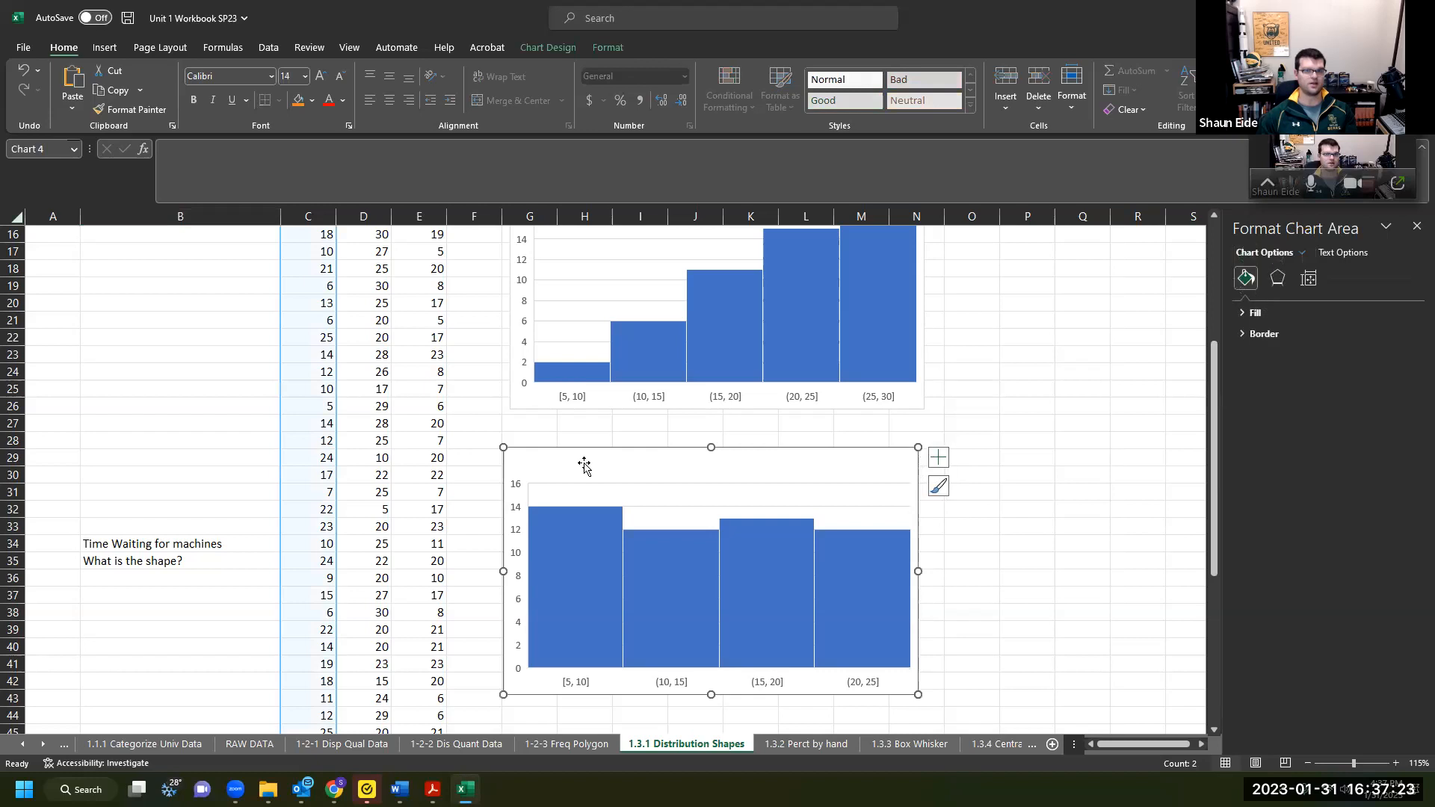
Title the middle histogram "Time waited for the gym shuttle".
{"action": "left_click", "coordinate": [693, 455]}
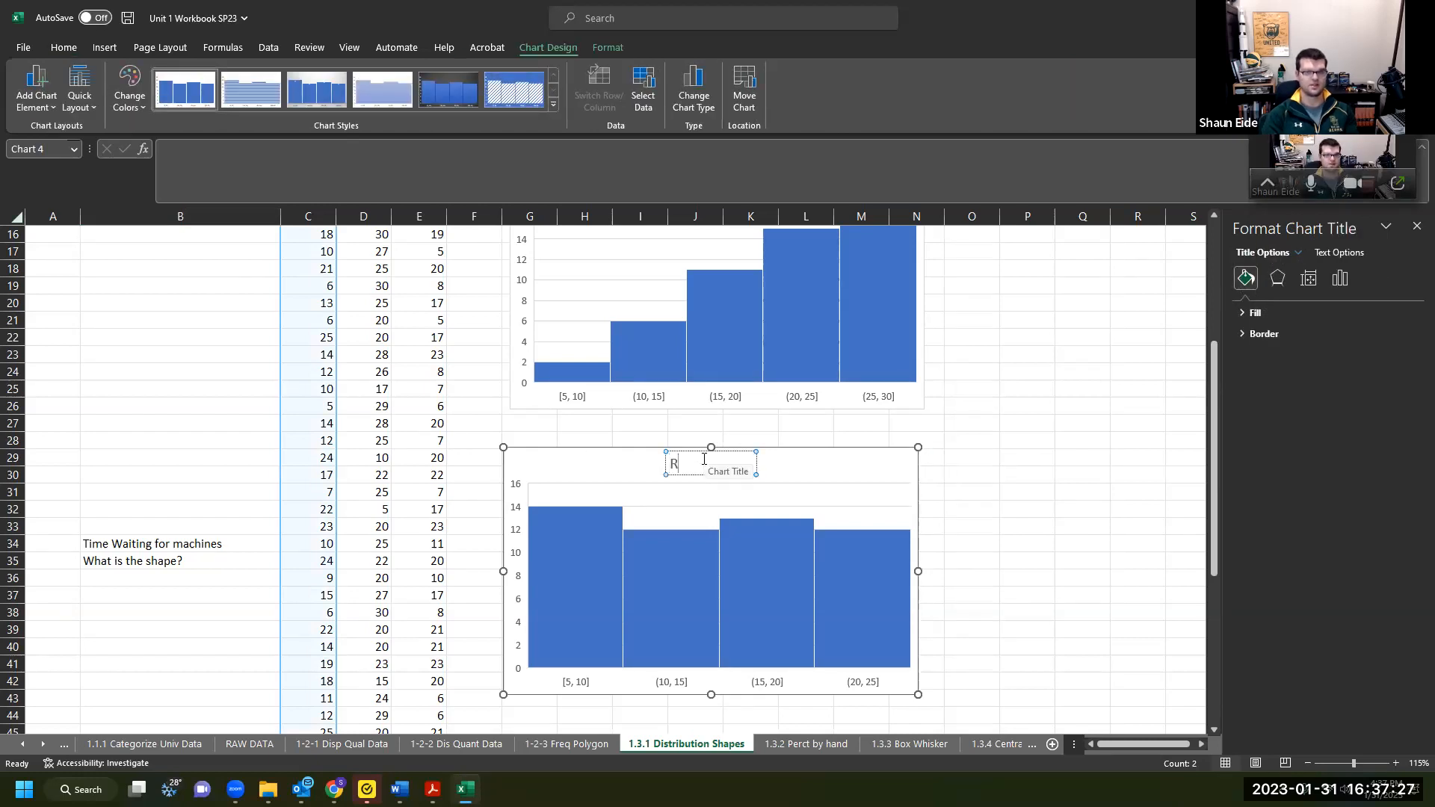
{"action": "left_click", "coordinate": [703, 459]}
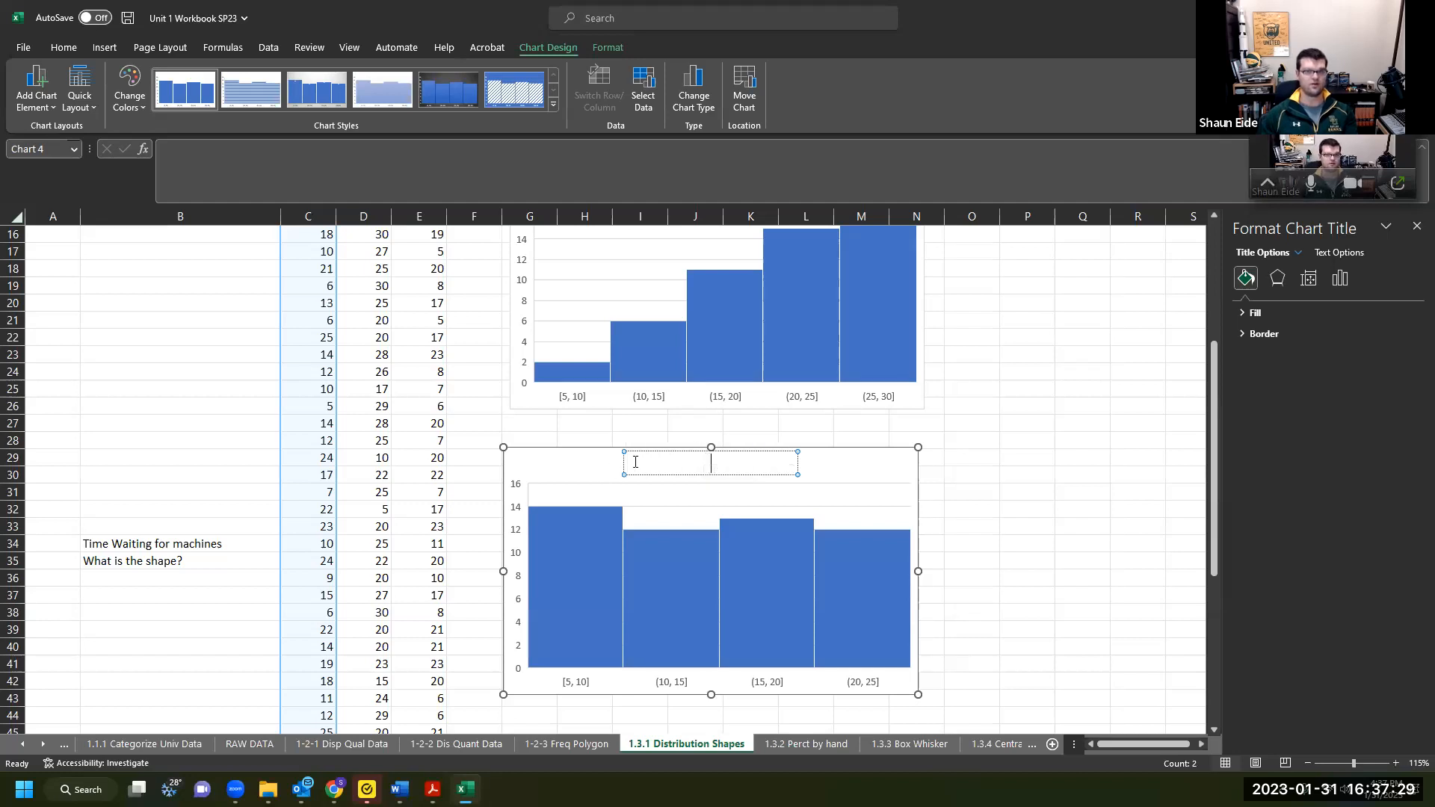
{"action": "type", "text": "Time waited for the"}
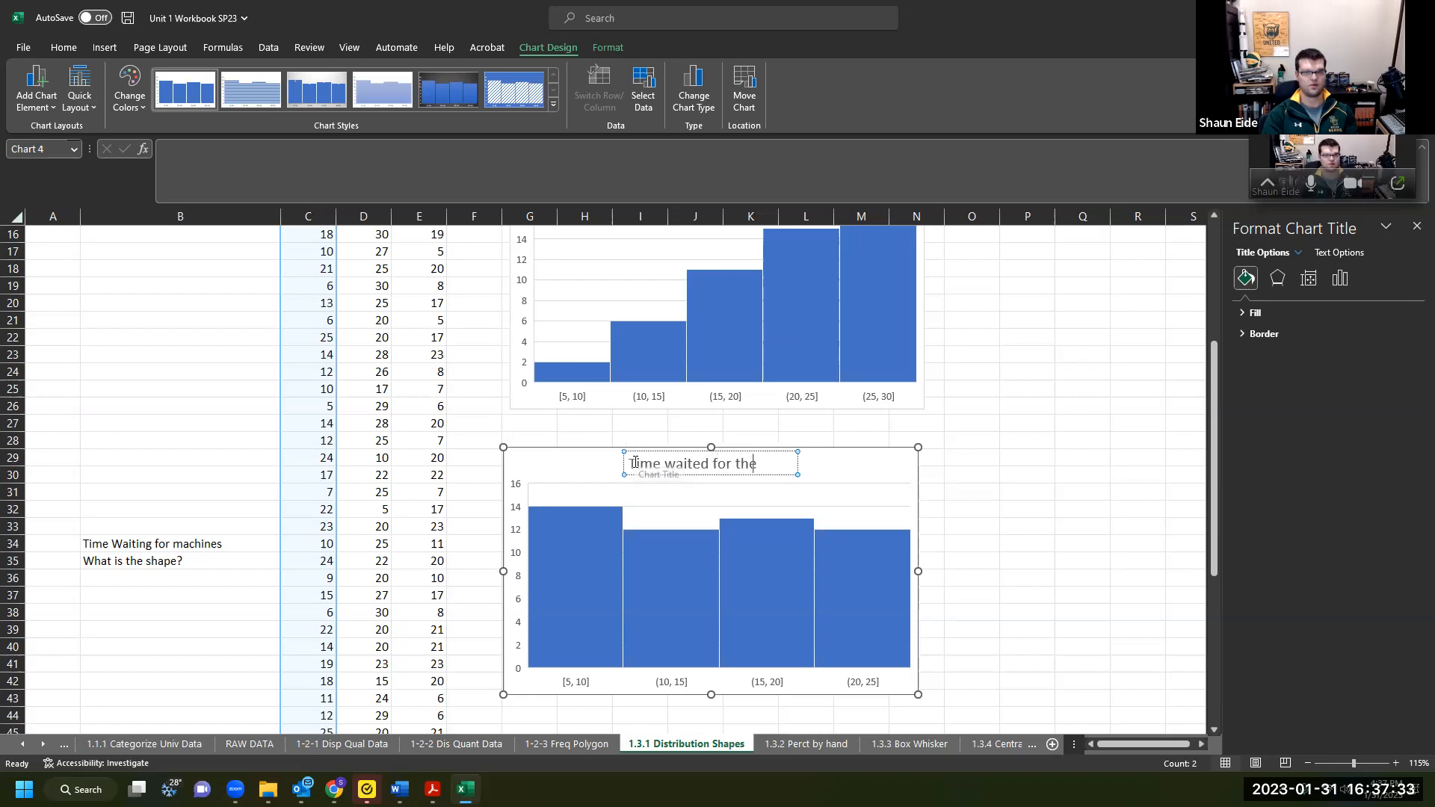
{"action": "type", "text": " gym shuttle"}
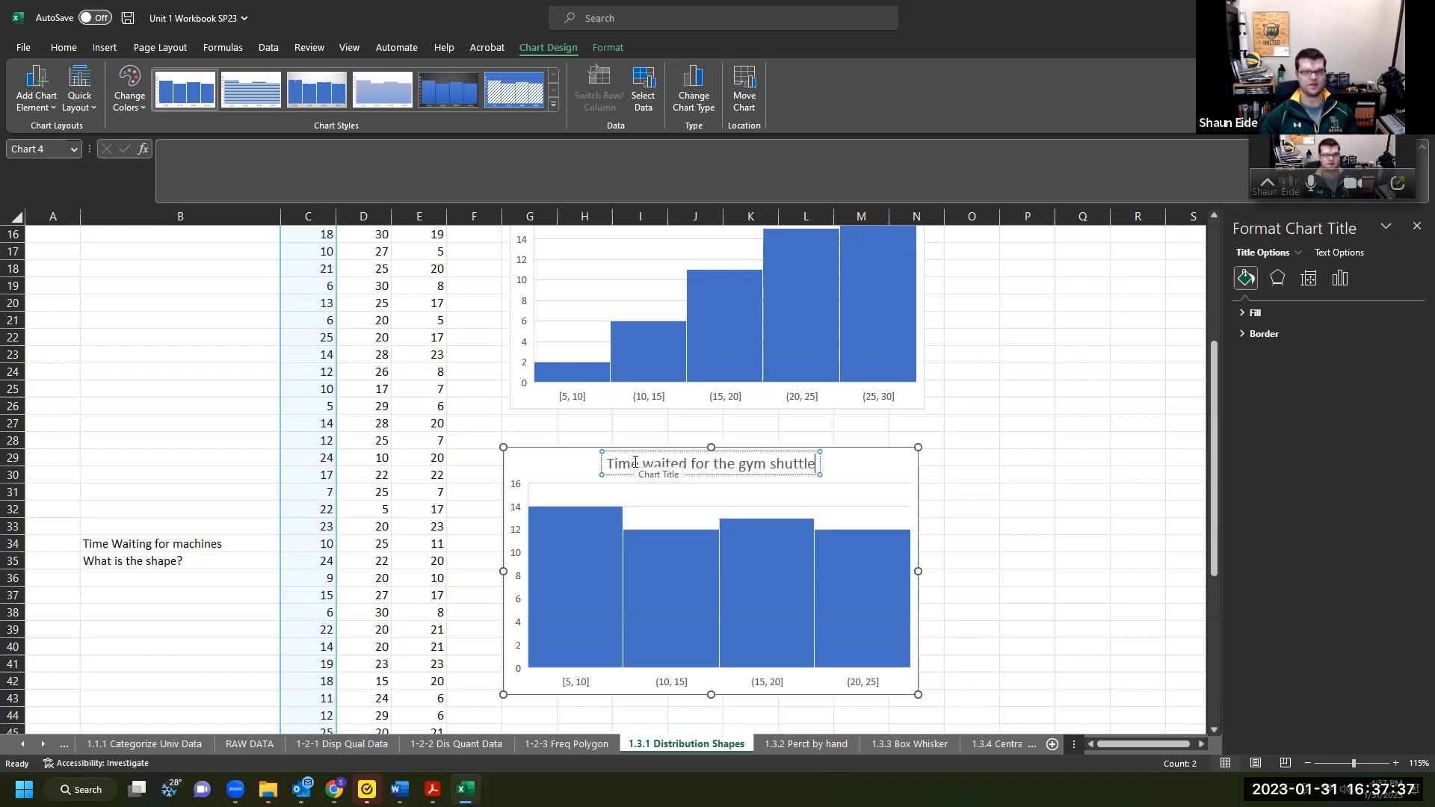
{"action": "left_click", "coordinate": [983, 405]}
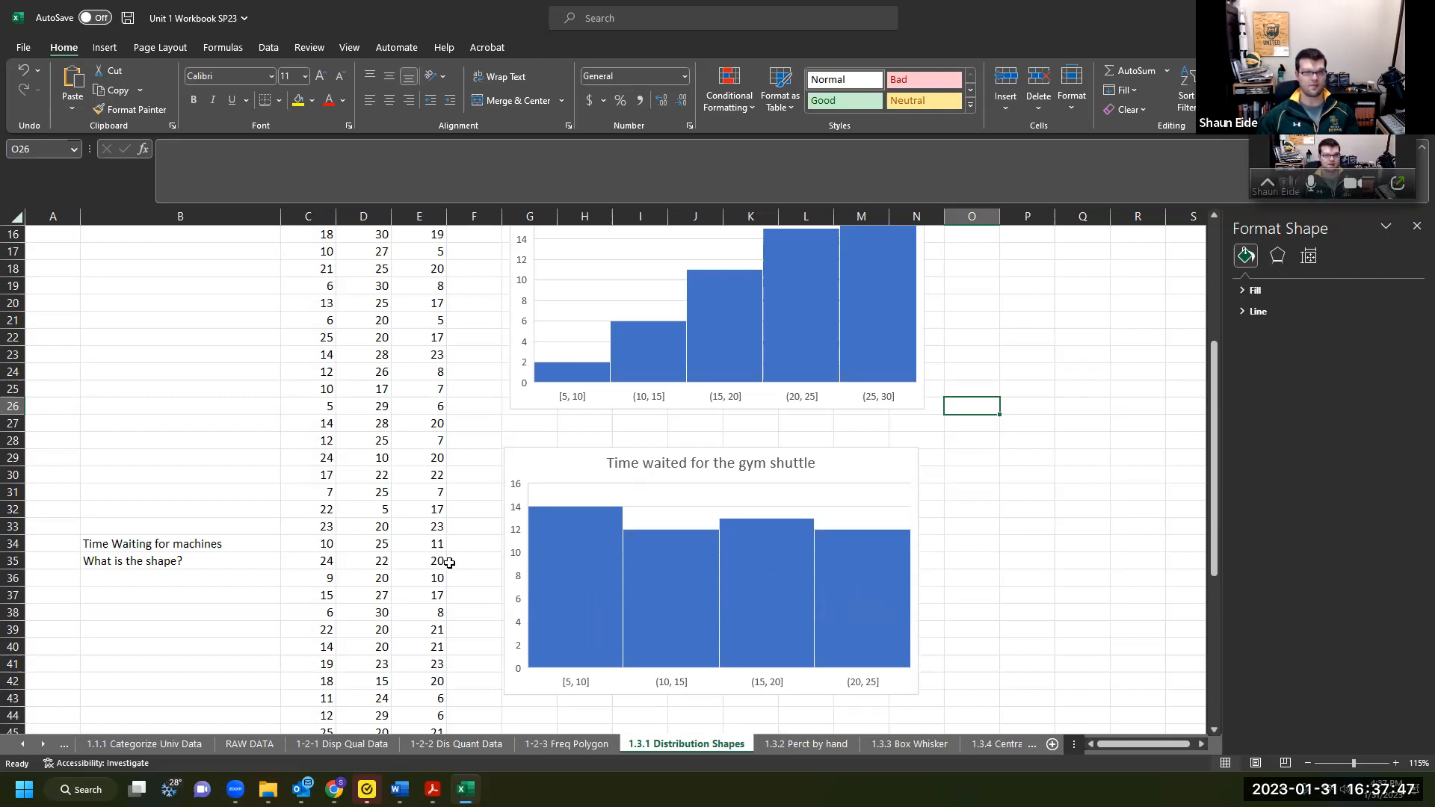
Highlight the gym shuttle wait times in column C and examine the shape of their histogram alongside the other charts.
{"action": "scroll", "coordinate": [404, 526], "scroll_direction": "down", "scroll_amount": 2}
{"action": "scroll", "coordinate": [351, 486], "scroll_direction": "up", "scroll_amount": 7}
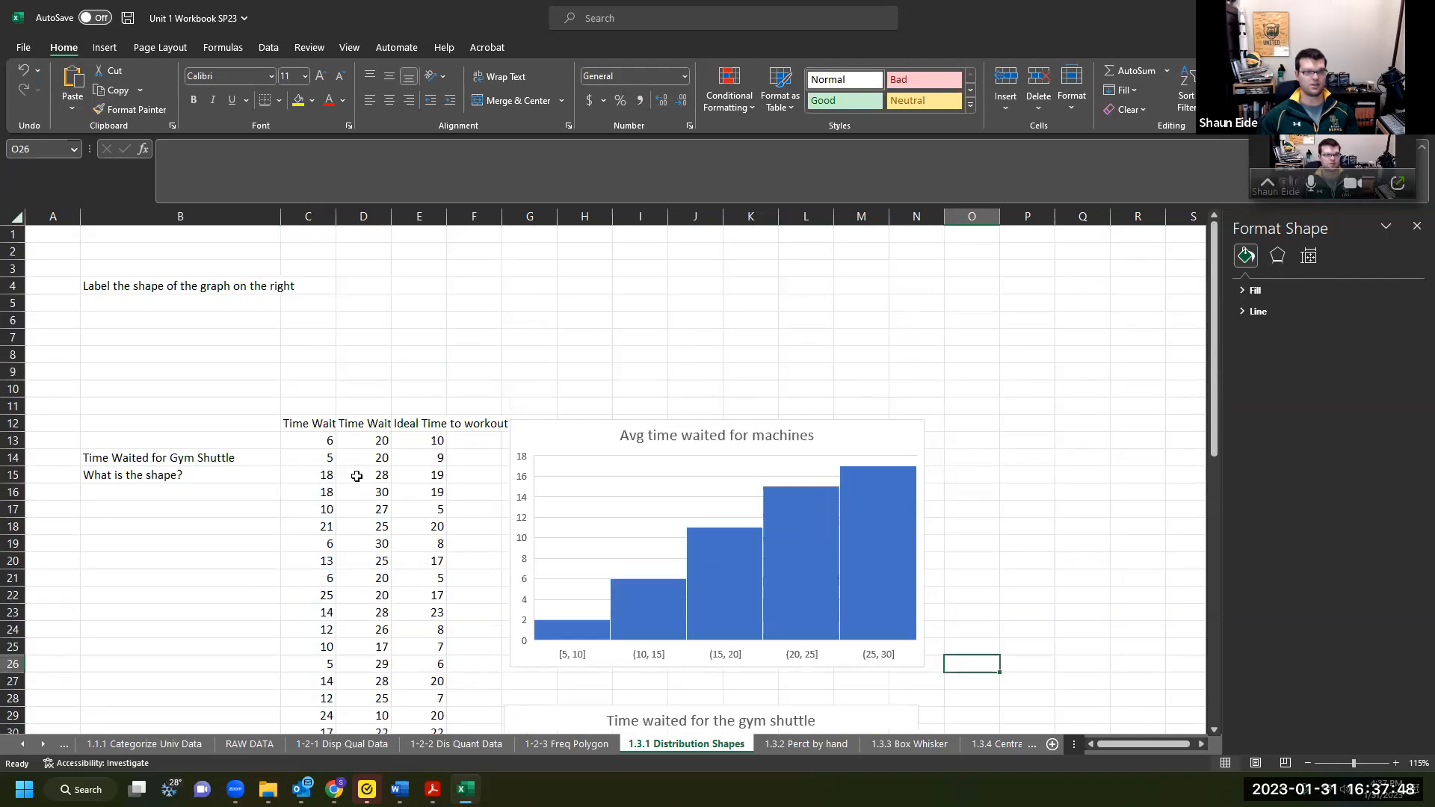
{"action": "left_click", "coordinate": [318, 432]}
{"action": "key", "text": "ctrl+shift+Down"}
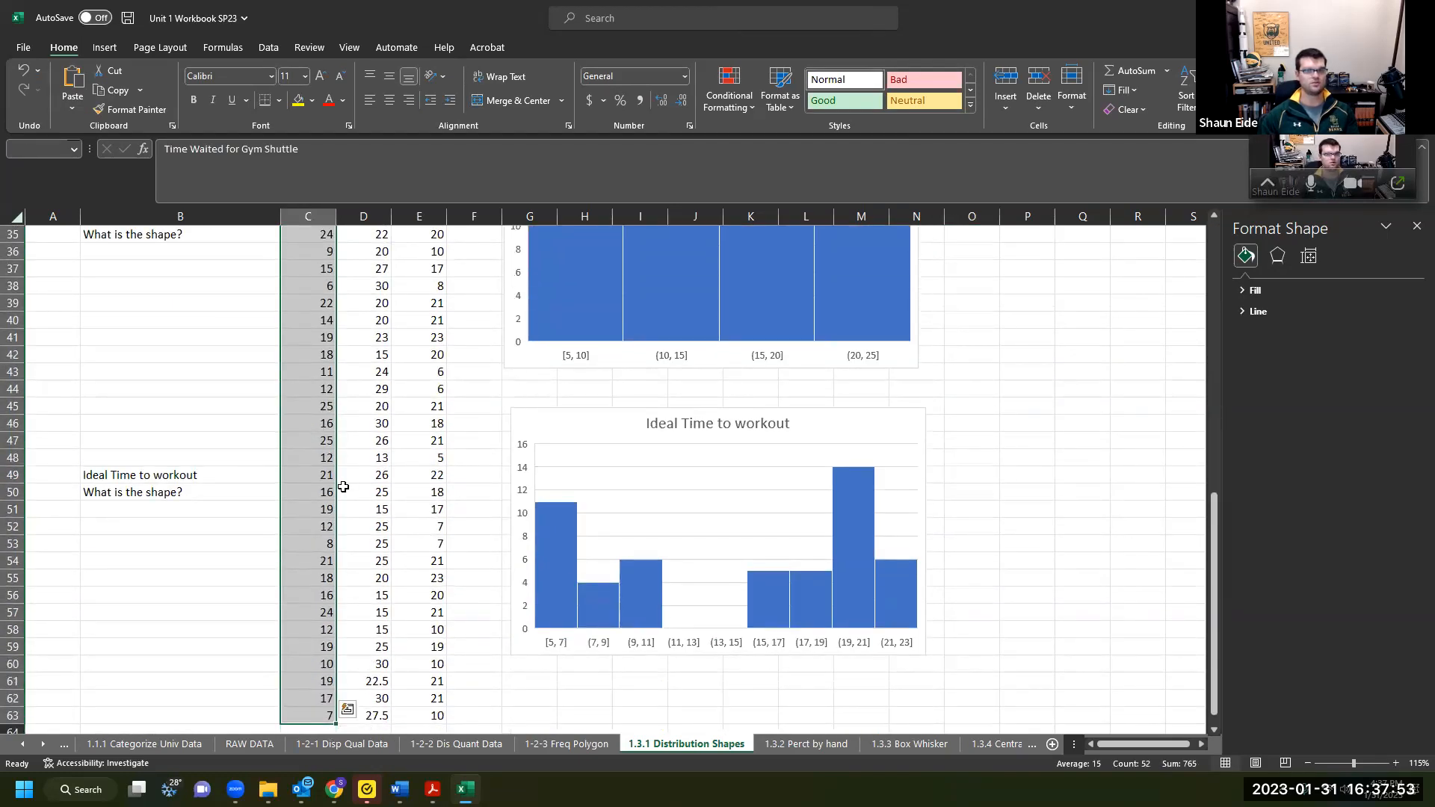
{"action": "scroll", "coordinate": [339, 478], "scroll_direction": "up", "scroll_amount": 5}
{"action": "scroll", "coordinate": [338, 486], "scroll_direction": "up", "scroll_amount": 3}
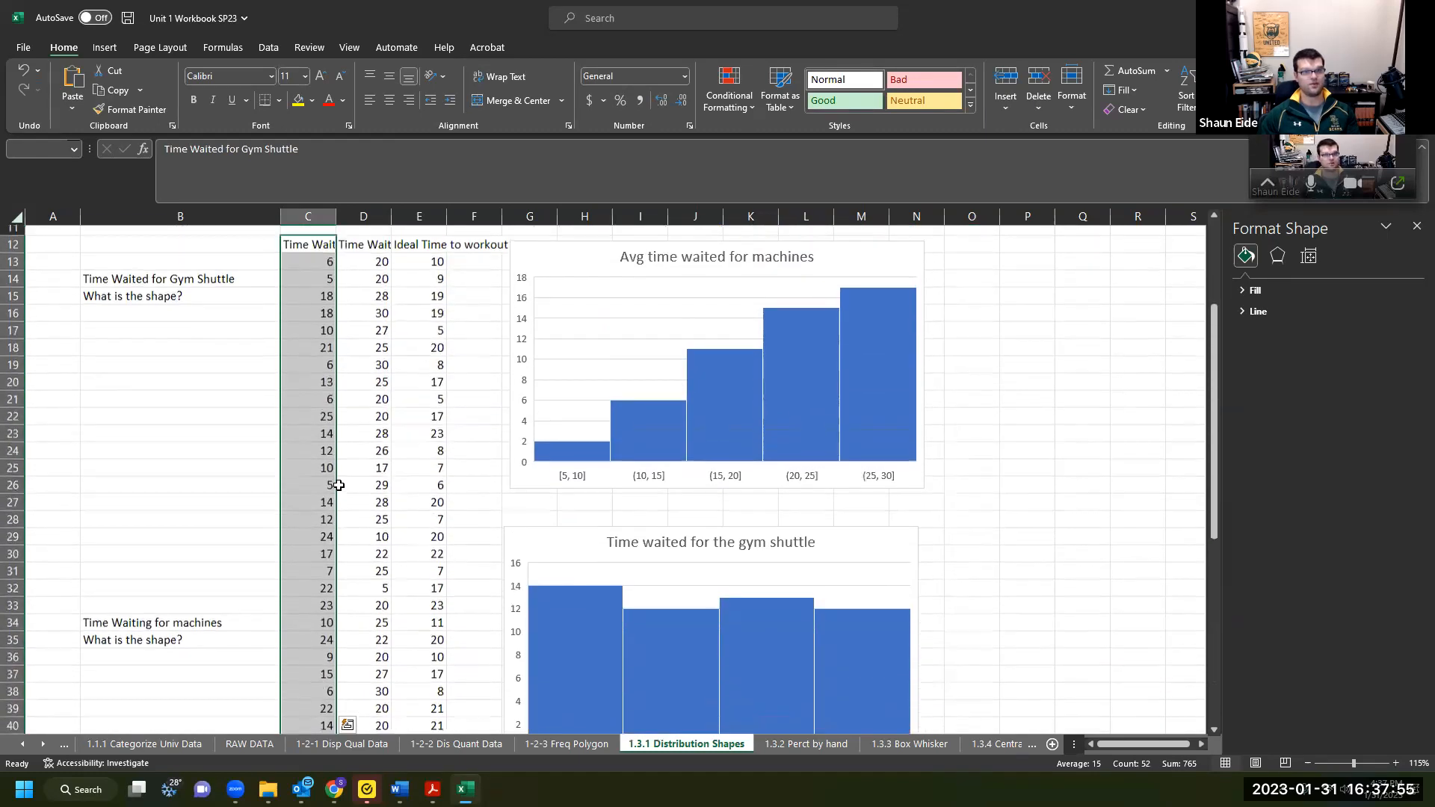
{"action": "scroll", "coordinate": [447, 456], "scroll_direction": "down", "scroll_amount": 3}
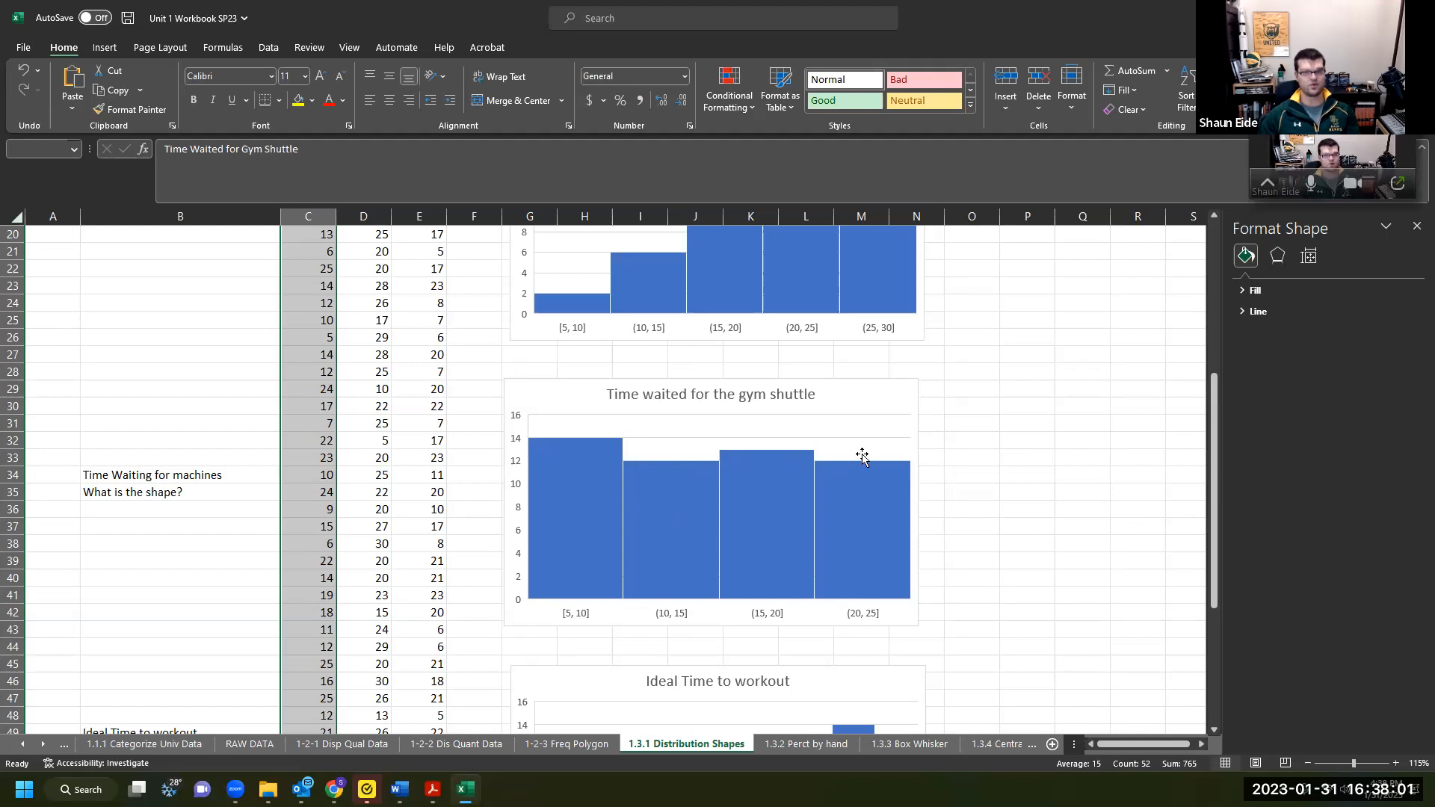
{"action": "scroll", "coordinate": [839, 464], "scroll_direction": "down", "scroll_amount": 5}
{"action": "scroll", "coordinate": [830, 470], "scroll_direction": "up", "scroll_amount": 6}
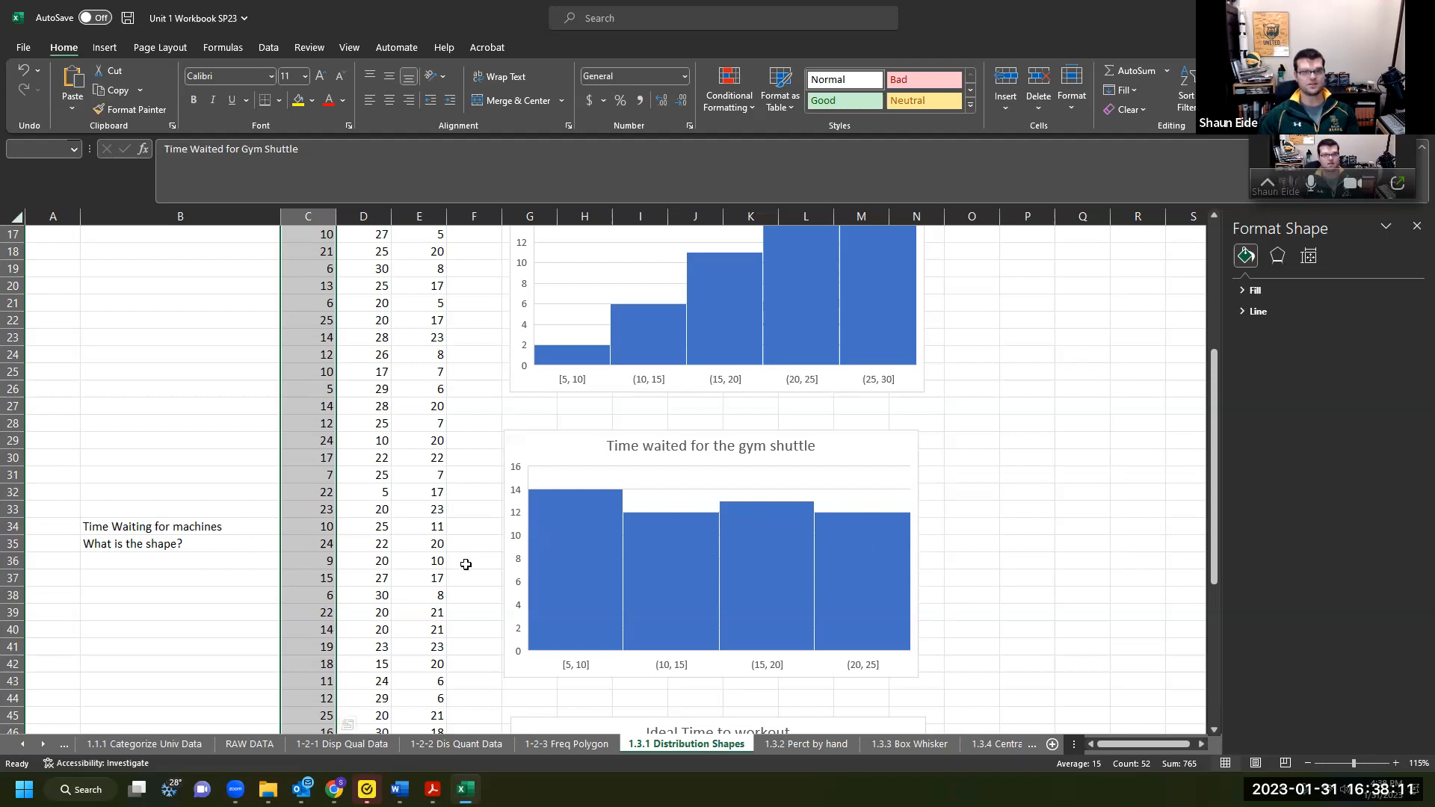
Enter "Uniform Distribution" in B17 as the shape of the gym shuttle wait times.
{"action": "left_click", "coordinate": [126, 571]}
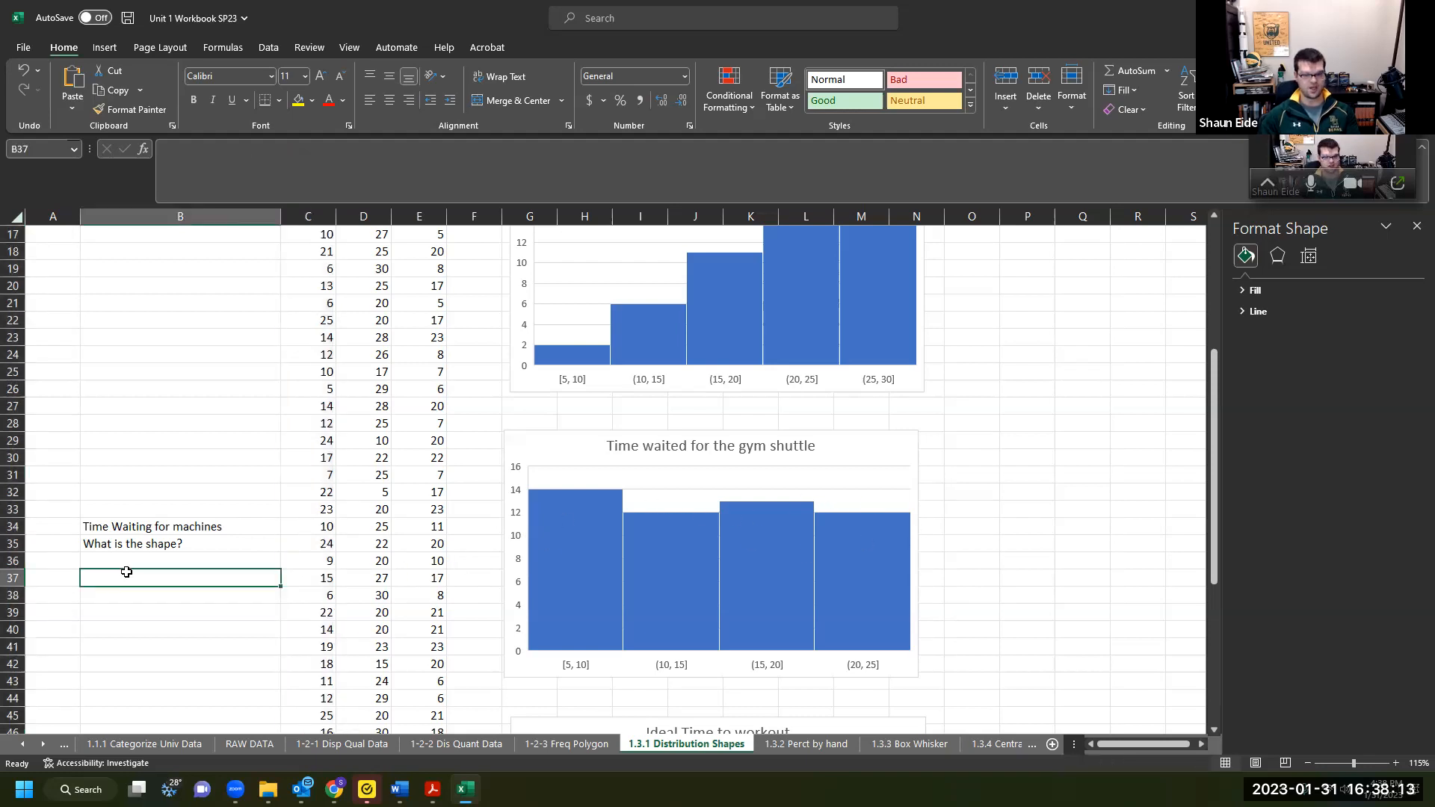
{"action": "type", "text": "U"}
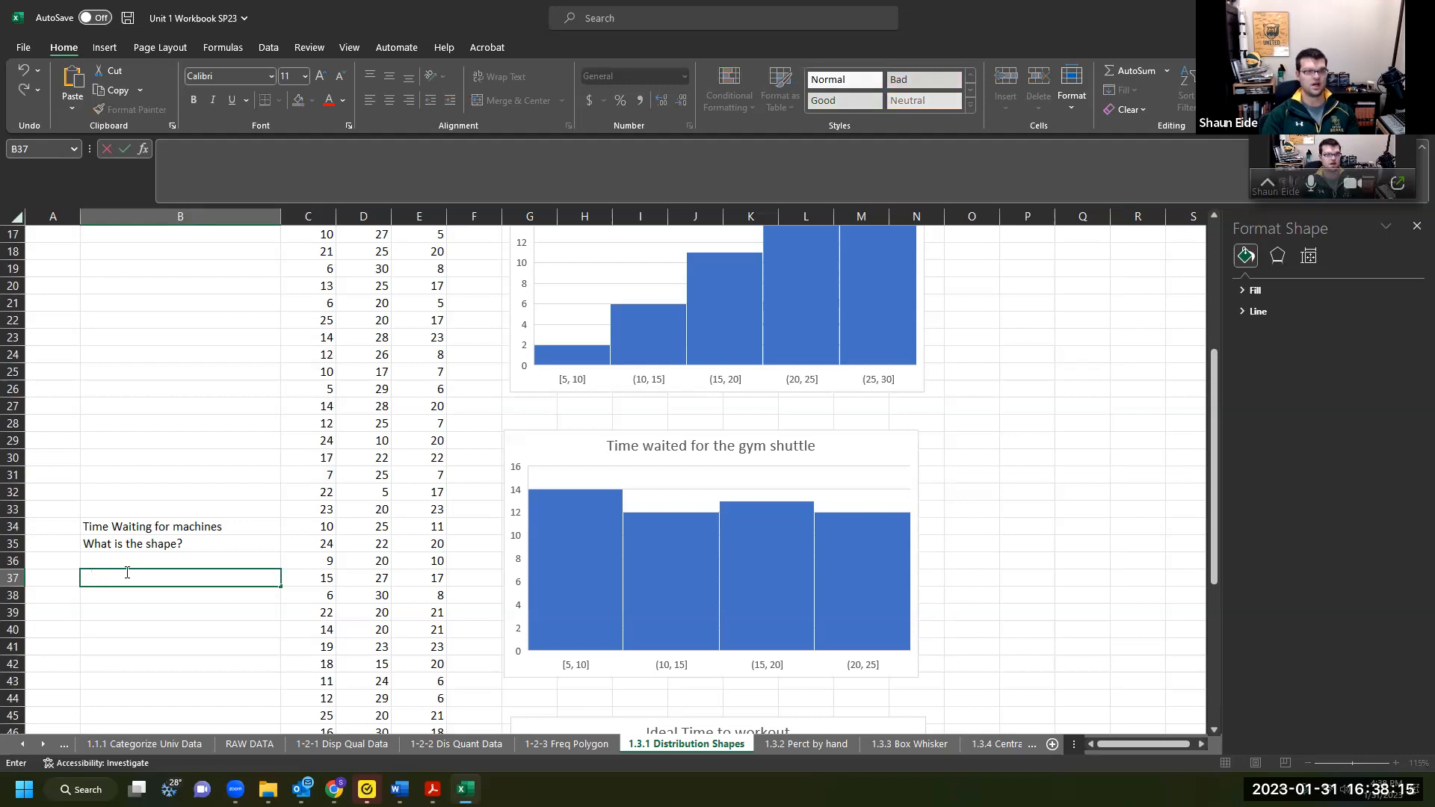
{"action": "scroll", "coordinate": [263, 563], "scroll_direction": "up", "scroll_amount": 7}
{"action": "left_click", "coordinate": [198, 511]}
{"action": "type", "text": "Uniform Distribution"}
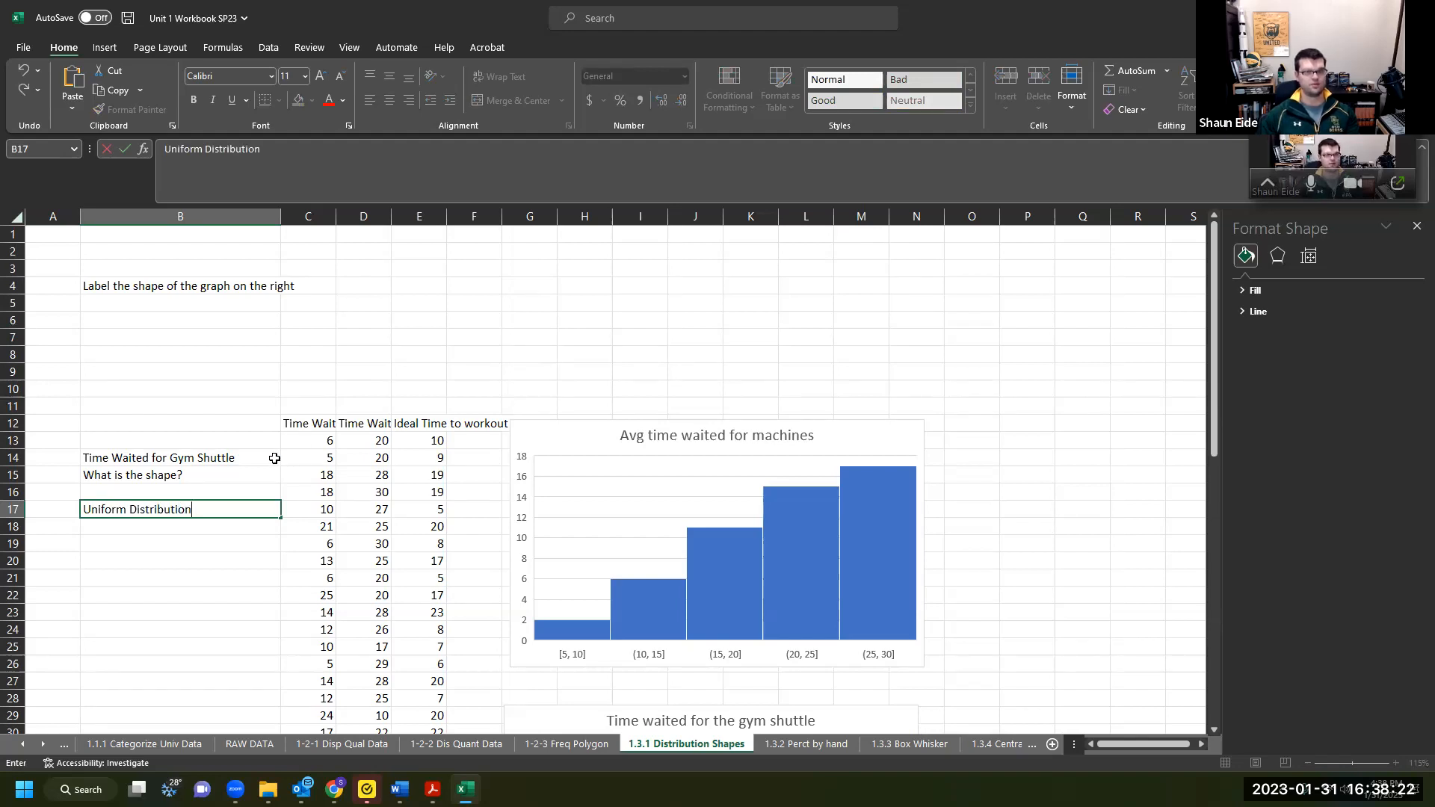
{"action": "left_click", "coordinate": [316, 438]}
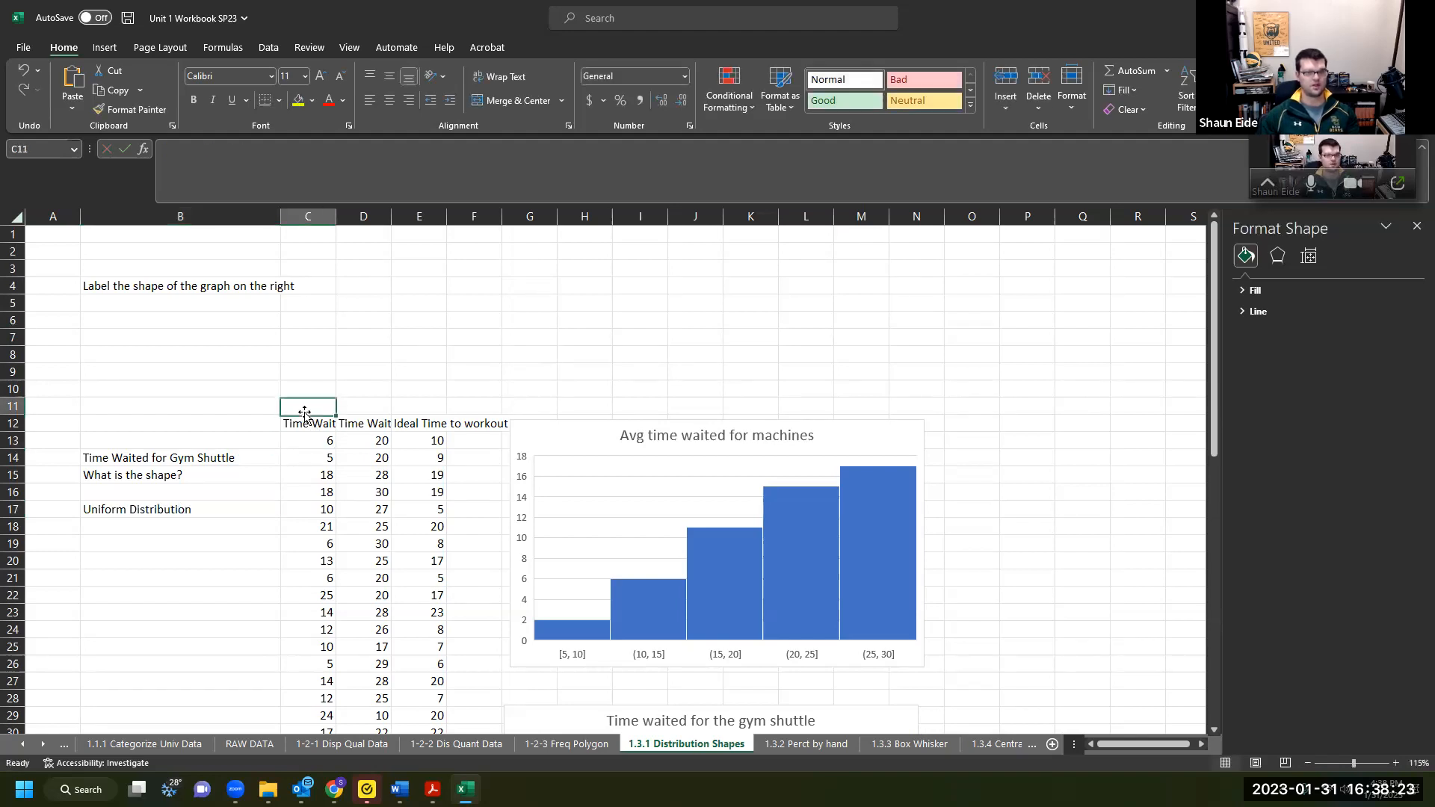
Insert a histogram of the gym shuttle wait times in column C, starting from the header in C12.
{"action": "left_click", "coordinate": [301, 420]}
{"action": "key", "text": "ctrl+shift+Down"}
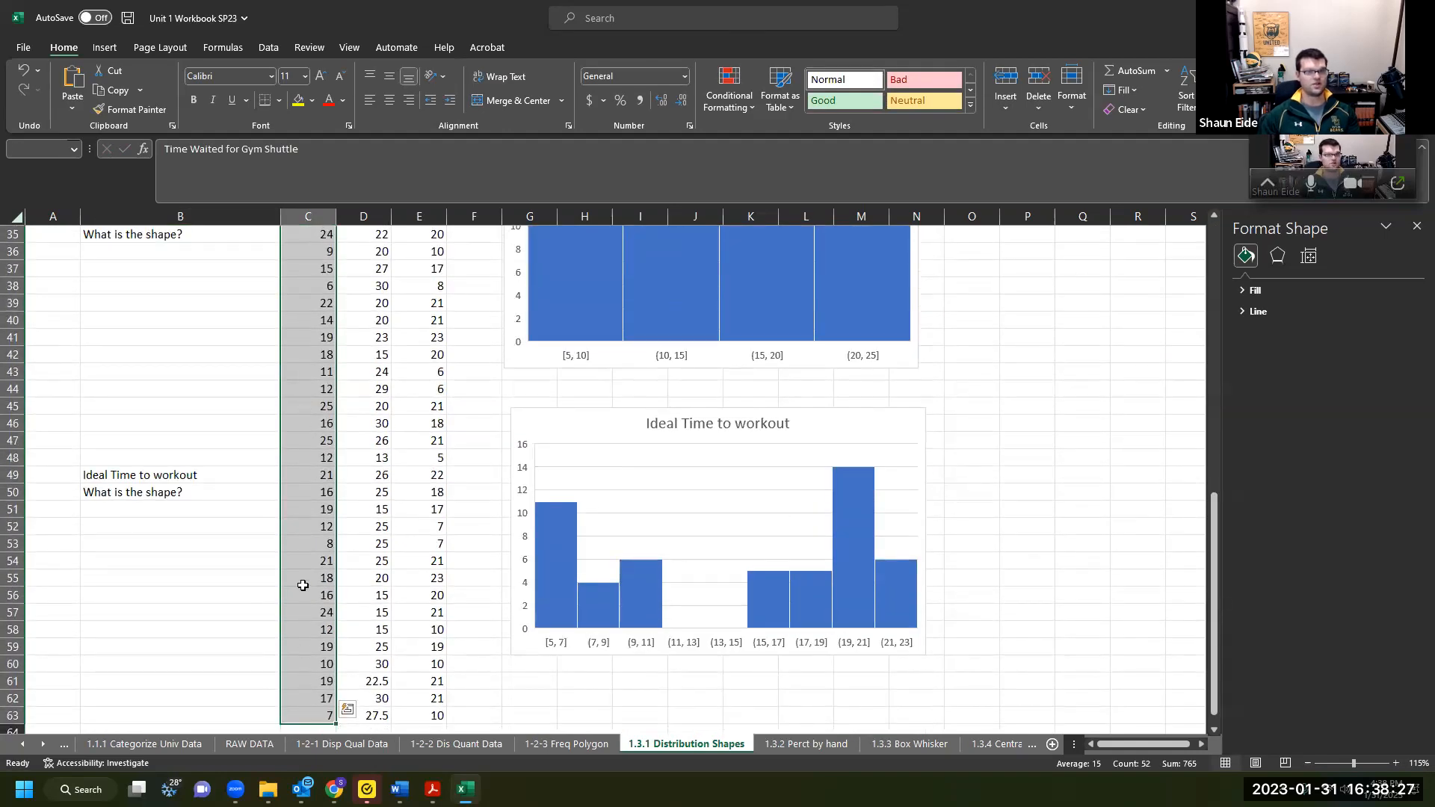
{"action": "scroll", "coordinate": [302, 585], "scroll_direction": "up", "scroll_amount": 6}
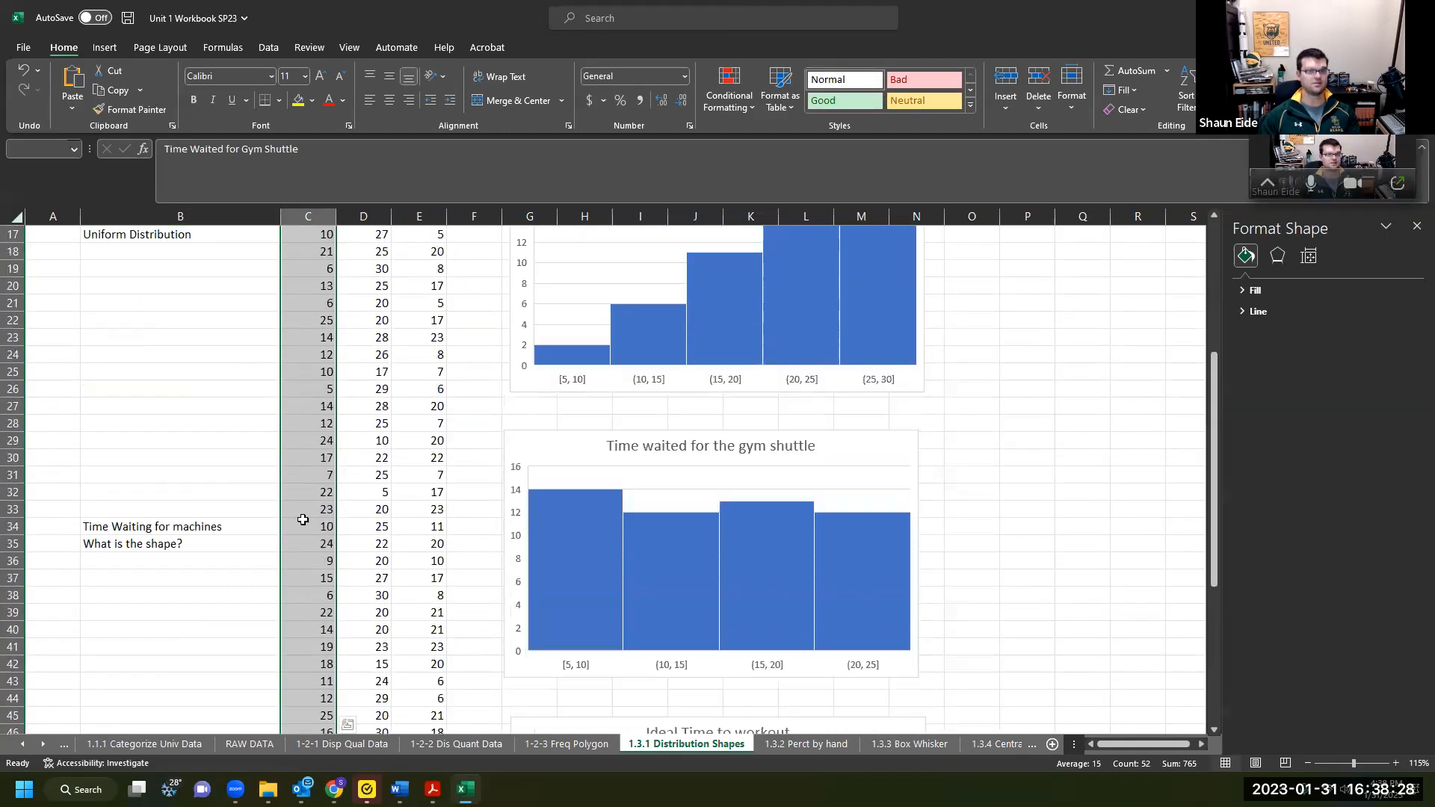
{"action": "left_click", "coordinate": [104, 47]}
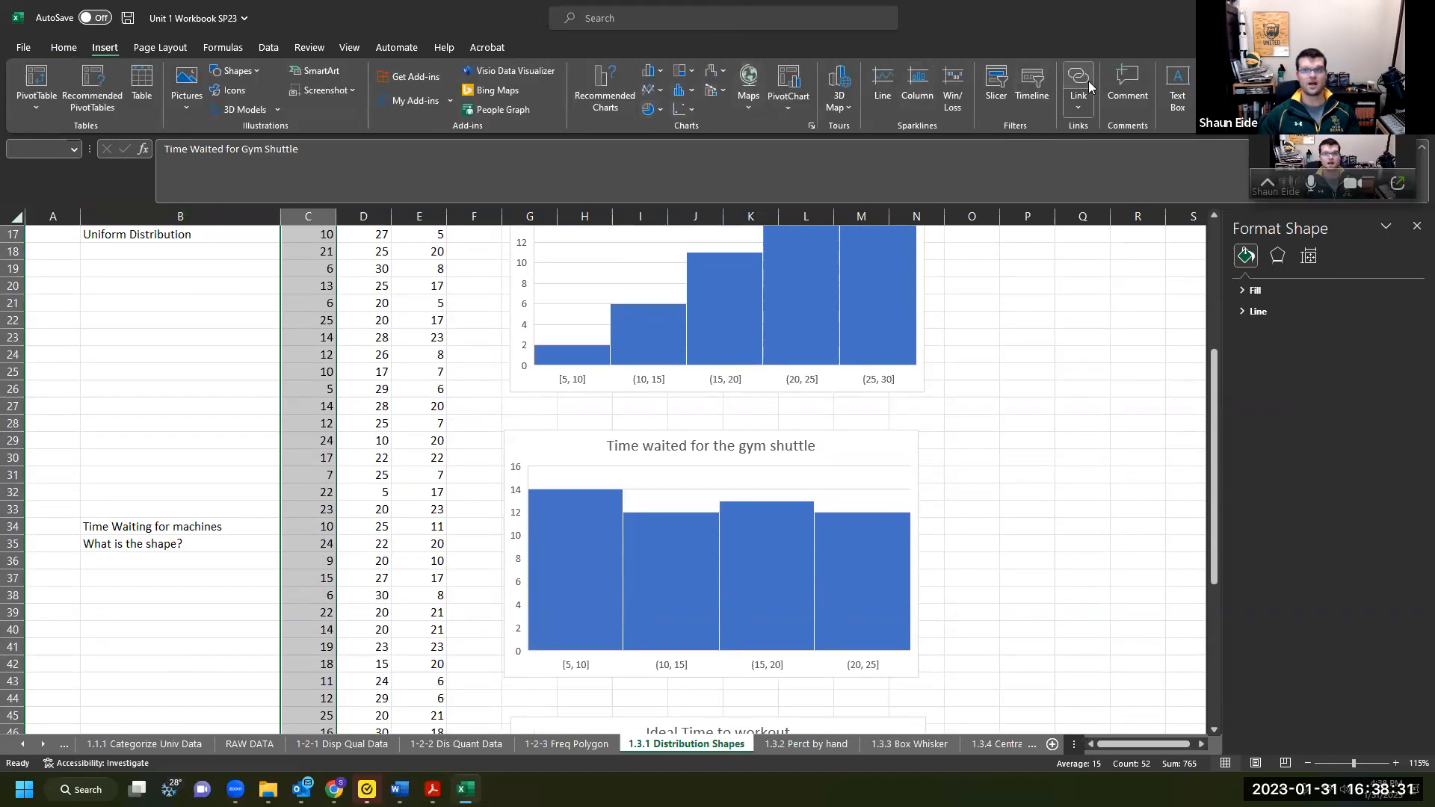
{"action": "left_click", "coordinate": [683, 90]}
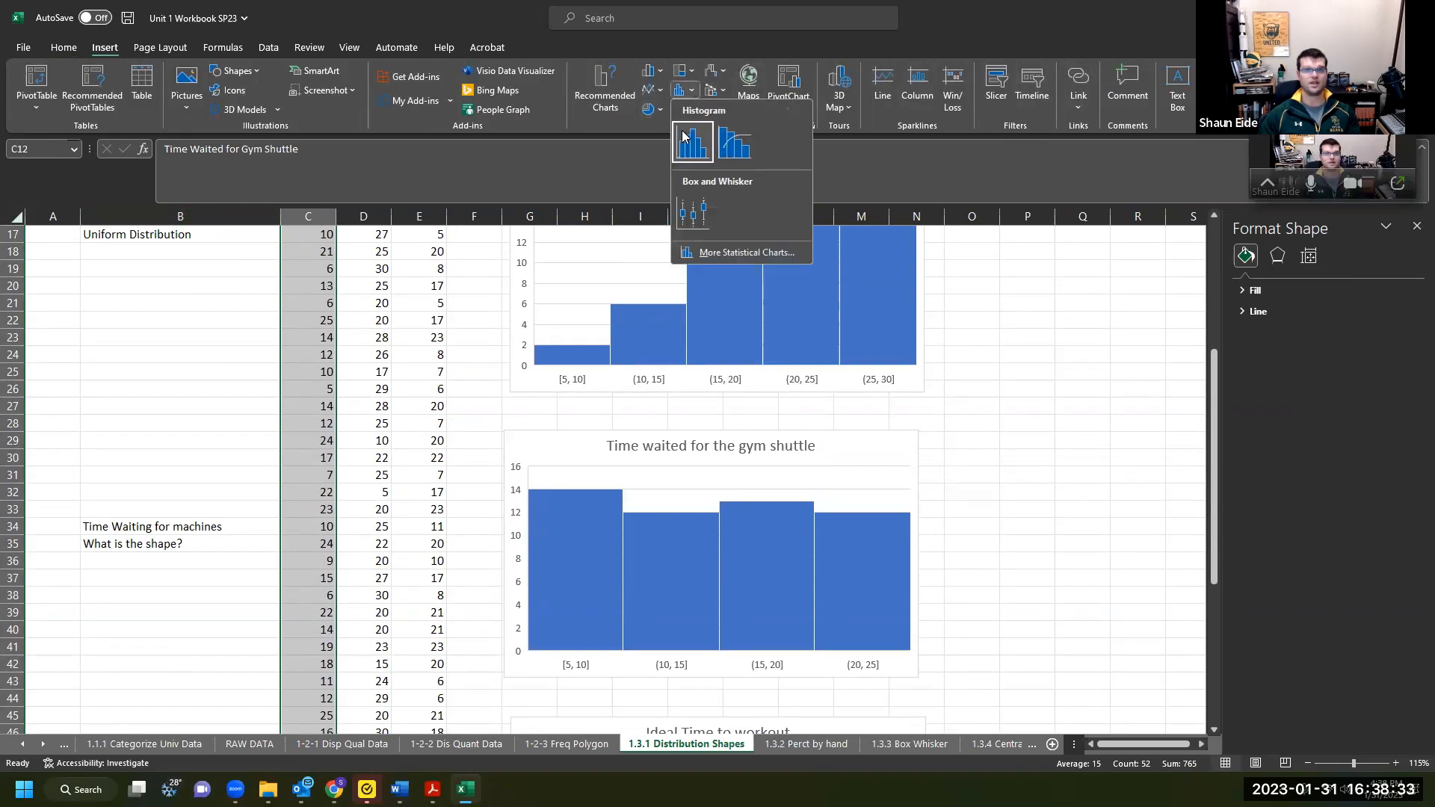
{"action": "left_click", "coordinate": [691, 141]}
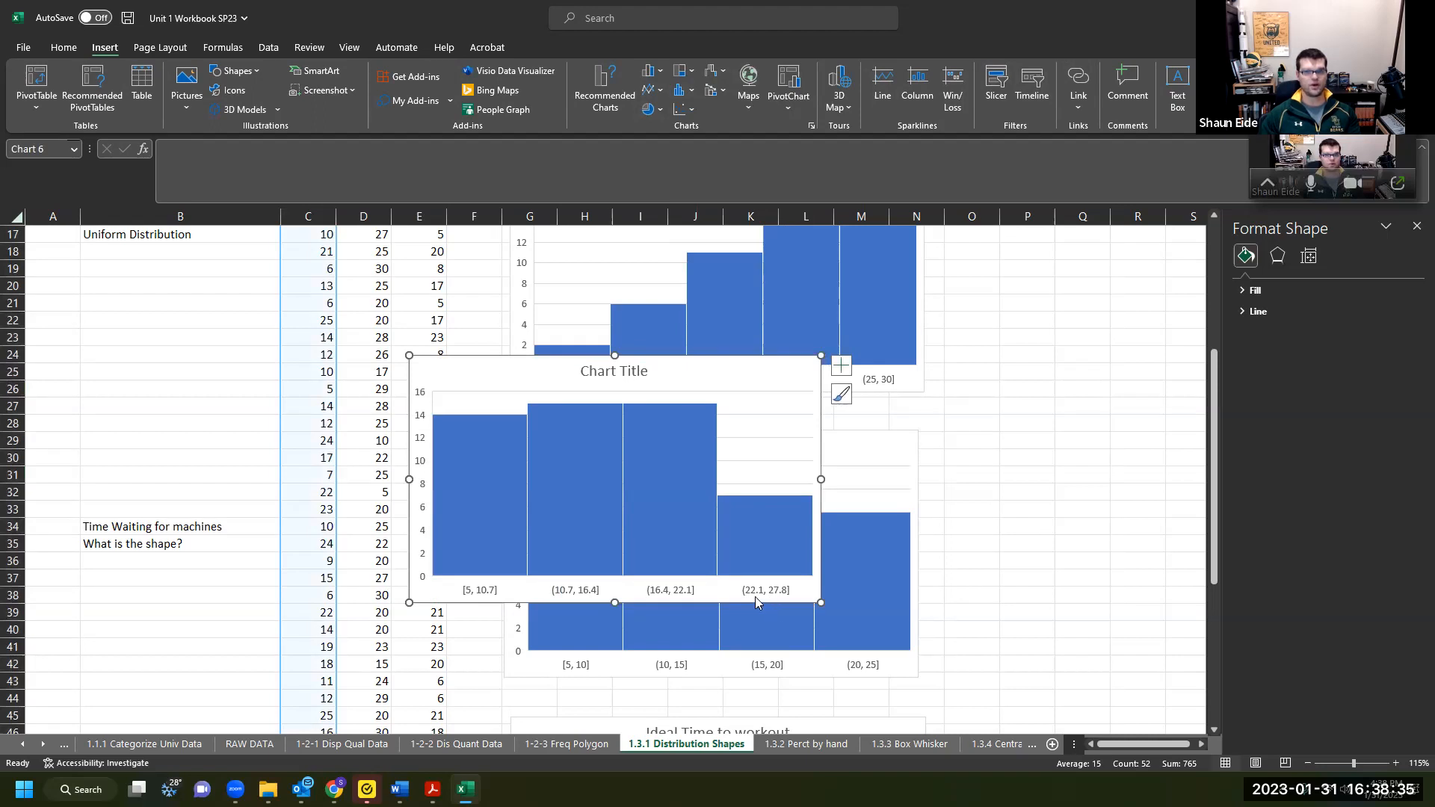
Set the bin width of the new histogram's horizontal axis to 5.
{"action": "left_click", "coordinate": [511, 594]}
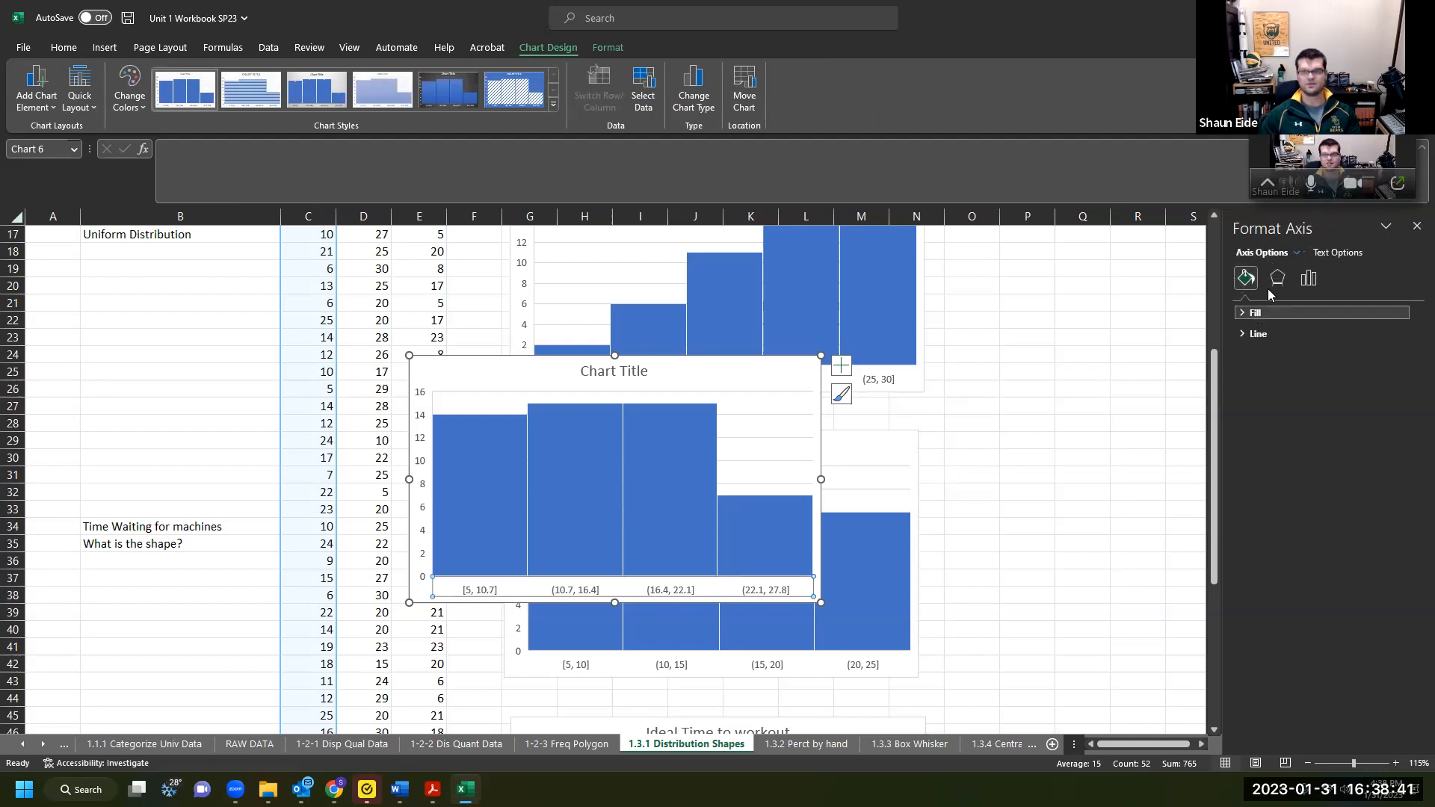
{"action": "left_click", "coordinate": [1308, 278]}
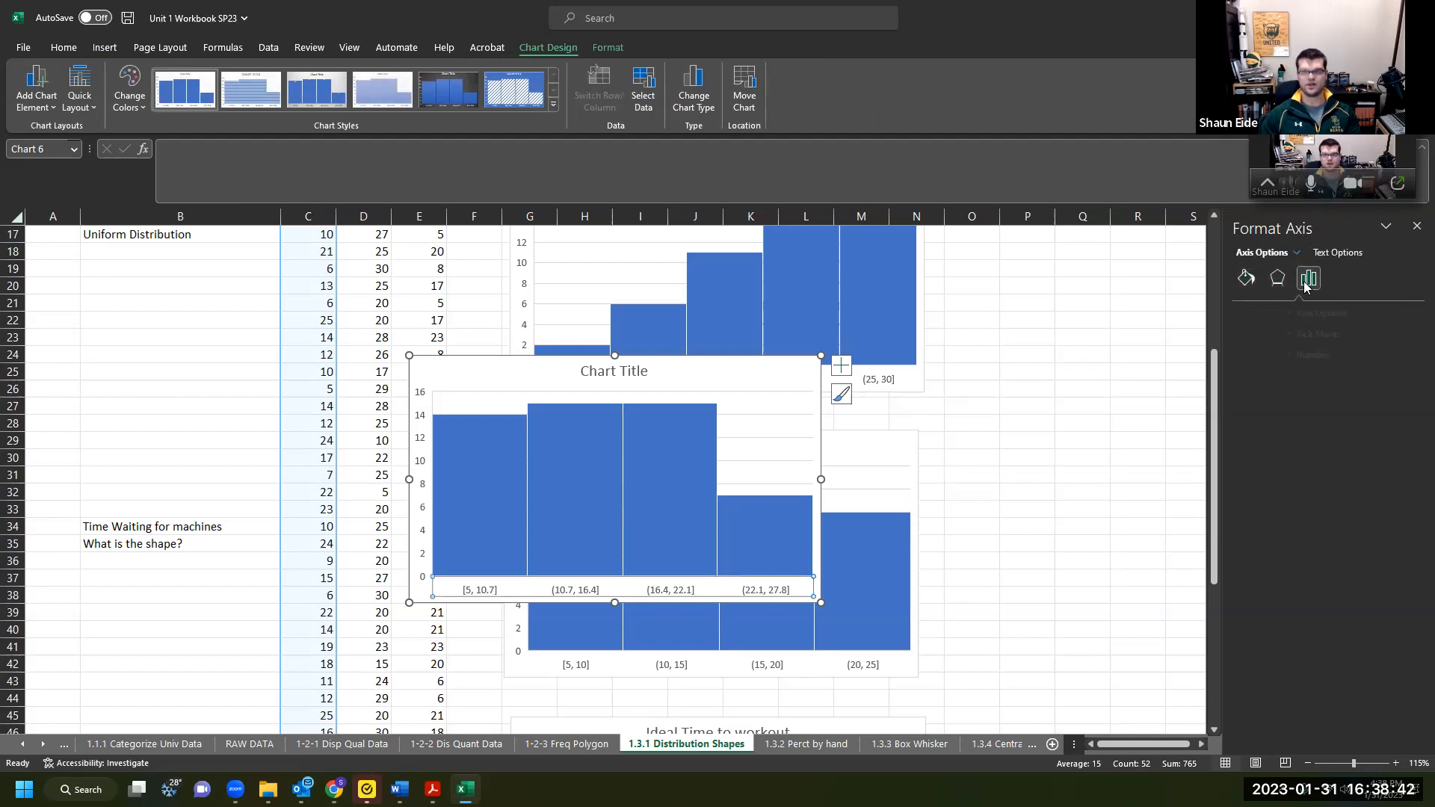
{"action": "left_click", "coordinate": [1238, 314]}
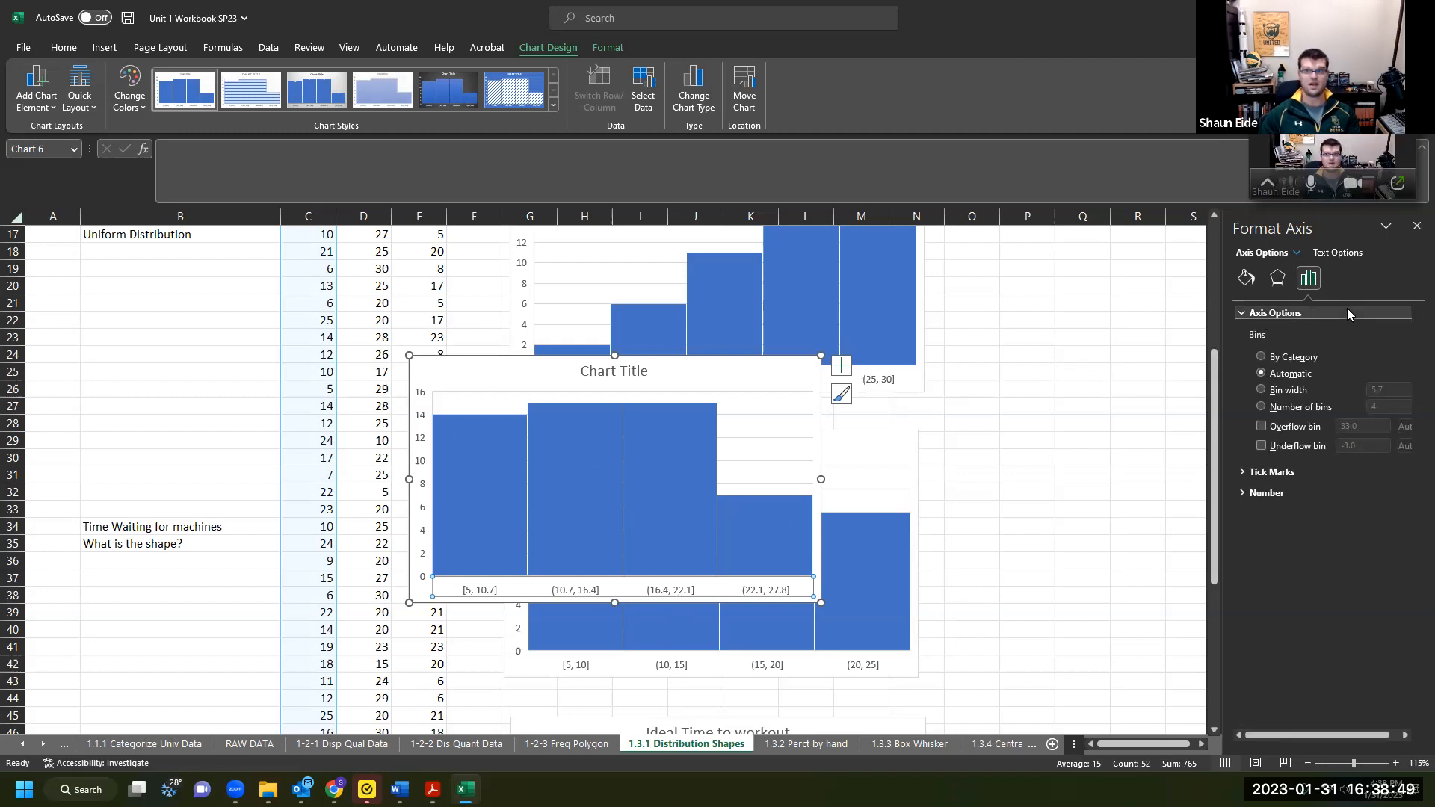
{"action": "left_click", "coordinate": [1260, 391]}
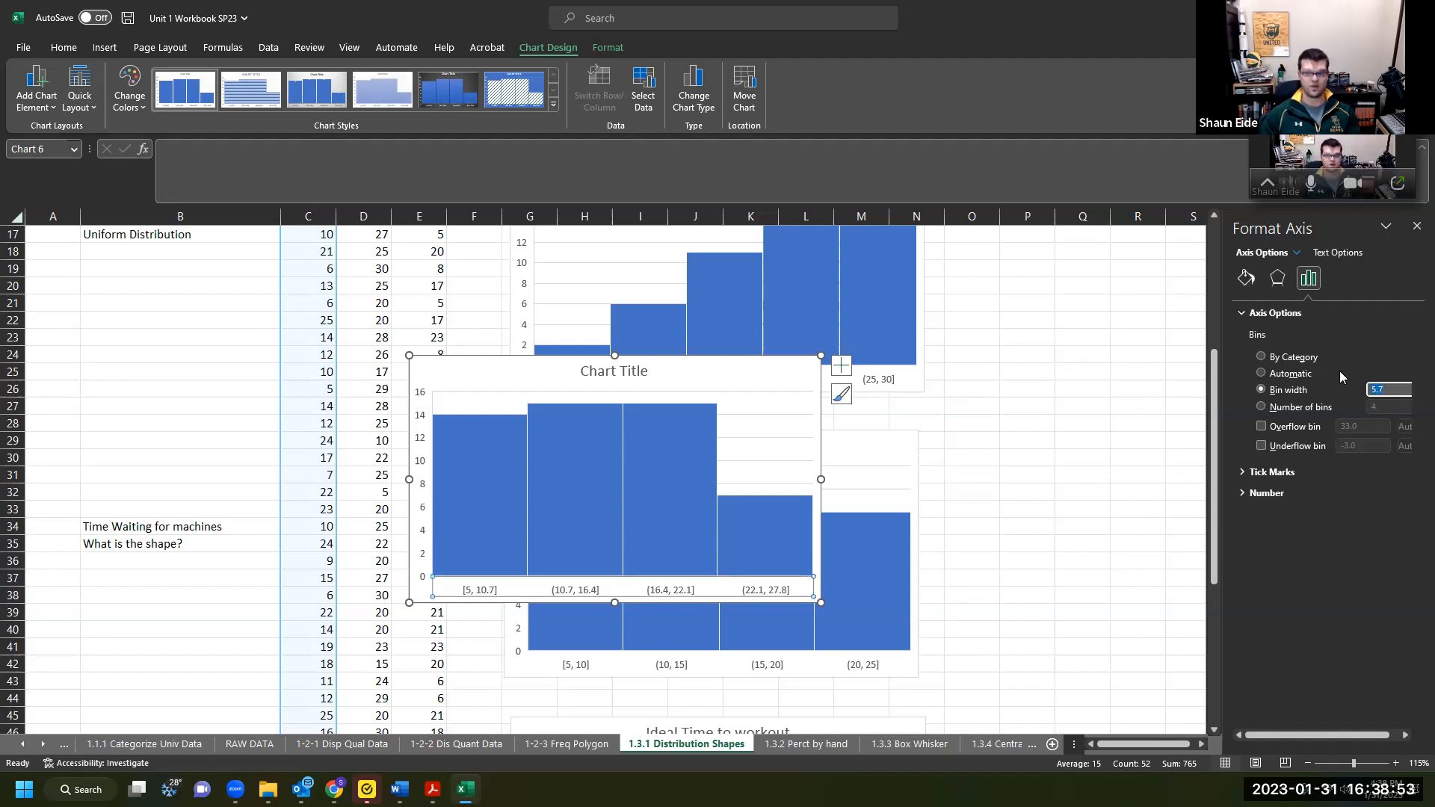
{"action": "type", "text": "5"}
{"action": "key", "text": "BackSpace"}
{"action": "type", "text": "5"}
{"action": "key", "text": "Return"}
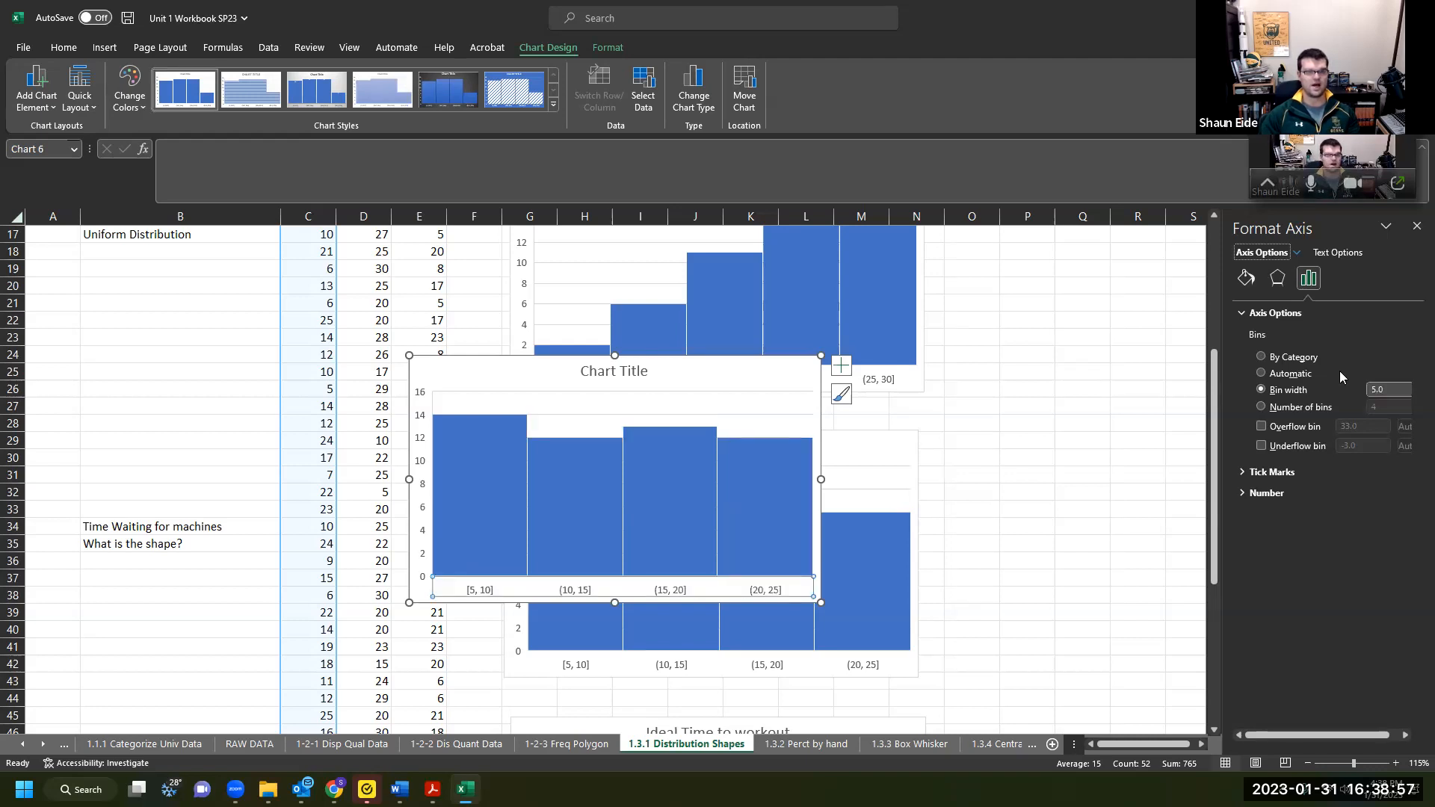
Calculate 2 to the power of 5 in cell O27 with the formula =2^5.
{"action": "scroll", "coordinate": [269, 476], "scroll_direction": "up", "scroll_amount": 5}
{"action": "scroll", "coordinate": [283, 464], "scroll_direction": "down", "scroll_amount": 4}
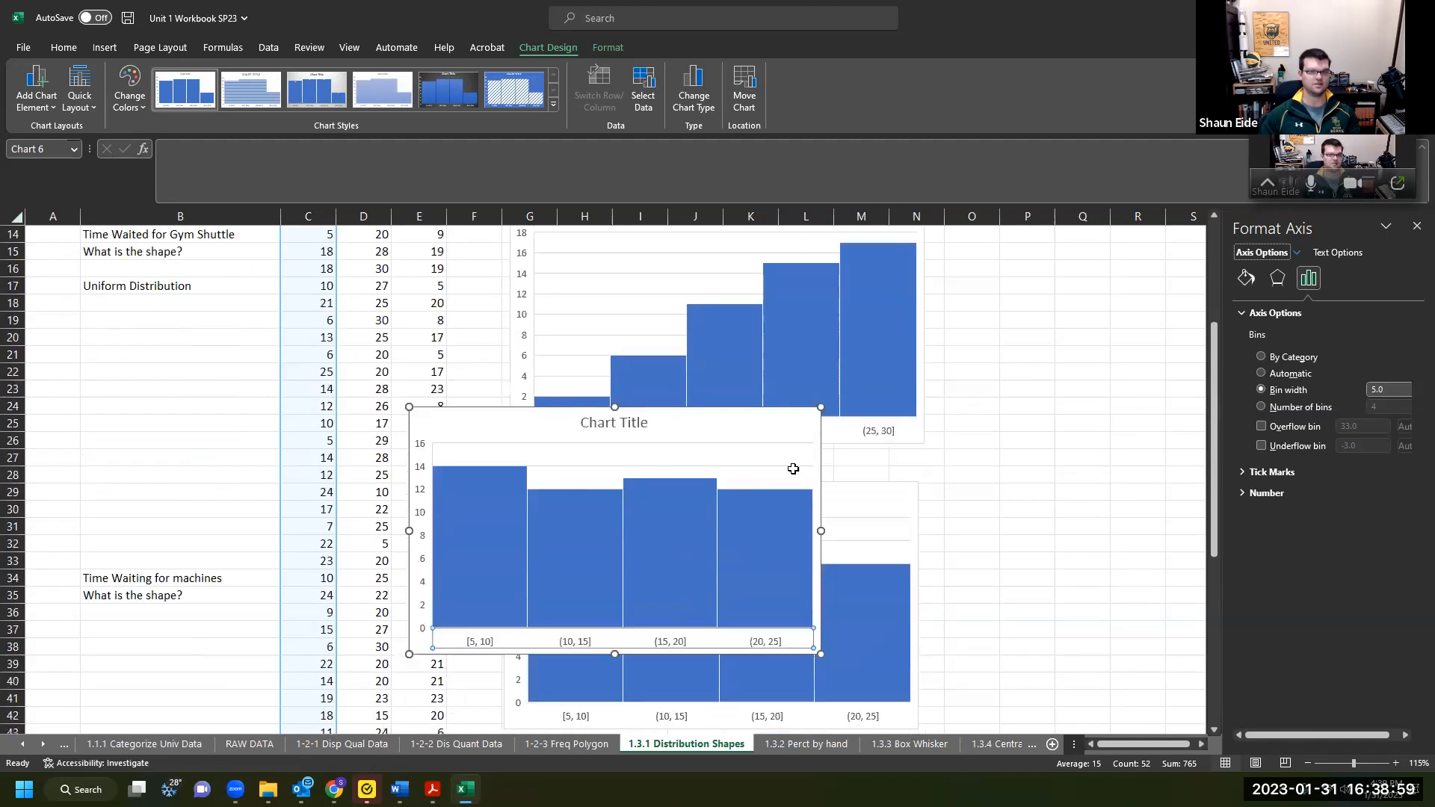
{"action": "left_click", "coordinate": [1057, 441]}
{"action": "left_click", "coordinate": [987, 463]}
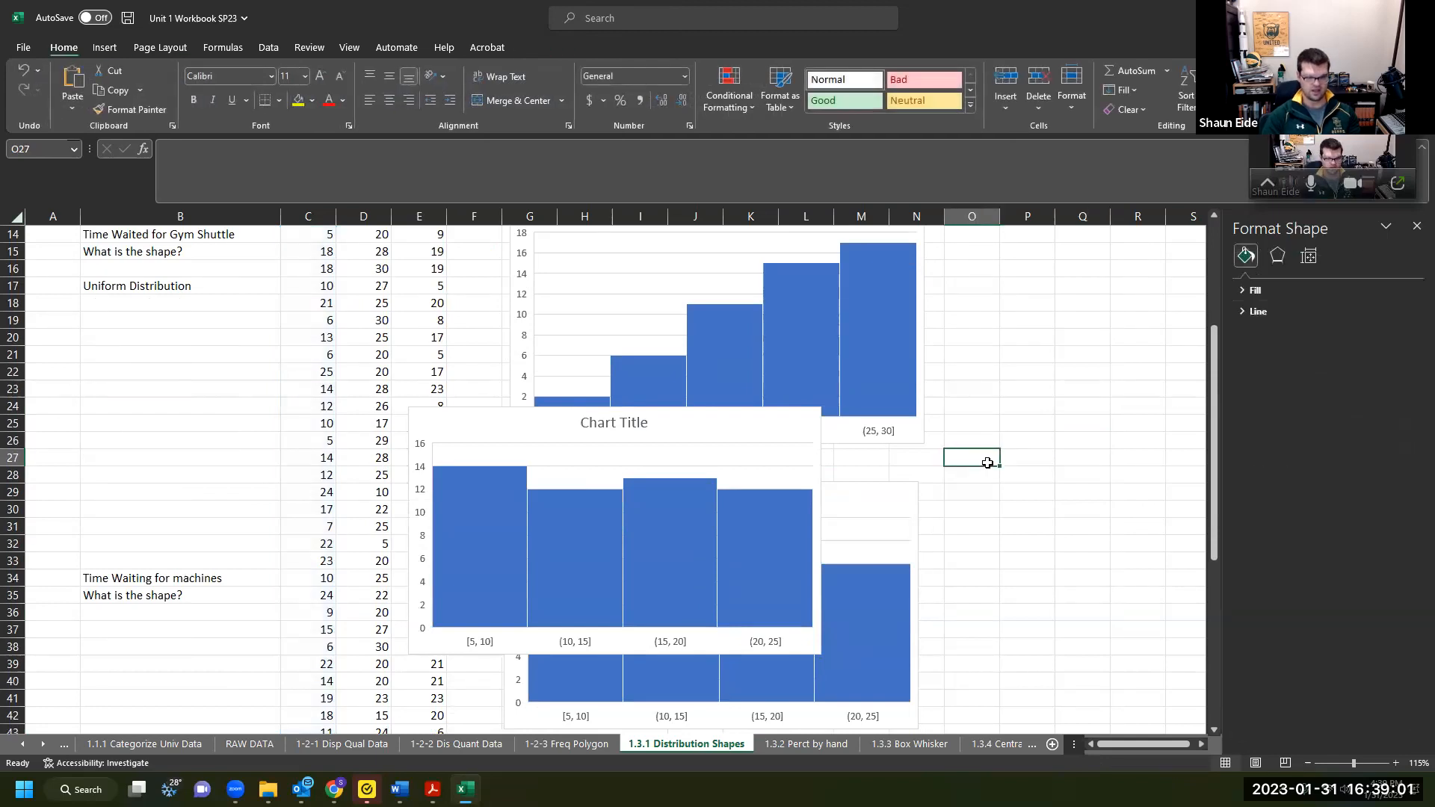
{"action": "type", "text": "=2^5"}
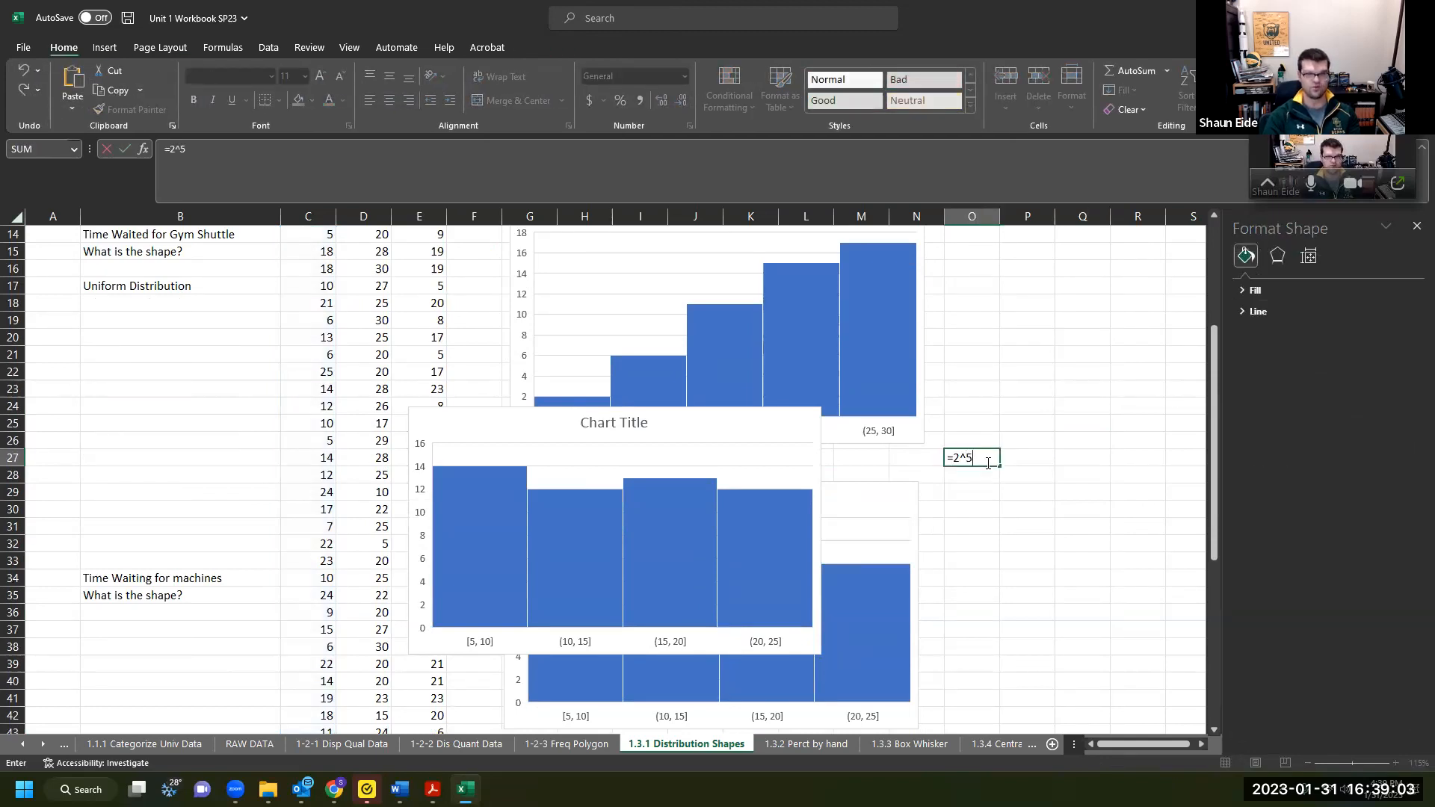
{"action": "key", "text": "Return"}
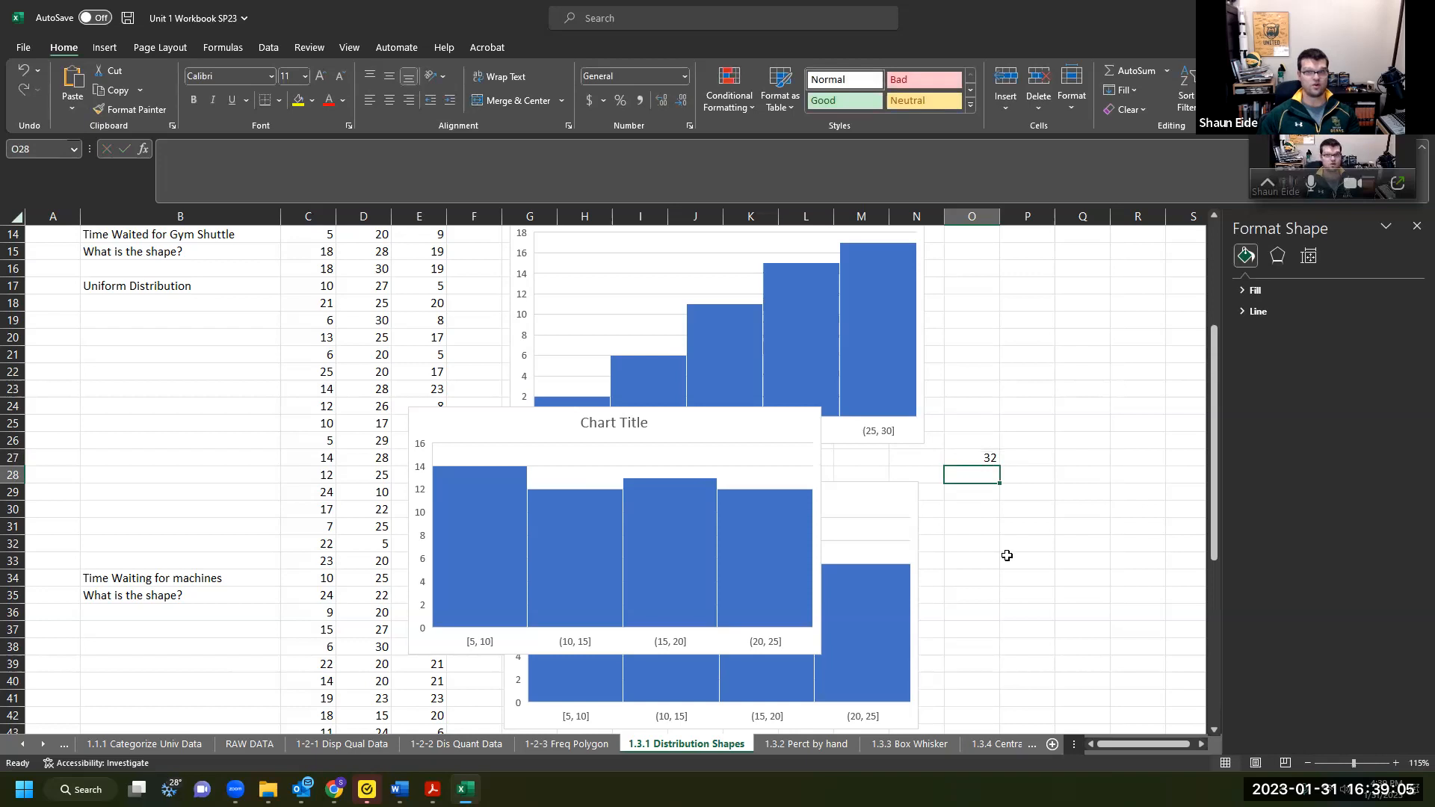
Calculate 2 to the power of 6 in cell O28 with the formula =2^6.
{"action": "type", "text": "2"}
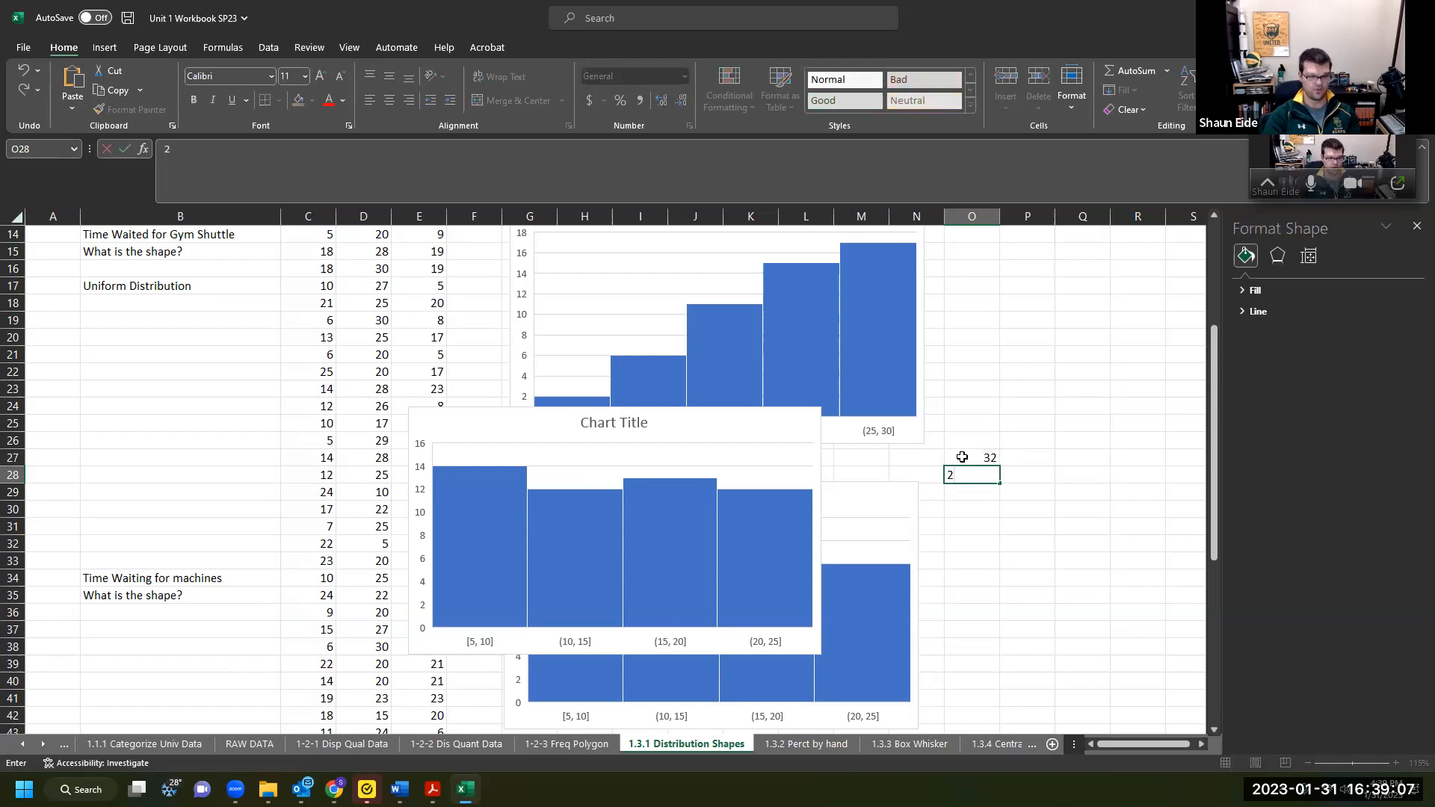
{"action": "key", "text": "F2"}
{"action": "key", "text": "Home"}
{"action": "type", "text": "="}
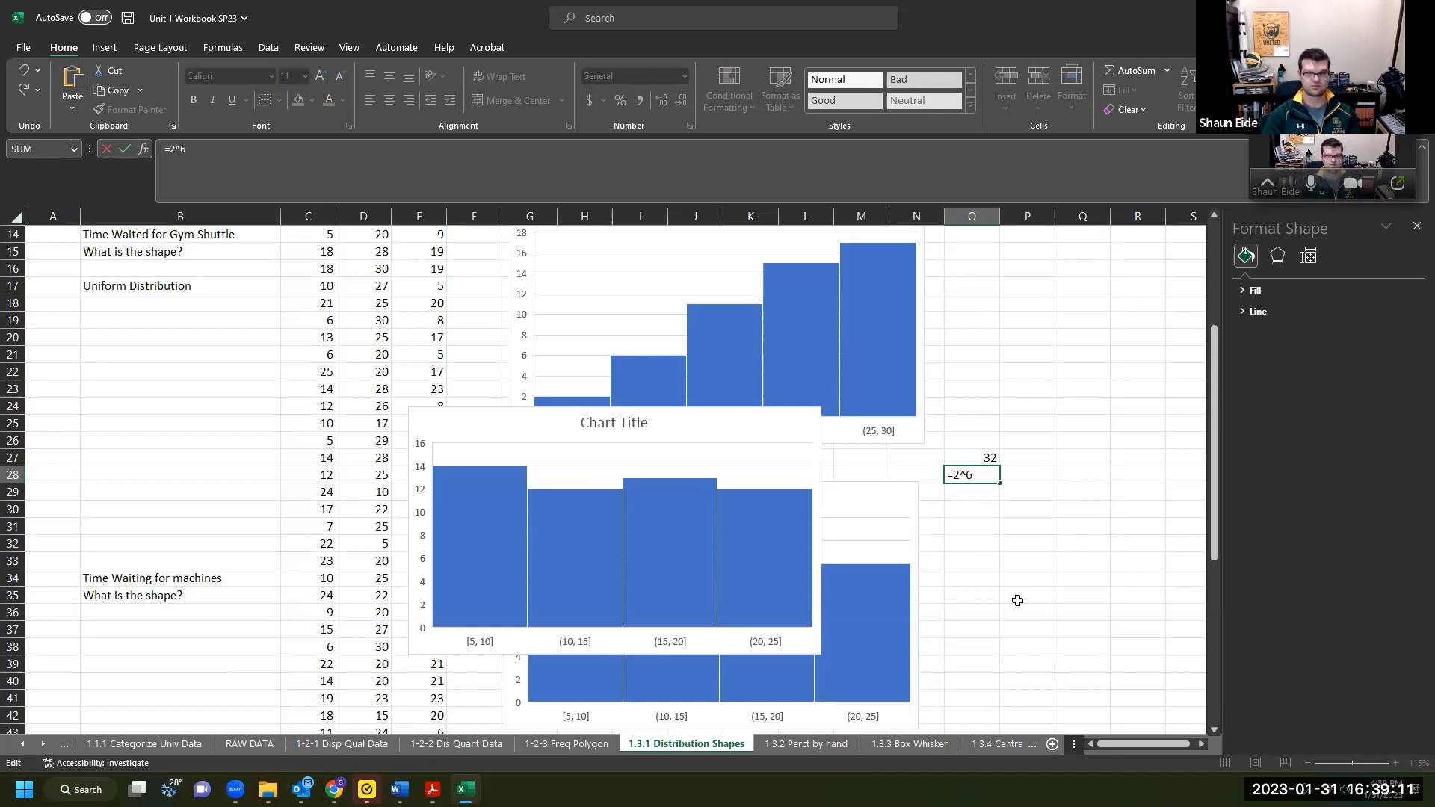
{"action": "key", "text": "Return"}
{"action": "scroll", "coordinate": [1009, 490], "scroll_direction": "right", "scroll_amount": 5}
{"action": "scroll", "coordinate": [774, 499], "scroll_direction": "left", "scroll_amount": 5}
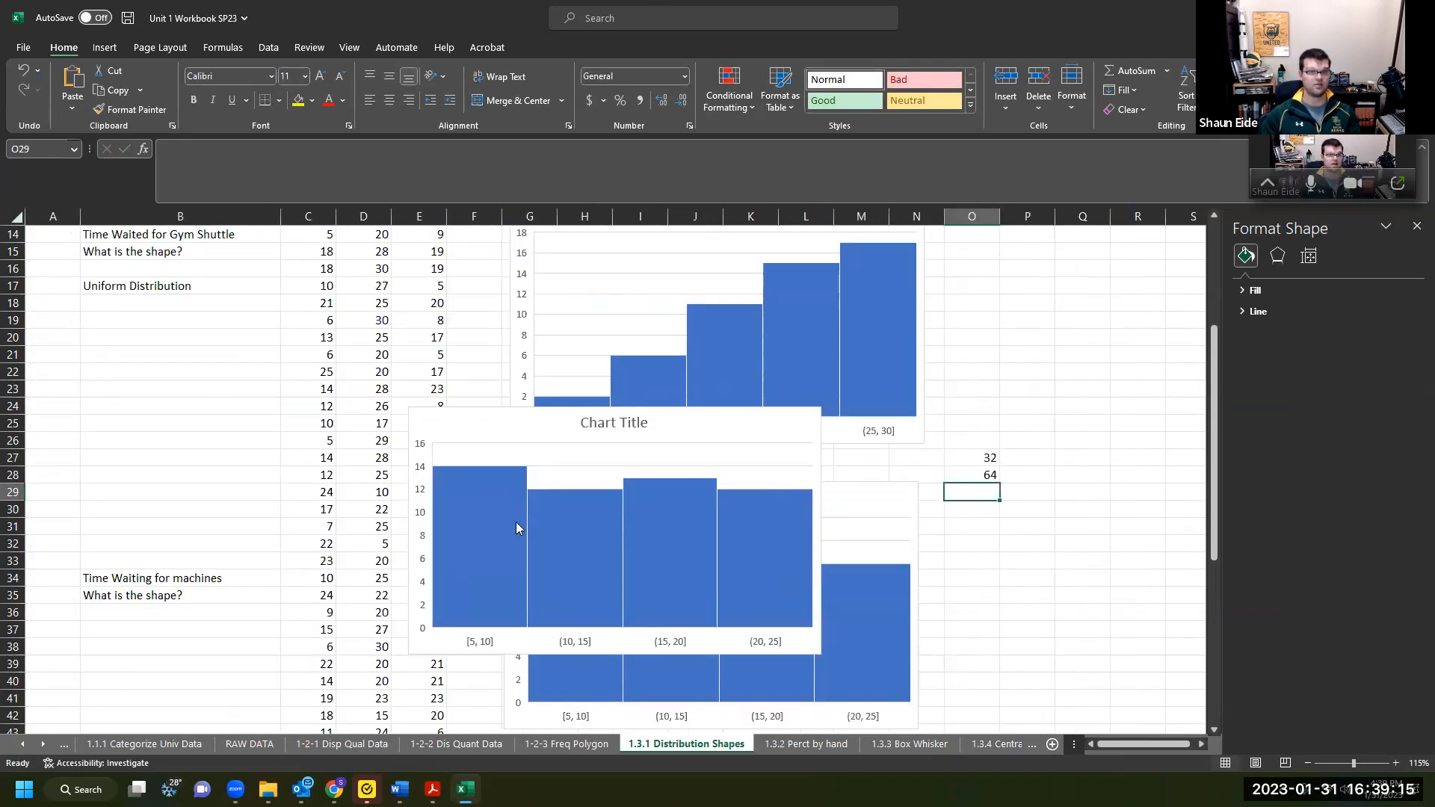
Move the new untitled histogram below the machine wait time chart, over the existing gym shuttle histogram.
{"action": "left_click_drag", "start_coordinate": [469, 417], "coordinate": [528, 459]}
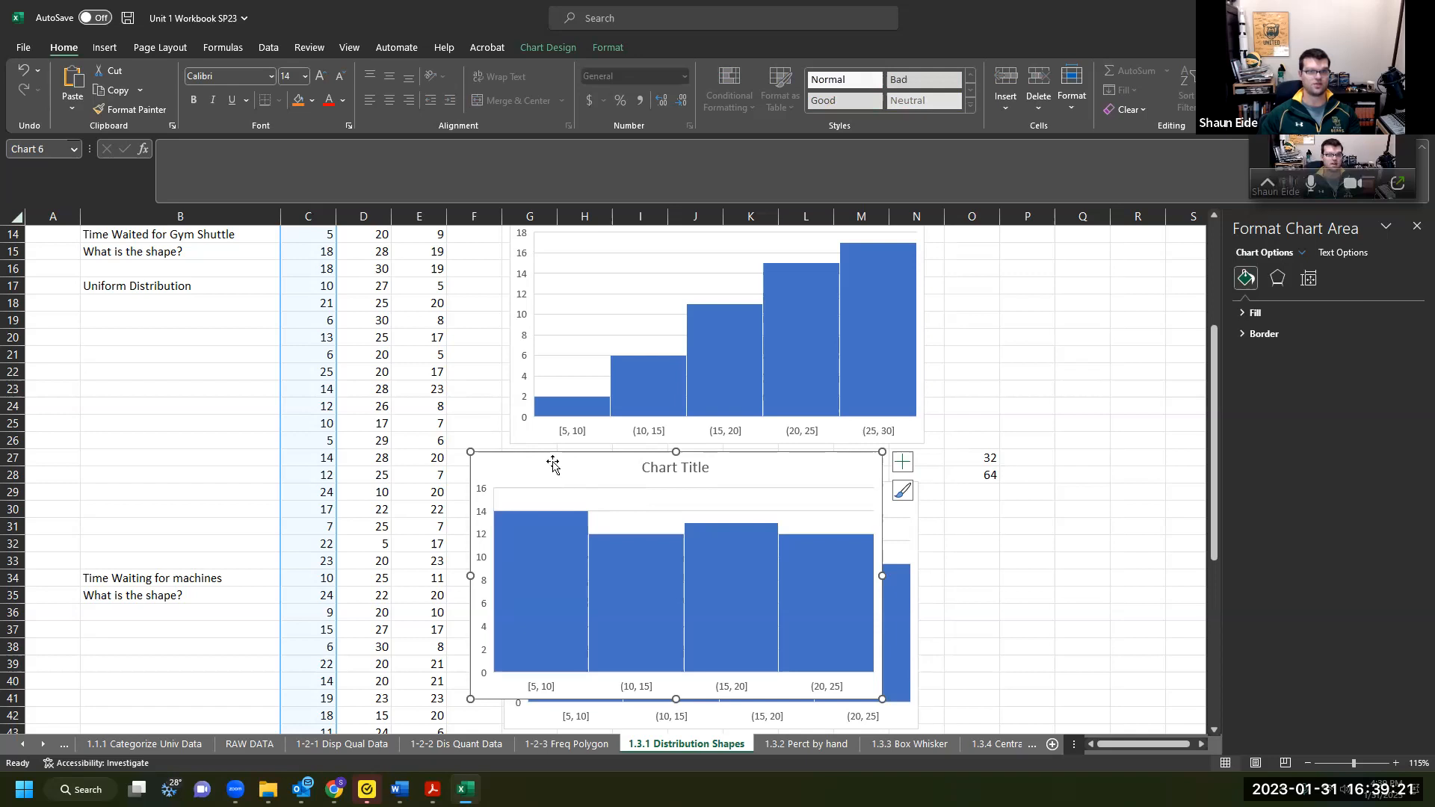
{"action": "left_click", "coordinate": [1238, 313]}
{"action": "left_click", "coordinate": [1238, 312]}
{"action": "left_click", "coordinate": [700, 529]}
{"action": "left_click_drag", "start_coordinate": [683, 686], "coordinate": [676, 686]}
Set the number of bins on the new histogram's horizontal axis to 6.
{"action": "left_click", "coordinate": [642, 691]}
{"action": "left_click", "coordinate": [1308, 278]}
{"action": "left_click", "coordinate": [1240, 312]}
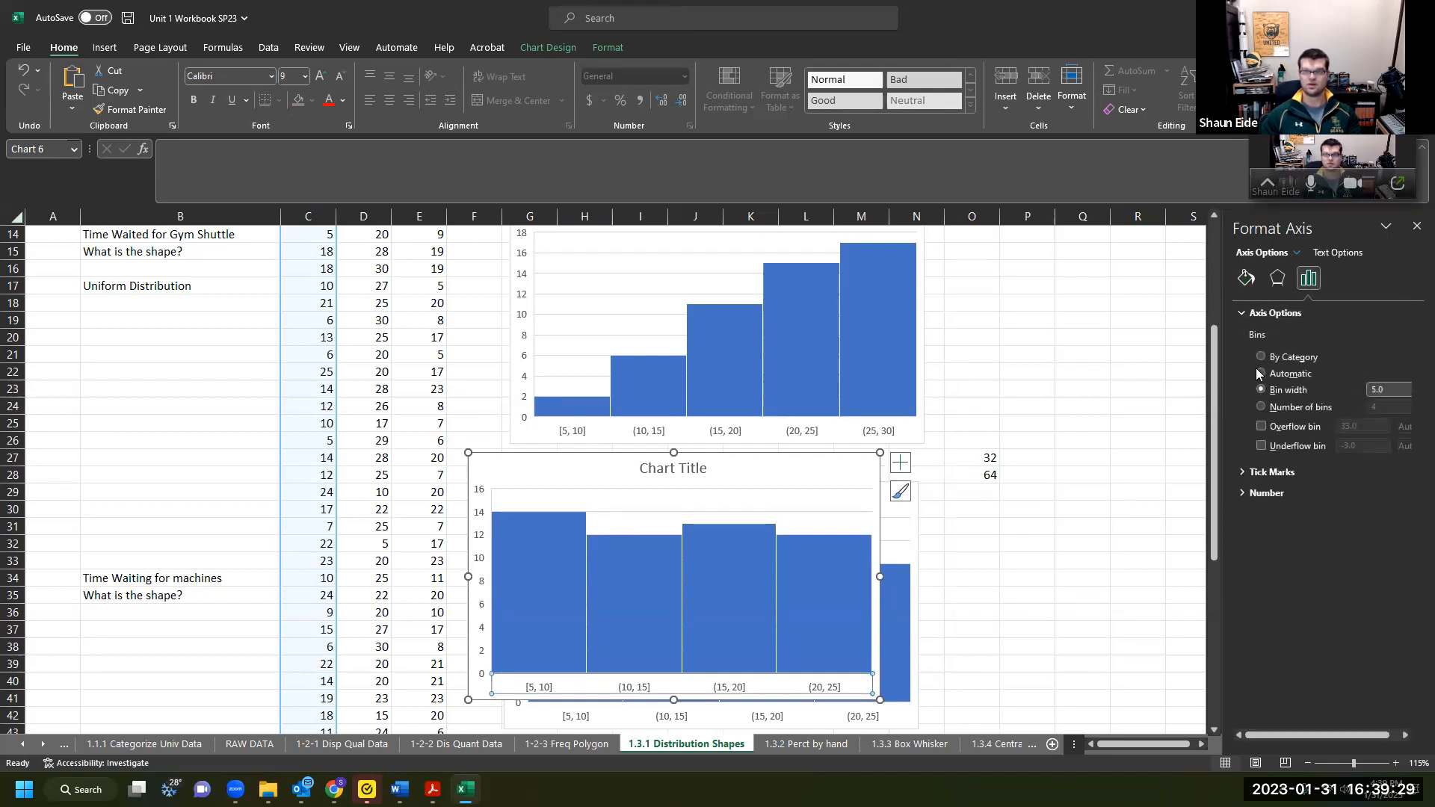
{"action": "left_click", "coordinate": [1258, 406]}
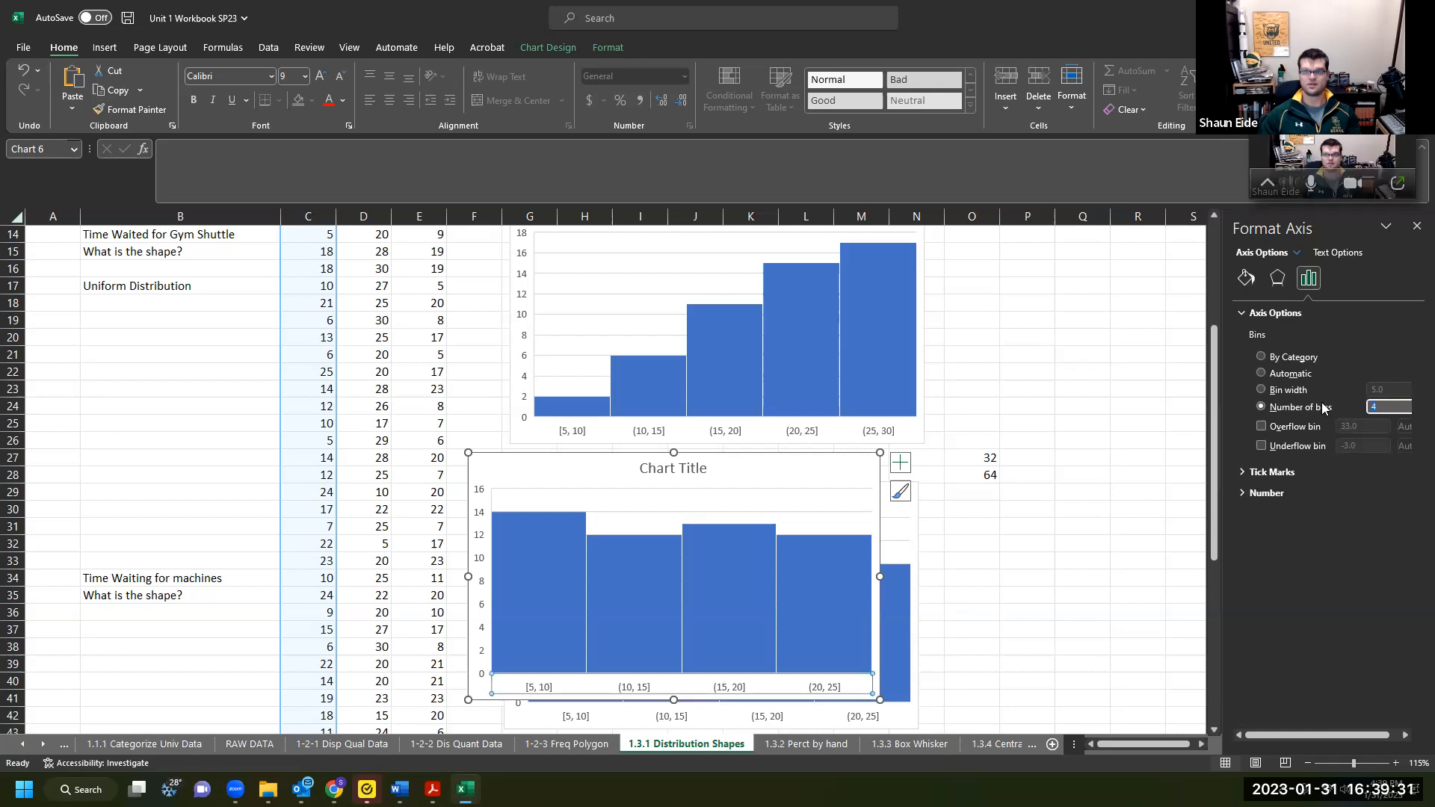
{"action": "type", "text": "6"}
{"action": "key", "text": "Return"}
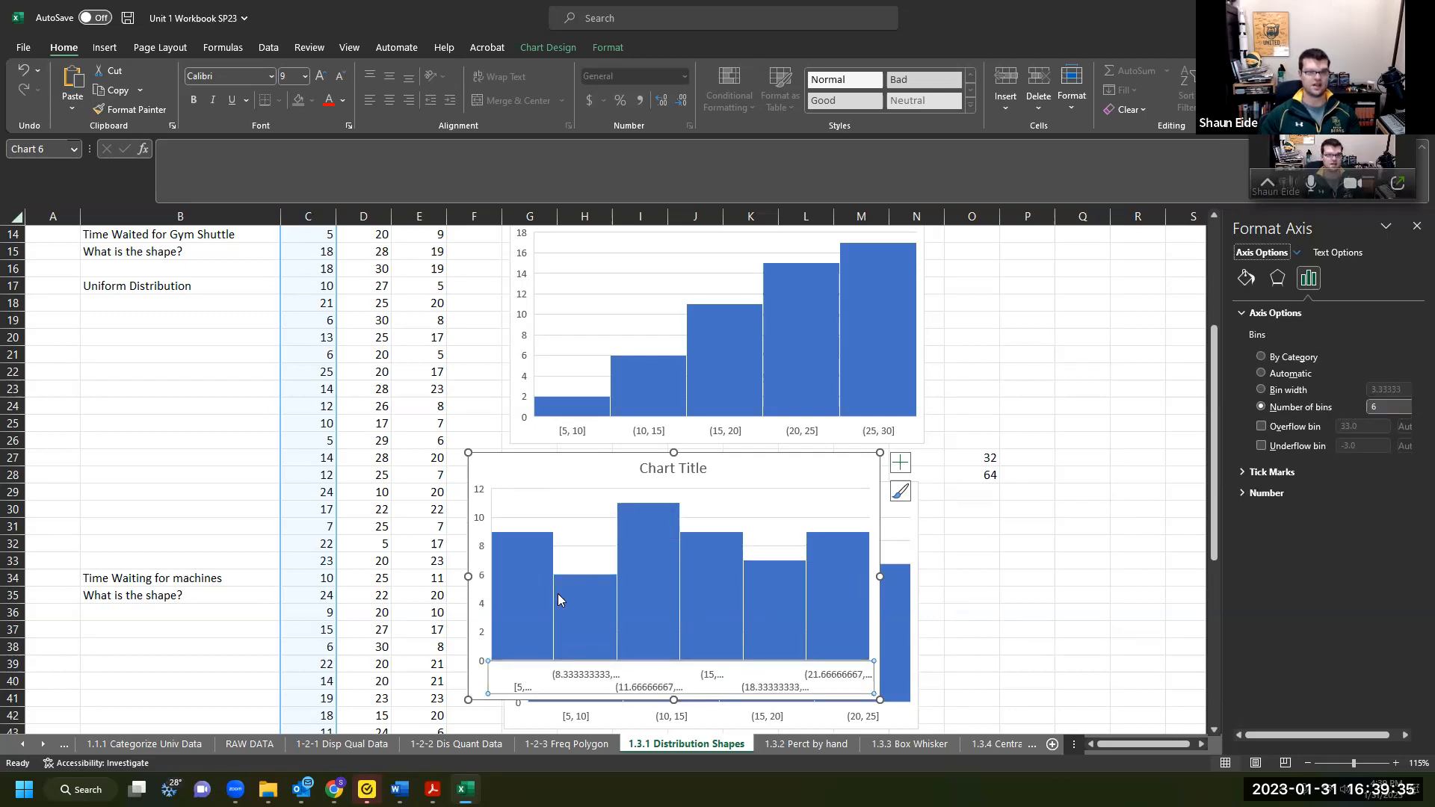
Set the bin width of the untitled histogram's horizontal axis to 3.5.
{"action": "mouse_move", "coordinate": [558, 598]}
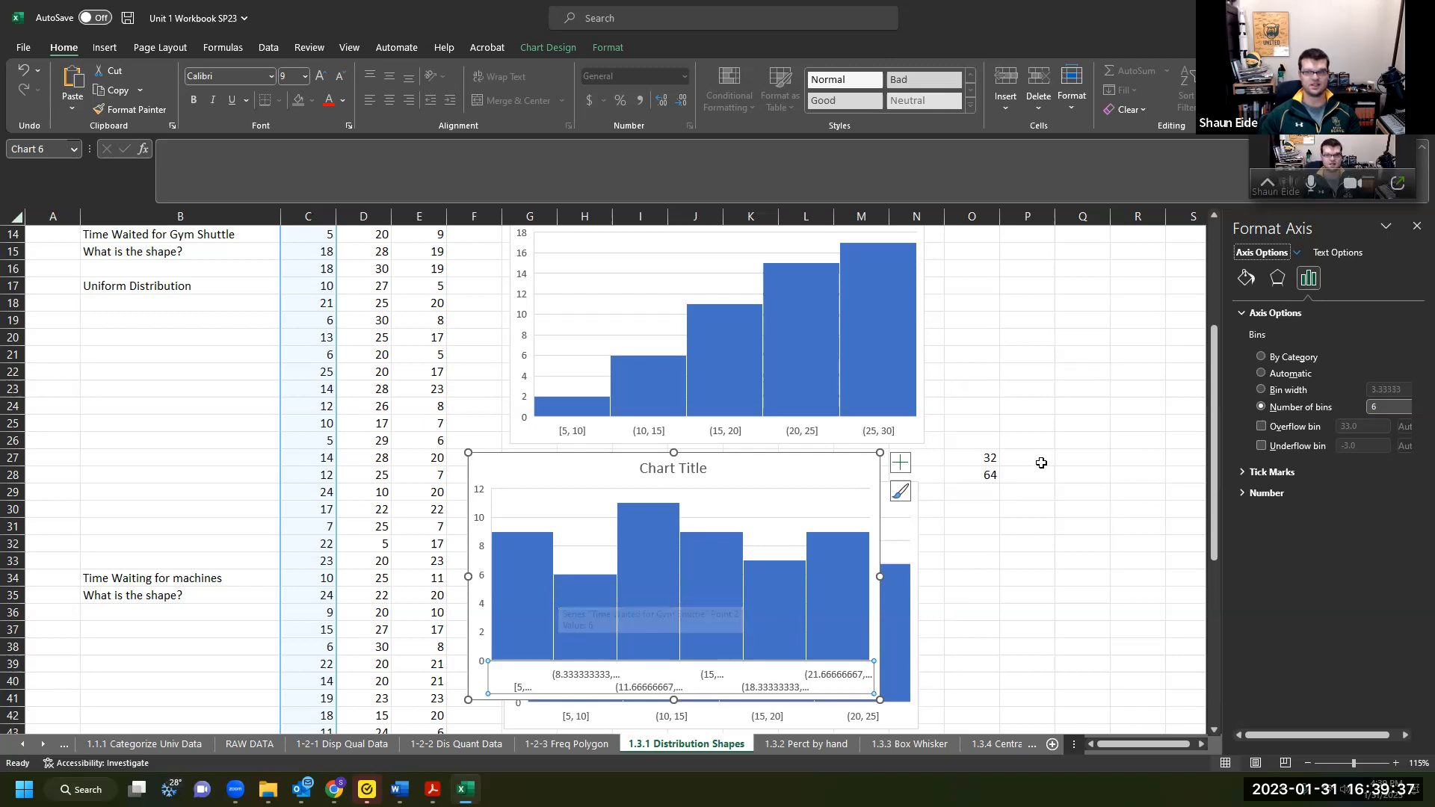
{"action": "left_click", "coordinate": [1261, 389]}
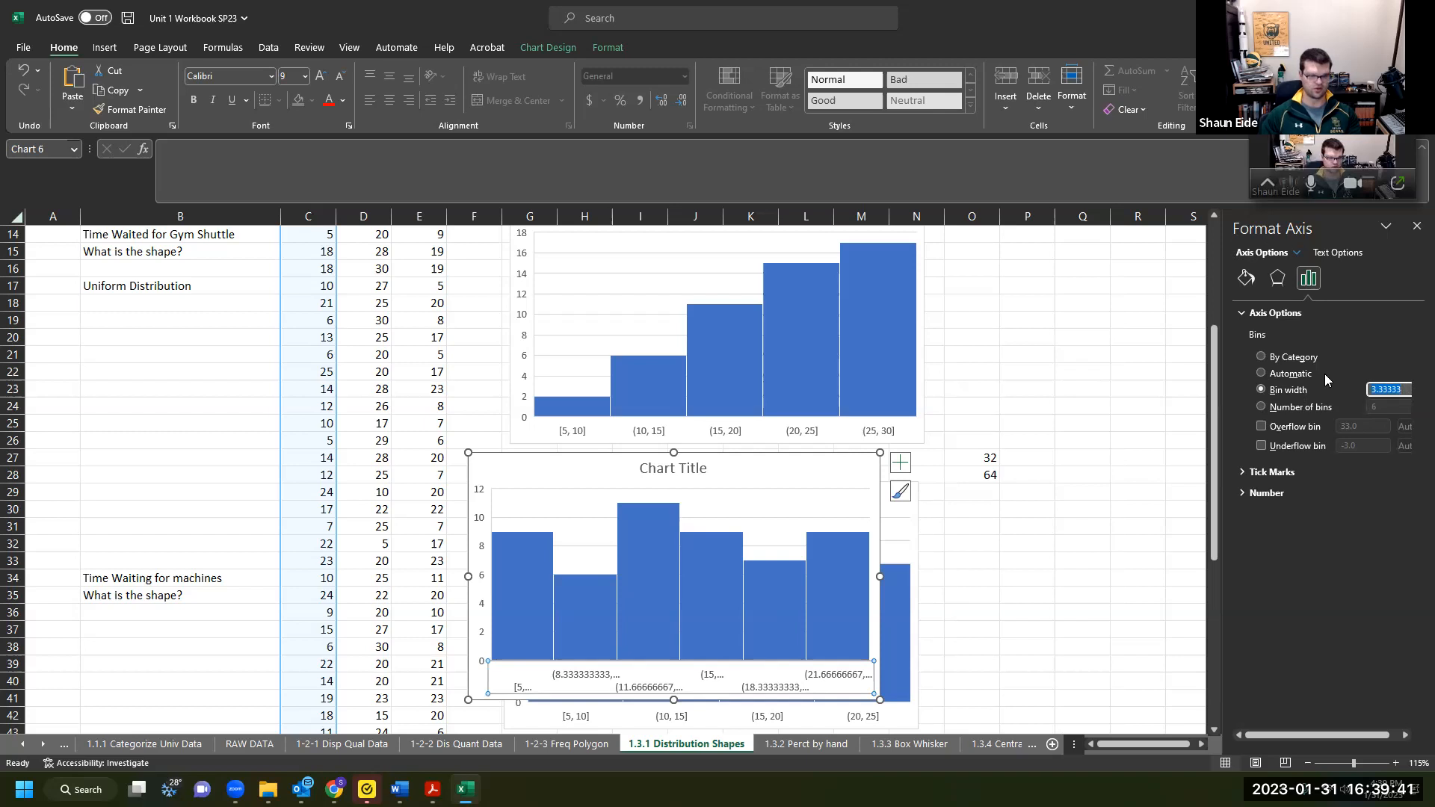
{"action": "type", "text": "3.5"}
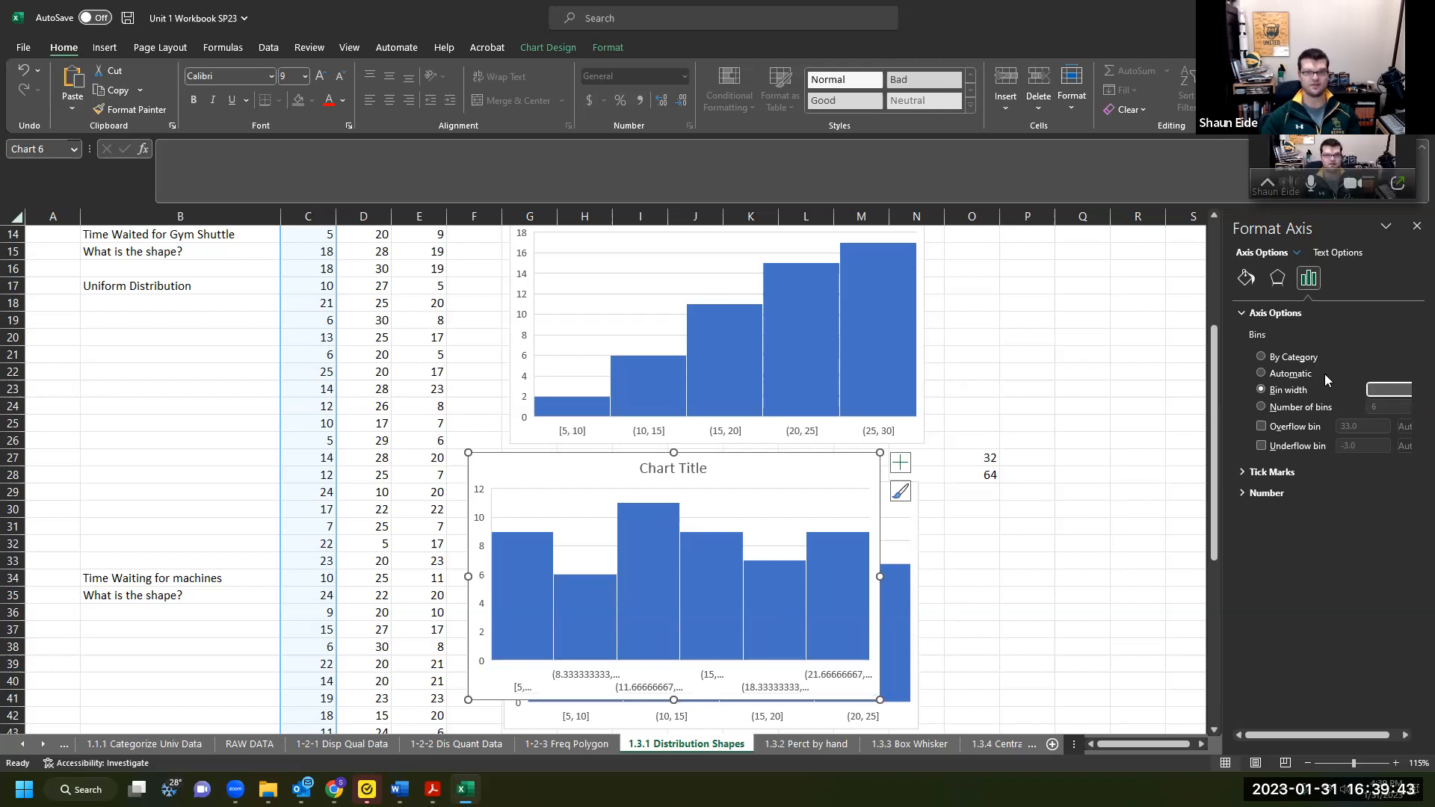
{"action": "key", "text": "Return"}
{"action": "left_click", "coordinate": [1138, 554]}
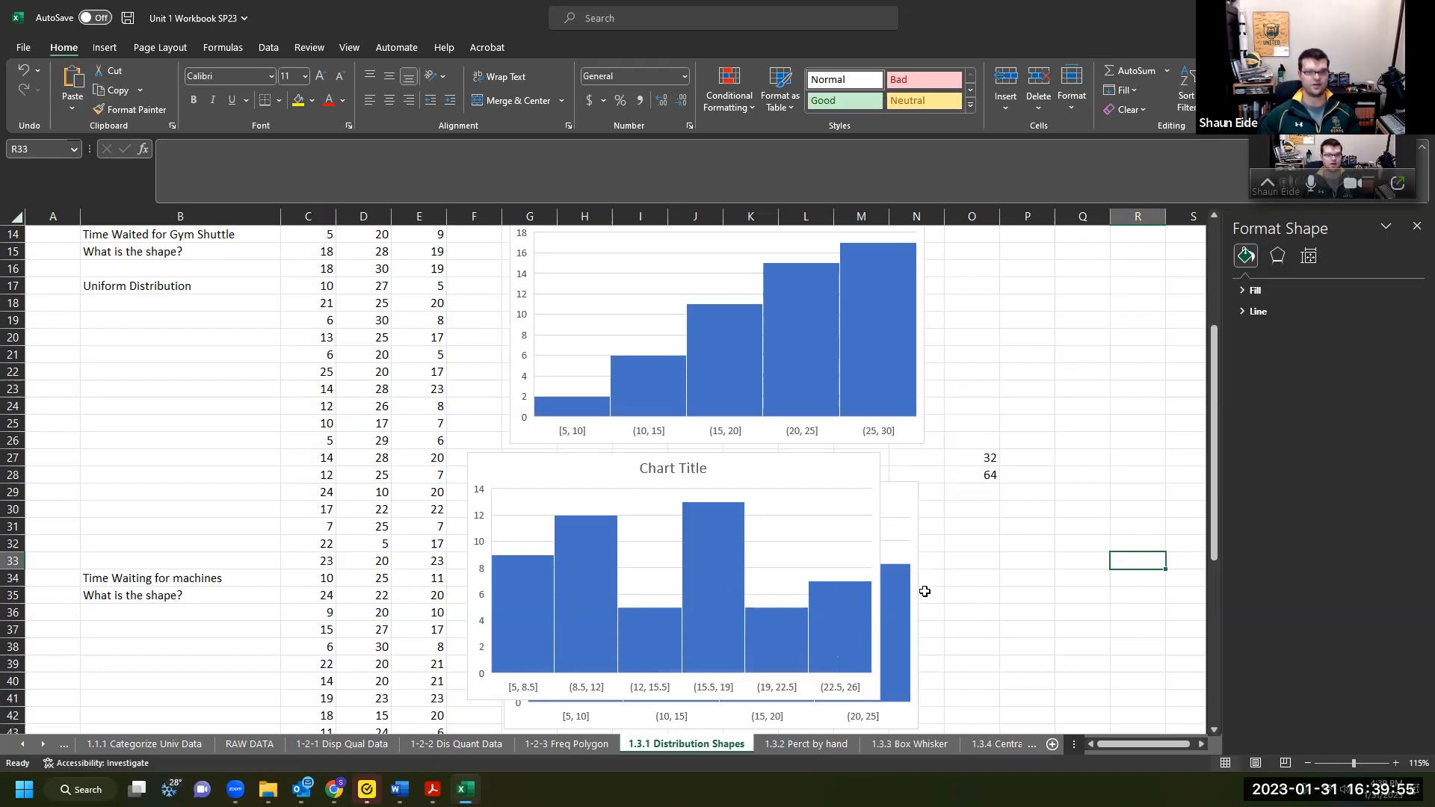
Delete the untitled histogram that covers the gym shuttle chart.
{"action": "mouse_move", "coordinate": [681, 485]}
{"action": "left_mouse_down"}
{"action": "mouse_move", "coordinate": [752, 498]}
{"action": "mouse_move", "coordinate": [994, 485]}
{"action": "mouse_move", "coordinate": [698, 473]}
{"action": "left_mouse_up"}
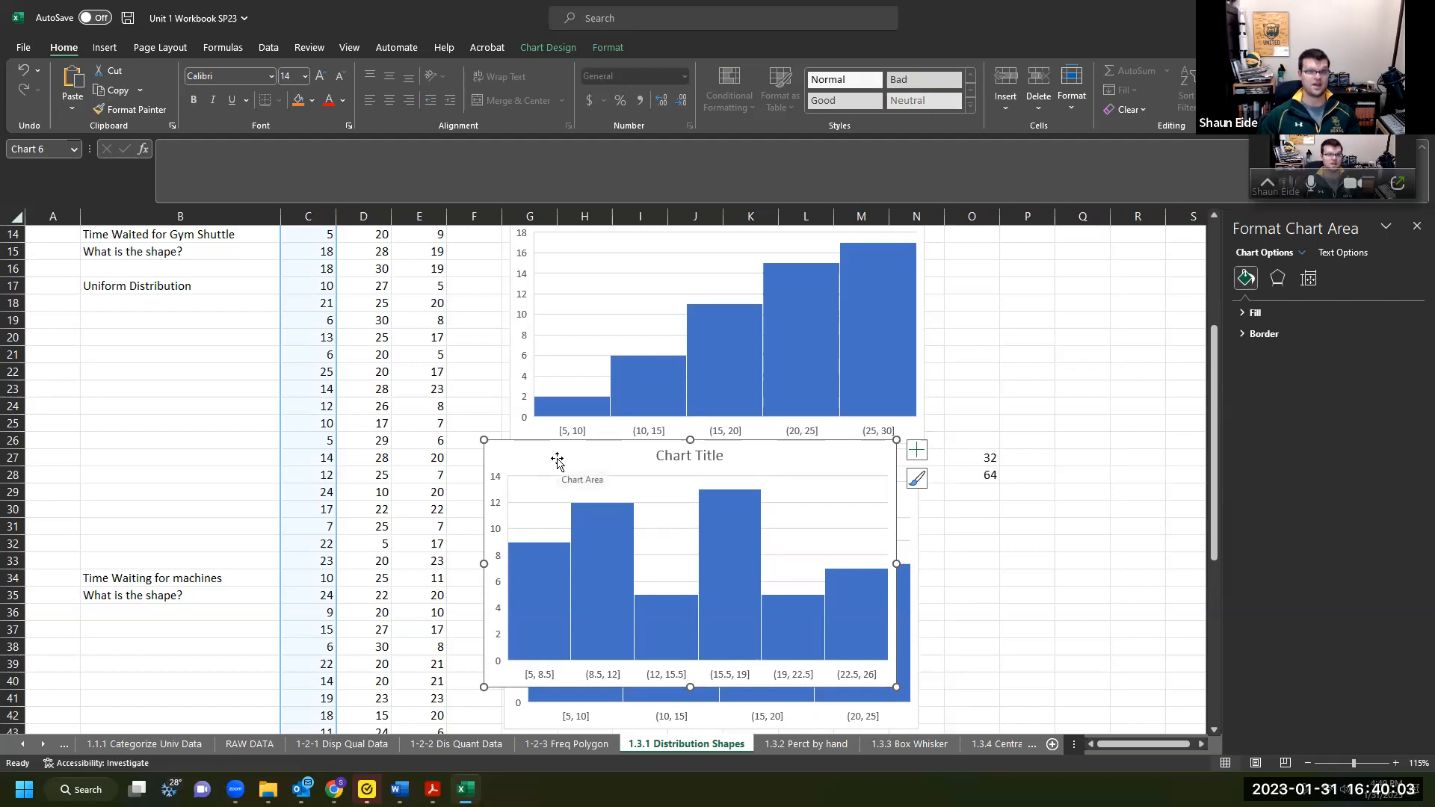
{"action": "left_click_drag", "start_coordinate": [557, 460], "coordinate": [607, 497]}
{"action": "key", "text": "Delete"}
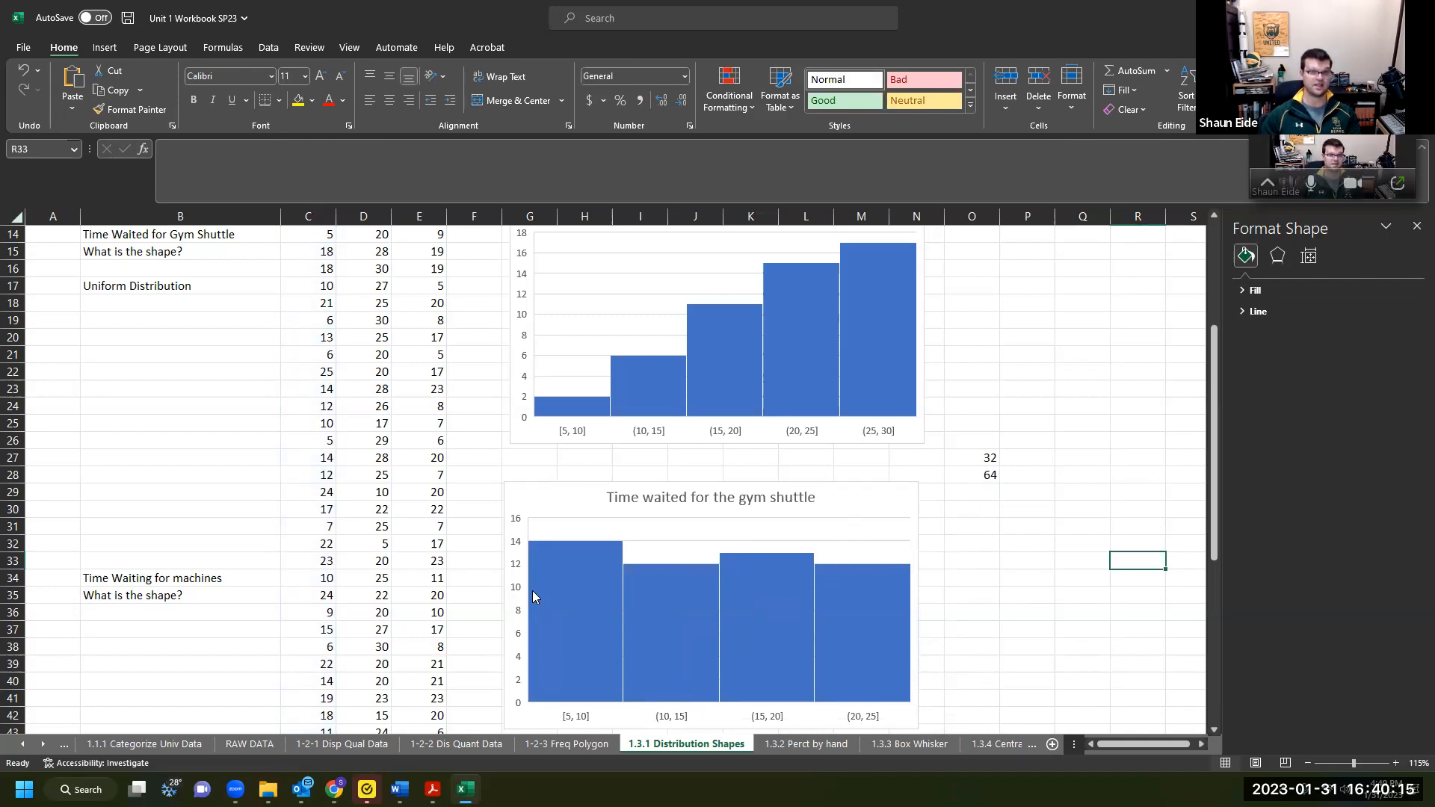
Examine the wait-time and ideal workout time columns alongside their three histograms, comparing the headers, titles and shapes.
{"action": "left_click", "coordinate": [233, 458]}
{"action": "scroll", "coordinate": [232, 458], "scroll_direction": "up", "scroll_amount": 4}
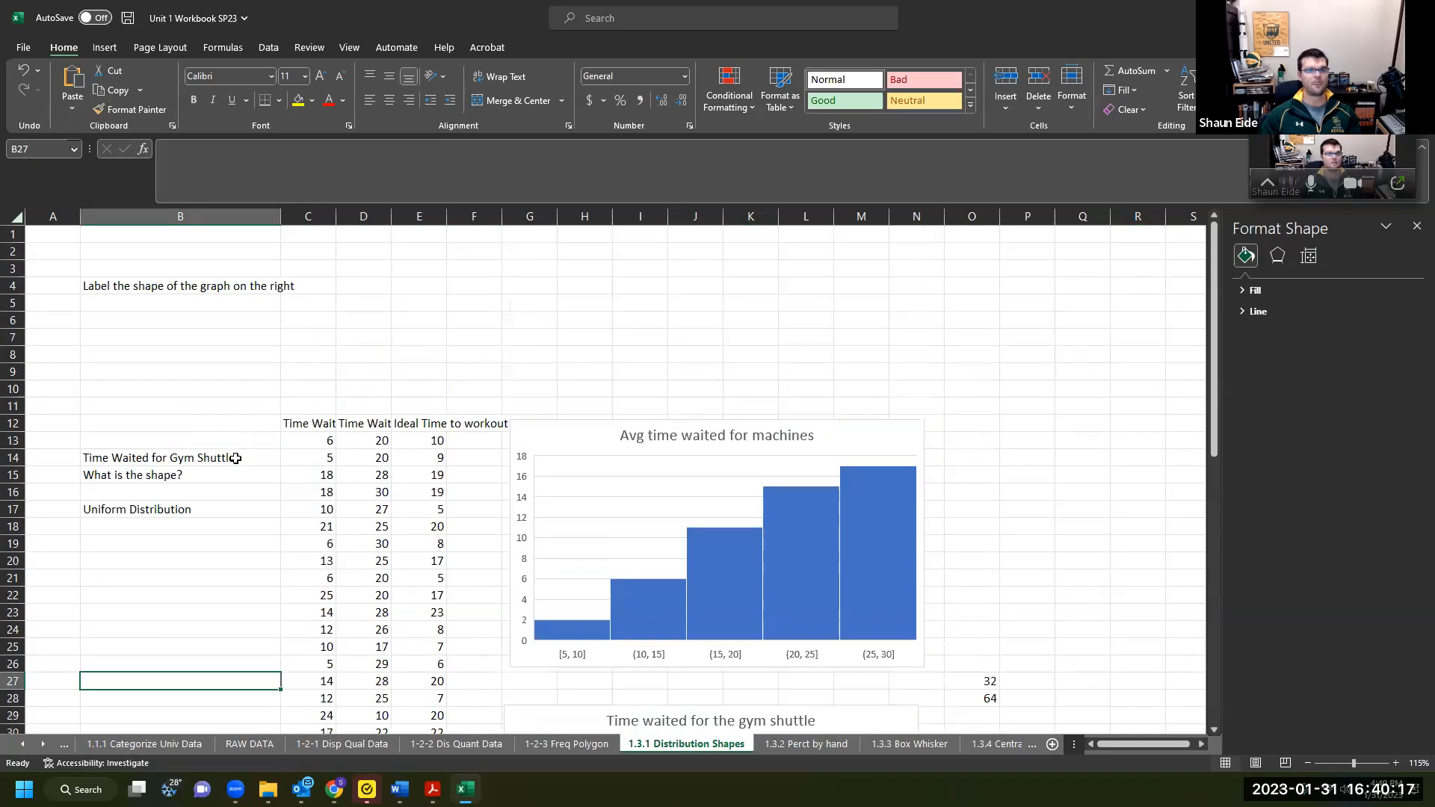
{"action": "left_click", "coordinate": [343, 424]}
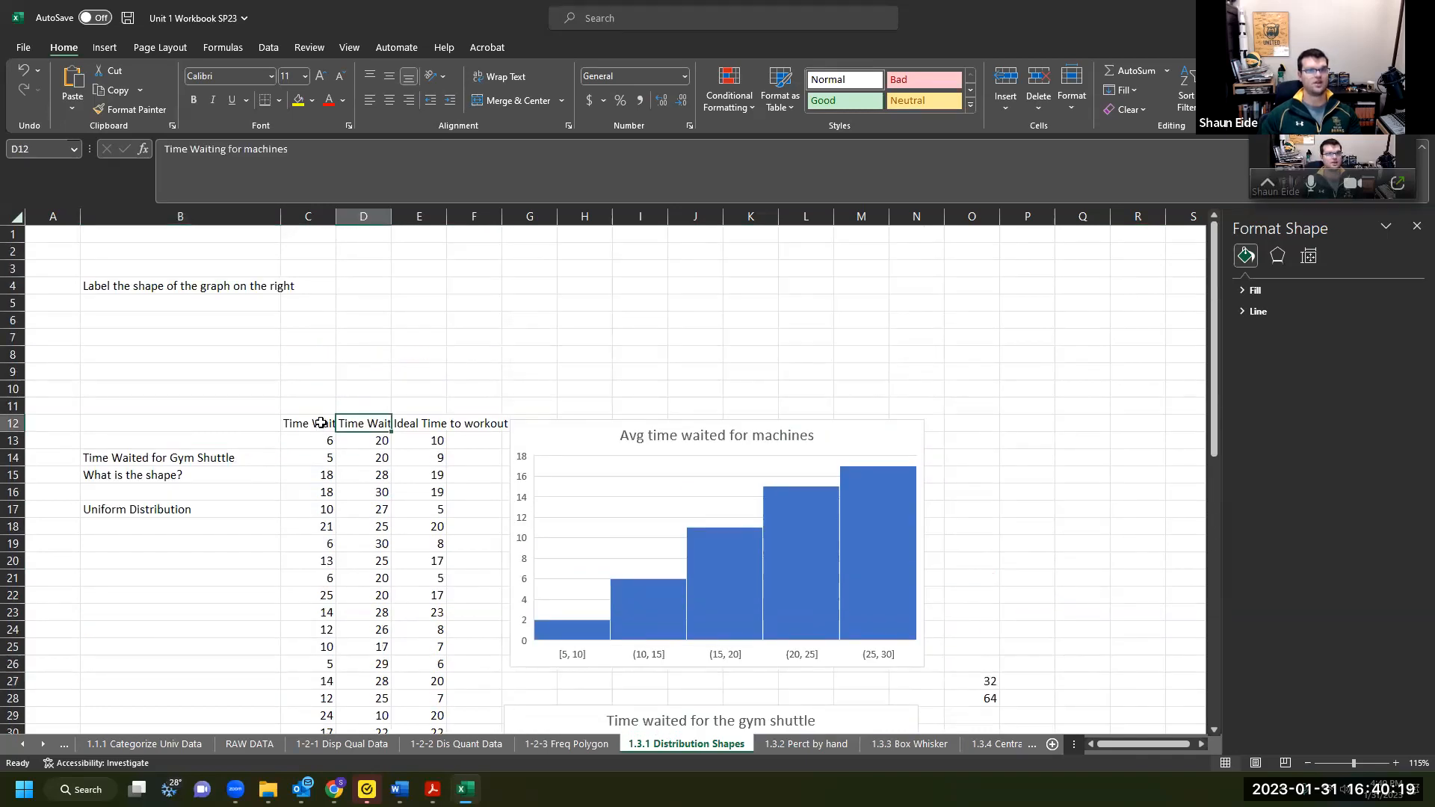
{"action": "left_click", "coordinate": [637, 442]}
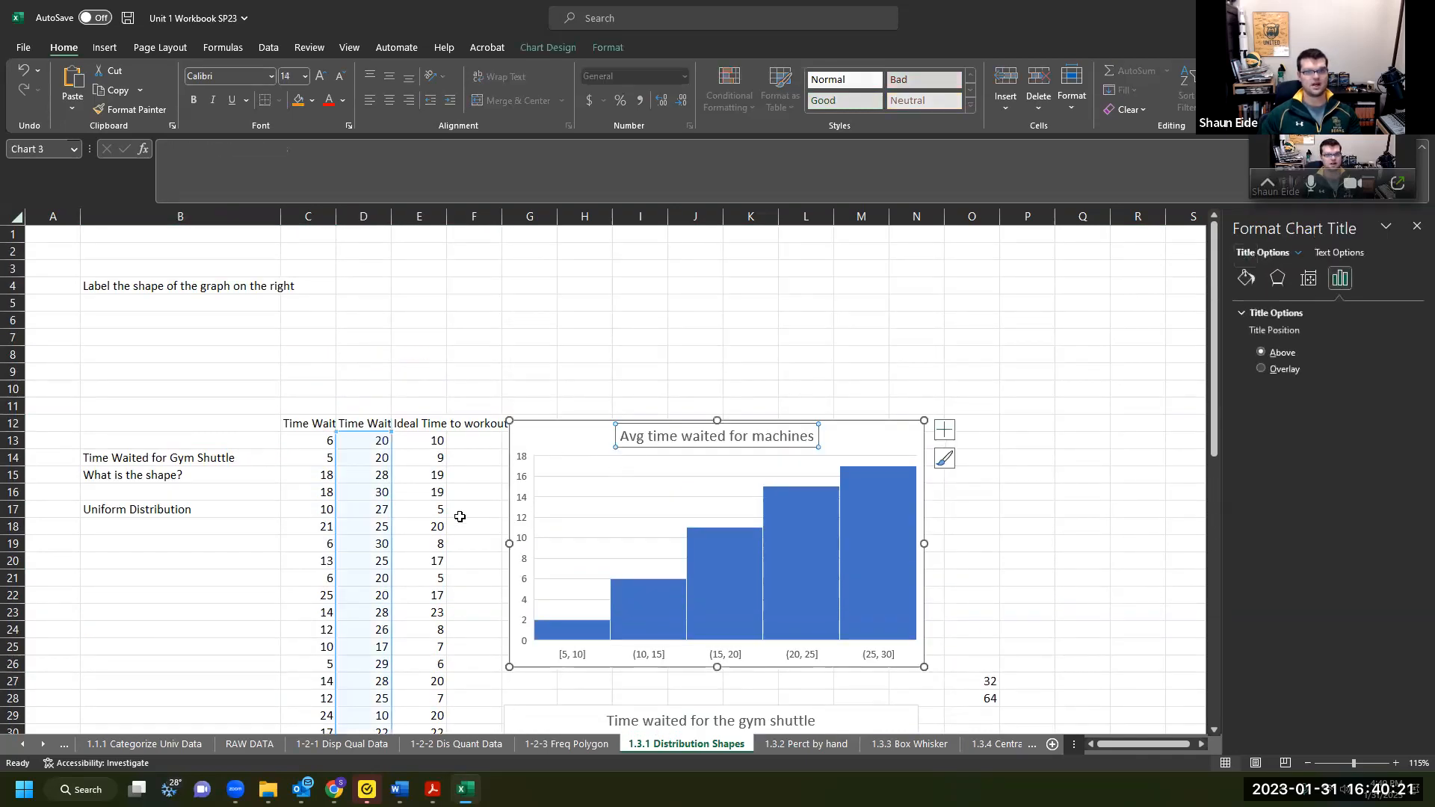
{"action": "mouse_move", "coordinate": [538, 632]}
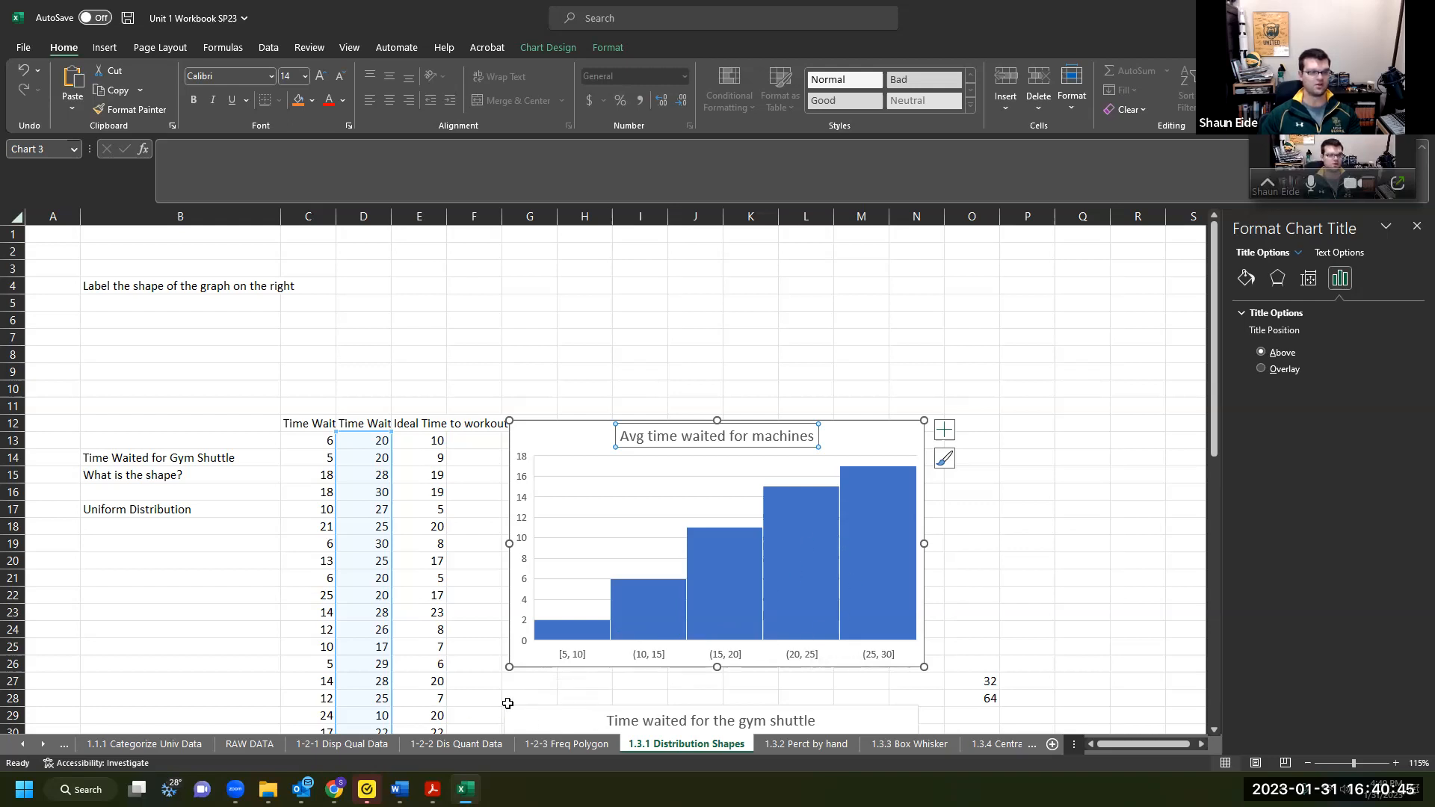
{"action": "left_click", "coordinate": [435, 595]}
{"action": "scroll", "coordinate": [431, 582], "scroll_direction": "down", "scroll_amount": 1}
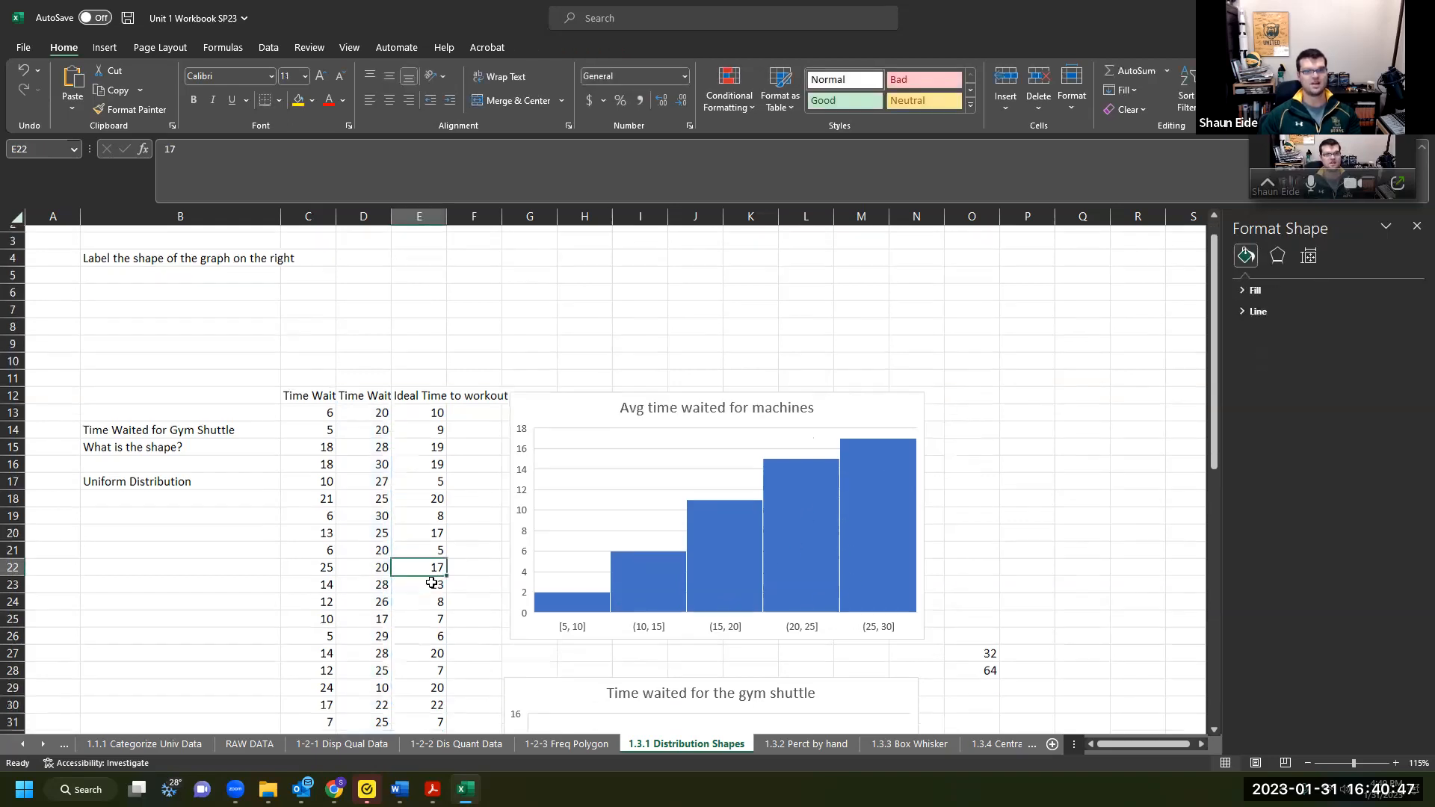
{"action": "scroll", "coordinate": [422, 463], "scroll_direction": "down", "scroll_amount": 2}
{"action": "left_click", "coordinate": [403, 320]}
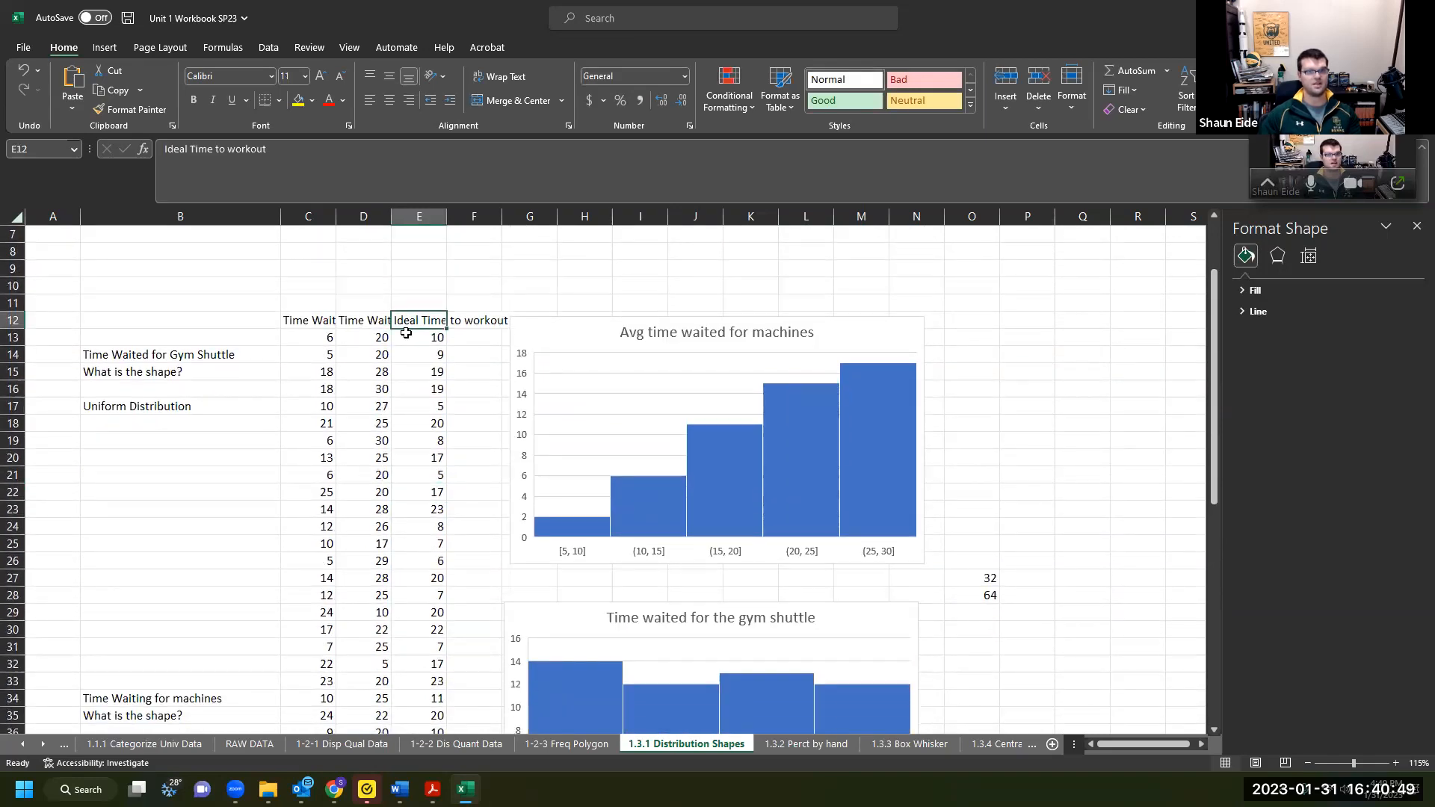
{"action": "scroll", "coordinate": [426, 374], "scroll_direction": "down", "scroll_amount": 10}
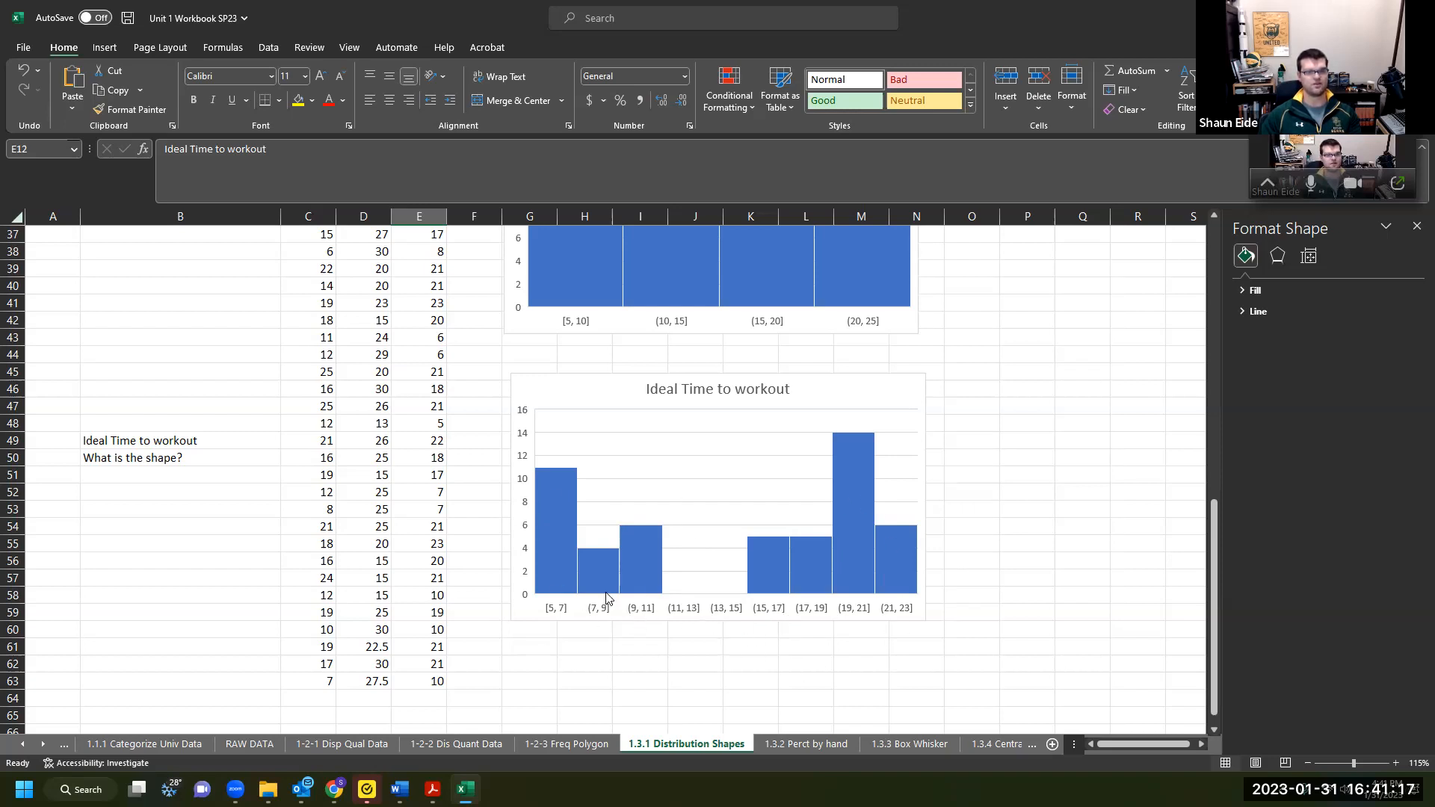
Switch to the 1.3.2 Perct by hand sheet, briefly checking the 1.3.3 Box Whisker sheet.
{"action": "left_click", "coordinate": [784, 749]}
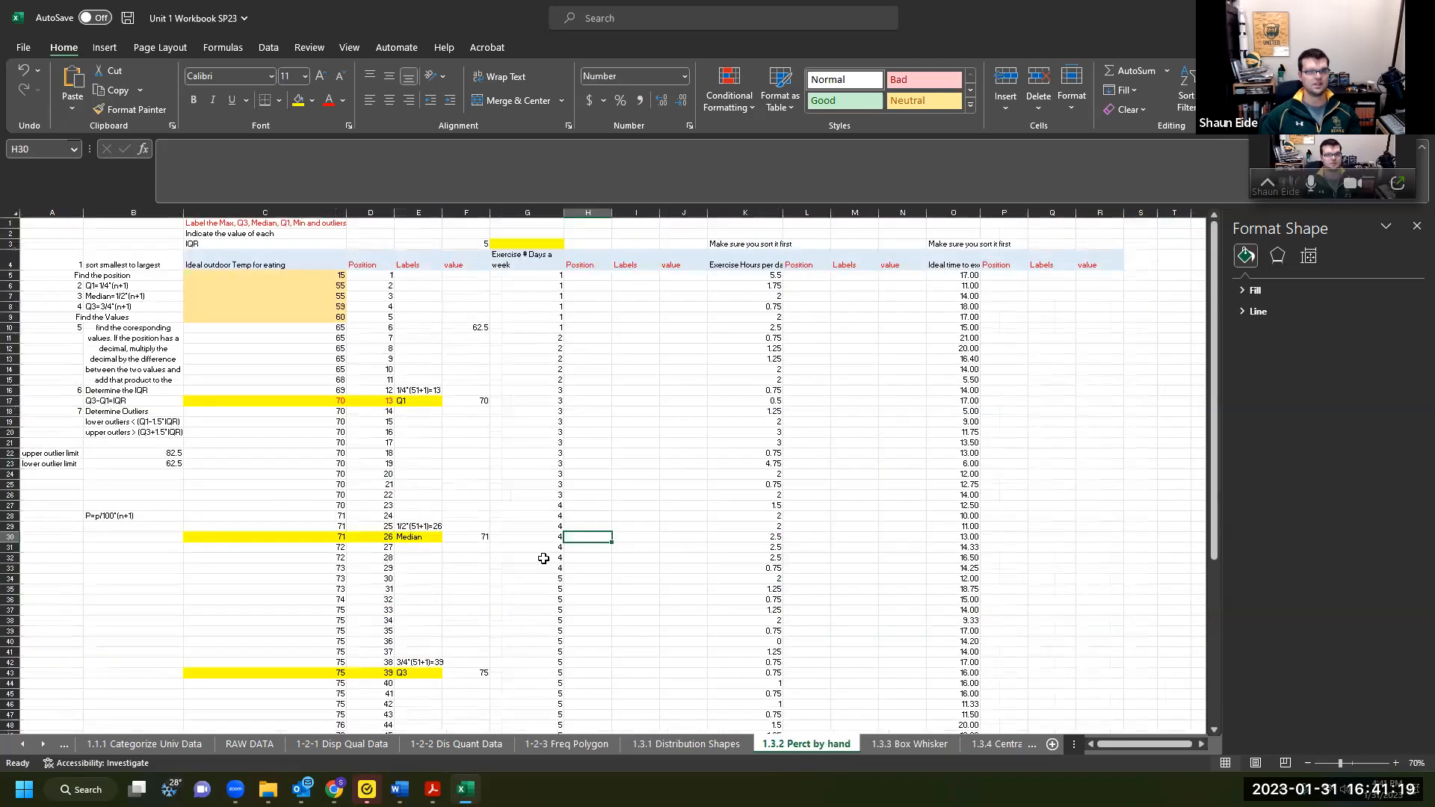
{"action": "left_click", "coordinate": [416, 370]}
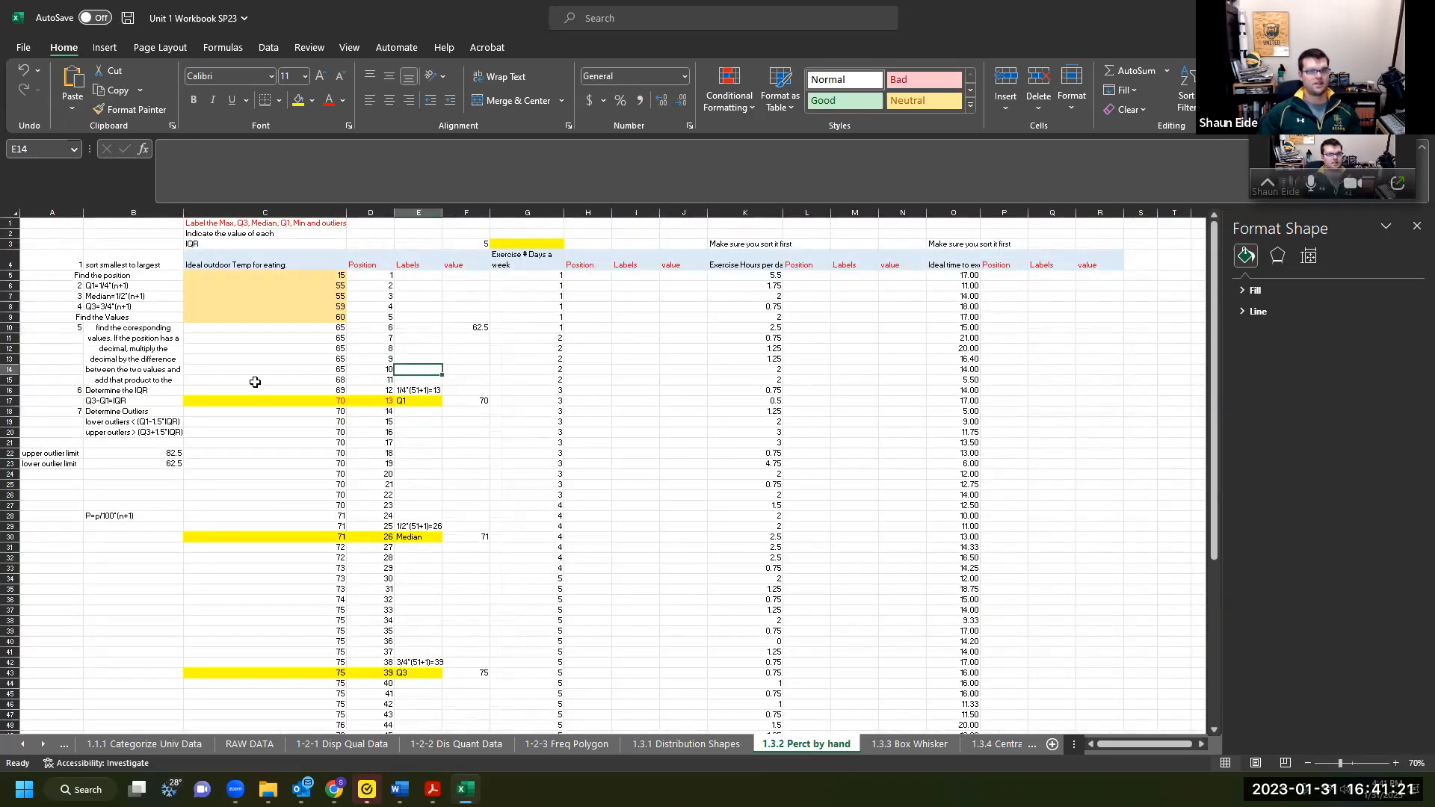
{"action": "left_click", "coordinate": [260, 348]}
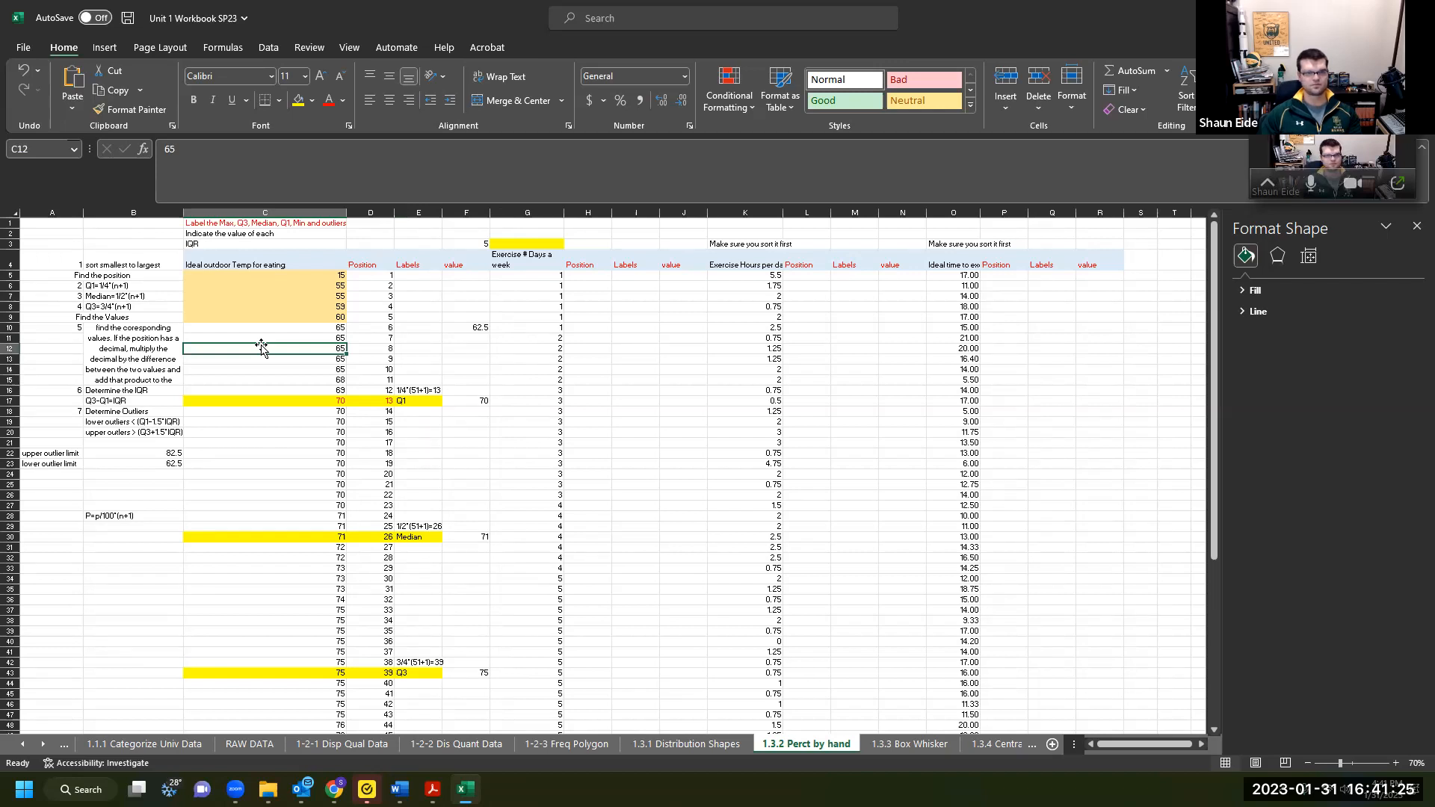
{"action": "left_click", "coordinate": [909, 743]}
{"action": "left_click", "coordinate": [811, 743]}
{"action": "left_click", "coordinate": [636, 598]}
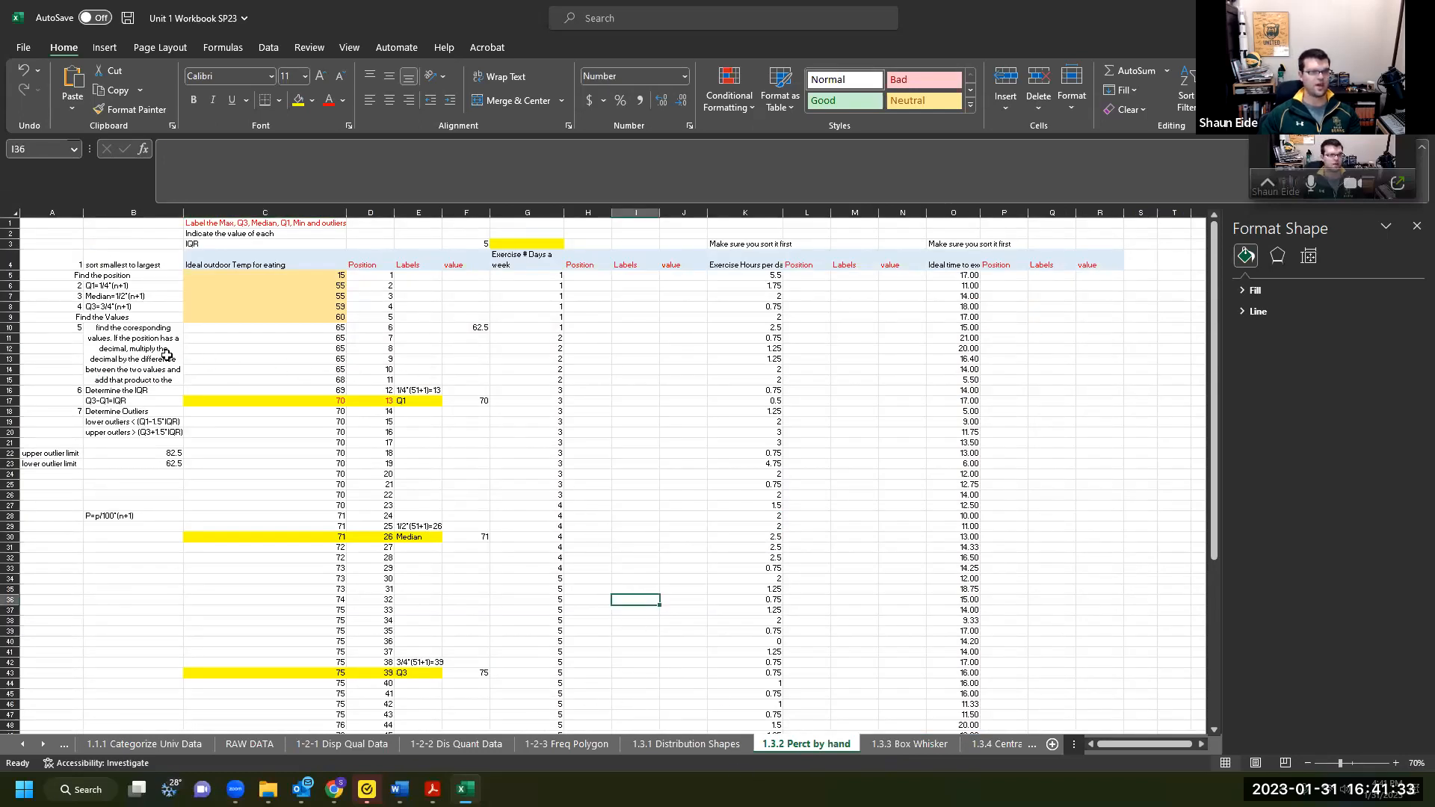
Examine the numbered Position column beside the sorted outdoor temperatures, from the first position through the quartile and median rows to the last.
{"action": "left_click", "coordinate": [355, 275]}
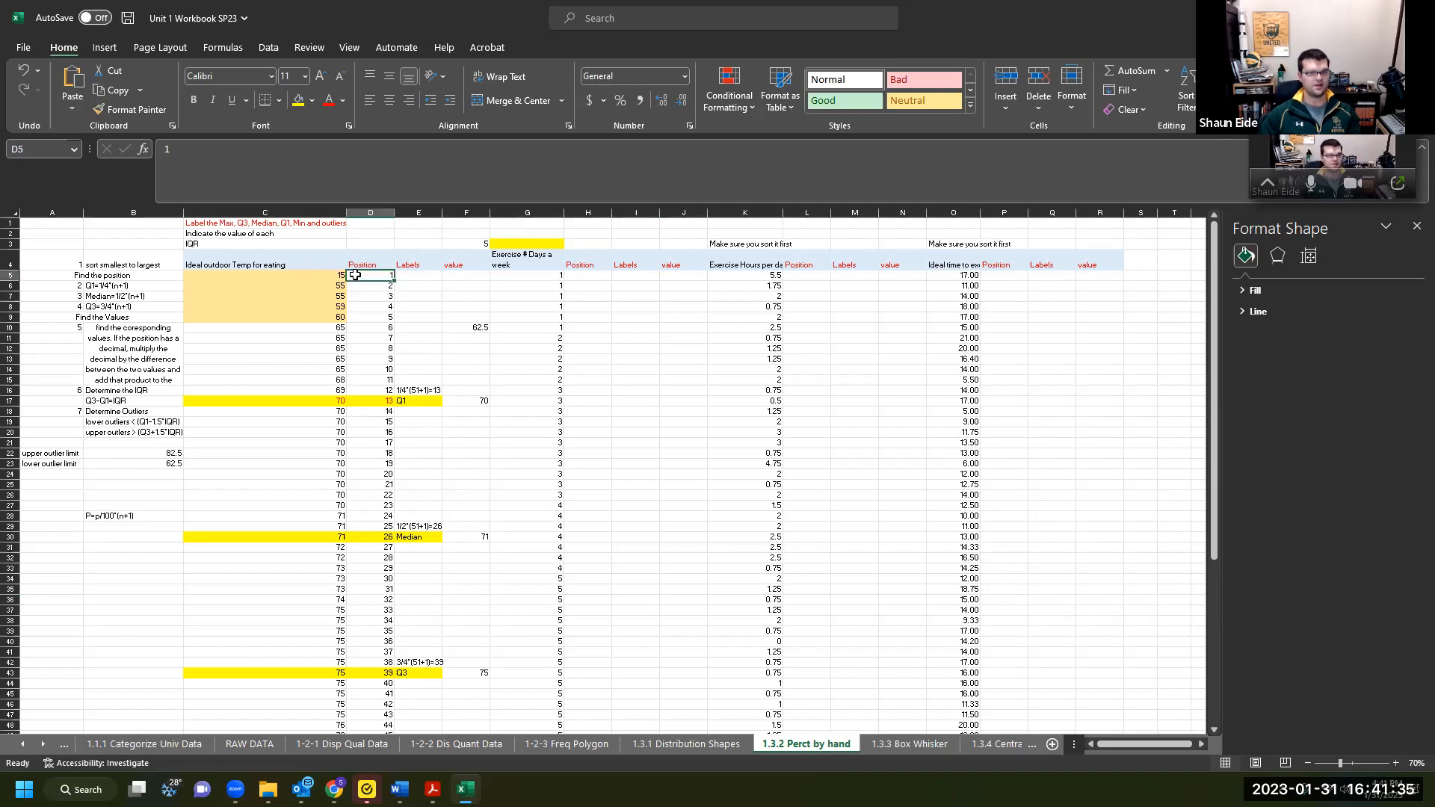
{"action": "key", "text": "ctrl+shift+Down"}
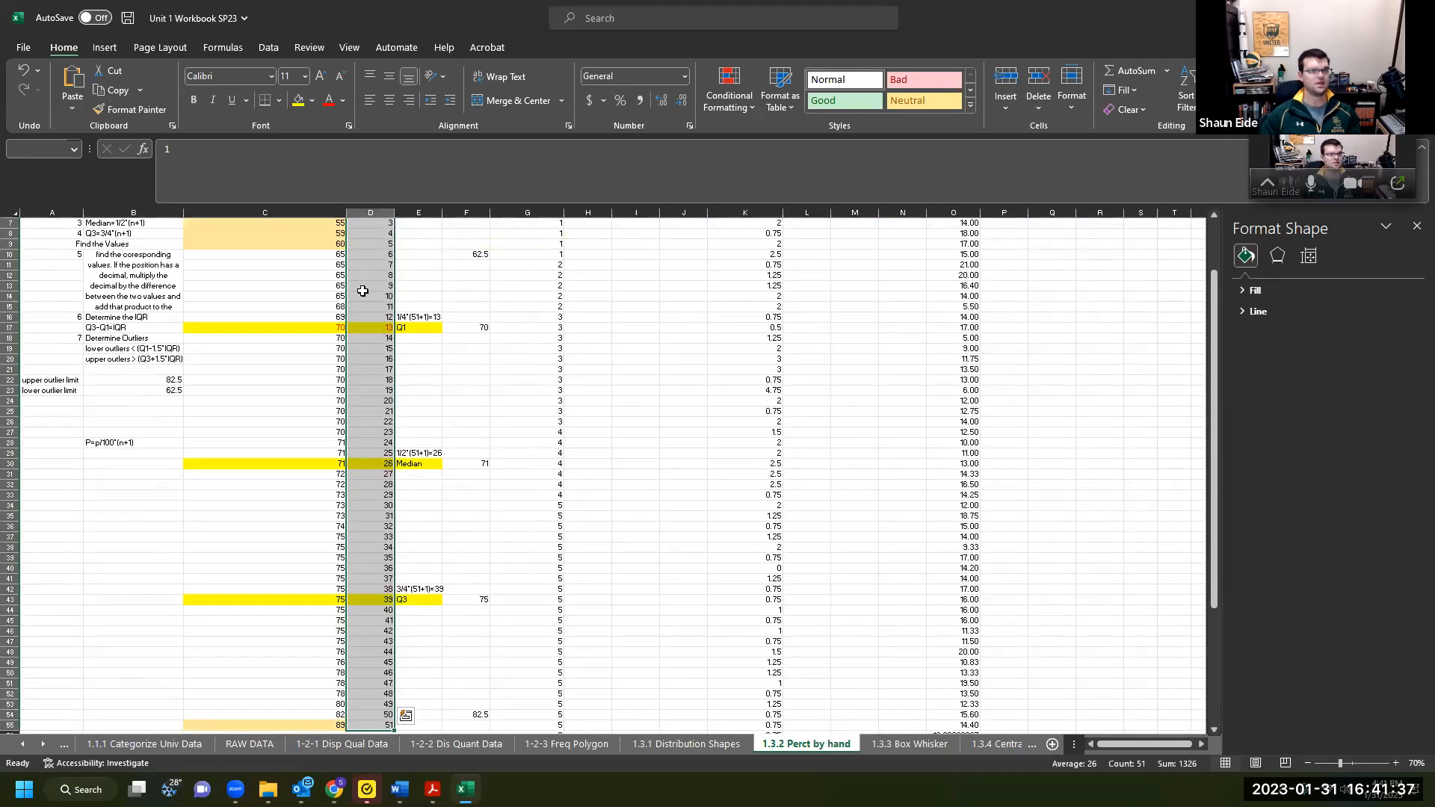
{"action": "scroll", "coordinate": [385, 352], "scroll_direction": "down", "scroll_amount": 1}
{"action": "scroll", "coordinate": [405, 383], "scroll_direction": "up", "scroll_amount": 1}
{"action": "scroll", "coordinate": [406, 383], "scroll_direction": "up", "scroll_amount": 3}
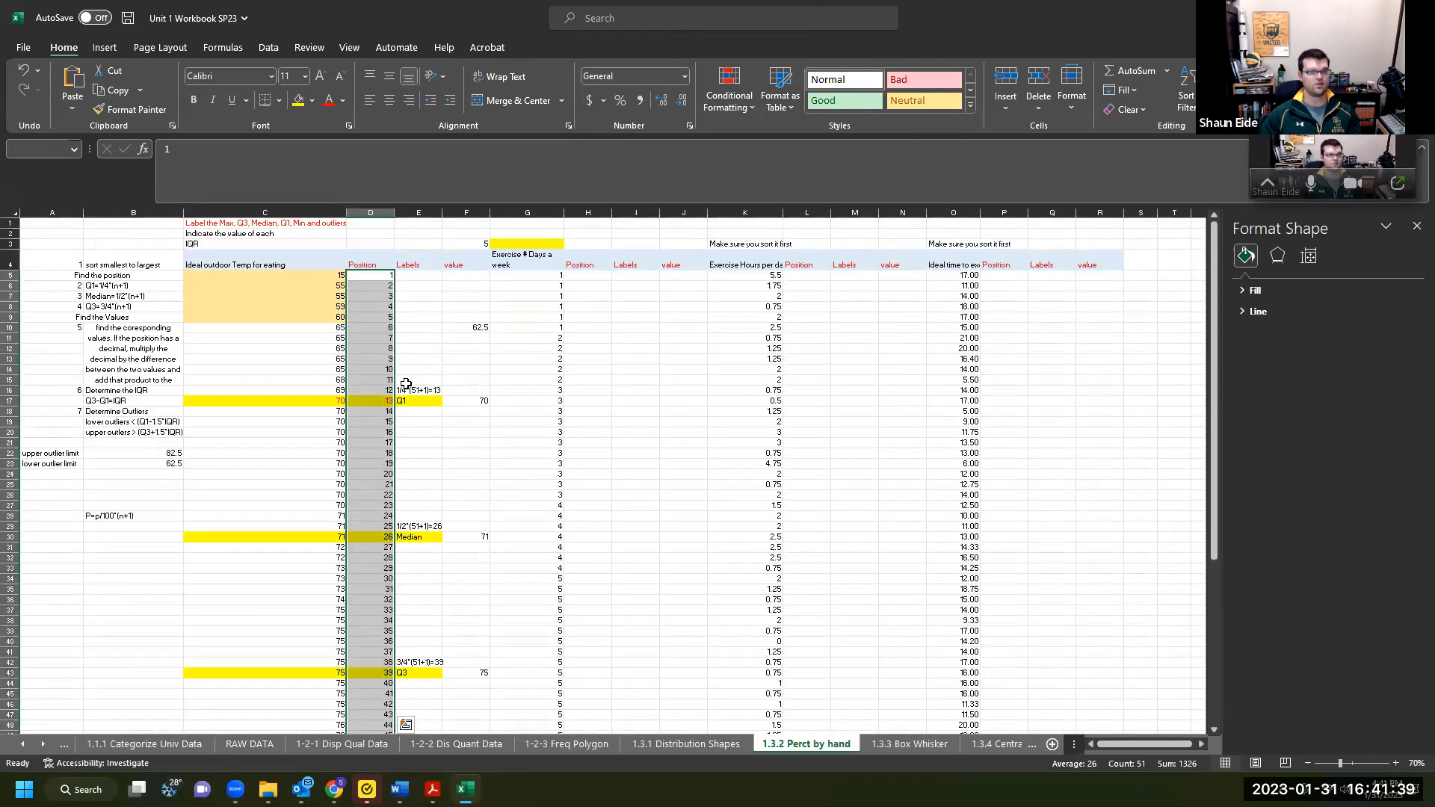
{"action": "scroll", "coordinate": [401, 381], "scroll_direction": "down", "scroll_amount": 5}
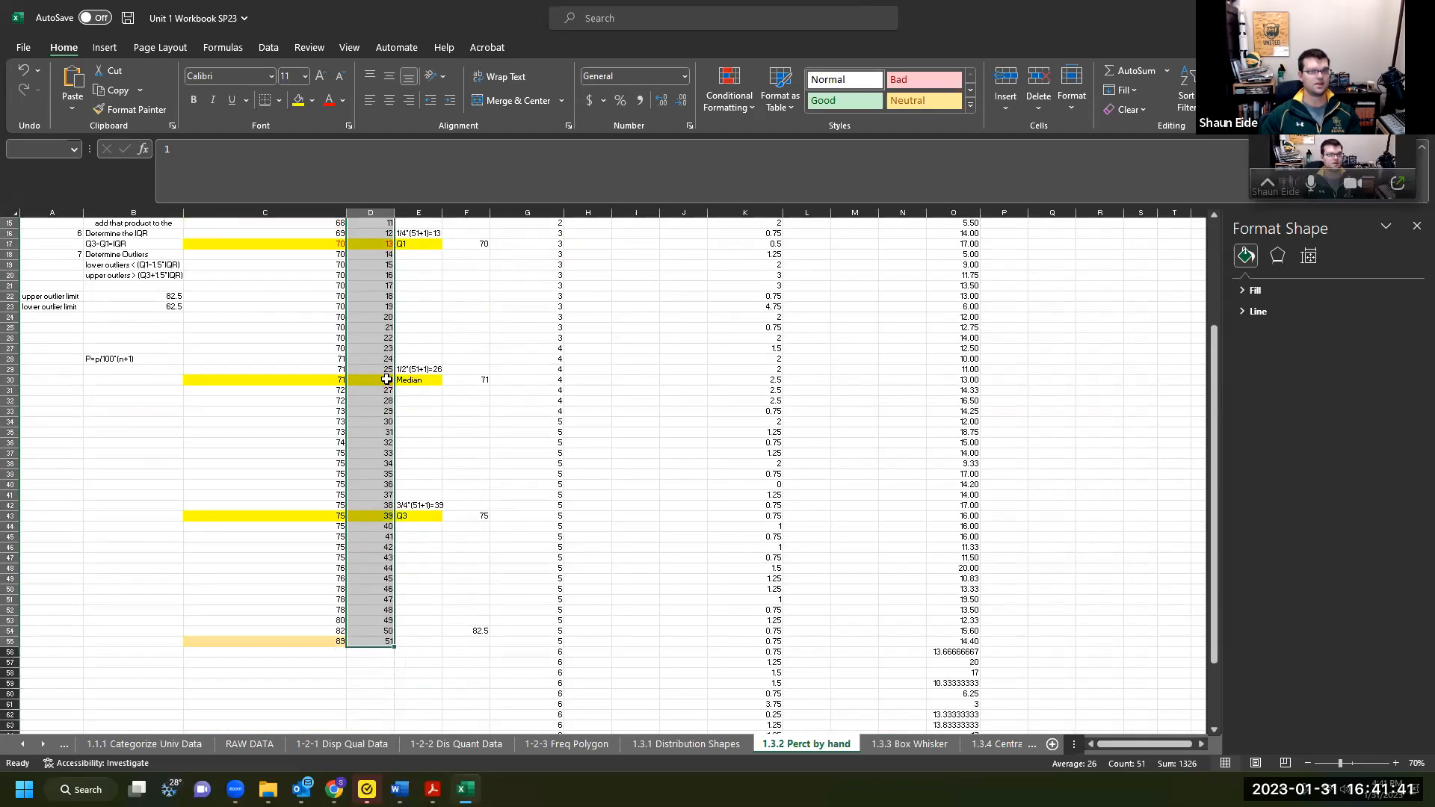
{"action": "left_click", "coordinate": [333, 441]}
{"action": "left_click", "coordinate": [374, 366]}
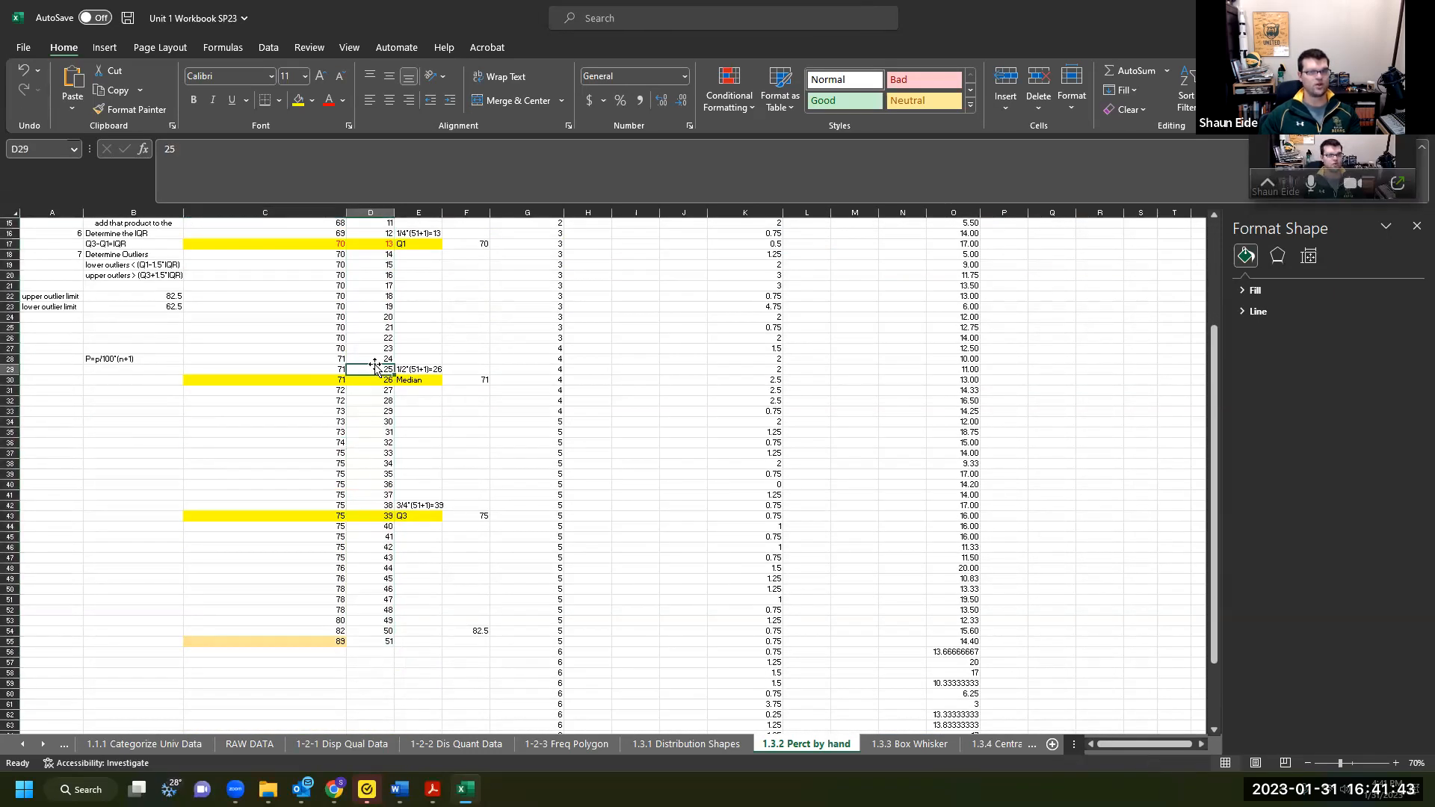
{"action": "scroll", "coordinate": [375, 364], "scroll_direction": "up", "scroll_amount": 5}
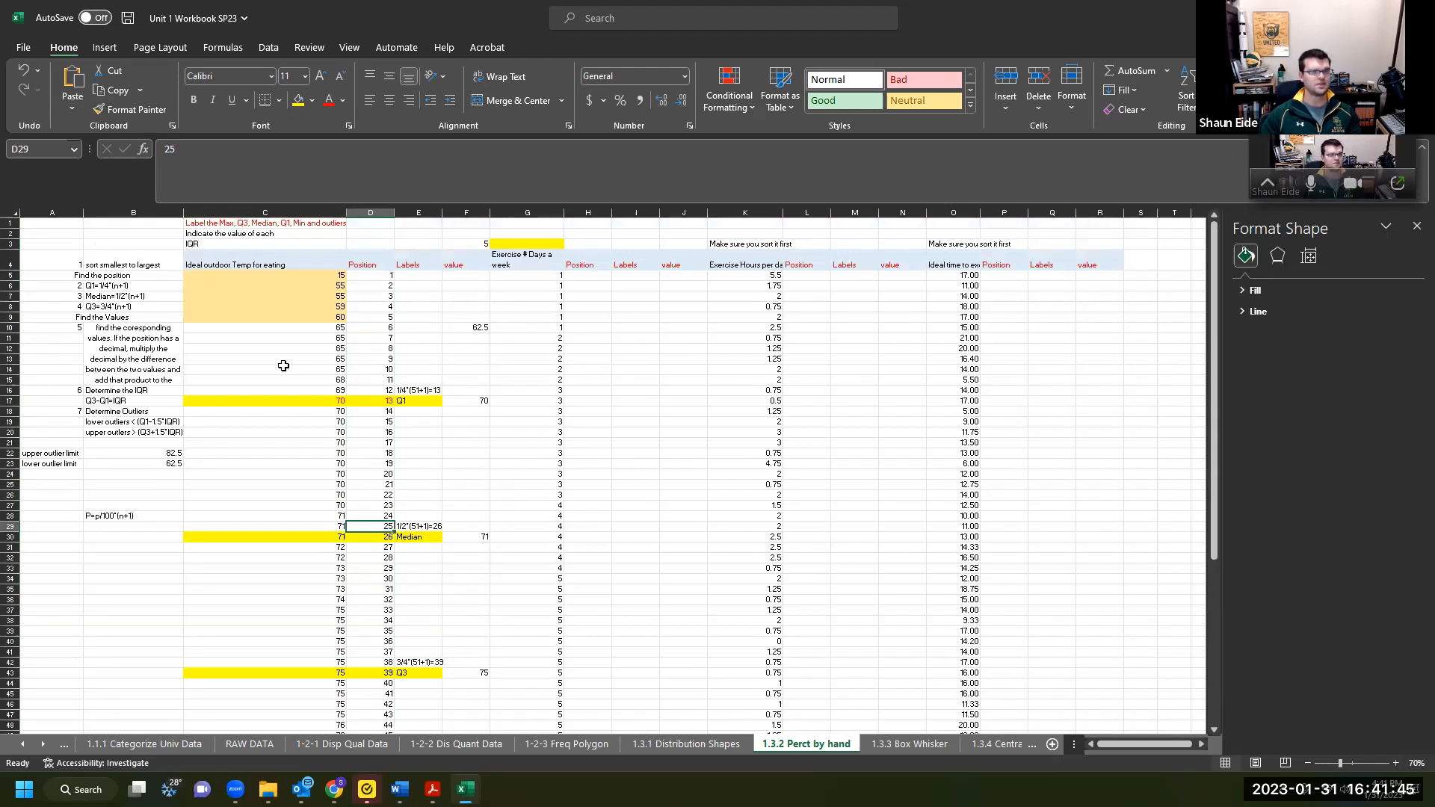
Change the outdoor temperature column header in cell C4 to "Ideal outdoor Temp for excercising".
{"action": "left_click", "coordinate": [307, 254]}
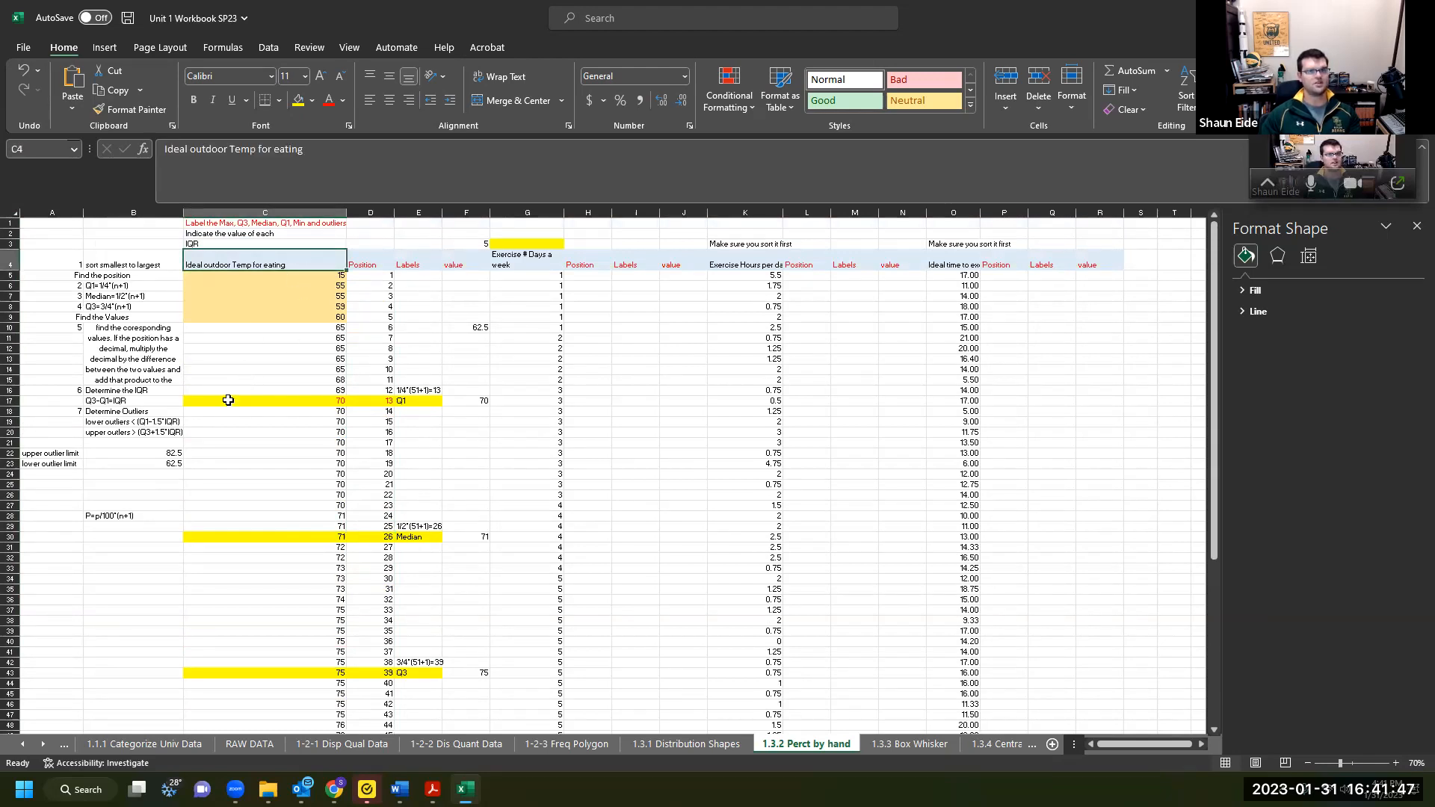
{"action": "left_click_drag", "start_coordinate": [282, 285], "coordinate": [251, 329]}
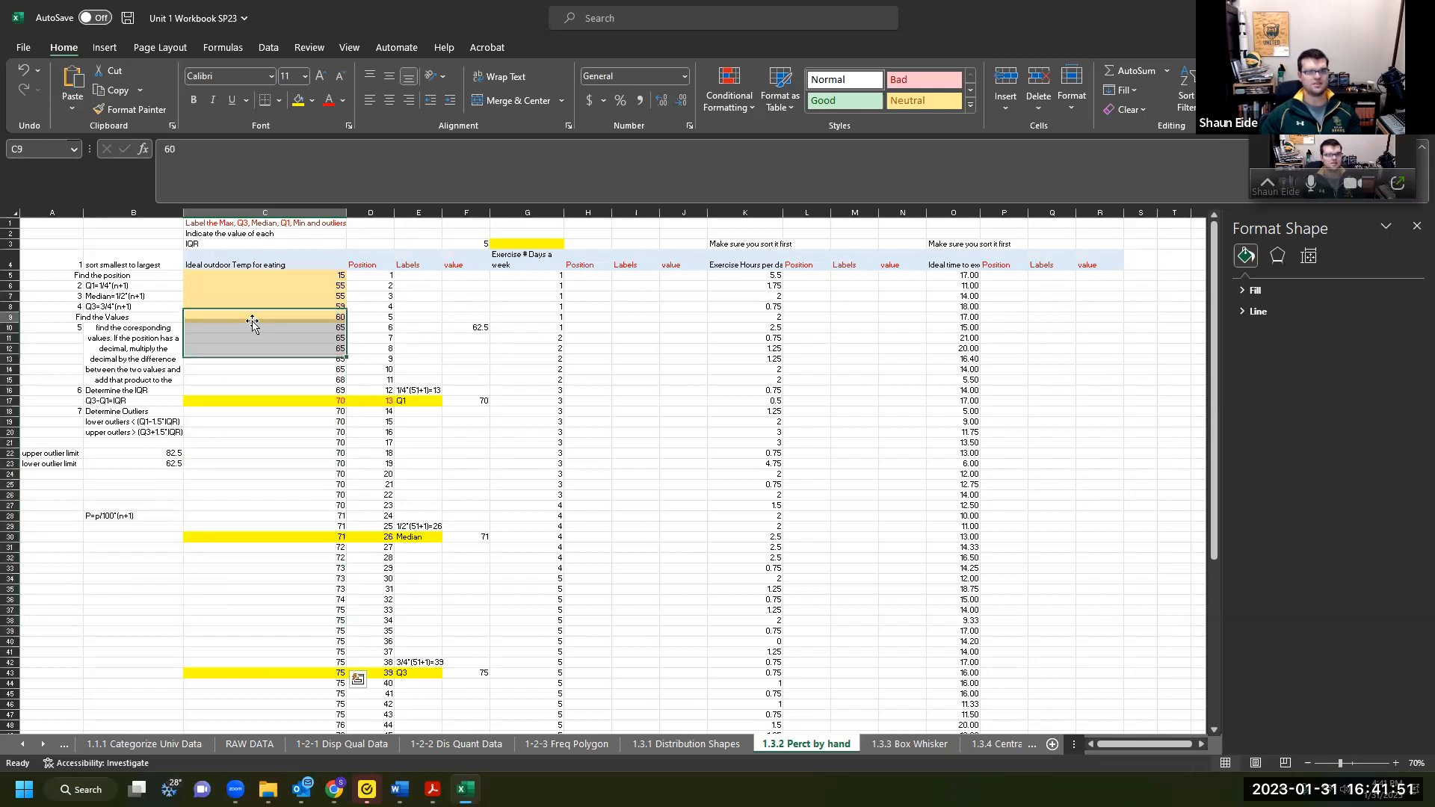
{"action": "left_click", "coordinate": [251, 318]}
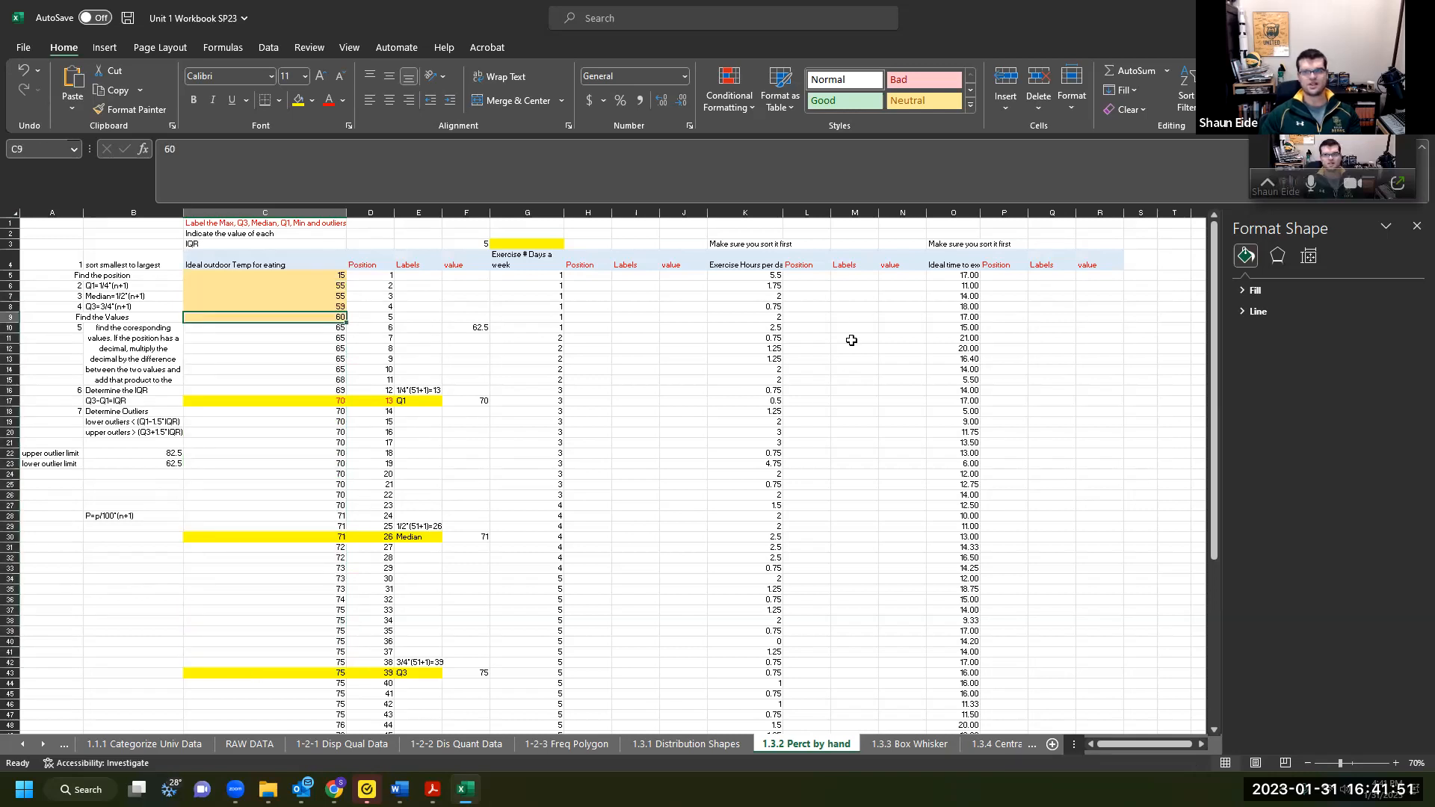
{"action": "double_click", "coordinate": [299, 266]}
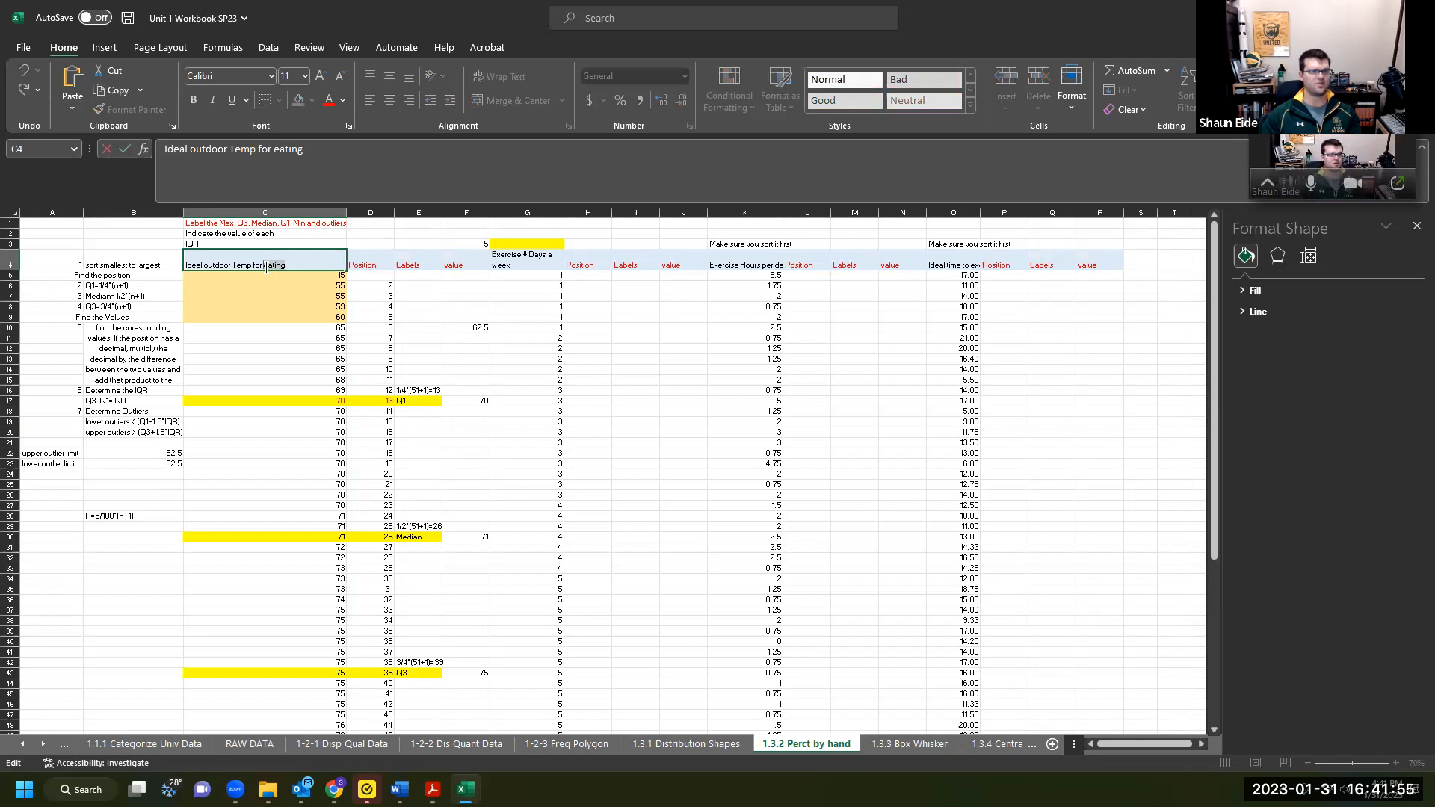
{"action": "type", "text": "ercis"}
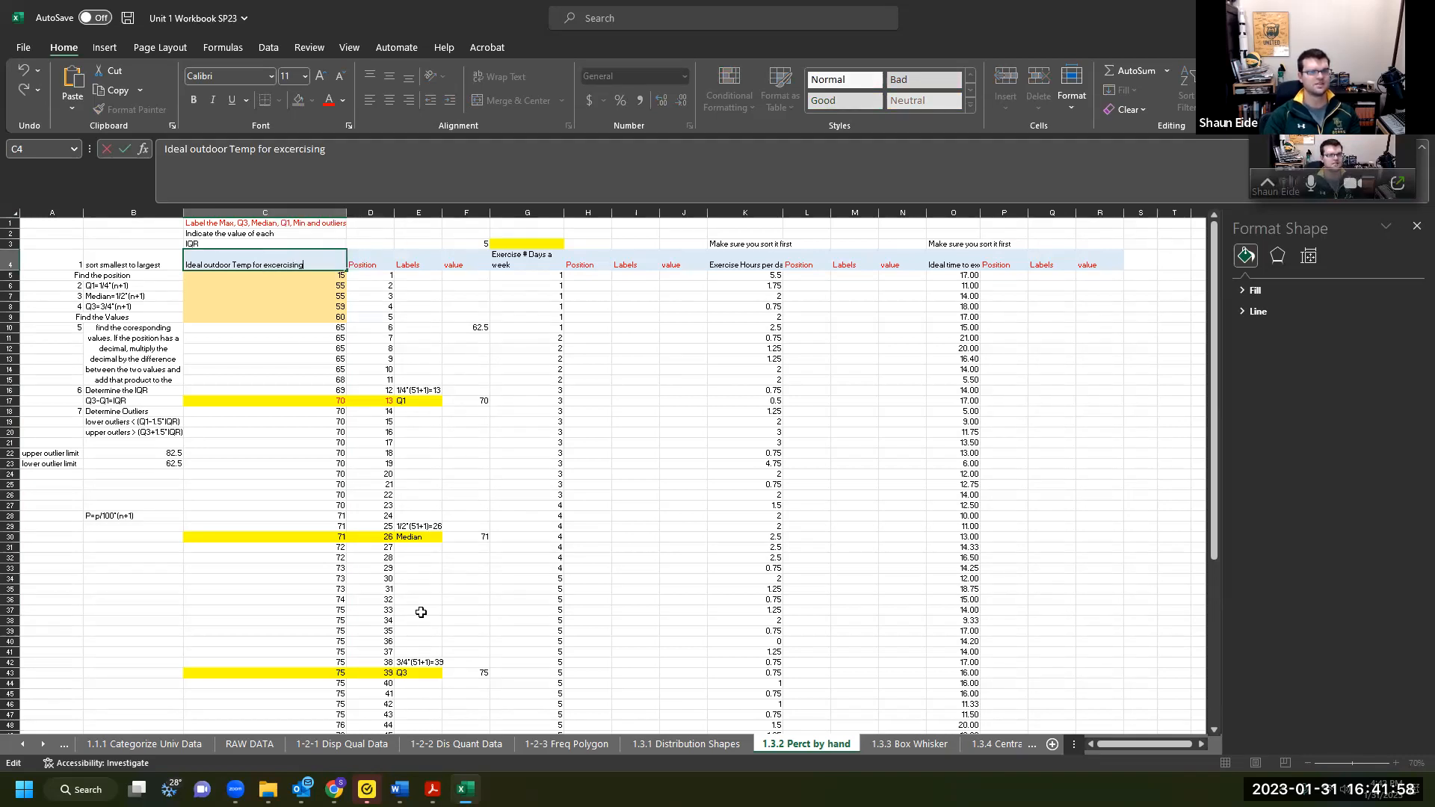
{"action": "key", "text": "Tab"}
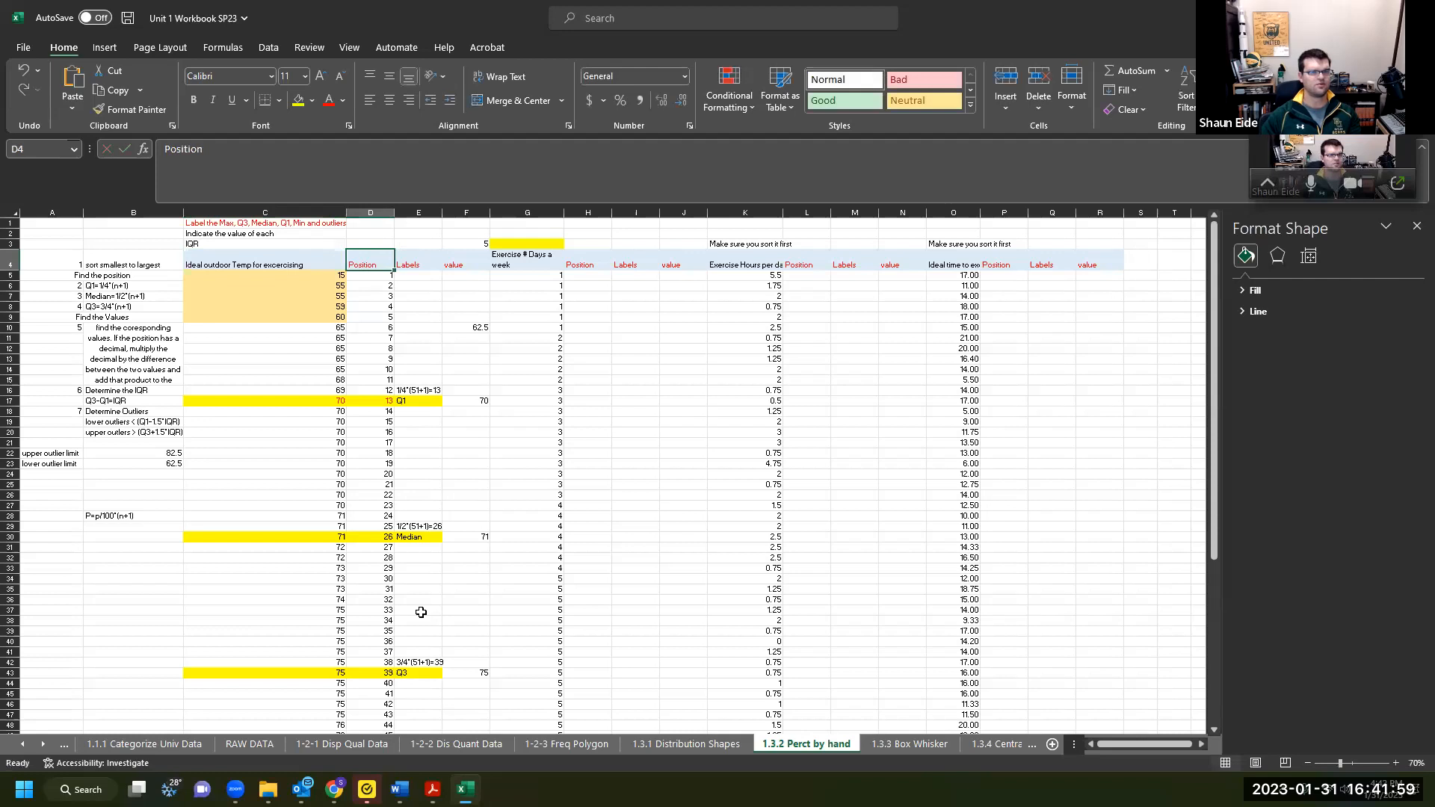
Review the exercise survey column headers and the outdoor temperature data, and save the workbook.
{"action": "left_click", "coordinate": [383, 462]}
{"action": "left_click", "coordinate": [283, 461]}
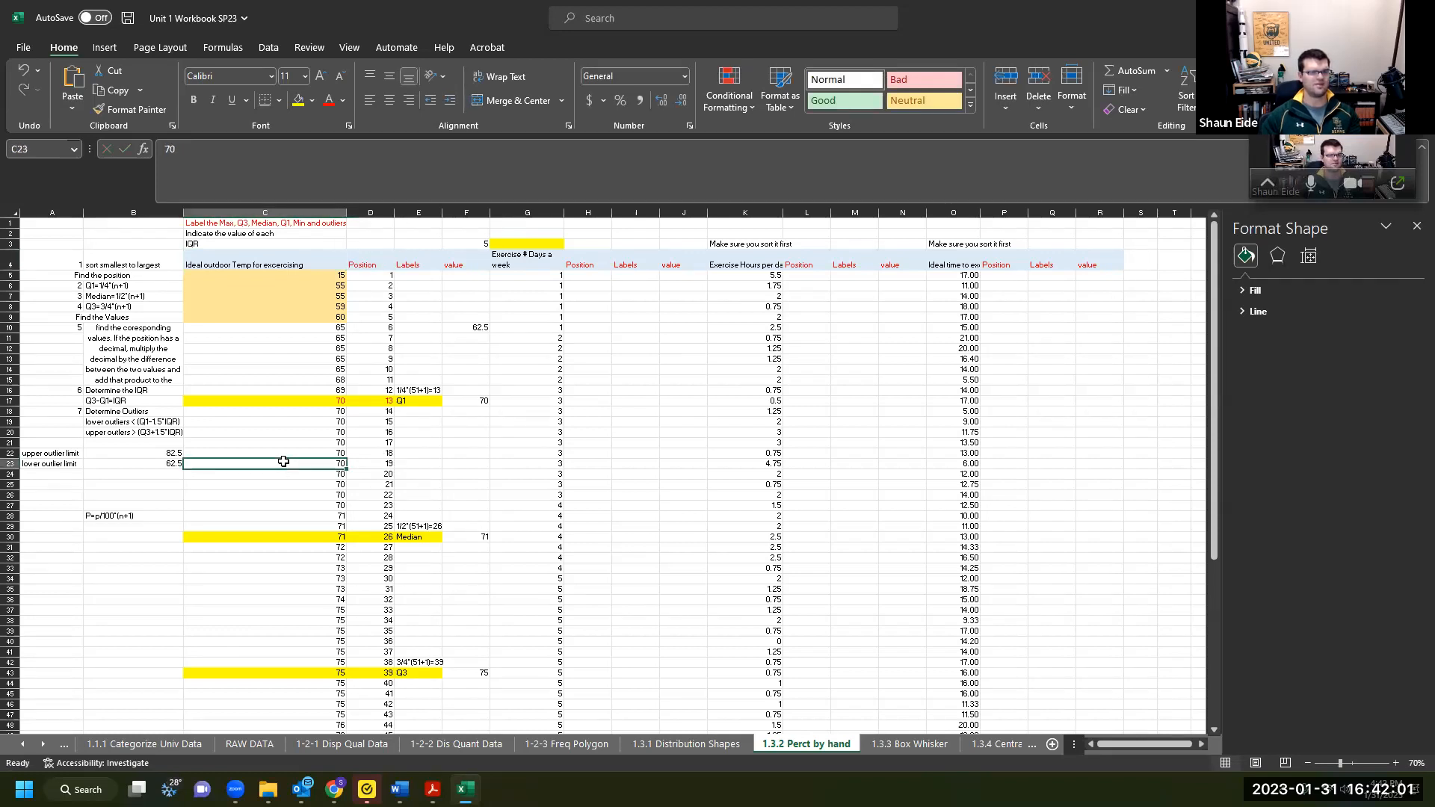
{"action": "left_click", "coordinate": [773, 235]}
{"action": "left_click", "coordinate": [937, 262]}
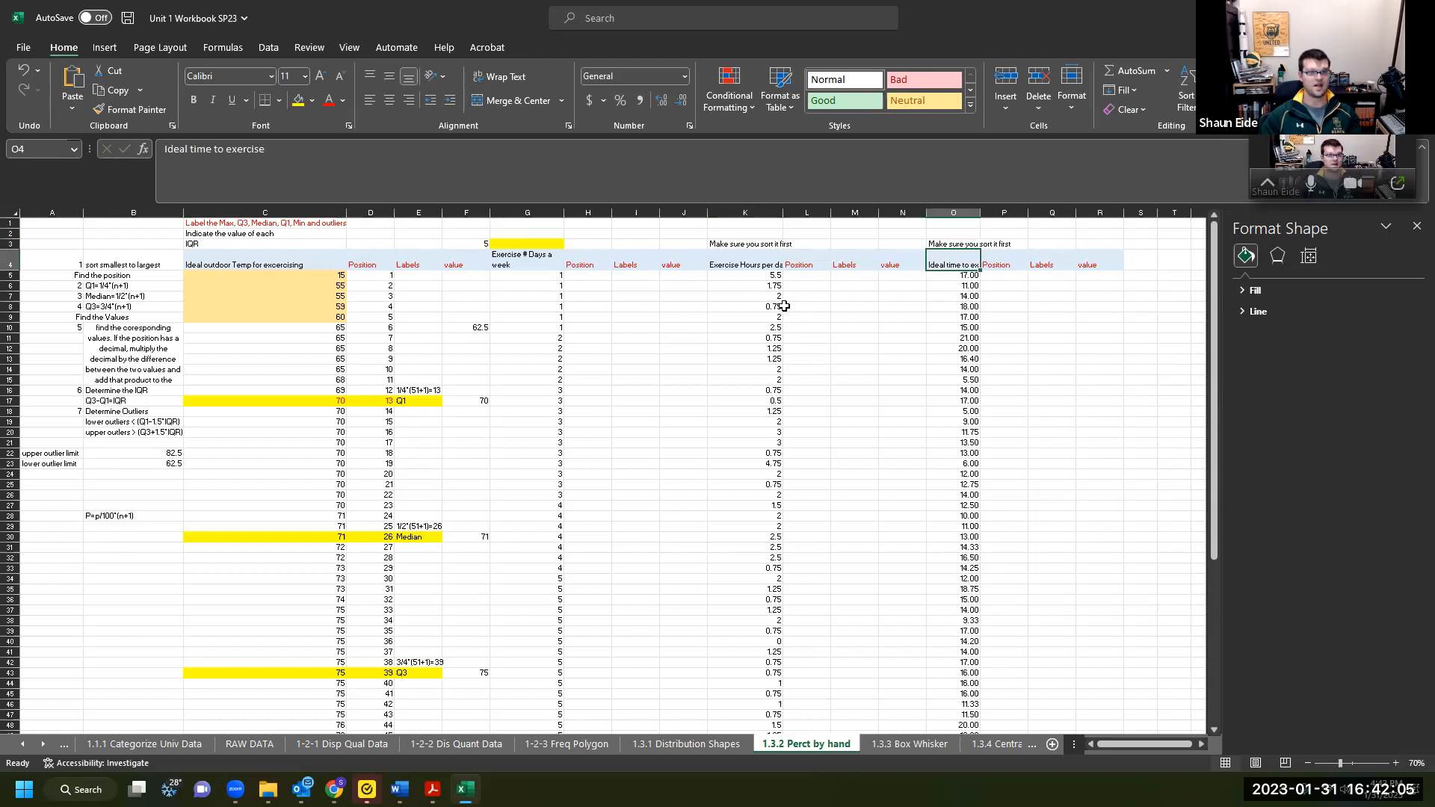
{"action": "left_click", "coordinate": [232, 380]}
{"action": "left_click", "coordinate": [225, 258]}
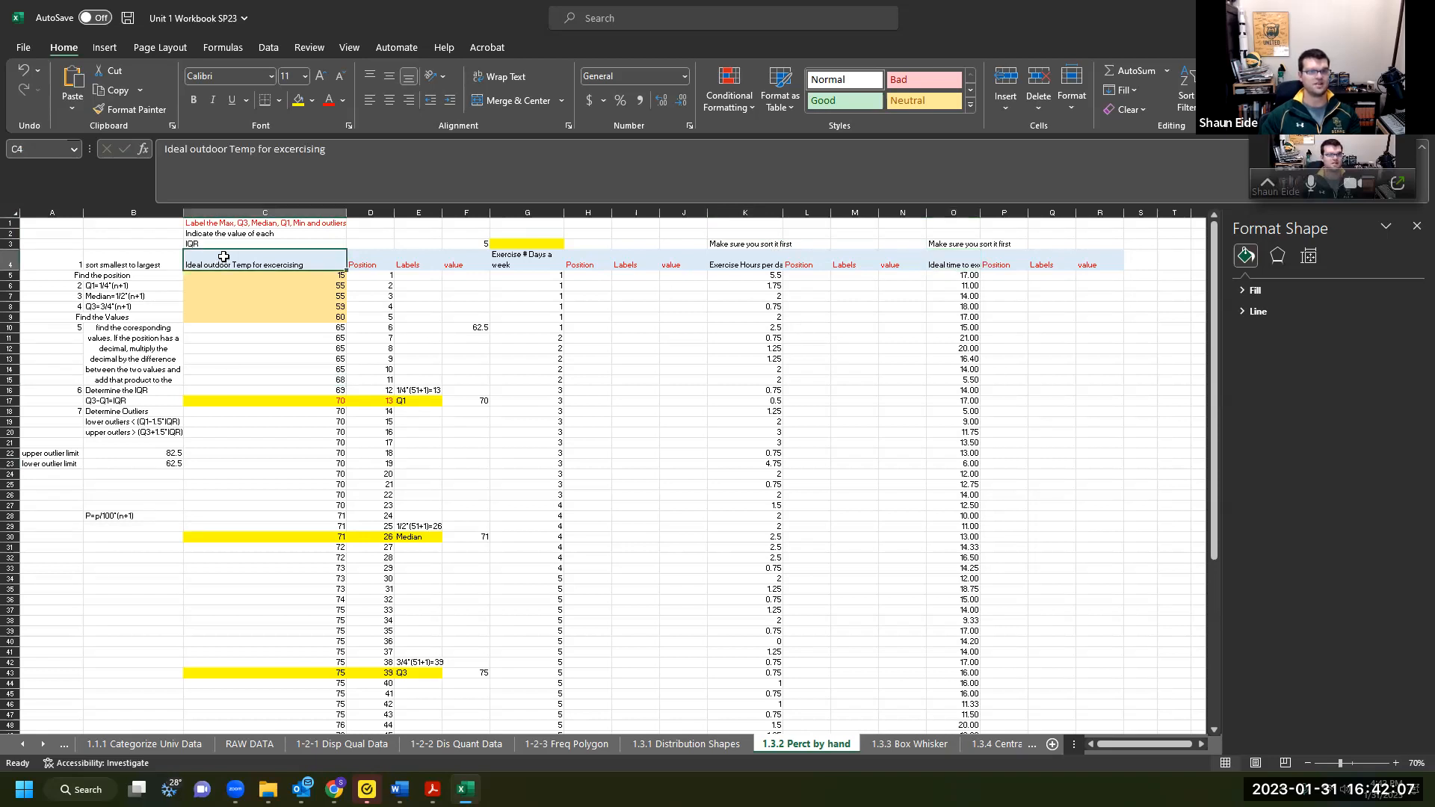
{"action": "scroll", "coordinate": [249, 381], "scroll_direction": "down", "scroll_amount": 5}
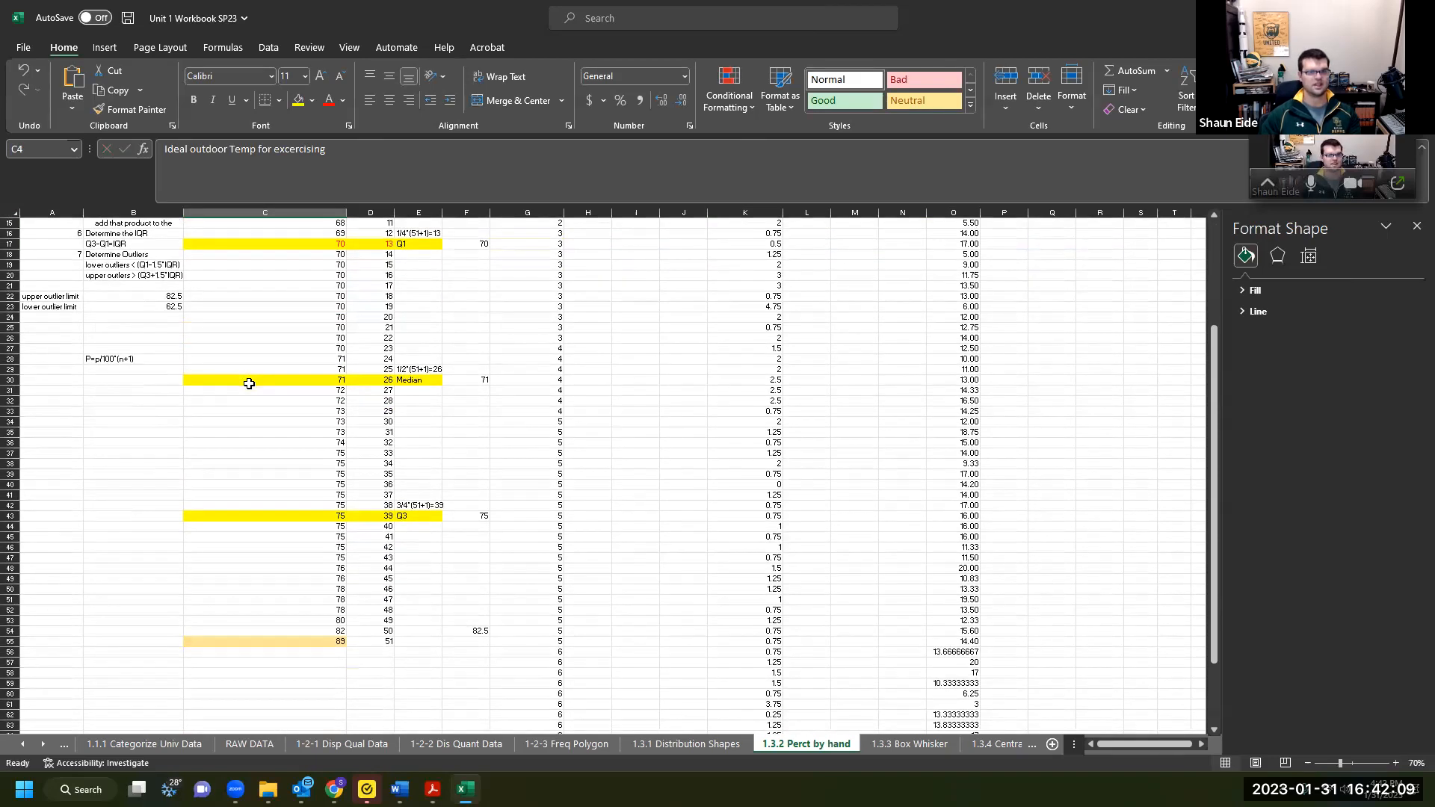
{"action": "scroll", "coordinate": [249, 381], "scroll_direction": "up", "scroll_amount": 5}
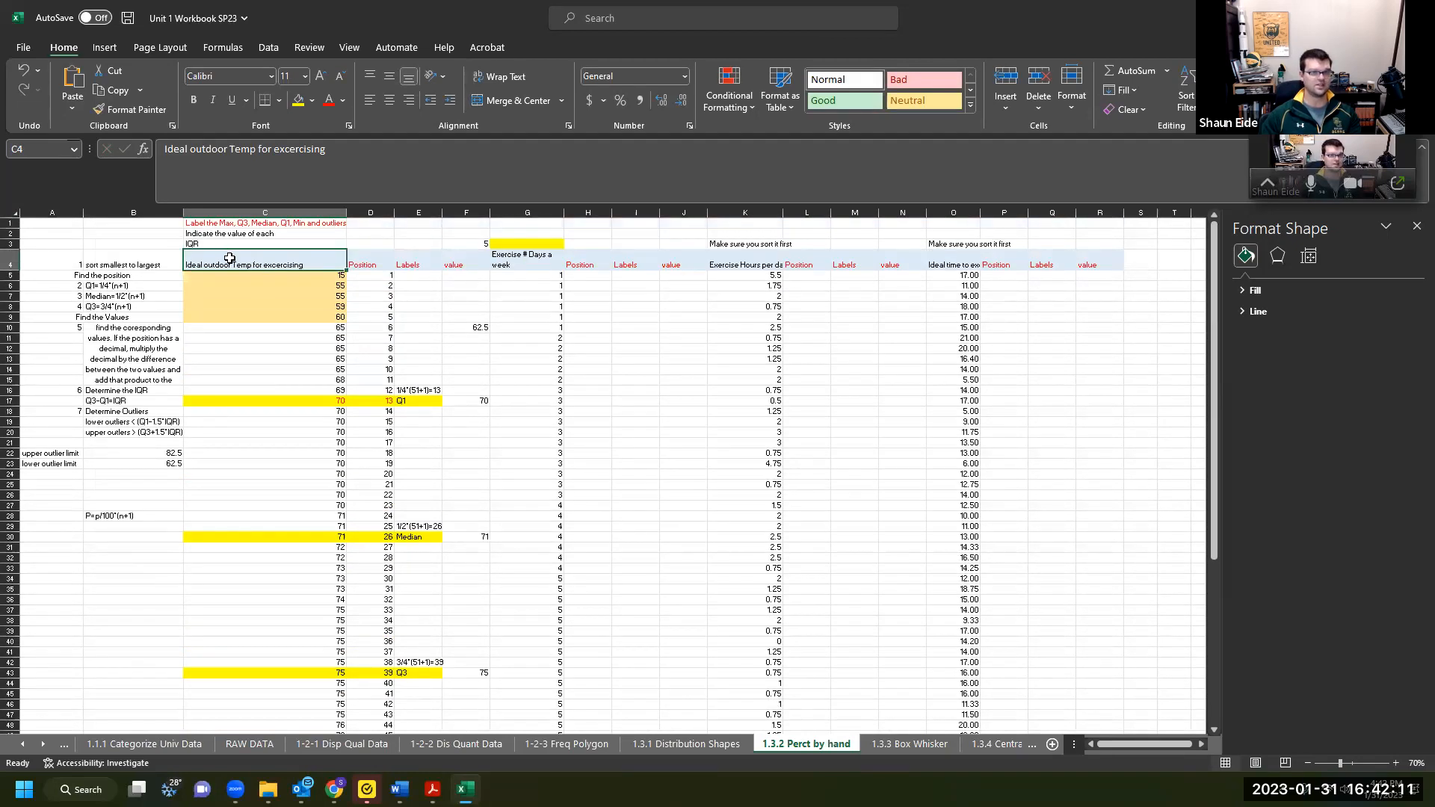
{"action": "key", "text": "ctrl+s"}
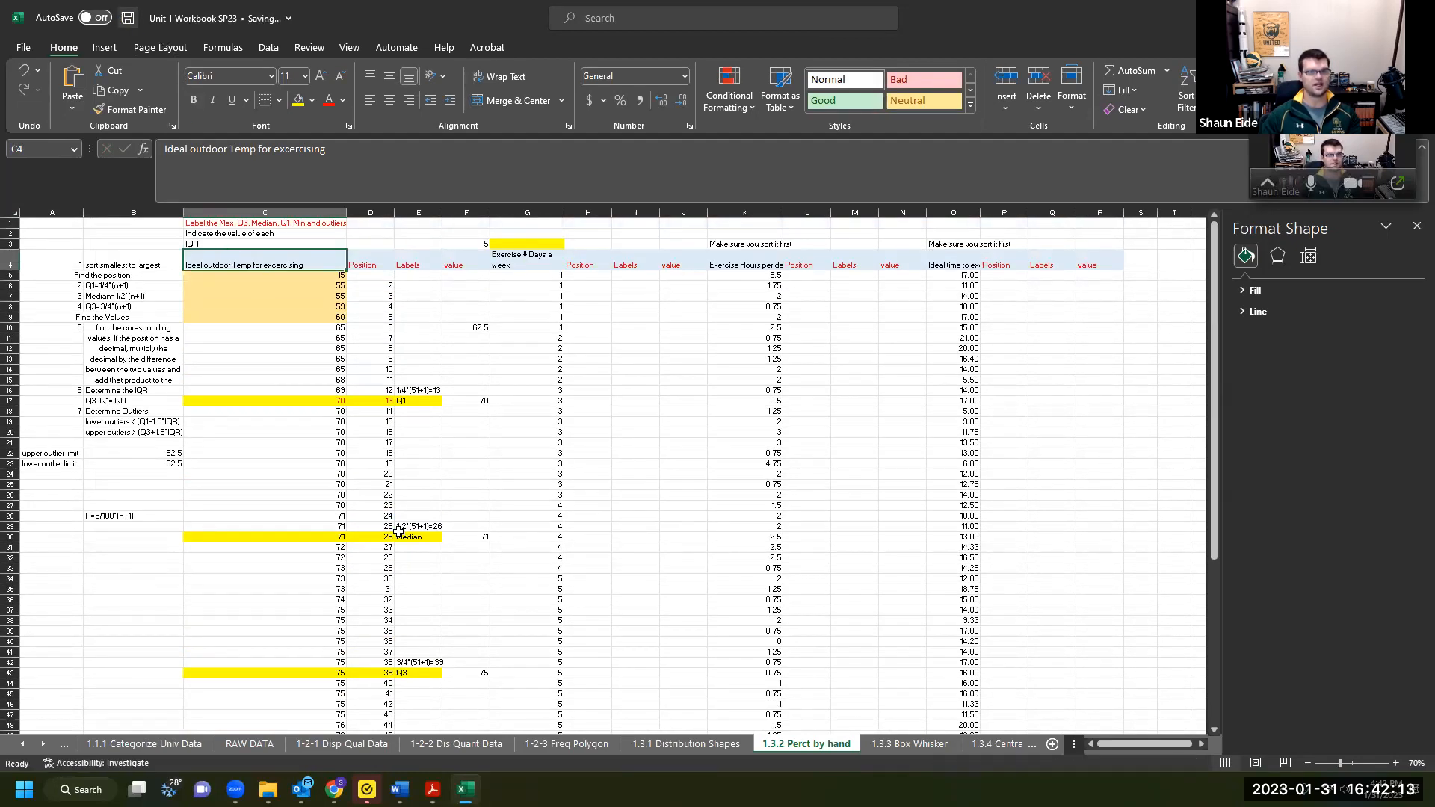
Examine the sorted outdoor temperatures against the Position column, from the minimum in the first row to the maximum in the last.
{"action": "left_click", "coordinate": [358, 397]}
{"action": "left_click", "coordinate": [367, 296]}
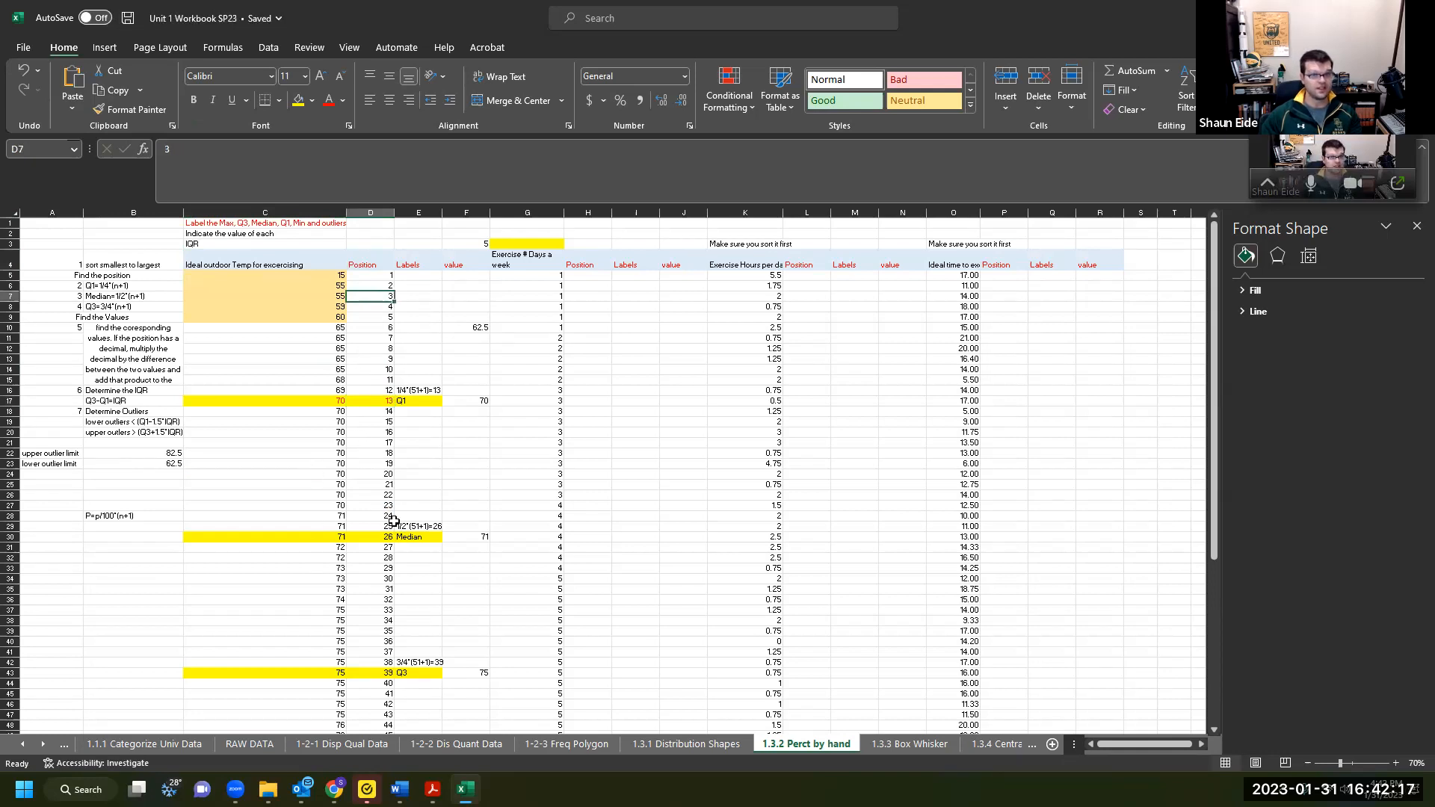
{"action": "scroll", "coordinate": [353, 642], "scroll_direction": "down", "scroll_amount": 3}
{"action": "scroll", "coordinate": [399, 359], "scroll_direction": "up", "scroll_amount": 3}
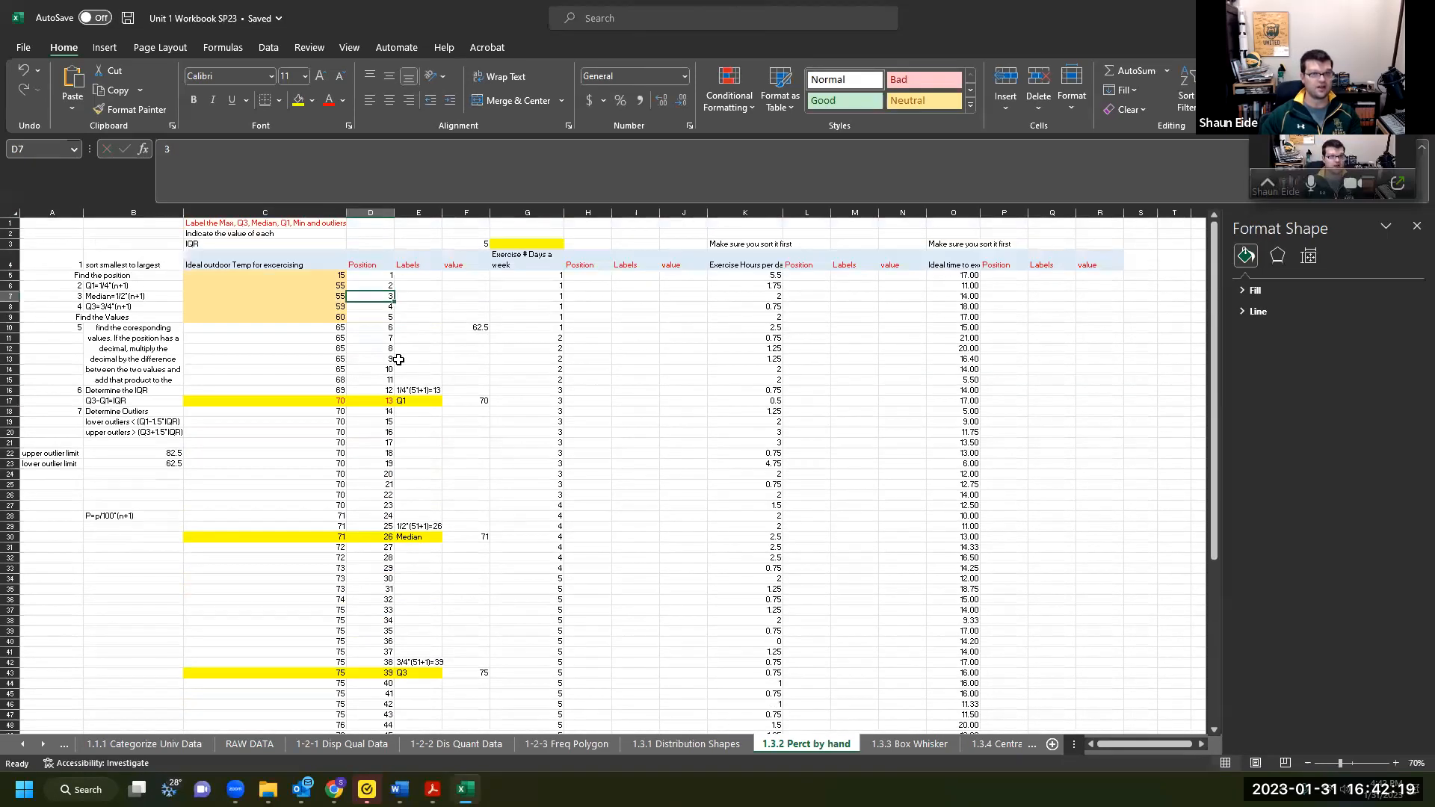
{"action": "left_click", "coordinate": [379, 279]}
{"action": "left_click", "coordinate": [331, 274]}
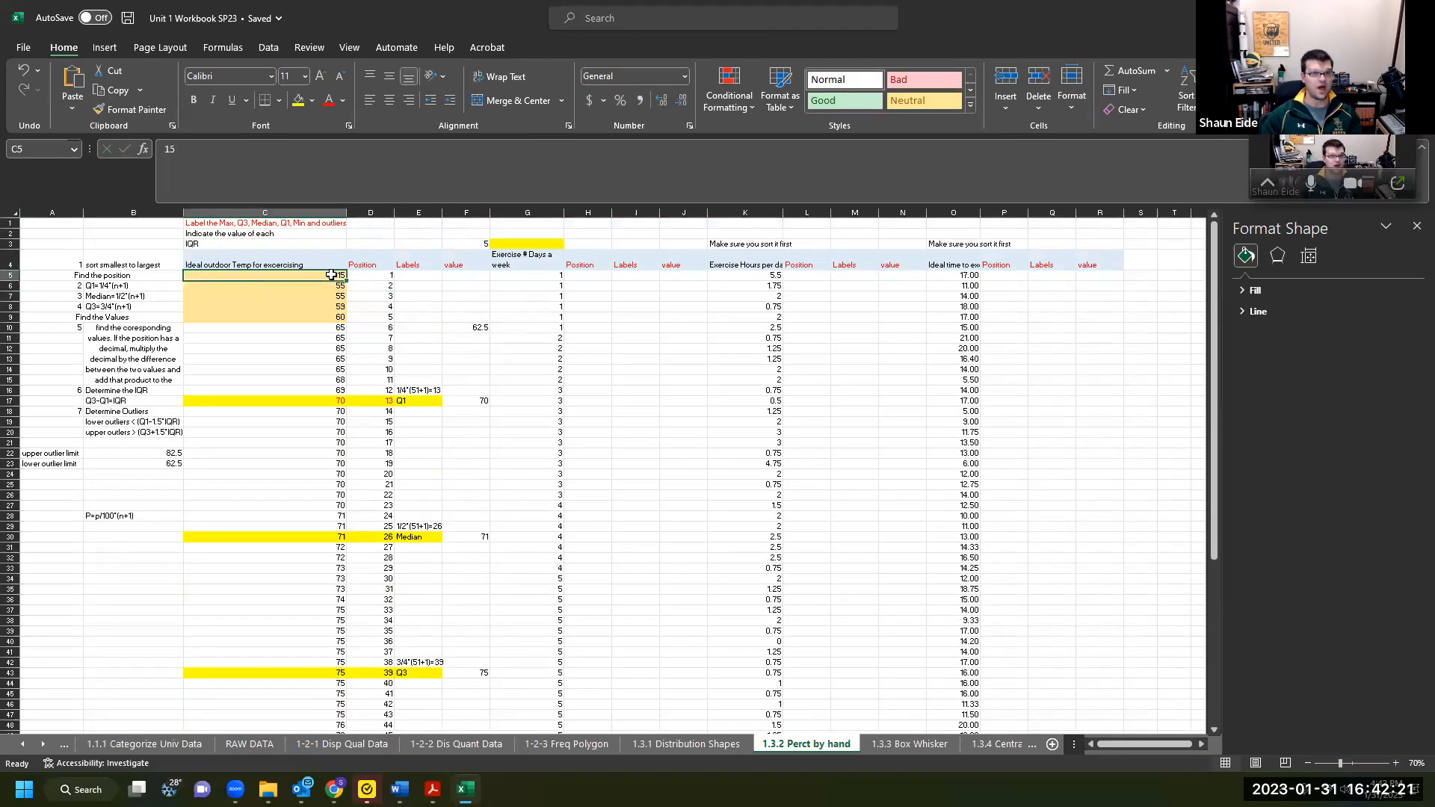
{"action": "scroll", "coordinate": [329, 329], "scroll_direction": "down", "scroll_amount": 3}
{"action": "left_click", "coordinate": [277, 706]}
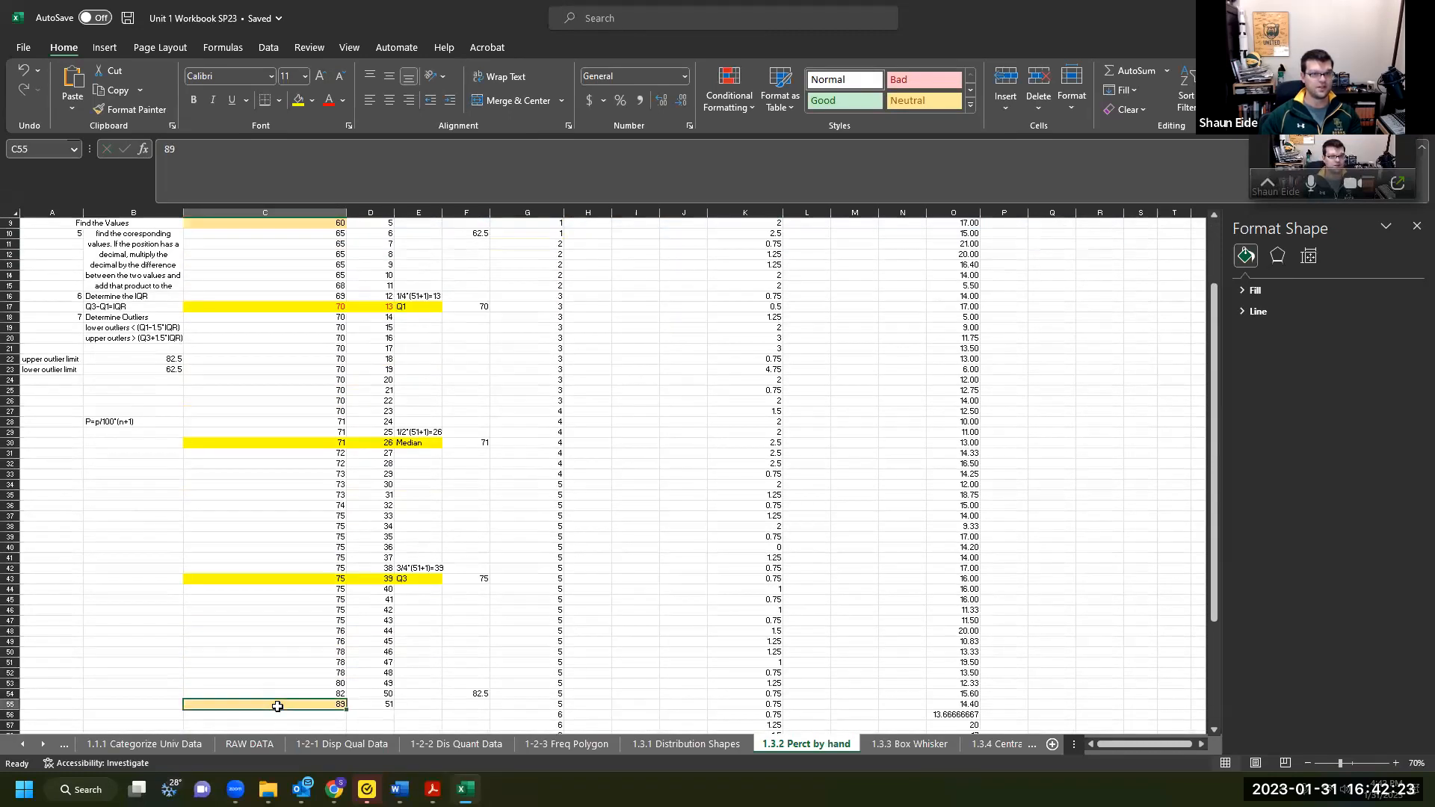
Match the first five positions to their outdoor temperatures and check the final numbers at the end of the Position column.
{"action": "scroll", "coordinate": [277, 706], "scroll_direction": "up", "scroll_amount": 3}
{"action": "left_click", "coordinate": [358, 266]}
{"action": "left_click_drag", "start_coordinate": [363, 277], "coordinate": [325, 276]}
{"action": "left_click", "coordinate": [374, 277]}
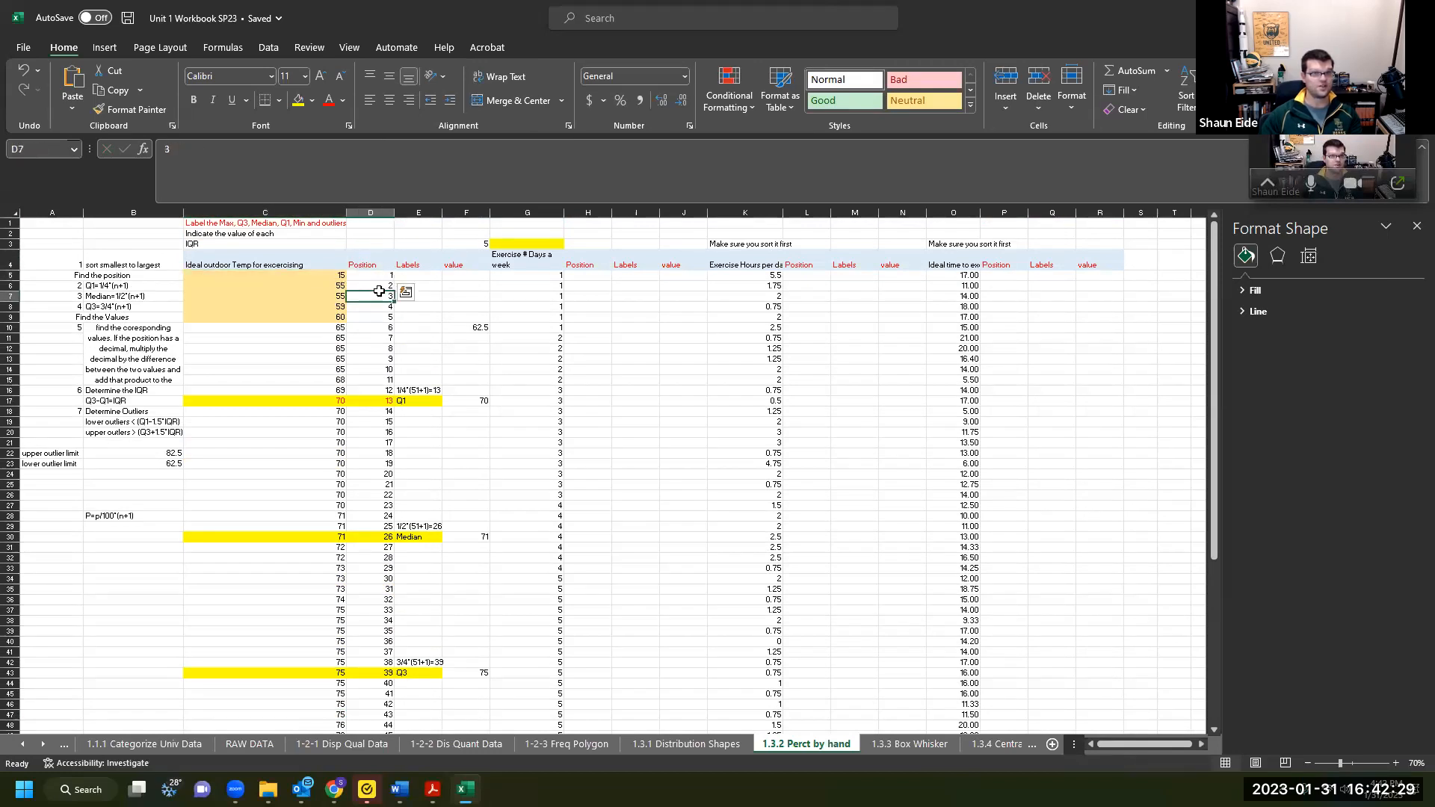
{"action": "left_click", "coordinate": [364, 286]}
{"action": "left_click_drag", "start_coordinate": [364, 286], "coordinate": [329, 319]}
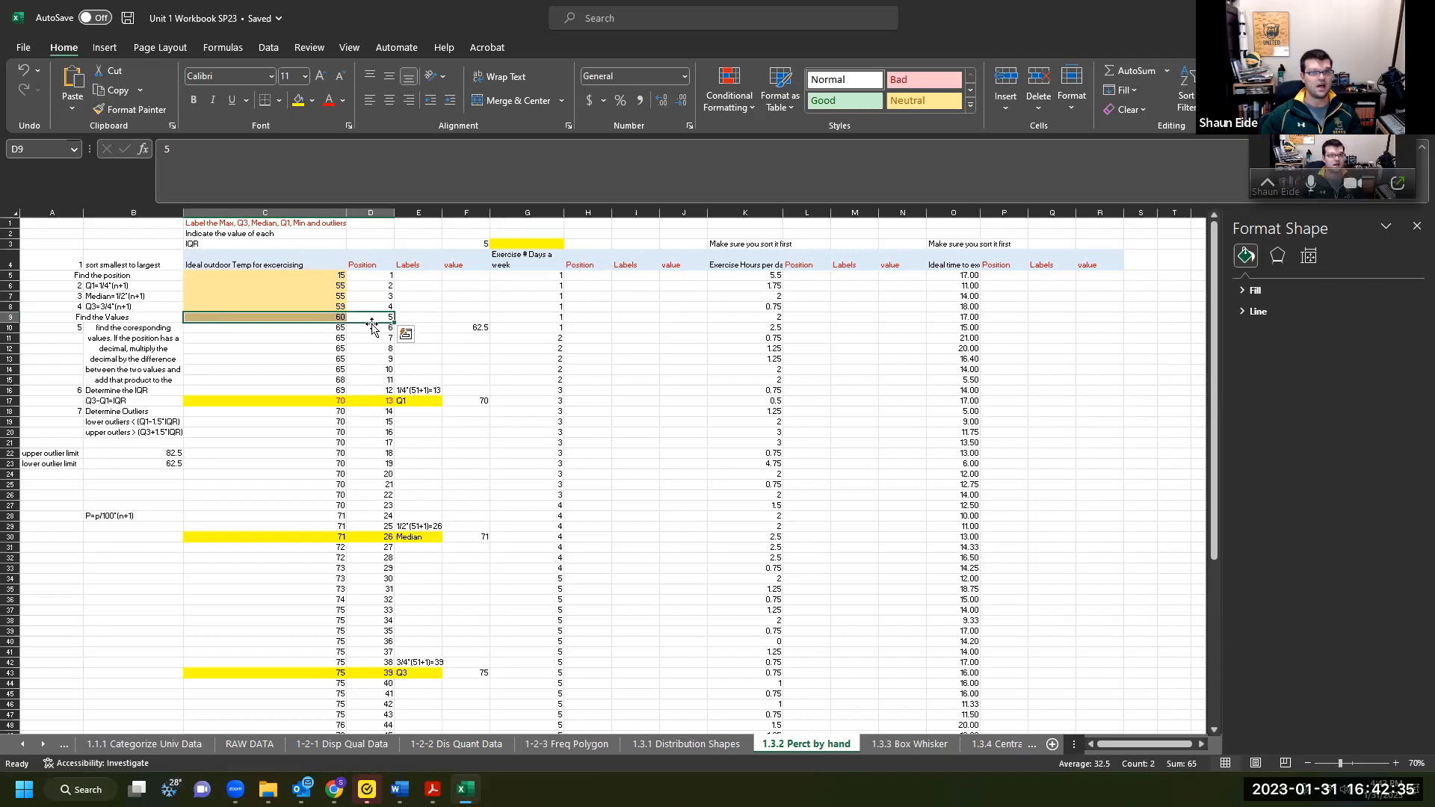
{"action": "left_click", "coordinate": [378, 322]}
{"action": "key", "text": "ctrl+Down"}
{"action": "scroll", "coordinate": [338, 399], "scroll_direction": "up", "scroll_amount": 10}
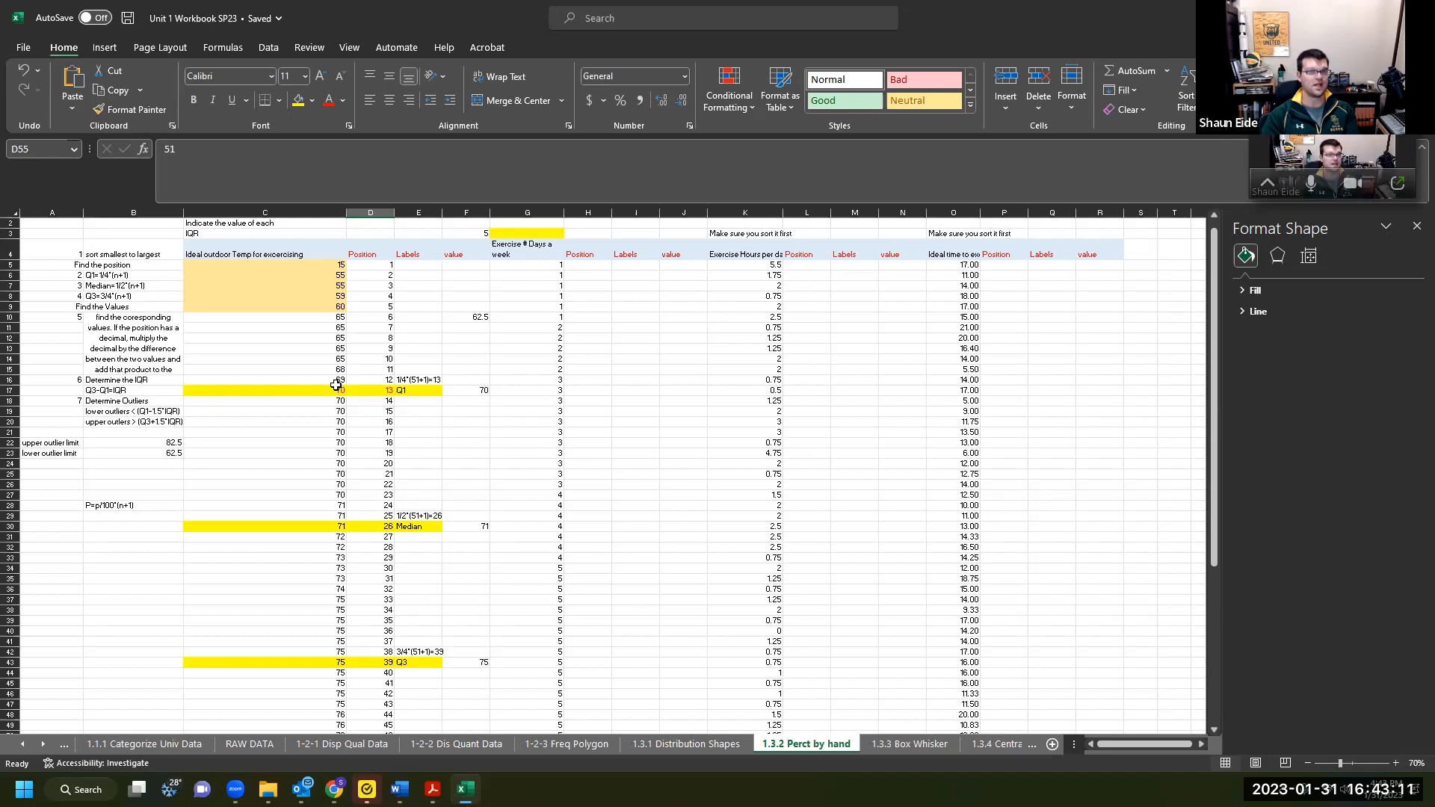
{"action": "scroll", "coordinate": [335, 385], "scroll_direction": "down", "scroll_amount": 4}
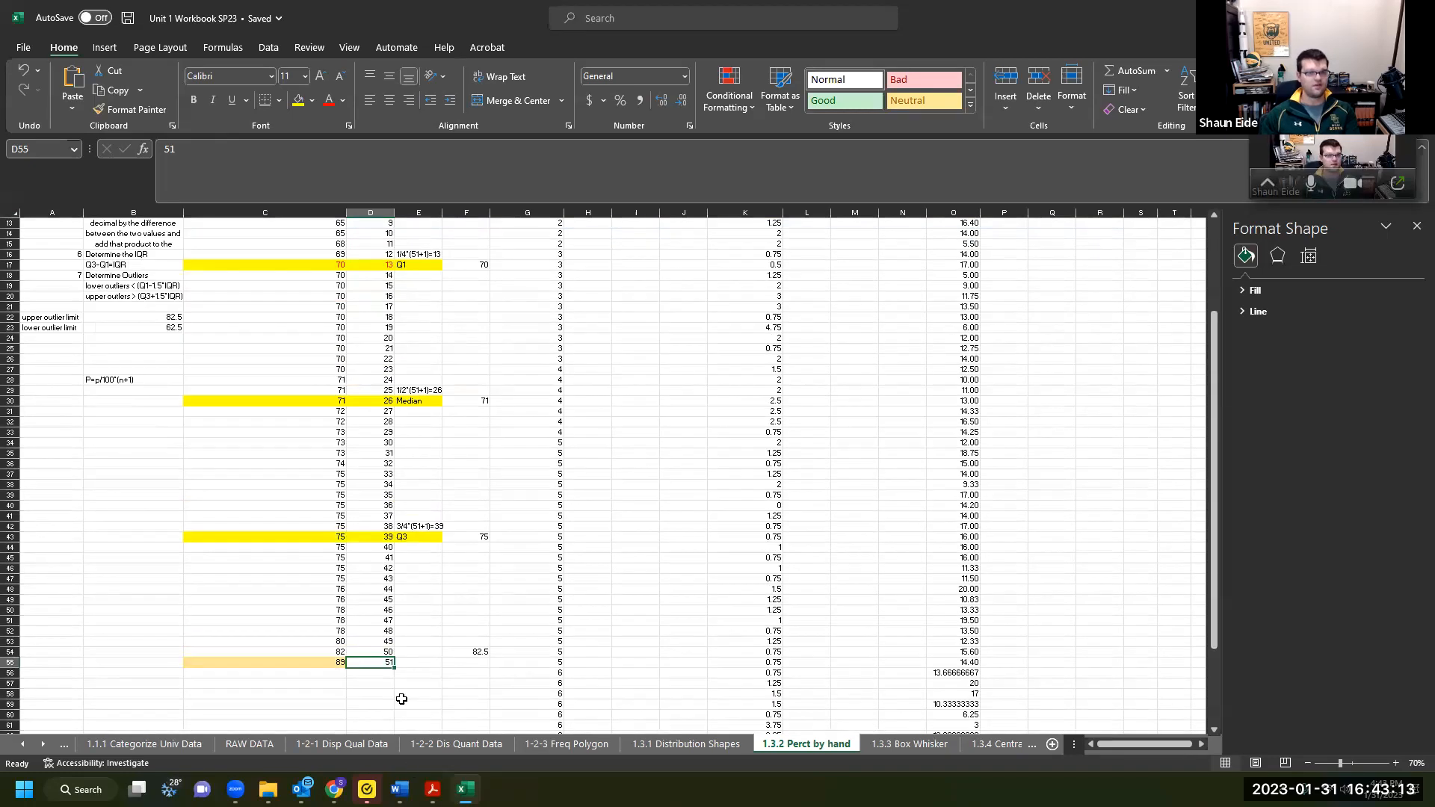
{"action": "left_click", "coordinate": [379, 610]}
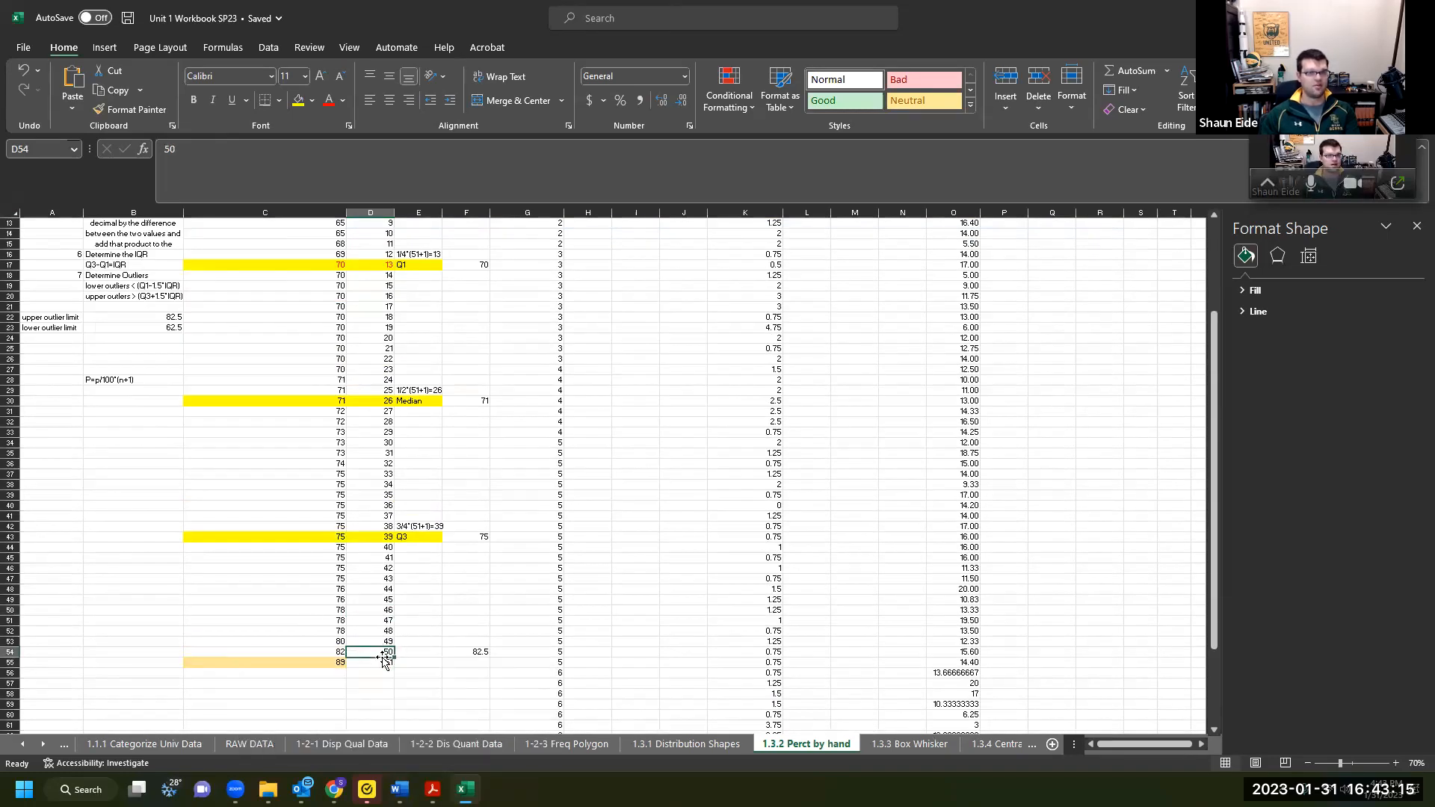
{"action": "scroll", "coordinate": [381, 658], "scroll_direction": "up", "scroll_amount": 4}
Read the column B instructions for finding the Q1, median and Q3 positions and their corresponding values.
{"action": "left_click", "coordinate": [433, 307]}
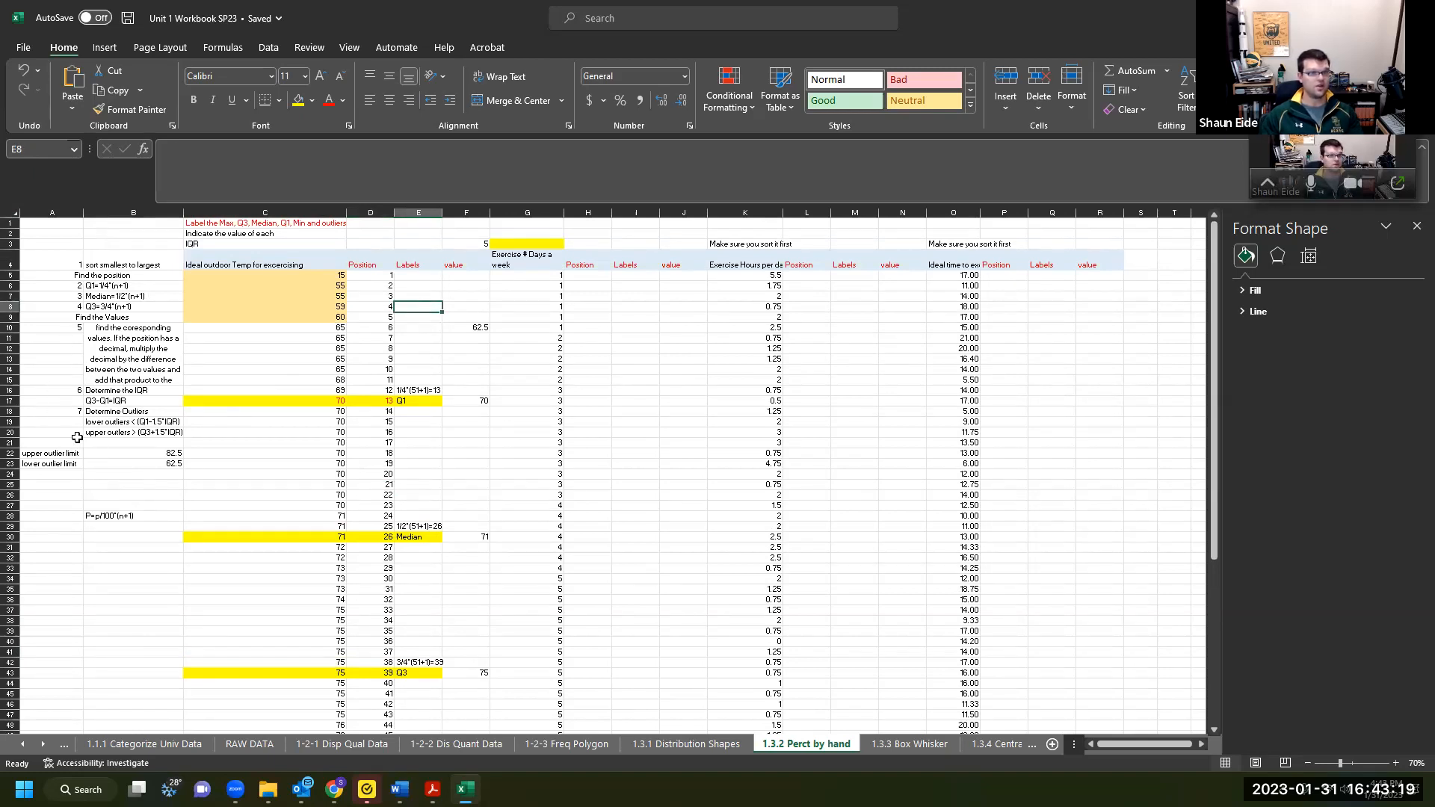
{"action": "left_click", "coordinate": [133, 484]}
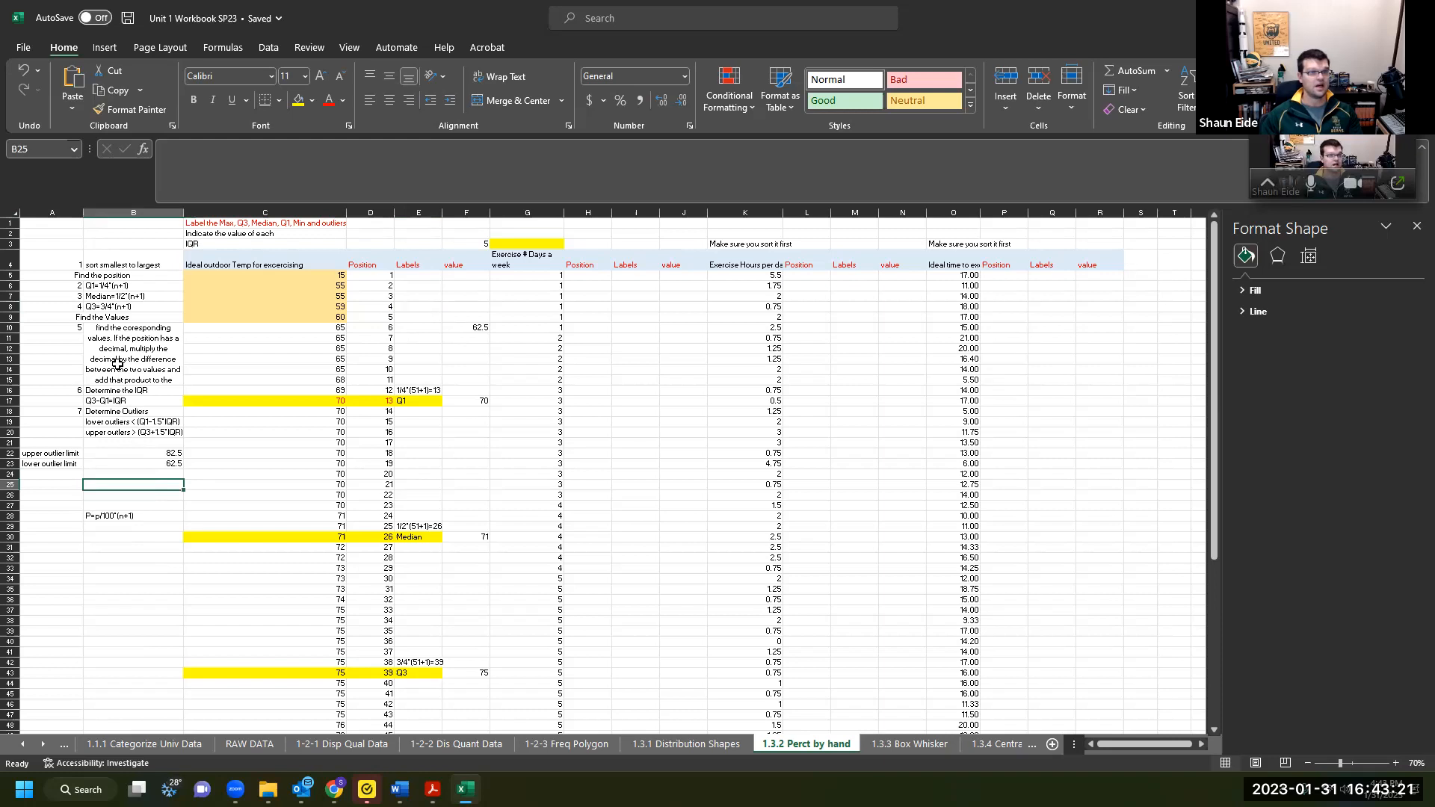
{"action": "left_click", "coordinate": [112, 290]}
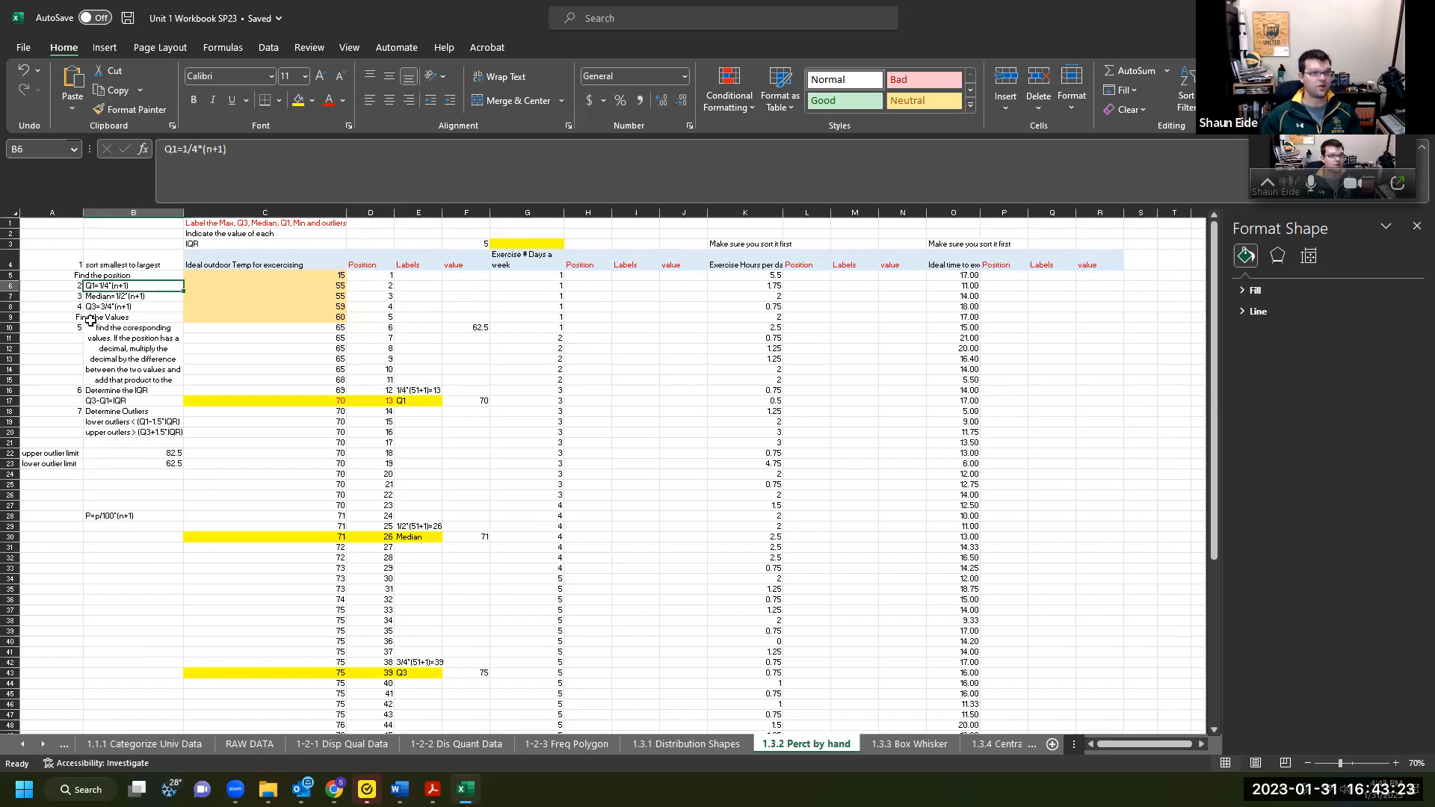
{"action": "scroll", "coordinate": [92, 319], "scroll_direction": "up", "scroll_amount": 3}
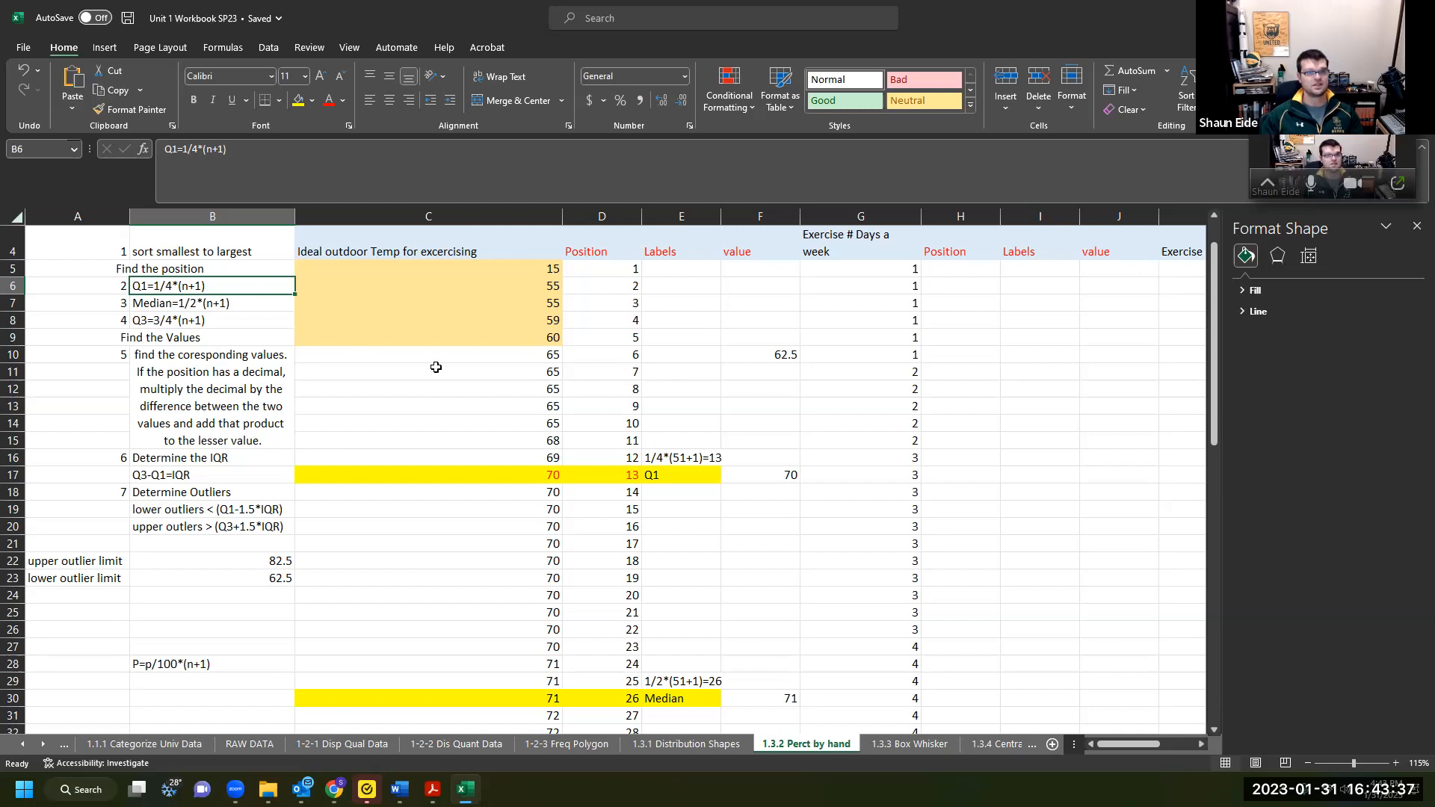
{"action": "left_click", "coordinate": [322, 352]}
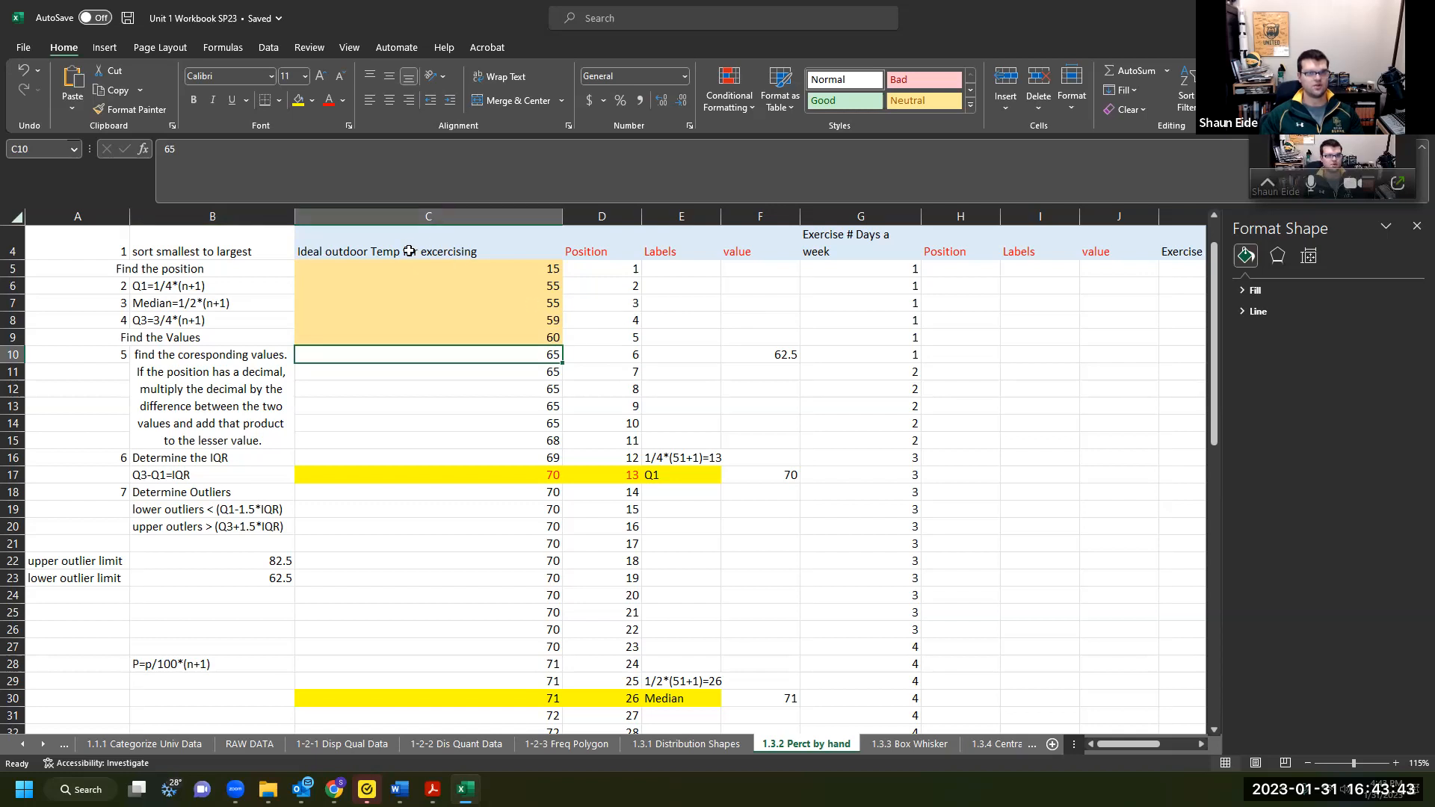
{"action": "scroll", "coordinate": [390, 366], "scroll_direction": "up", "scroll_amount": 1}
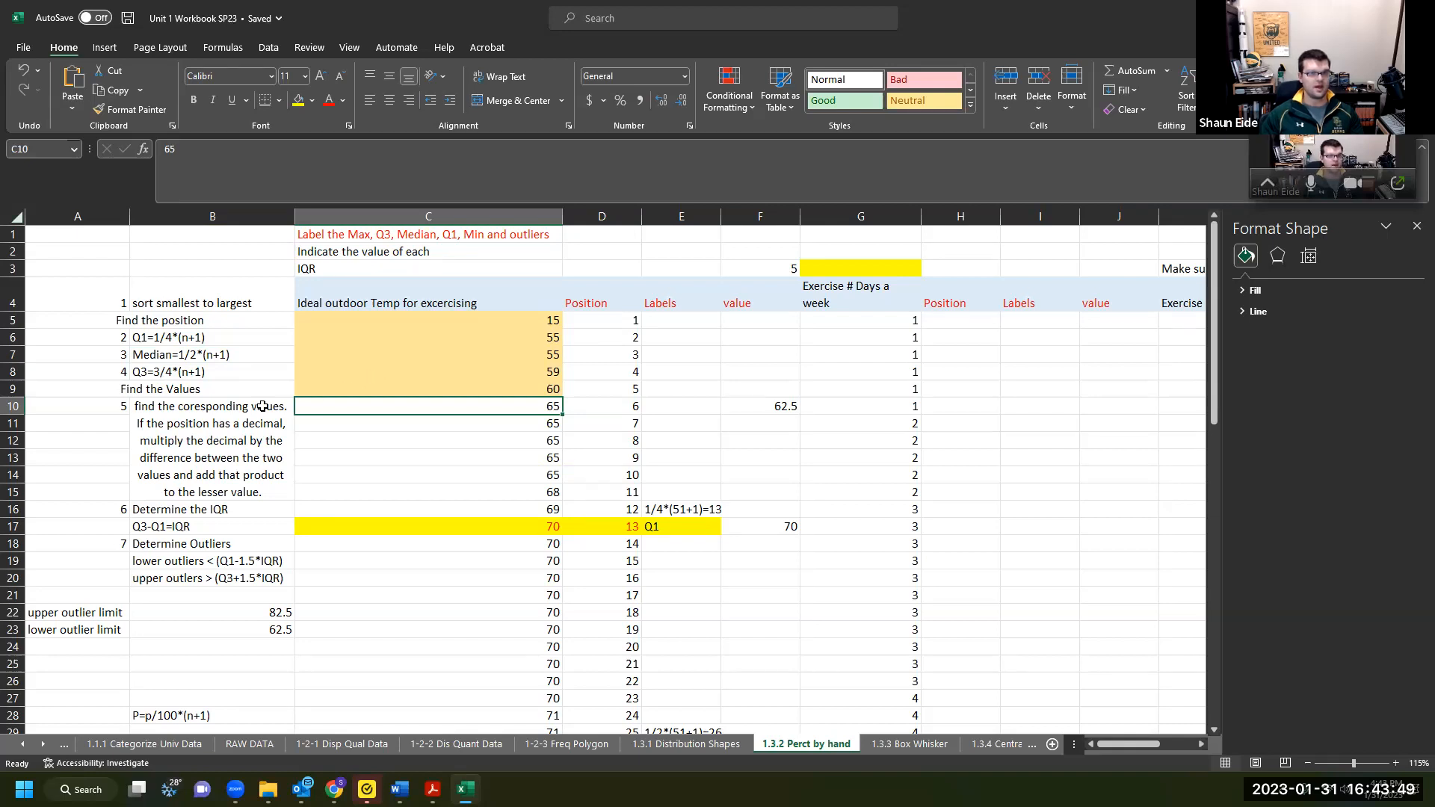
Calculate the Q1 position for the outdoor temperatures in cell E10 with the formula =(1/4)*(51+1).
{"action": "left_click", "coordinate": [715, 403]}
{"action": "left_click", "coordinate": [774, 369]}
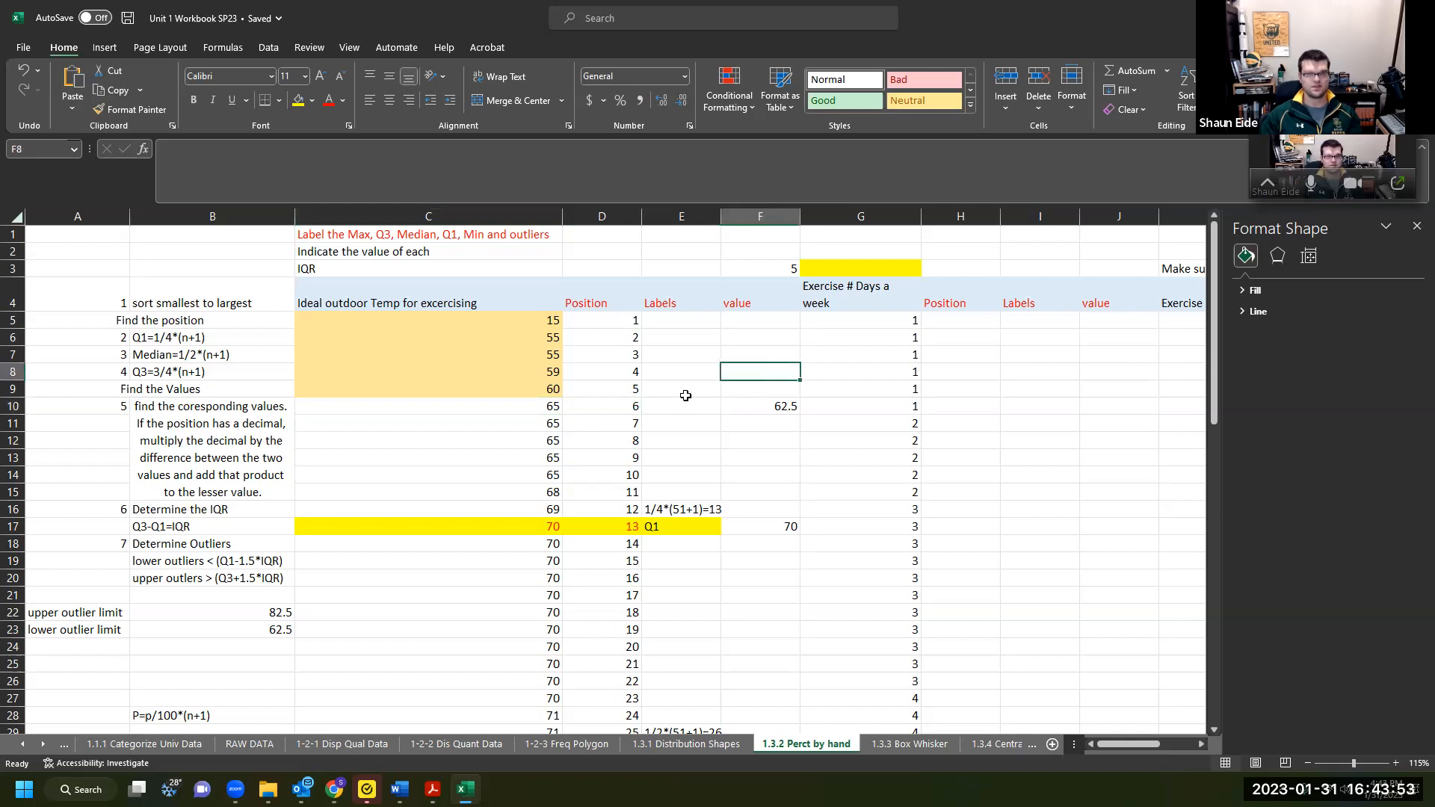
{"action": "left_click", "coordinate": [686, 393]}
{"action": "left_click", "coordinate": [688, 402]}
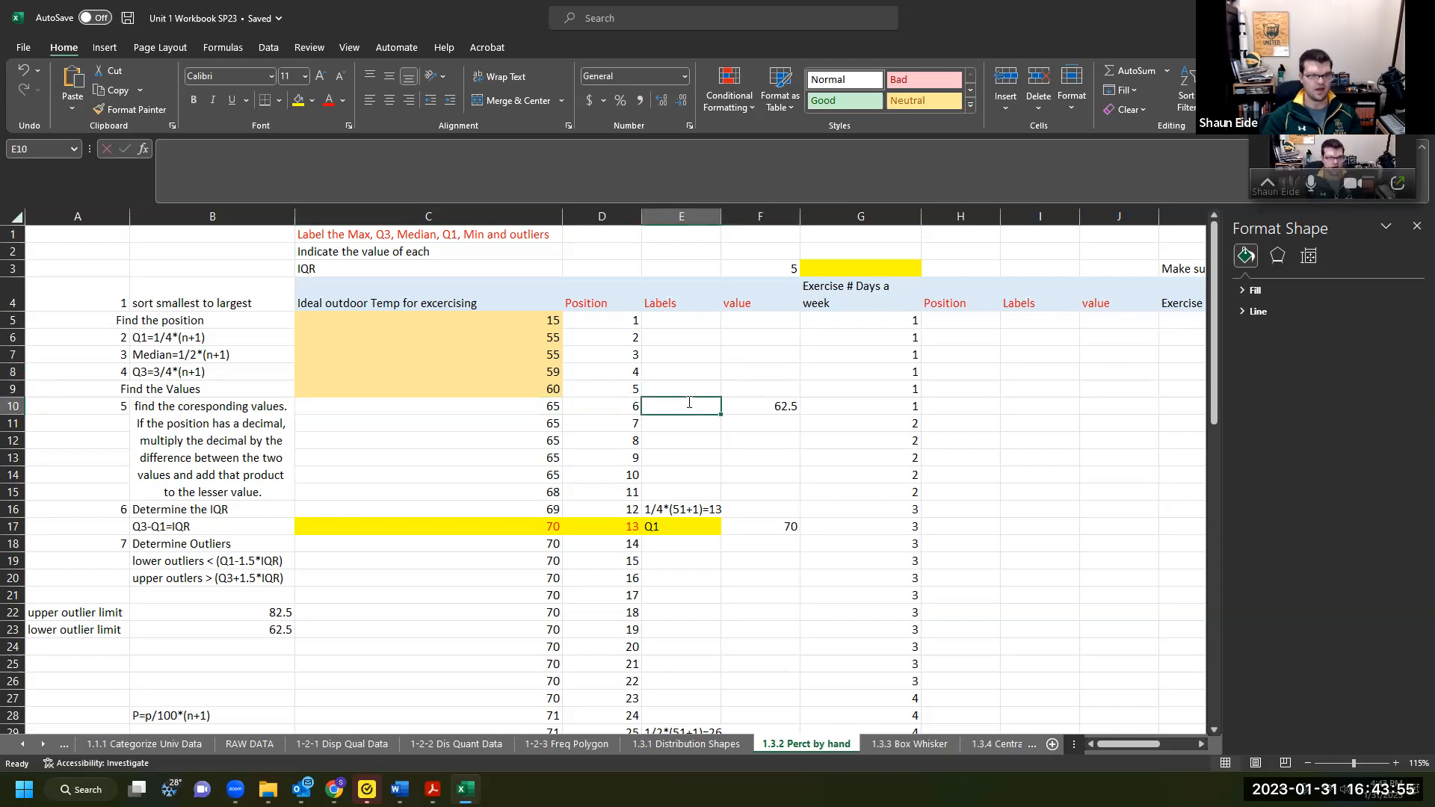
{"action": "type", "text": "="}
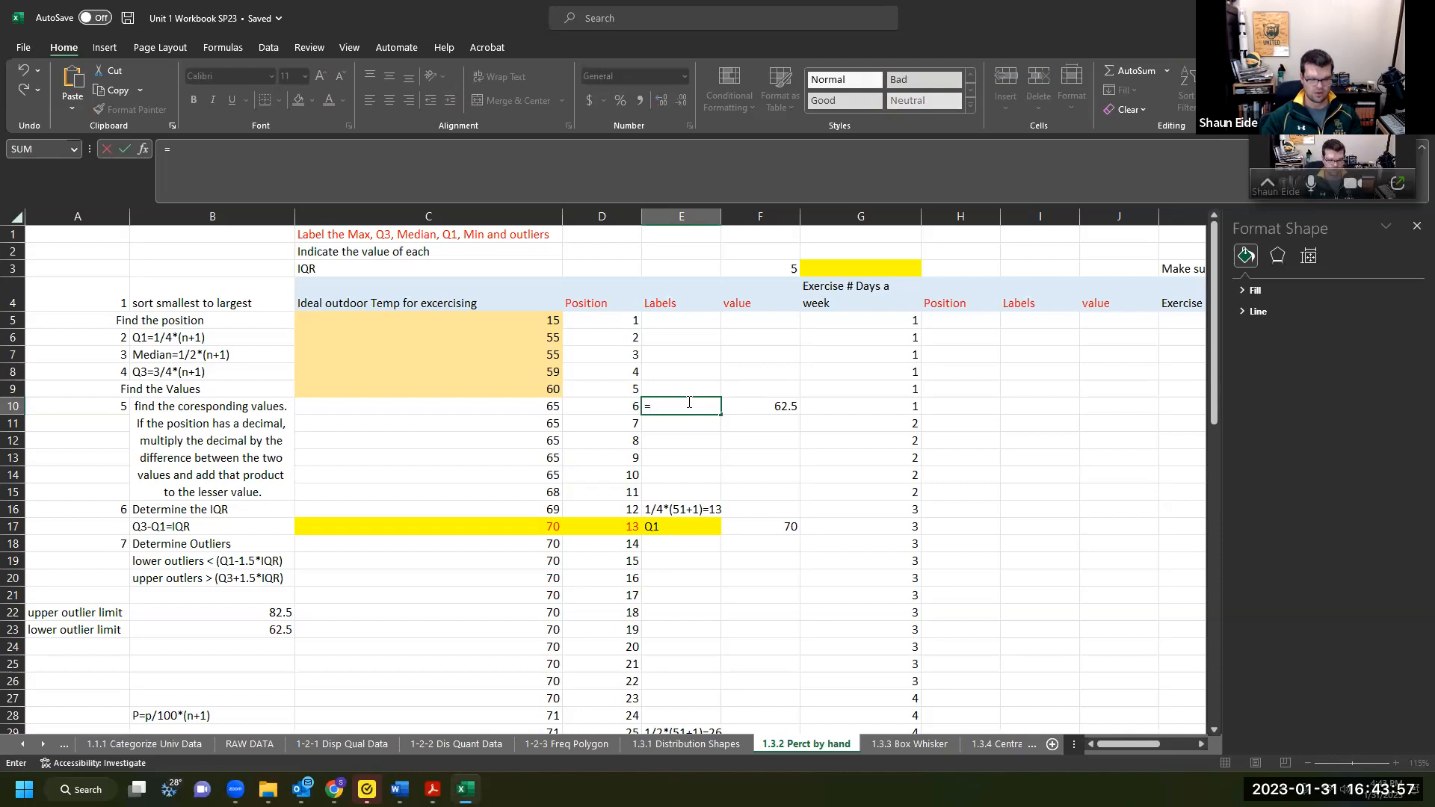
{"action": "type", "text": "."}
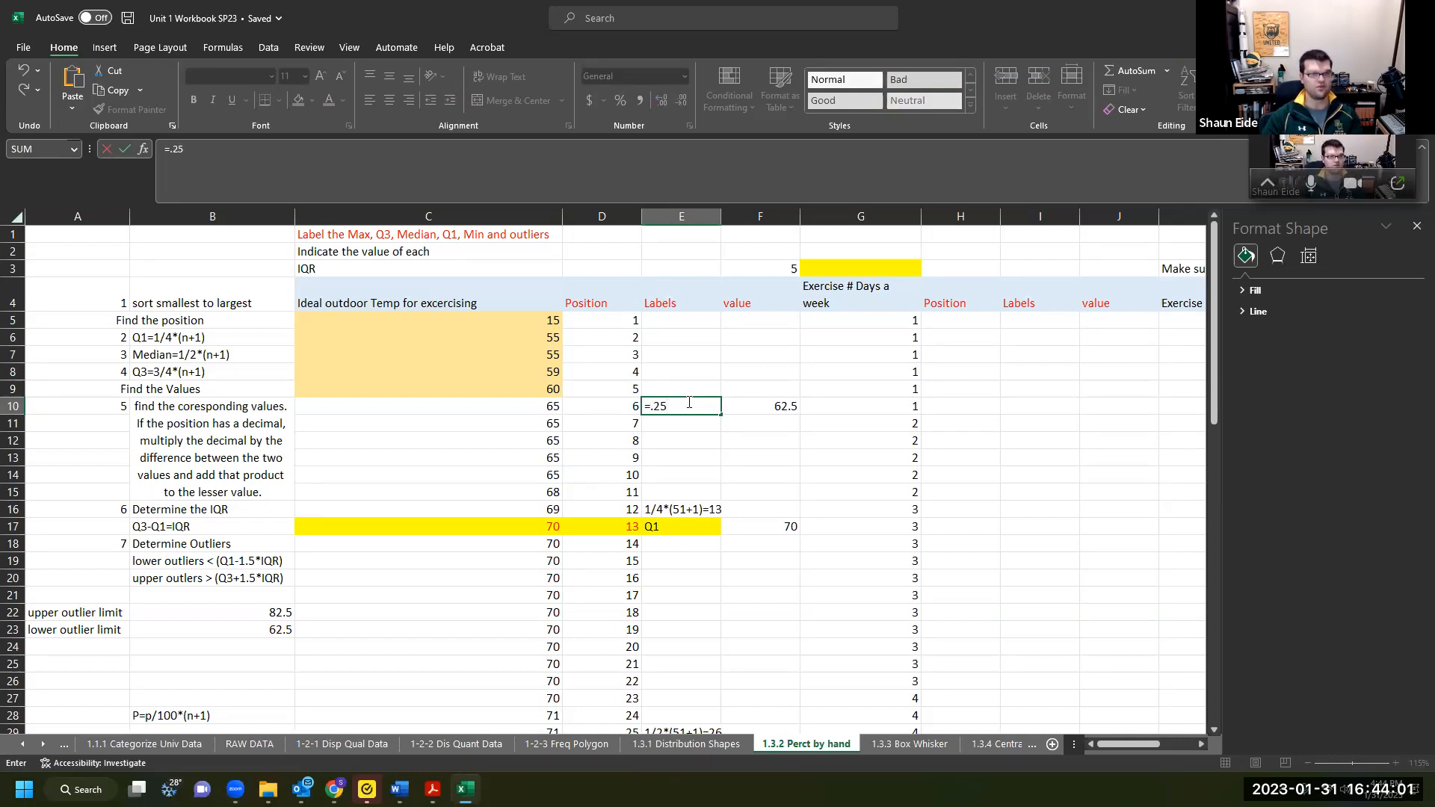
{"action": "key", "text": "BackSpace"}
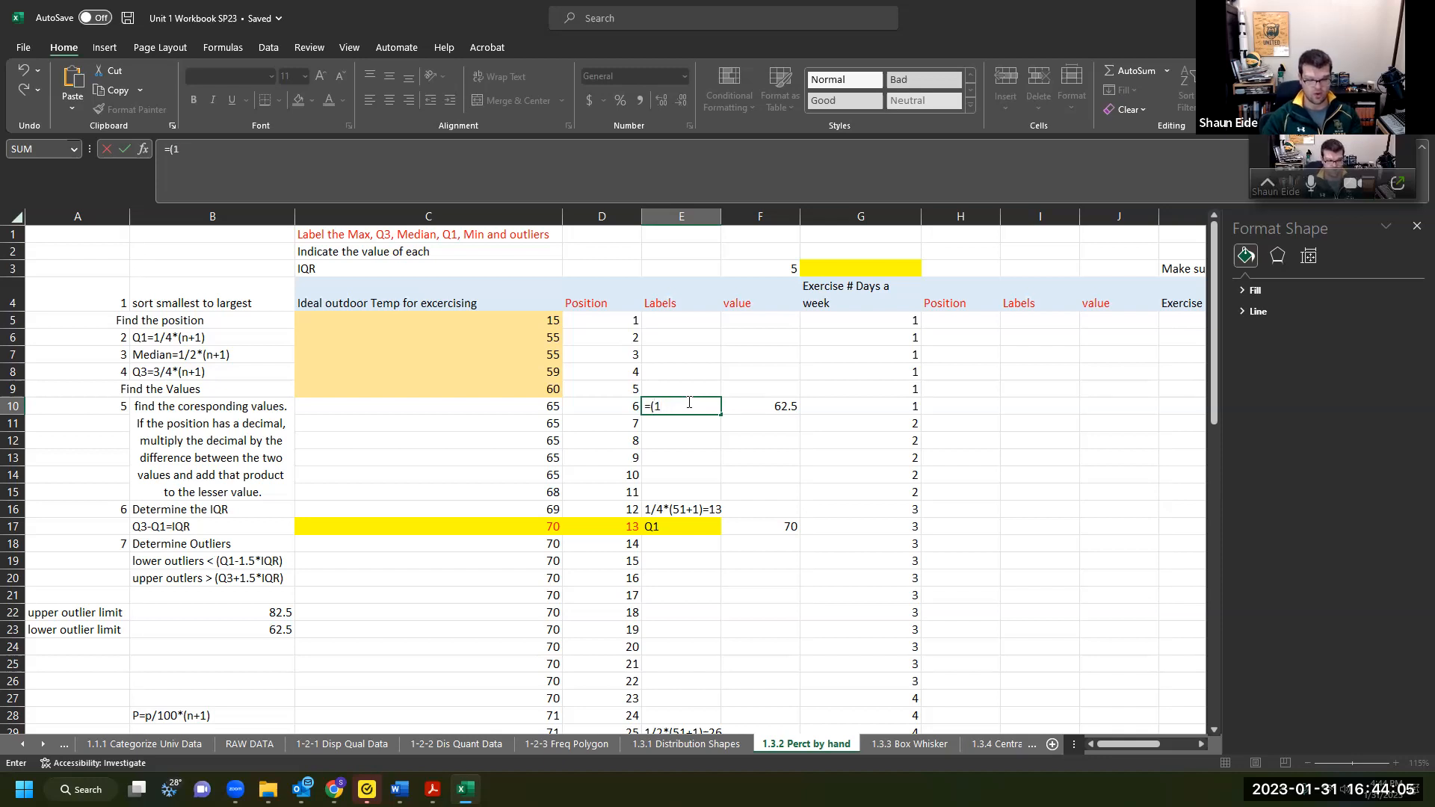
{"action": "type", "text": "(1/4)*("}
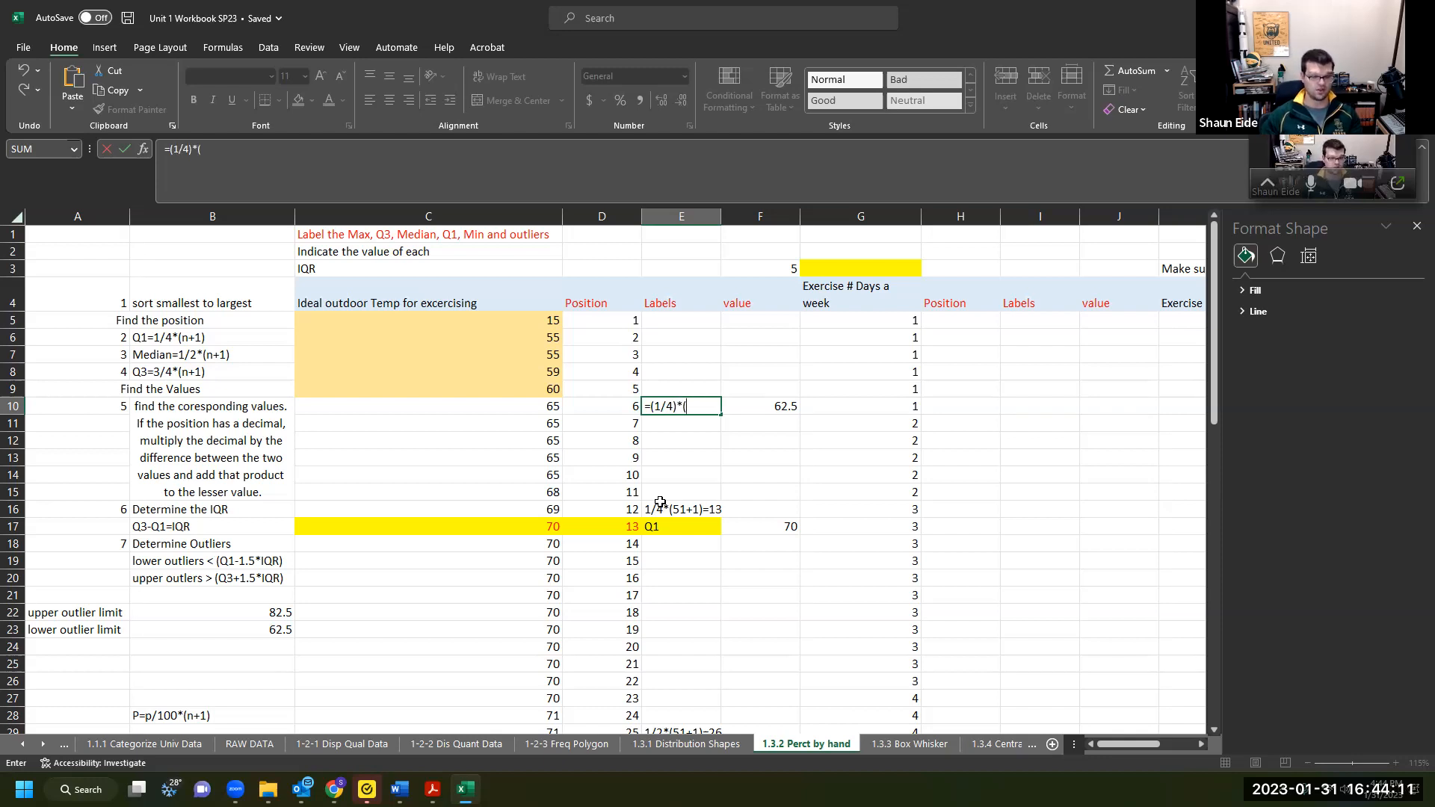
{"action": "type", "text": "51+1"}
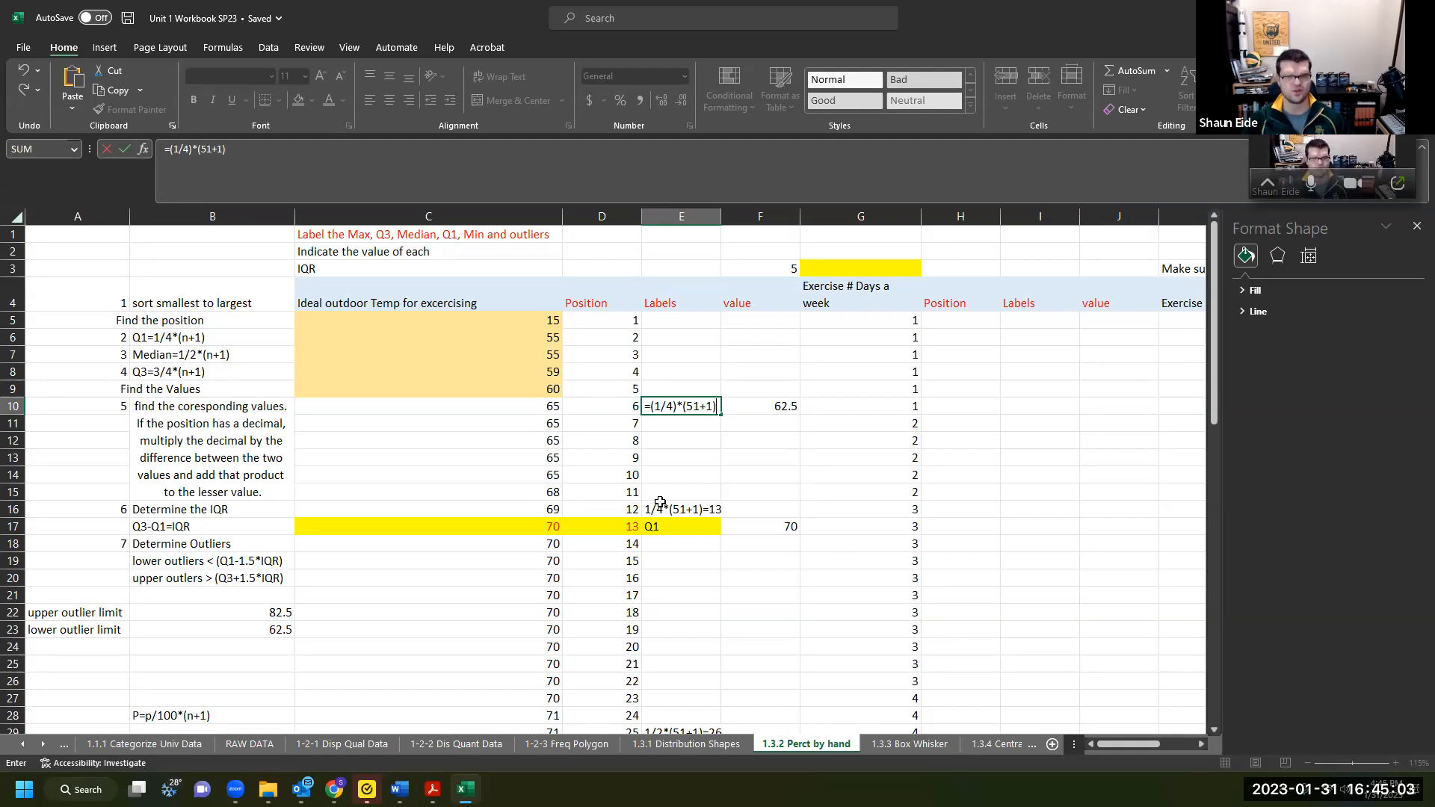
{"action": "key", "text": "Return"}
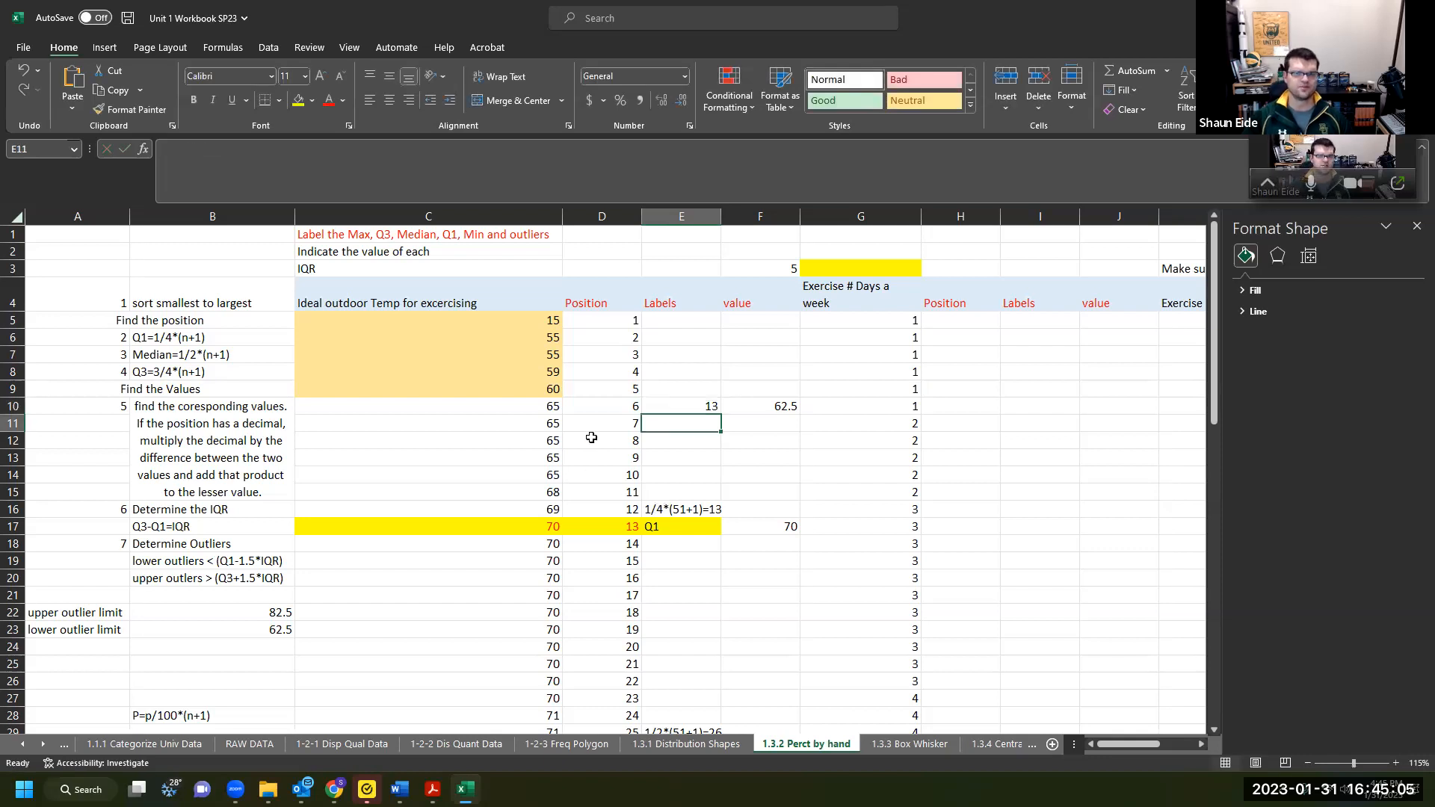
Check the Q1 position formula in E10, count down the Position column to the Q1 row, and examine its temperature.
{"action": "left_click", "coordinate": [675, 401]}
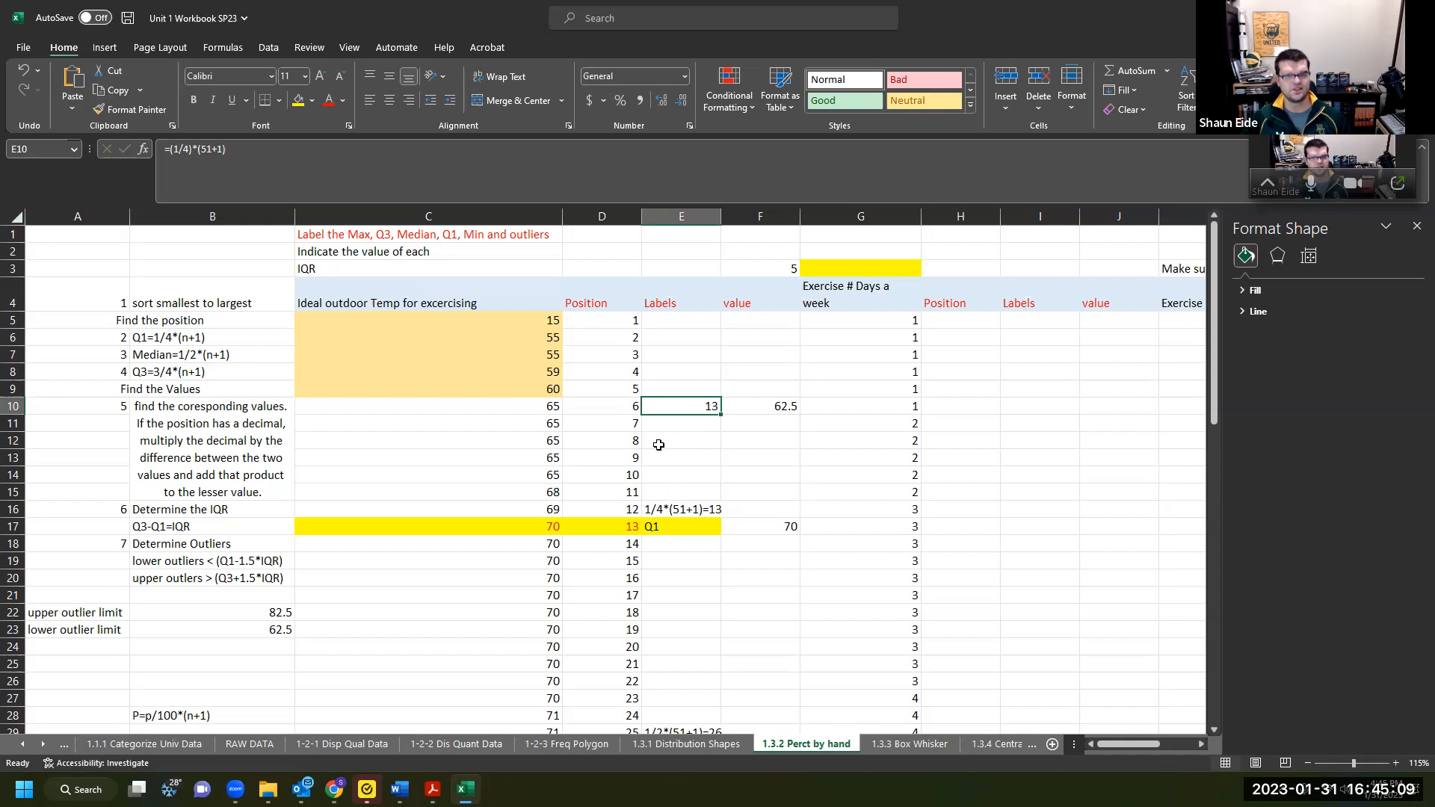
{"action": "left_click_drag", "start_coordinate": [630, 322], "coordinate": [613, 526]}
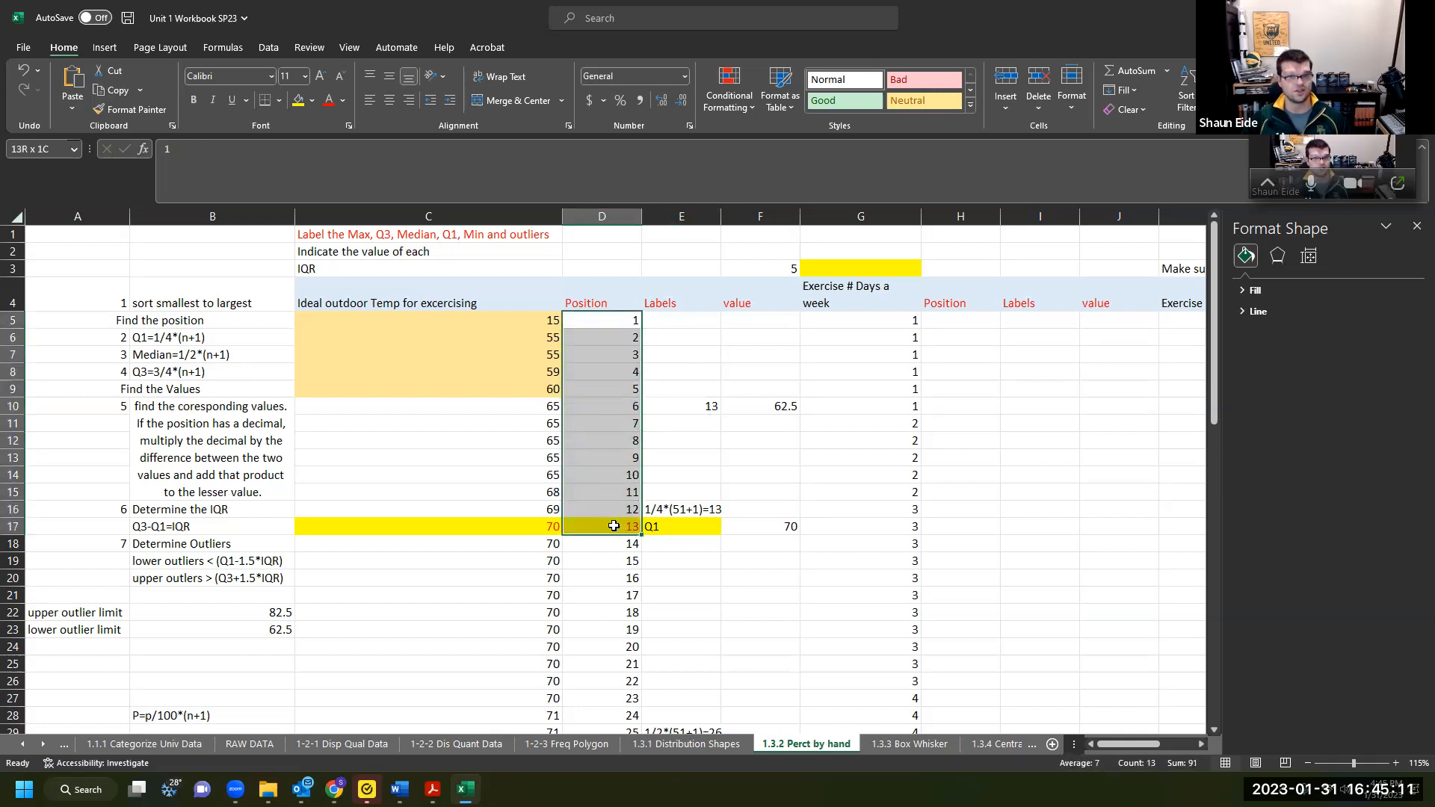
{"action": "left_click", "coordinate": [613, 526]}
{"action": "left_click_drag", "start_coordinate": [613, 526], "coordinate": [550, 526]}
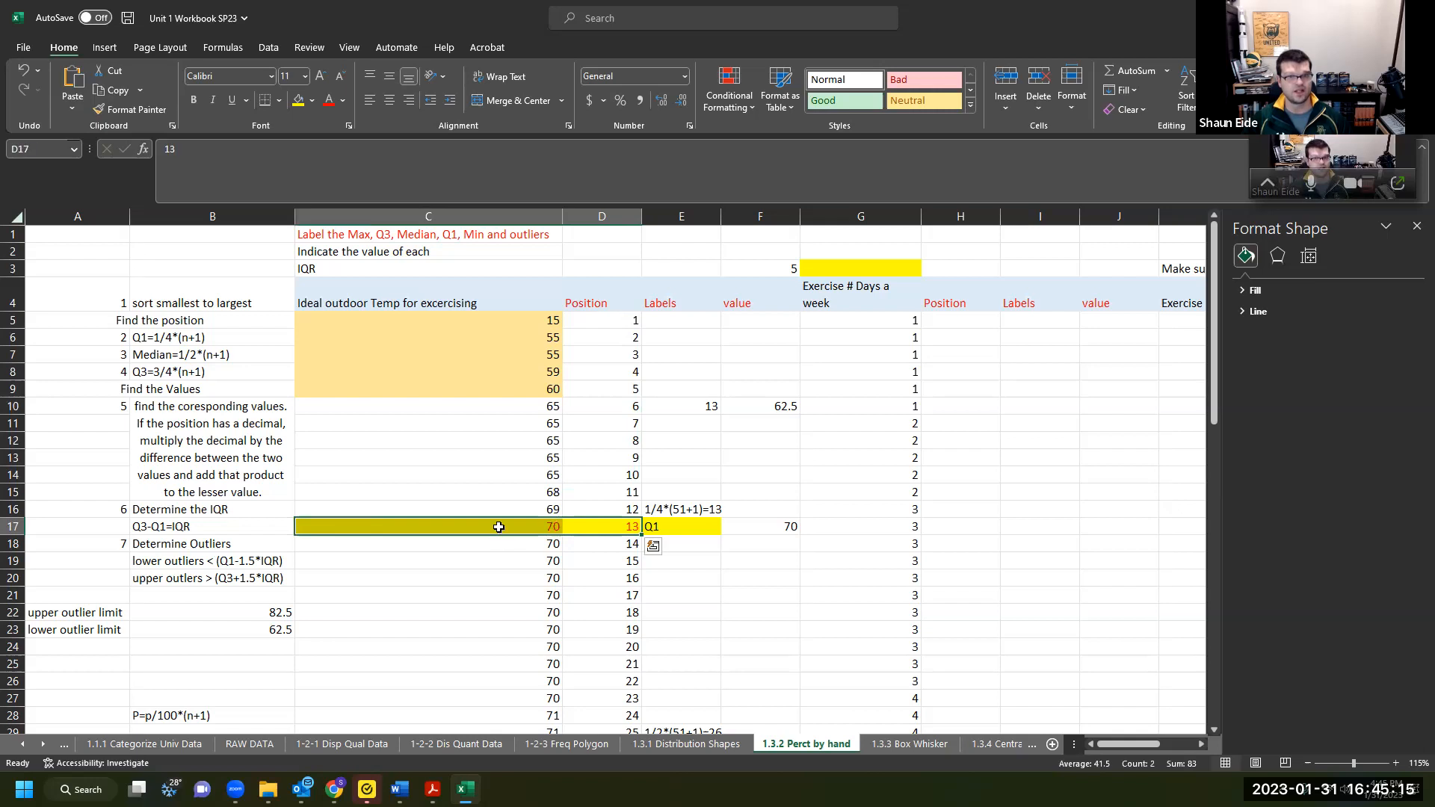
{"action": "left_click", "coordinate": [498, 526]}
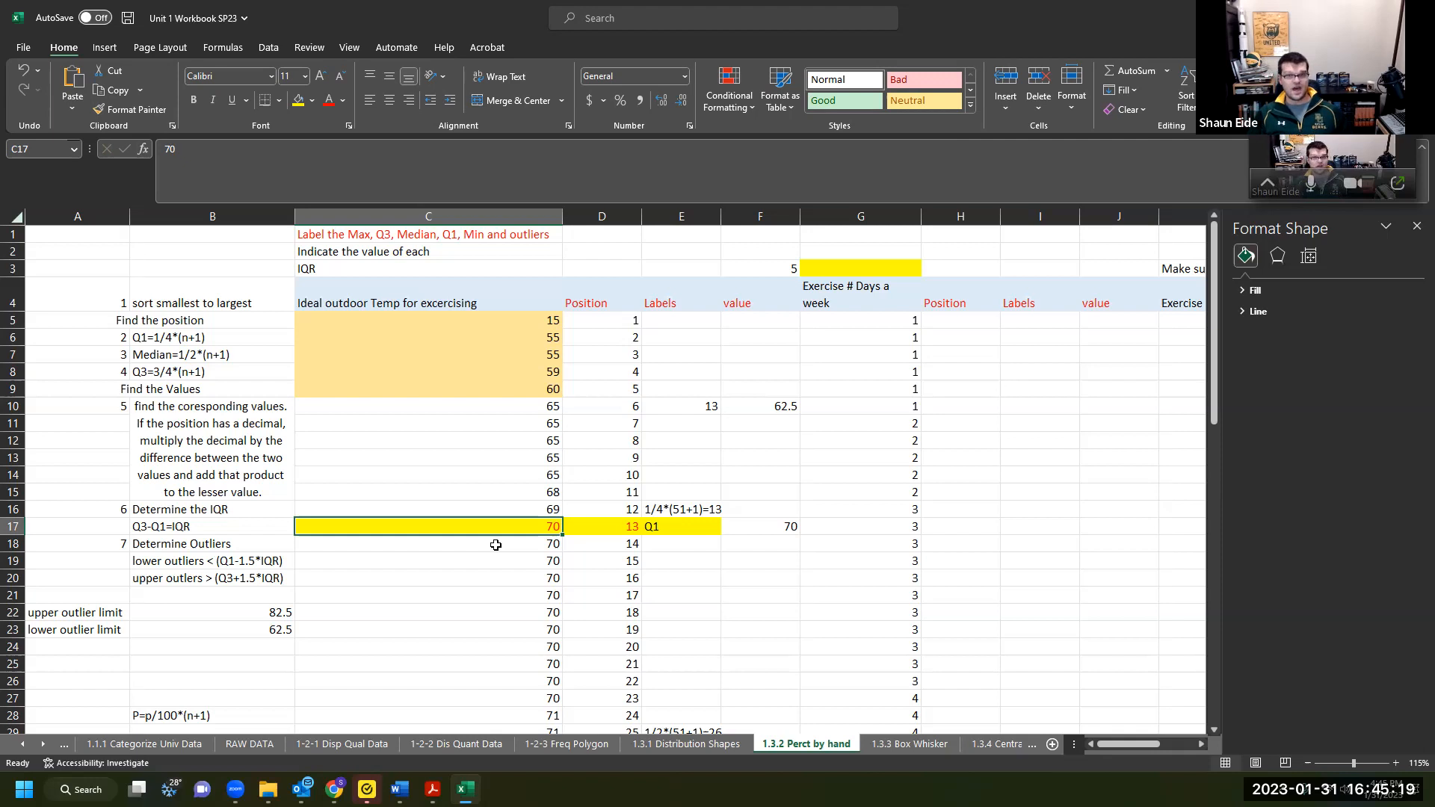
{"action": "left_click", "coordinate": [607, 524]}
{"action": "left_click", "coordinate": [537, 529]}
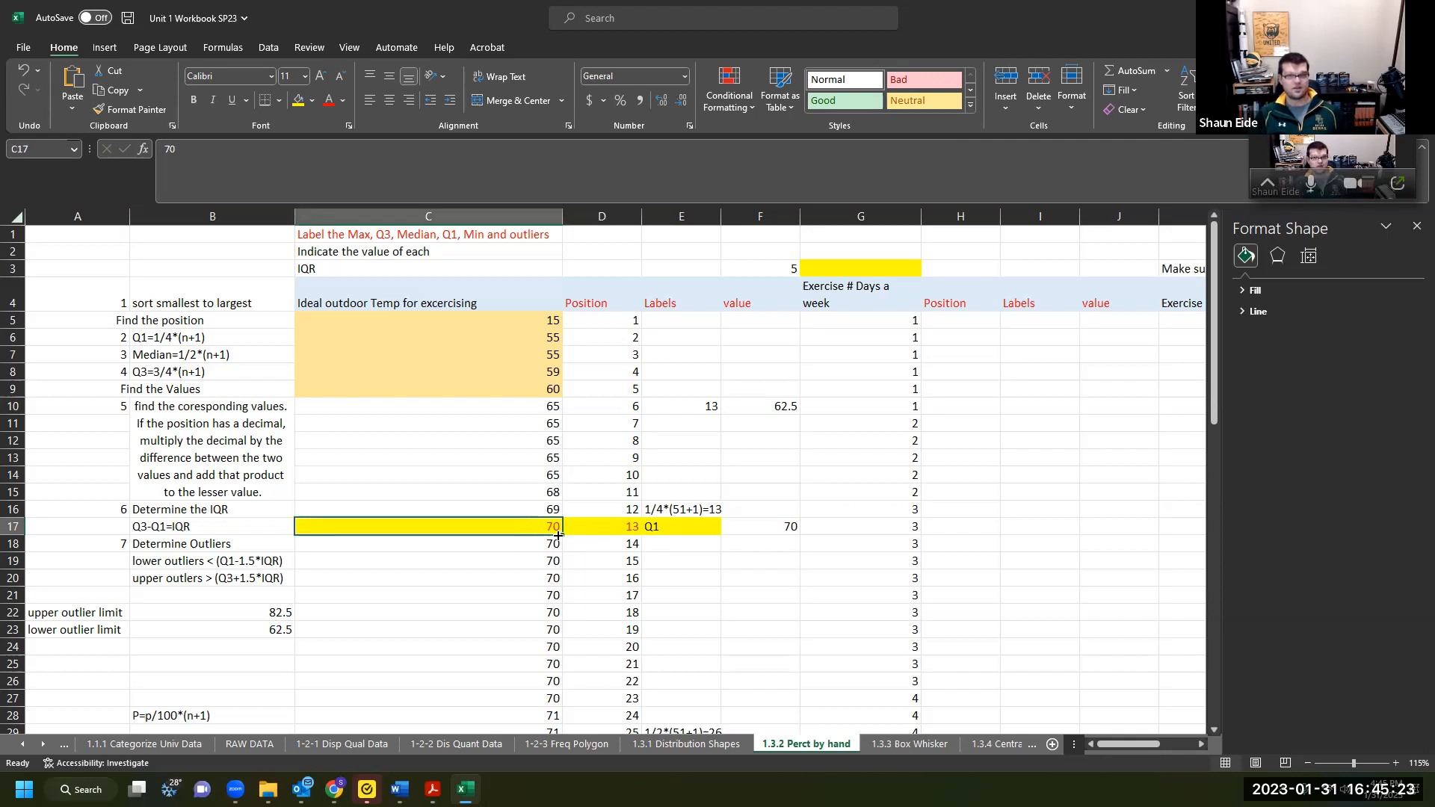
{"action": "left_click", "coordinate": [676, 493]}
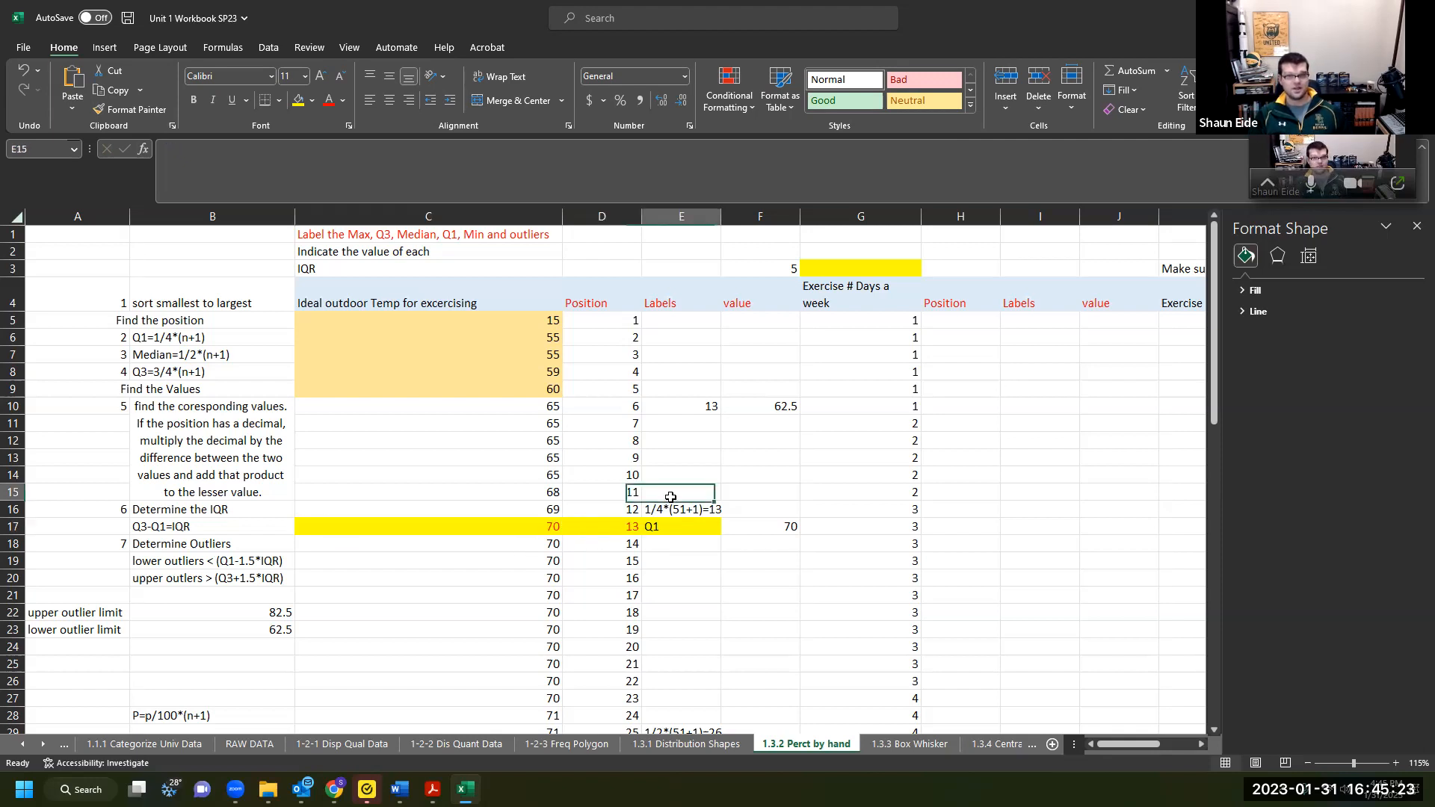
Trace the median from its position formula down the Position column to its temperature, and view the Q3 row.
{"action": "left_click", "coordinate": [170, 354]}
{"action": "scroll", "coordinate": [288, 373], "scroll_direction": "down", "scroll_amount": 4}
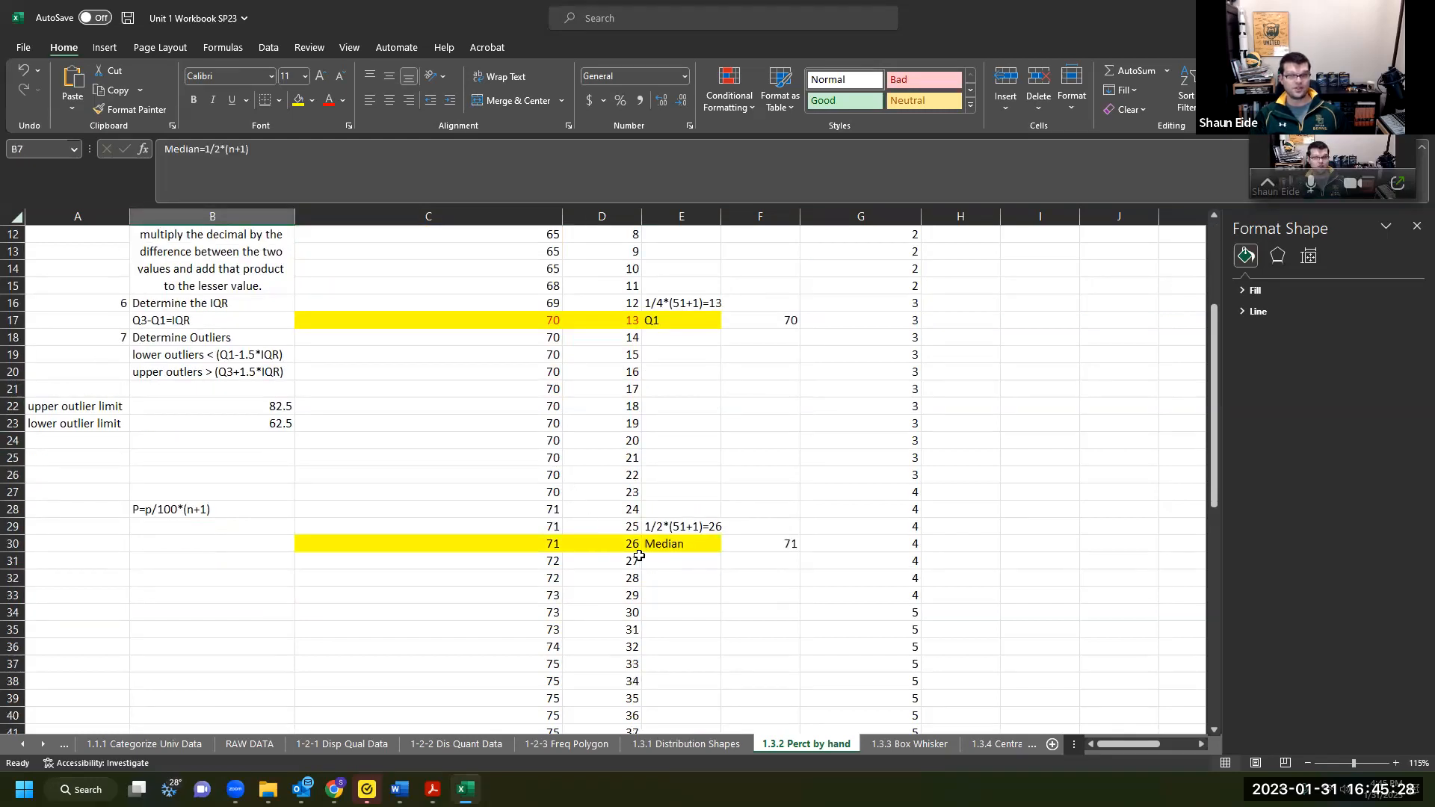
{"action": "left_click", "coordinate": [666, 527]}
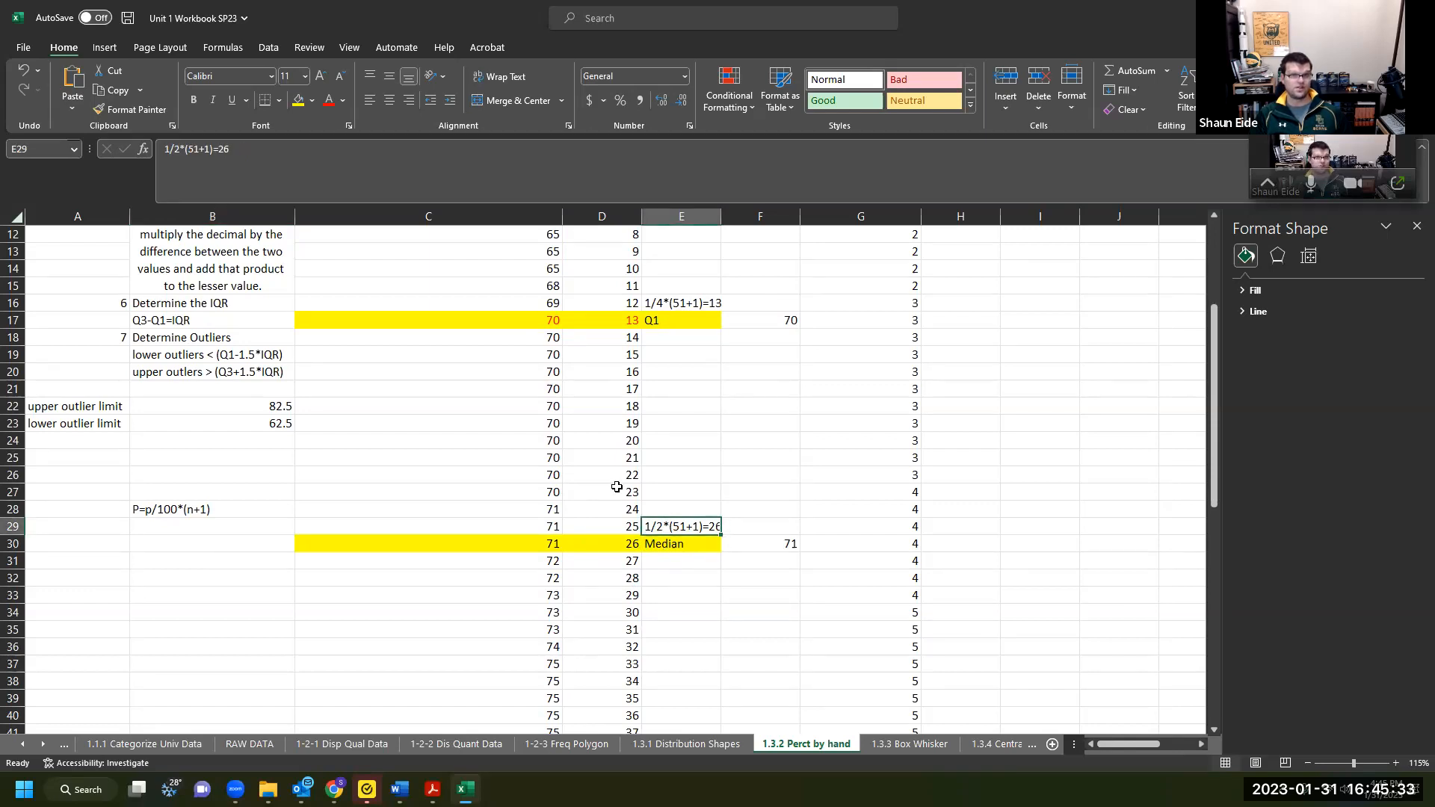
{"action": "scroll", "coordinate": [615, 481], "scroll_direction": "up", "scroll_amount": 4}
{"action": "left_click_drag", "start_coordinate": [597, 319], "coordinate": [618, 657]}
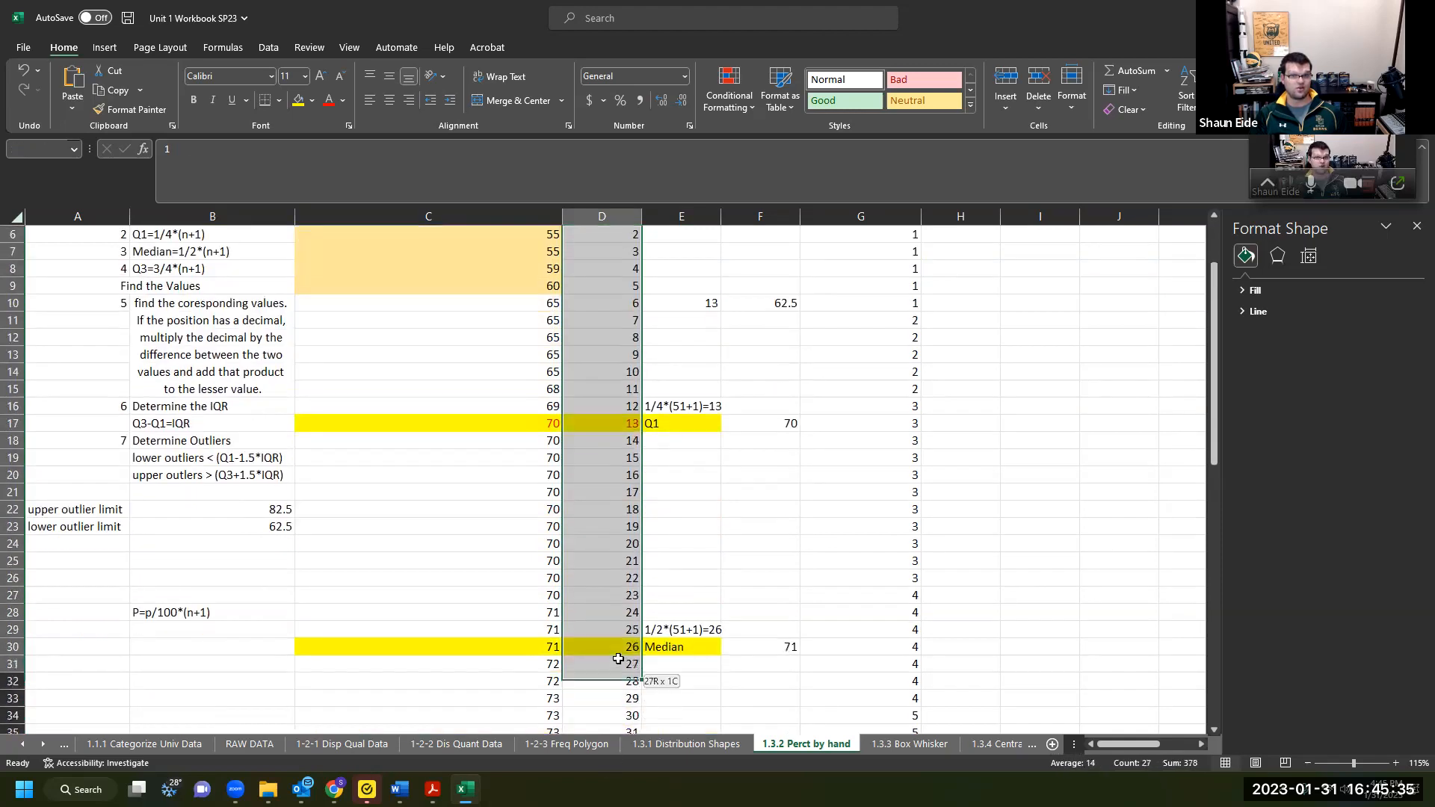
{"action": "left_click", "coordinate": [529, 649]}
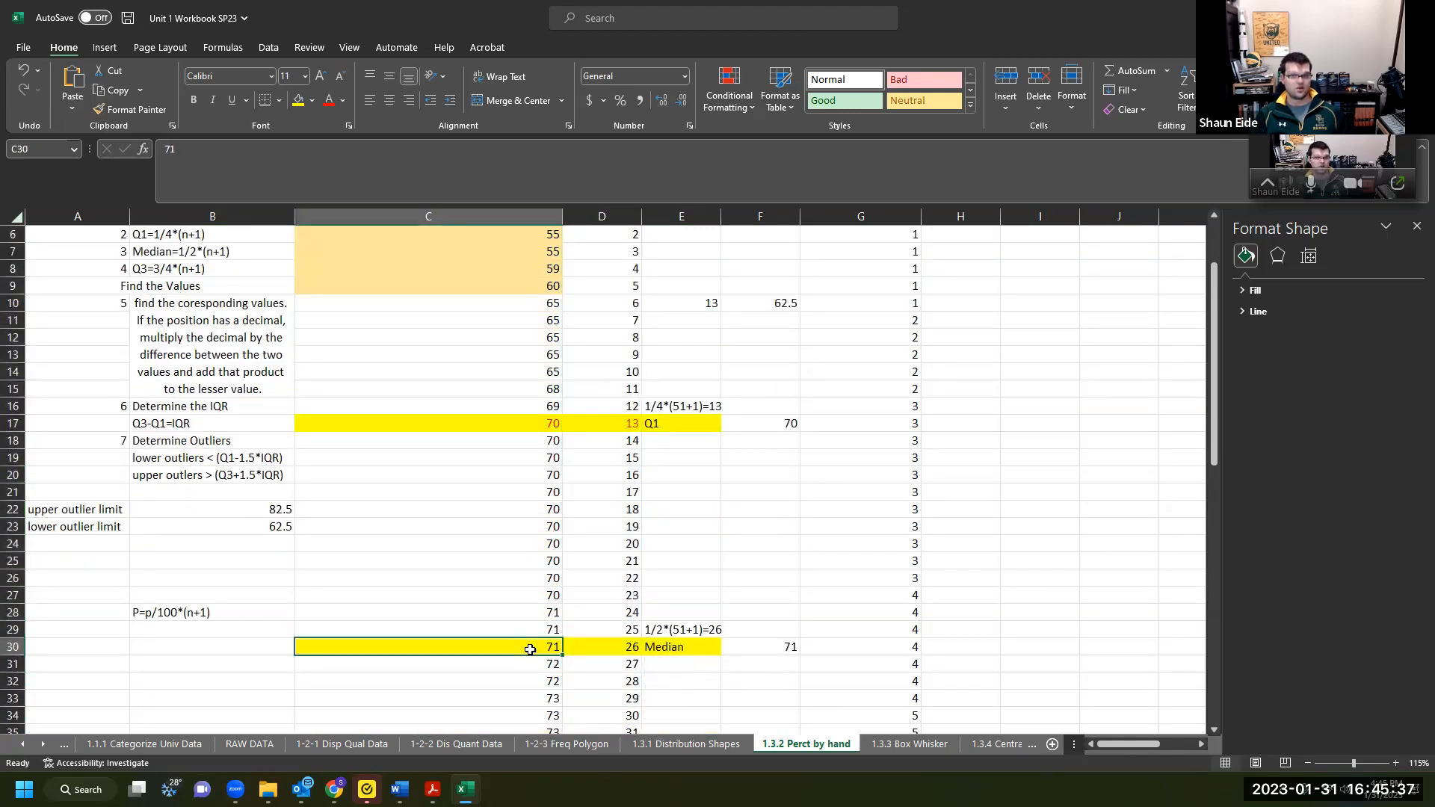
{"action": "mouse_move", "coordinate": [530, 649]}
{"action": "left_mouse_down"}
{"action": "mouse_move", "coordinate": [612, 642]}
{"action": "mouse_move", "coordinate": [535, 647]}
{"action": "left_mouse_up"}
{"action": "left_click", "coordinate": [656, 612]}
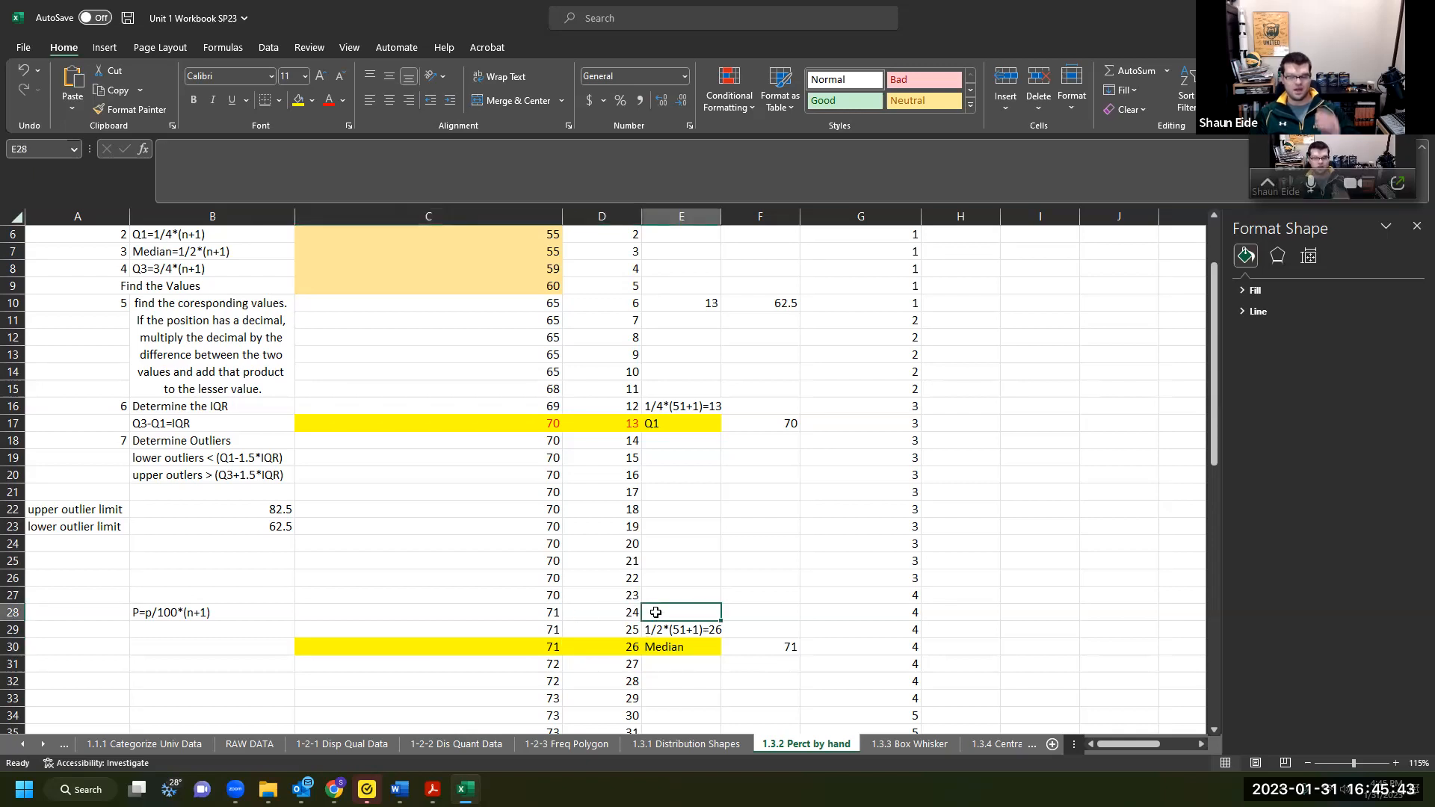
{"action": "scroll", "coordinate": [655, 612], "scroll_direction": "down", "scroll_amount": 4}
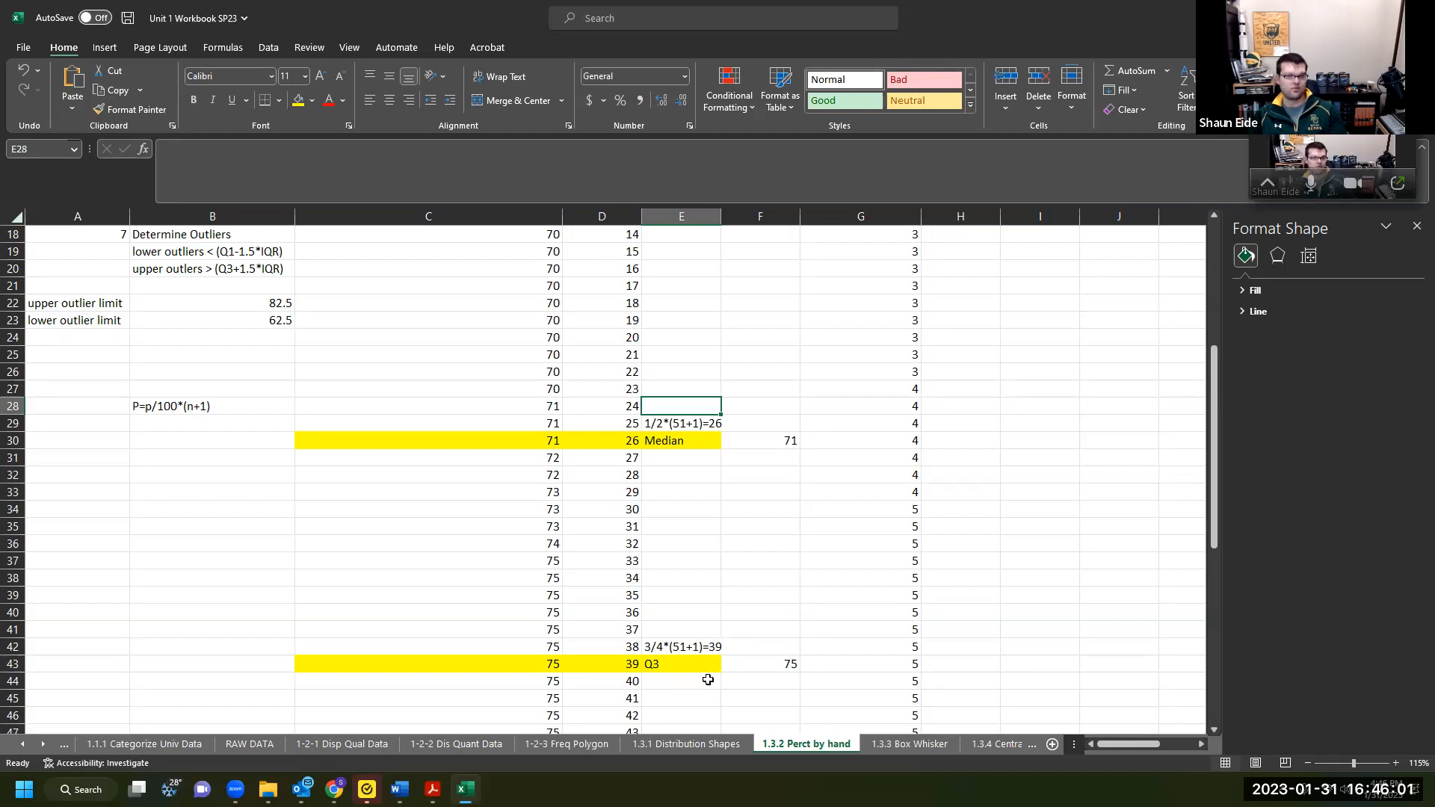
Examine the Q3 row's position and temperature, the end of the temperature data, and the instruction for finding corresponding values.
{"action": "left_click", "coordinate": [523, 669]}
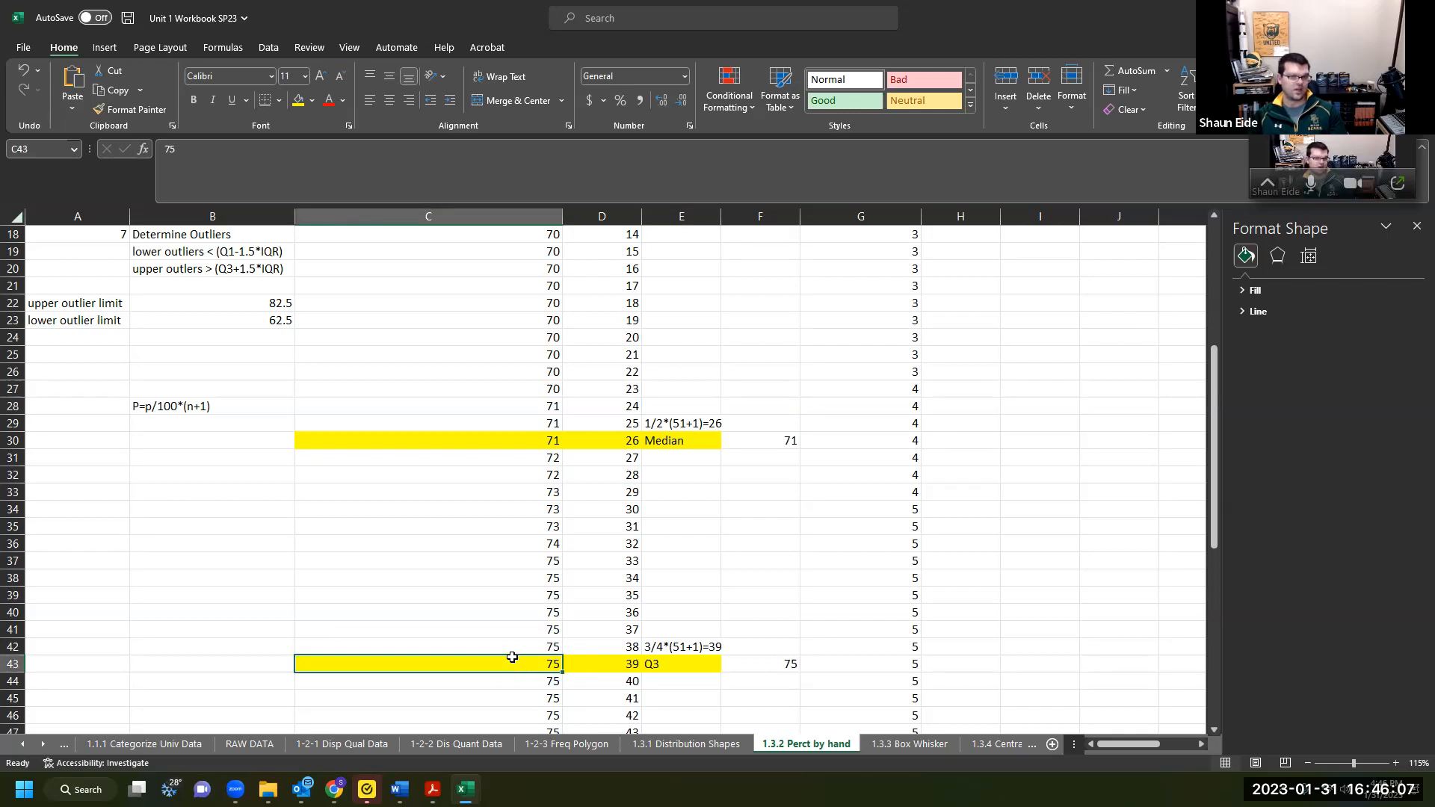
{"action": "left_click", "coordinate": [600, 664]}
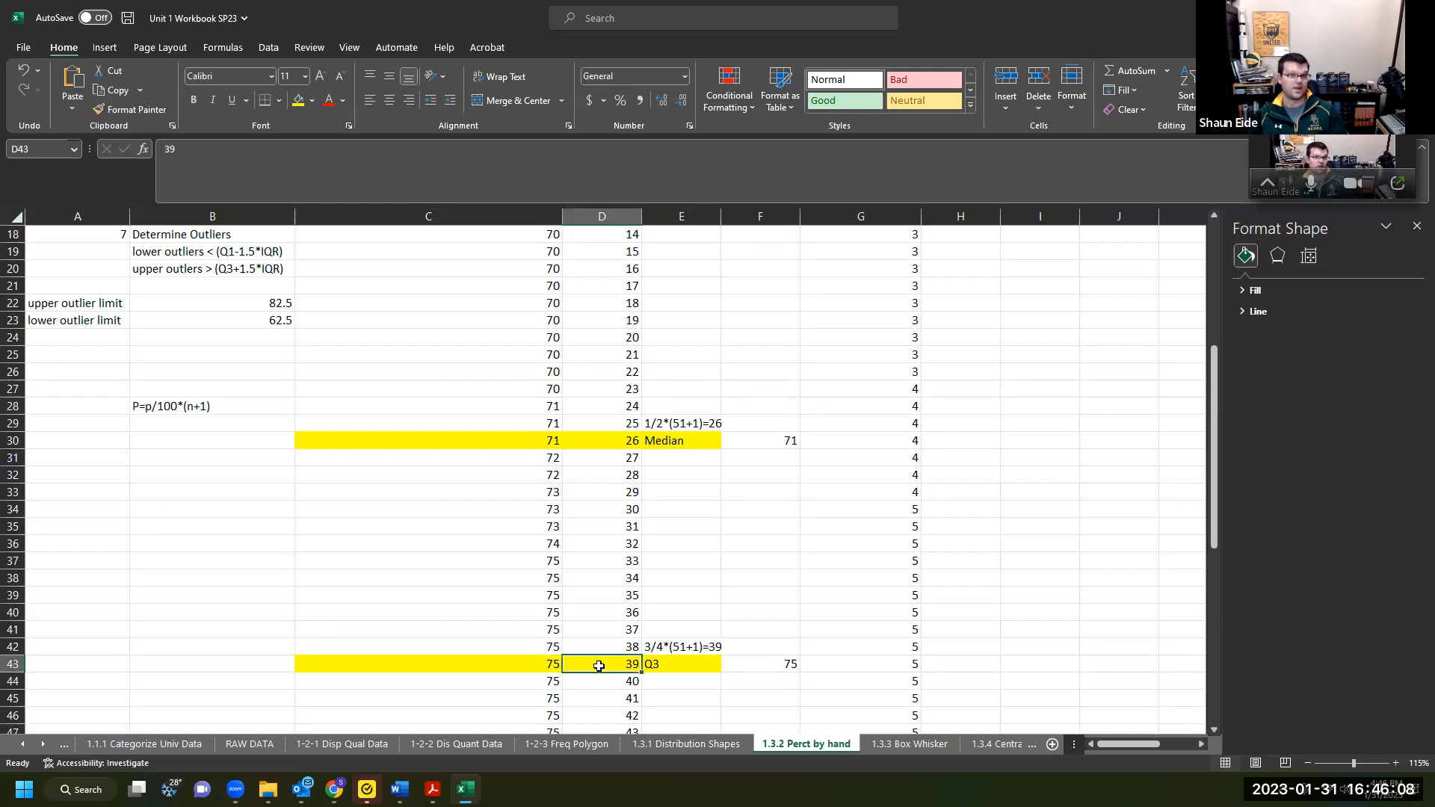
{"action": "left_click", "coordinate": [539, 664]}
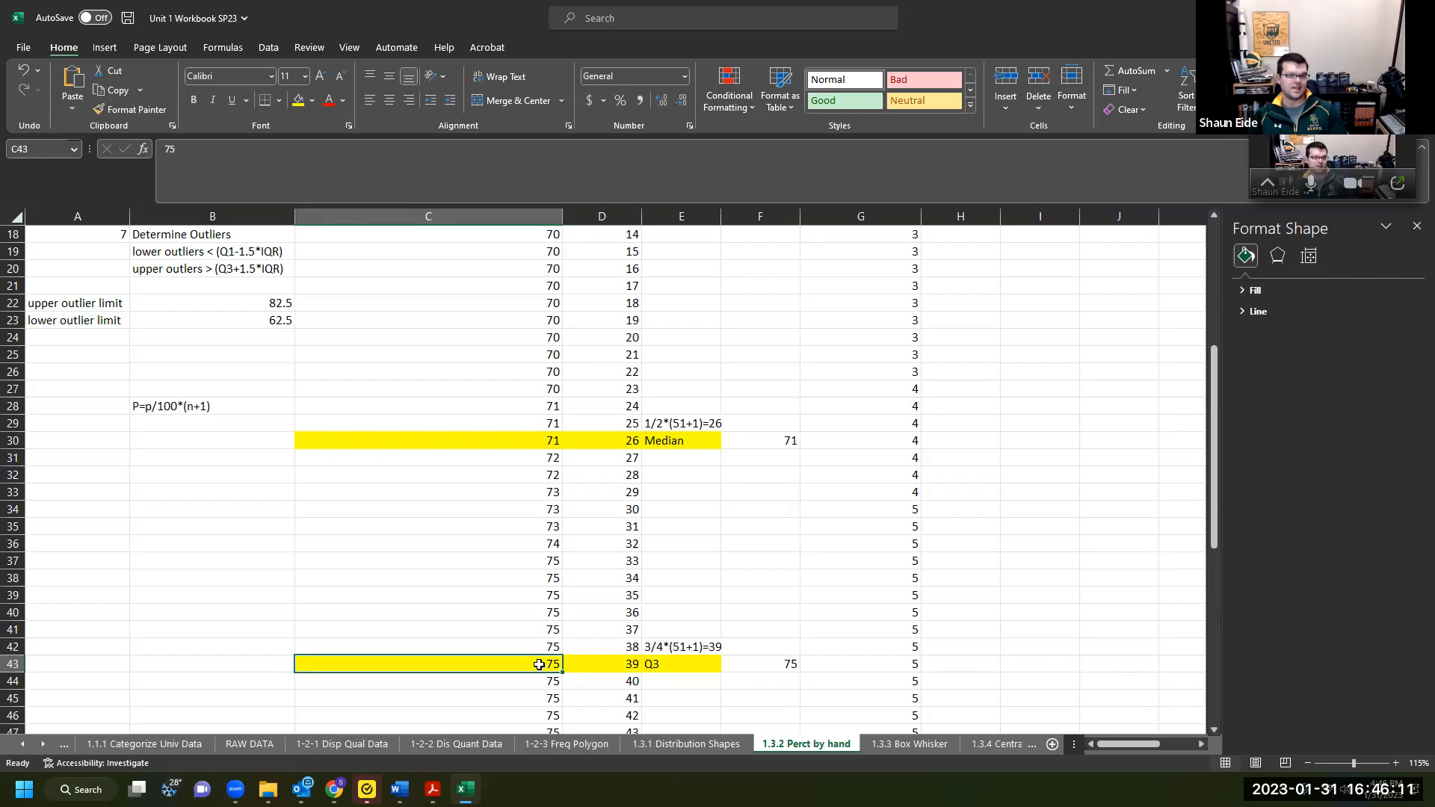
{"action": "scroll", "coordinate": [538, 664], "scroll_direction": "down", "scroll_amount": 4}
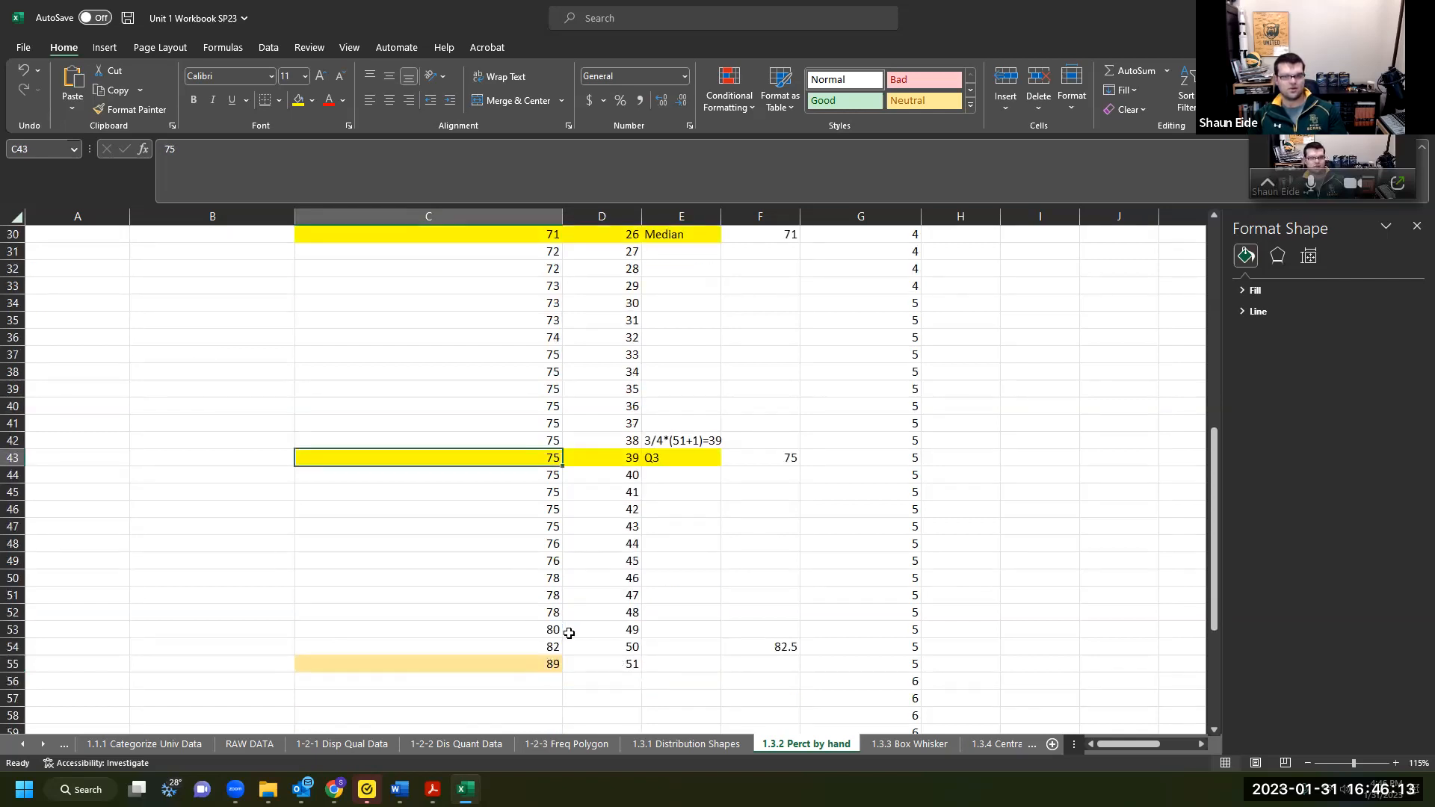
{"action": "scroll", "coordinate": [706, 668], "scroll_direction": "up", "scroll_amount": 10}
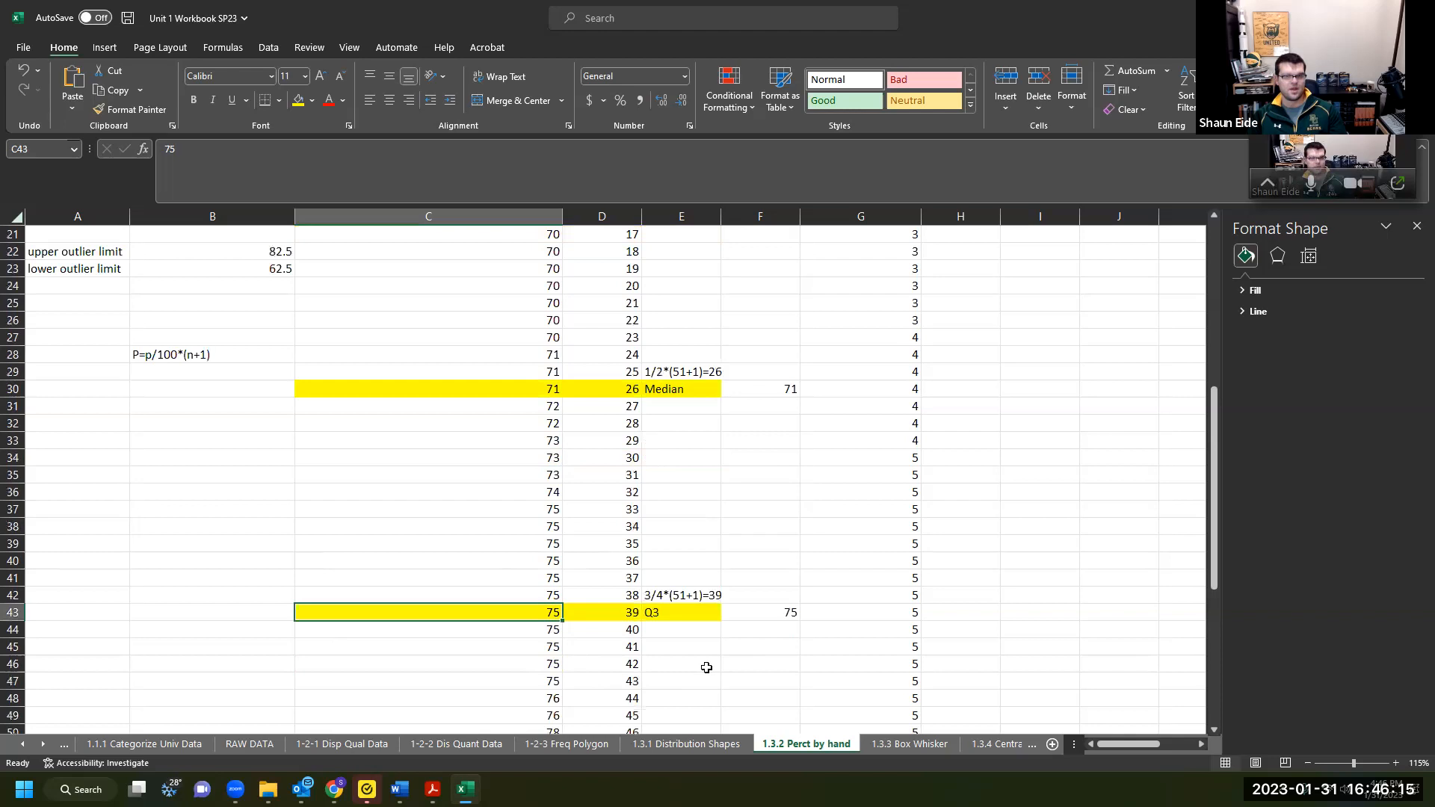
{"action": "left_click", "coordinate": [222, 399]}
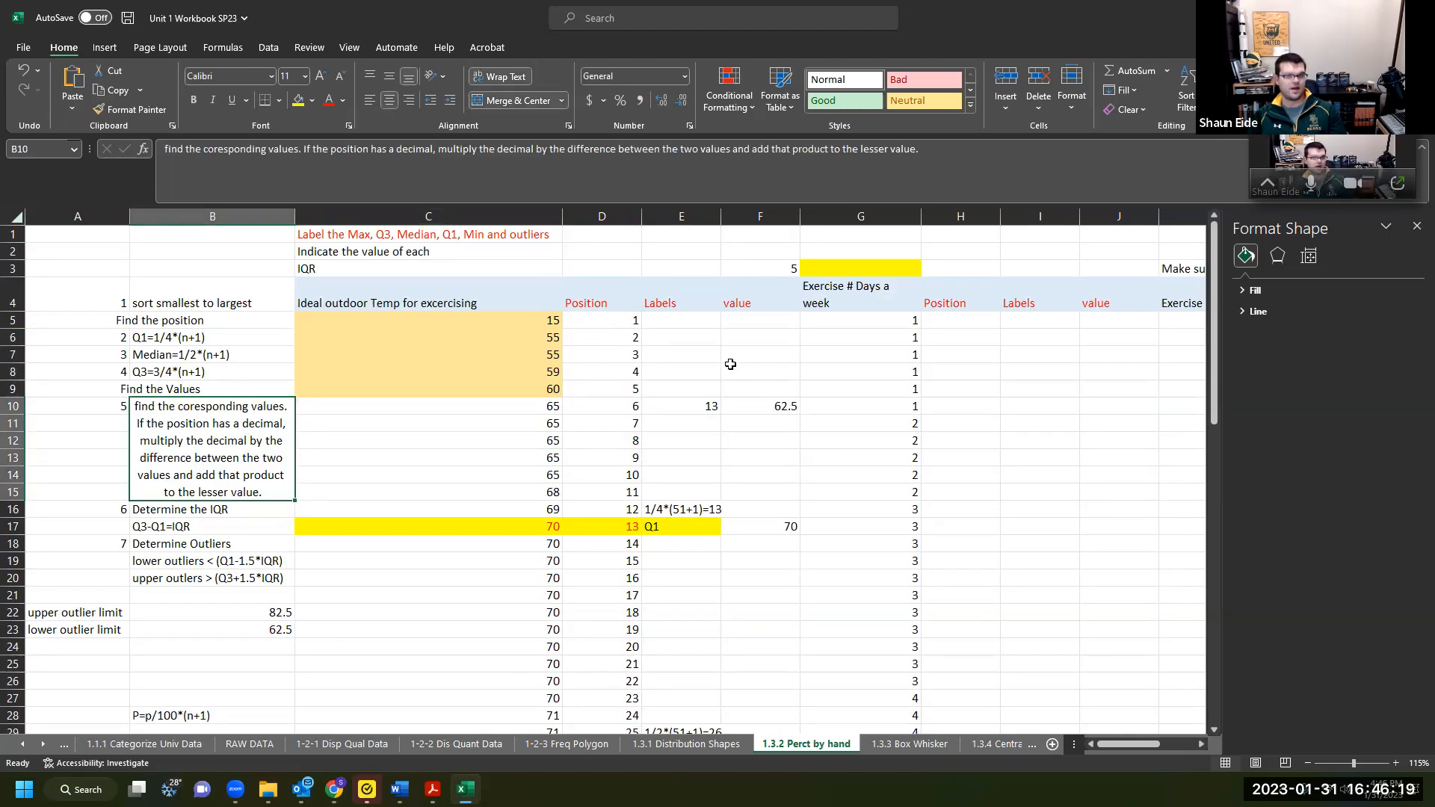
Insert a box and whisker chart of the ideal outdoor temperatures in column C, including the header.
{"action": "left_click", "coordinate": [618, 318]}
{"action": "key", "text": "Up"}
{"action": "key", "text": "ctrl+shift+Down"}
{"action": "key", "text": "Left"}
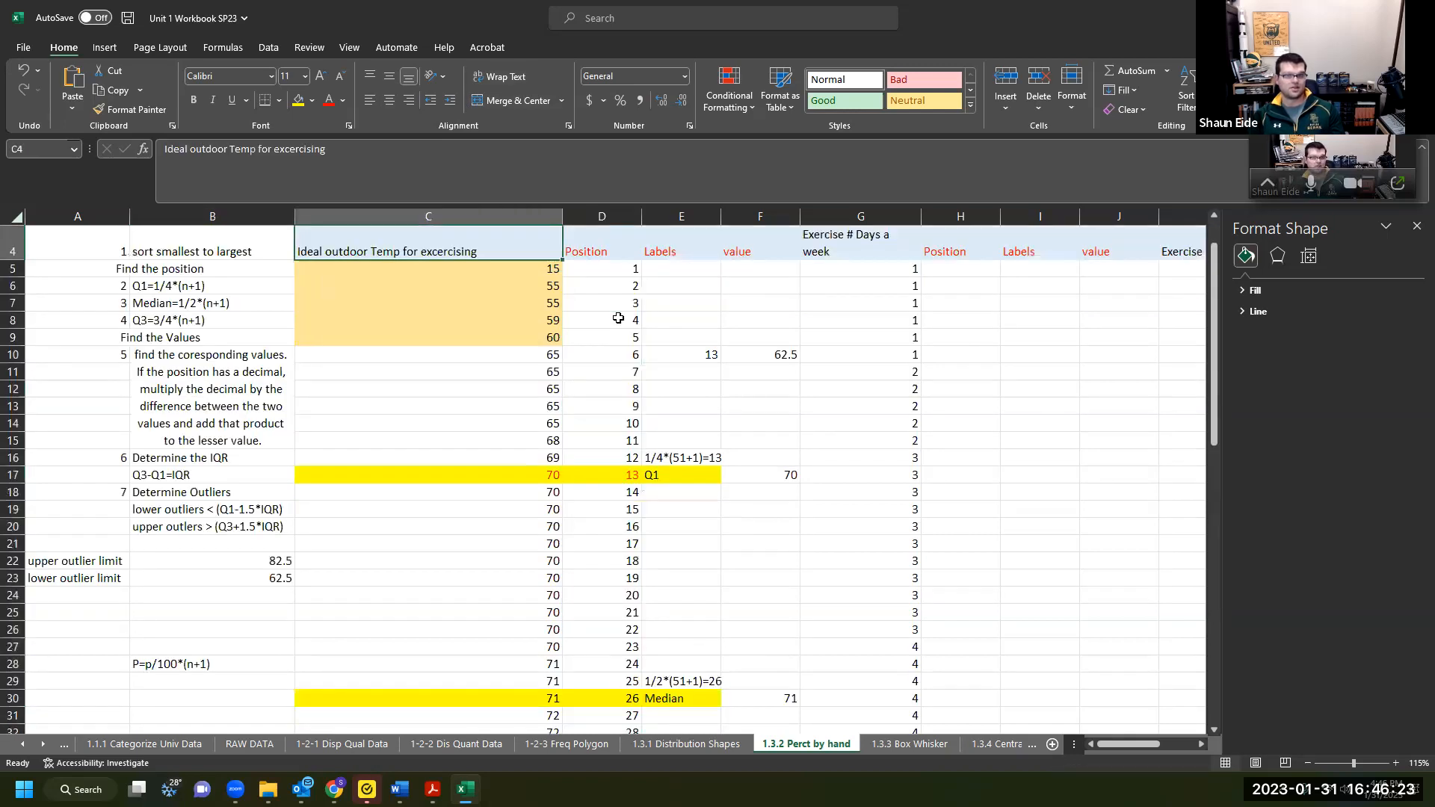
{"action": "key", "text": "ctrl+shift+Down"}
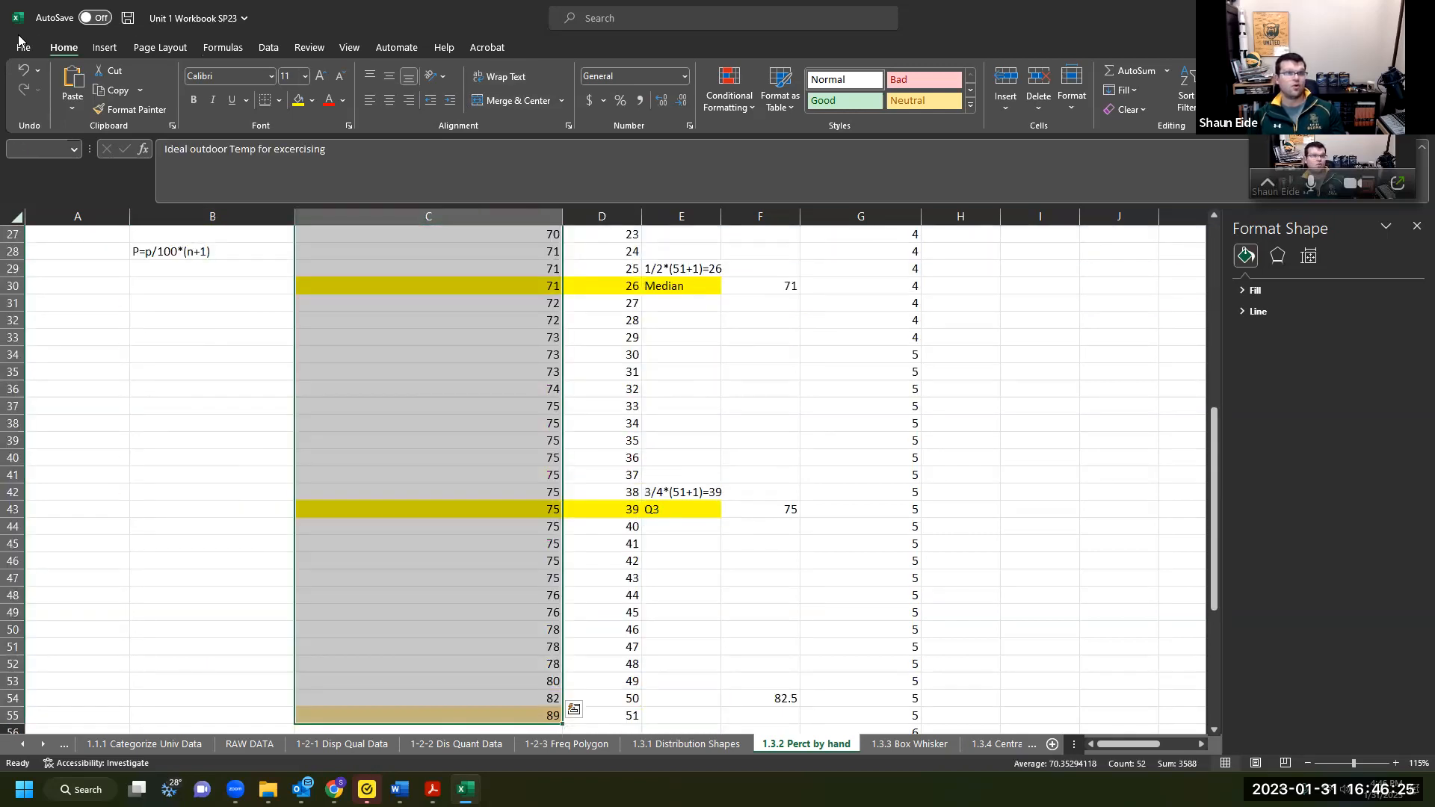
{"action": "left_click", "coordinate": [104, 48]}
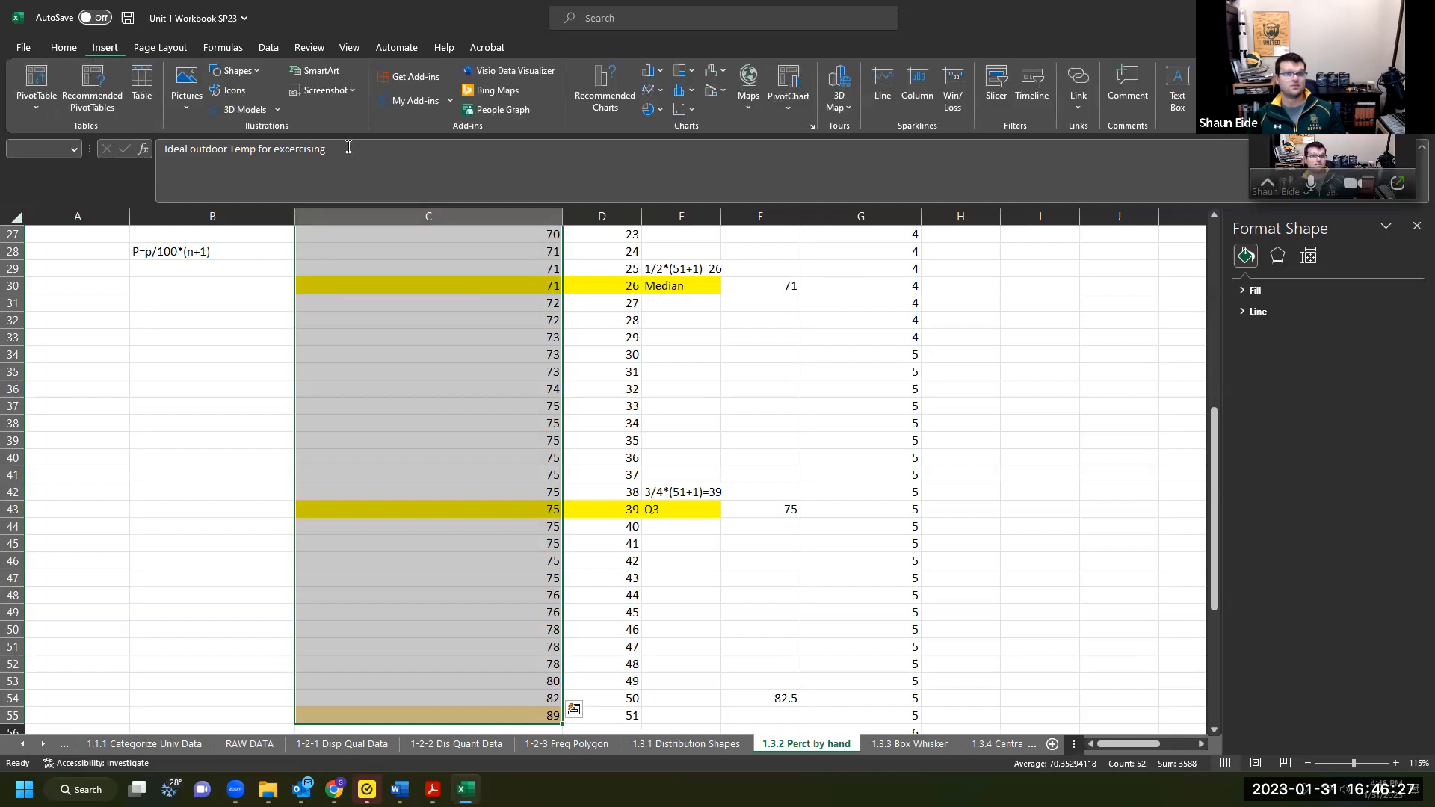
{"action": "scroll", "coordinate": [505, 484], "scroll_direction": "up", "scroll_amount": 9}
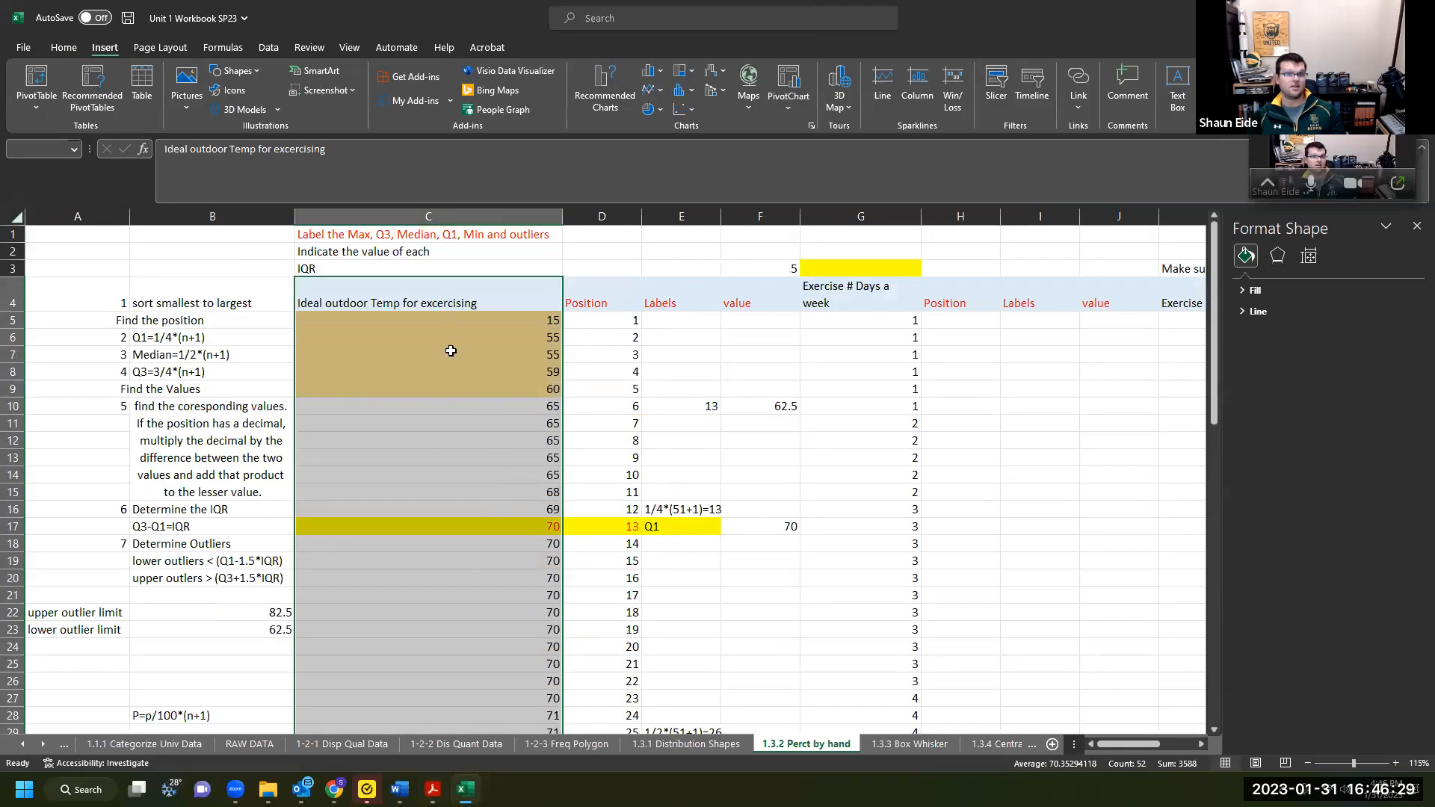
{"action": "left_click", "coordinate": [681, 90]}
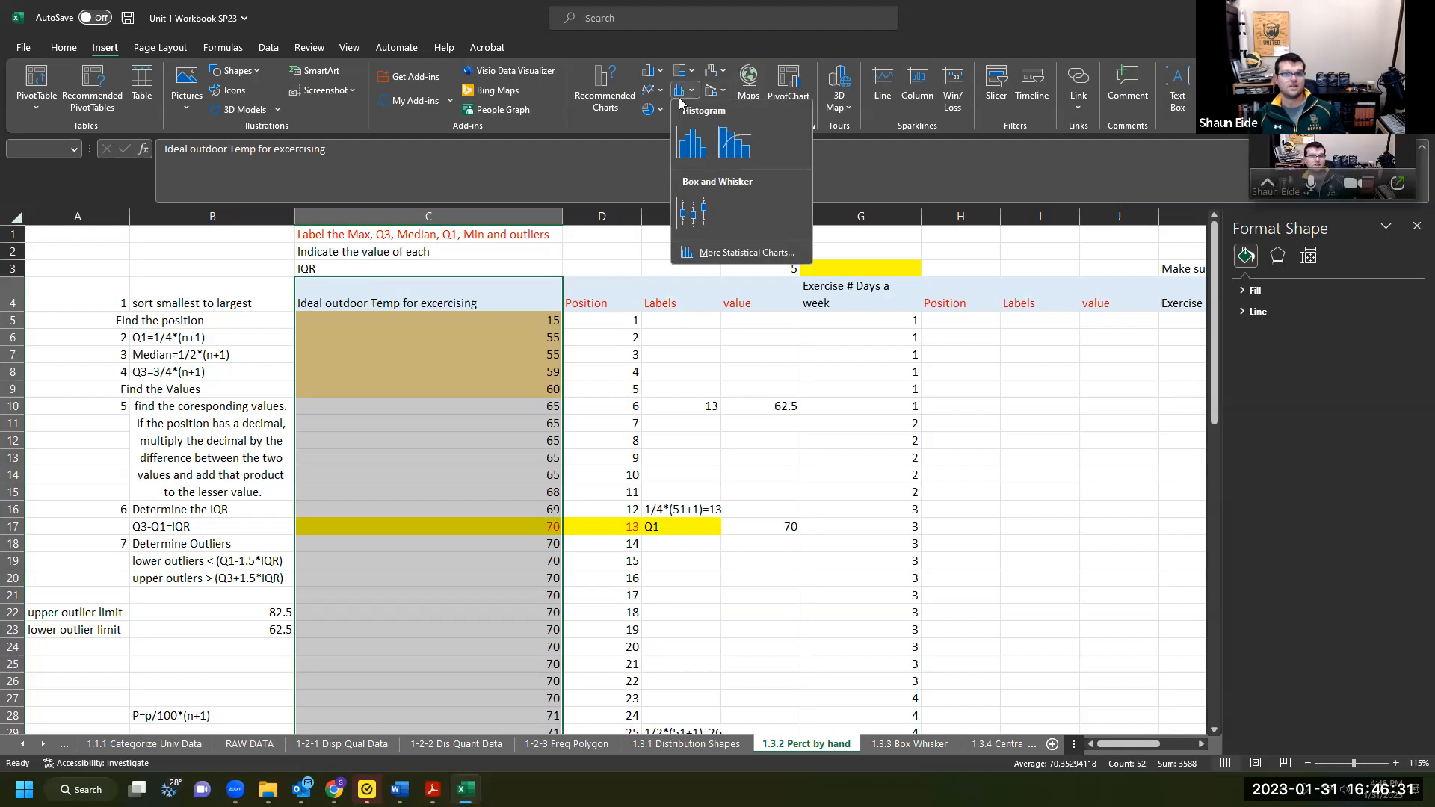
{"action": "left_click", "coordinate": [692, 212]}
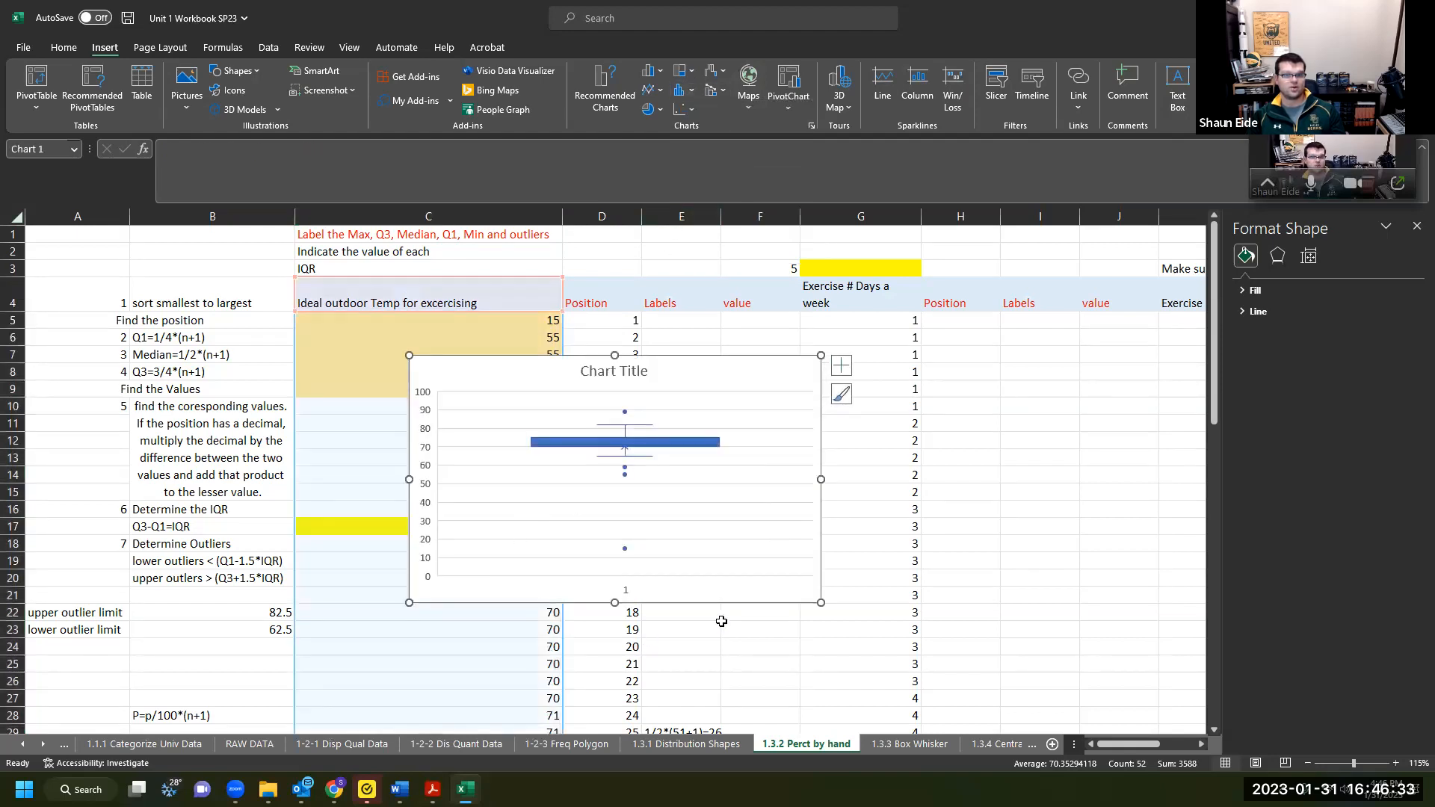
Make the box plot narrower and taller, and move it off the temperature data to beside the exercise-days column.
{"action": "left_click_drag", "start_coordinate": [820, 479], "coordinate": [594, 471]}
{"action": "left_click_drag", "start_coordinate": [505, 603], "coordinate": [494, 689]}
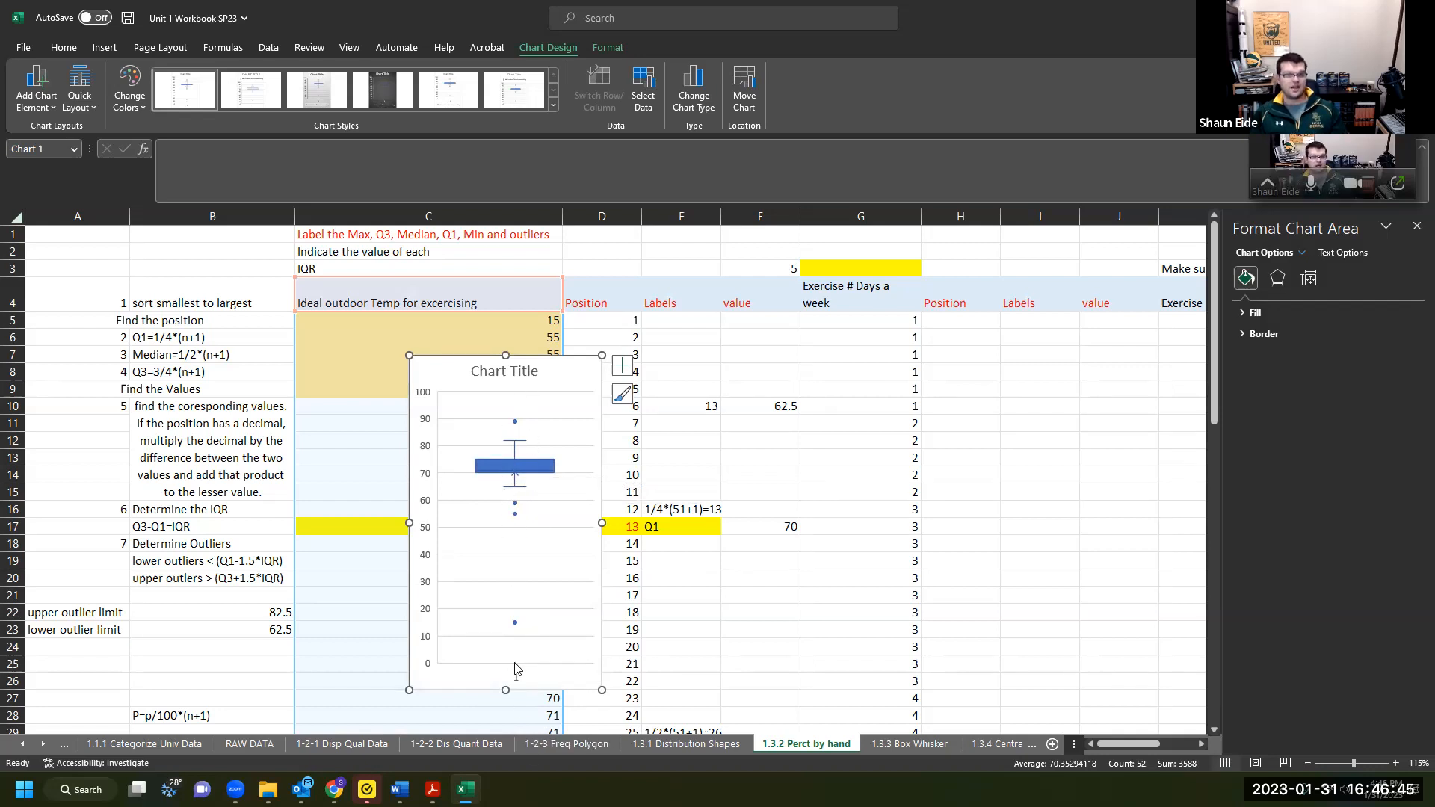
{"action": "left_click_drag", "start_coordinate": [570, 362], "coordinate": [1007, 392]}
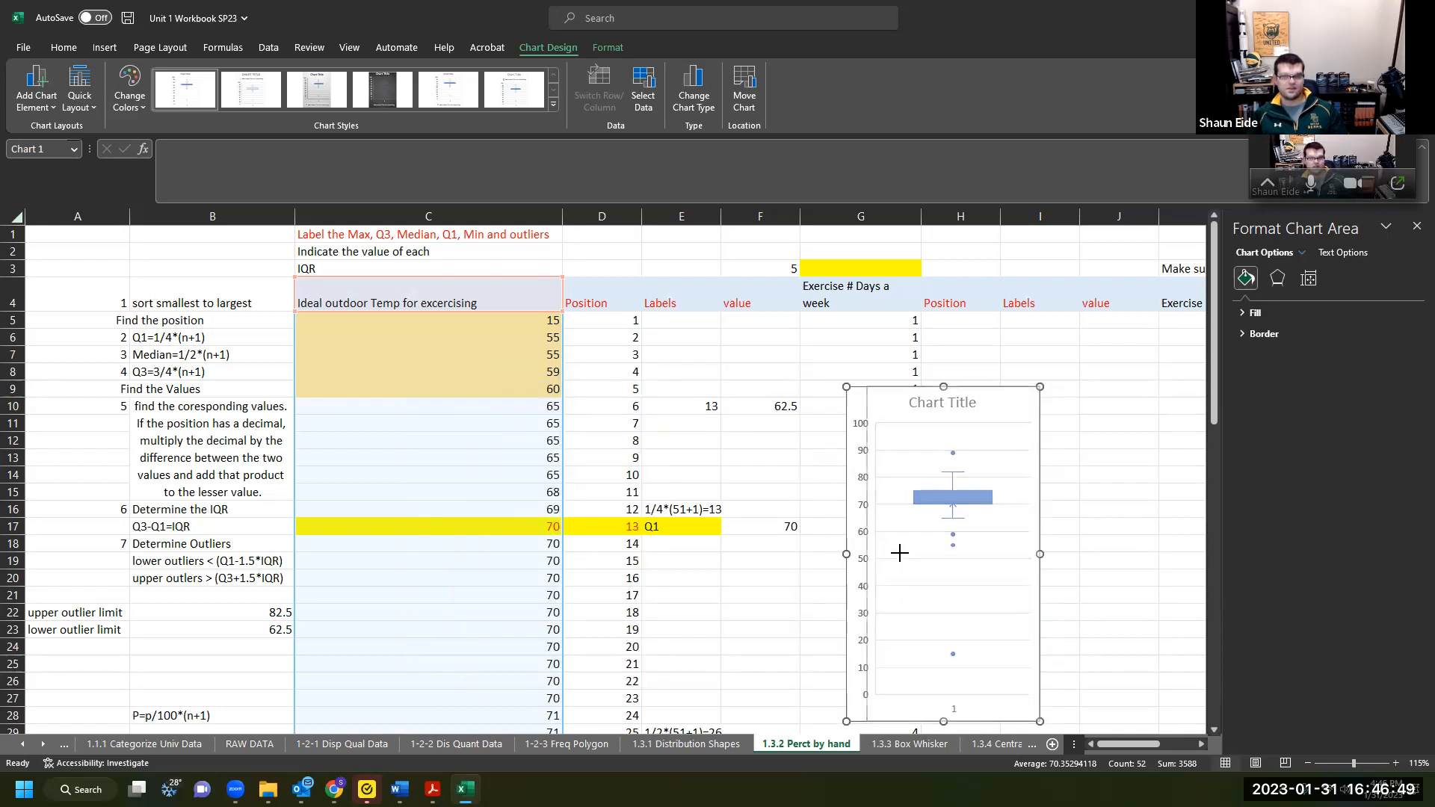
{"action": "left_click_drag", "start_coordinate": [899, 553], "coordinate": [909, 553]}
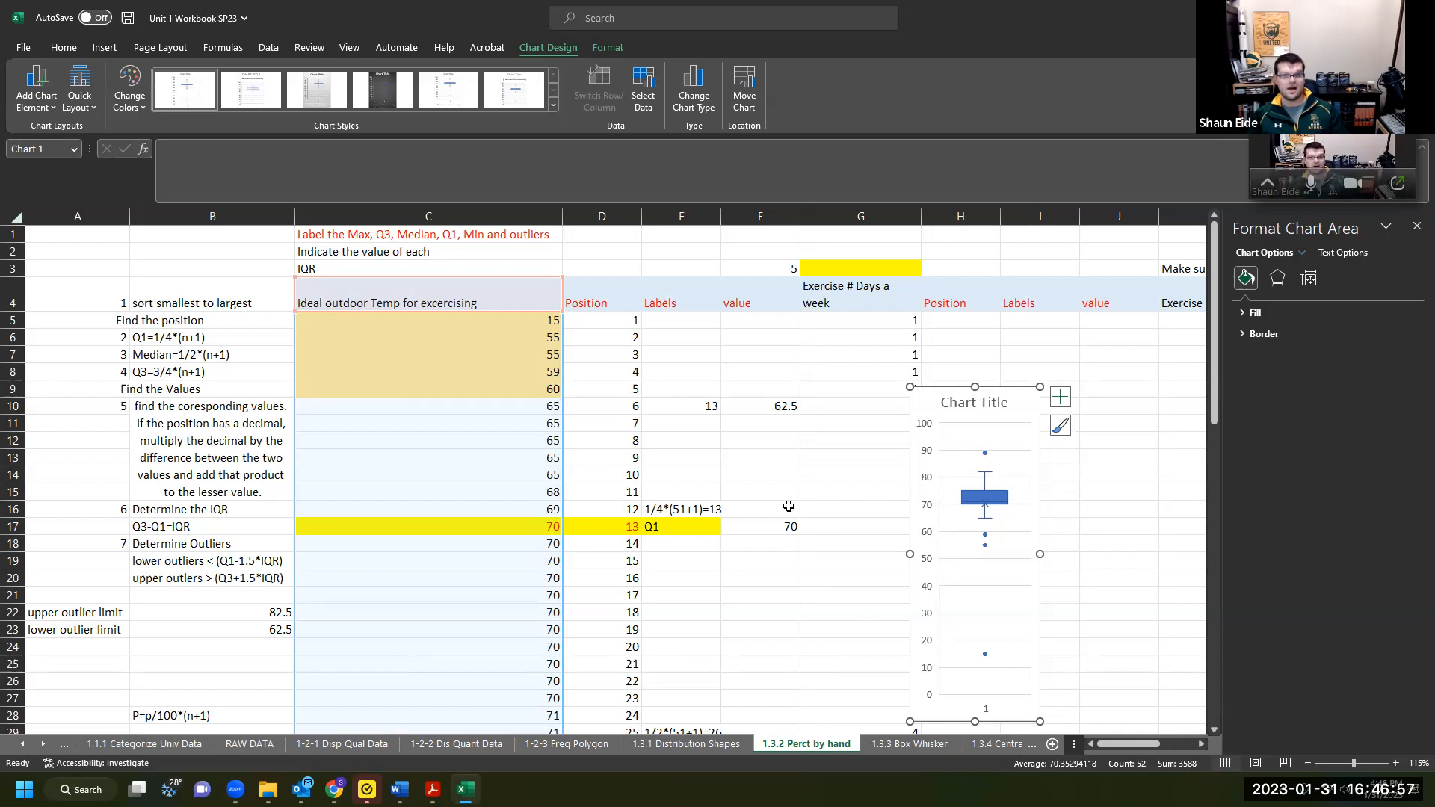
Match the box plot's lower outlier points with the lowest temperatures in column C.
{"action": "mouse_move", "coordinate": [984, 539]}
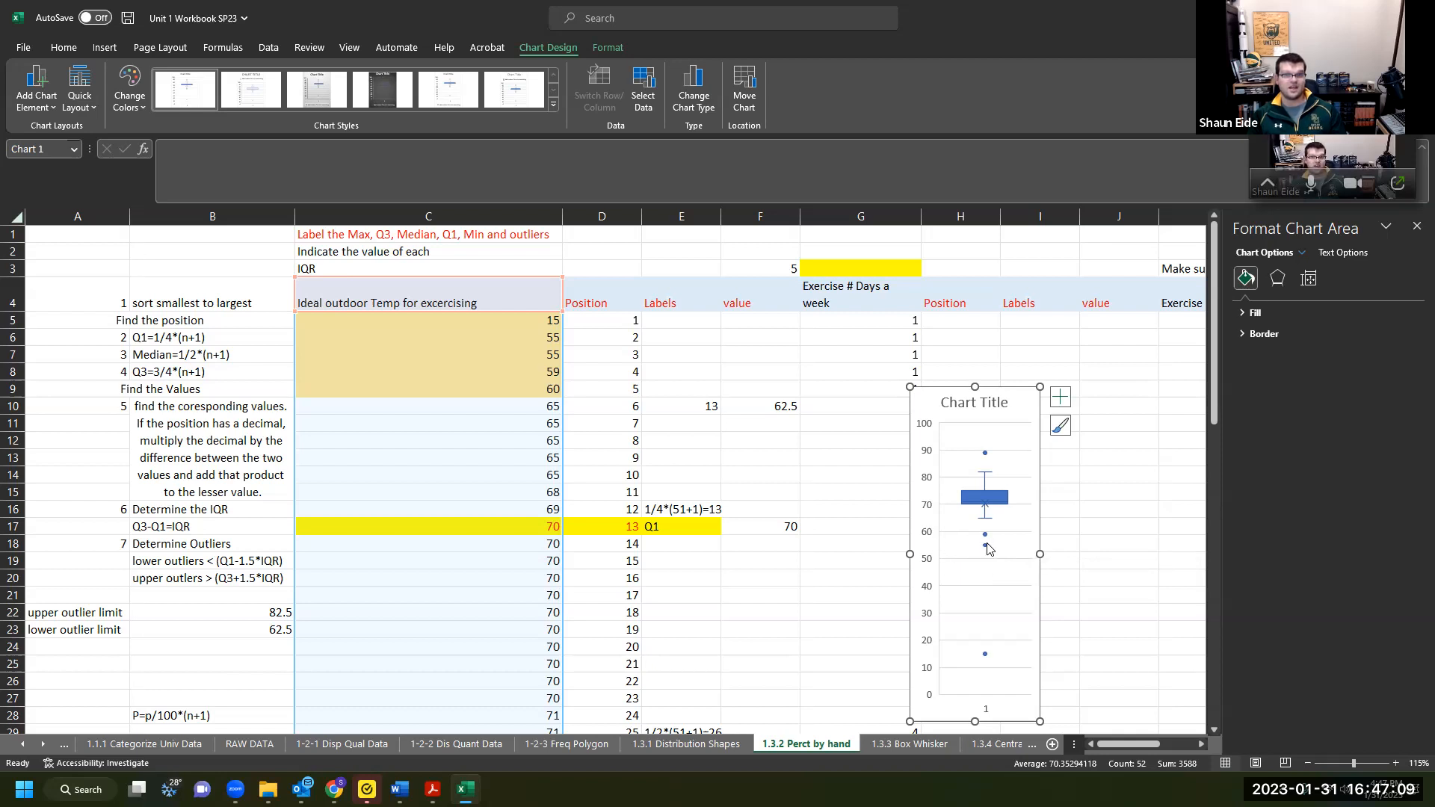
{"action": "left_click", "coordinate": [551, 370]}
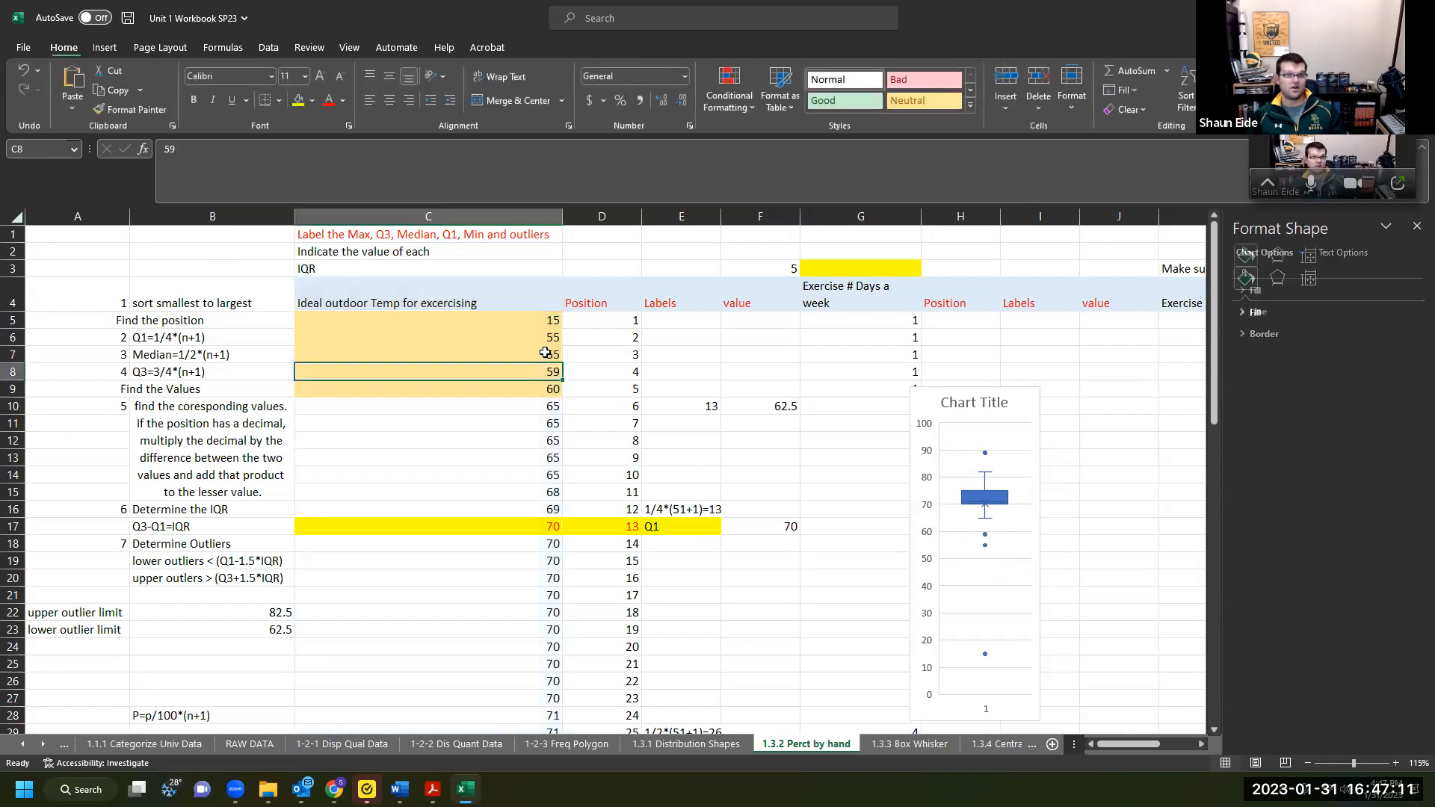
{"action": "left_click_drag", "start_coordinate": [550, 355], "coordinate": [551, 337]}
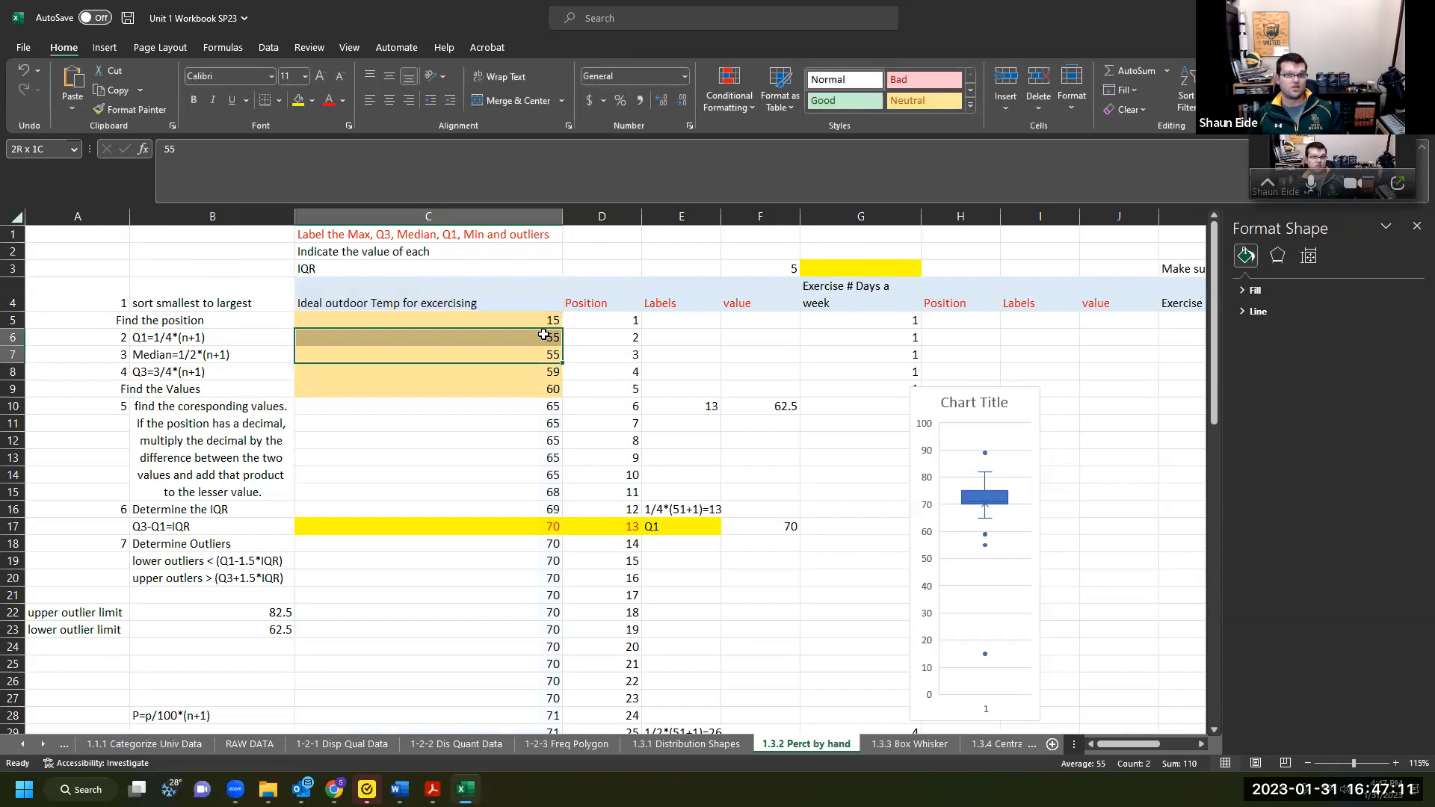
{"action": "left_click", "coordinate": [984, 538]}
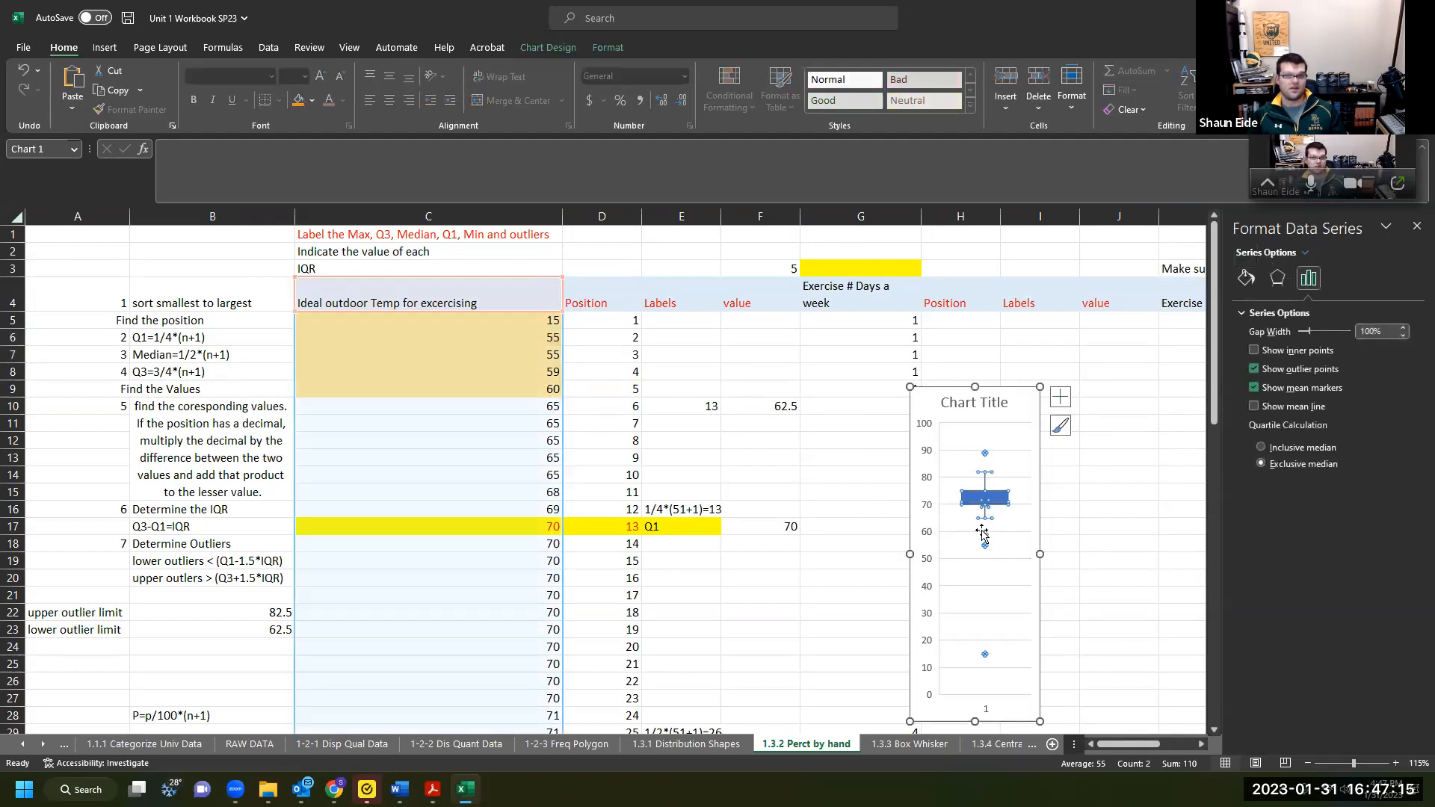
{"action": "left_click", "coordinate": [531, 372]}
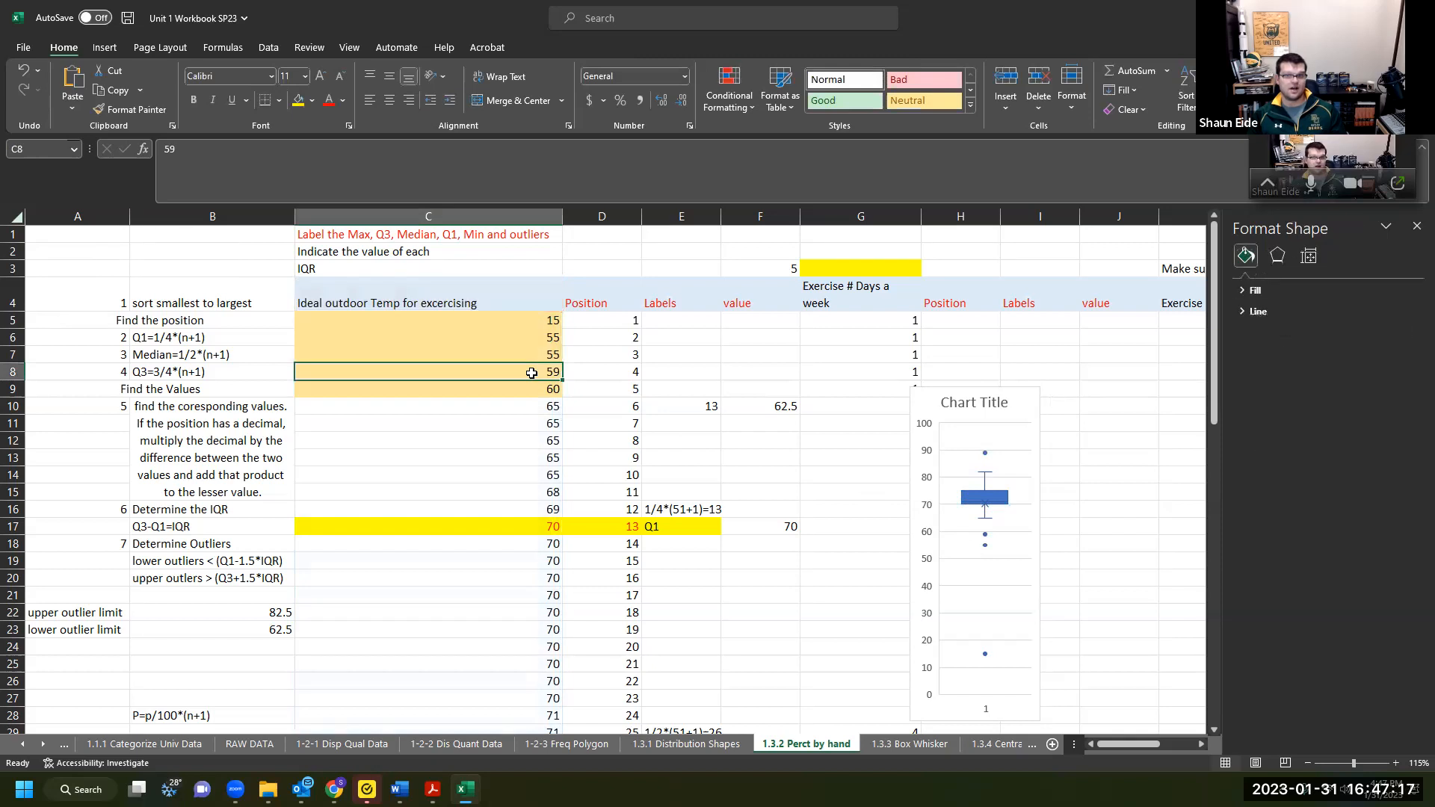
{"action": "left_click", "coordinate": [535, 321]}
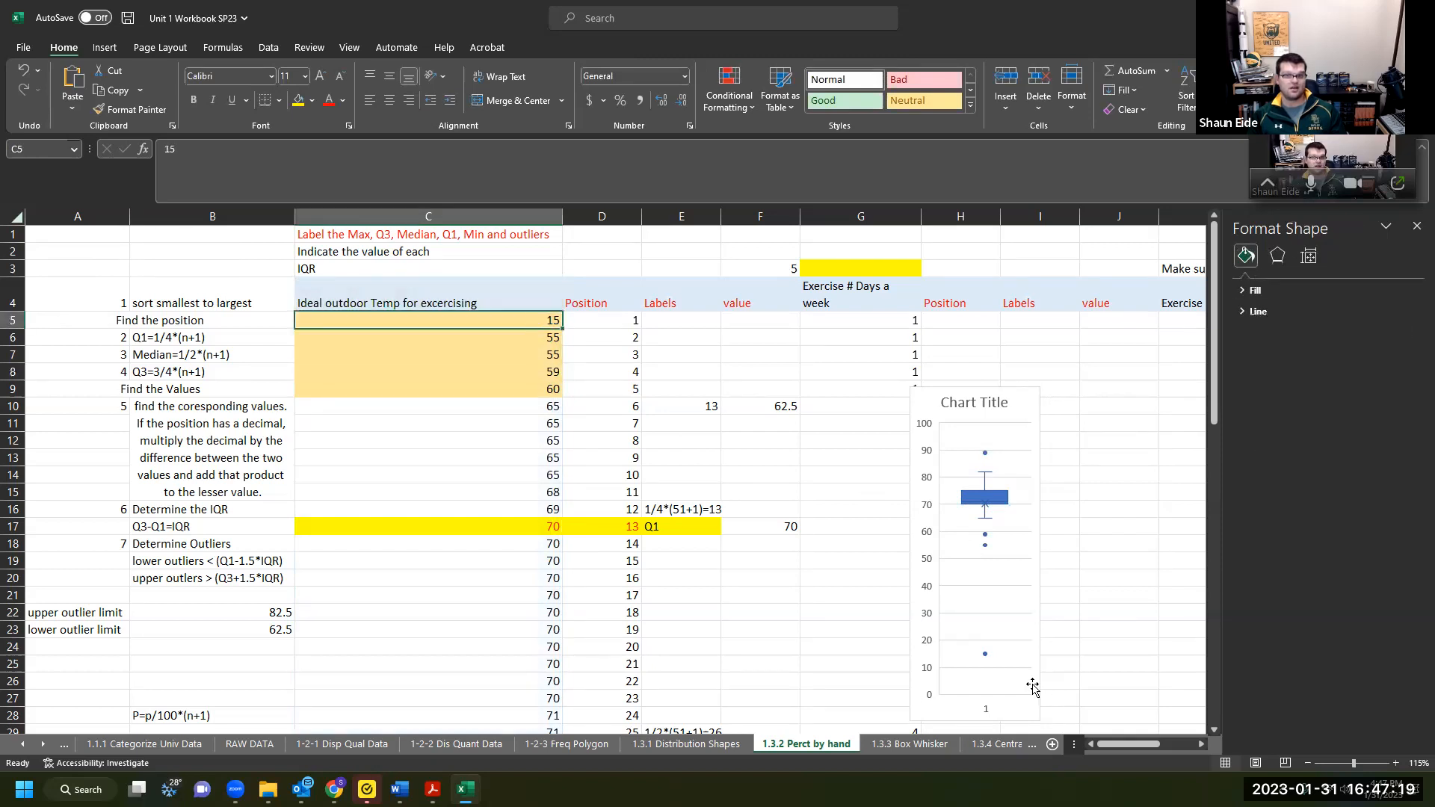
Match the upper outlier point with the highest temperature in C55, and review the low temperatures highlighted in C5:C9.
{"action": "left_click", "coordinate": [984, 456]}
{"action": "scroll", "coordinate": [647, 450], "scroll_direction": "down", "scroll_amount": 20}
{"action": "scroll", "coordinate": [503, 535], "scroll_direction": "up", "scroll_amount": 15}
{"action": "left_click_drag", "start_coordinate": [557, 462], "coordinate": [599, 464]}
{"action": "scroll", "coordinate": [718, 508], "scroll_direction": "up", "scroll_amount": 14}
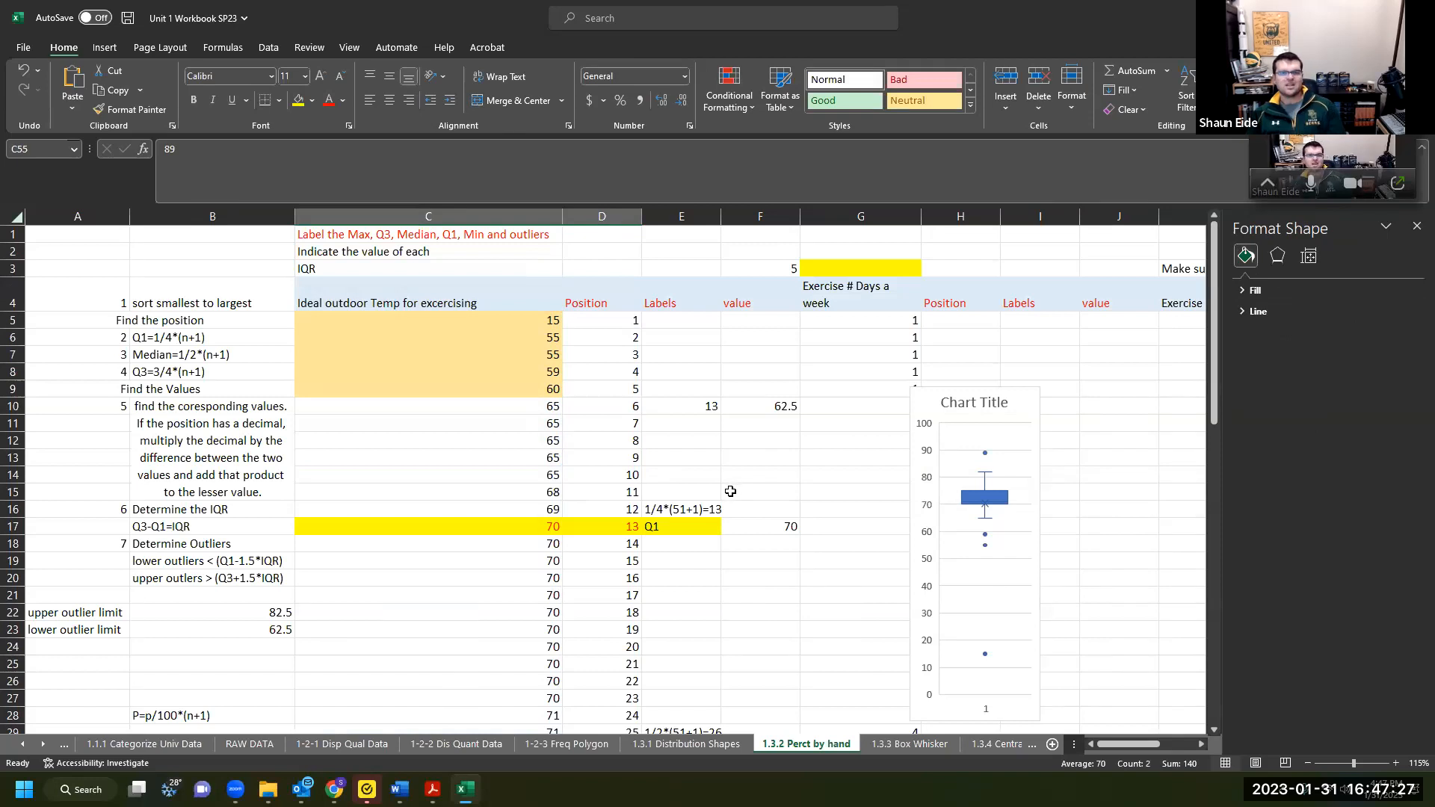
{"action": "left_click", "coordinate": [734, 489]}
{"action": "left_click", "coordinate": [514, 387]}
{"action": "left_click_drag", "start_coordinate": [514, 387], "coordinate": [519, 319]}
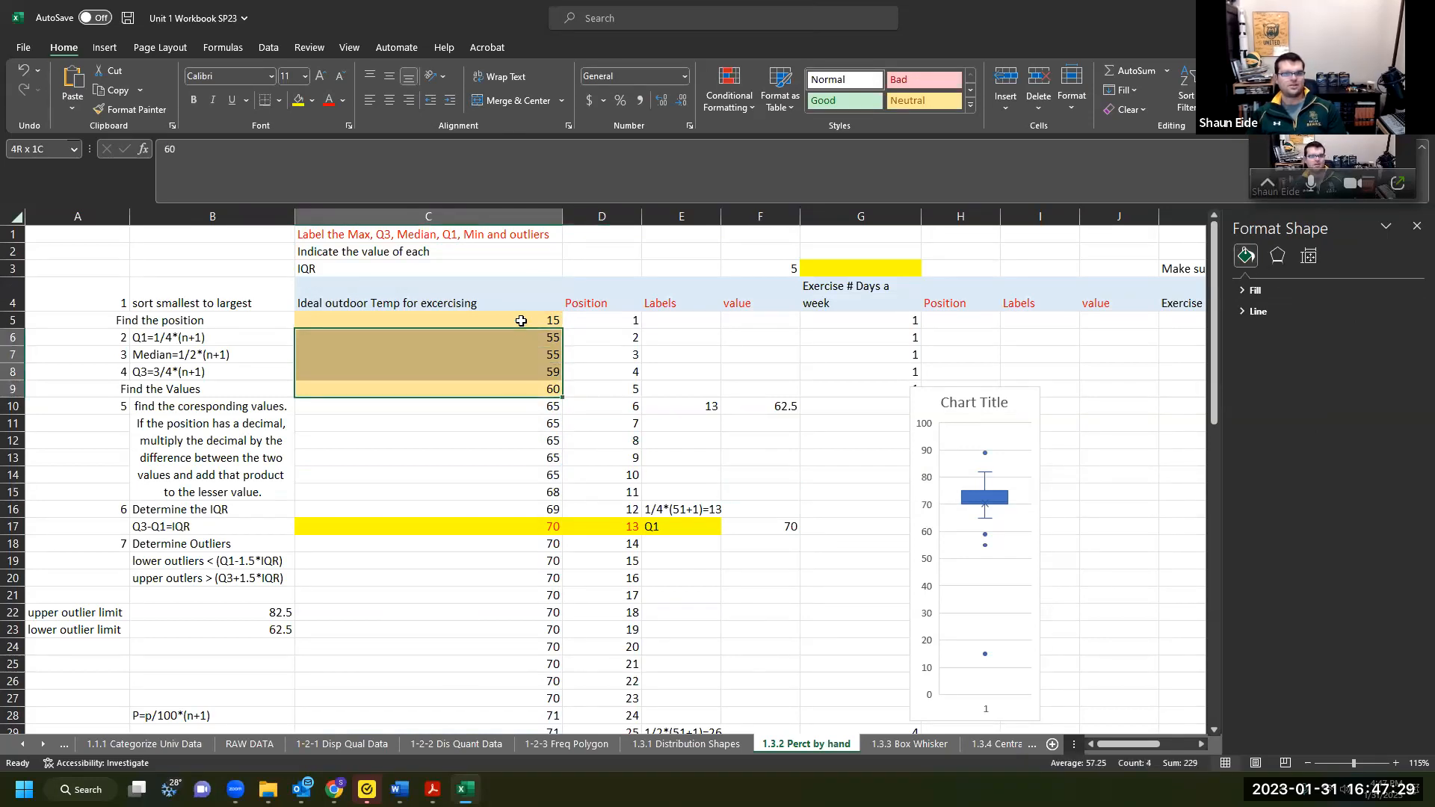
Title the box plot "Ideal Temp for exercising" and move it beside the Labels column, just below the header row.
{"action": "mouse_move", "coordinate": [944, 400]}
{"action": "left_mouse_down"}
{"action": "mouse_move", "coordinate": [807, 356]}
{"action": "mouse_move", "coordinate": [919, 367]}
{"action": "left_mouse_up"}
{"action": "left_click", "coordinate": [810, 354]}
{"action": "type", "text": "Ideal Te"}
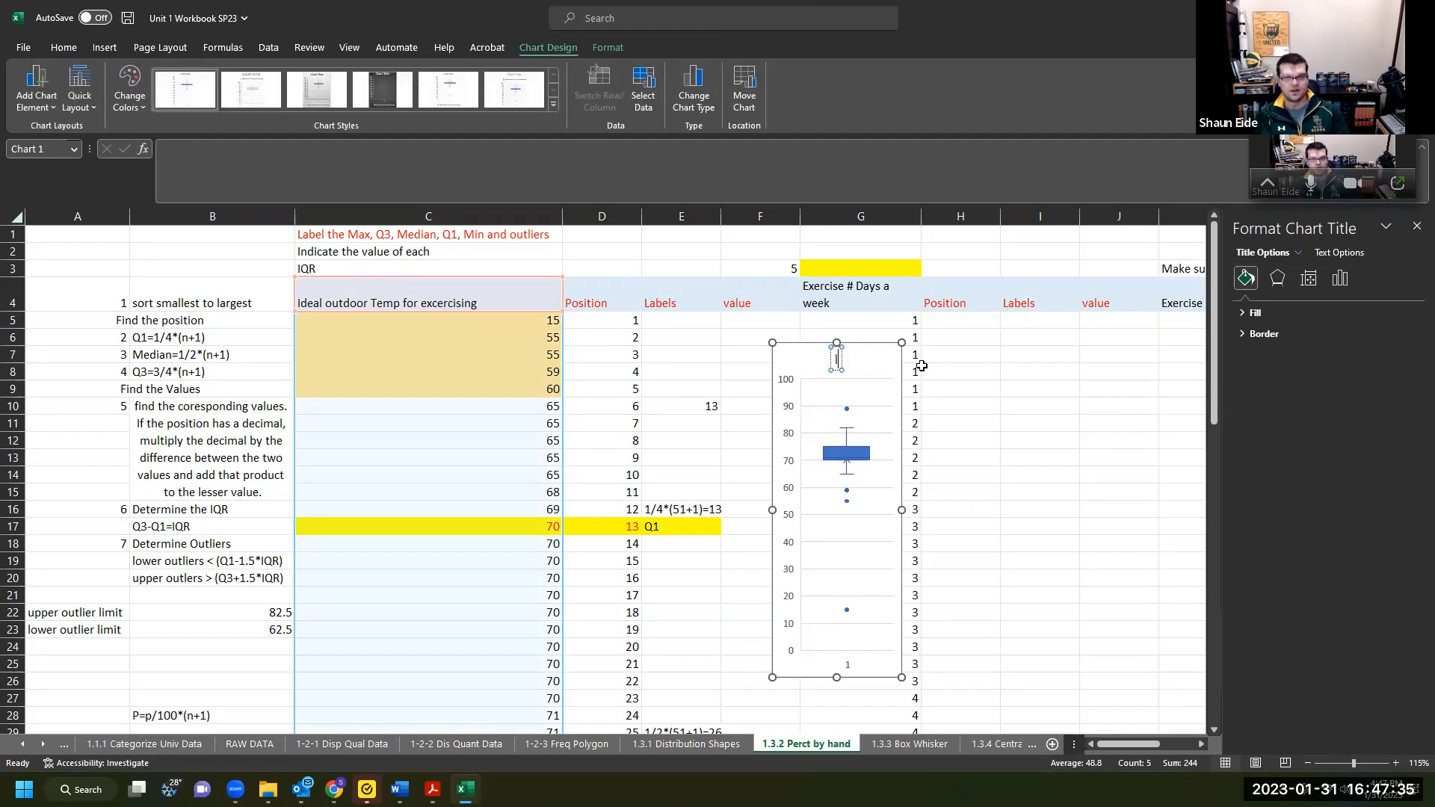
{"action": "type", "text": "mp"}
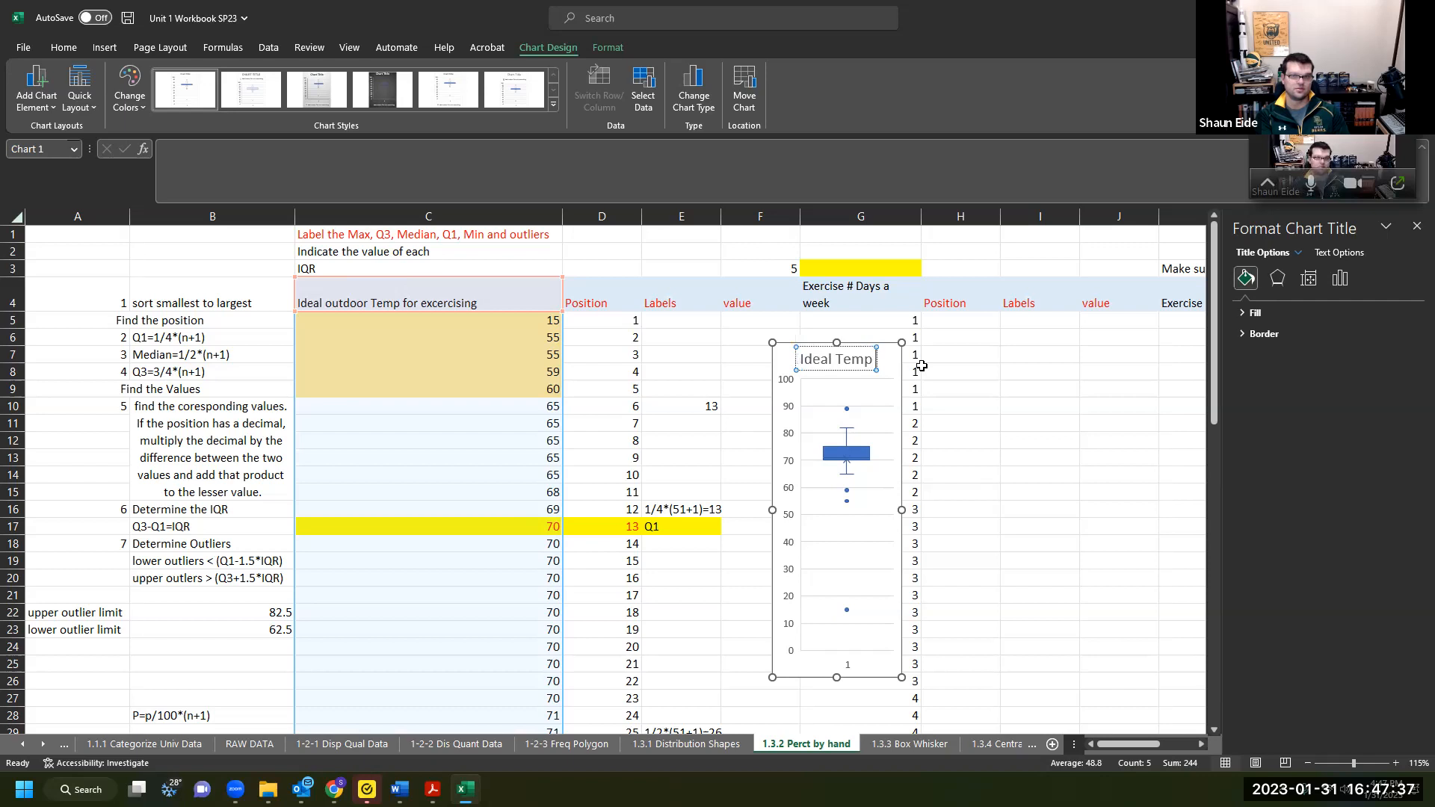
{"action": "type", "text": " for exercising"}
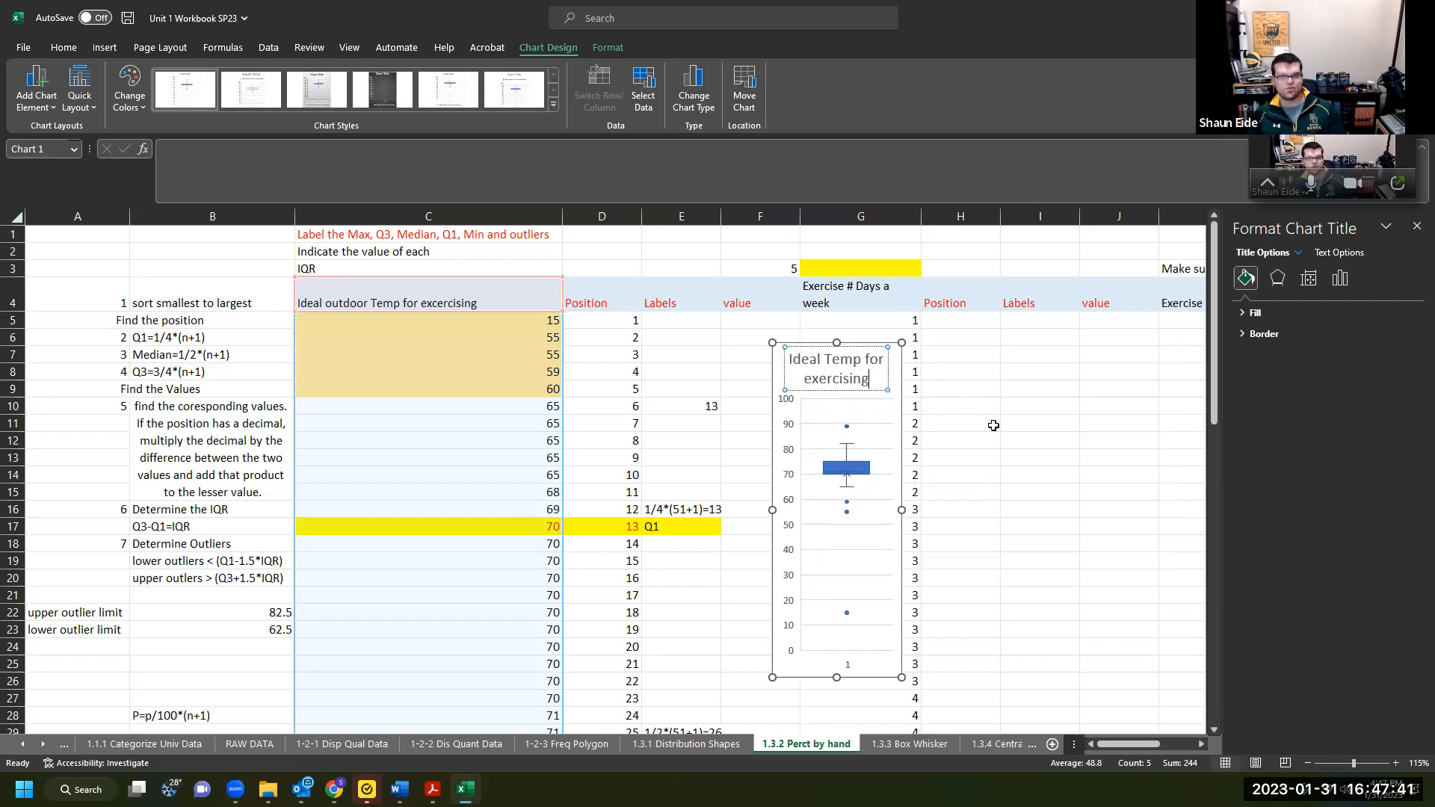
{"action": "left_click", "coordinate": [781, 383]}
{"action": "left_click_drag", "start_coordinate": [781, 383], "coordinate": [743, 346]}
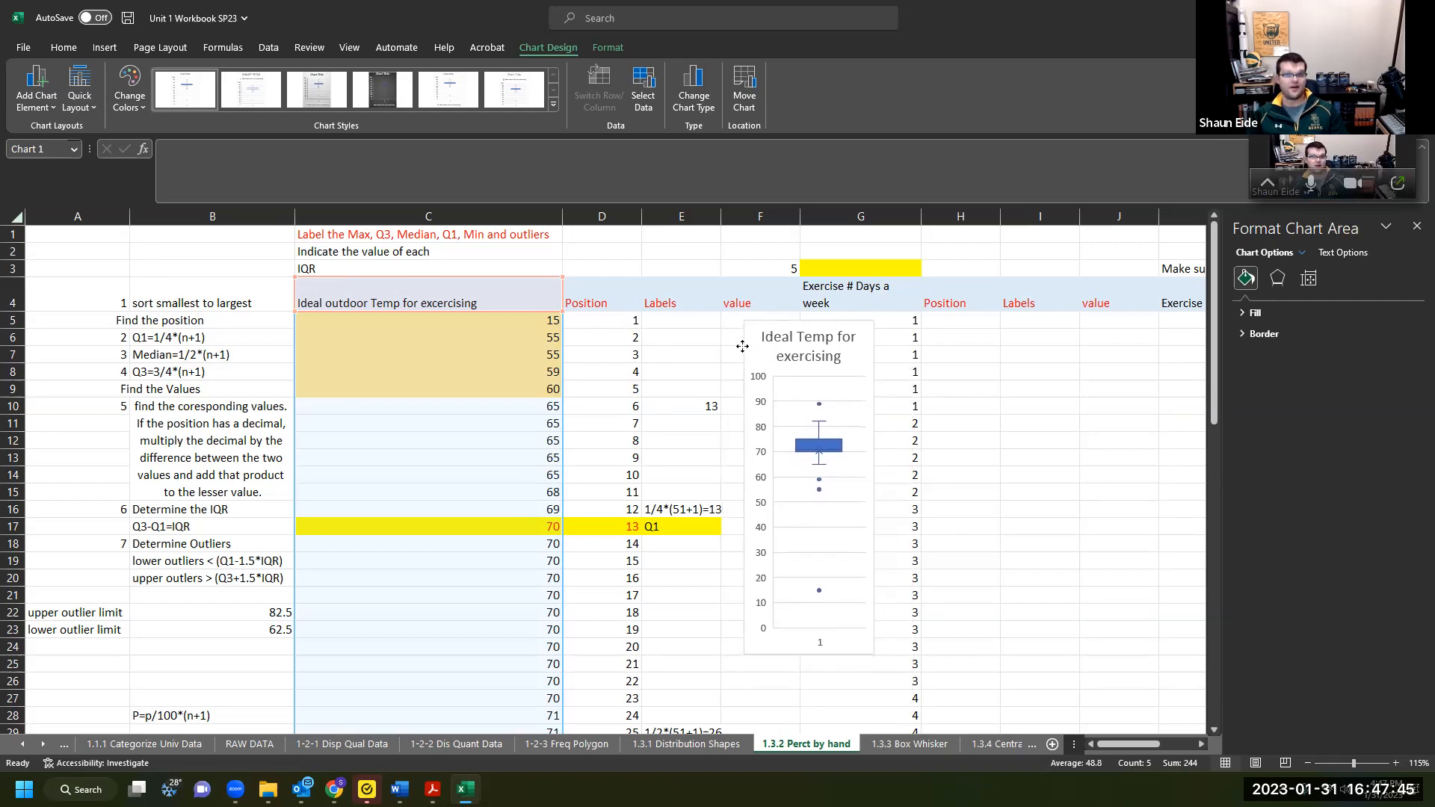
{"action": "left_click", "coordinate": [679, 611]}
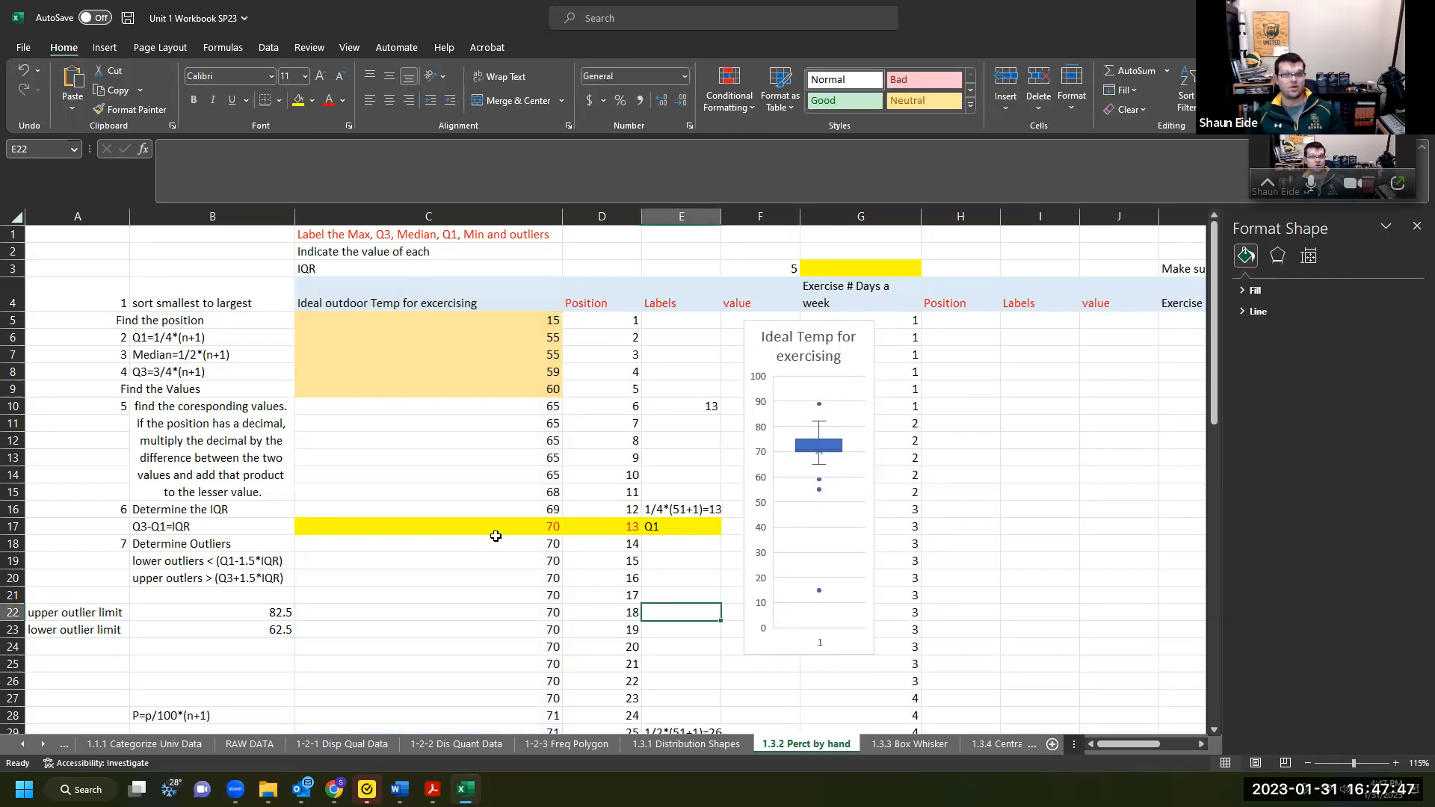
Review the IQR and outlier rules in column B, and clear the outlier limit values in B21:B25.
{"action": "left_click", "coordinate": [564, 528]}
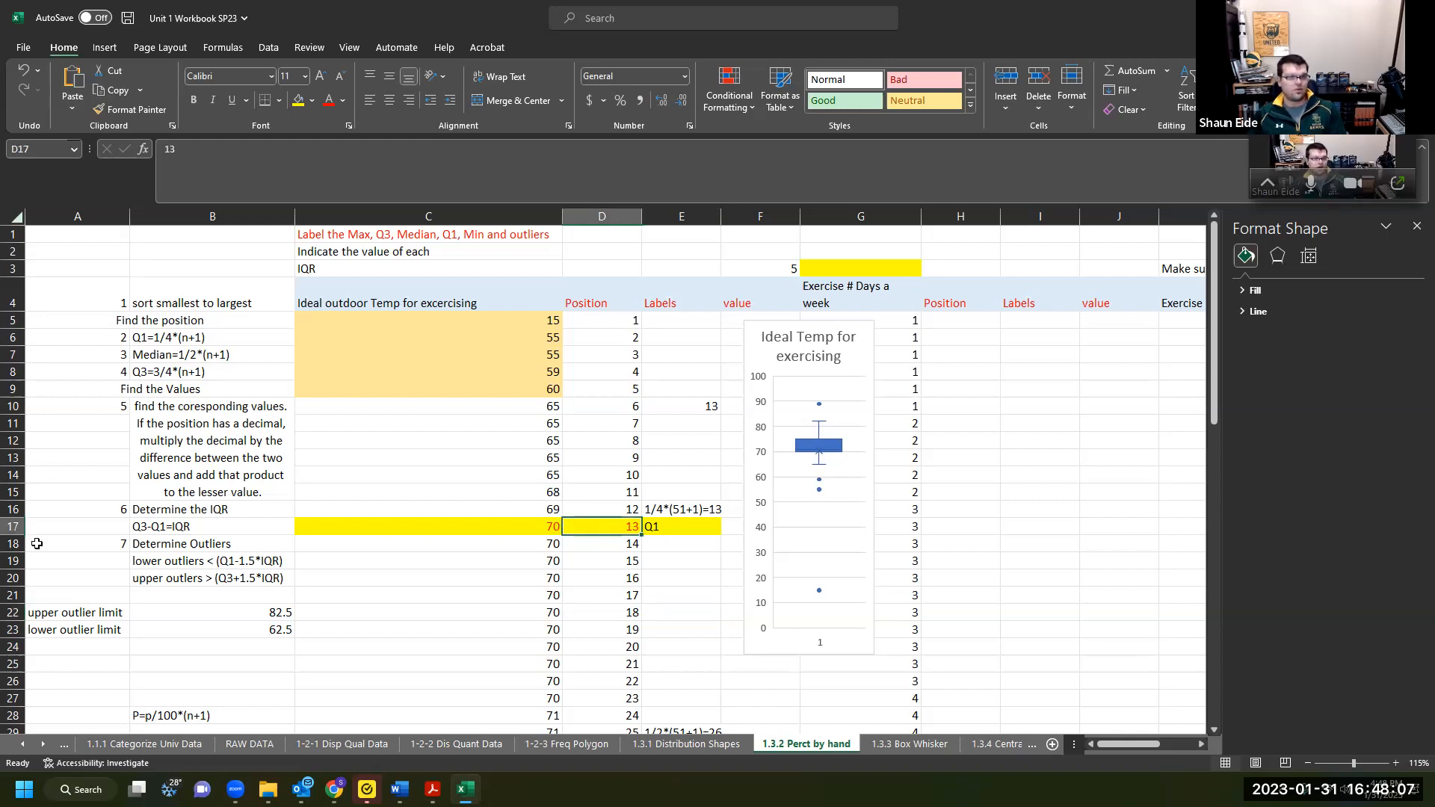
{"action": "left_click", "coordinate": [200, 516]}
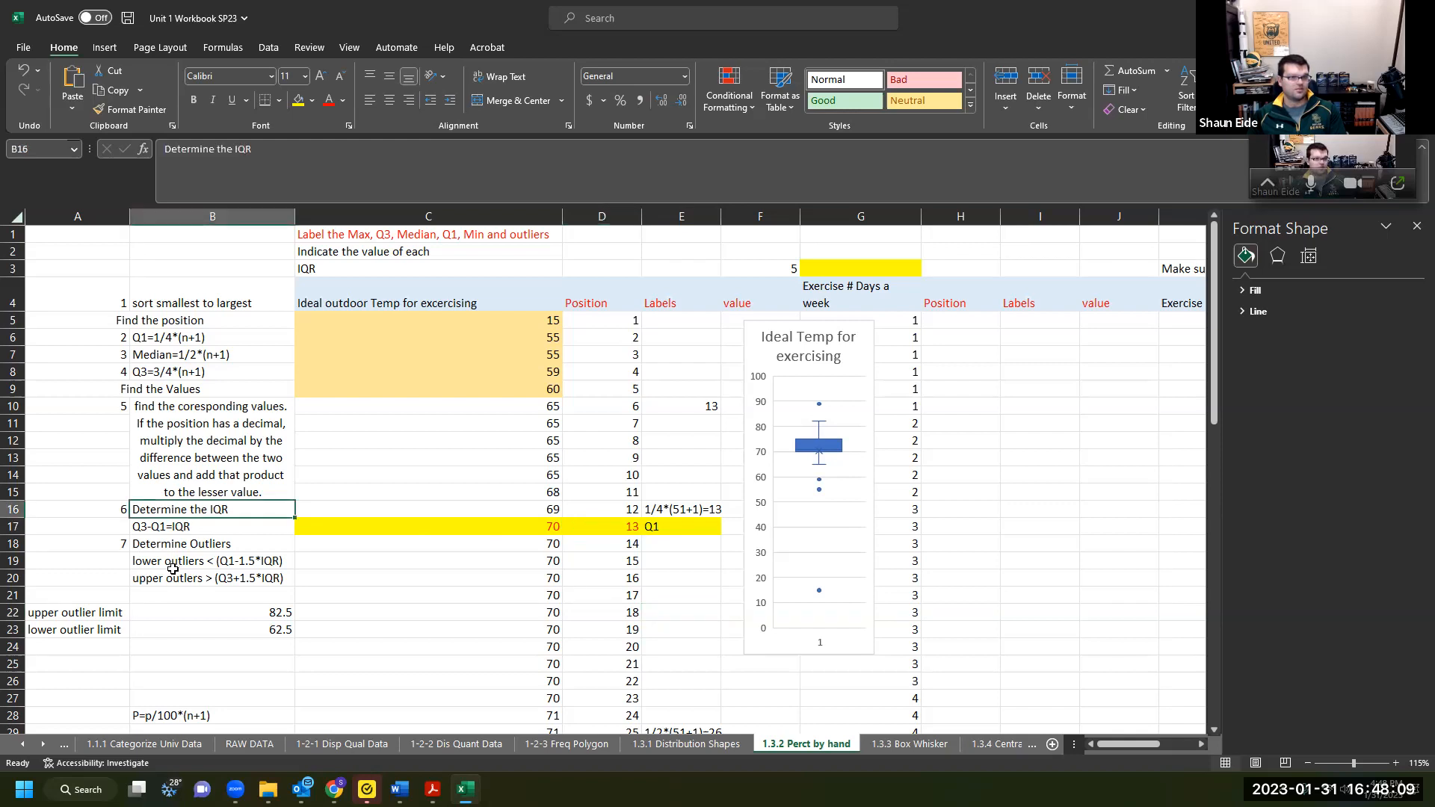
{"action": "left_click_drag", "start_coordinate": [188, 556], "coordinate": [255, 574]}
{"action": "left_click_drag", "start_coordinate": [202, 513], "coordinate": [210, 663]}
{"action": "key", "text": "Delete"}
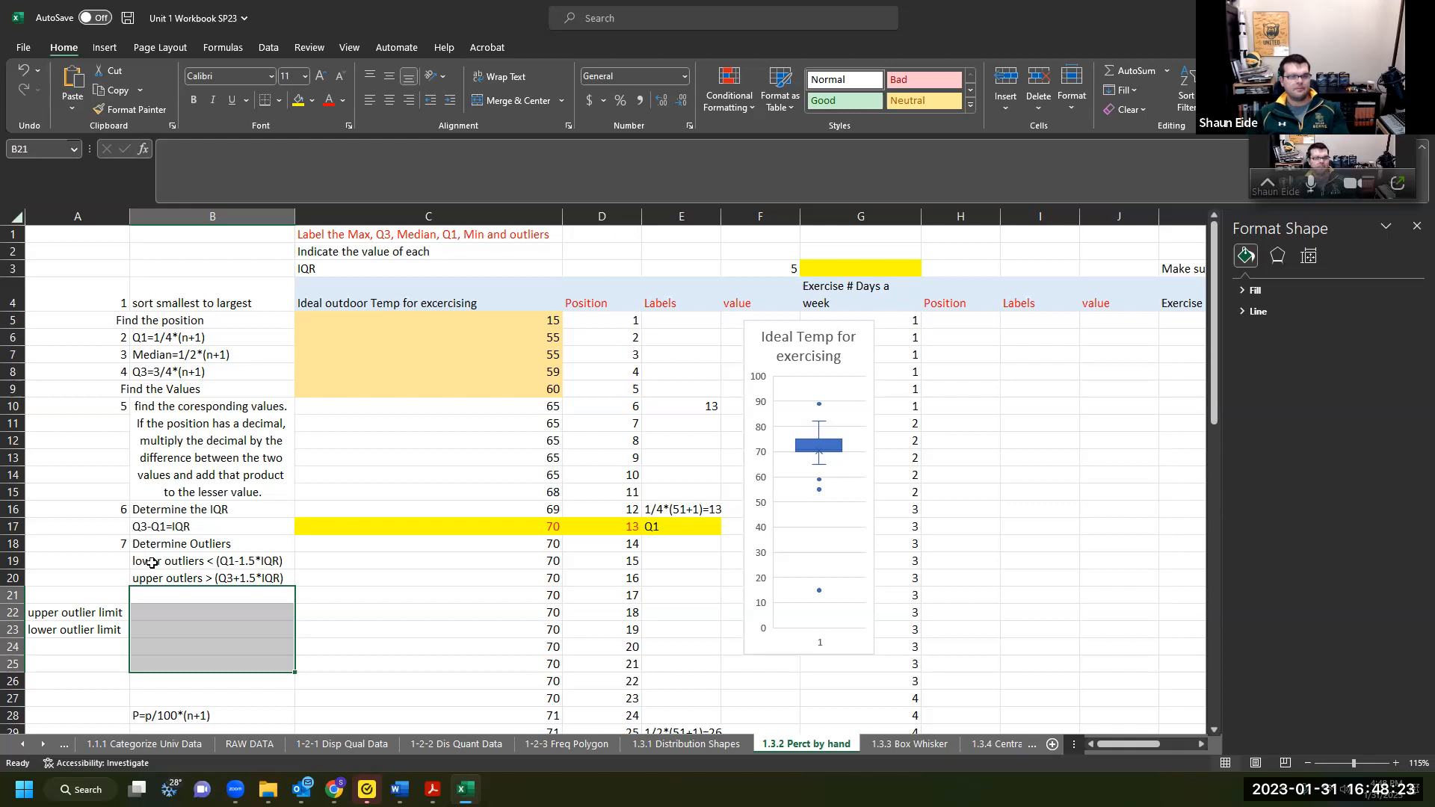
Review the IQR rule in column B along with the Q3 temperature in C43 and the Q1 temperature in C17.
{"action": "left_click", "coordinate": [194, 419]}
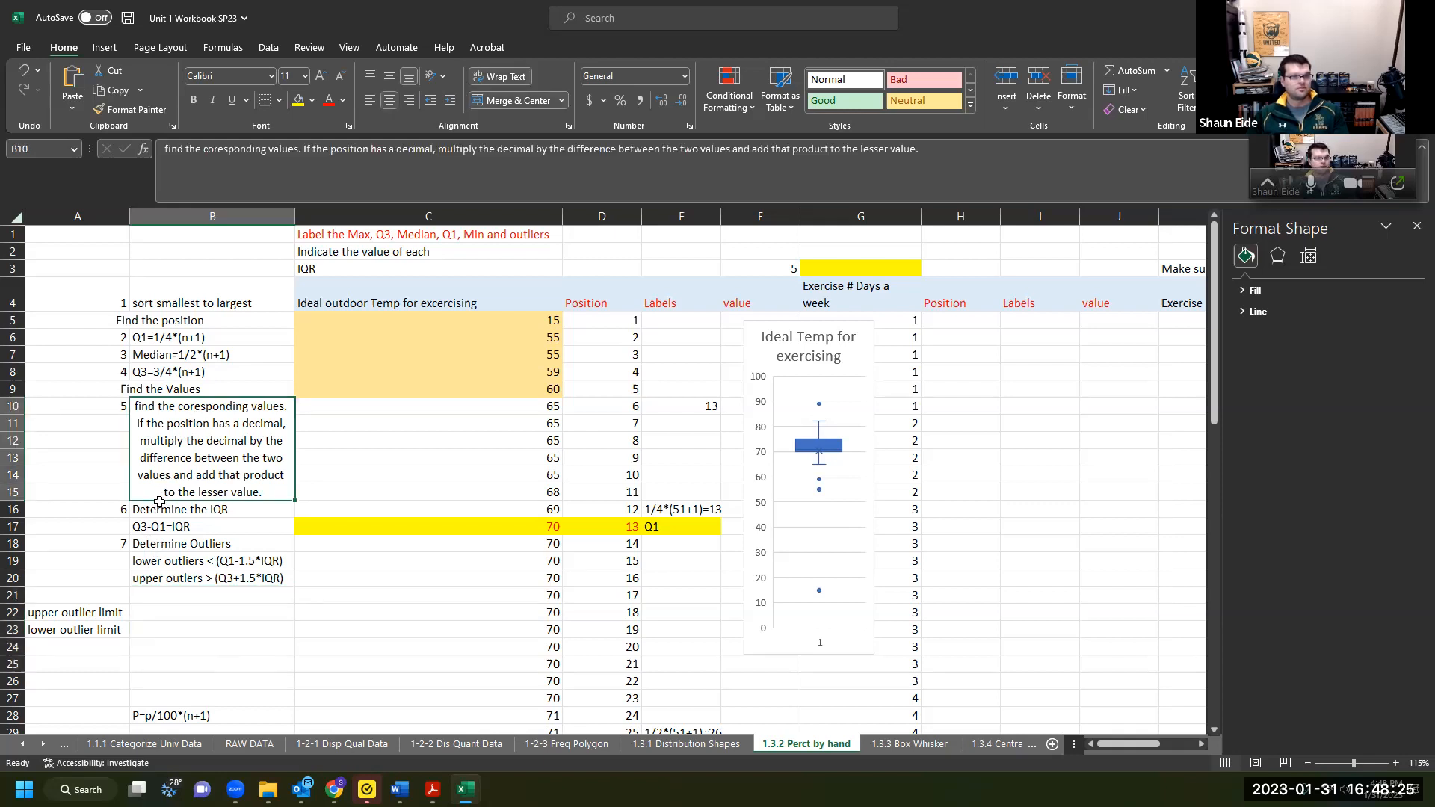
{"action": "left_click", "coordinate": [159, 529]}
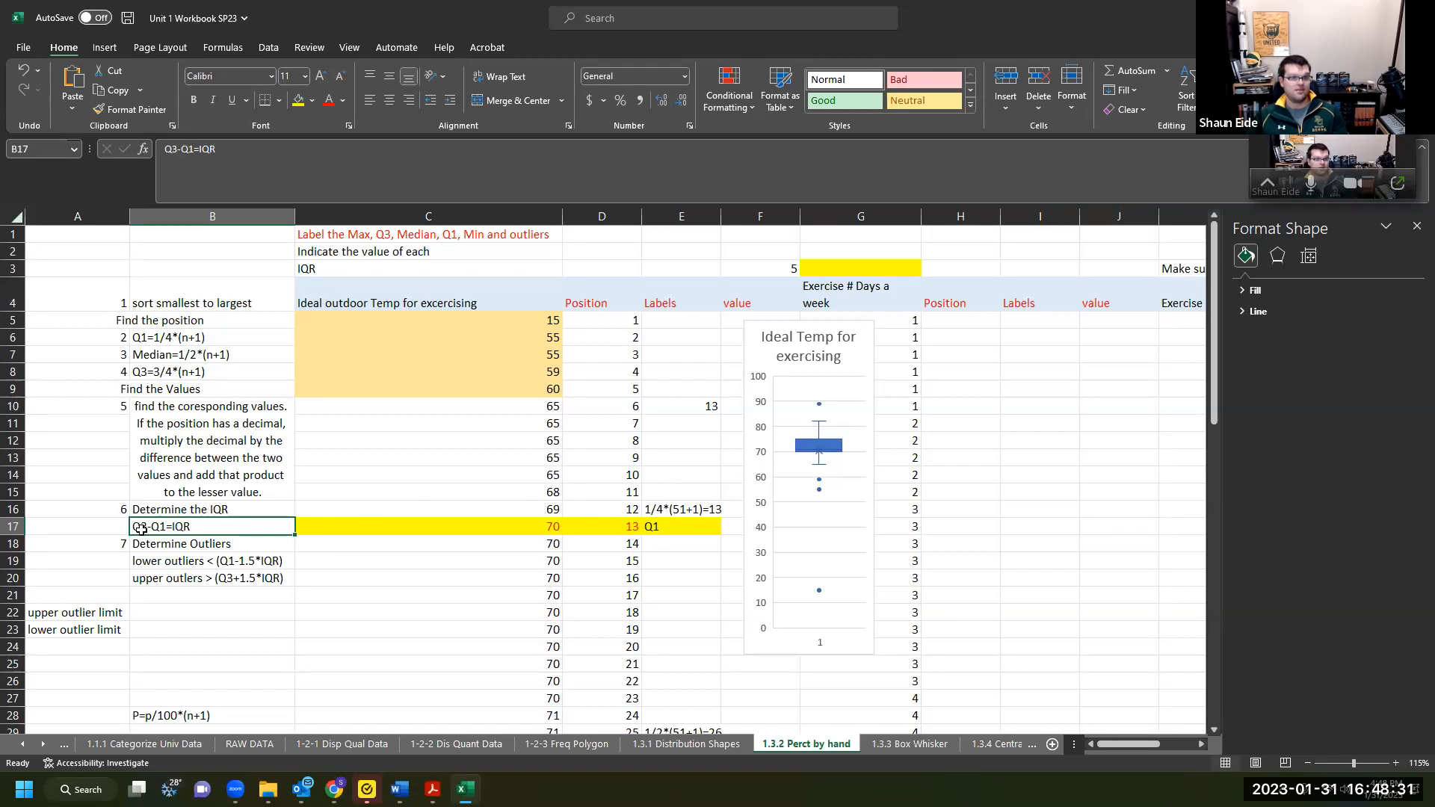
{"action": "scroll", "coordinate": [473, 471], "scroll_direction": "down", "scroll_amount": 10}
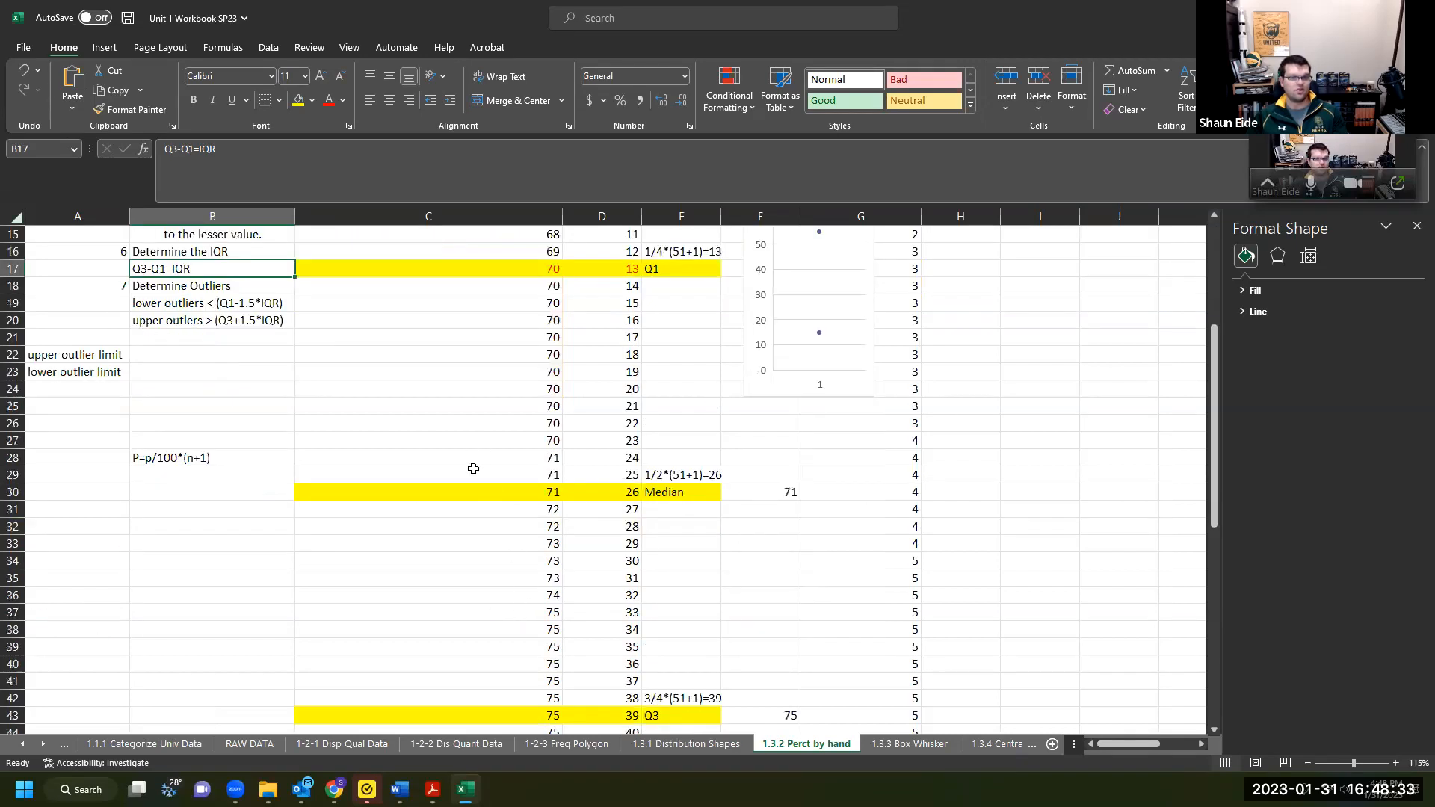
{"action": "scroll", "coordinate": [471, 523], "scroll_direction": "up", "scroll_amount": 2}
{"action": "left_click", "coordinate": [475, 553]}
{"action": "scroll", "coordinate": [478, 553], "scroll_direction": "up", "scroll_amount": 6}
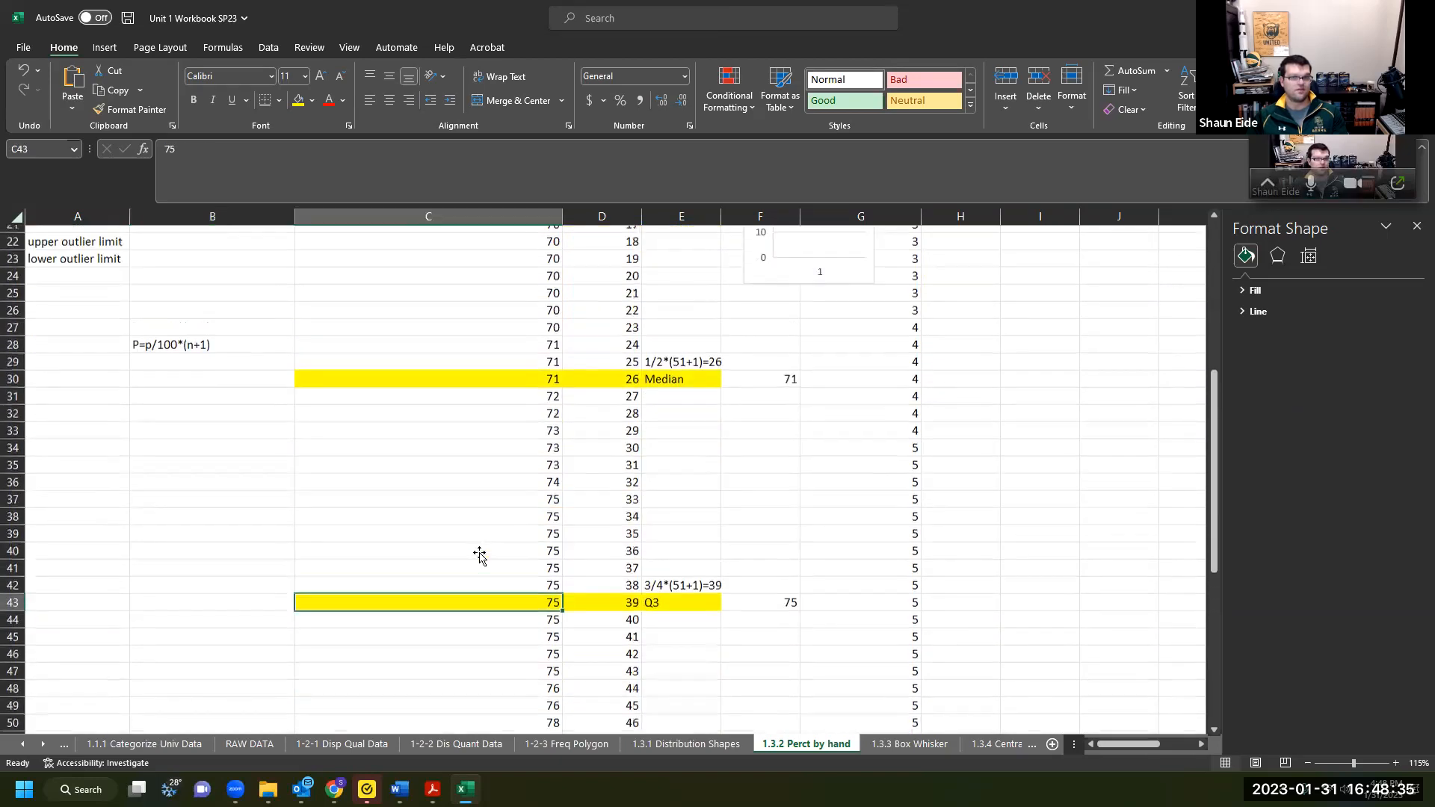
{"action": "left_click", "coordinate": [486, 425]}
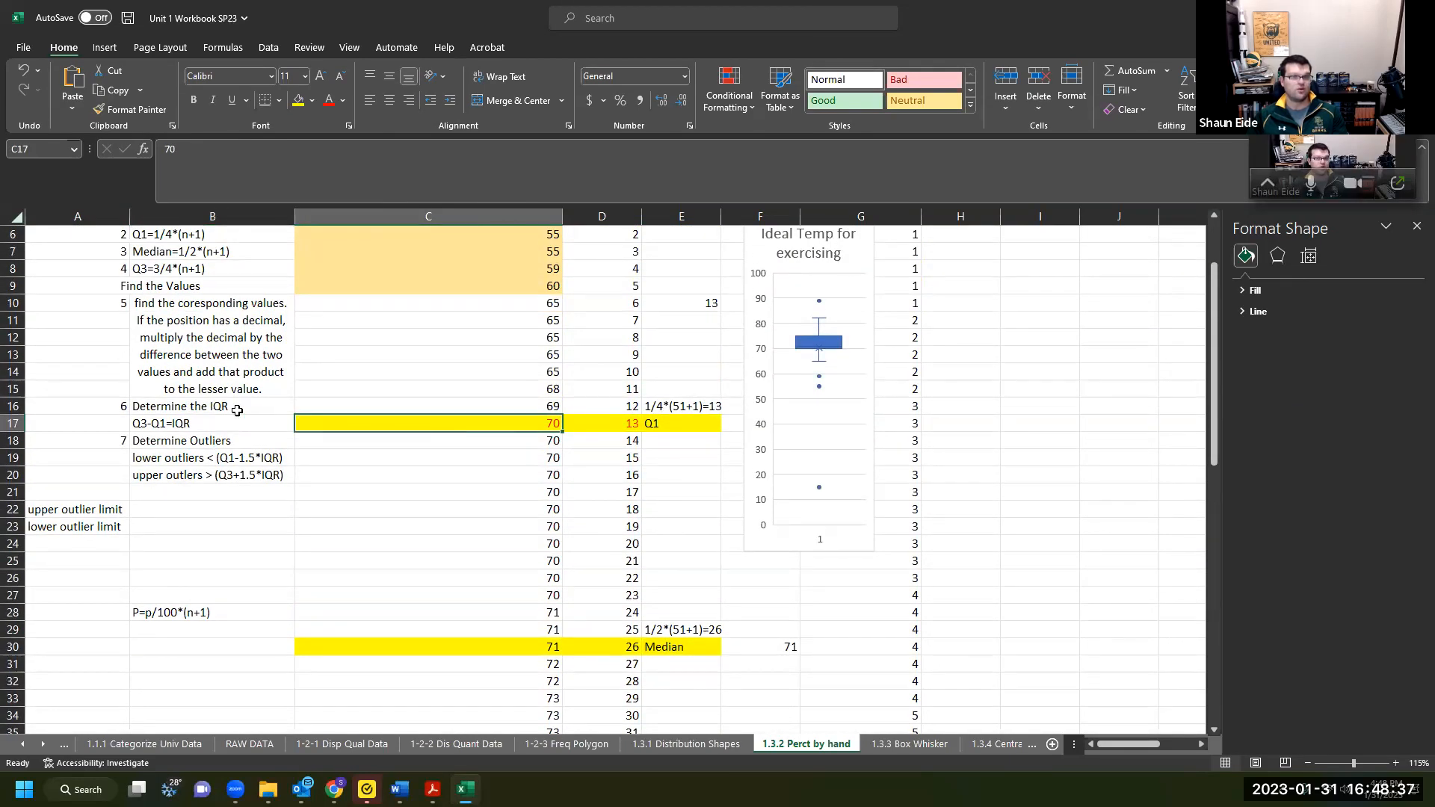
{"action": "scroll", "coordinate": [235, 411], "scroll_direction": "up", "scroll_amount": 2}
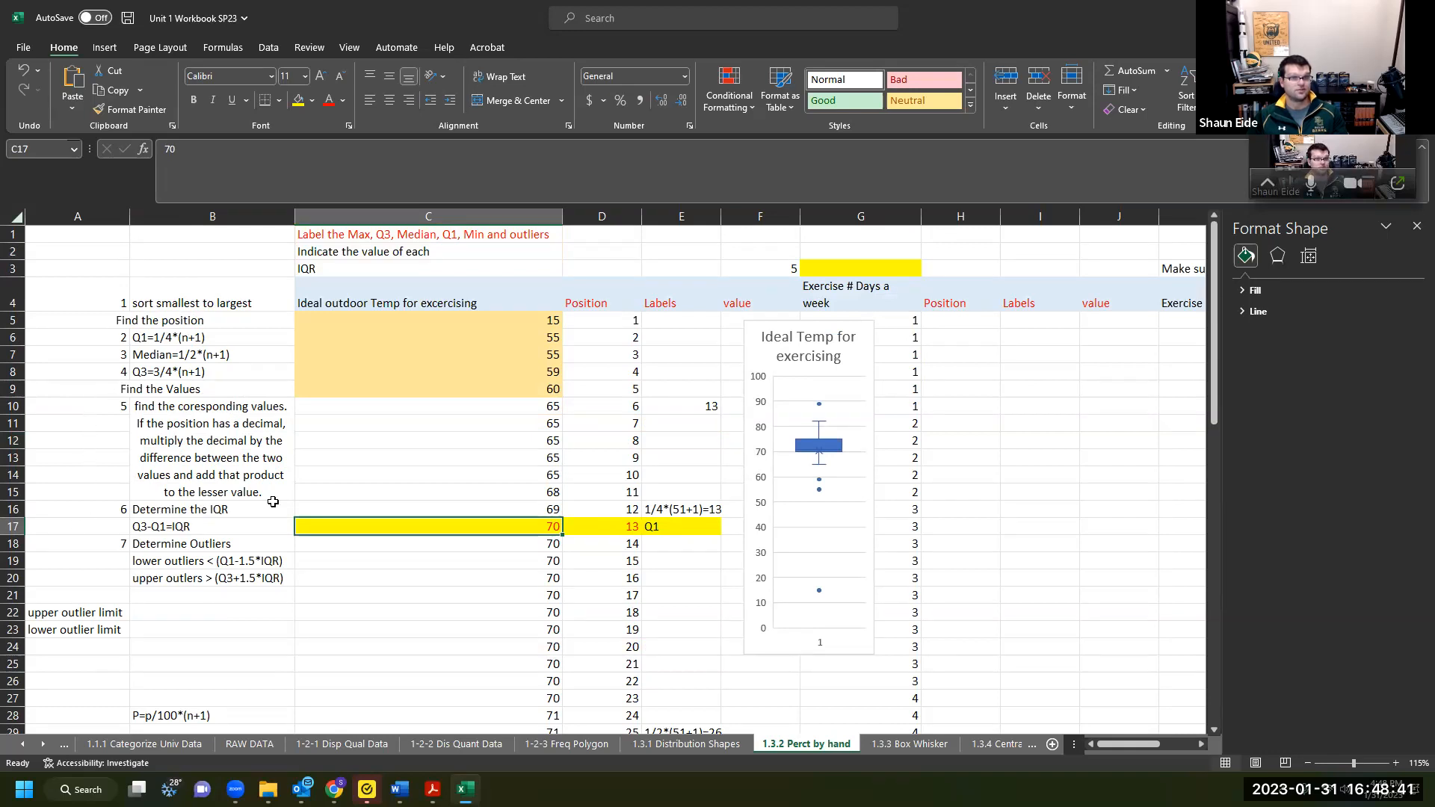
Work out the IQR from the highlighted Q3 and Q1 temperatures and enter 5 in A17, beside the Q3-Q1=IQR rule.
{"action": "left_click", "coordinate": [326, 508]}
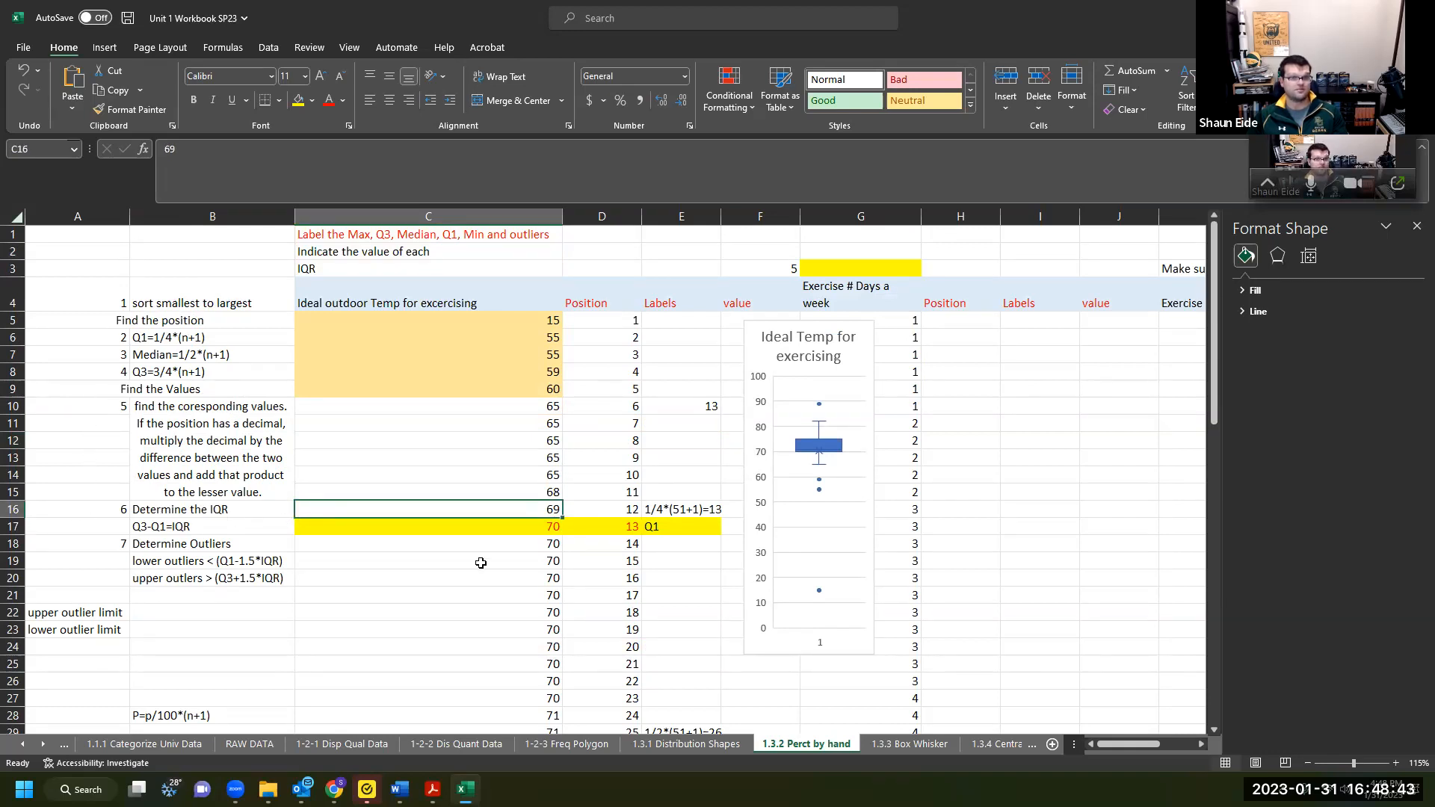
{"action": "scroll", "coordinate": [495, 590], "scroll_direction": "down", "scroll_amount": 6}
{"action": "left_click", "coordinate": [478, 663]}
{"action": "scroll", "coordinate": [481, 626], "scroll_direction": "up", "scroll_amount": 4}
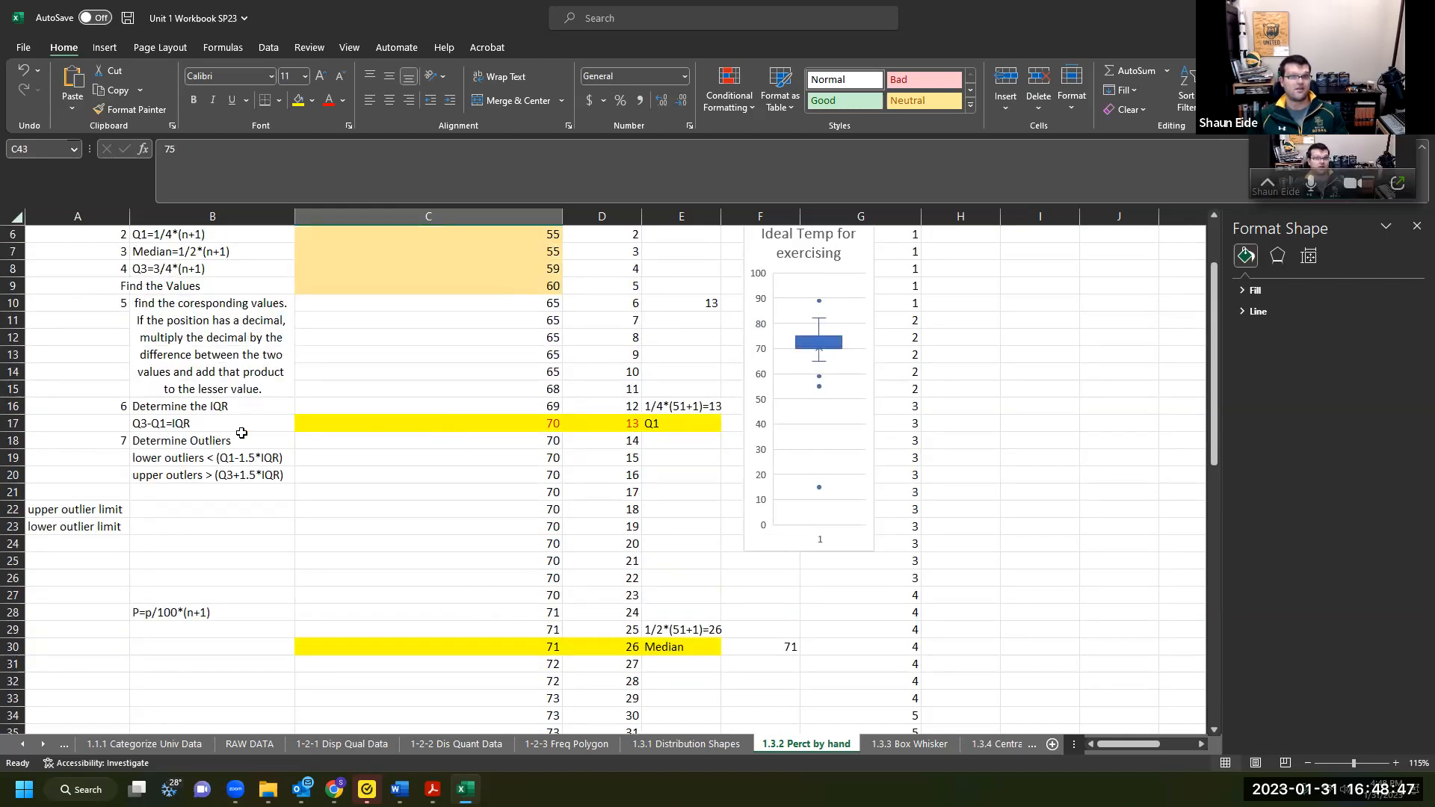
{"action": "left_click", "coordinate": [70, 425]}
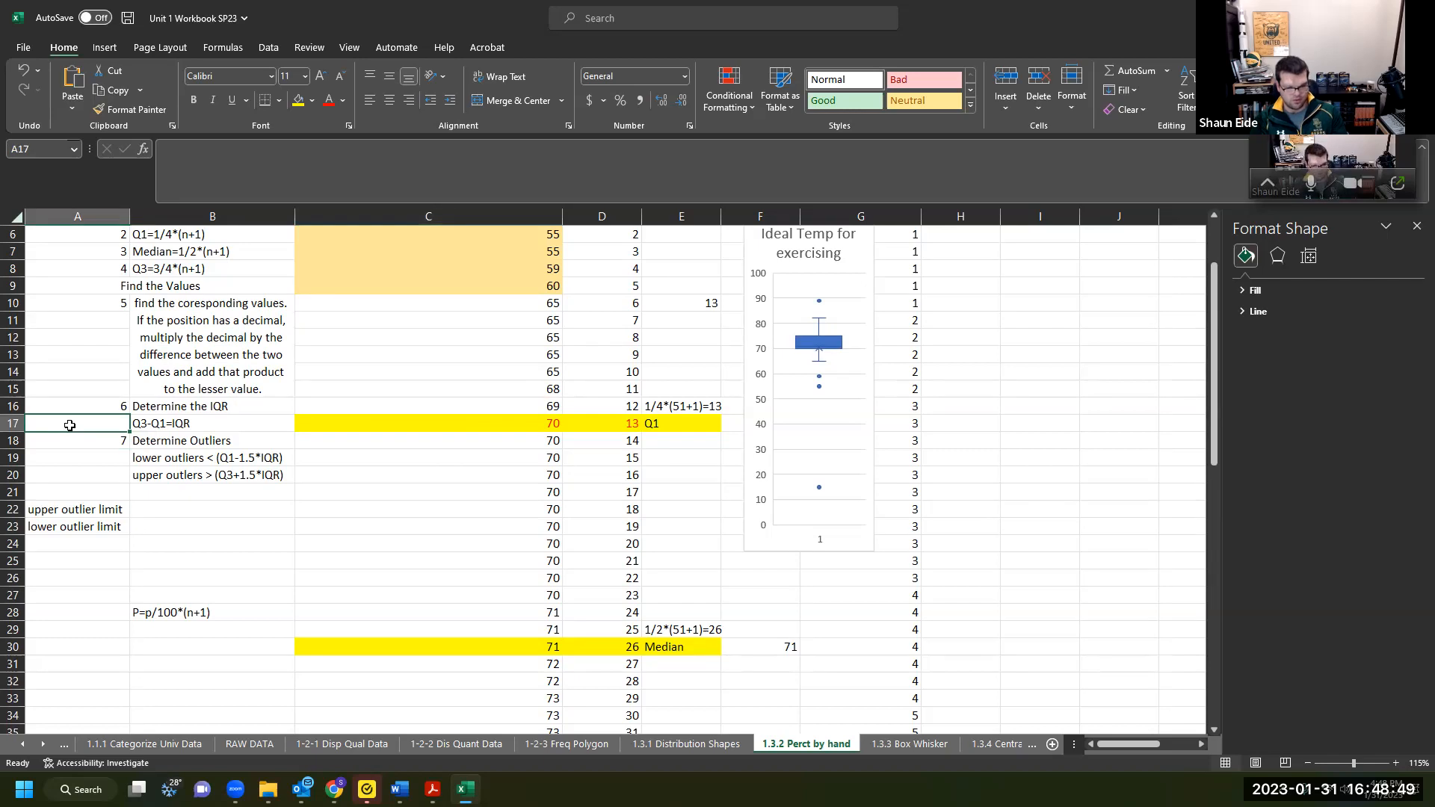
{"action": "type", "text": "5"}
{"action": "key", "text": "Return"}
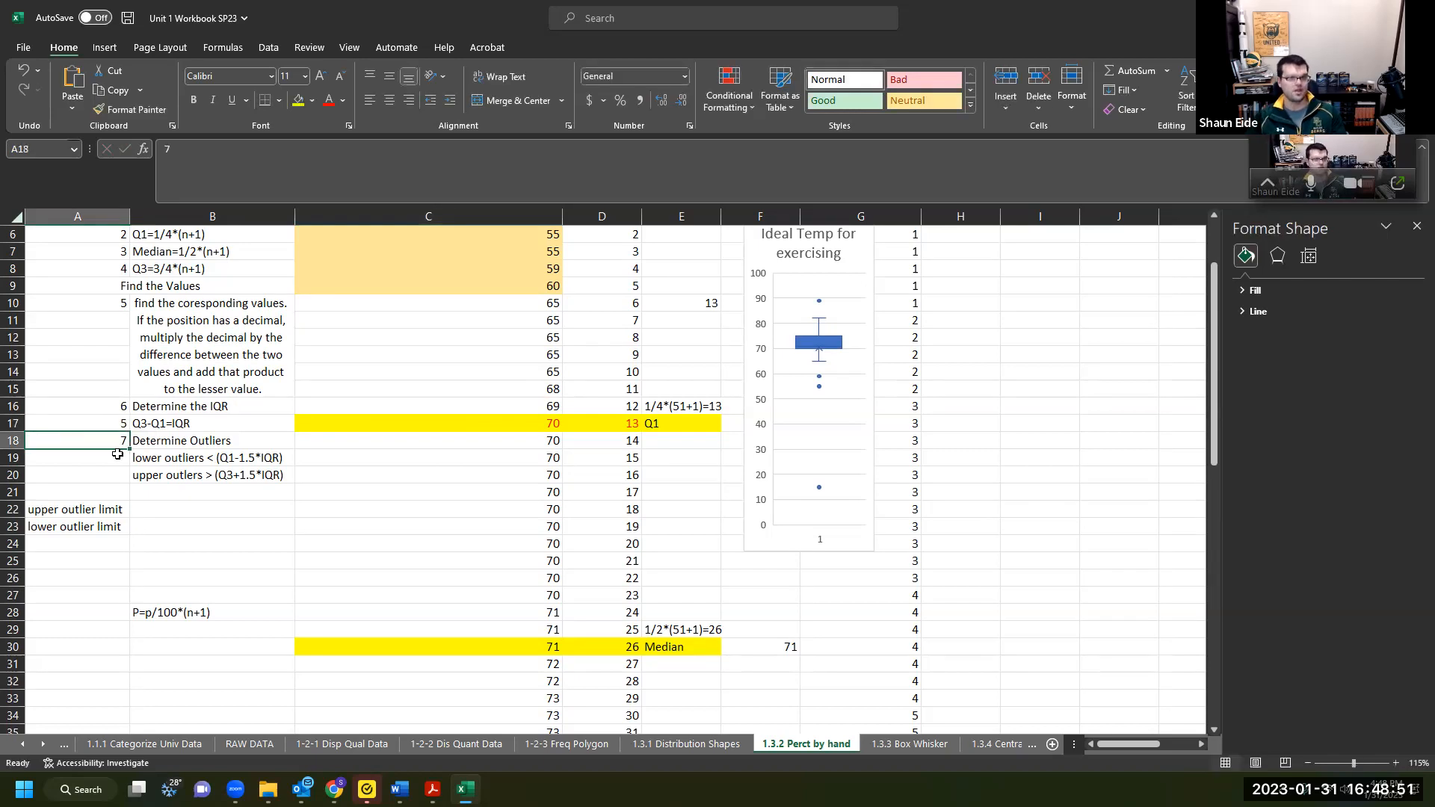
Calculate the lower outlier limit in A19 with the formula =C17-(1.5*5), using the Q1 temperature.
{"action": "left_click", "coordinate": [141, 459]}
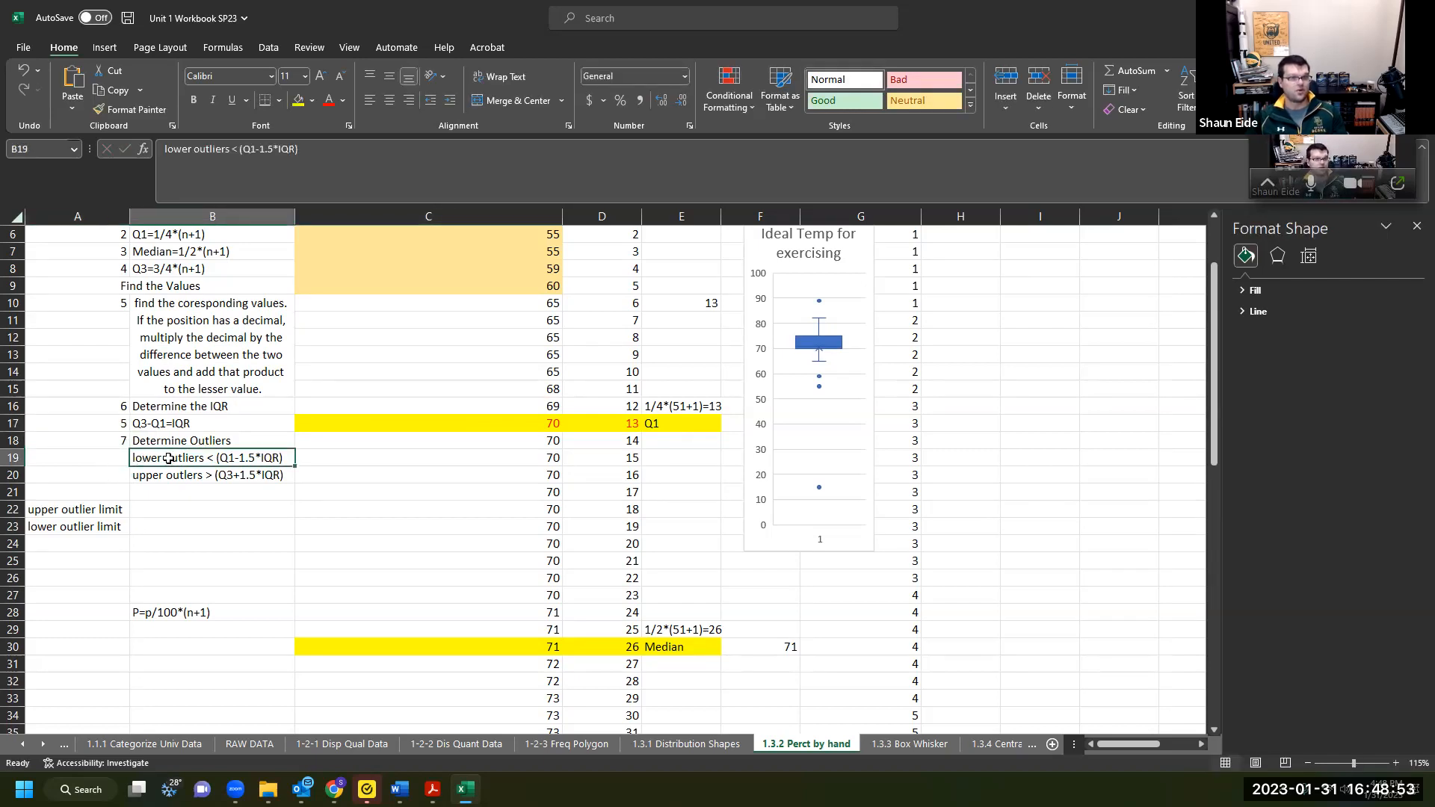
{"action": "left_click", "coordinate": [529, 436]}
{"action": "left_click", "coordinate": [526, 422]}
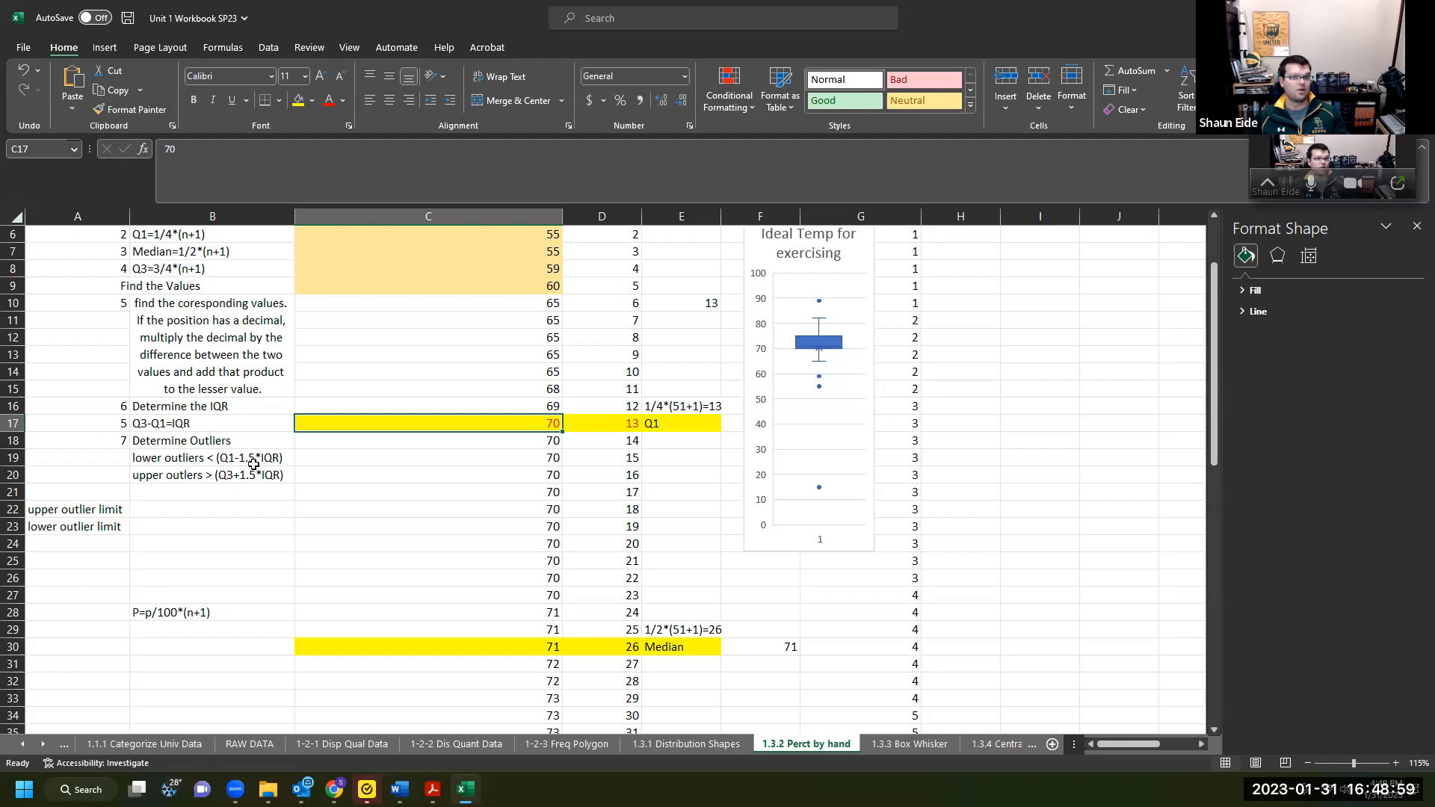
{"action": "left_click", "coordinate": [74, 459]}
{"action": "type", "text": "="}
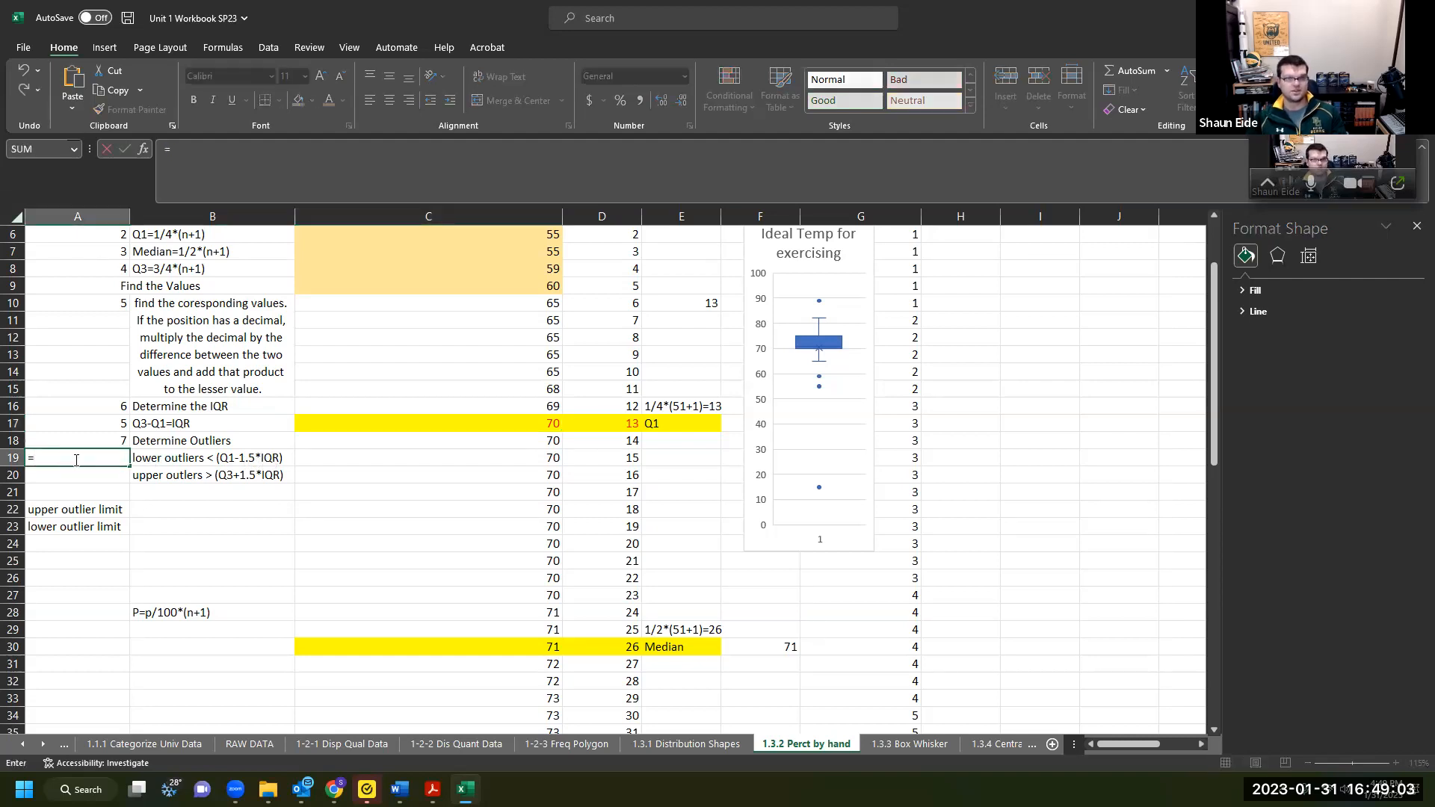
{"action": "left_click", "coordinate": [436, 440]}
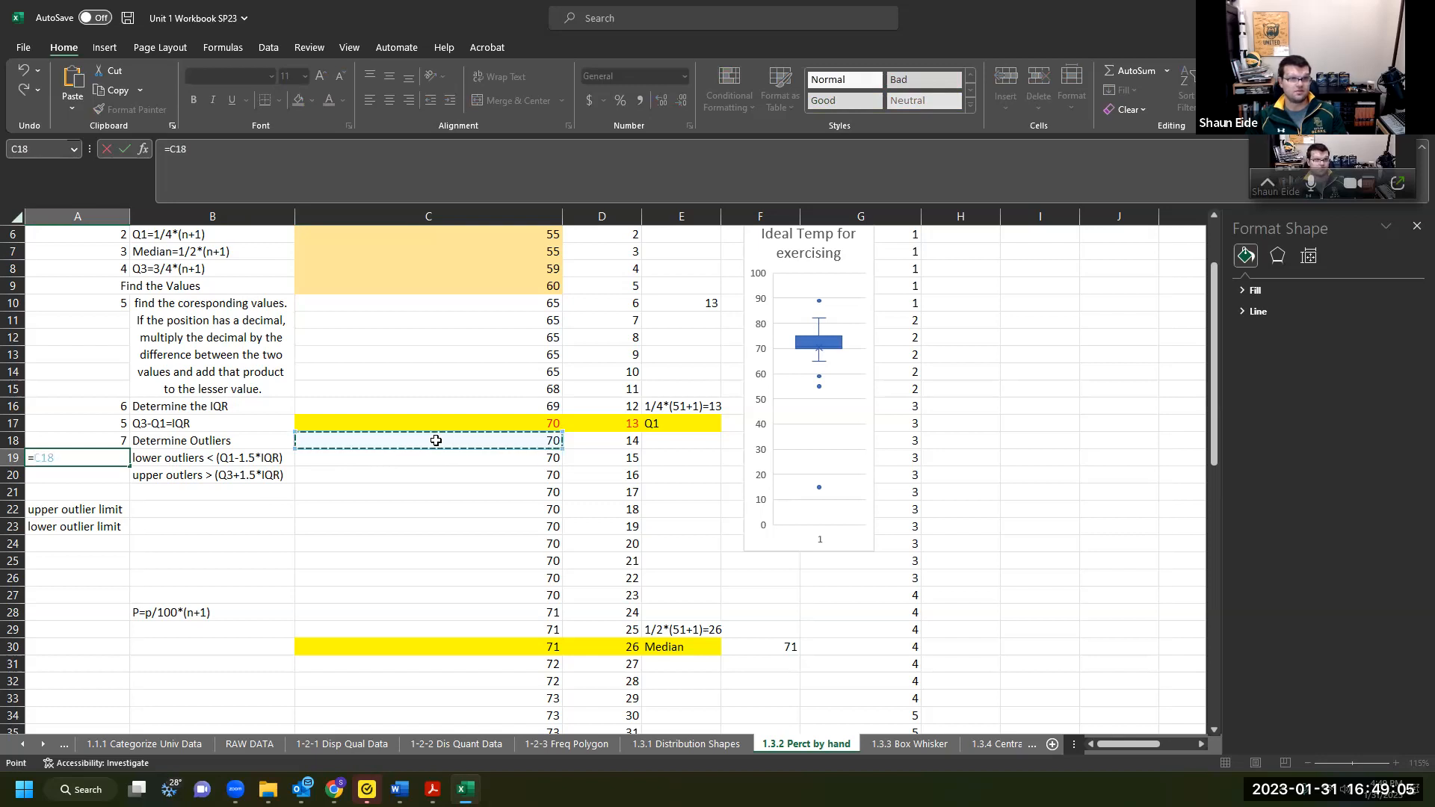
{"action": "left_click", "coordinate": [437, 425]}
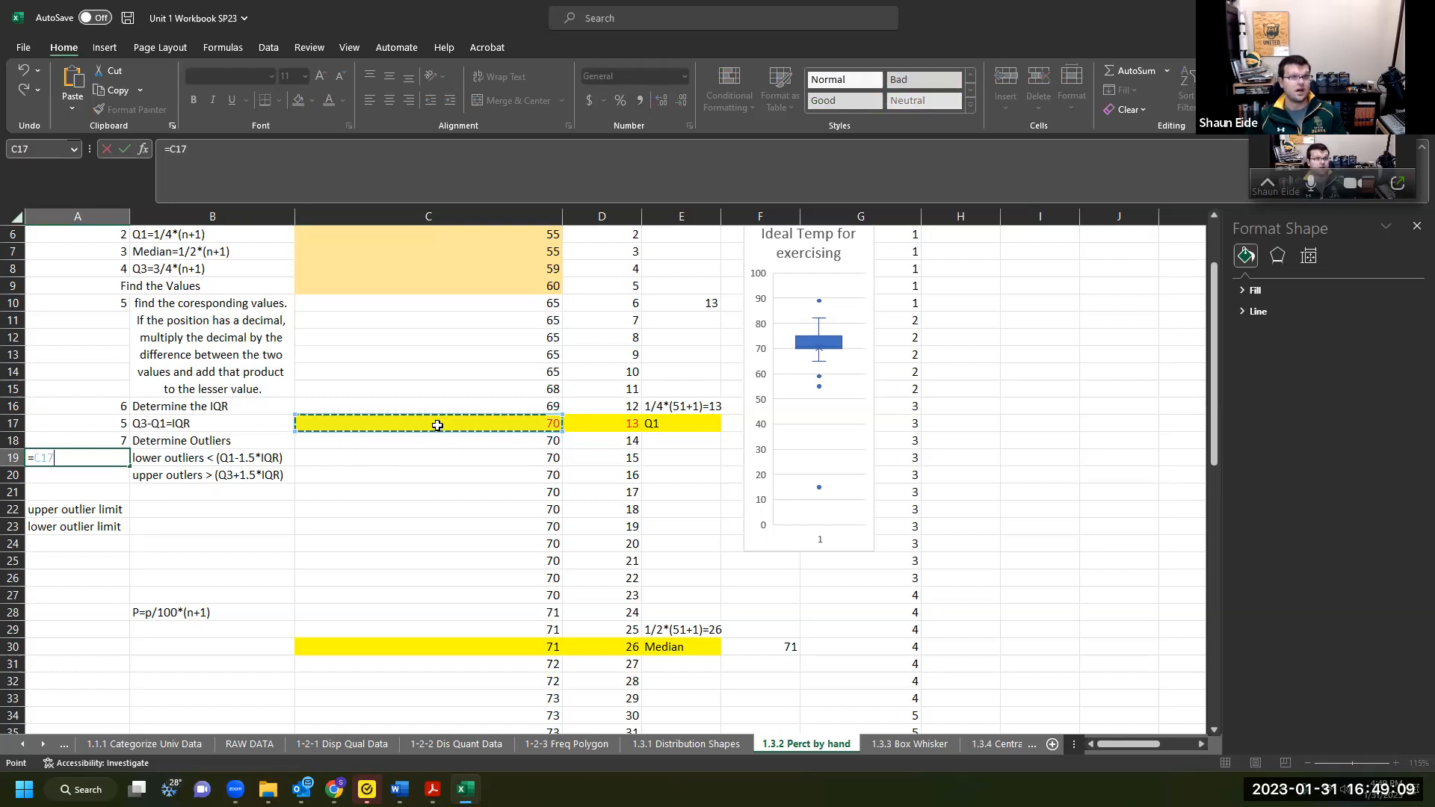
{"action": "type", "text": "-(1.5*5"}
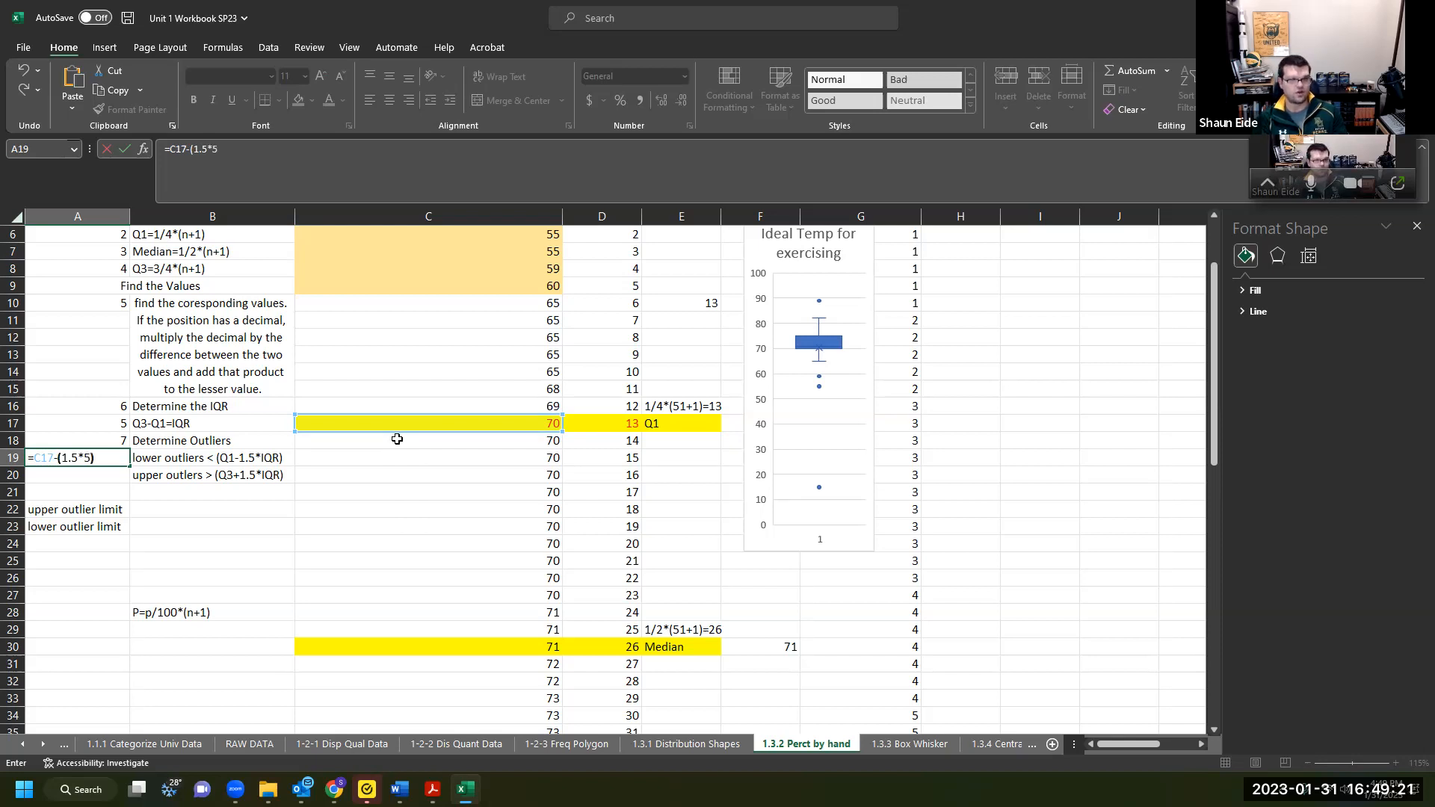
{"action": "key", "text": "Return"}
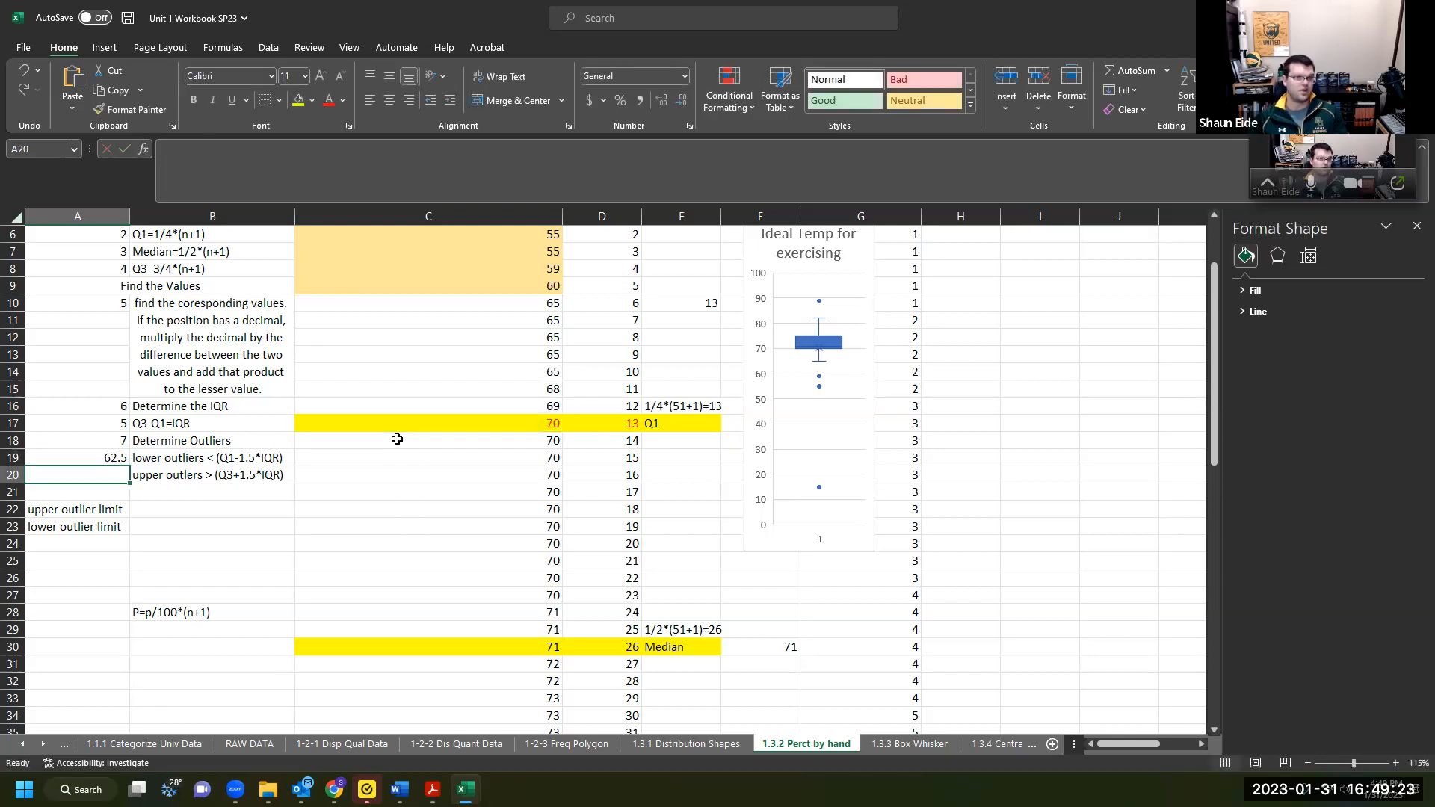
Calculate the upper outlier limit in A20 with the formula =C43+(1.5*5), using the Q3 temperature.
{"action": "left_click", "coordinate": [95, 461]}
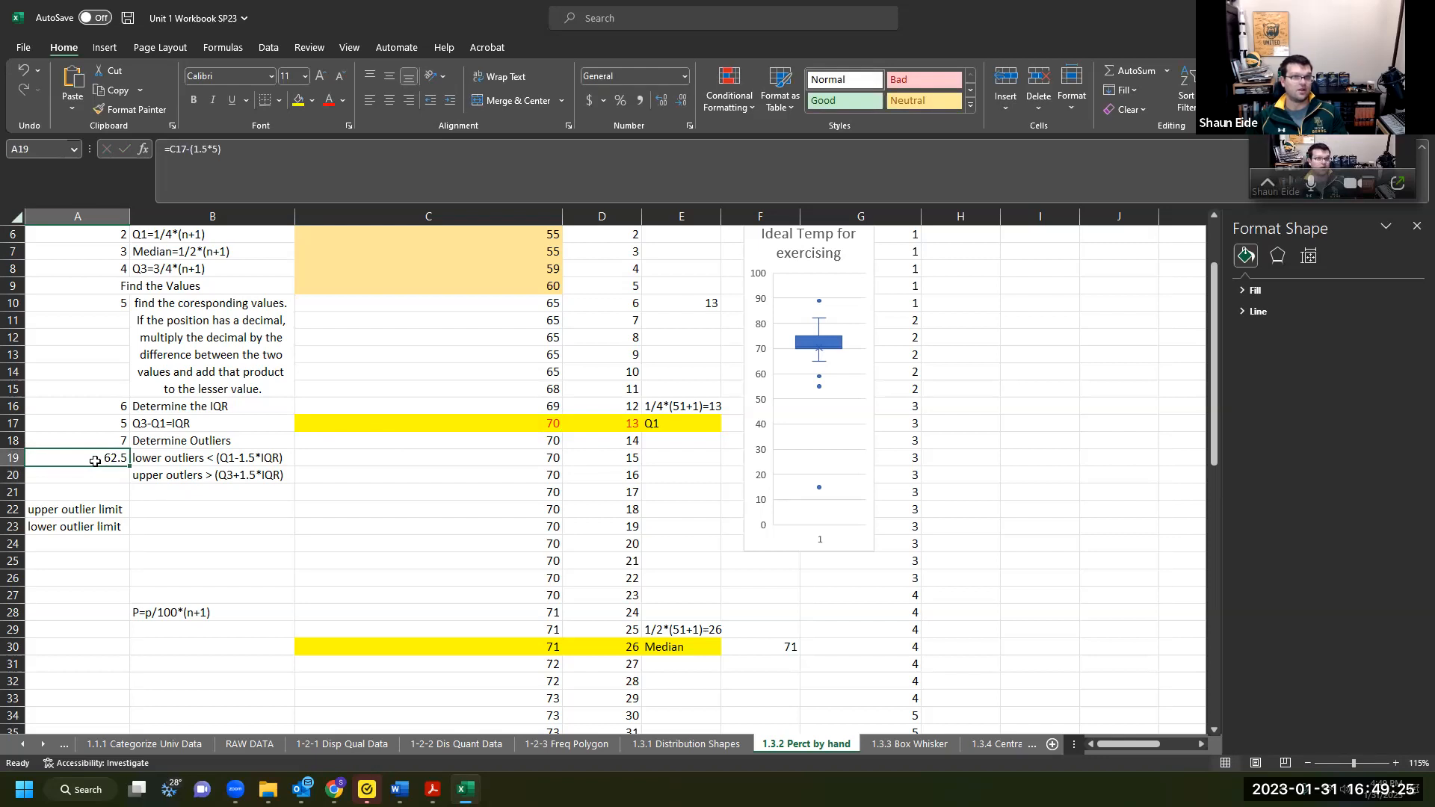
{"action": "left_click", "coordinate": [103, 477]}
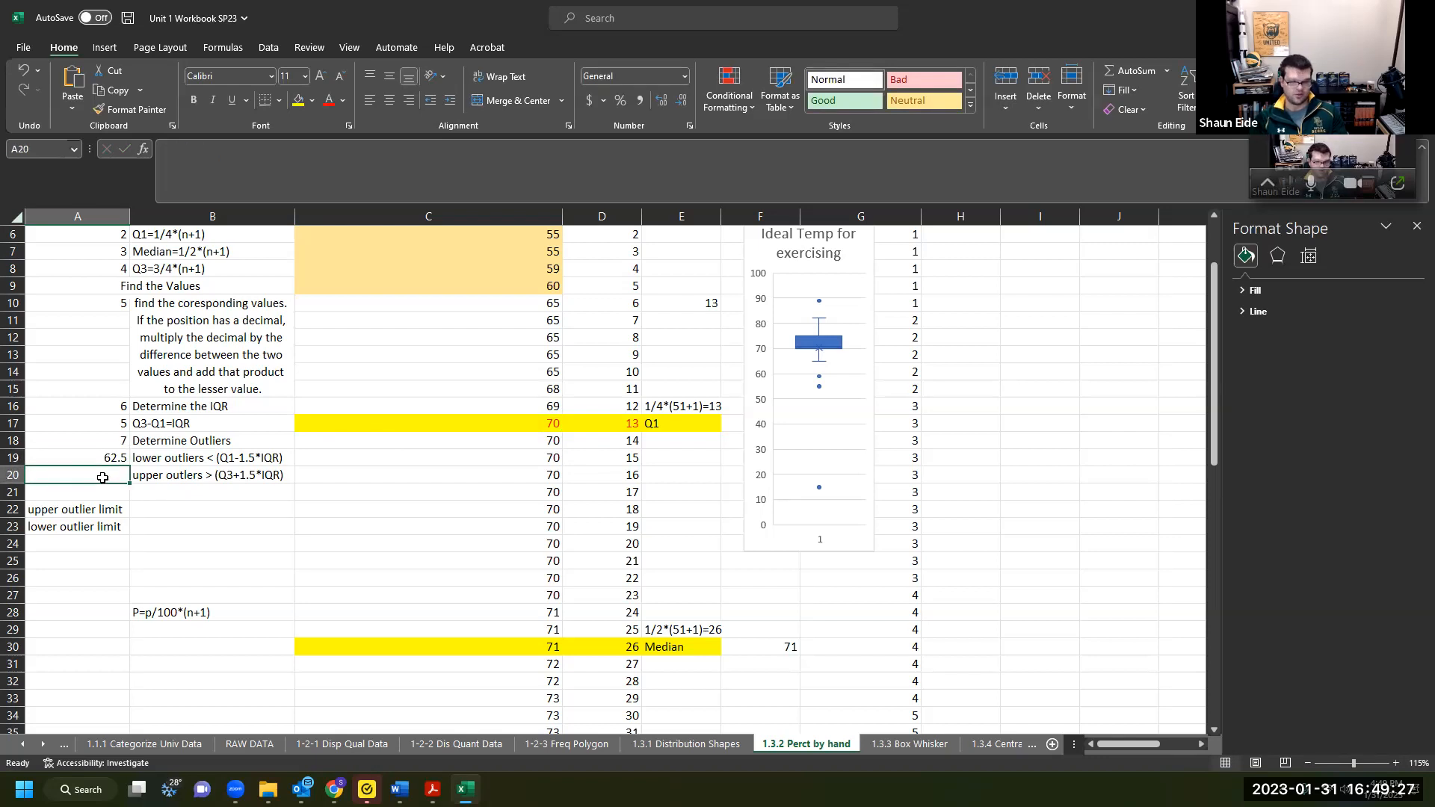
{"action": "type", "text": "="}
{"action": "scroll", "coordinate": [104, 478], "scroll_direction": "down", "scroll_amount": 4}
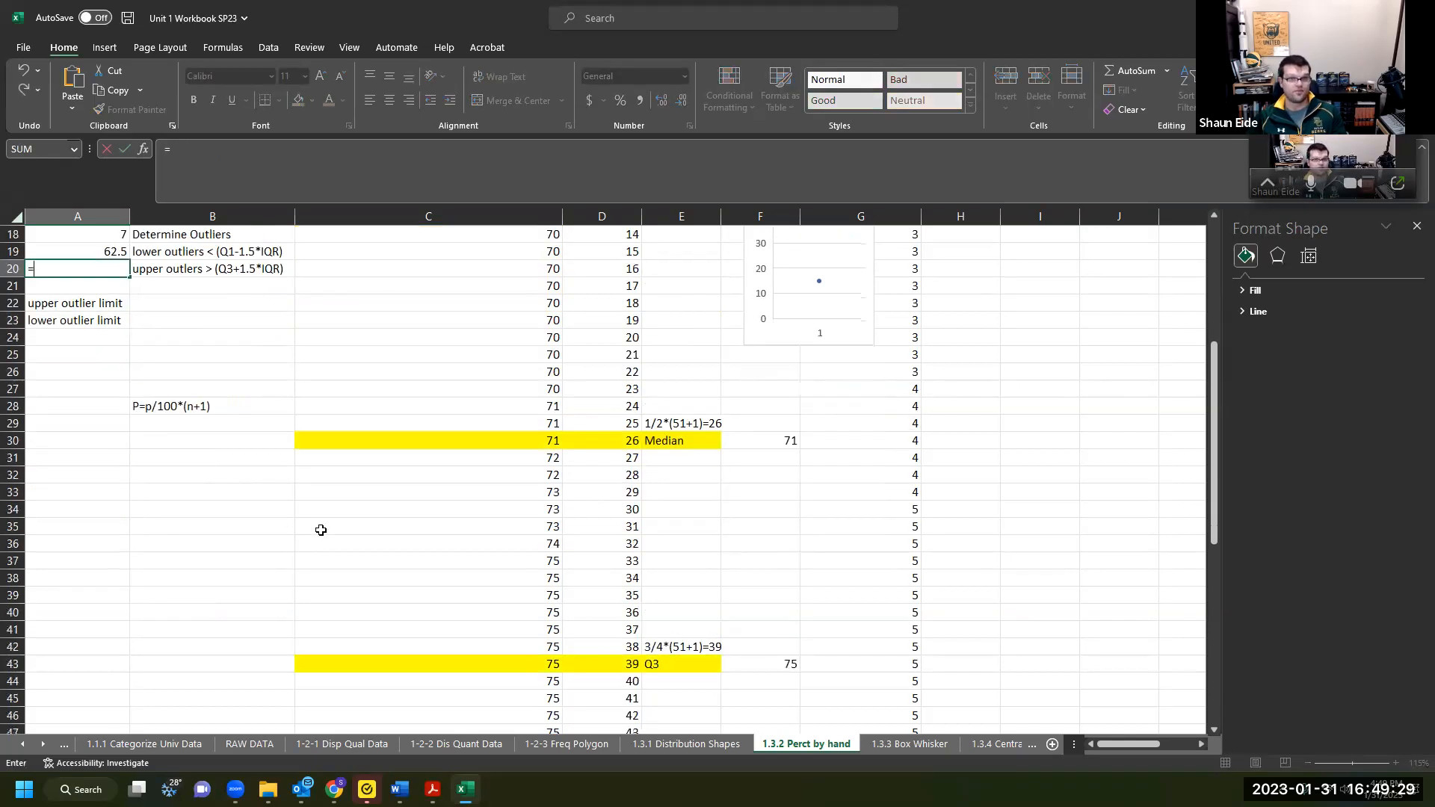
{"action": "left_click", "coordinate": [446, 663]}
{"action": "scroll", "coordinate": [302, 588], "scroll_direction": "up", "scroll_amount": 2}
{"action": "scroll", "coordinate": [303, 588], "scroll_direction": "up", "scroll_amount": 1}
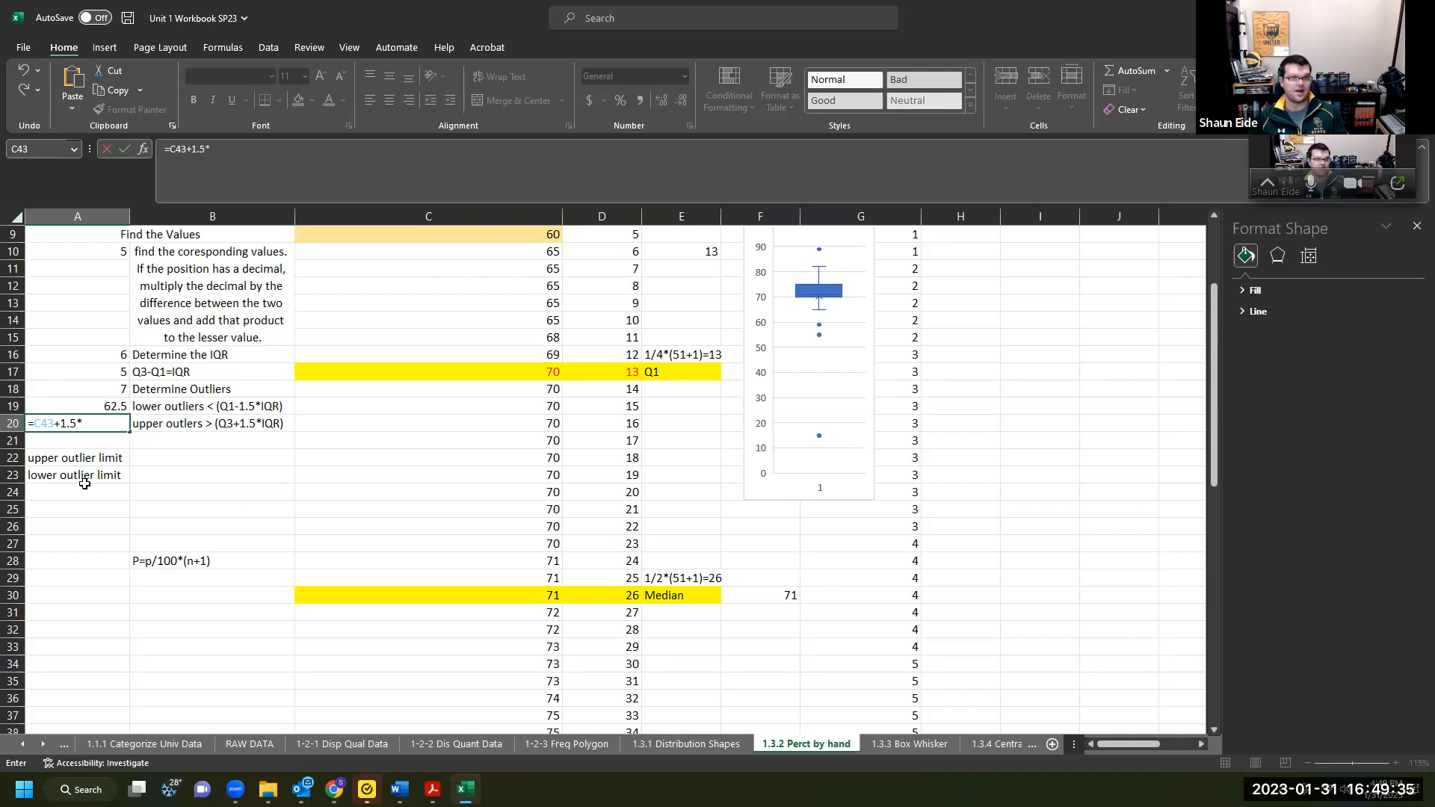
{"action": "type", "text": "+1.5*5"}
{"action": "left_click", "coordinate": [98, 426]}
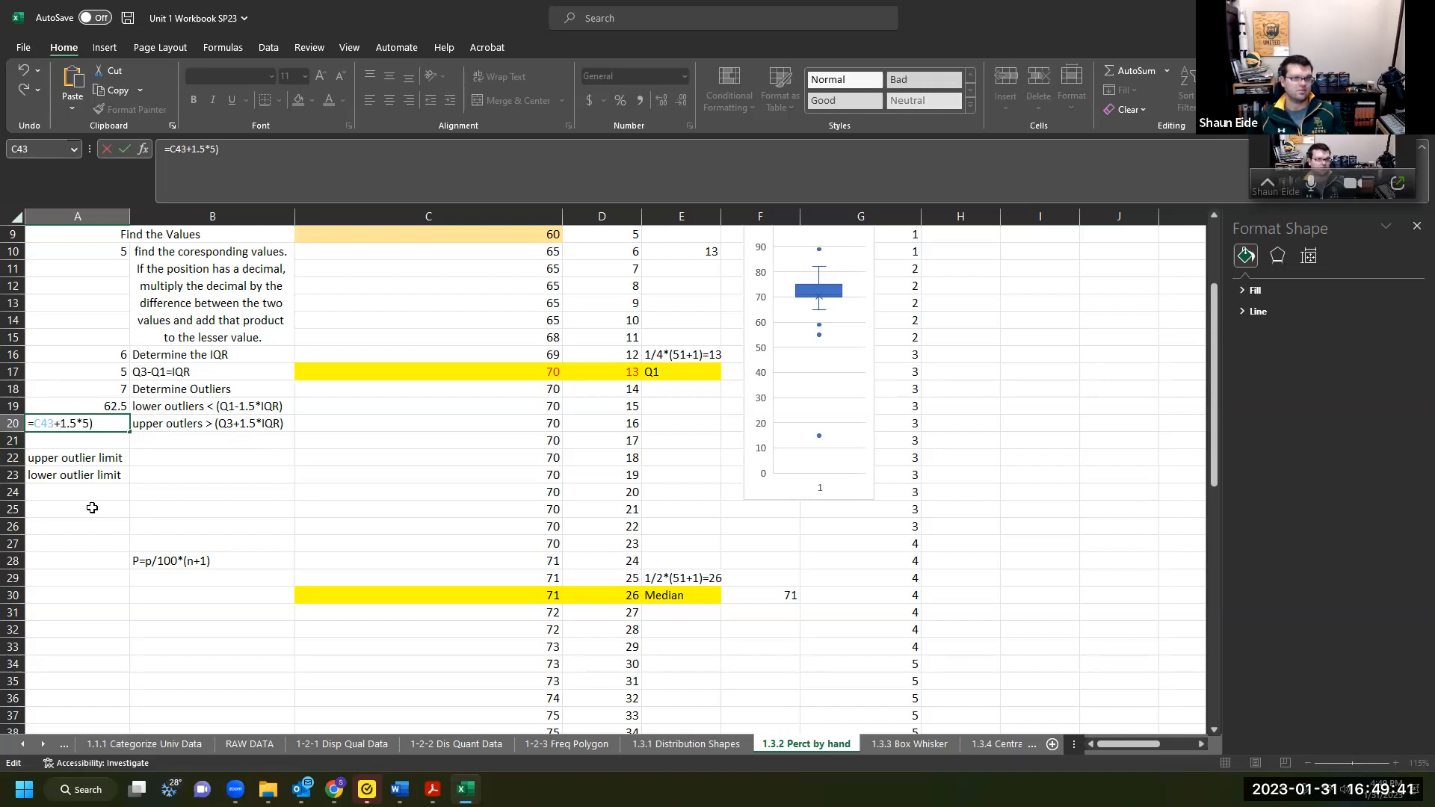
{"action": "key", "text": "Return"}
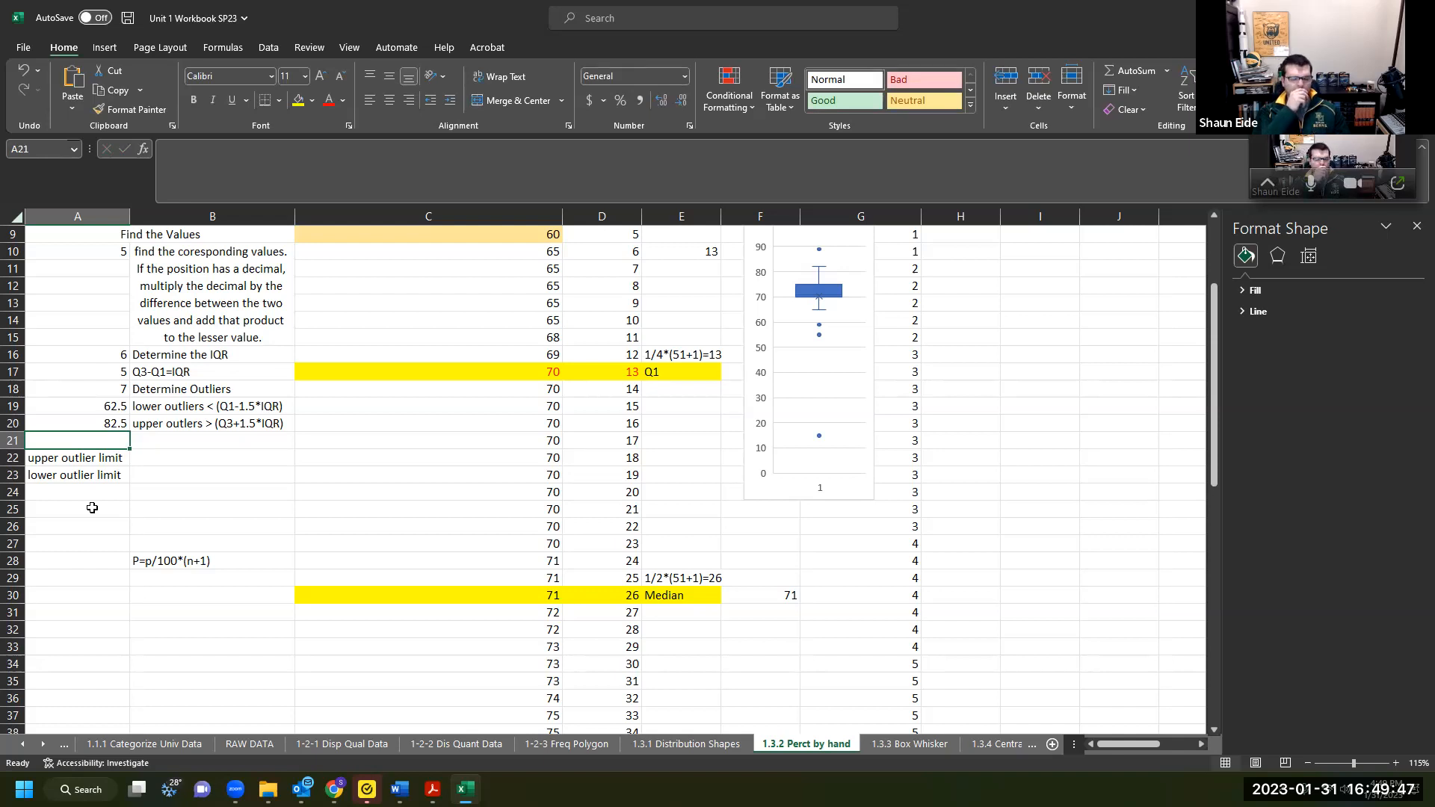
Review both outlier limits in A19:A20 and compare the lower one with the lowest temperatures in C5:C9.
{"action": "left_click", "coordinate": [104, 459]}
{"action": "left_click", "coordinate": [112, 508]}
{"action": "left_click", "coordinate": [117, 422]}
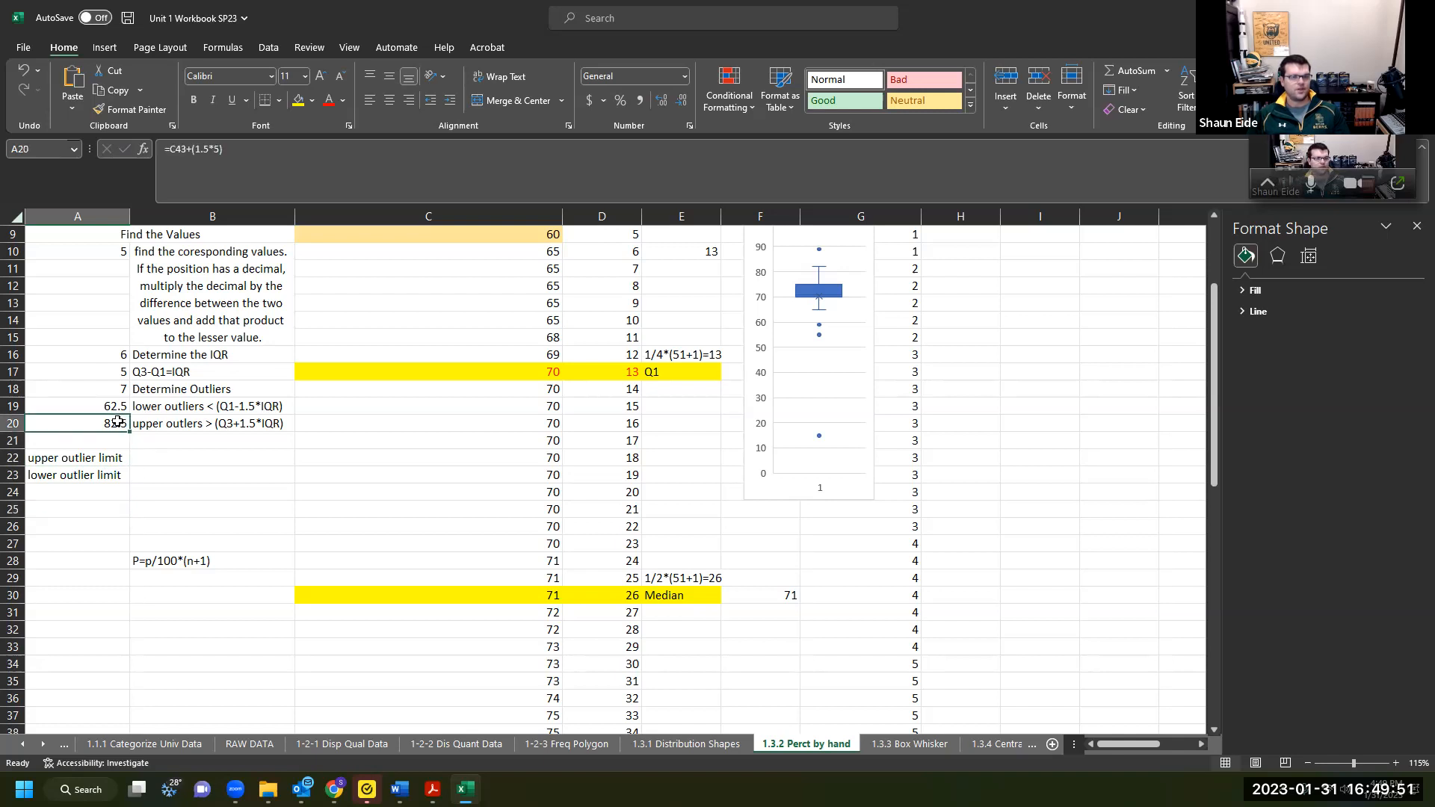
{"action": "left_click", "coordinate": [96, 407]}
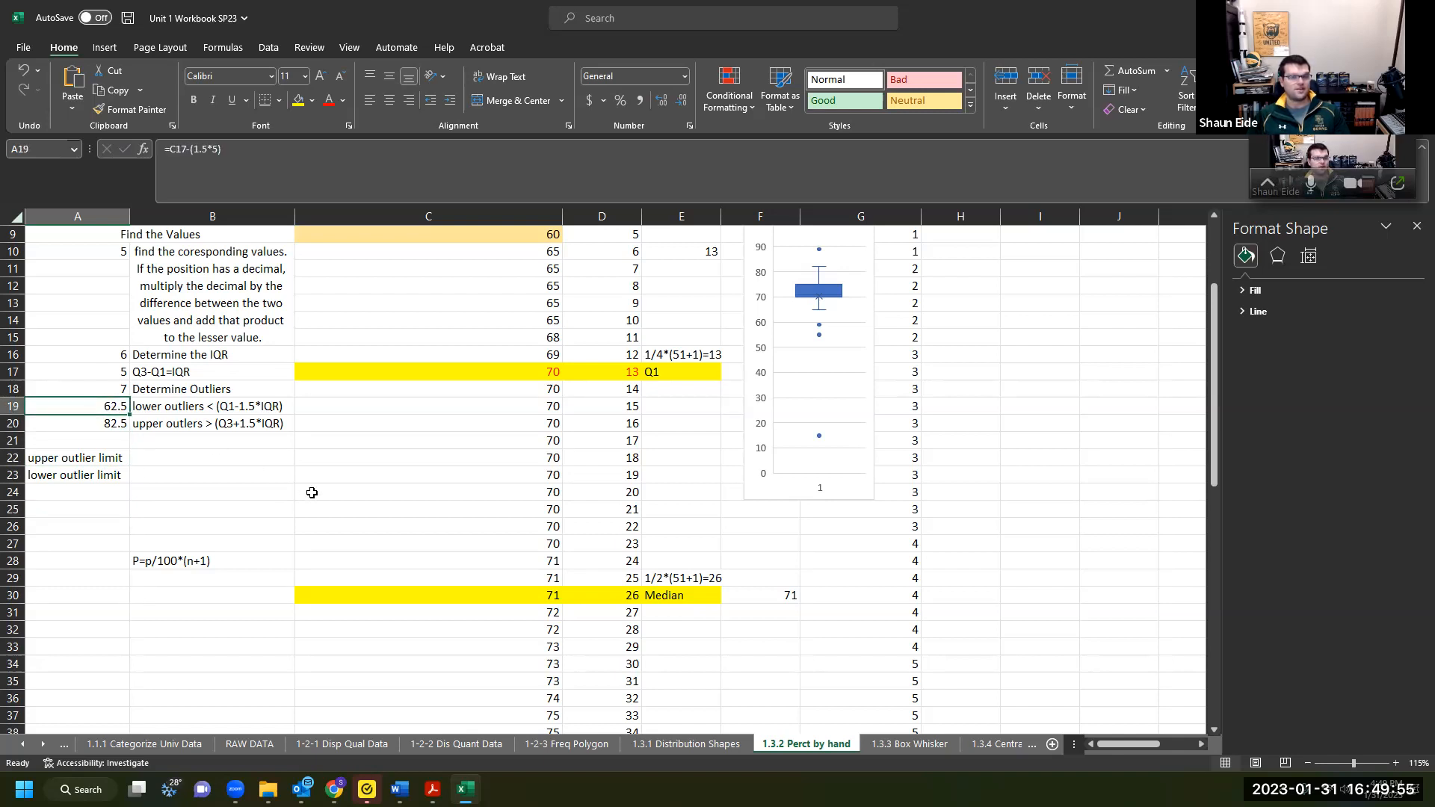
{"action": "scroll", "coordinate": [307, 493], "scroll_direction": "up", "scroll_amount": 1}
{"action": "scroll", "coordinate": [485, 298], "scroll_direction": "up", "scroll_amount": 1}
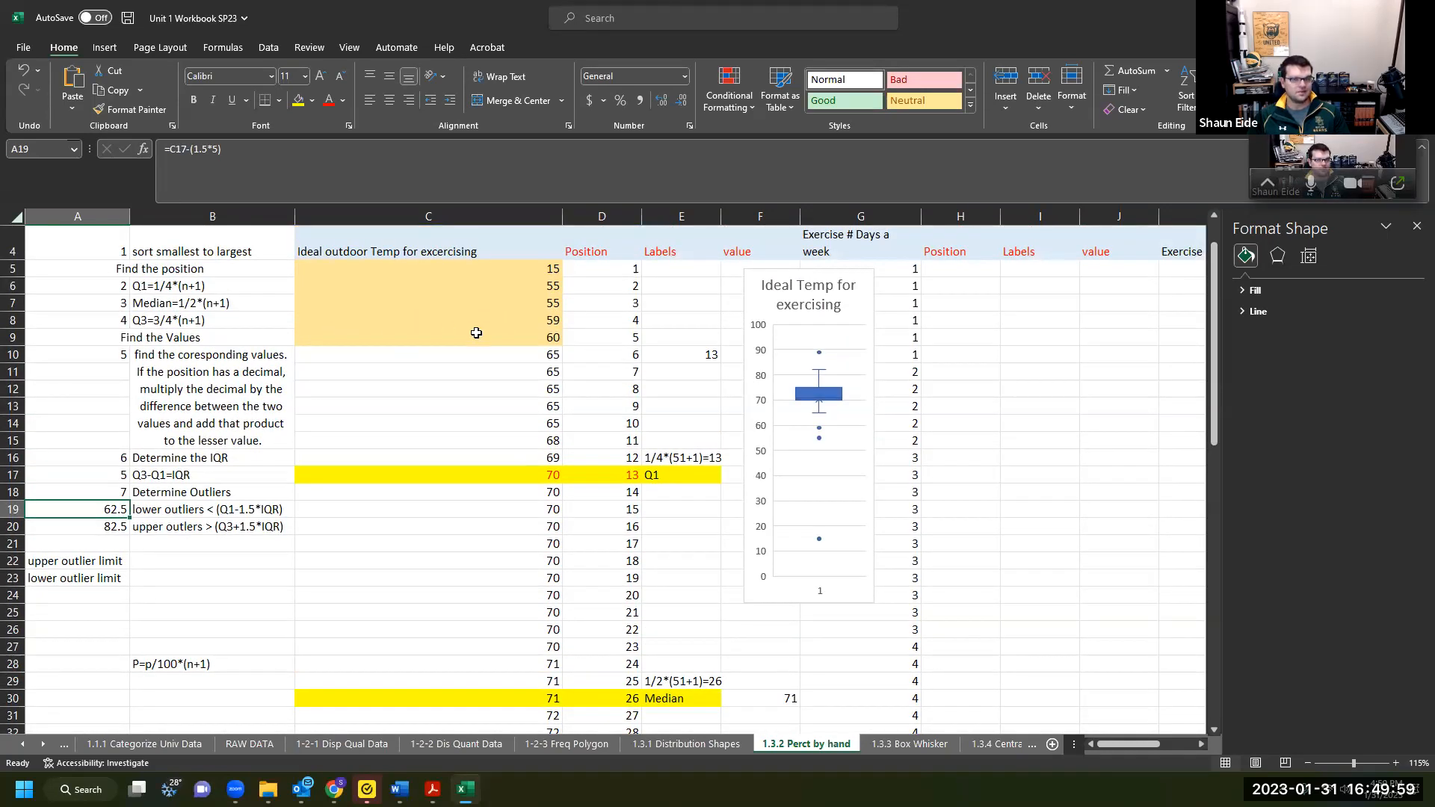
{"action": "left_click", "coordinate": [549, 336]}
{"action": "left_click", "coordinate": [526, 269], "text": "shift"}
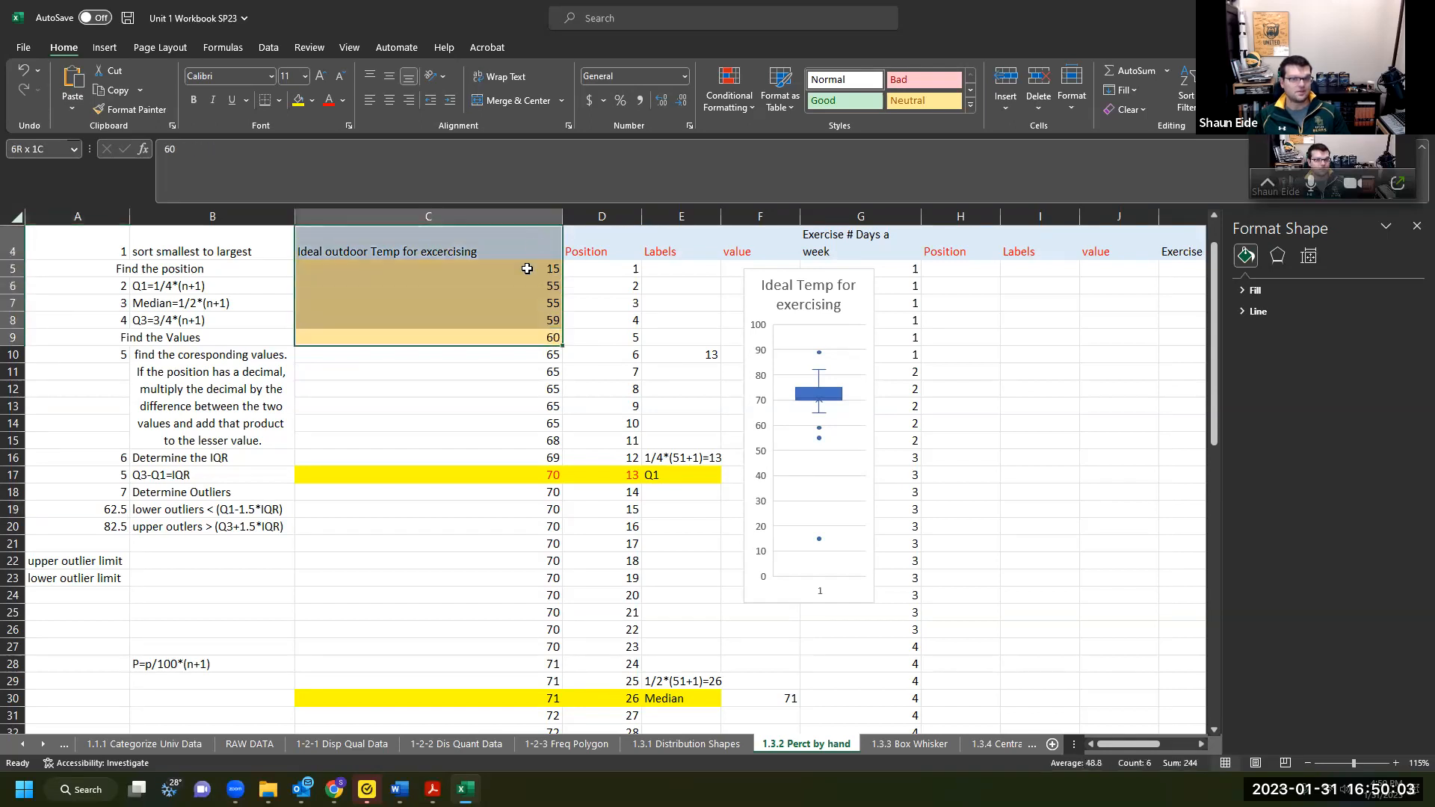
Compare the upper outlier limit in A20 with the highest temperature in C55.
{"action": "scroll", "coordinate": [514, 403], "scroll_direction": "down", "scroll_amount": 12}
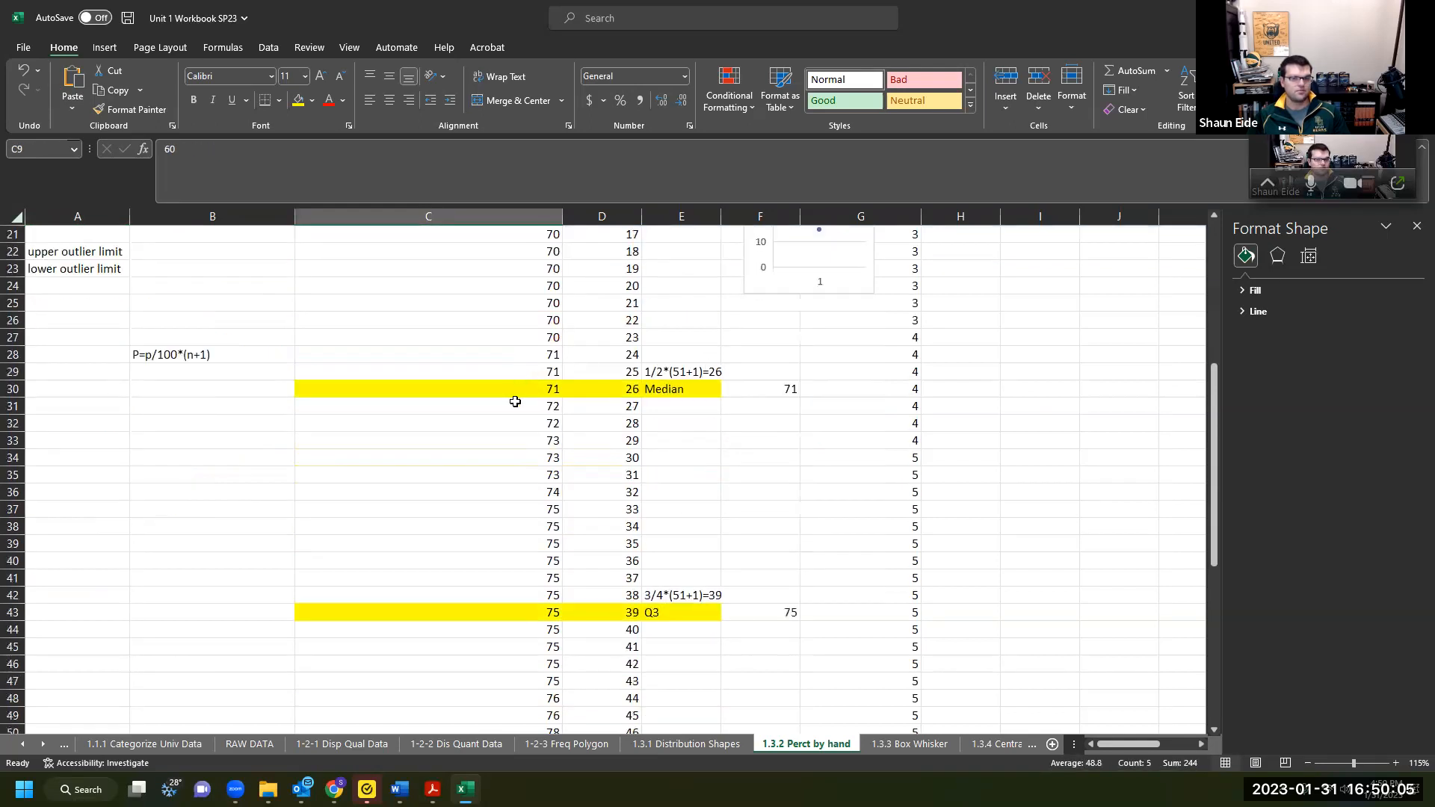
{"action": "left_click", "coordinate": [517, 424]}
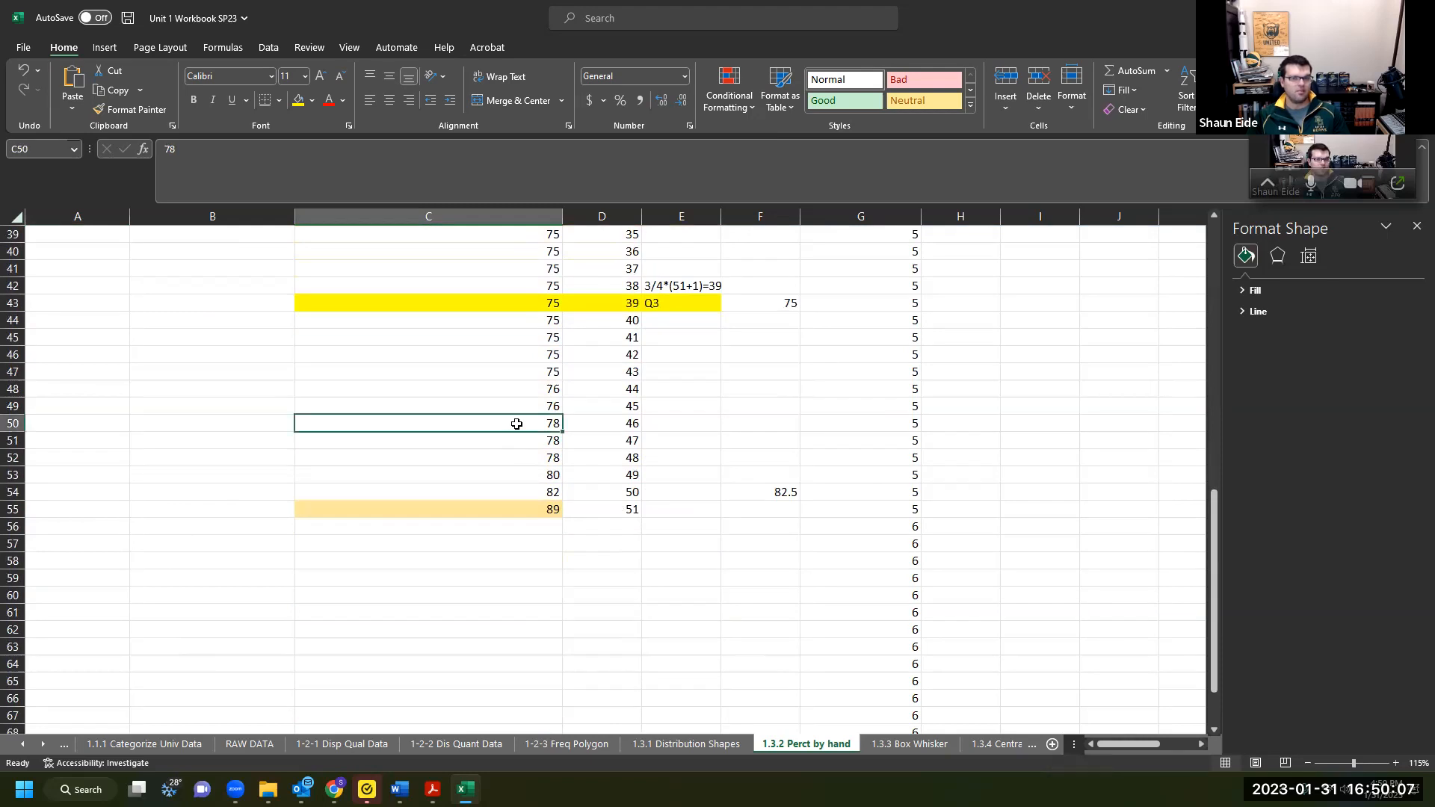
{"action": "scroll", "coordinate": [150, 372], "scroll_direction": "up", "scroll_amount": 8}
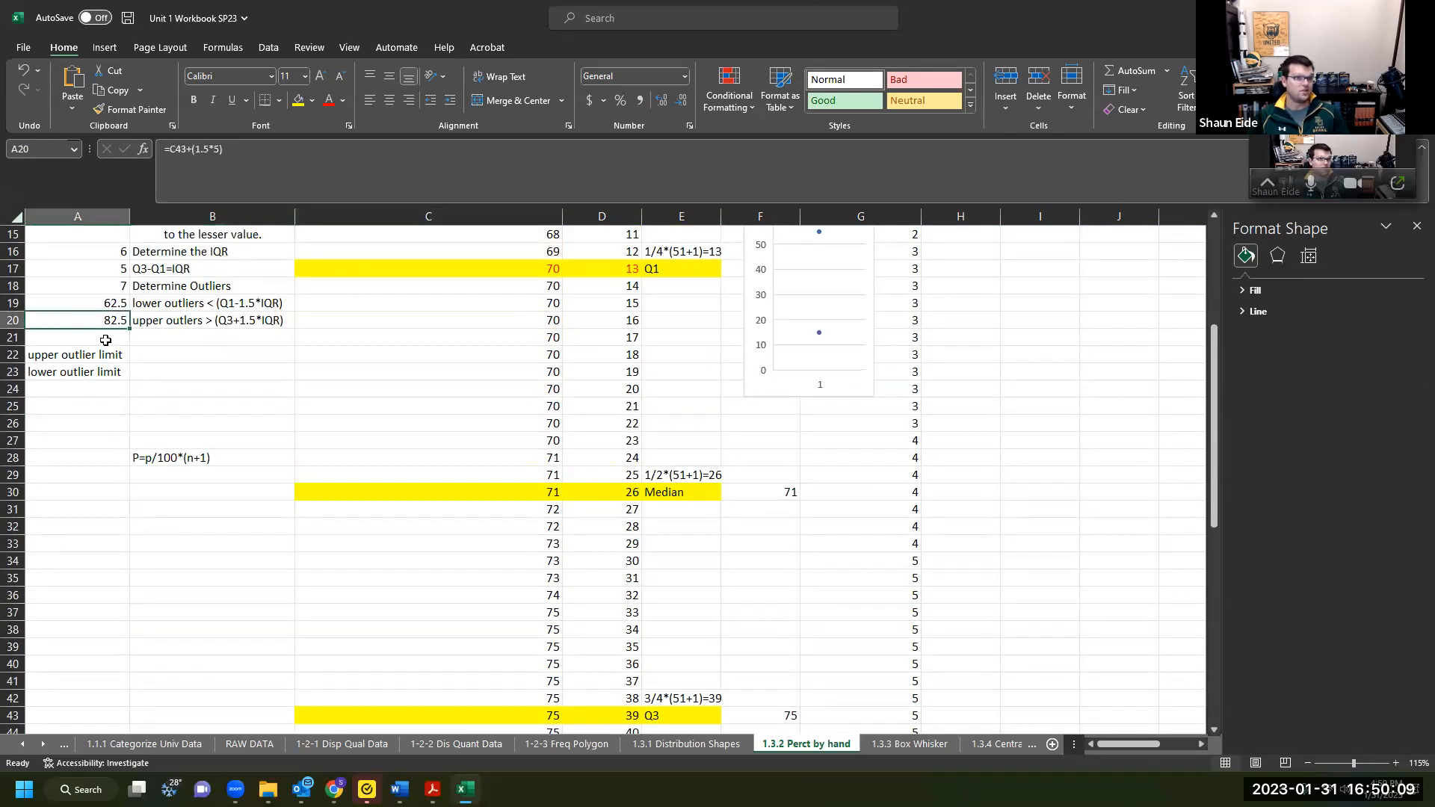
{"action": "scroll", "coordinate": [299, 449], "scroll_direction": "down", "scroll_amount": 5}
{"action": "left_click", "coordinate": [523, 667]}
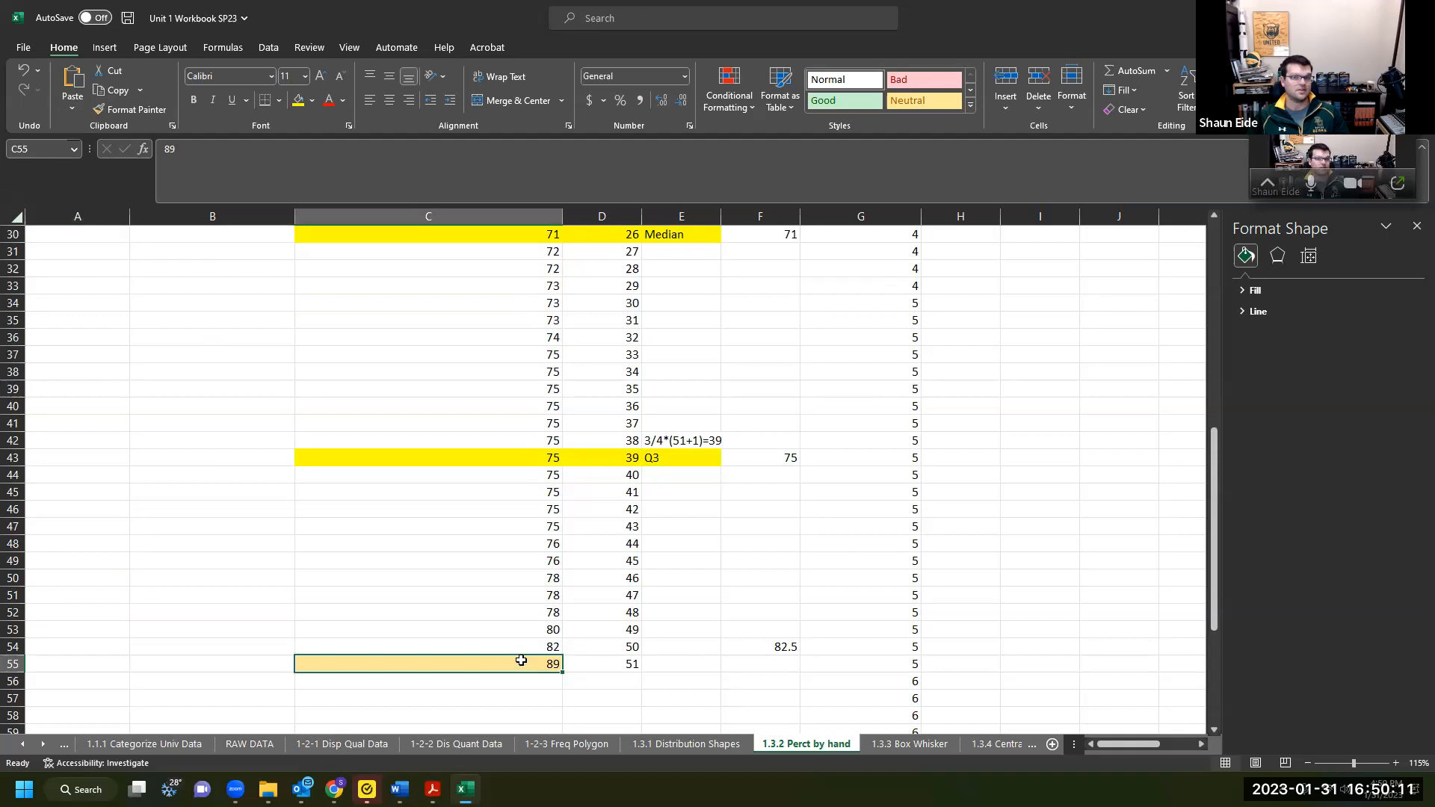
Recheck the low outlier temperatures in C5:C9 against the lower outlier points on the box plot.
{"action": "scroll", "coordinate": [523, 665], "scroll_direction": "up", "scroll_amount": 10}
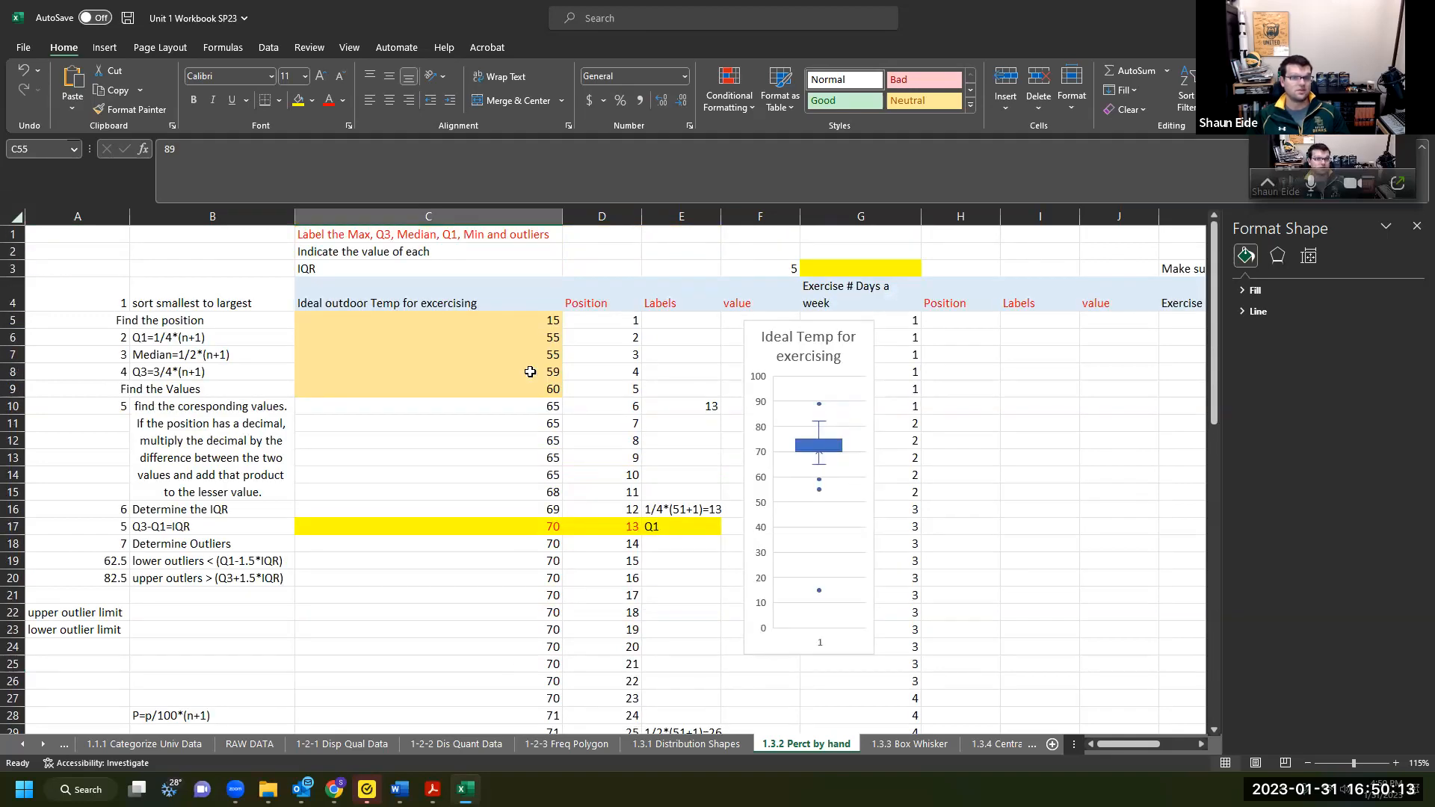
{"action": "left_click", "coordinate": [503, 338]}
{"action": "left_click_drag", "start_coordinate": [504, 323], "coordinate": [496, 383]}
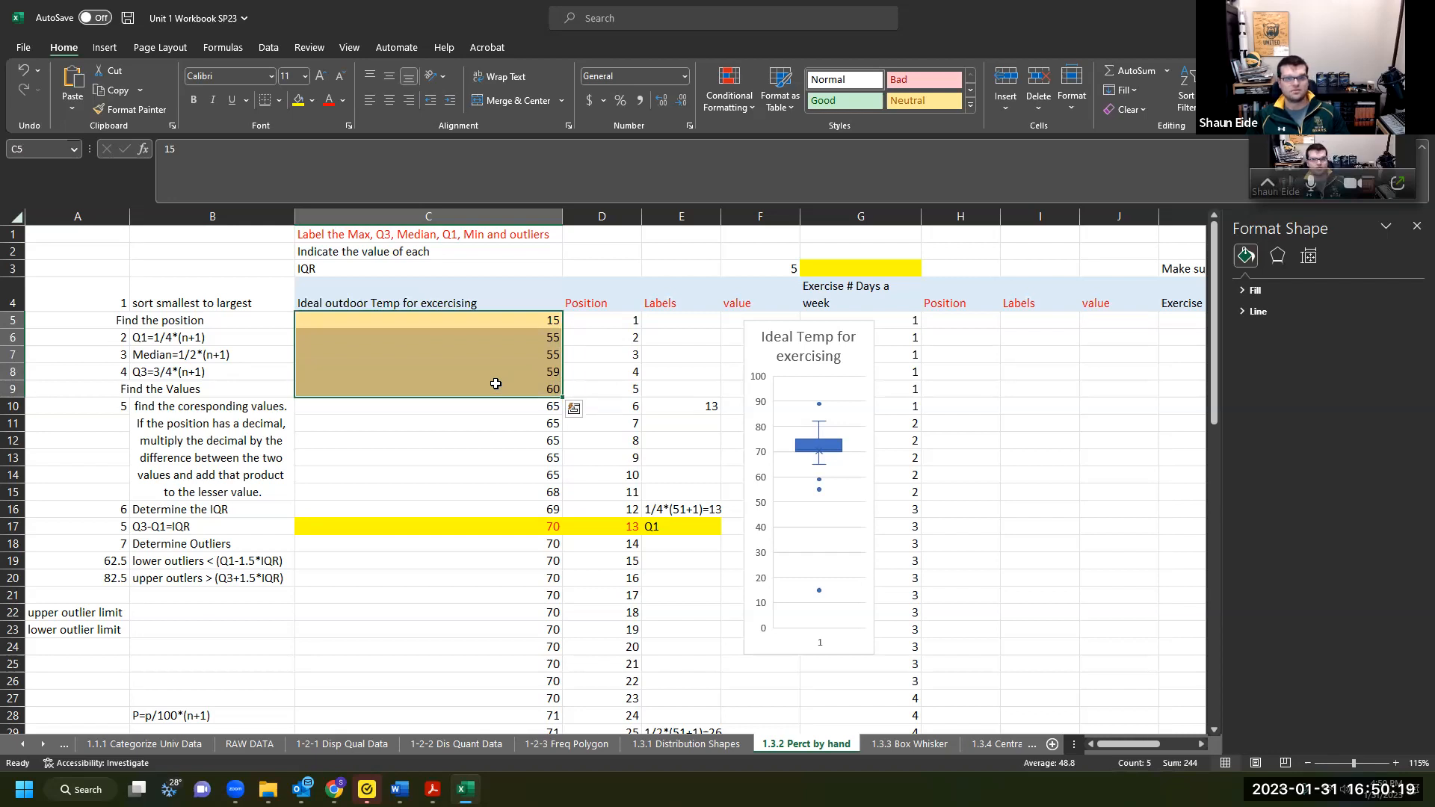
{"action": "left_click", "coordinate": [489, 424]}
{"action": "left_click", "coordinate": [496, 388]}
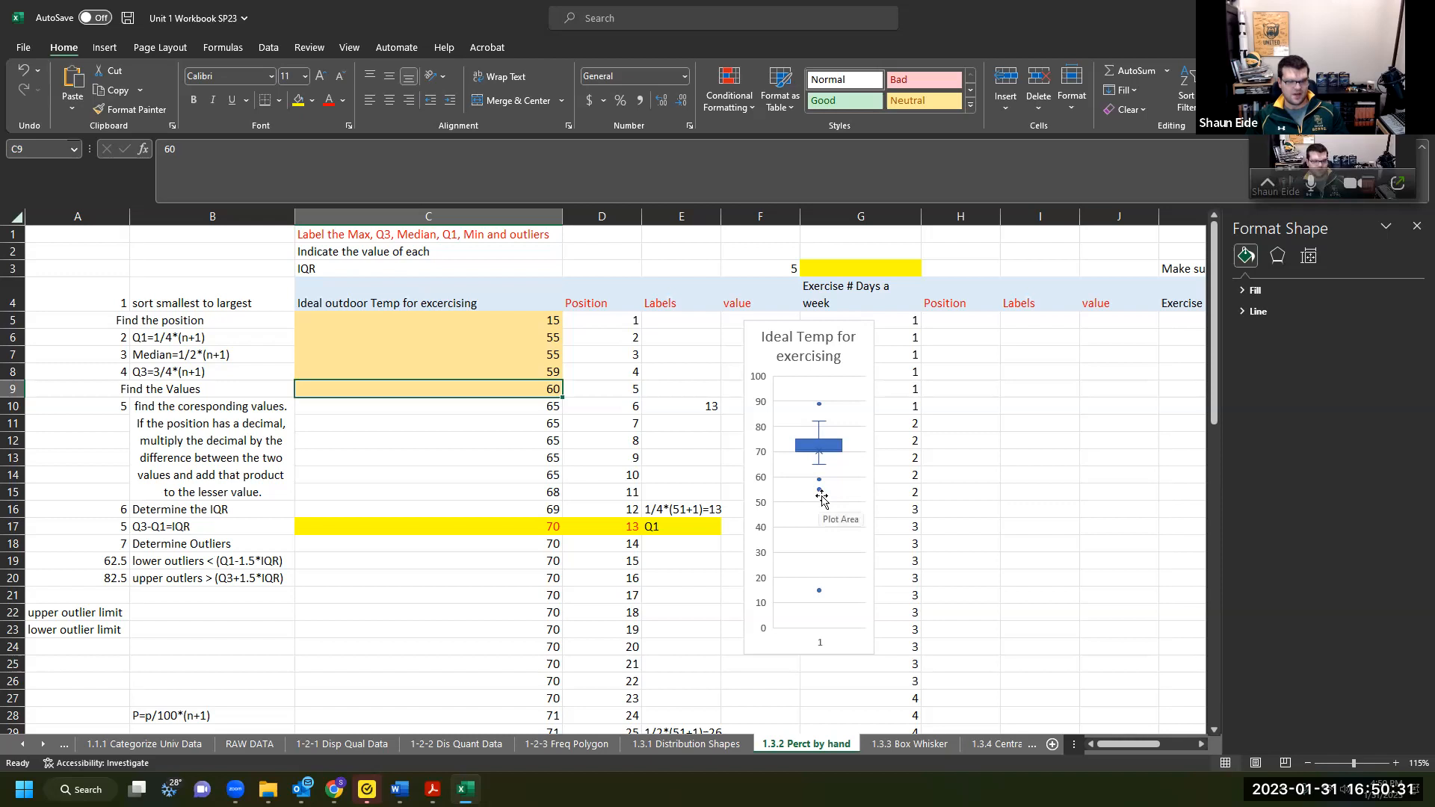
{"action": "scroll", "coordinate": [821, 497], "scroll_direction": "up", "scroll_amount": 11}
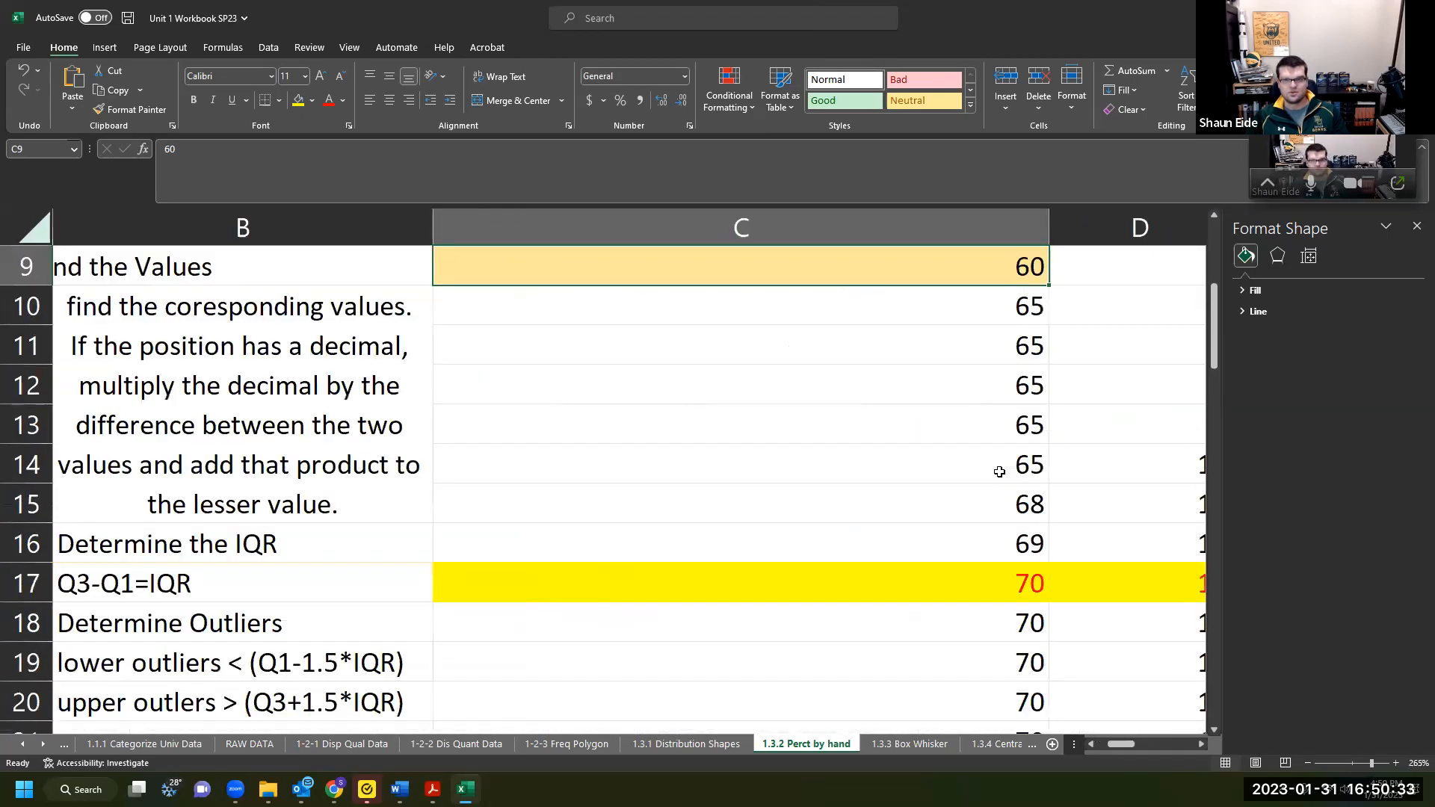
Inspect the lower outlier points on the Ideal Temp for exercising box plot.
{"action": "key", "text": "alt"}
{"action": "left_click", "coordinate": [866, 607]}
{"action": "scroll", "coordinate": [864, 605], "scroll_direction": "right", "scroll_amount": 2}
{"action": "scroll", "coordinate": [875, 598], "scroll_direction": "left", "scroll_amount": 2}
{"action": "scroll", "coordinate": [875, 598], "scroll_direction": "right", "scroll_amount": 3}
{"action": "scroll", "coordinate": [871, 596], "scroll_direction": "left", "scroll_amount": 1}
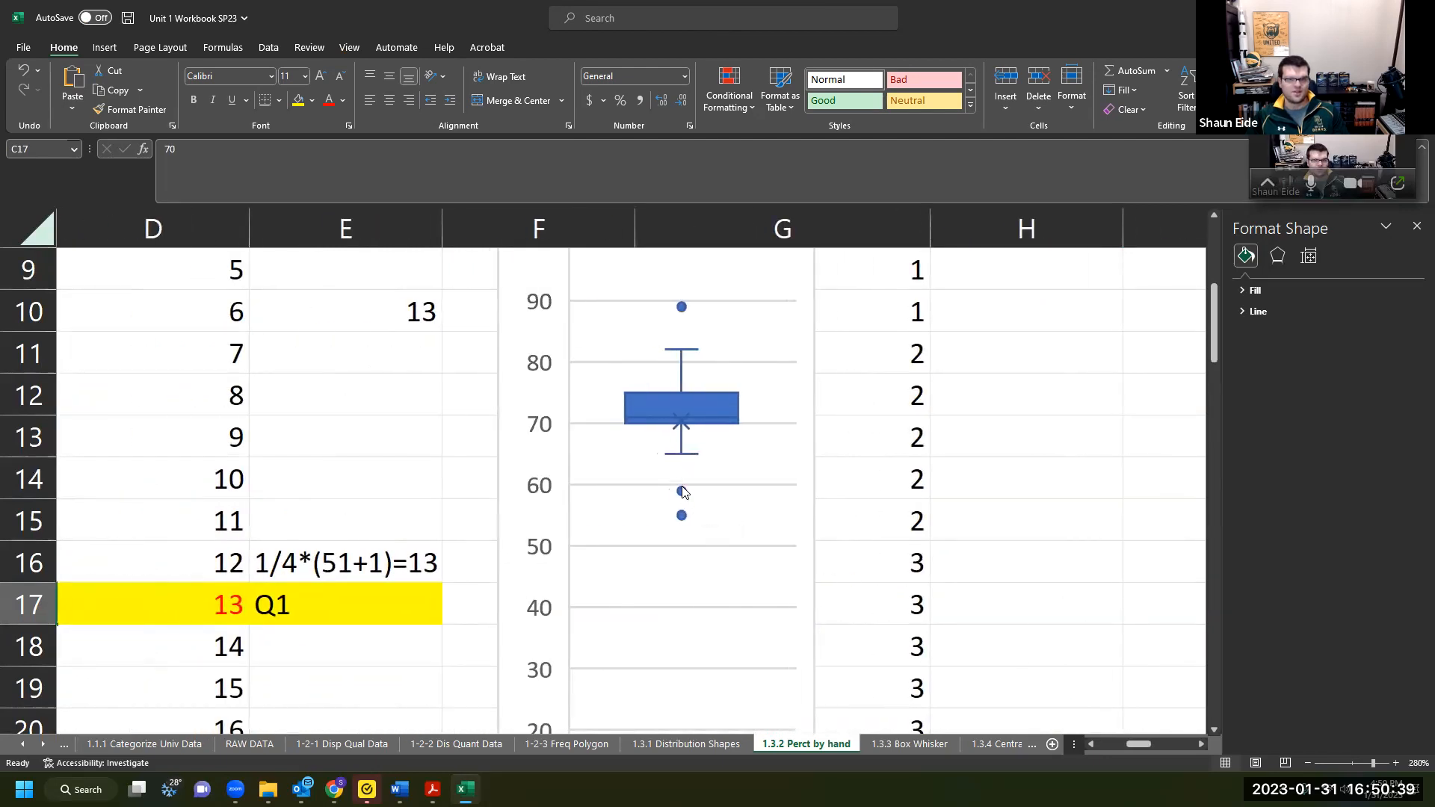
{"action": "left_click", "coordinate": [681, 491]}
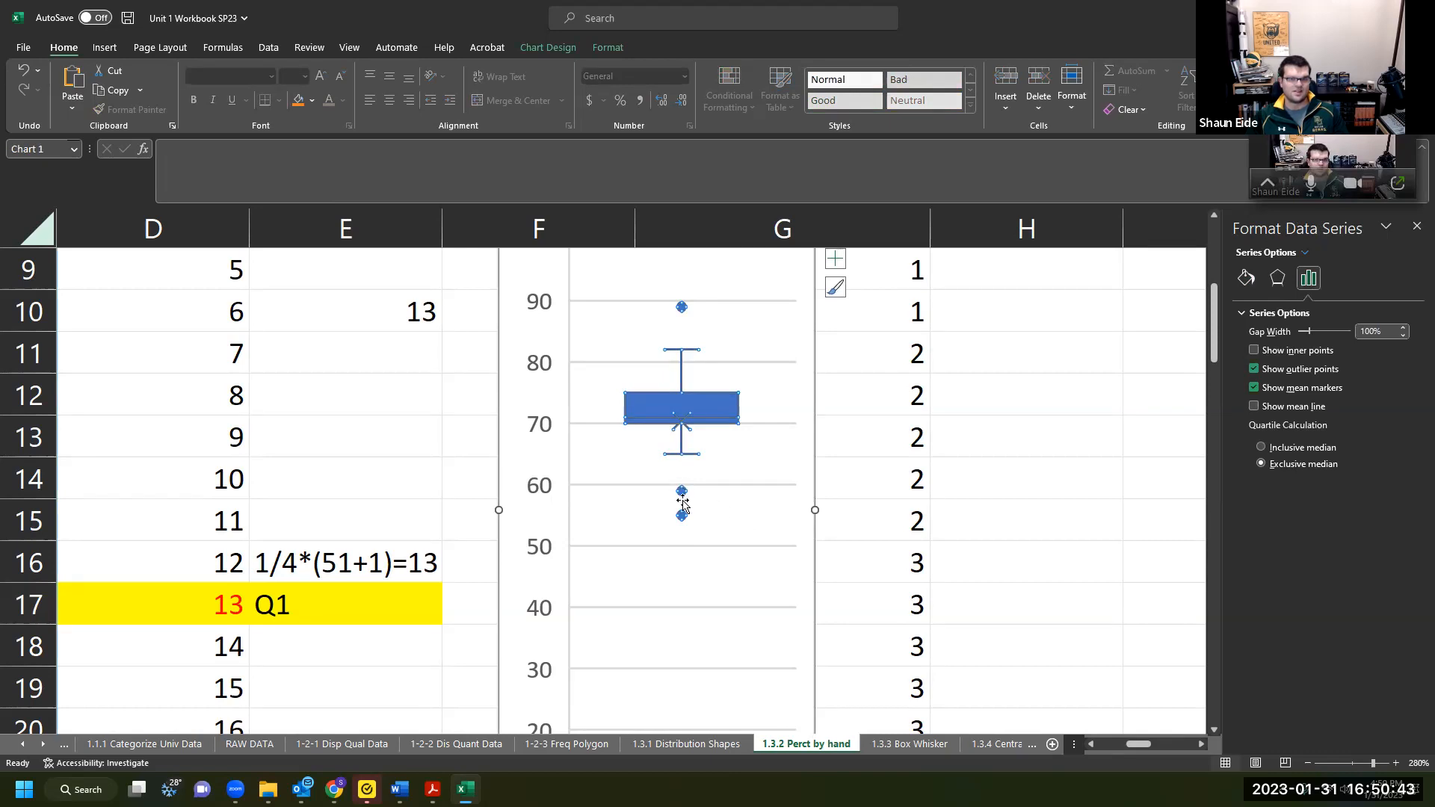
{"action": "scroll", "coordinate": [601, 499], "scroll_direction": "down", "scroll_amount": 1}
{"action": "scroll", "coordinate": [601, 499], "scroll_direction": "down", "scroll_amount": 3}
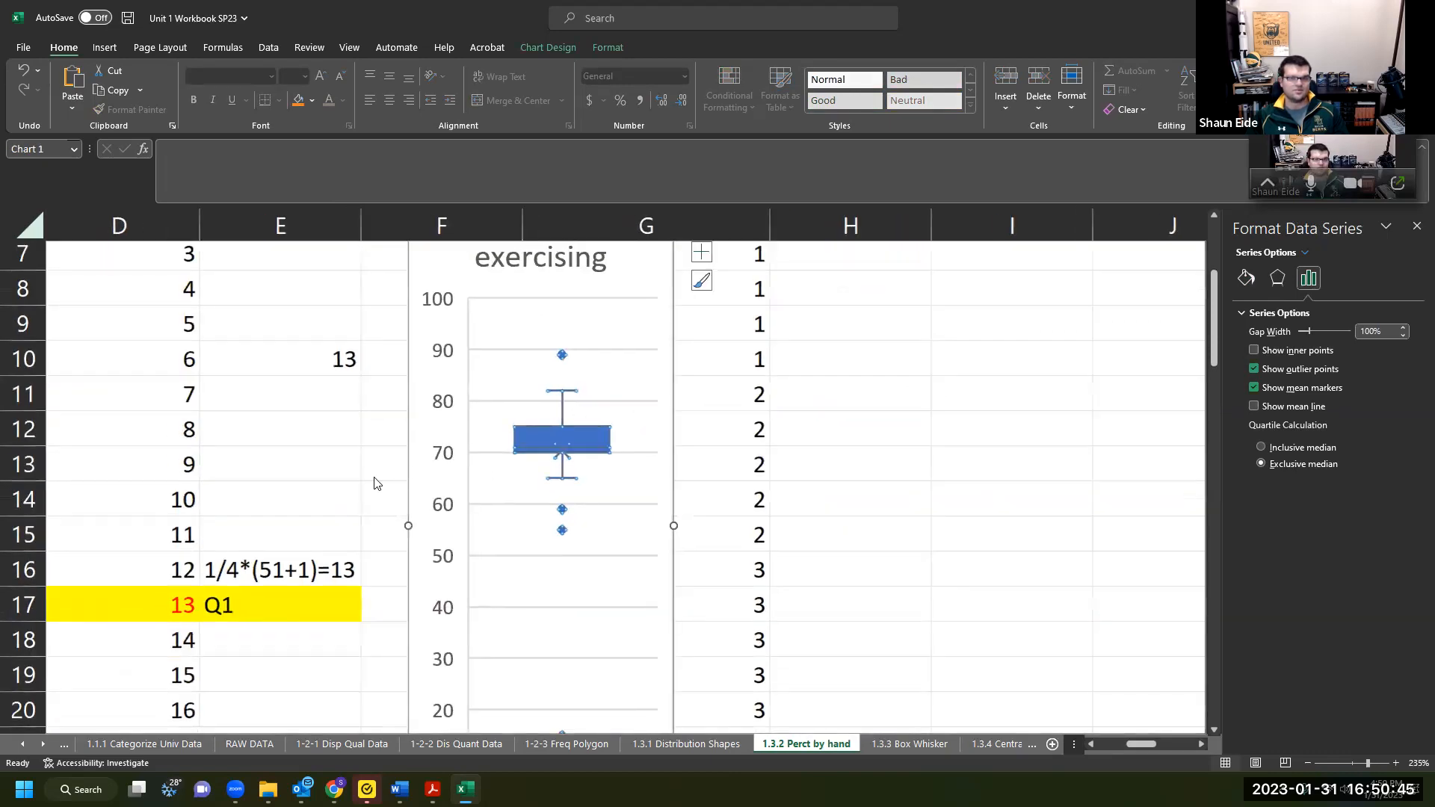
Compare the box plot's outliers with the sorted temperatures in column C and the outlier limits in A19:A20.
{"action": "left_click", "coordinate": [321, 471]}
{"action": "scroll", "coordinate": [291, 506], "scroll_direction": "left", "scroll_amount": 3}
{"action": "scroll", "coordinate": [290, 506], "scroll_direction": "right", "scroll_amount": 5}
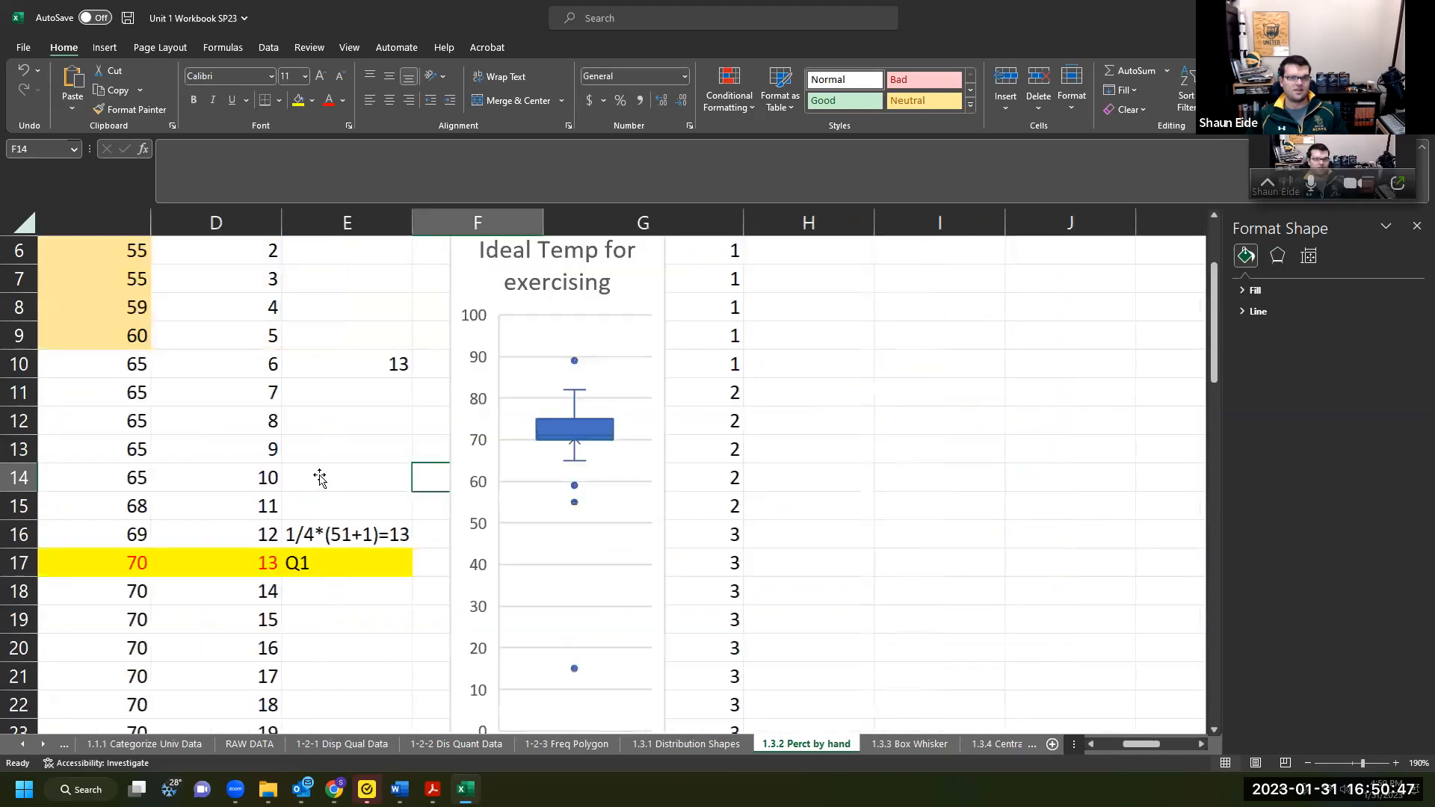
{"action": "scroll", "coordinate": [320, 473], "scroll_direction": "down", "scroll_amount": 2}
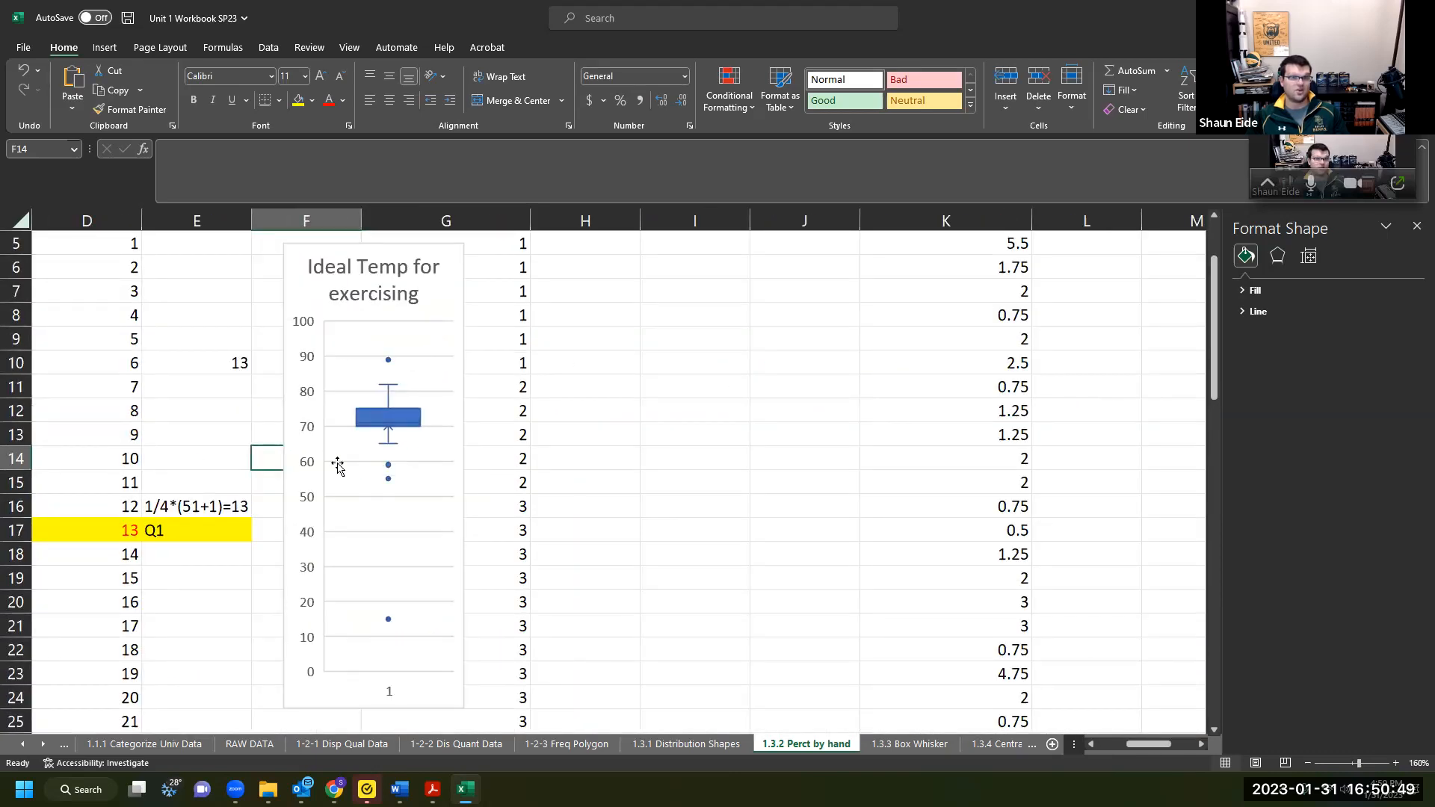
{"action": "scroll", "coordinate": [331, 474], "scroll_direction": "left", "scroll_amount": 3}
{"action": "left_click", "coordinate": [1050, 441]}
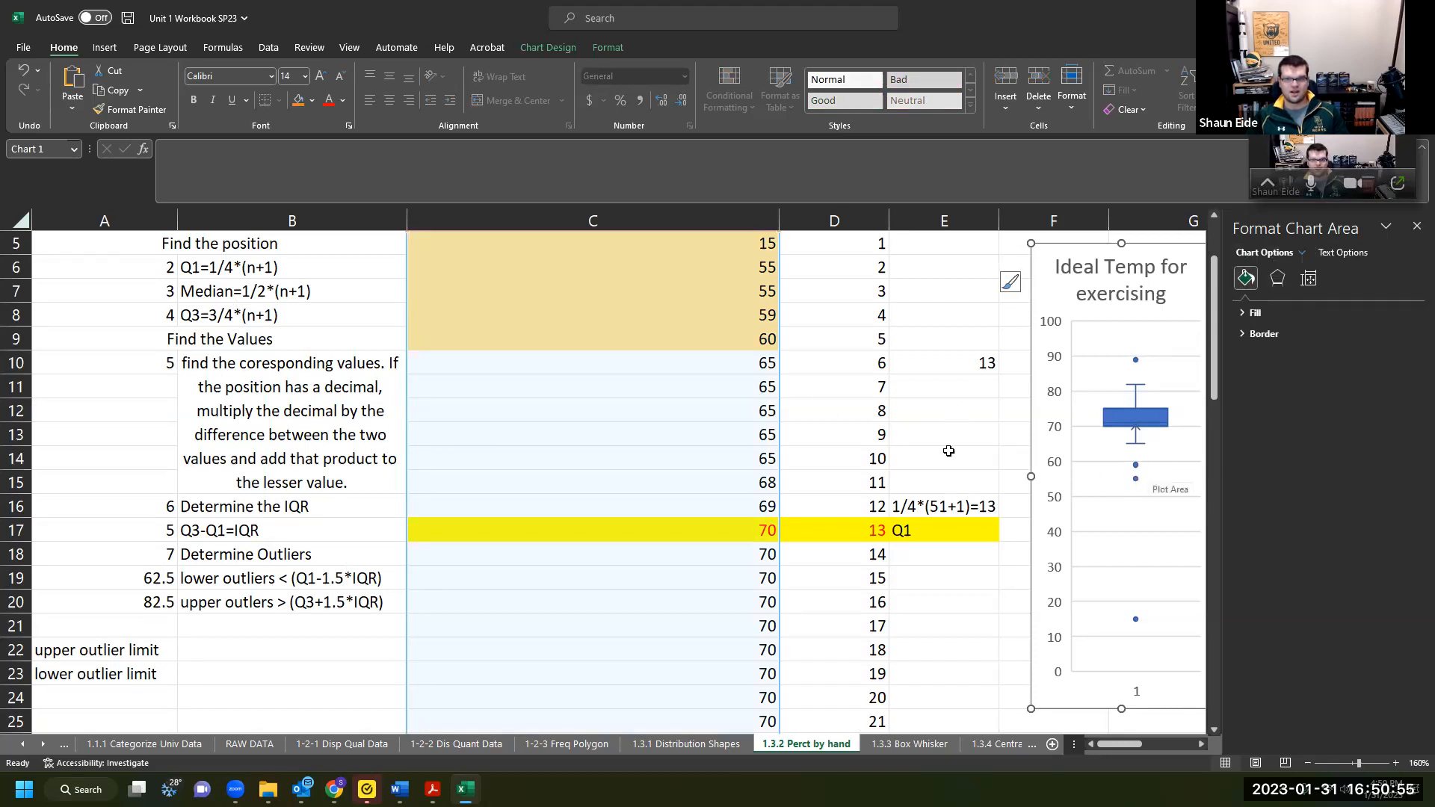
{"action": "scroll", "coordinate": [814, 448], "scroll_direction": "down", "scroll_amount": 1}
{"action": "scroll", "coordinate": [814, 448], "scroll_direction": "down", "scroll_amount": 3, "text": "ctrl"}
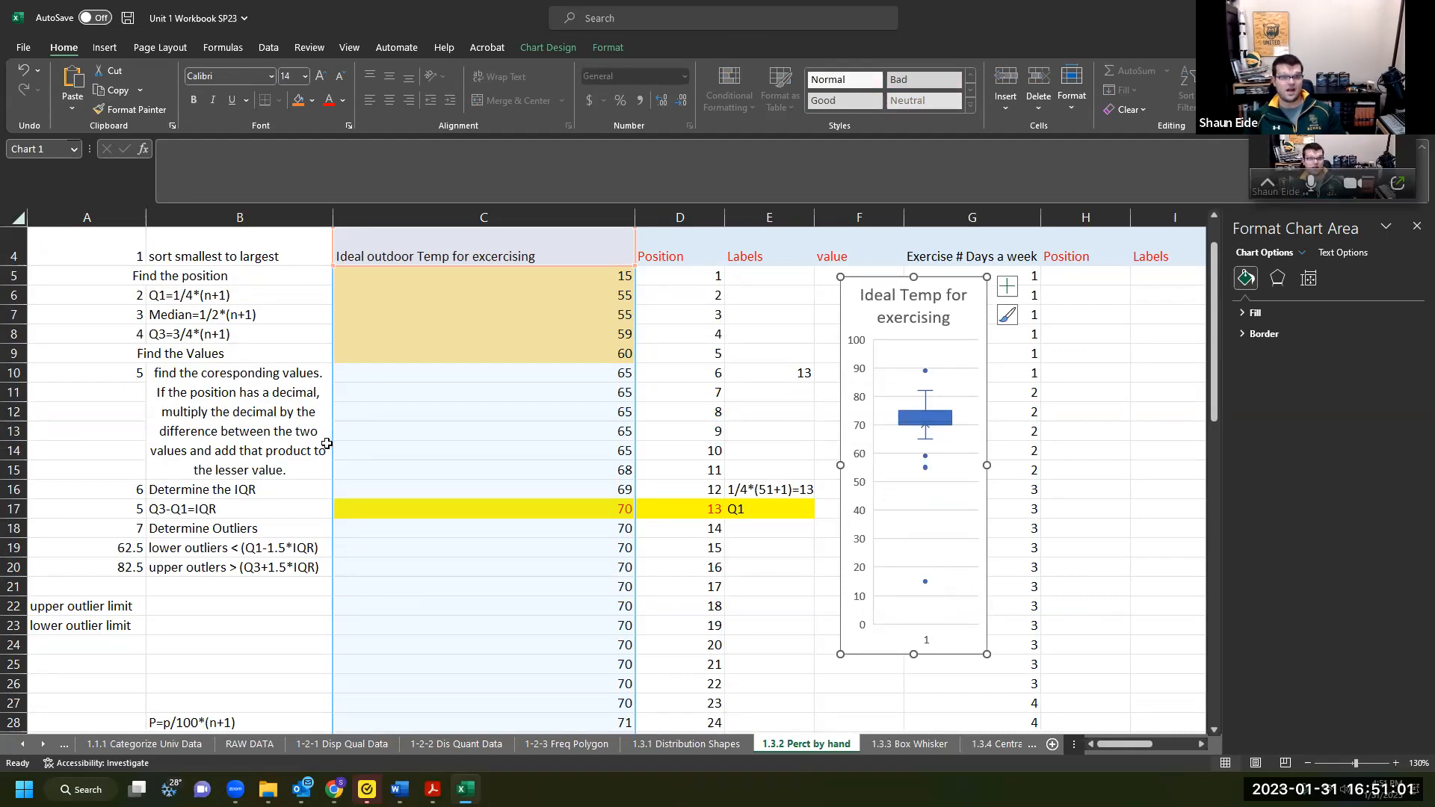
{"action": "scroll", "coordinate": [656, 473], "scroll_direction": "down", "scroll_amount": 1, "text": "ctrl"}
{"action": "key", "text": "Escape"}
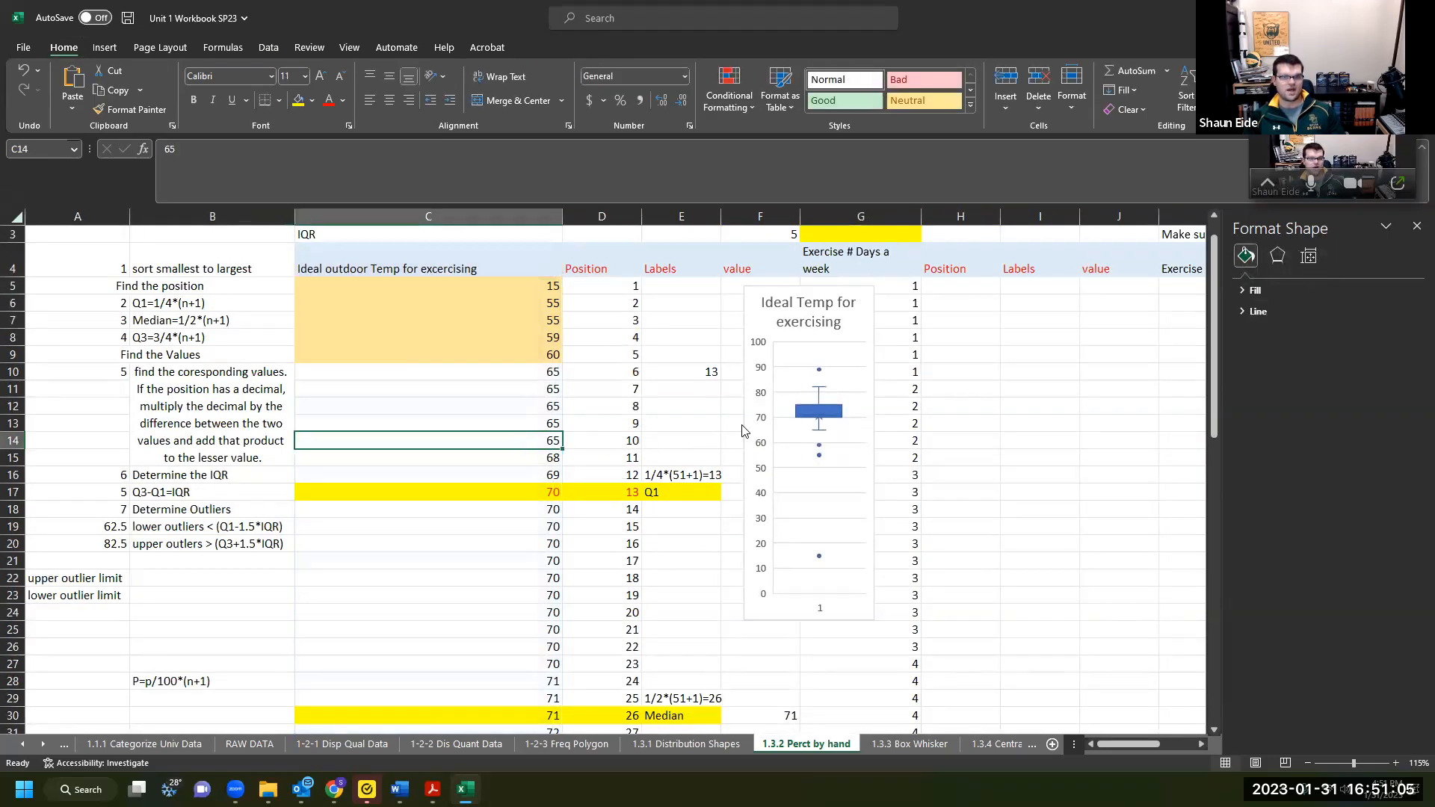
{"action": "scroll", "coordinate": [683, 433], "scroll_direction": "down", "scroll_amount": 14}
{"action": "scroll", "coordinate": [680, 448], "scroll_direction": "up", "scroll_amount": 14}
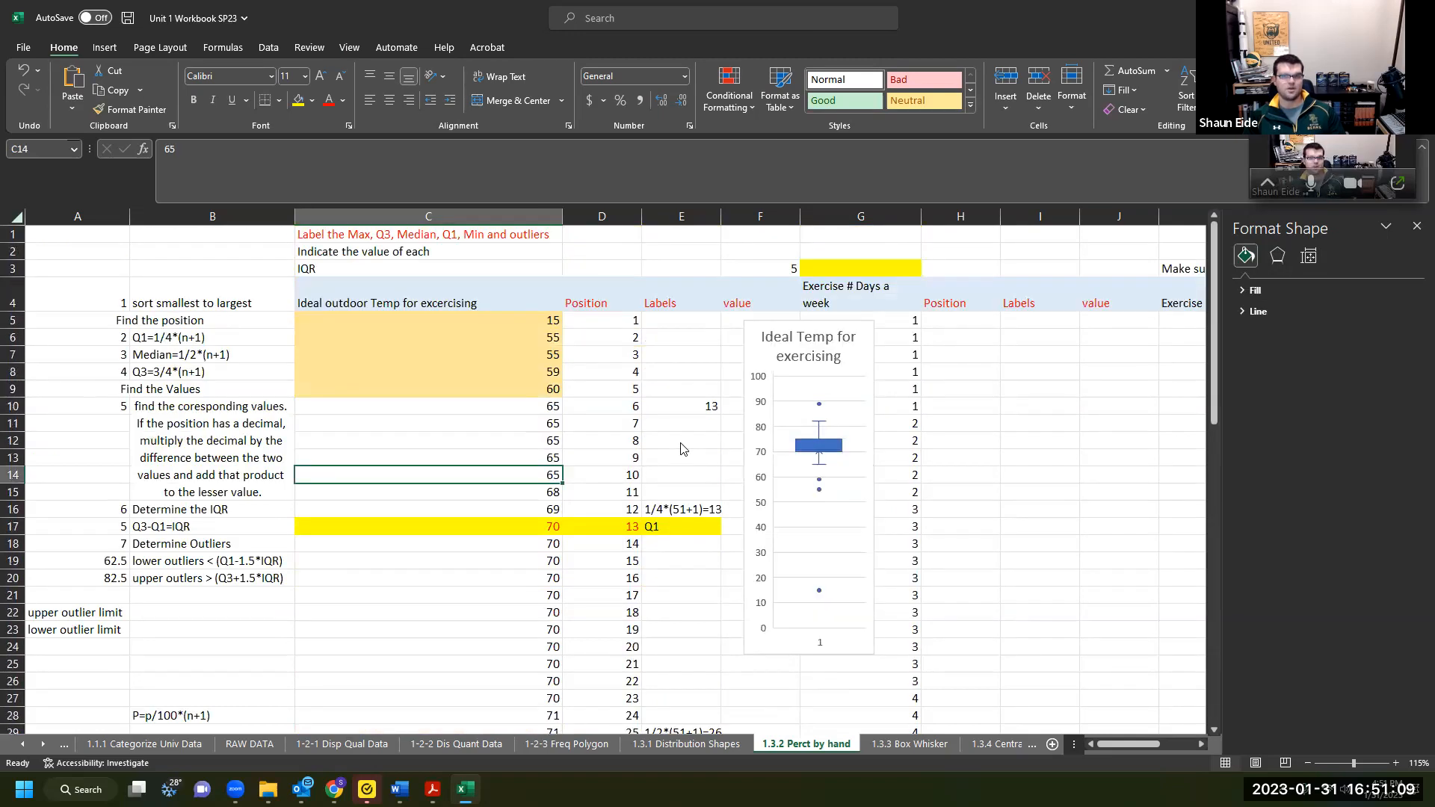
Move the temperature box plot over columns D and E, clear of the Exercise # Days a week data.
{"action": "scroll", "coordinate": [680, 448], "scroll_direction": "right", "scroll_amount": 3}
{"action": "left_click_drag", "start_coordinate": [218, 335], "coordinate": [27, 330]}
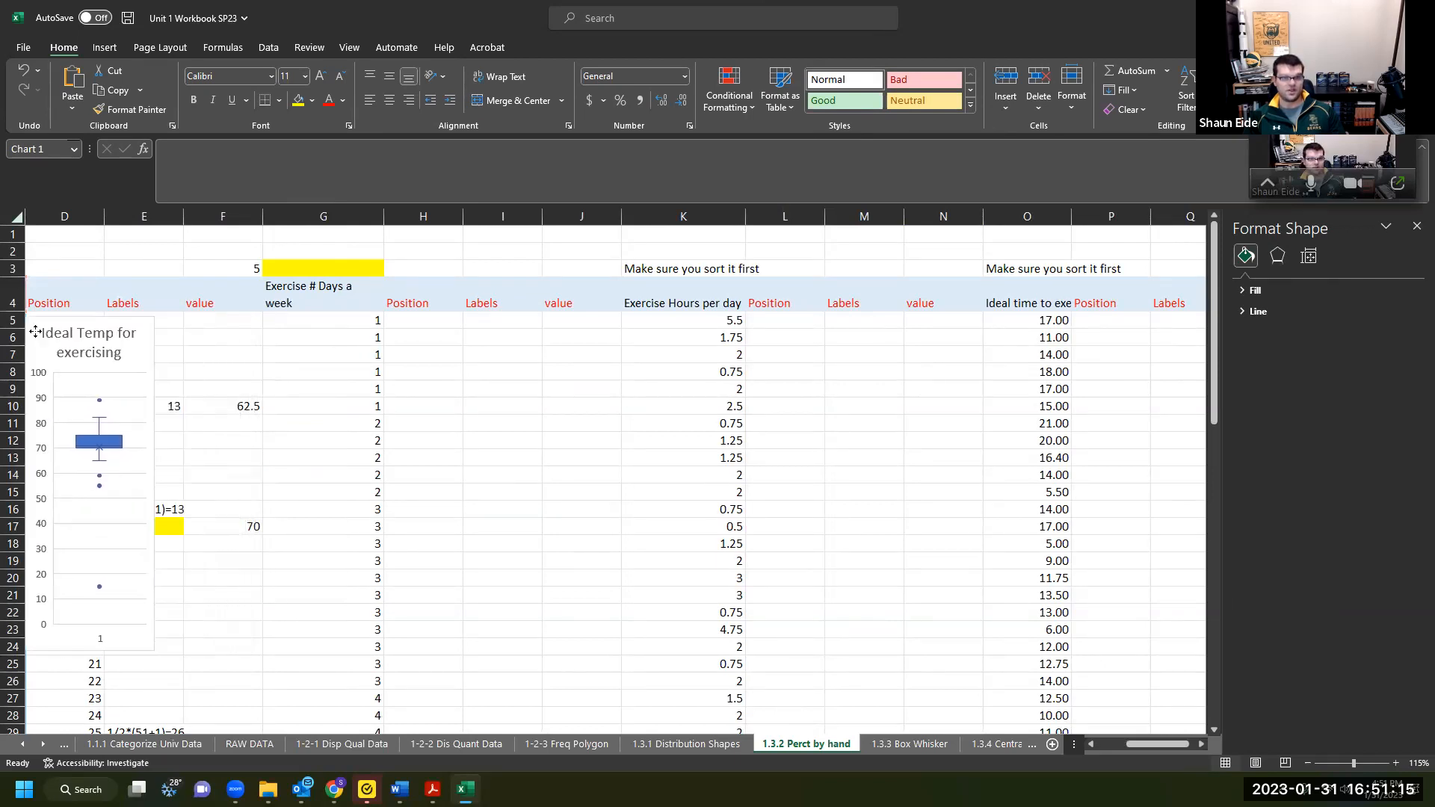
{"action": "left_click", "coordinate": [365, 333]}
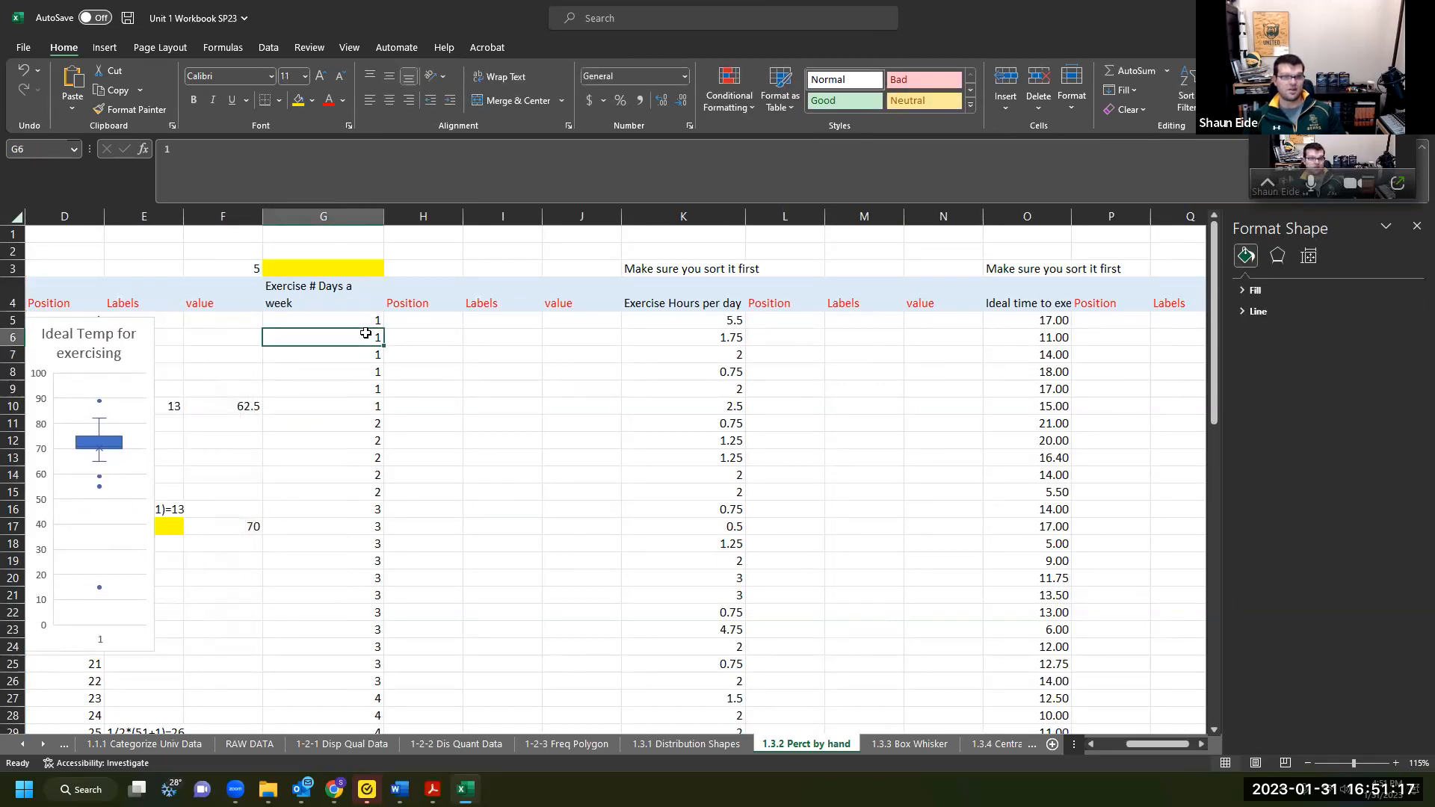
Select the Exercise # Days a week values in G5:G72 to check how many there are.
{"action": "left_click", "coordinate": [362, 319]}
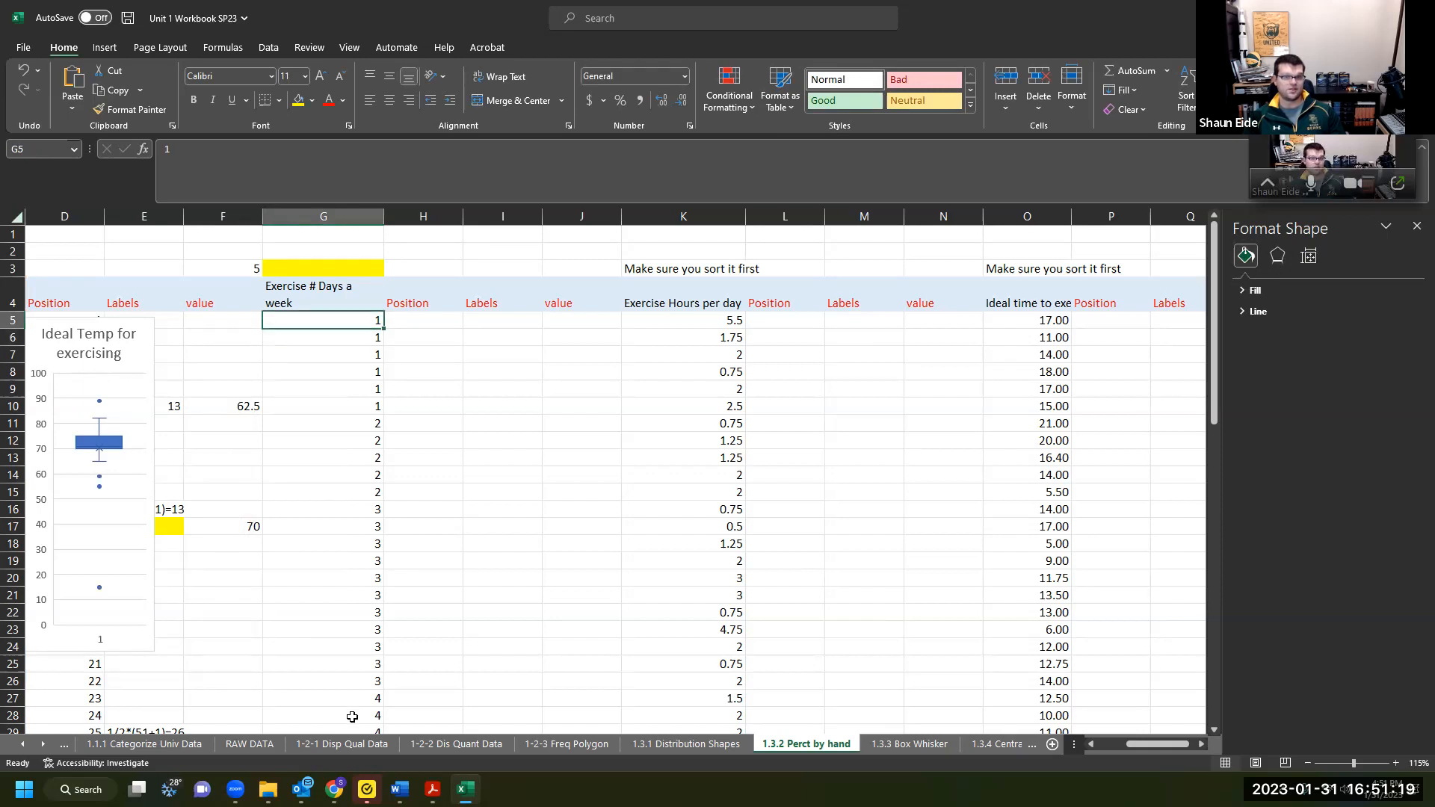
{"action": "left_click", "coordinate": [387, 437]}
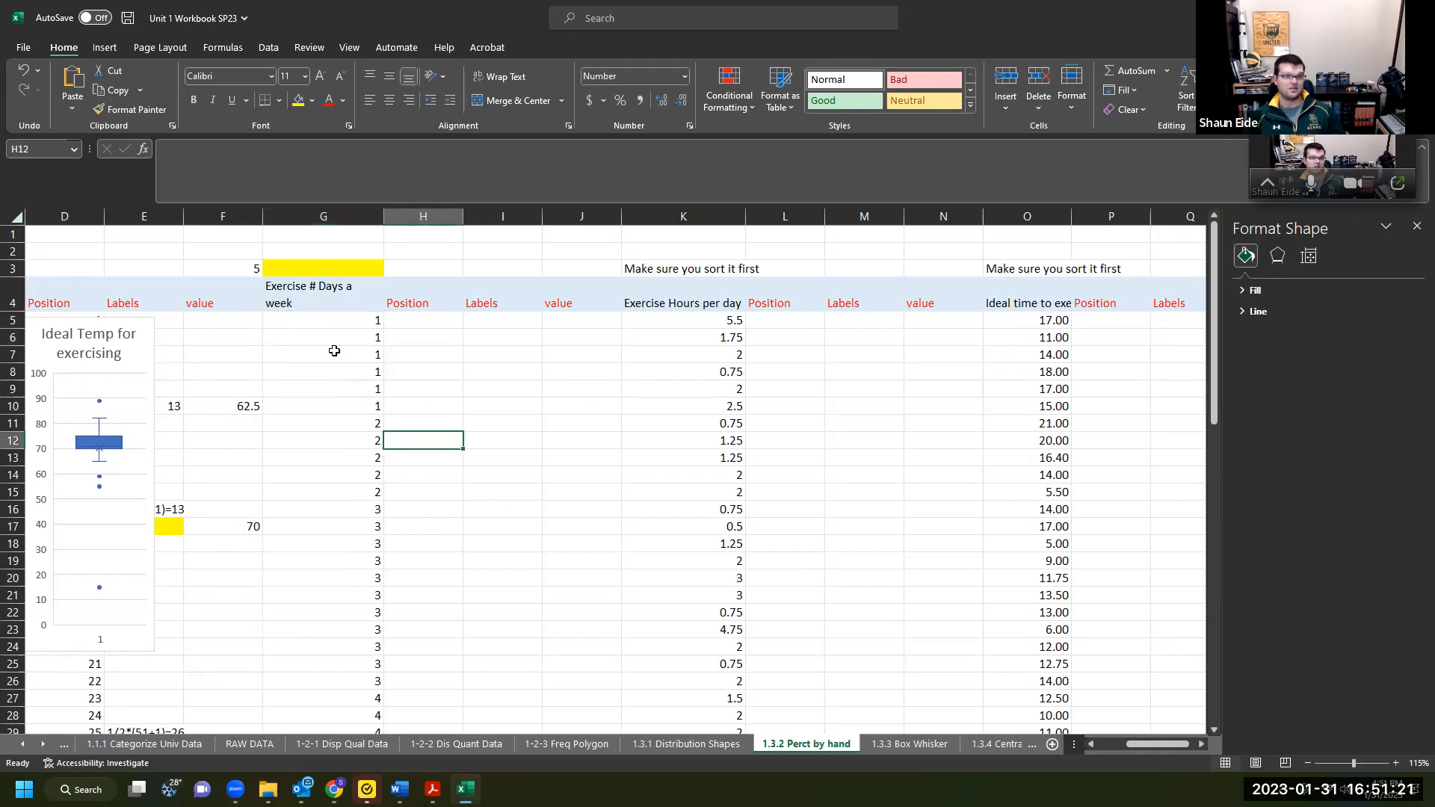
{"action": "scroll", "coordinate": [375, 503], "scroll_direction": "down", "scroll_amount": 20}
{"action": "scroll", "coordinate": [368, 490], "scroll_direction": "up", "scroll_amount": 12}
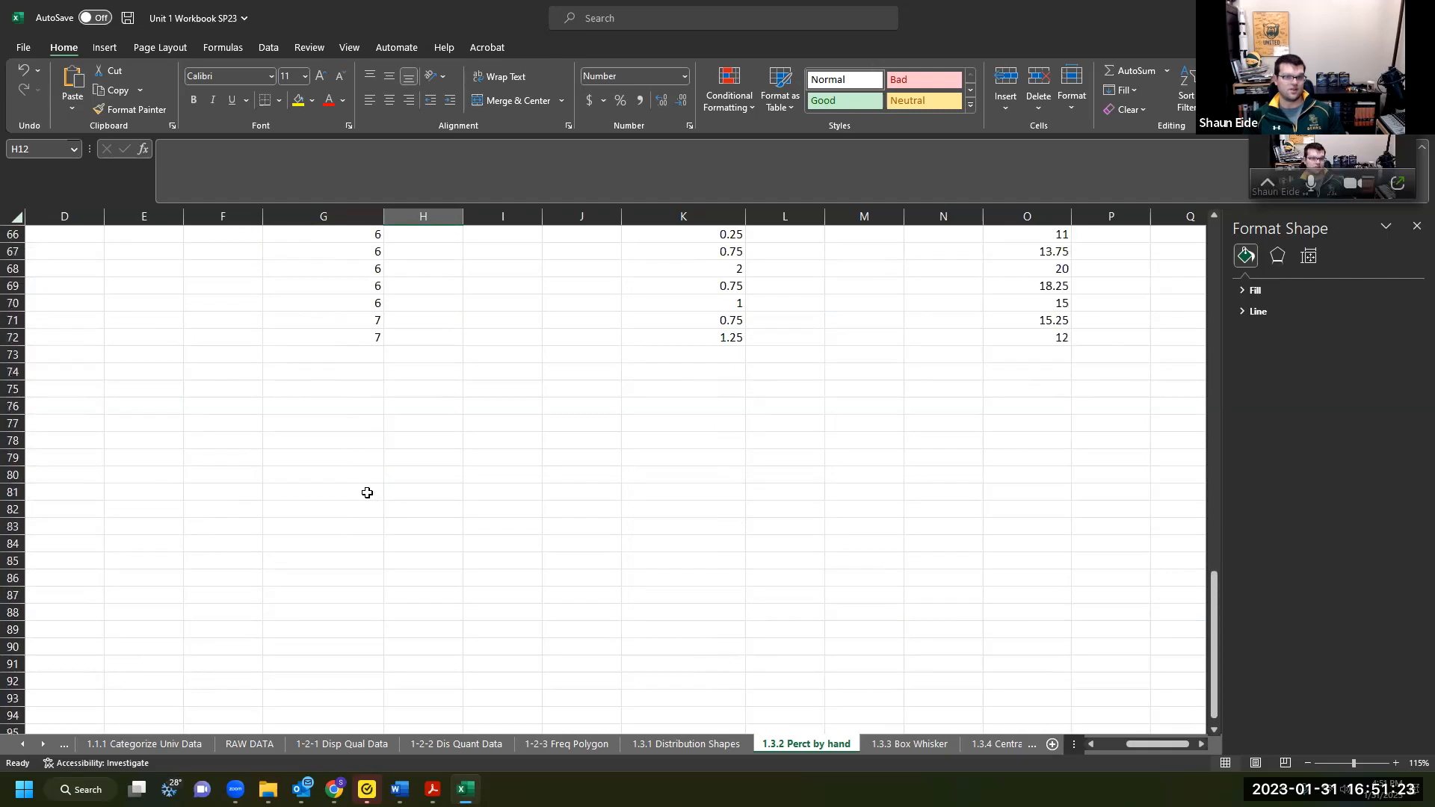
{"action": "left_click_drag", "start_coordinate": [336, 439], "coordinate": [343, 320]}
{"action": "scroll", "coordinate": [896, 486], "scroll_direction": "down", "scroll_amount": 20}
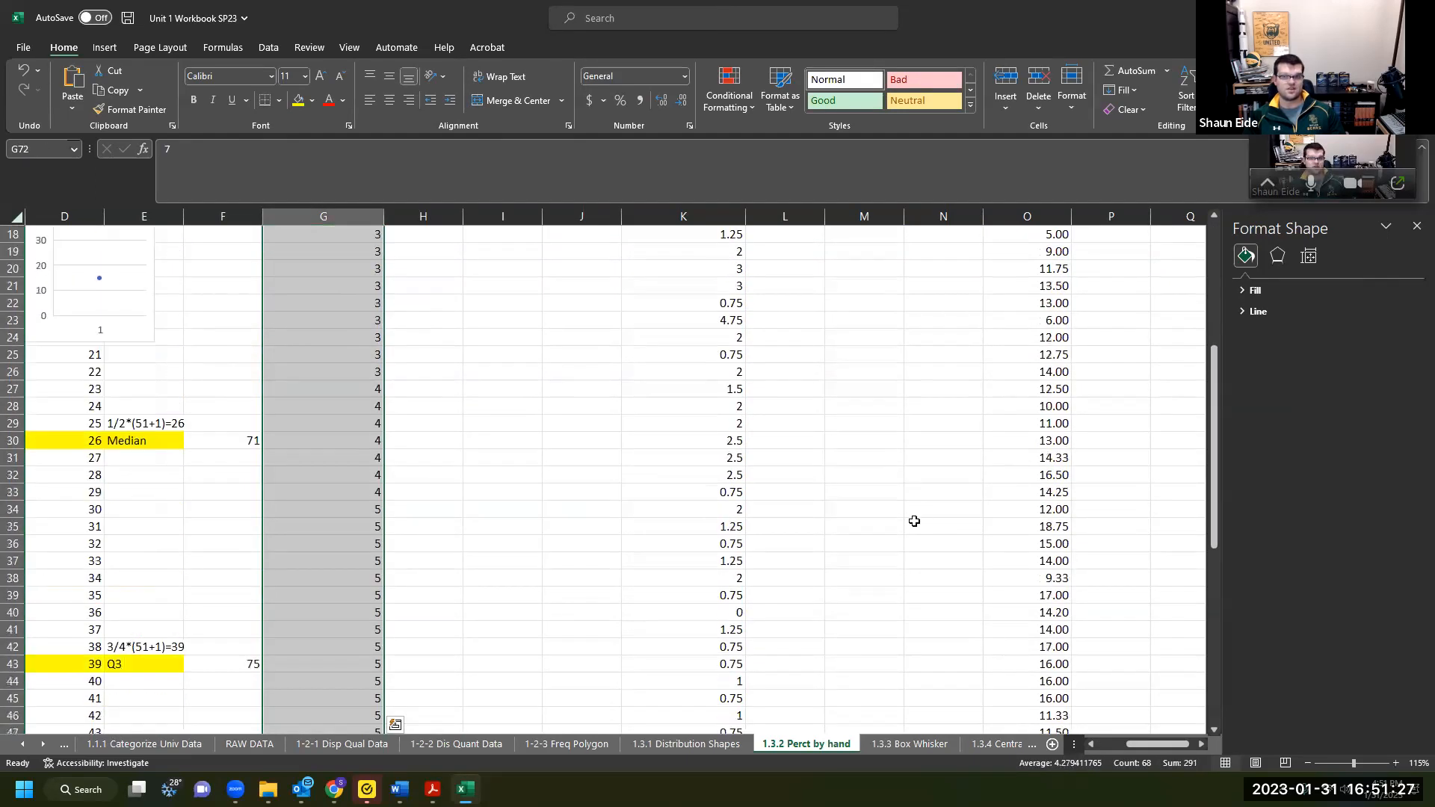
{"action": "scroll", "coordinate": [920, 529], "scroll_direction": "up", "scroll_amount": 1}
{"action": "scroll", "coordinate": [919, 530], "scroll_direction": "up", "scroll_amount": 20}
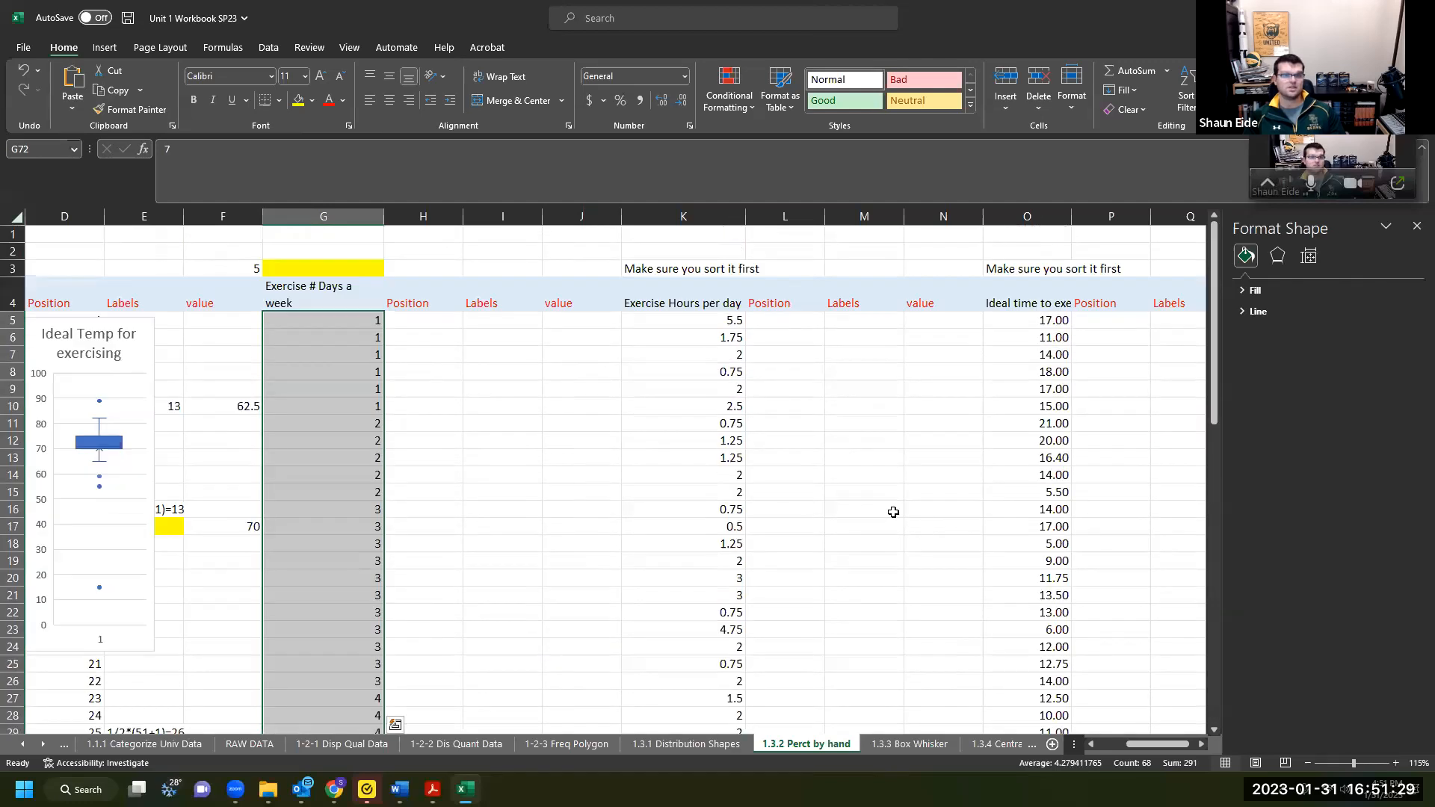
{"action": "left_click", "coordinate": [568, 456]}
{"action": "left_click", "coordinate": [419, 416]}
Move the temperature box plot over column C so the instructions in column B and the Position and Labels columns are uncovered.
{"action": "scroll", "coordinate": [418, 420], "scroll_direction": "left", "scroll_amount": 3}
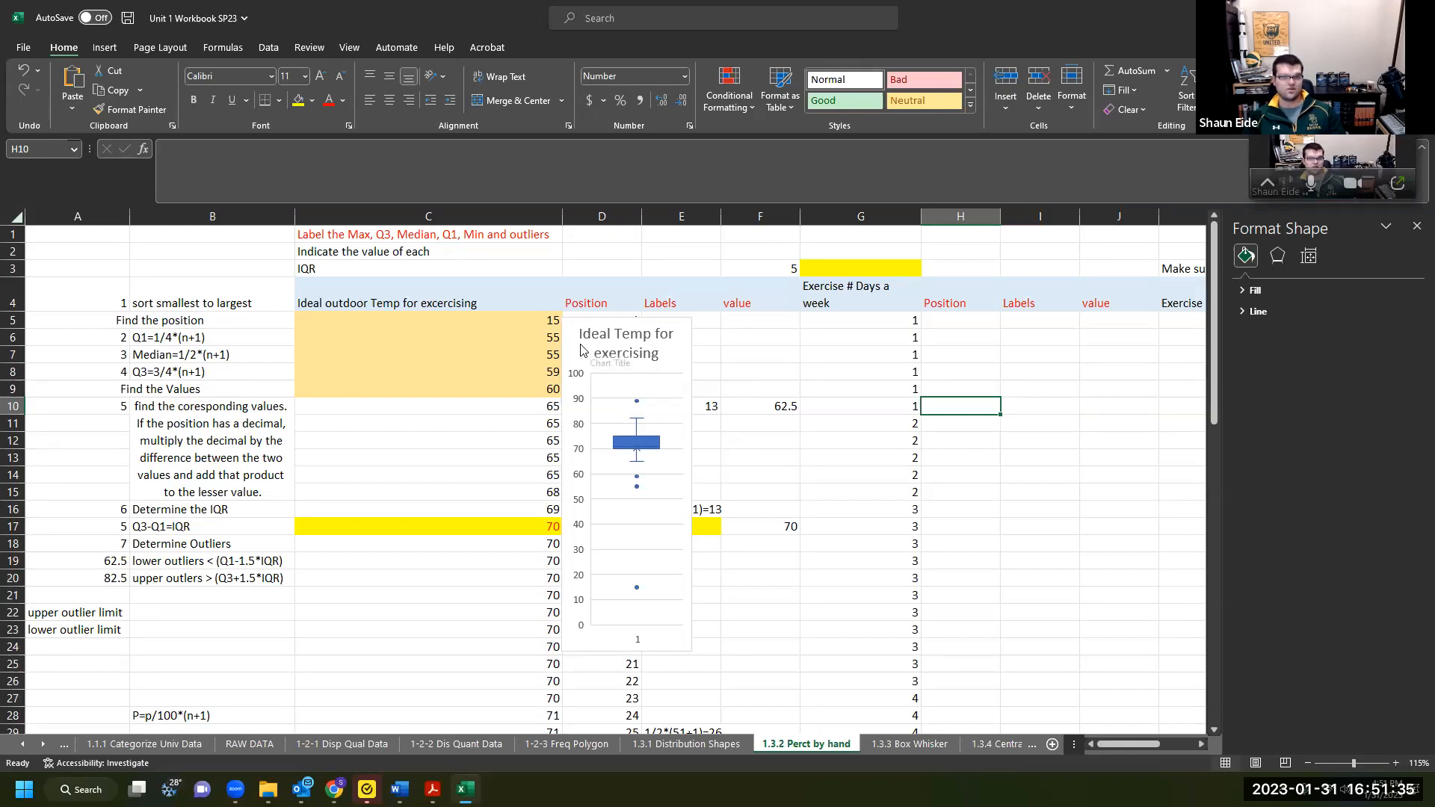
{"action": "left_click_drag", "start_coordinate": [562, 350], "coordinate": [155, 278]}
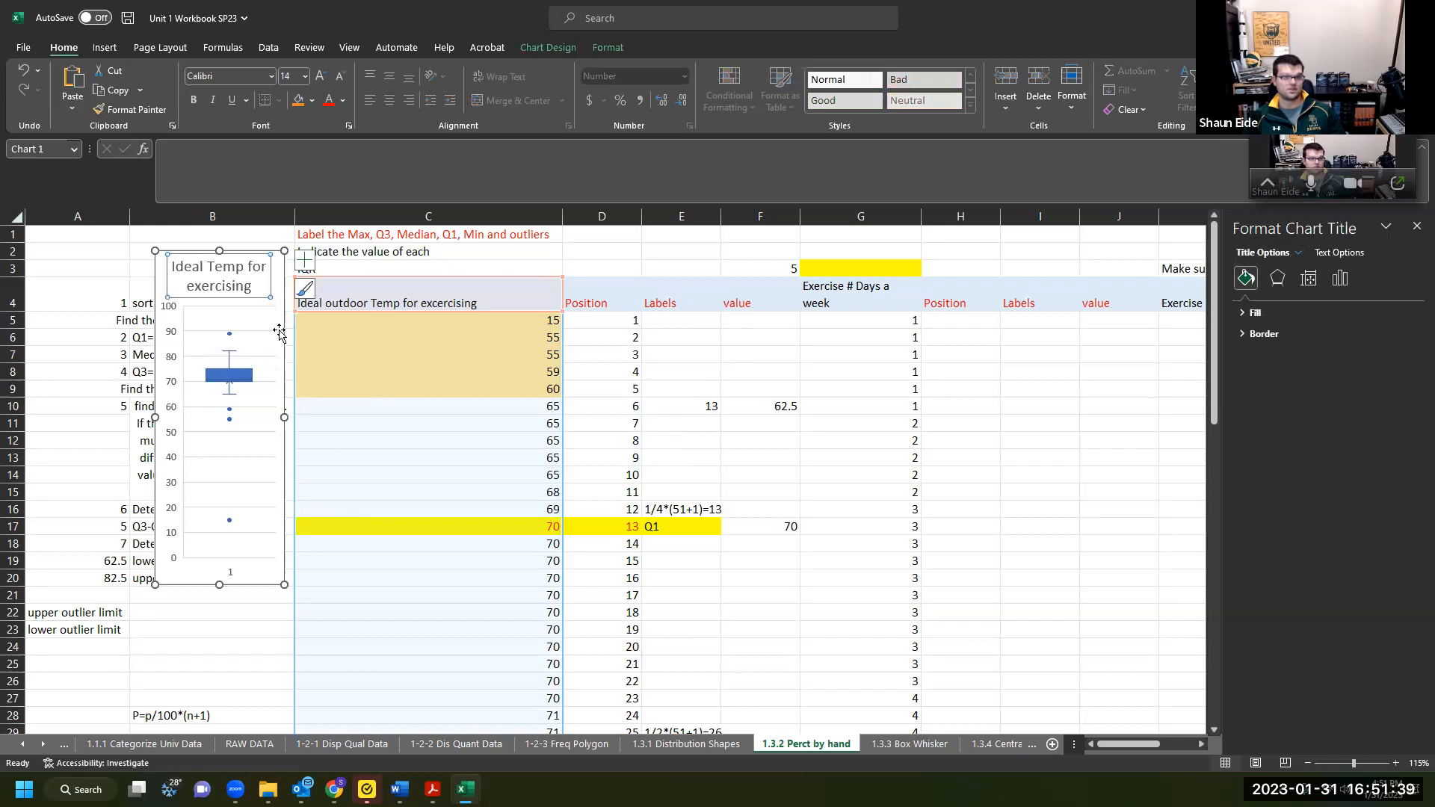
{"action": "left_click_drag", "start_coordinate": [278, 297], "coordinate": [482, 410]}
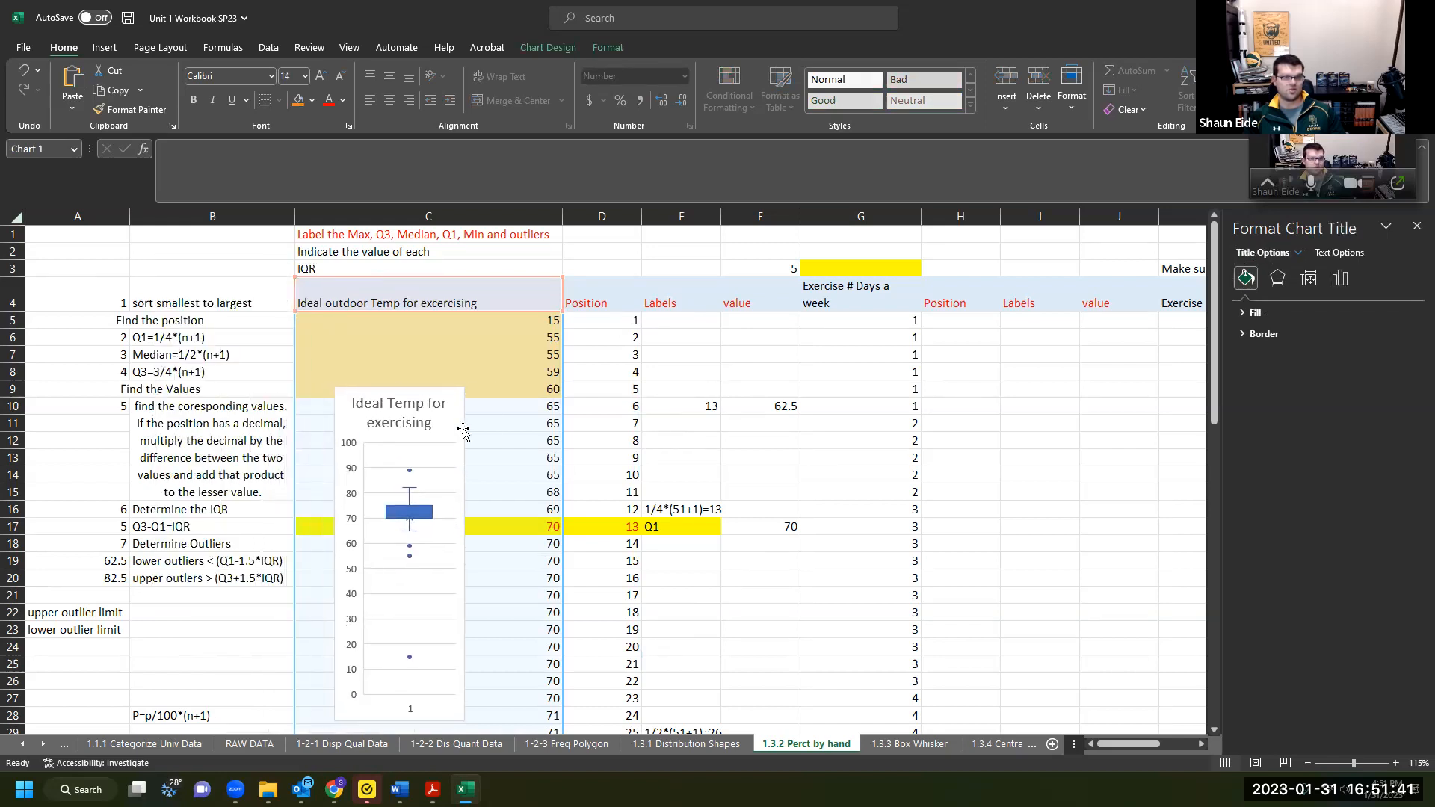
{"action": "left_click", "coordinate": [899, 447]}
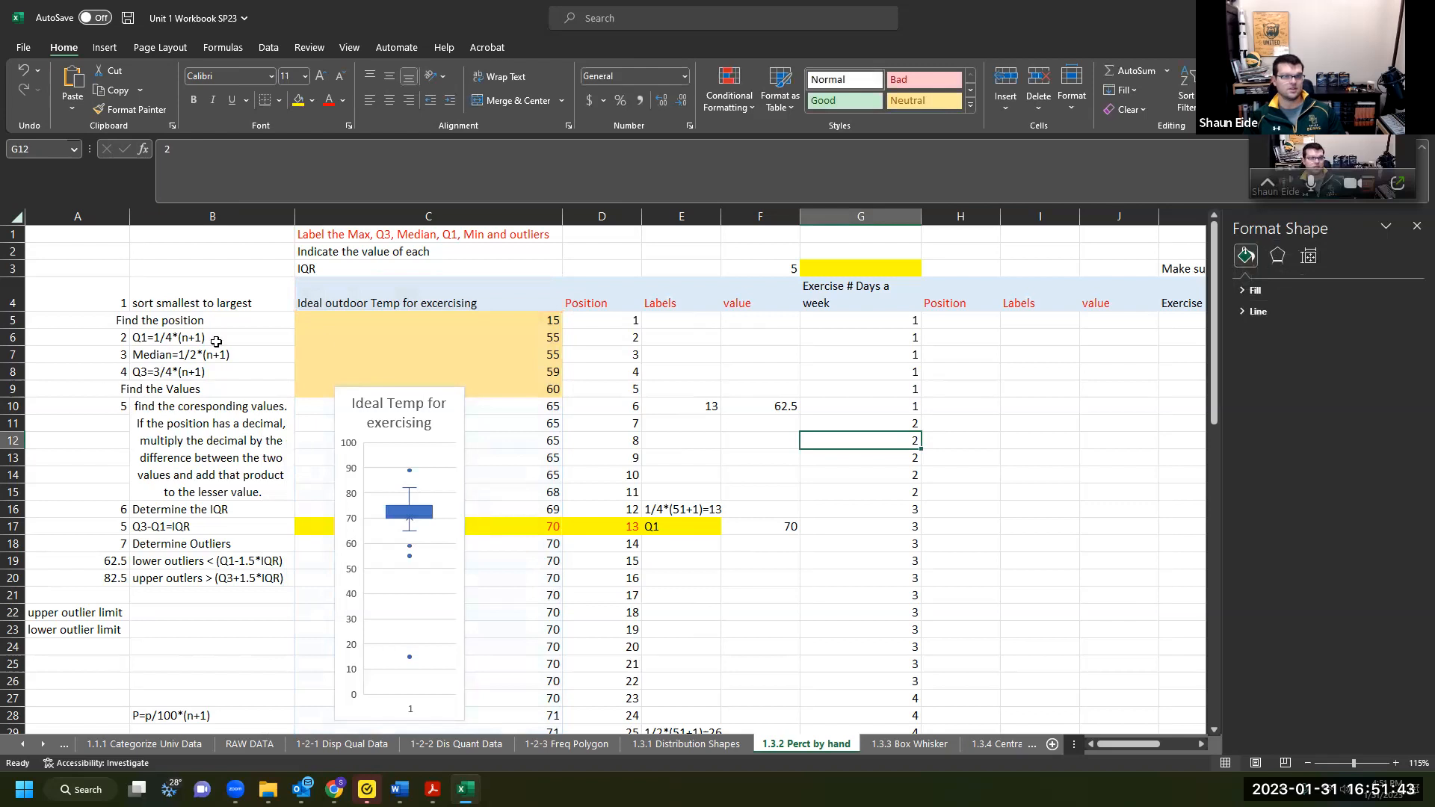
Calculate the Q1 position of the days-a-week data with the formula =1/4*(68+1) and place it in I17.
{"action": "left_click", "coordinate": [954, 523]}
{"action": "type", "text": "="}
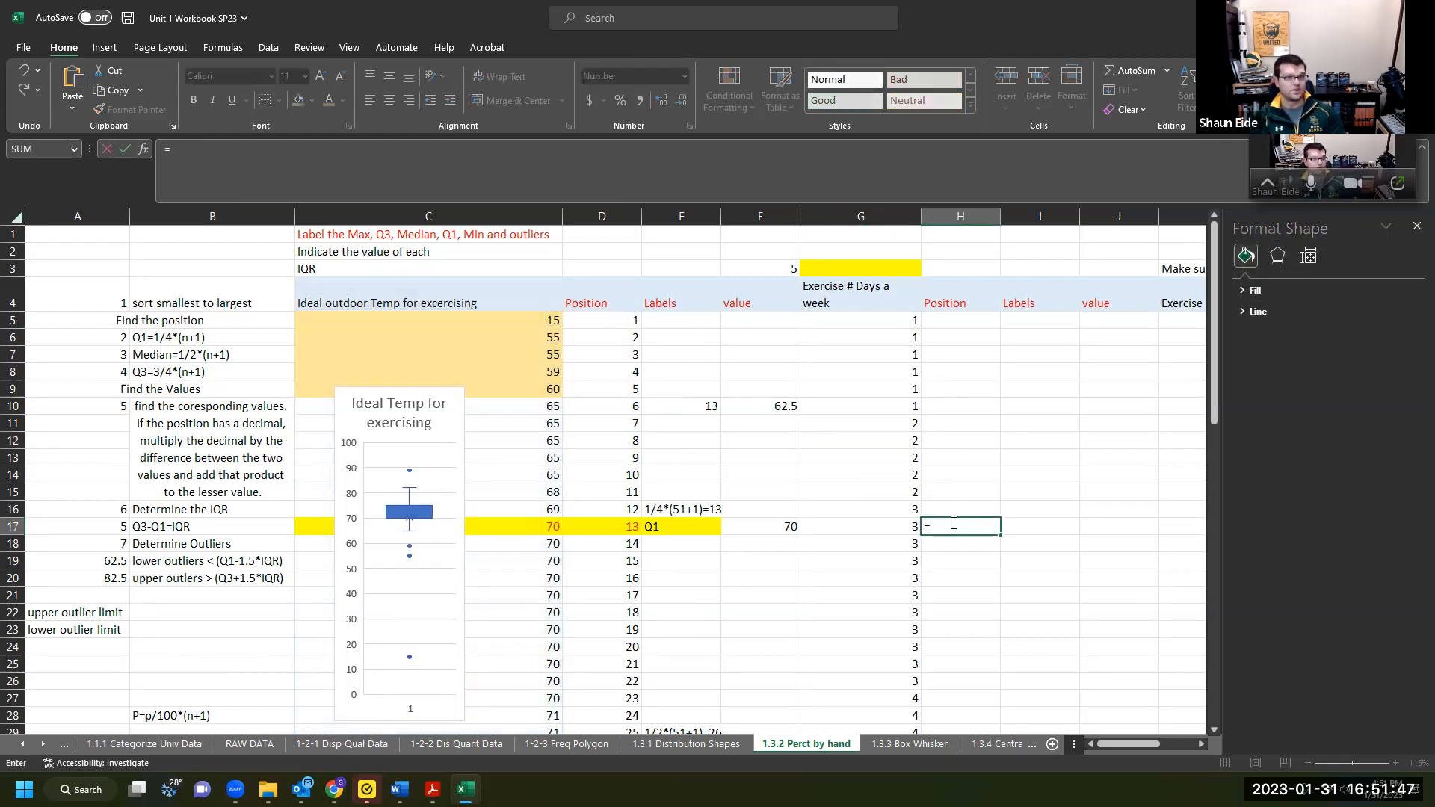
{"action": "type", "text": "1/4*("}
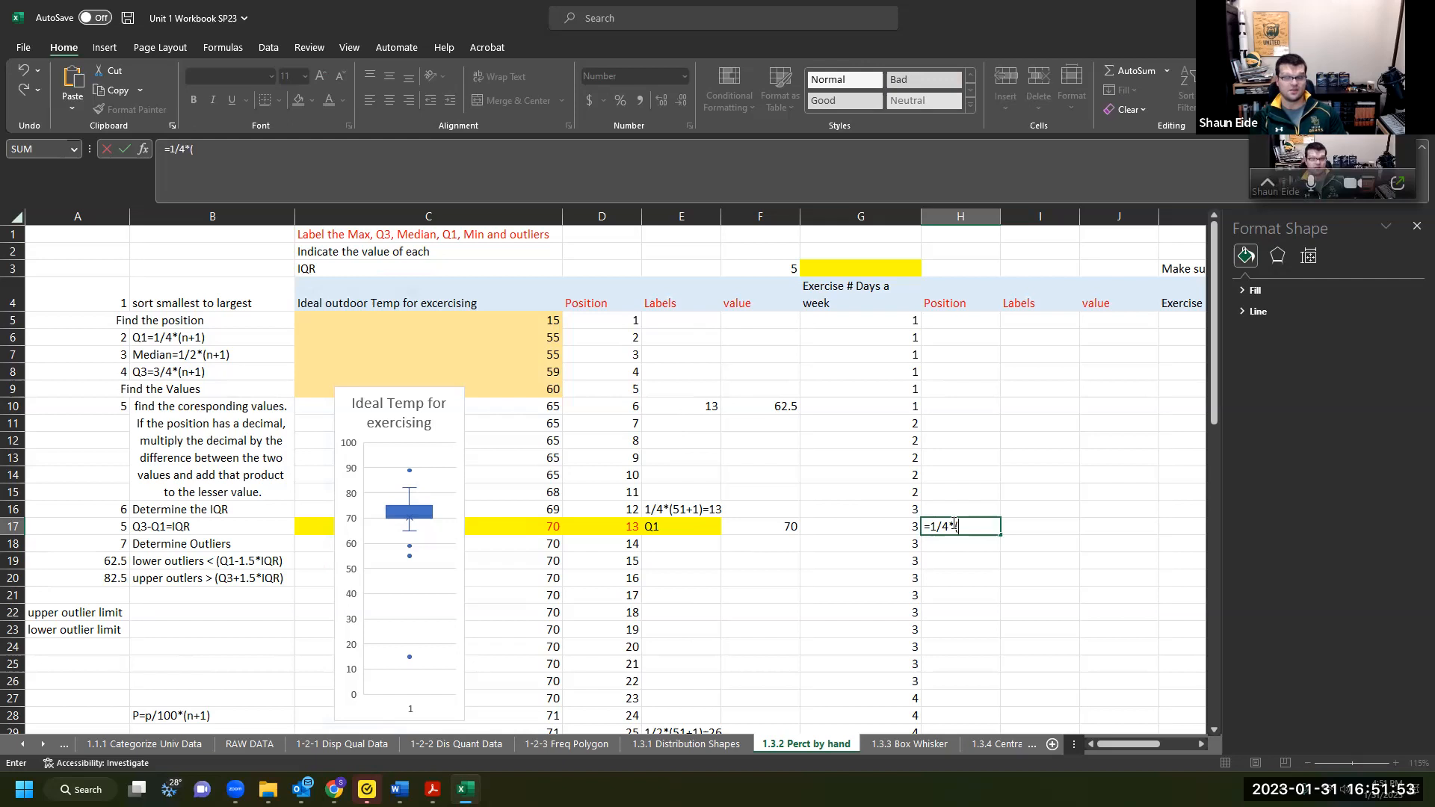
{"action": "left_click_drag", "start_coordinate": [835, 326], "coordinate": [854, 718]}
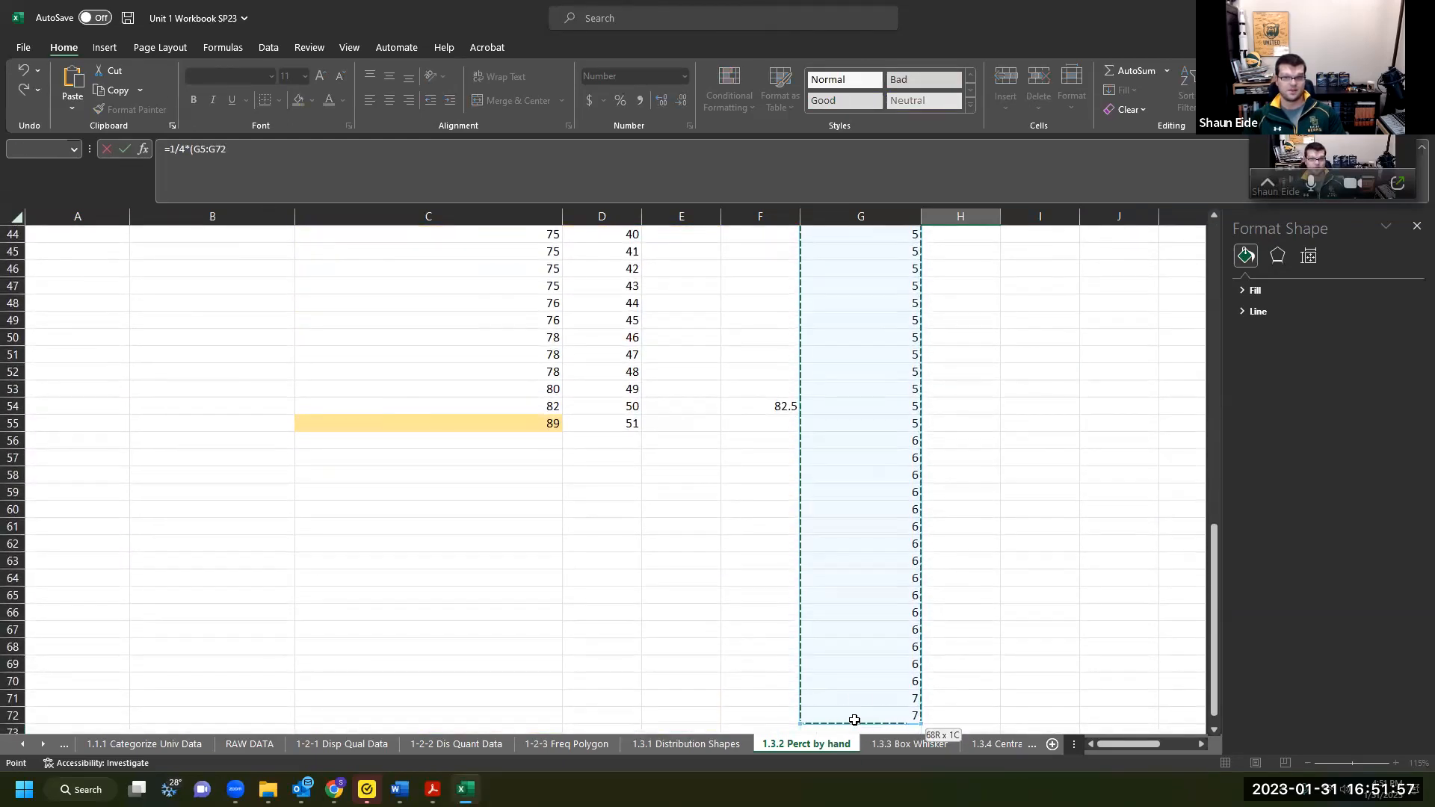
{"action": "scroll", "coordinate": [859, 672], "scroll_direction": "up", "scroll_amount": 14}
{"action": "left_click_drag", "start_coordinate": [999, 527], "coordinate": [958, 528]}
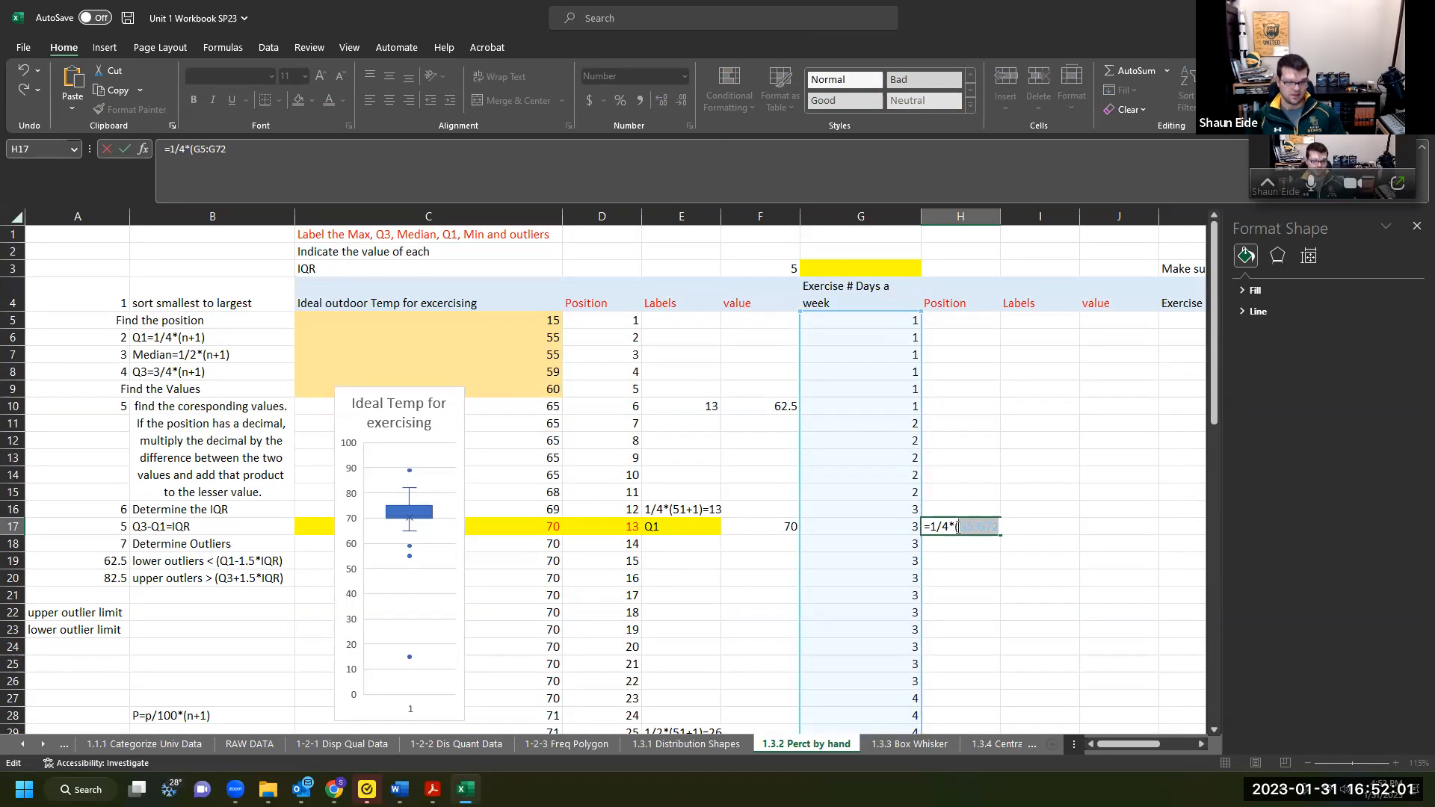
{"action": "type", "text": "68"}
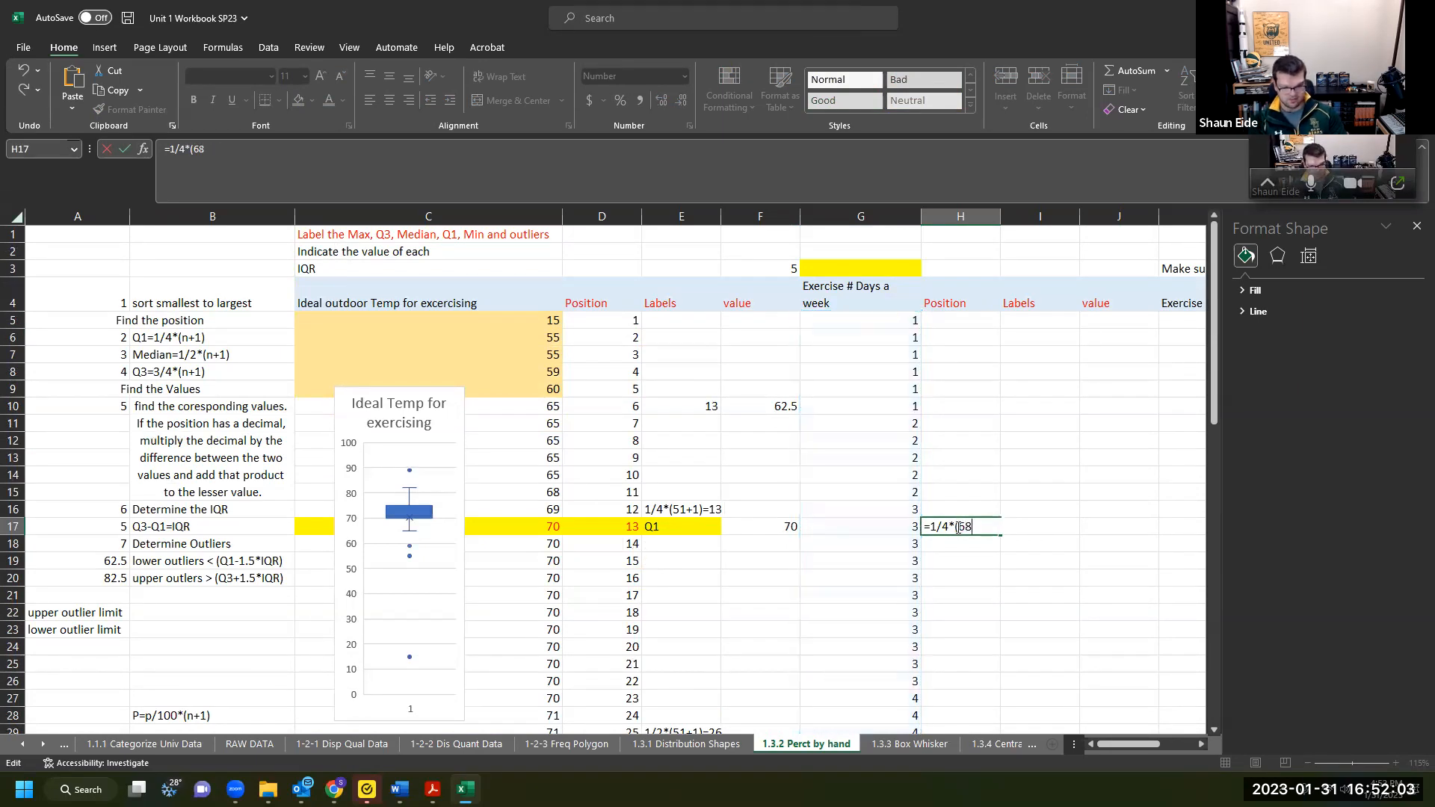
{"action": "type", "text": "+1)"}
{"action": "key", "text": "Return"}
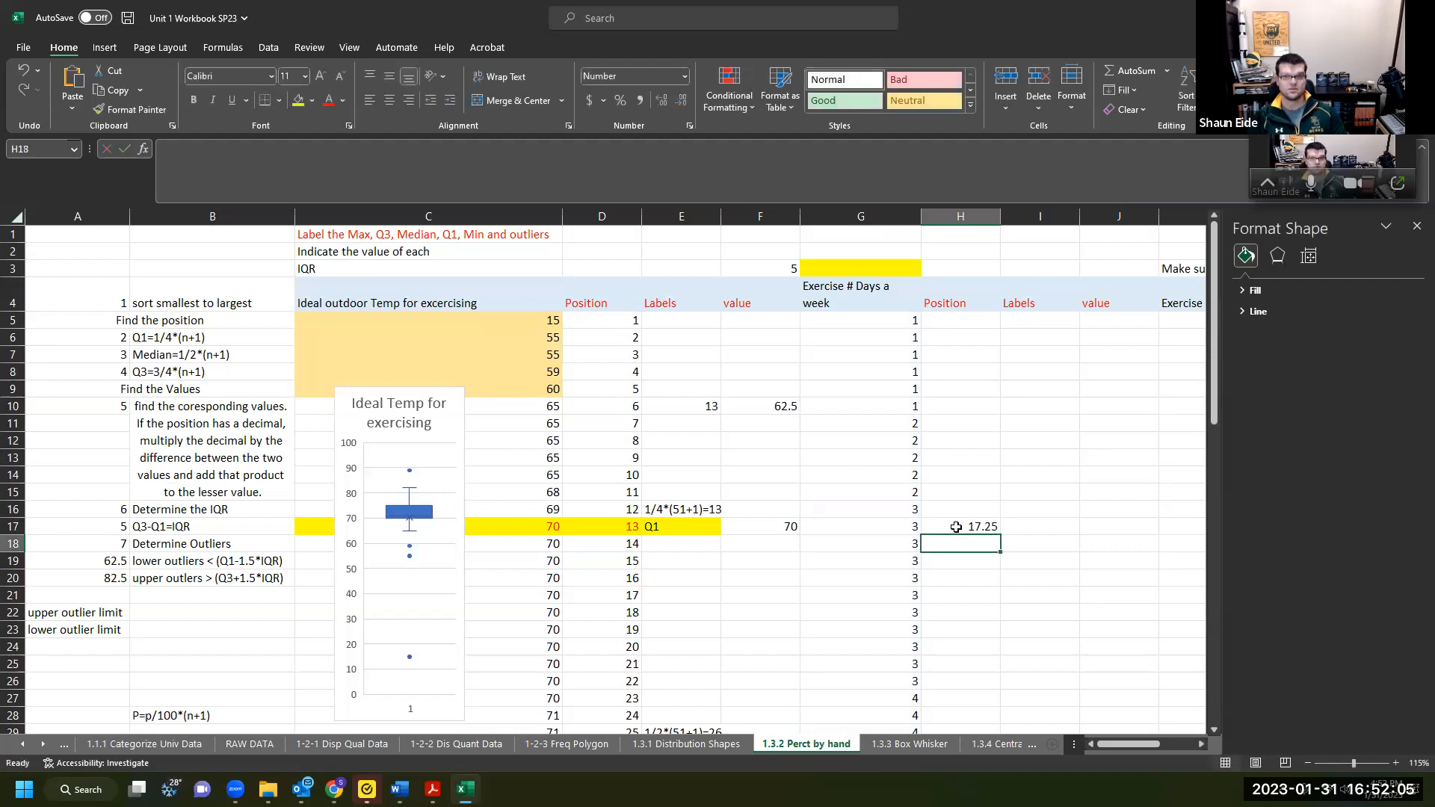
{"action": "left_click", "coordinate": [949, 522]}
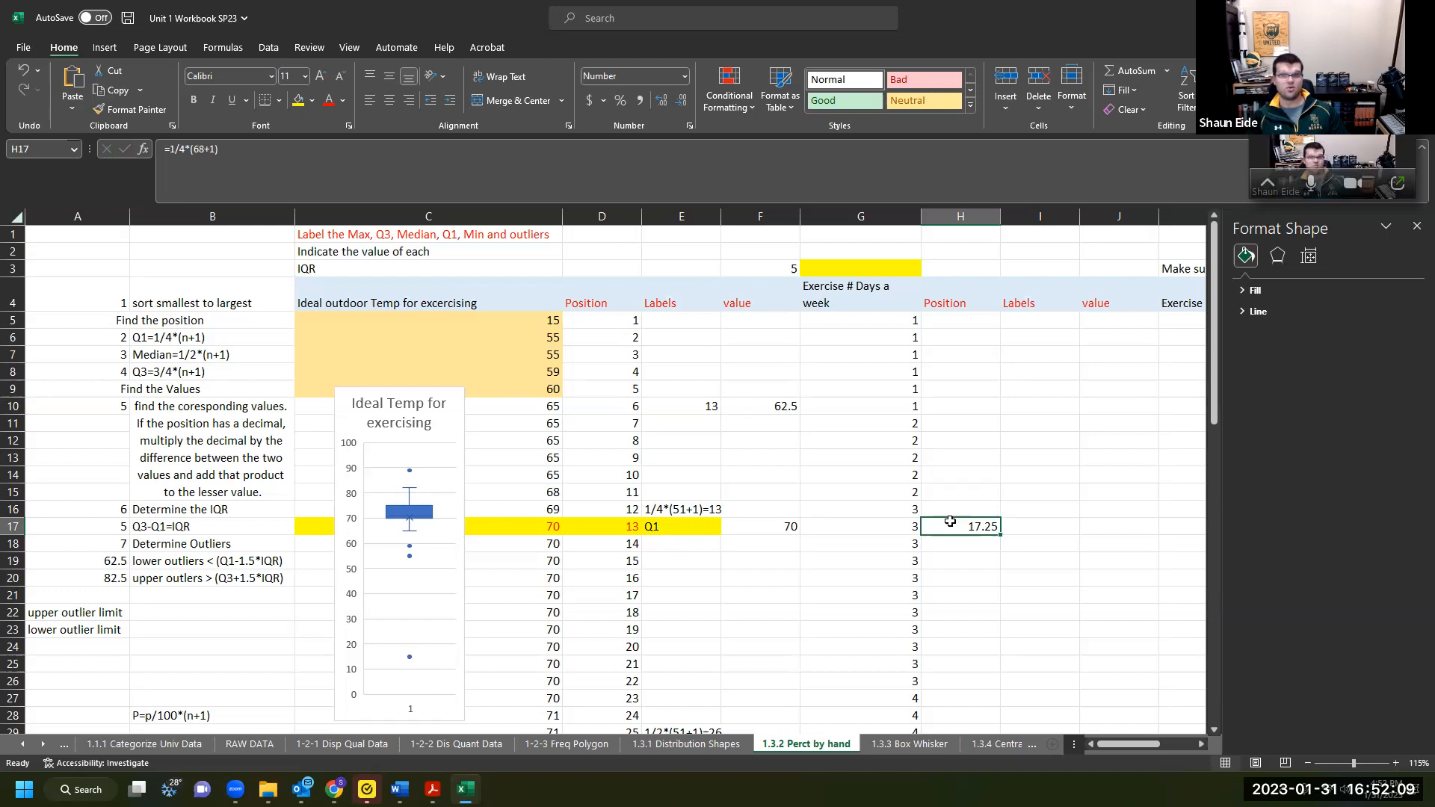
{"action": "left_click_drag", "start_coordinate": [949, 521], "coordinate": [1014, 532]}
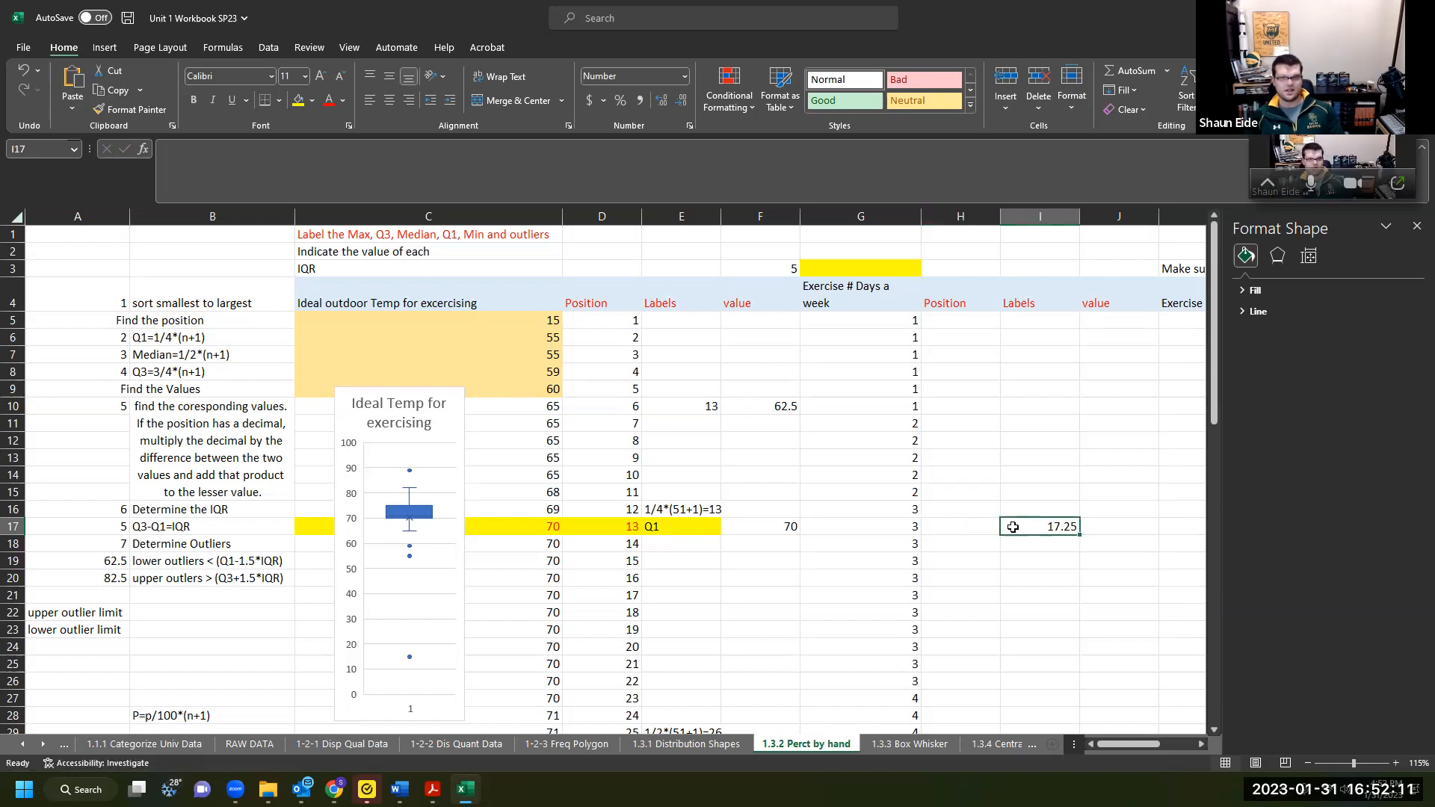
Number the days-a-week positions from 1 in H5 and fill the series down to H72.
{"action": "left_click", "coordinate": [960, 317]}
{"action": "type", "text": "1"}
{"action": "key", "text": "Return"}
{"action": "type", "text": "2"}
{"action": "key", "text": "Return"}
{"action": "type", "text": "3"}
{"action": "key", "text": "Return"}
{"action": "type", "text": "4 5"}
{"action": "key", "text": "Return"}
{"action": "left_click_drag", "start_coordinate": [961, 317], "coordinate": [988, 393]}
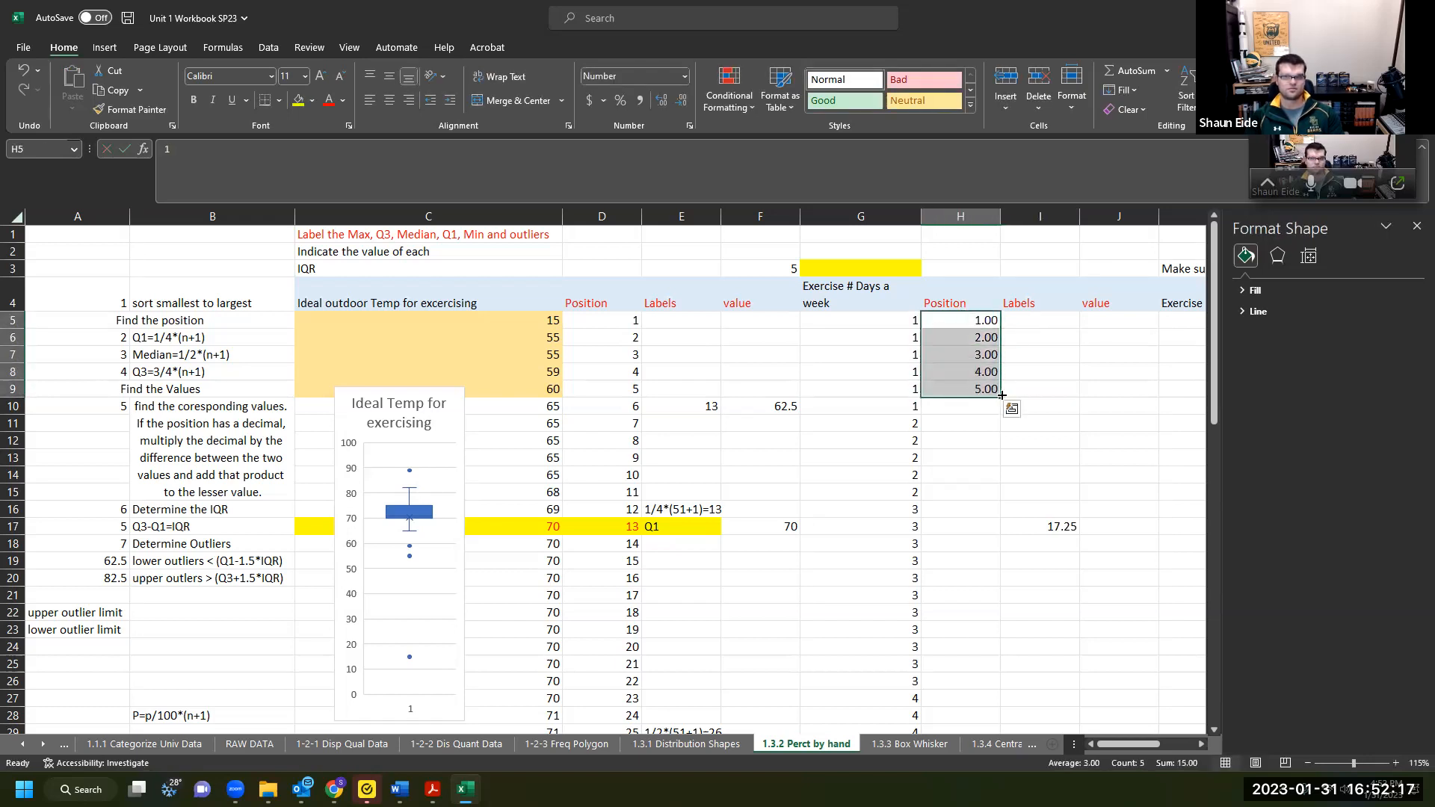
{"action": "double_click", "coordinate": [994, 398]}
{"action": "scroll", "coordinate": [1011, 424], "scroll_direction": "down", "scroll_amount": 20}
{"action": "scroll", "coordinate": [1010, 424], "scroll_direction": "up", "scroll_amount": 7}
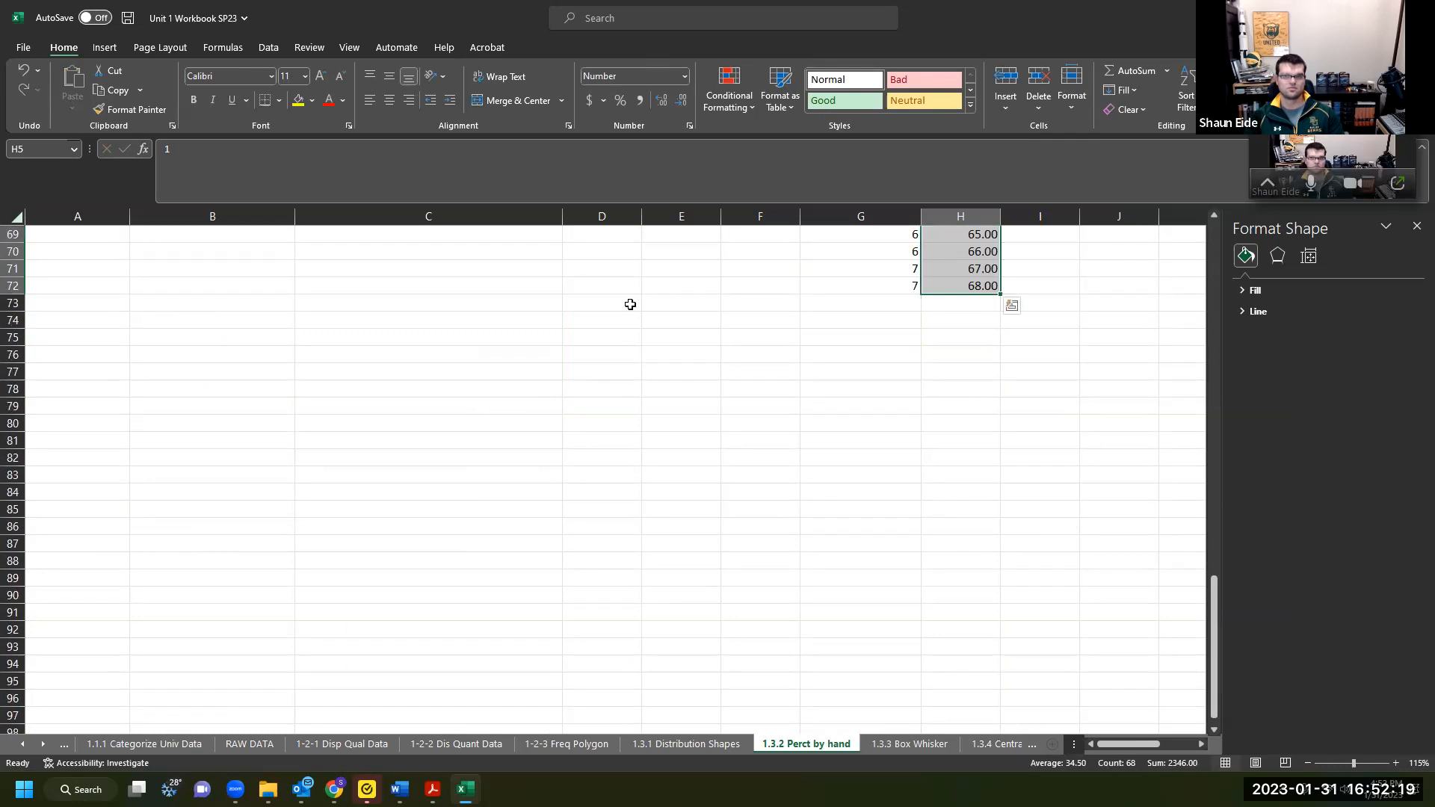
Show the position numbers in H5:H72 without decimal places.
{"action": "left_click", "coordinate": [680, 99]}
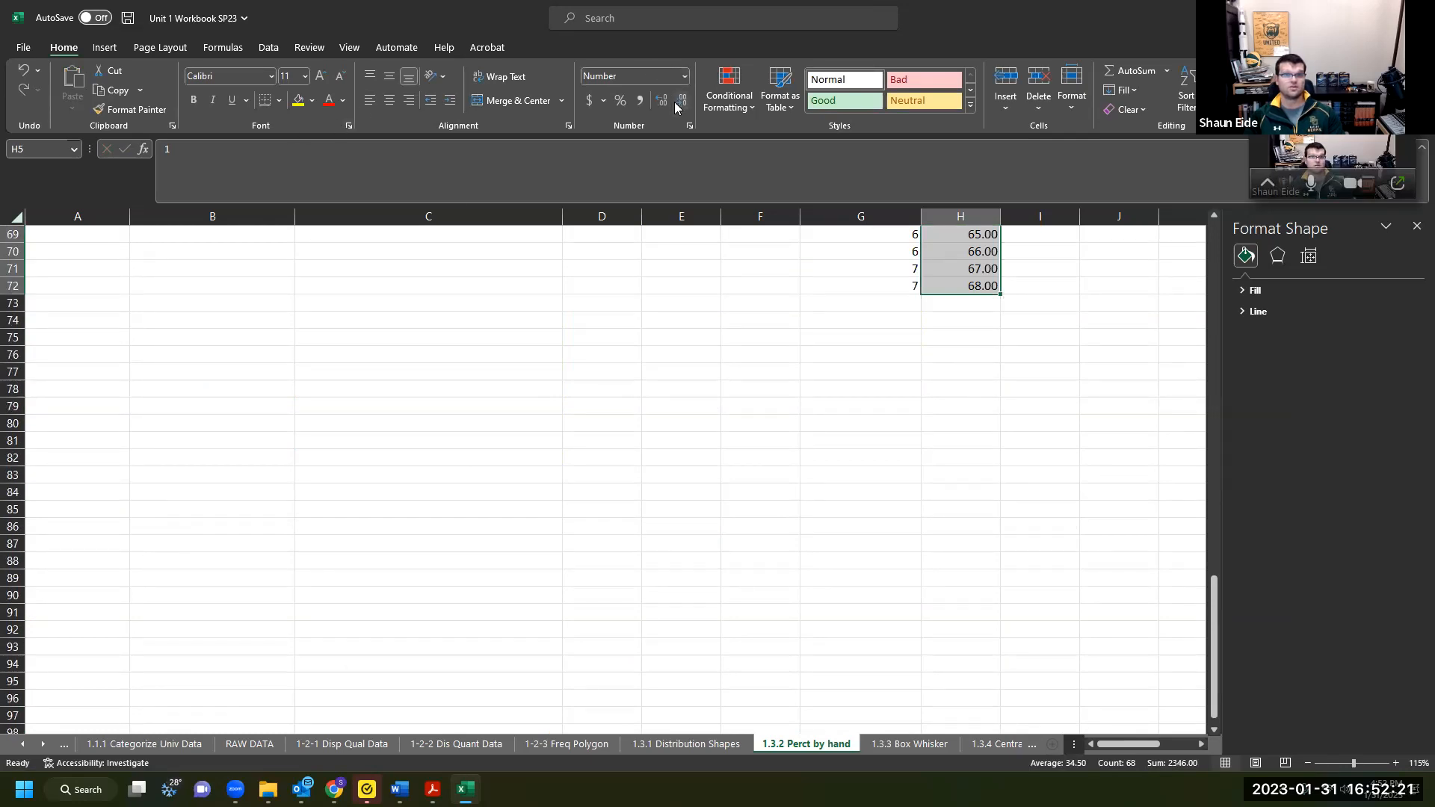
{"action": "left_click", "coordinate": [680, 99]}
{"action": "scroll", "coordinate": [1047, 448], "scroll_direction": "up", "scroll_amount": 20}
{"action": "left_click", "coordinate": [1118, 491]}
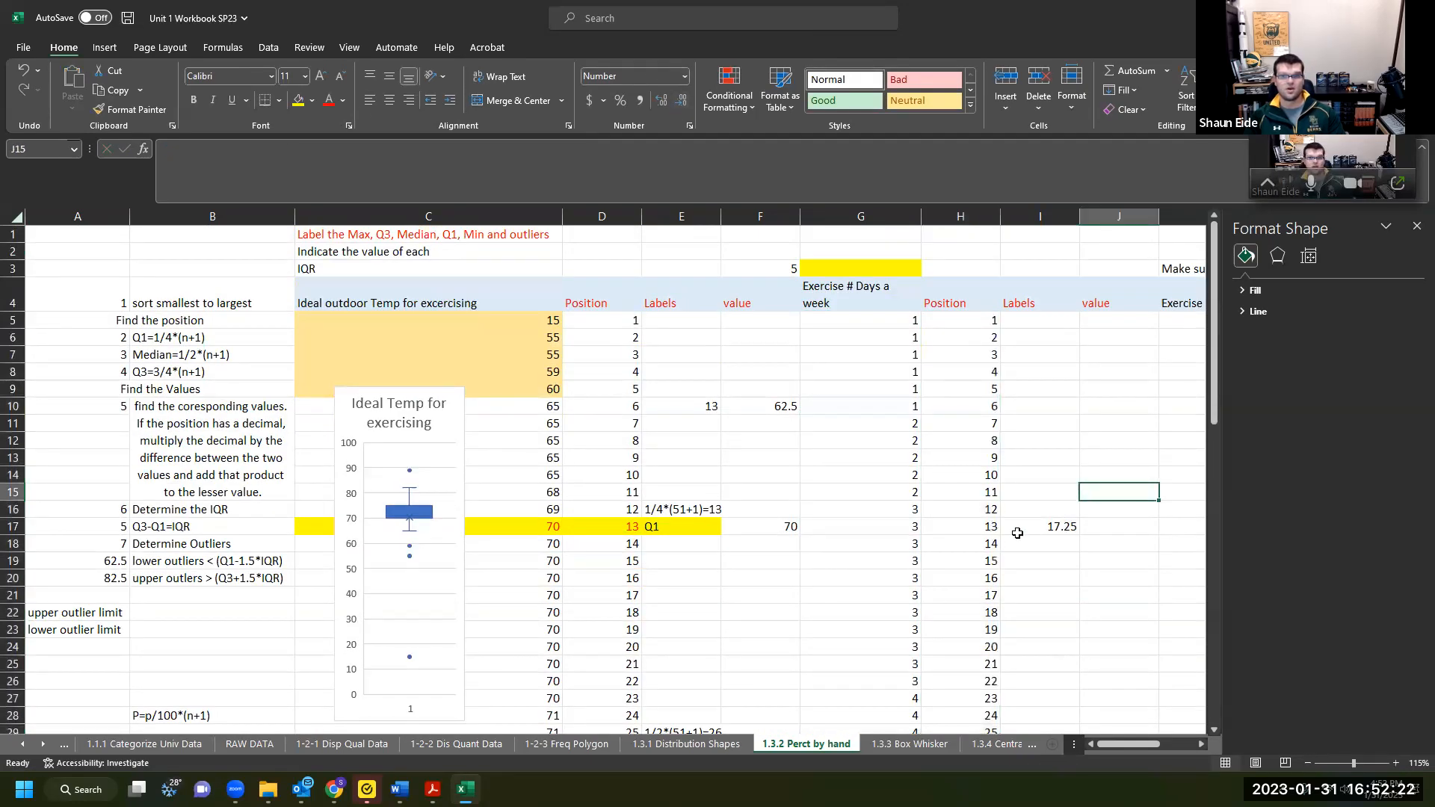
Examine the days-a-week values at positions 17 and 18 in G21:H22 for the Q1 position in I17.
{"action": "left_click", "coordinate": [954, 595]}
{"action": "left_click_drag", "start_coordinate": [941, 594], "coordinate": [896, 610]}
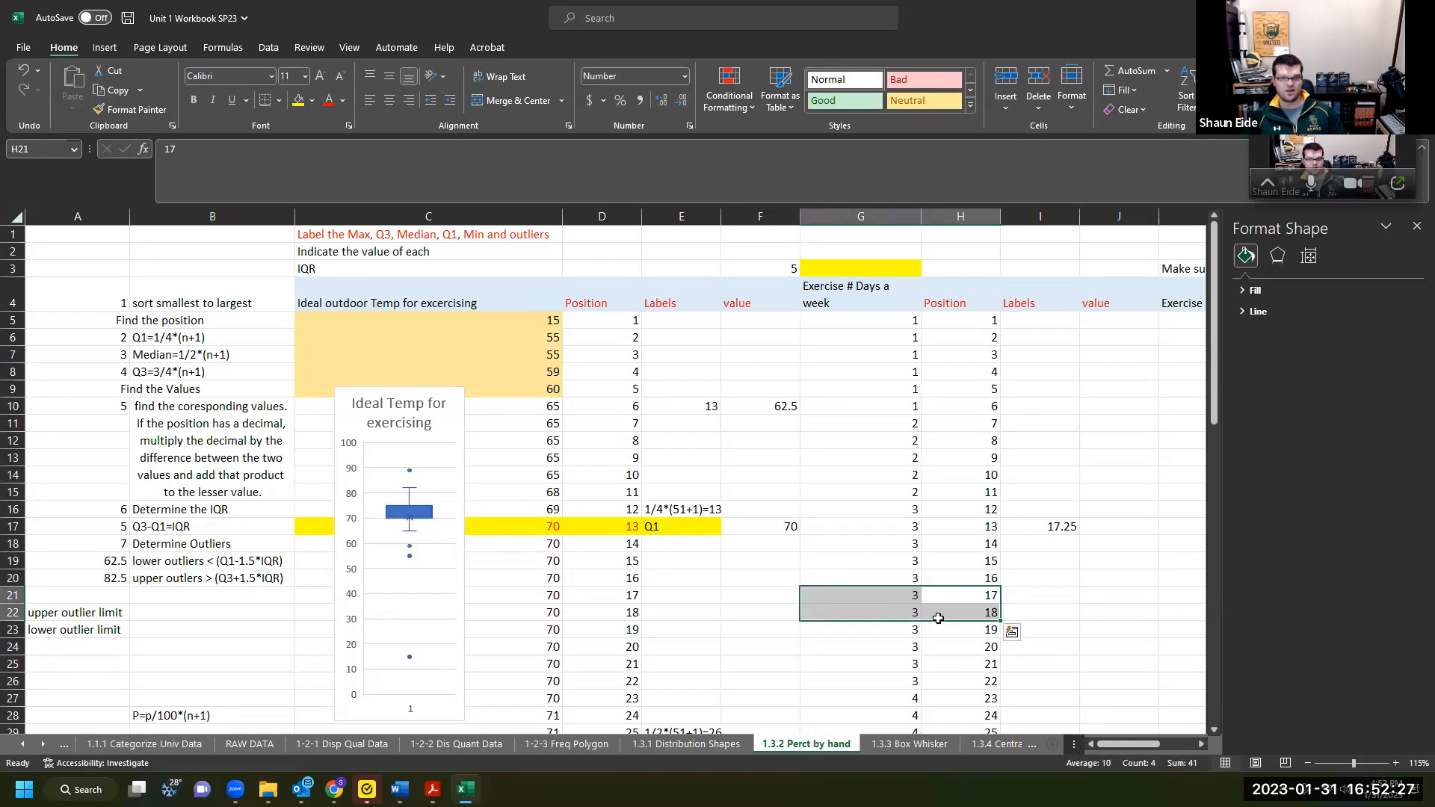
{"action": "left_click", "coordinate": [982, 598]}
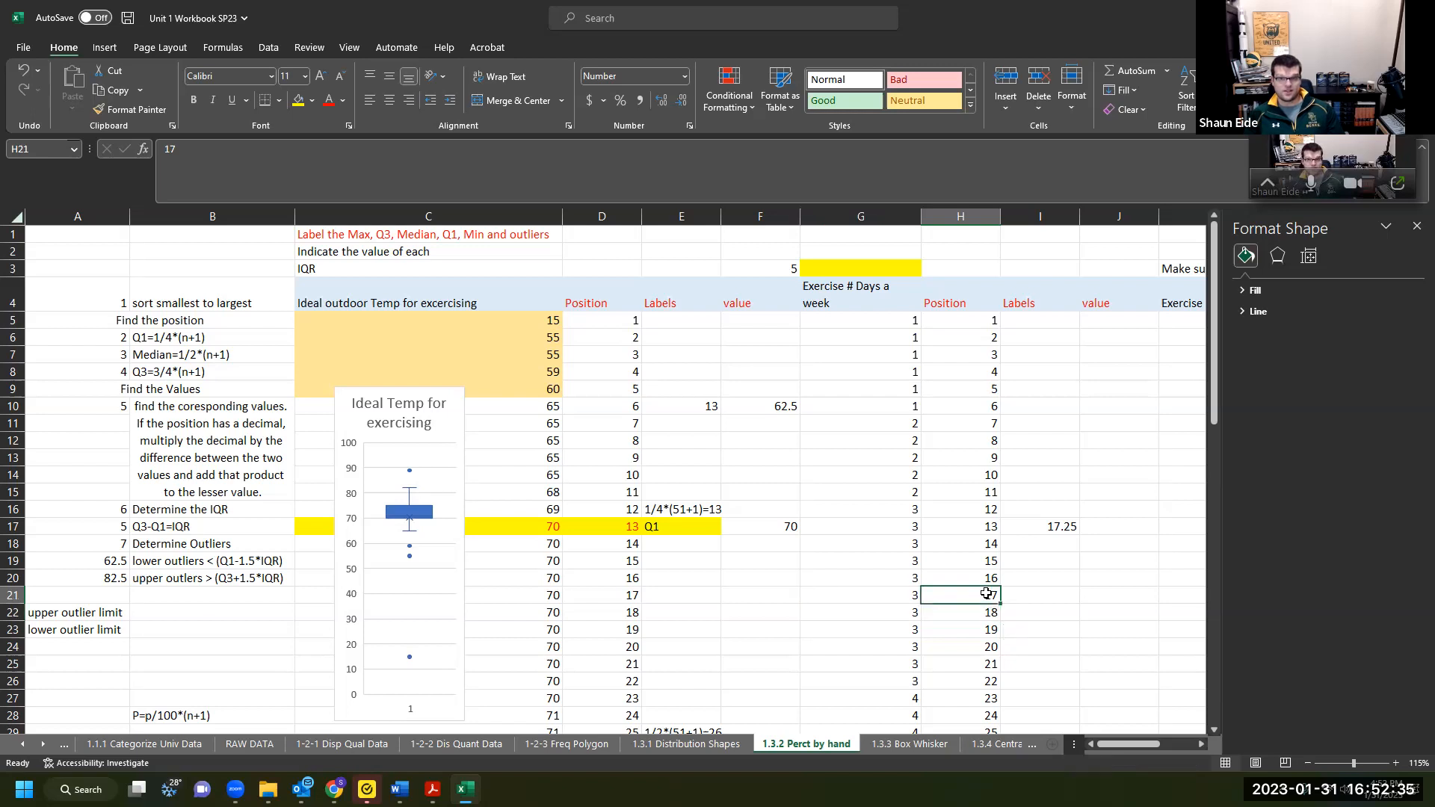
{"action": "left_click", "coordinate": [978, 618]}
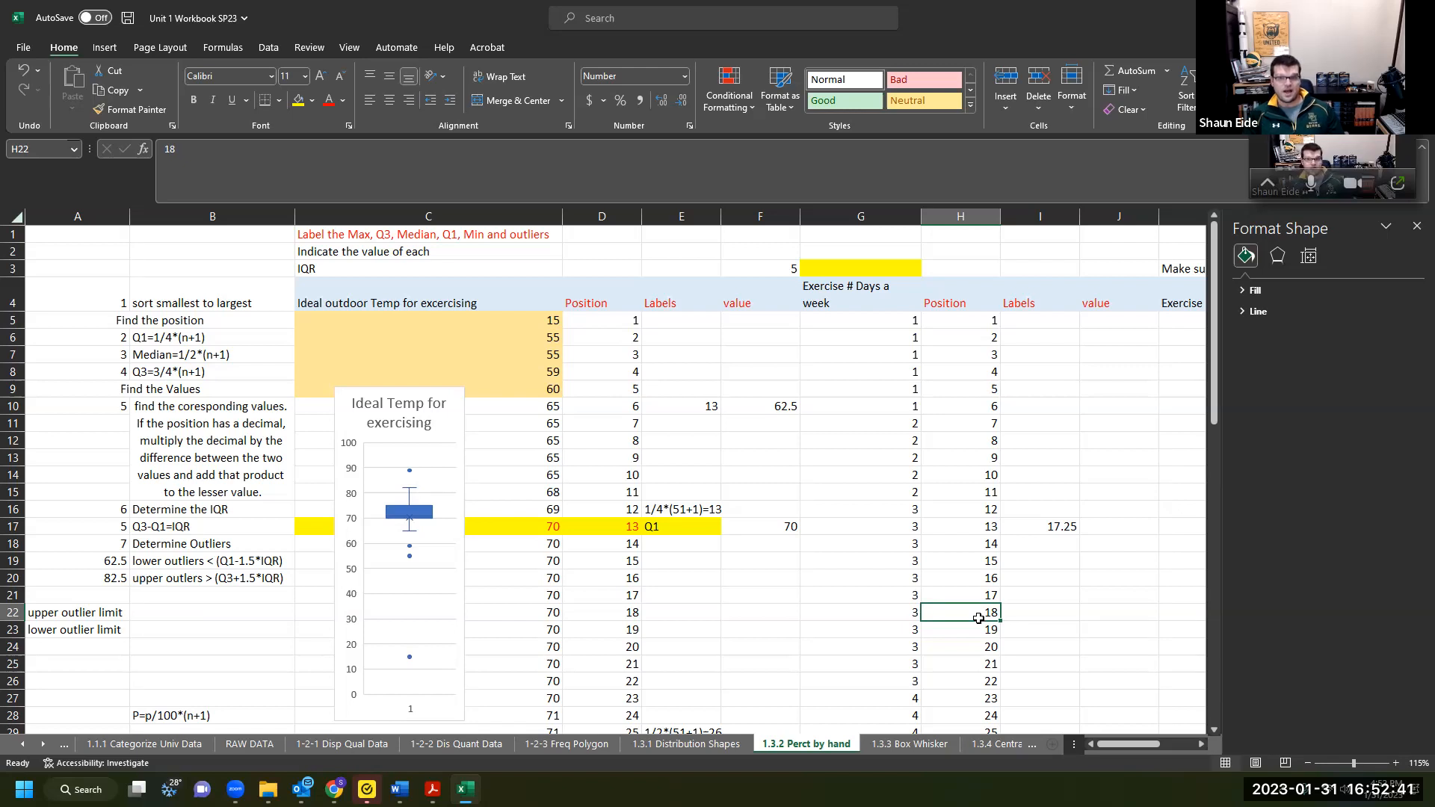
Move the Q1 position formula from I17 to I21, beside position 17 of the days-a-week data.
{"action": "left_click_drag", "start_coordinate": [899, 606], "coordinate": [900, 598]}
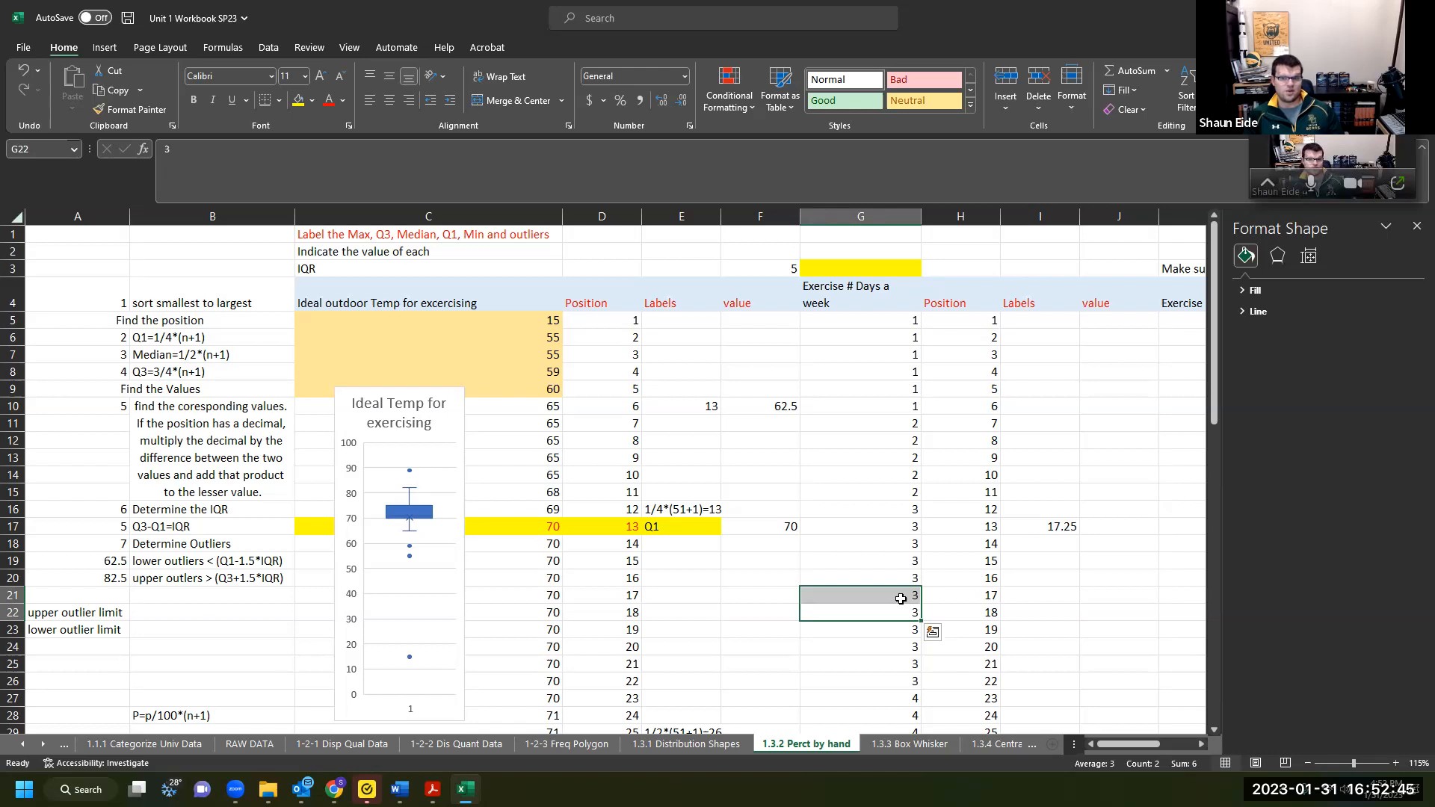
{"action": "left_click", "coordinate": [1070, 526]}
{"action": "key", "text": "ctrl+c"}
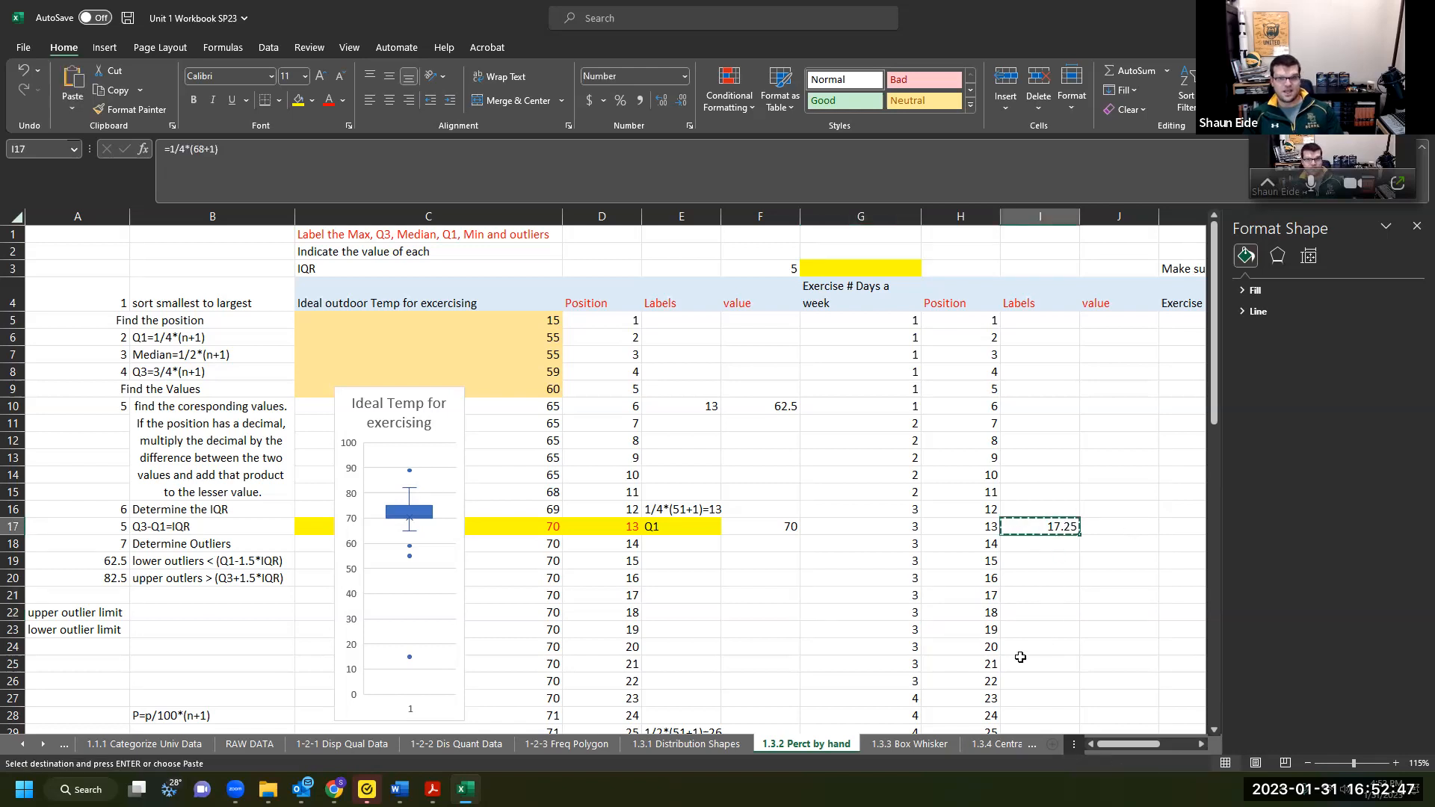
{"action": "left_click", "coordinate": [1039, 595]}
{"action": "key", "text": "Return"}
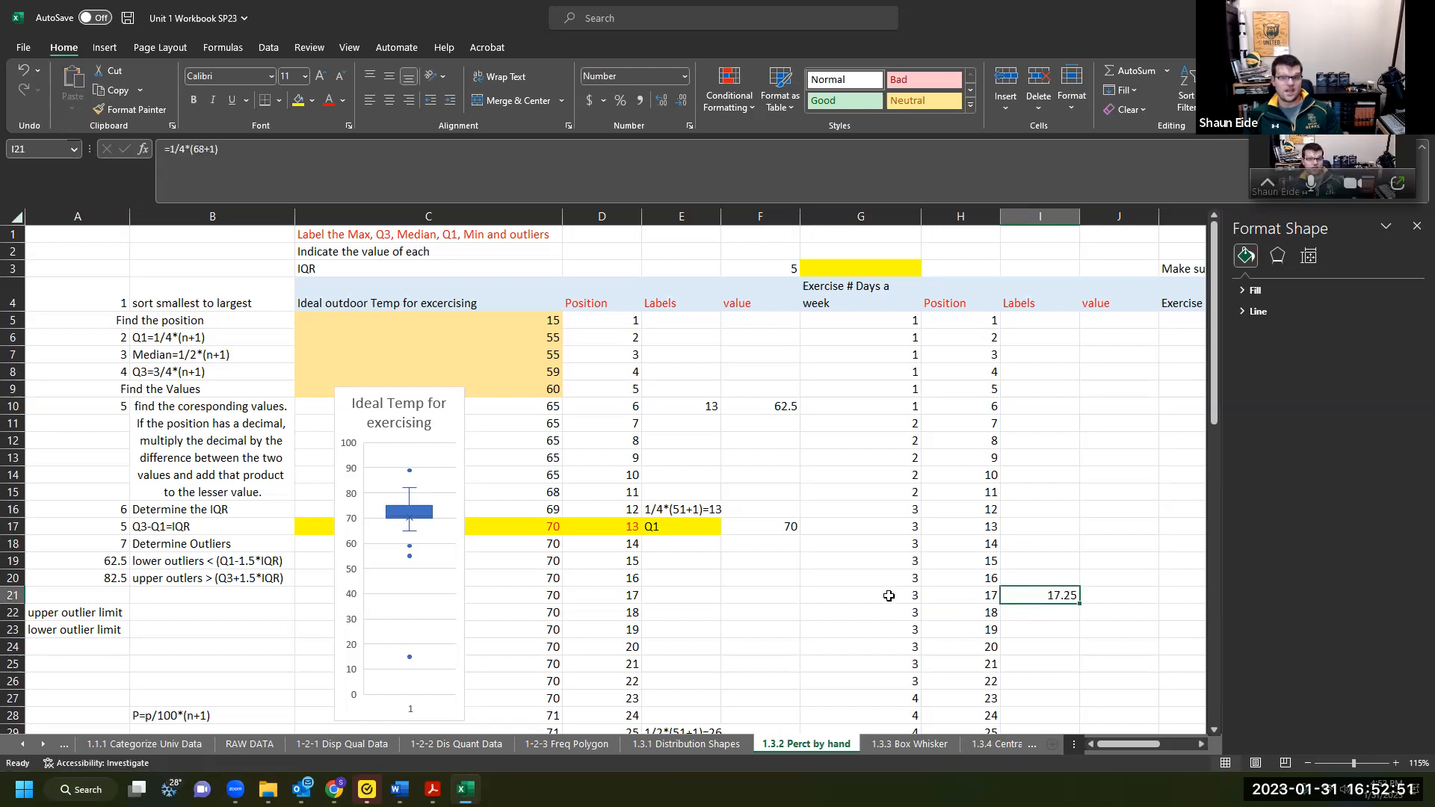
Set the days-a-week value at position 18 (G22) to 4 as an example with differing neighbouring values.
{"action": "left_click_drag", "start_coordinate": [892, 593], "coordinate": [893, 613]}
{"action": "left_click", "coordinate": [893, 616]}
{"action": "type", "text": "4"}
{"action": "key", "text": "Return"}
{"action": "left_click", "coordinate": [893, 594]}
{"action": "left_click", "coordinate": [896, 613]}
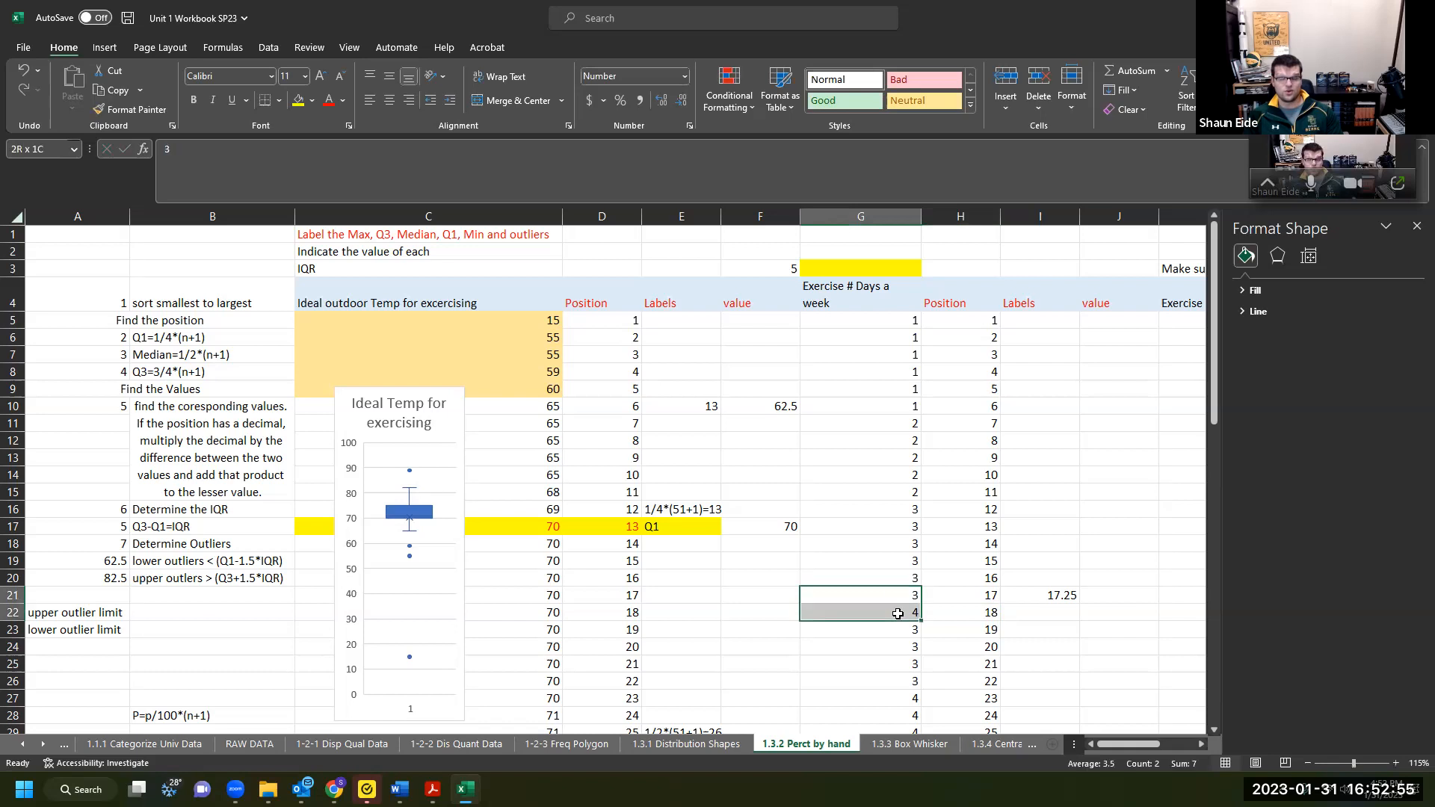
{"action": "key", "text": "ctrl+v"}
{"action": "left_click_drag", "start_coordinate": [899, 603], "coordinate": [898, 598]}
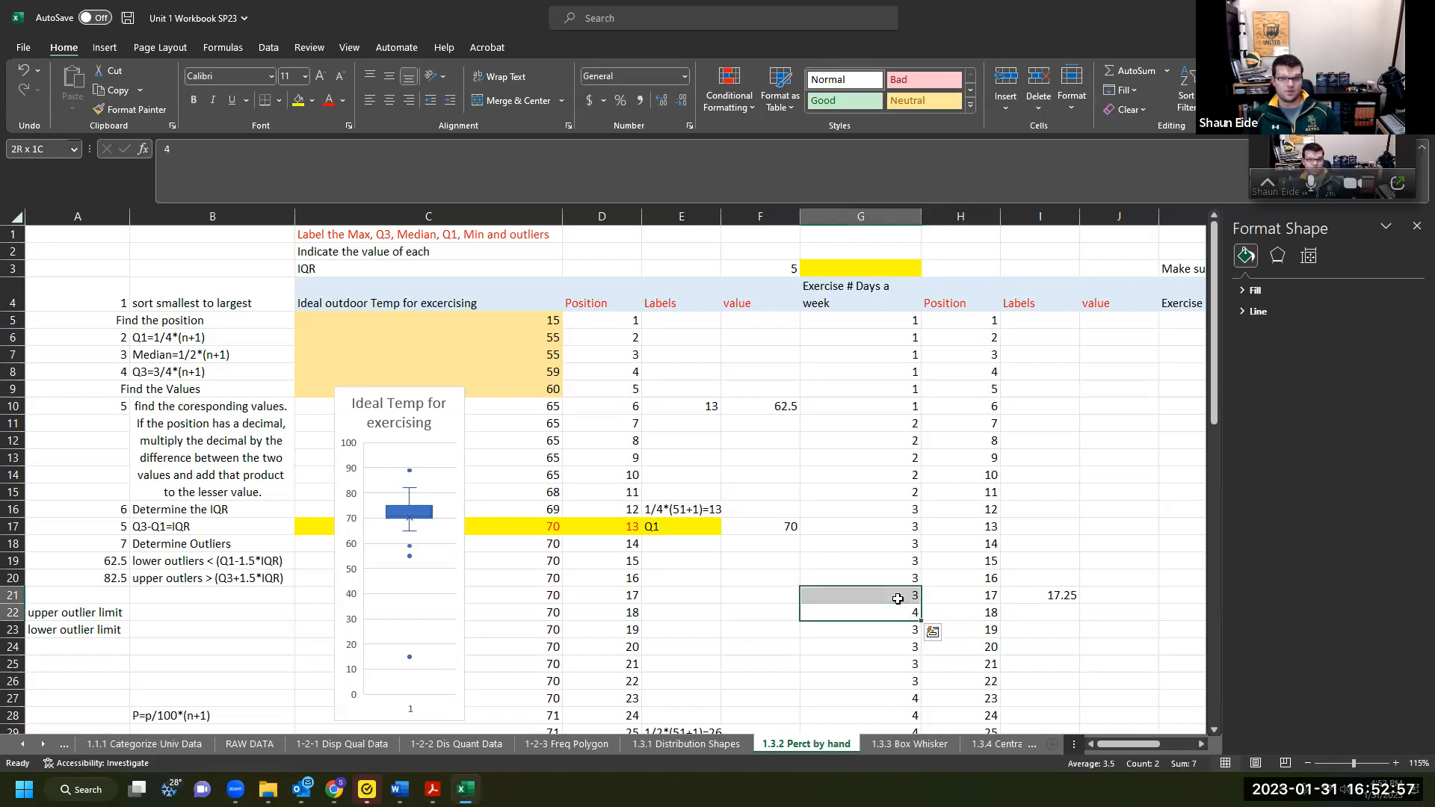
Calculate the interpolated Q1 value in I22 with the formula =(4-3)*.25+G21.
{"action": "left_click", "coordinate": [1051, 617]}
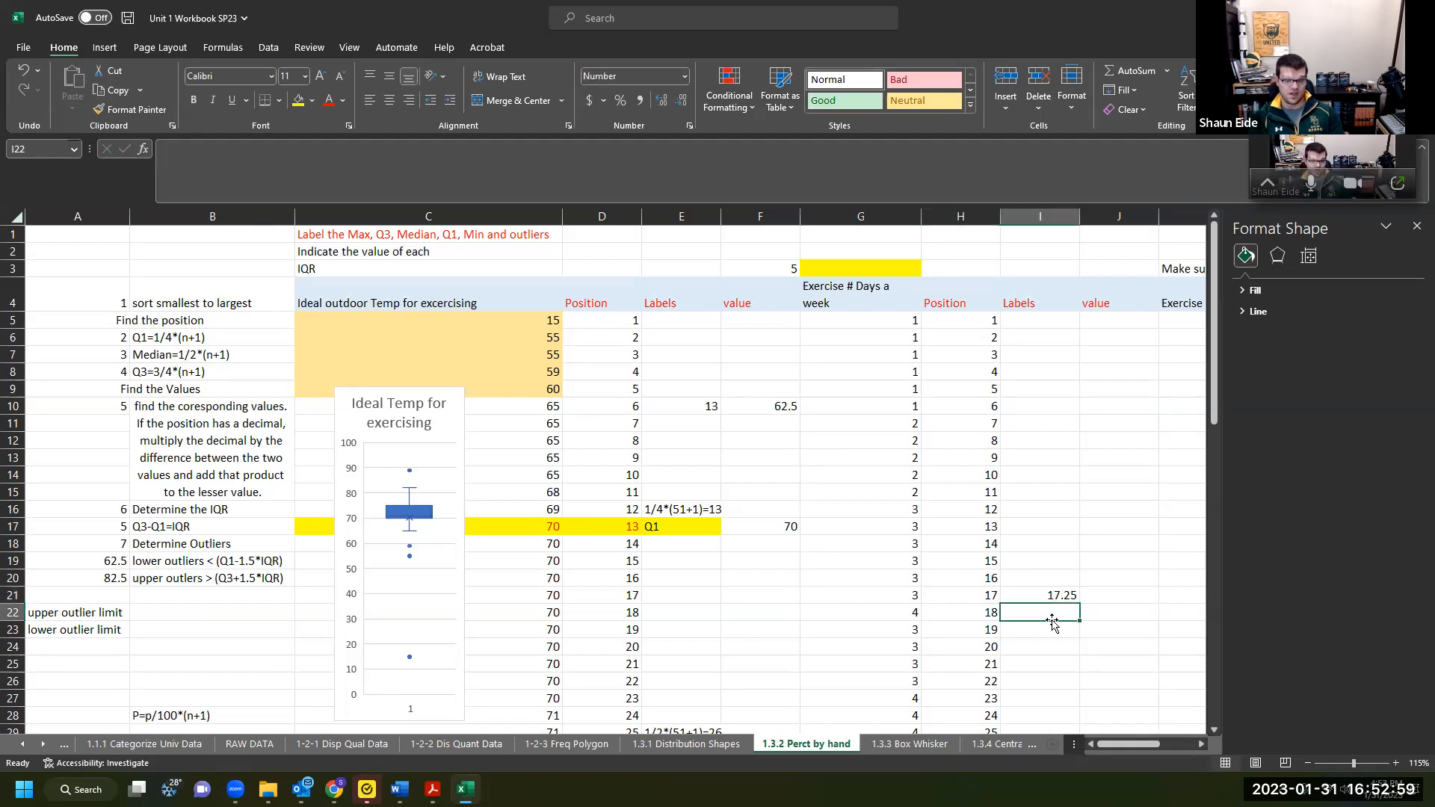
{"action": "type", "text": "=4-1"}
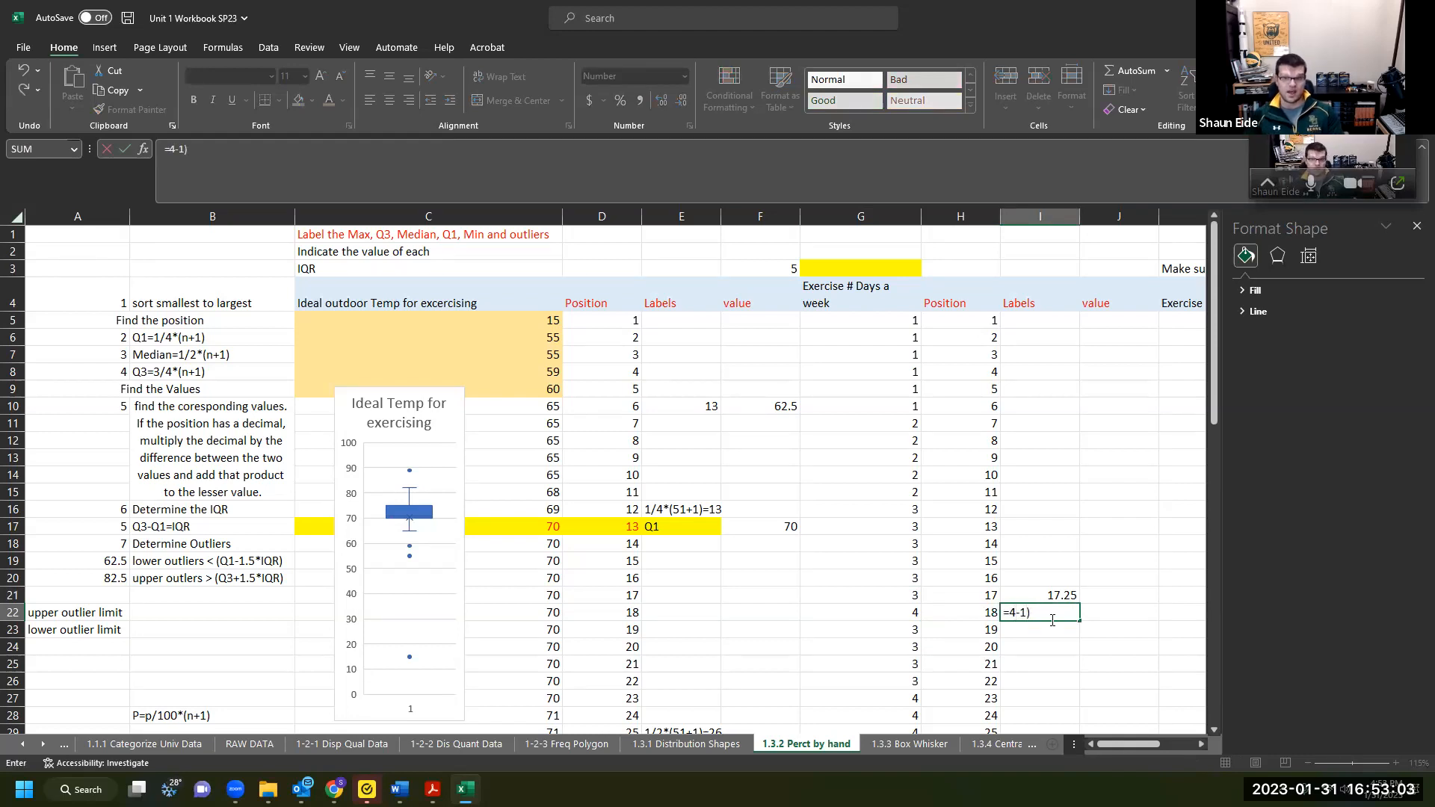
{"action": "type", "text": "("}
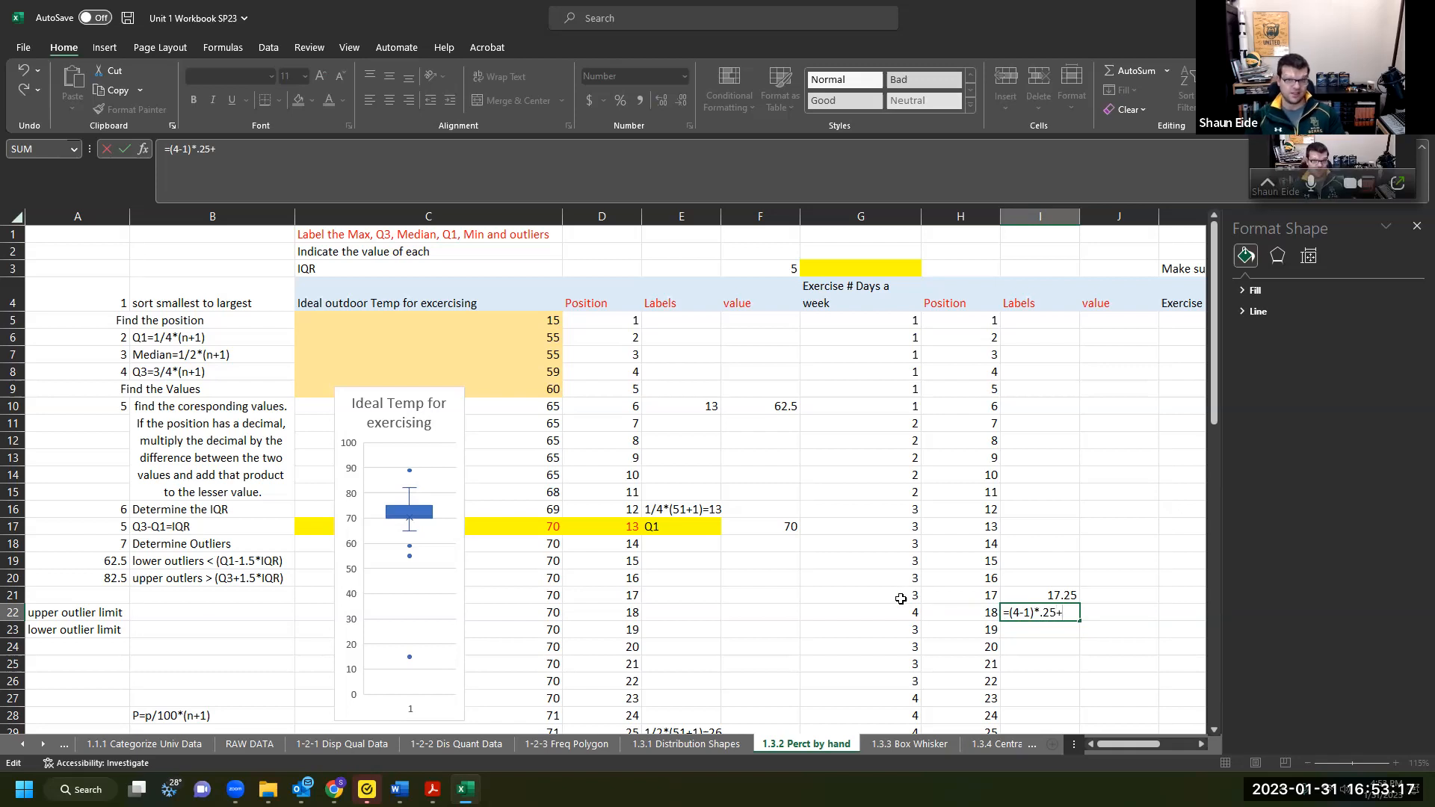
{"action": "left_click", "coordinate": [869, 597]}
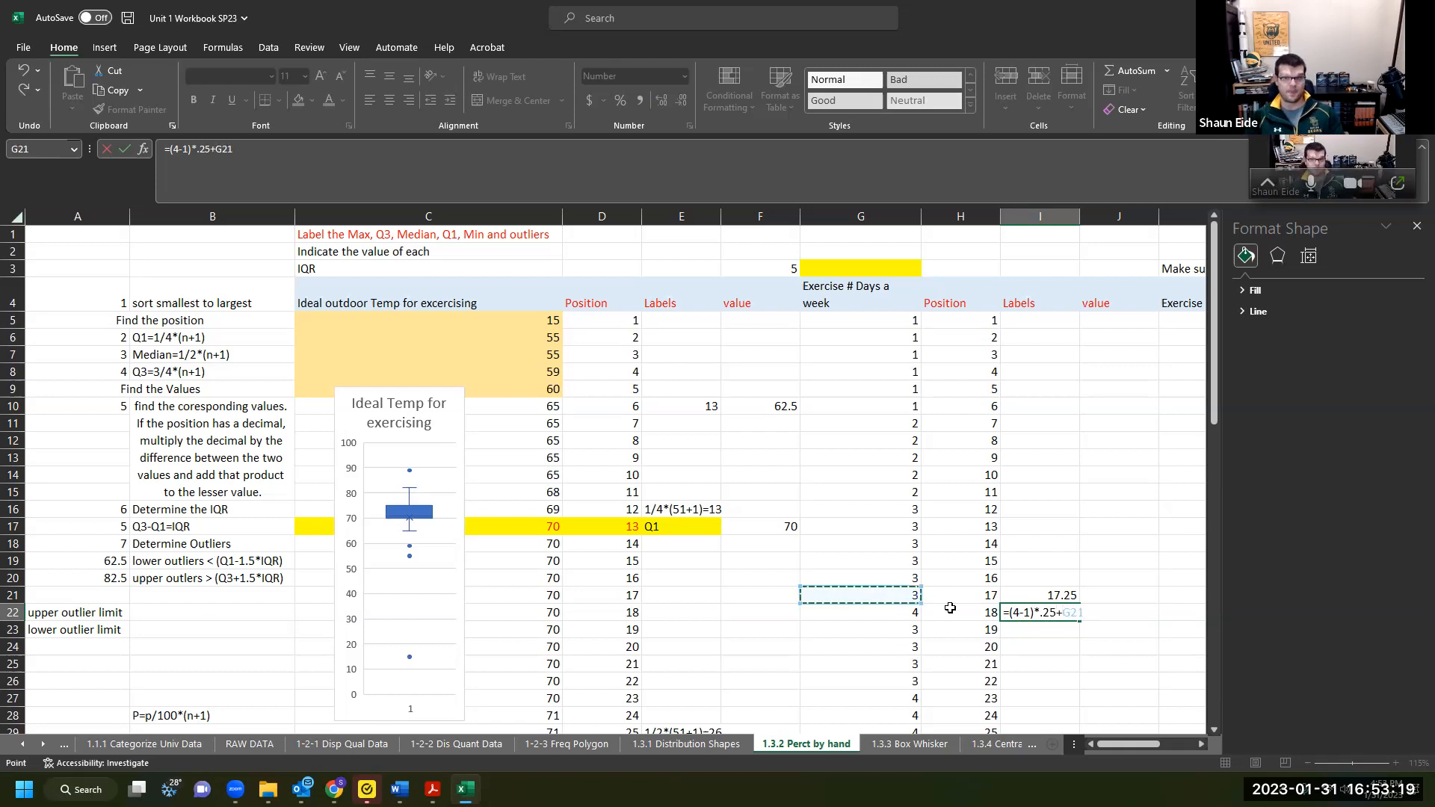
{"action": "left_click", "coordinate": [1028, 612]}
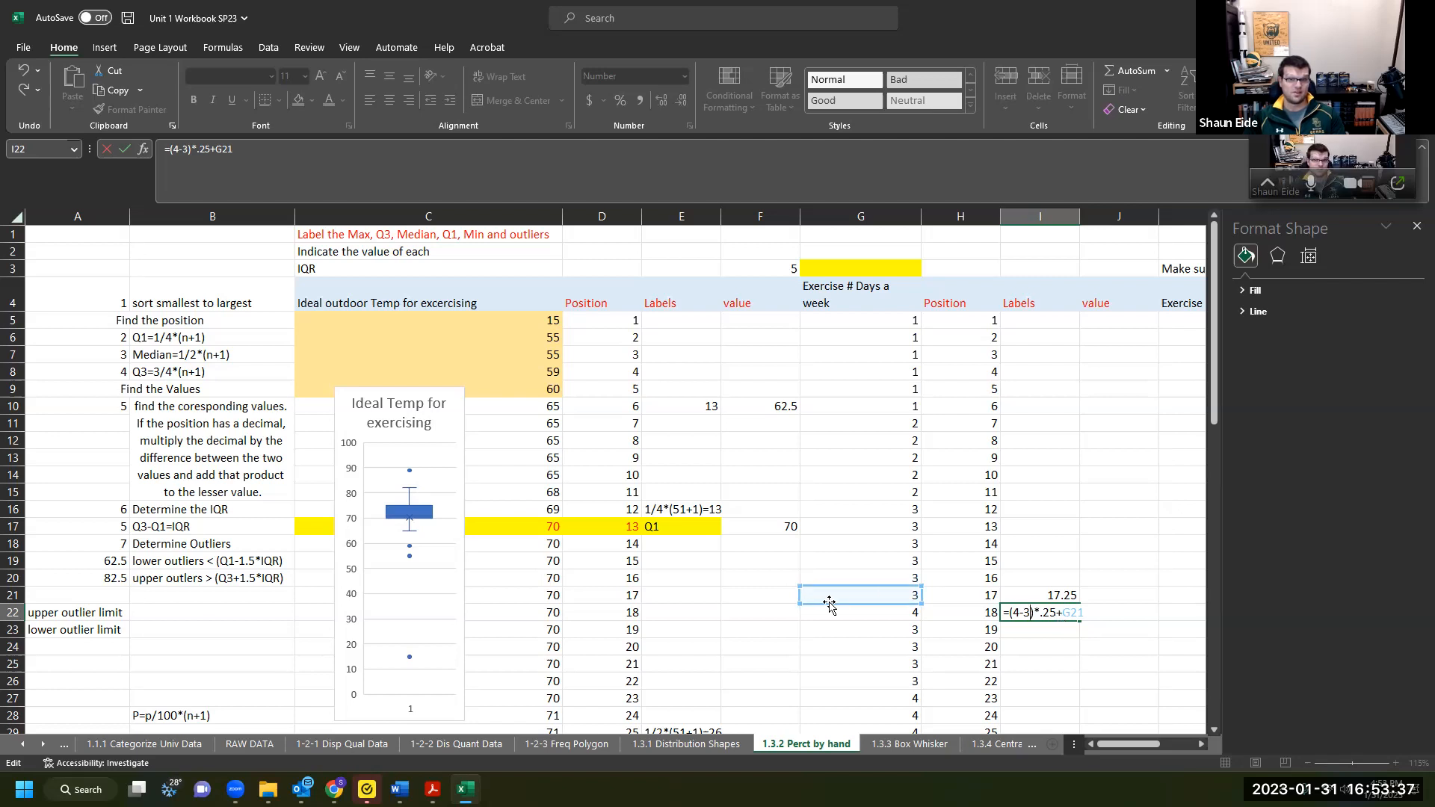
{"action": "key", "text": "Return"}
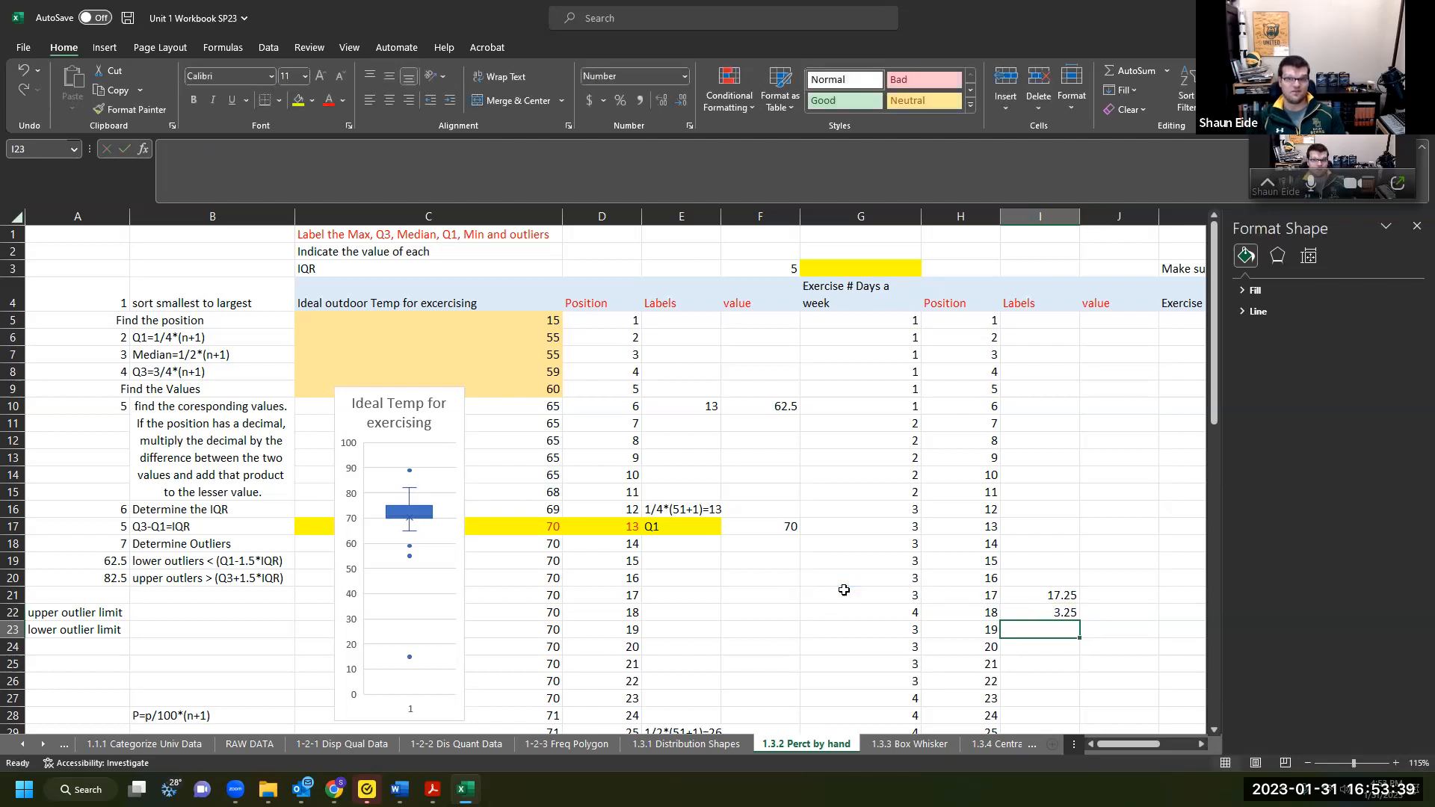
{"action": "left_click", "coordinate": [1069, 612]}
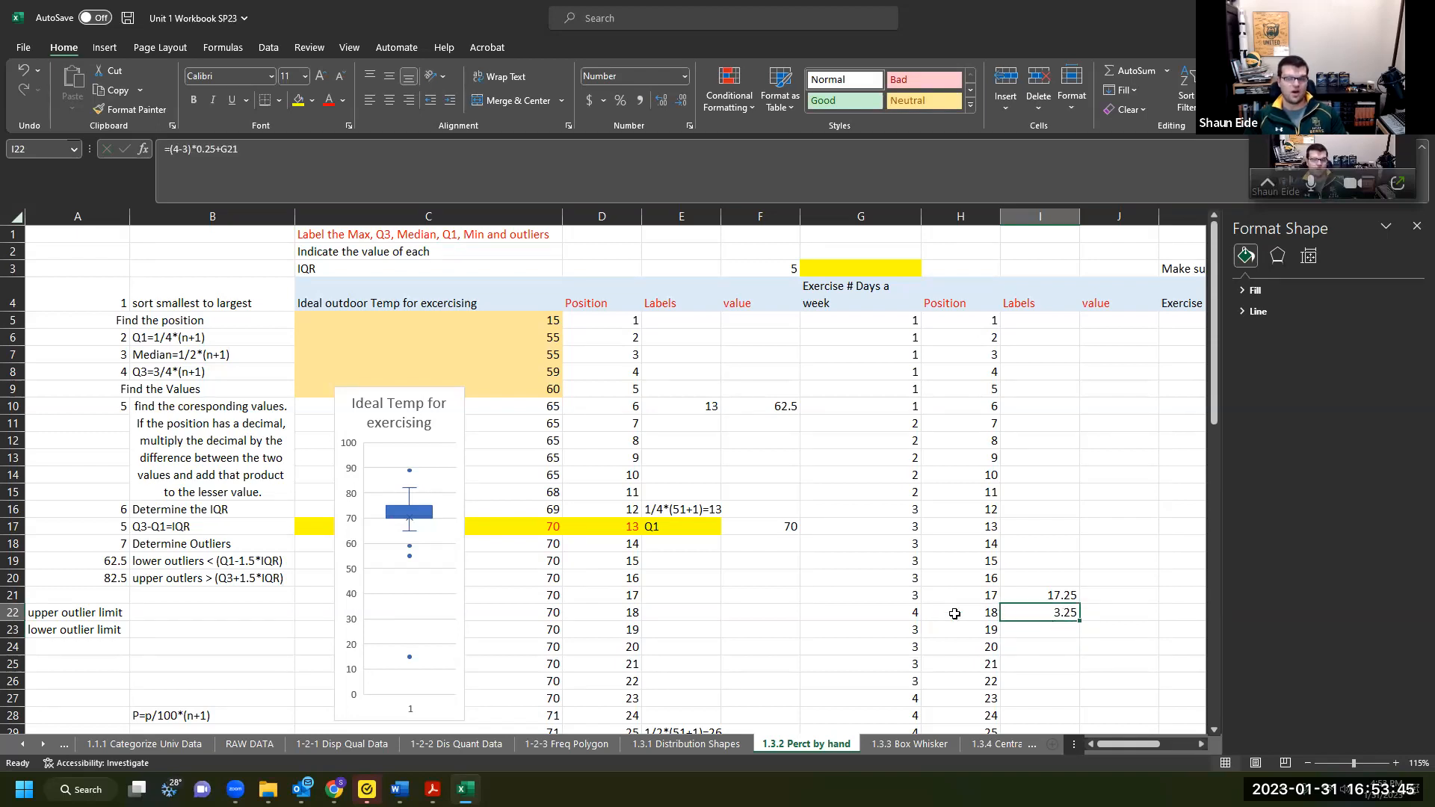
Set G22 back to 3 and delete the example interpolation formula from I22.
{"action": "left_click", "coordinate": [872, 613]}
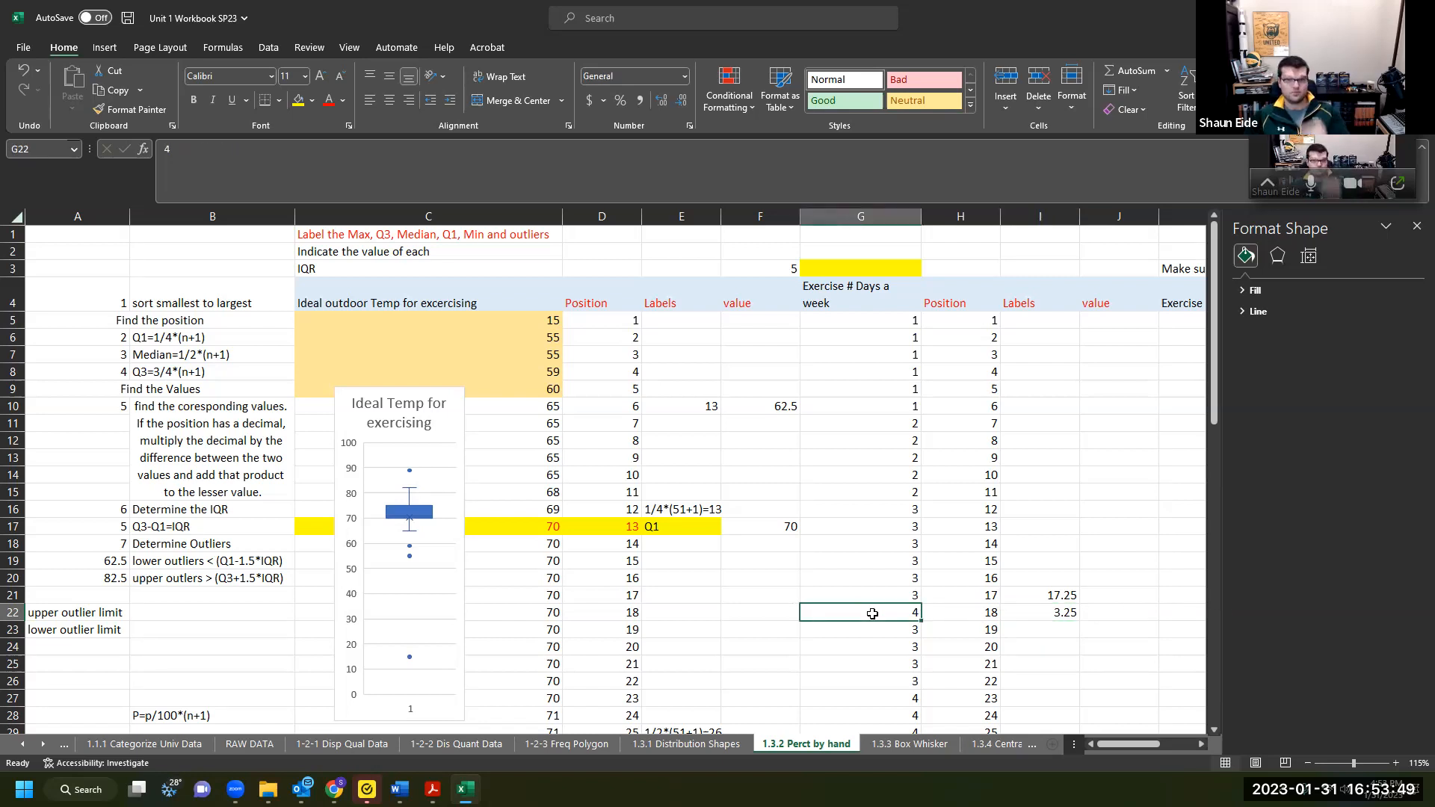
{"action": "type", "text": "3"}
{"action": "key", "text": "Tab"}
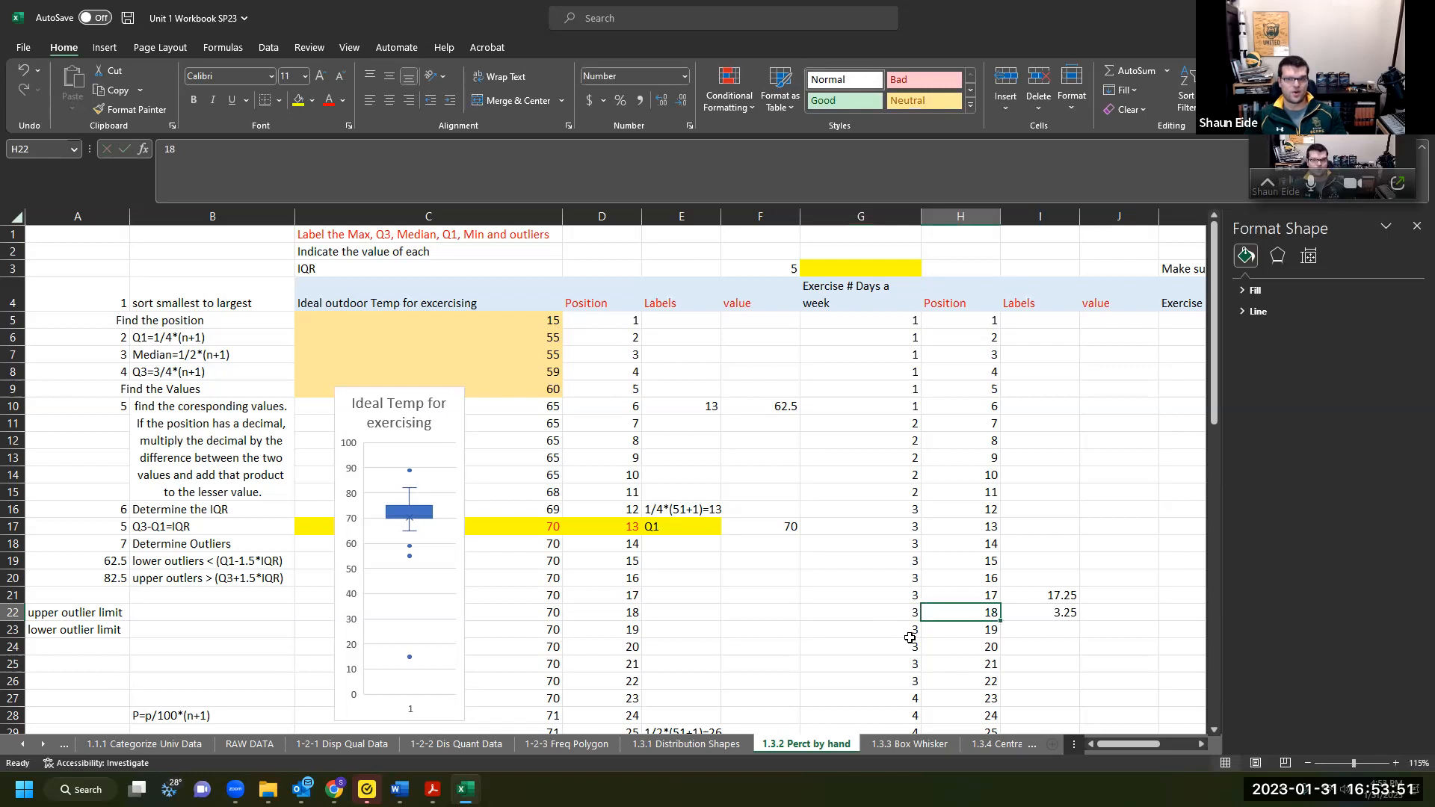
{"action": "left_click", "coordinate": [1024, 611]}
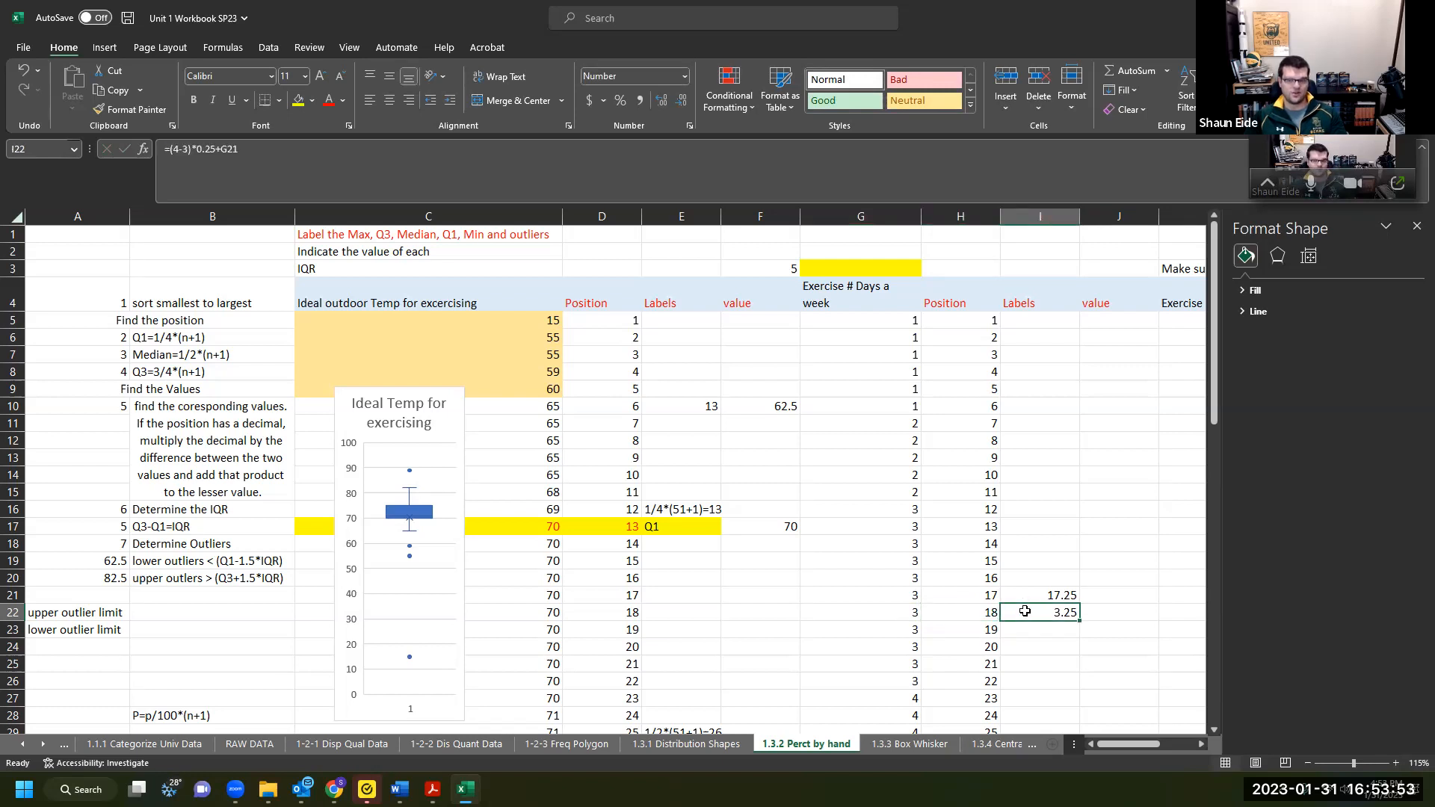
{"action": "key", "text": "Delete"}
{"action": "left_click", "coordinate": [903, 617]}
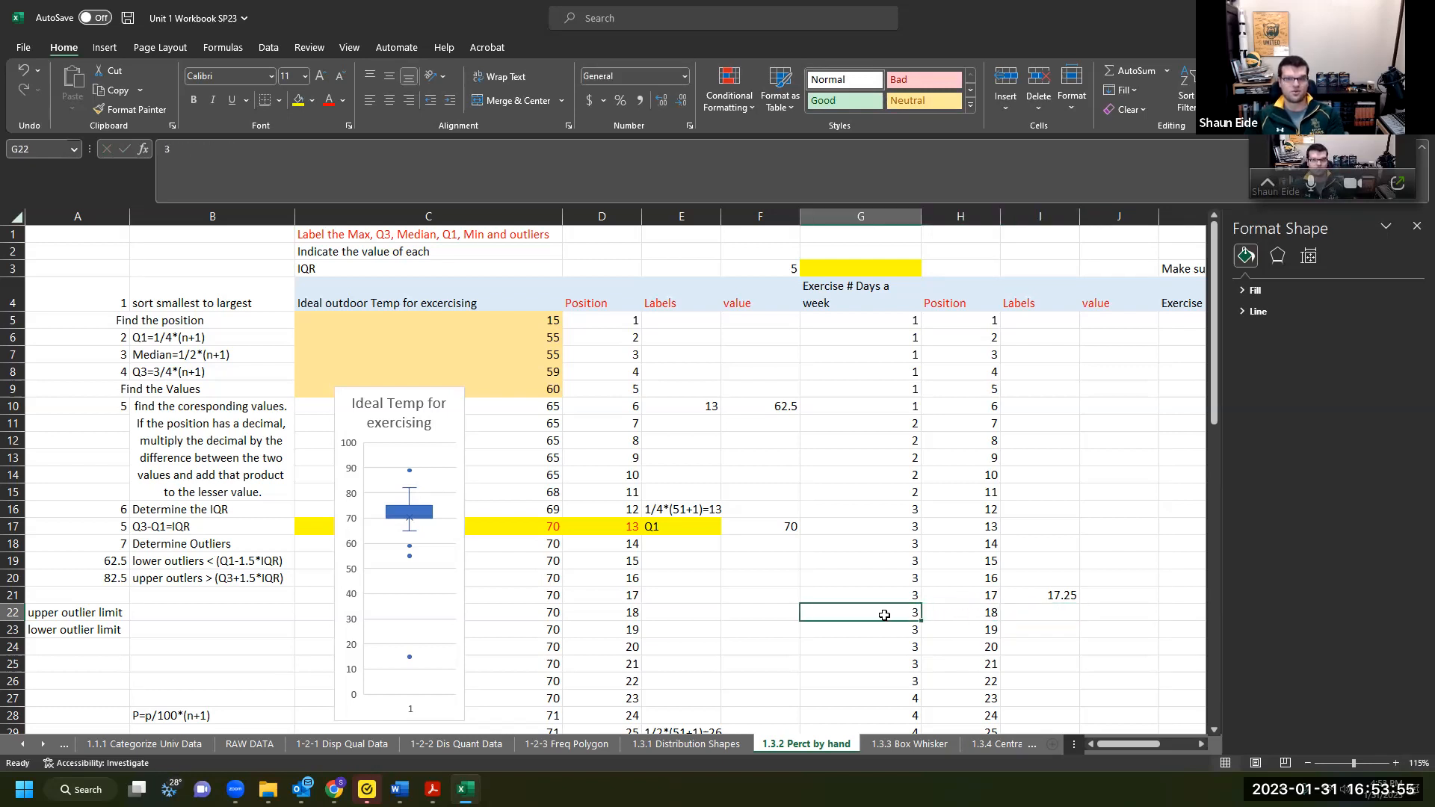
Enter the Q1 value of the days-a-week data in J21 with the formula =G21.
{"action": "left_click", "coordinate": [1042, 606]}
{"action": "left_click", "coordinate": [1052, 596]}
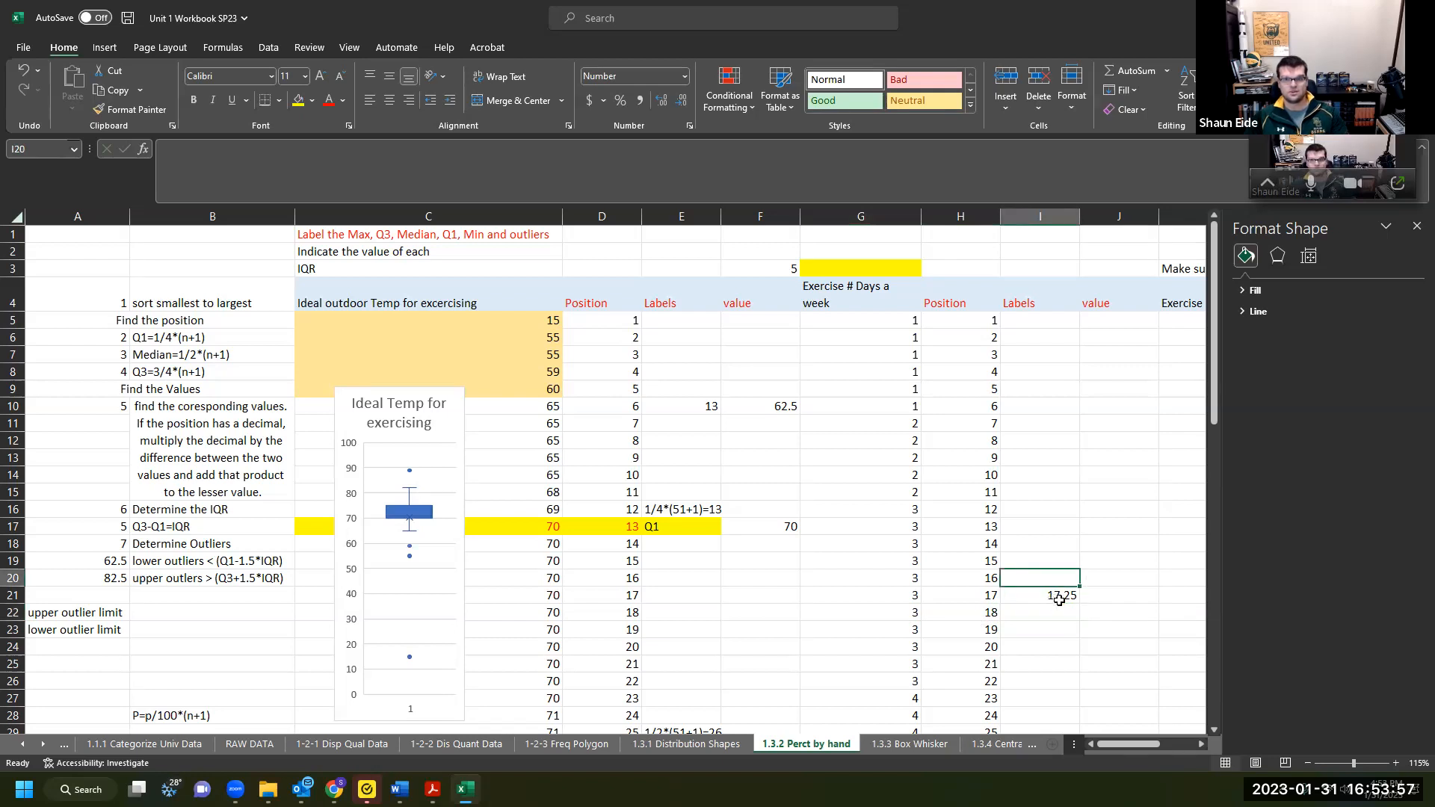
{"action": "left_click", "coordinate": [1136, 591]}
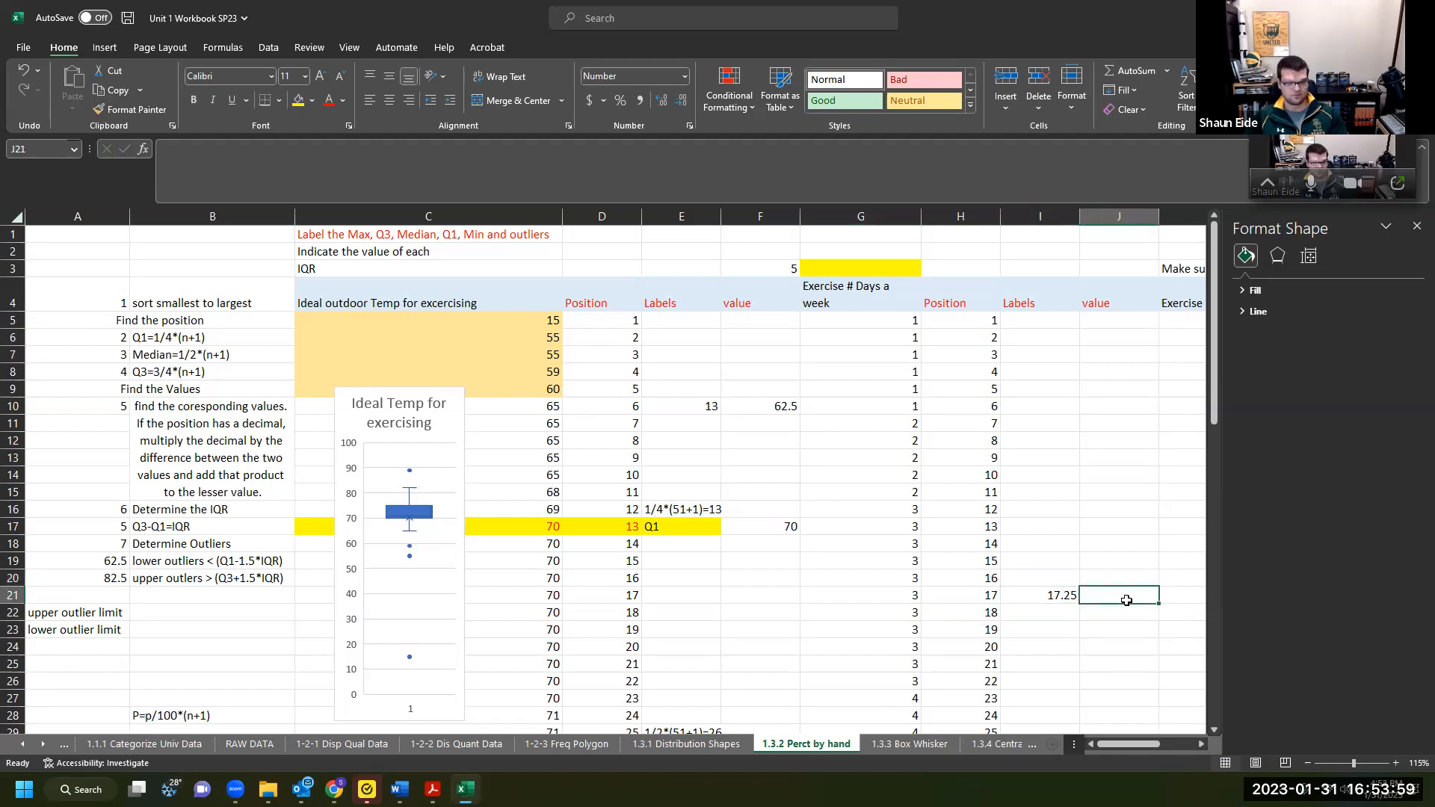
{"action": "type", "text": "=G21"}
Move the Q1 position formula from I21 to I19 and label I21 as Q1.
{"action": "left_click", "coordinate": [1048, 595]}
{"action": "key", "text": "ctrl+c"}
{"action": "key", "text": "Escape"}
{"action": "left_click", "coordinate": [1046, 562]}
{"action": "left_click", "coordinate": [1042, 594]}
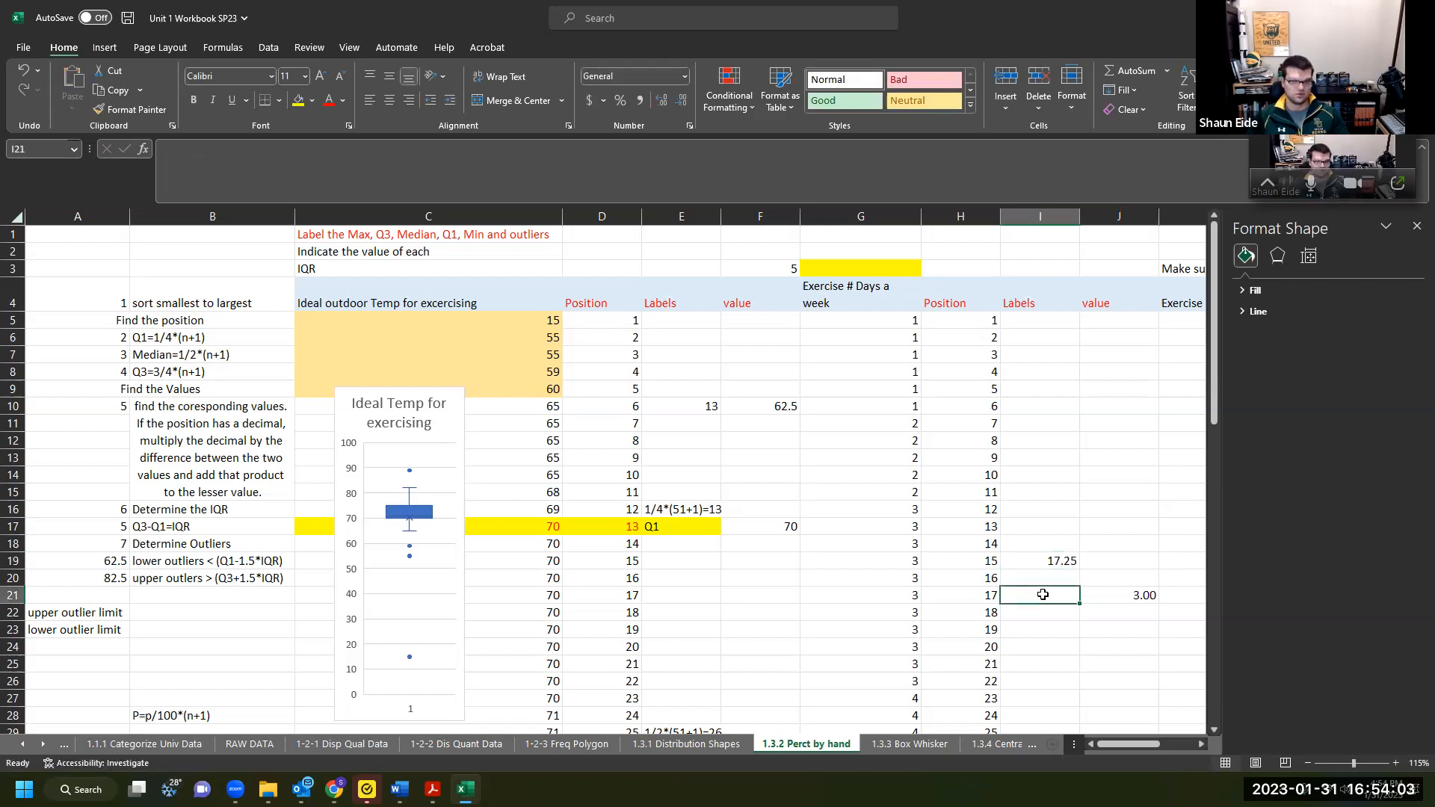
{"action": "type", "text": "Q1"}
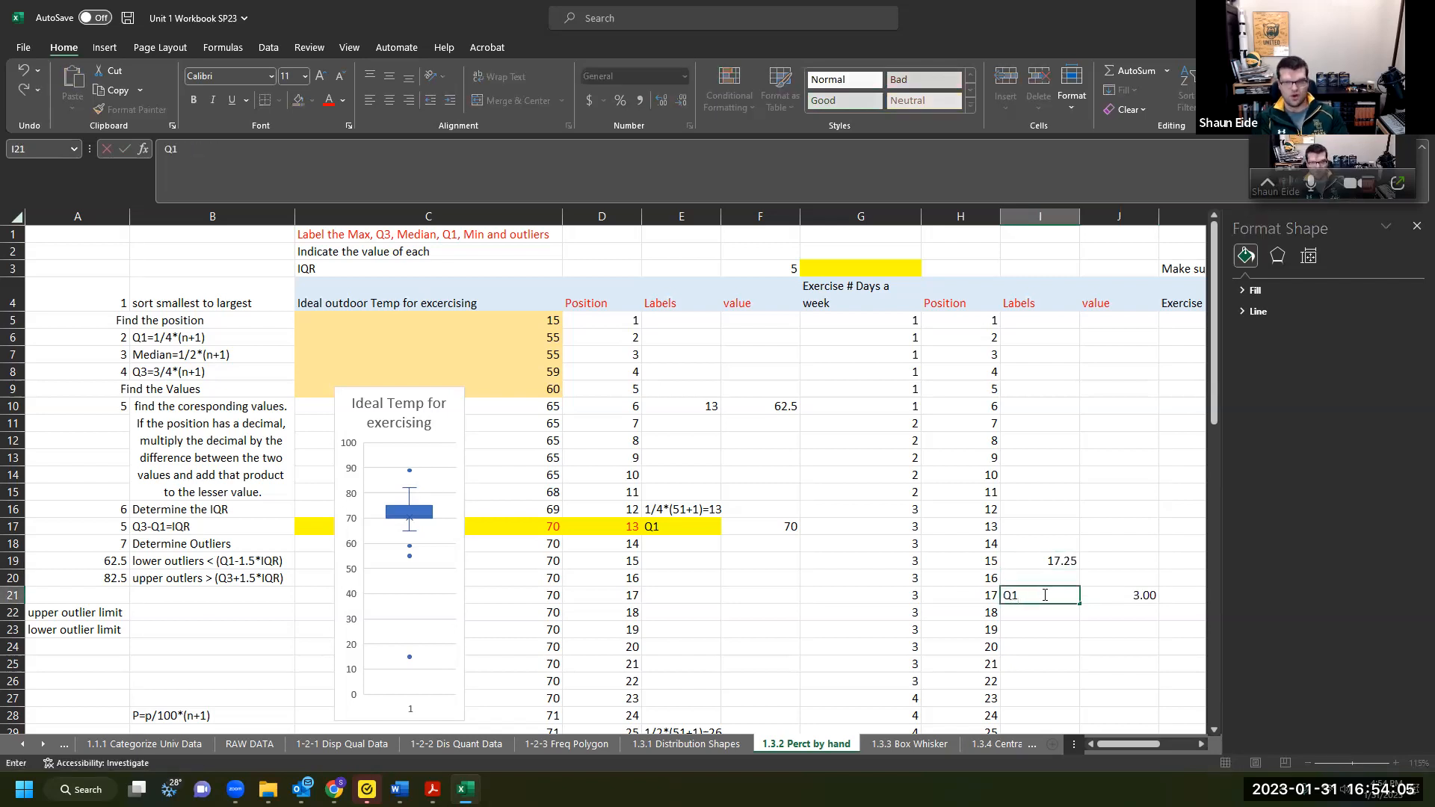
{"action": "key", "text": "Return"}
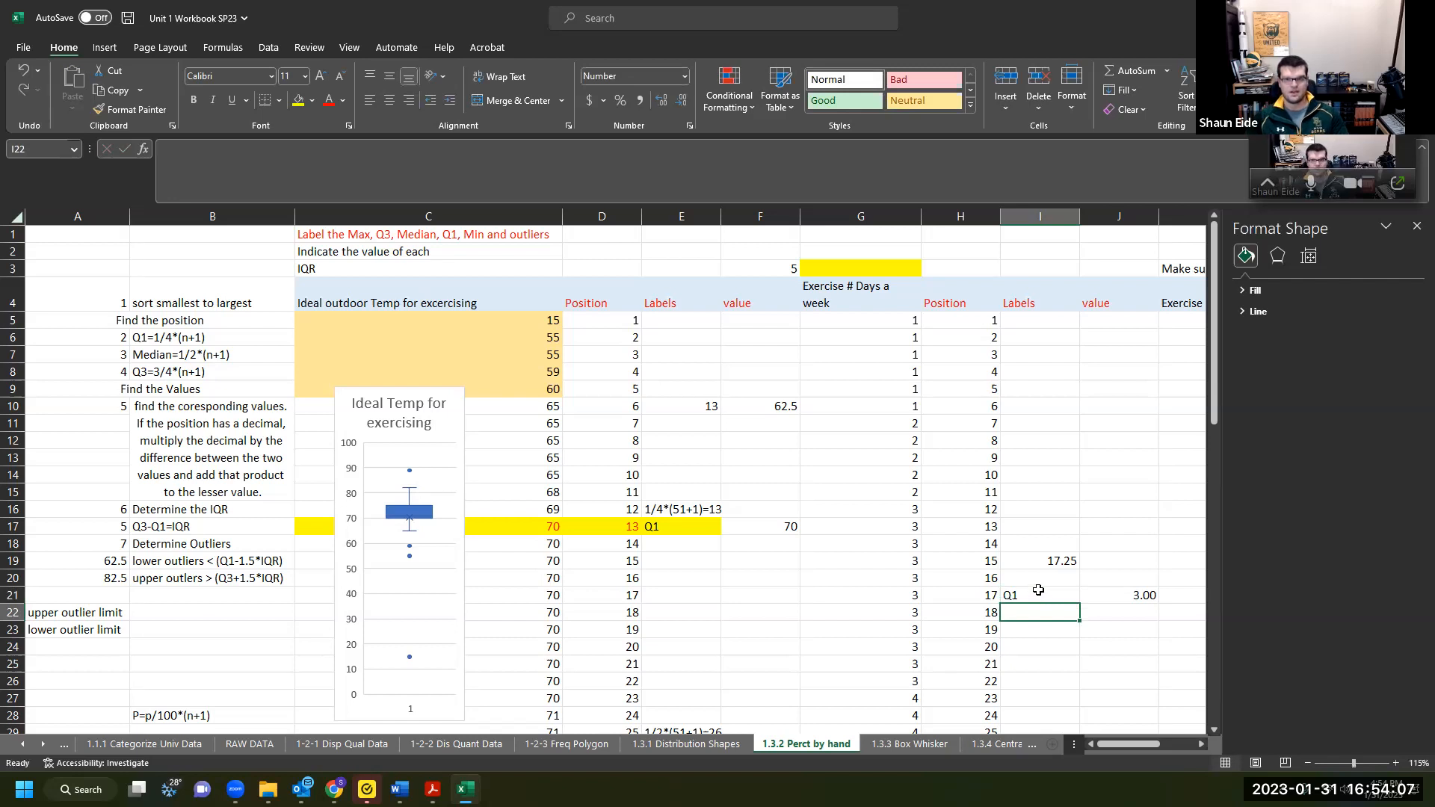
Calculate the median position of the days-a-week data in I34 with the formula =(68+1)*1/2.
{"action": "scroll", "coordinate": [1039, 658], "scroll_direction": "down", "scroll_amount": 1}
{"action": "left_click", "coordinate": [1040, 658]}
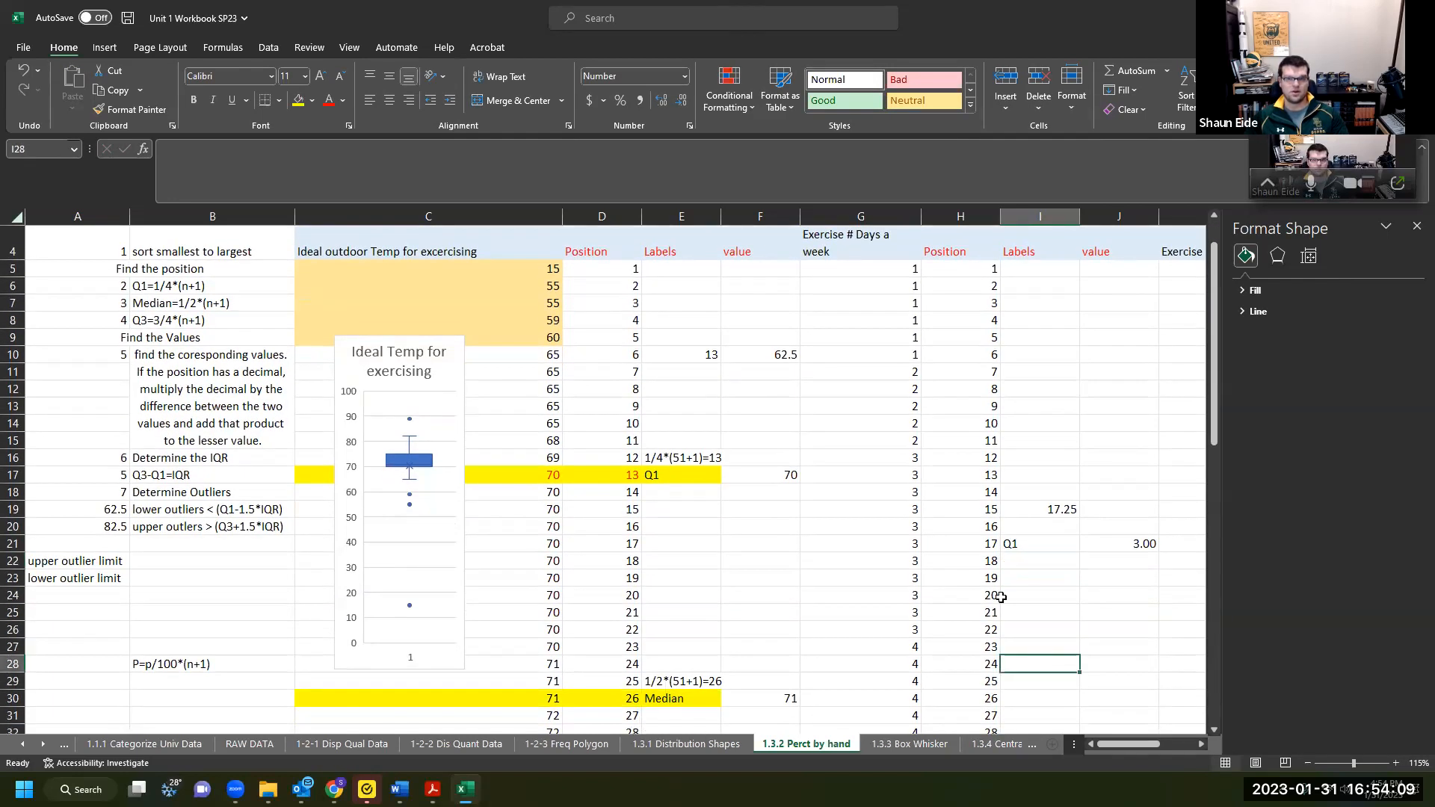
{"action": "left_click", "coordinate": [1064, 516]}
{"action": "left_click", "coordinate": [1044, 635]}
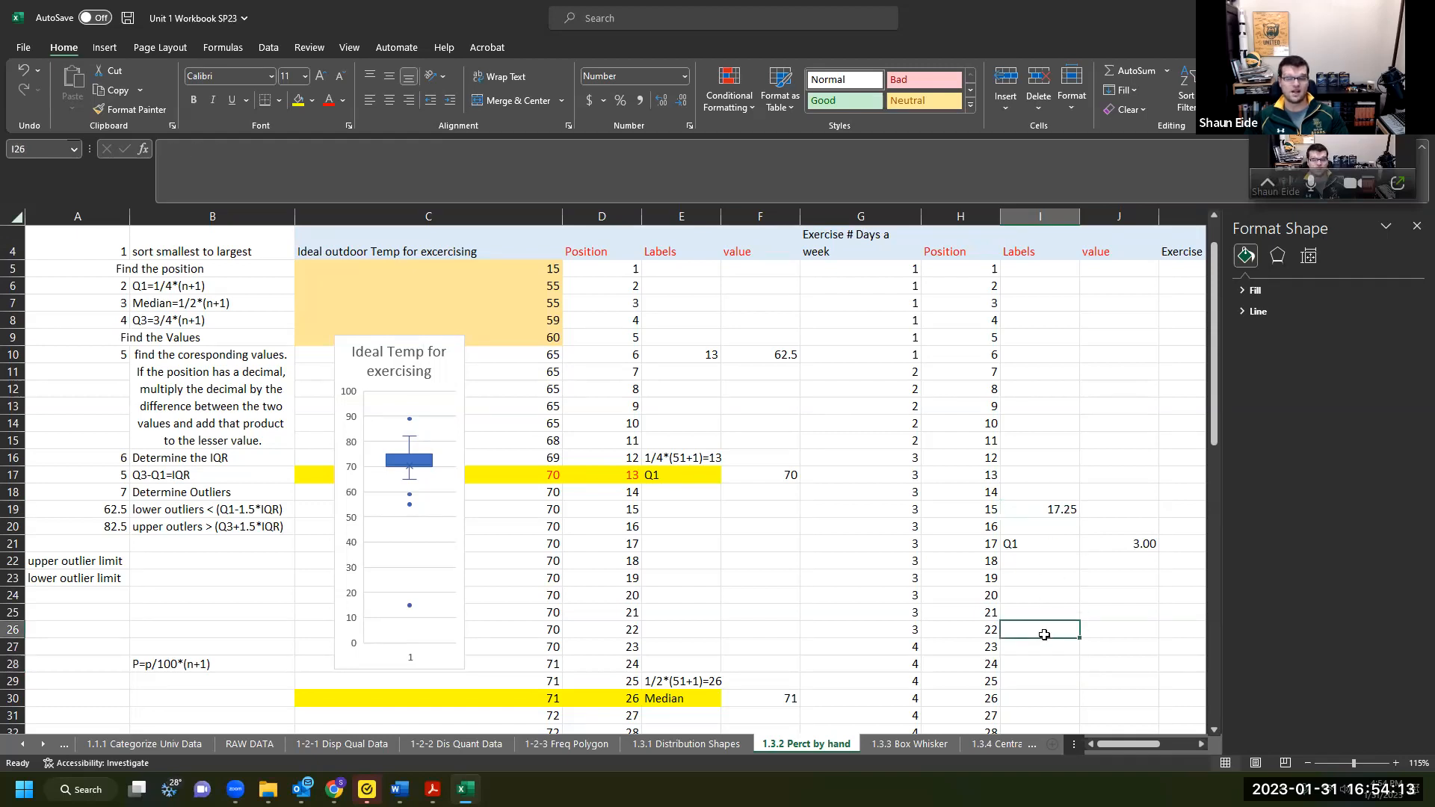
{"action": "scroll", "coordinate": [1044, 634], "scroll_direction": "down", "scroll_amount": 4}
{"action": "left_click", "coordinate": [1038, 545]}
{"action": "left_click", "coordinate": [1034, 570]}
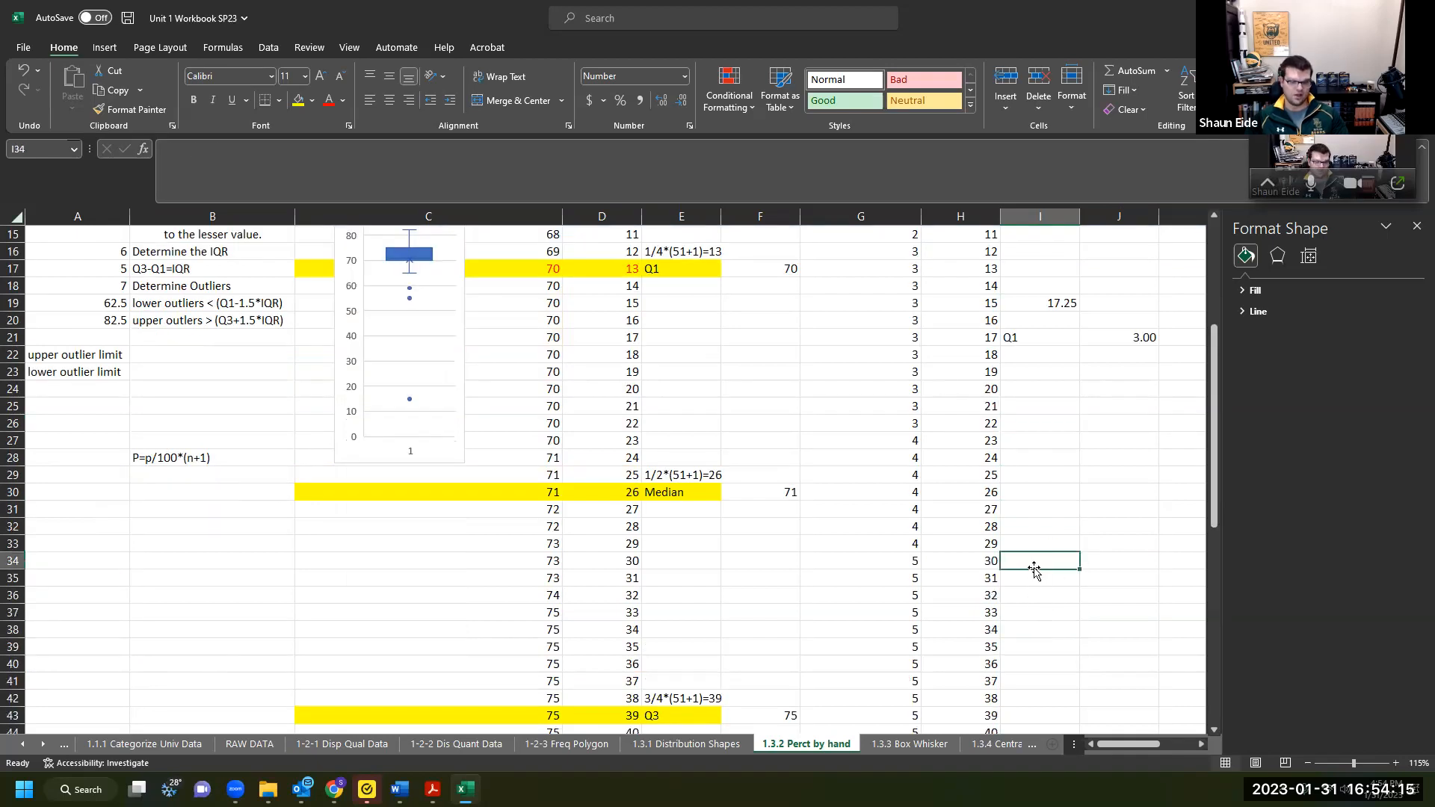
{"action": "type", "text": "=68+1)"}
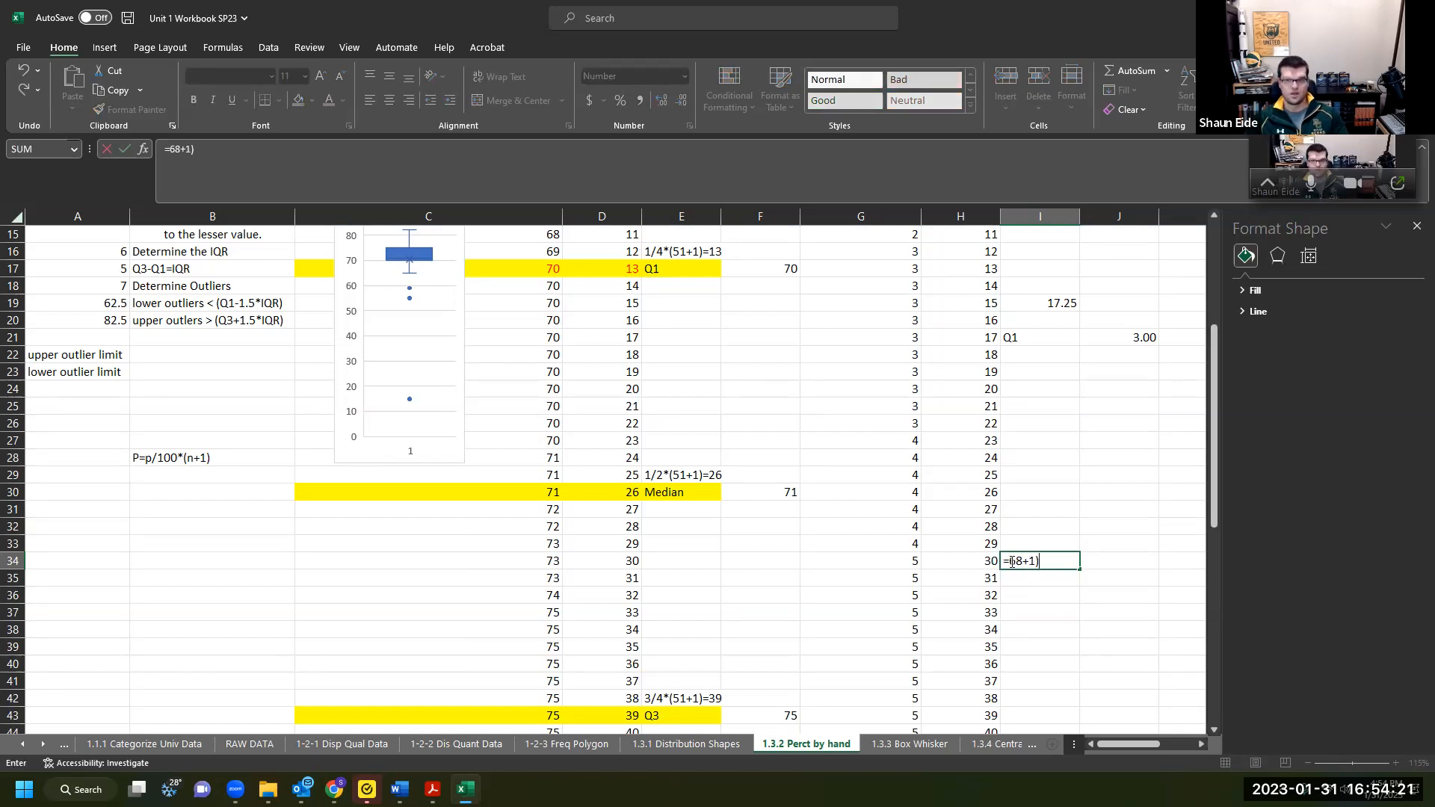
{"action": "left_click", "coordinate": [1012, 561]}
{"action": "type", "text": "("}
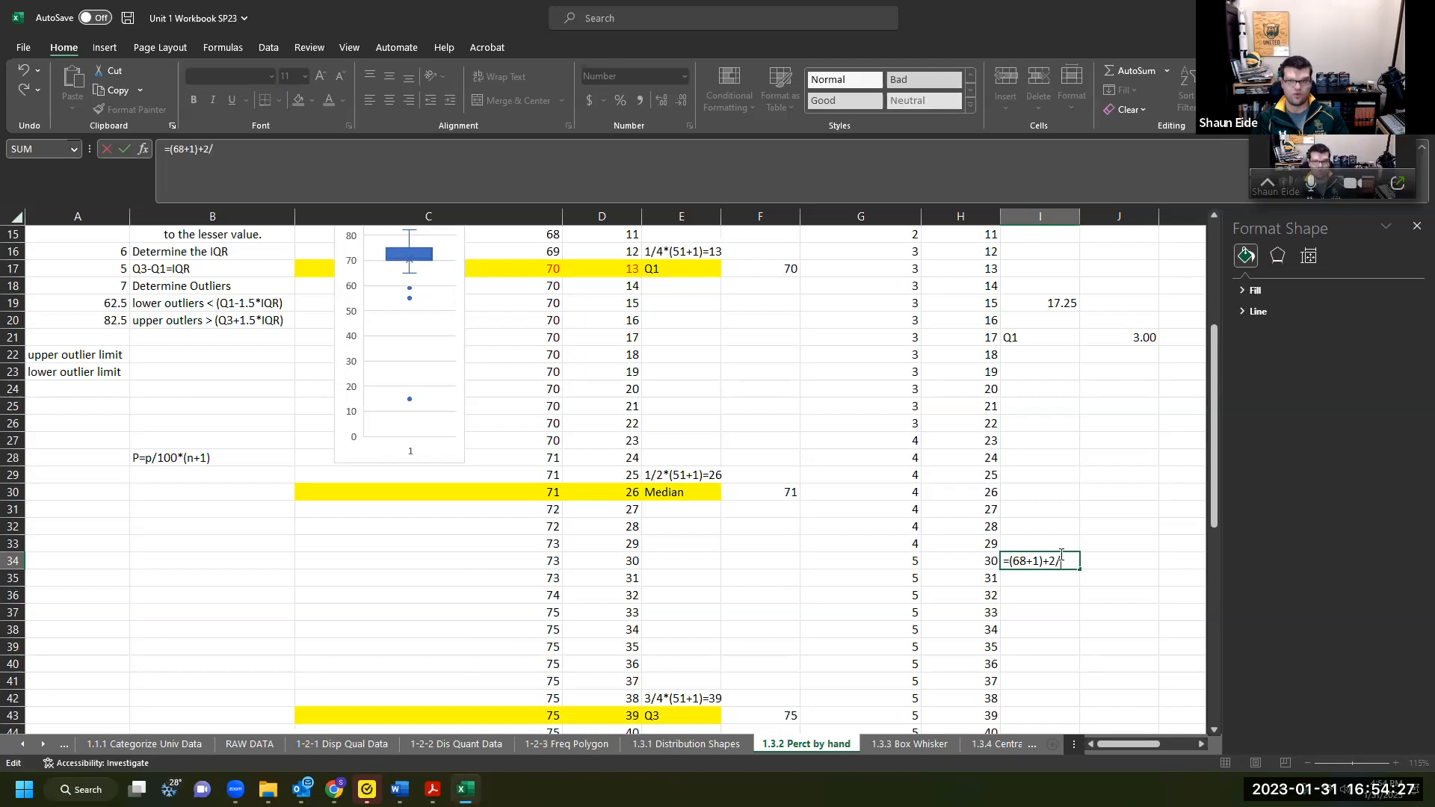
{"action": "key", "text": "BackSpace"}
{"action": "key", "text": "BackSpace"}
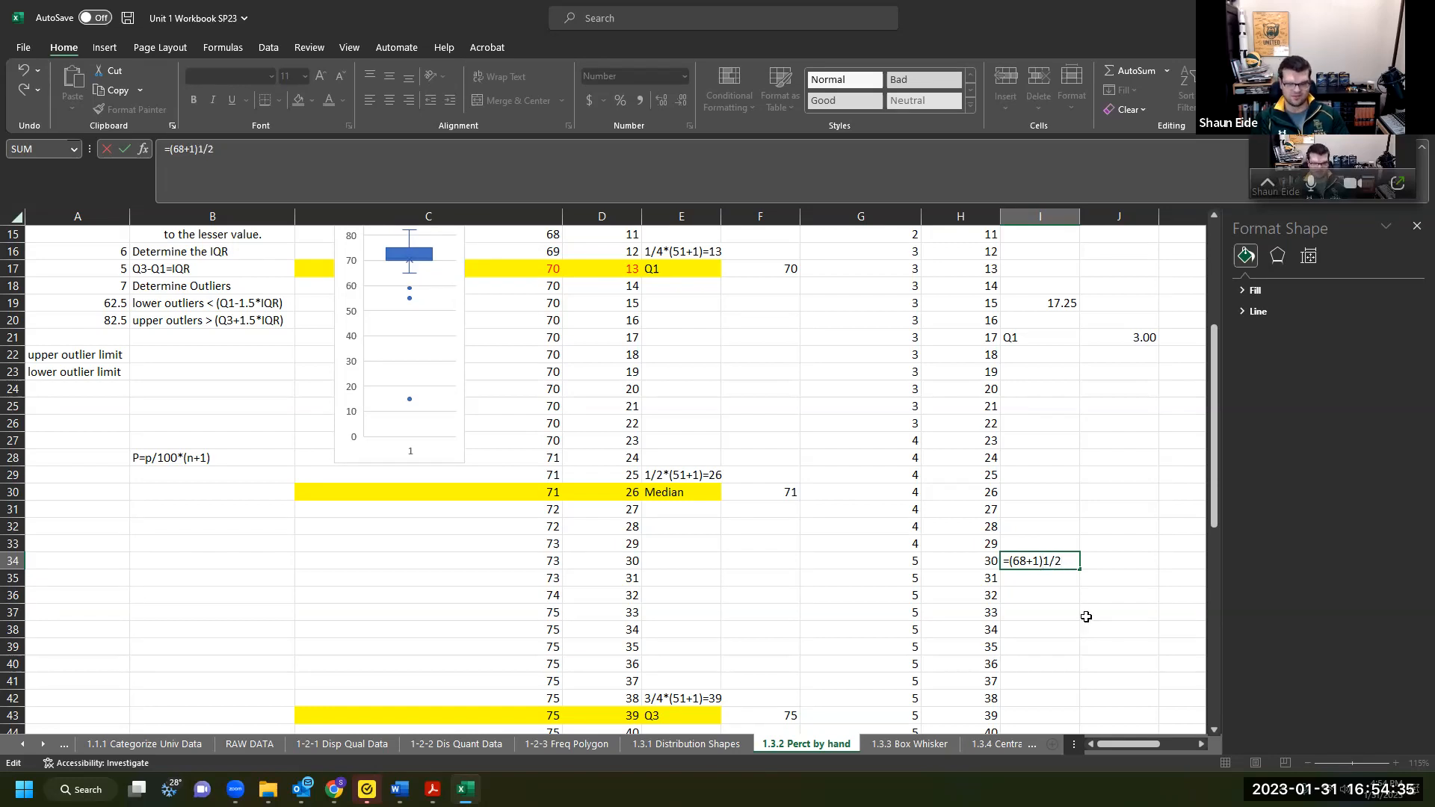
{"action": "type", "text": "*"}
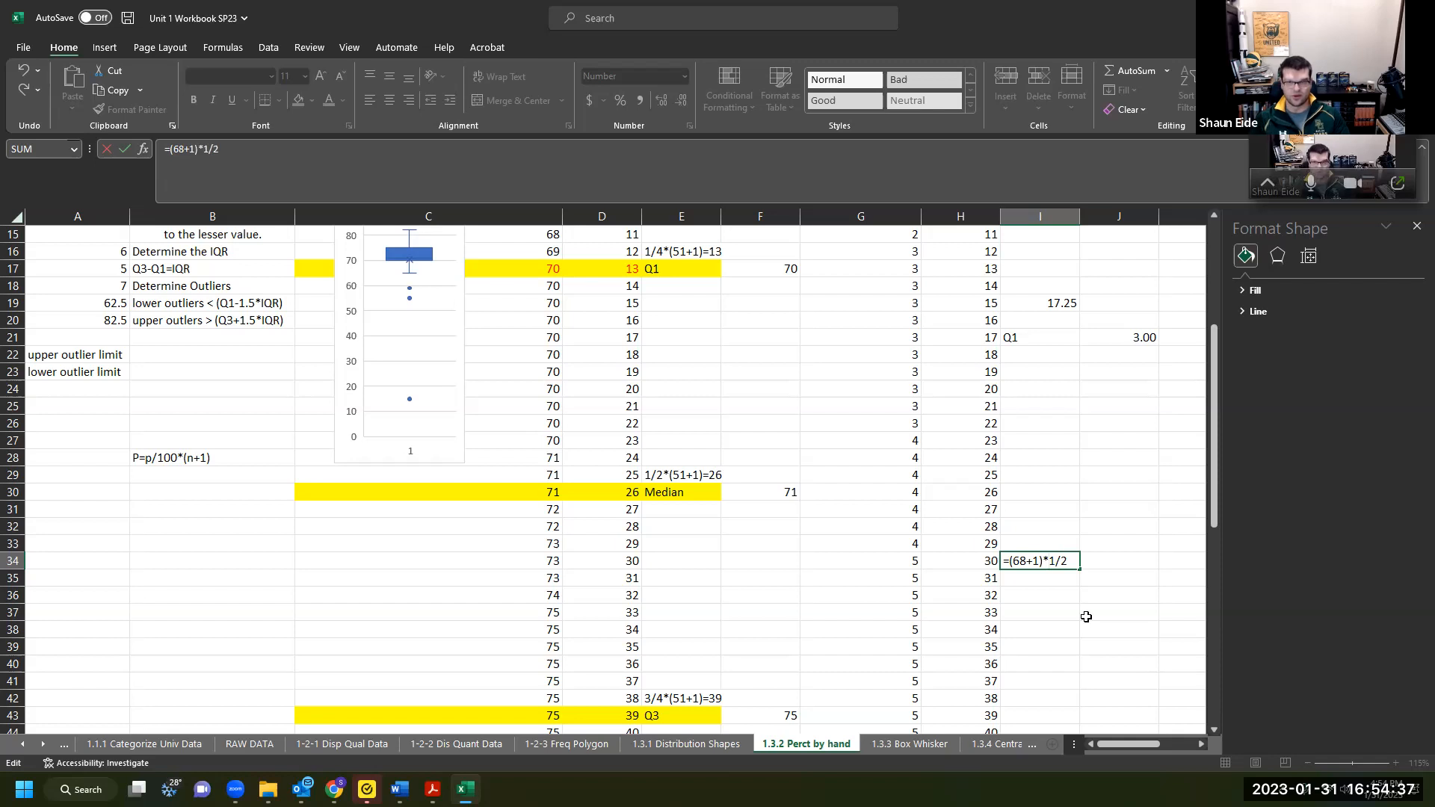
{"action": "left_click", "coordinate": [1056, 578]}
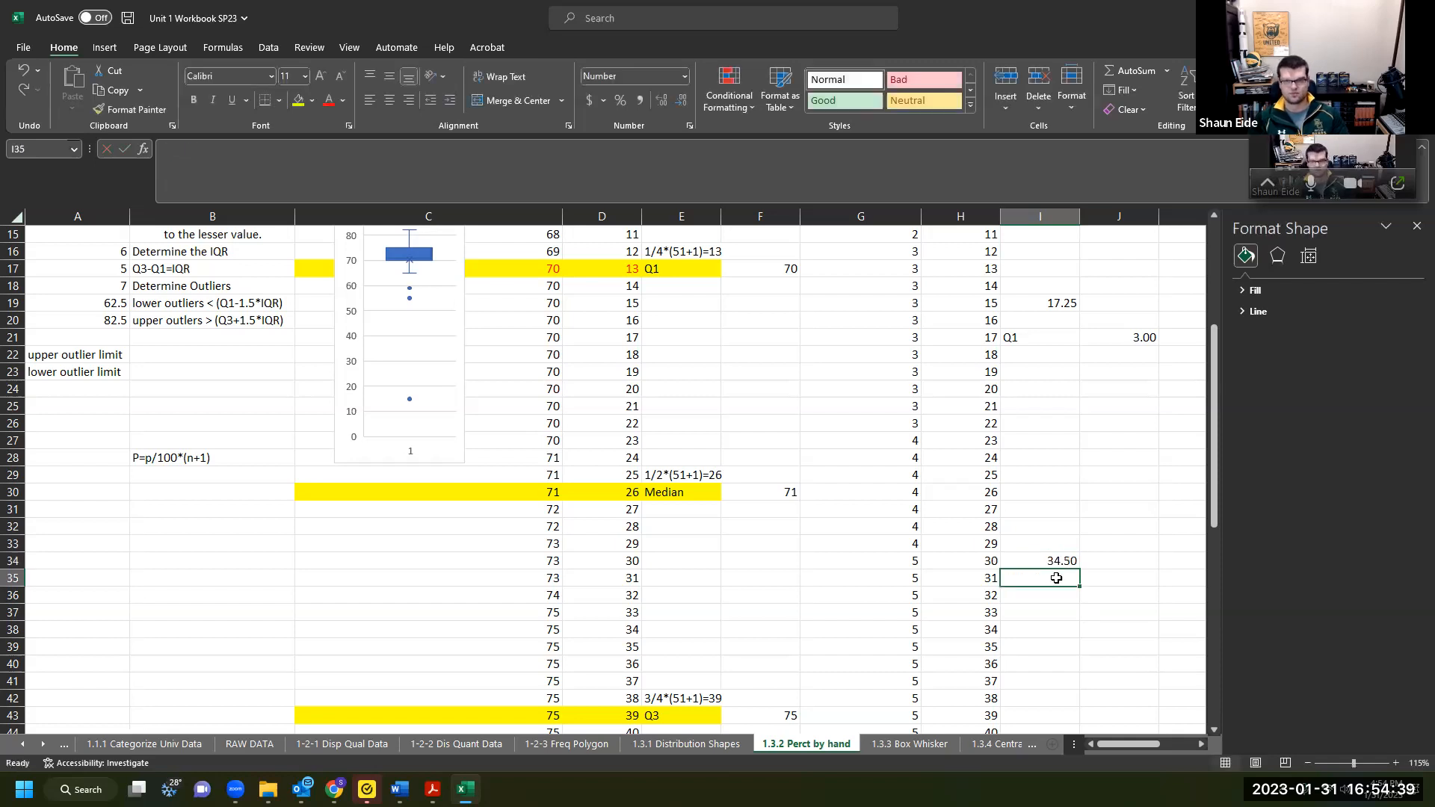
Check positions 34 and 35 of the days-a-week data and move the median position formula from I34 to I37.
{"action": "scroll", "coordinate": [1012, 530], "scroll_direction": "up", "scroll_amount": 5}
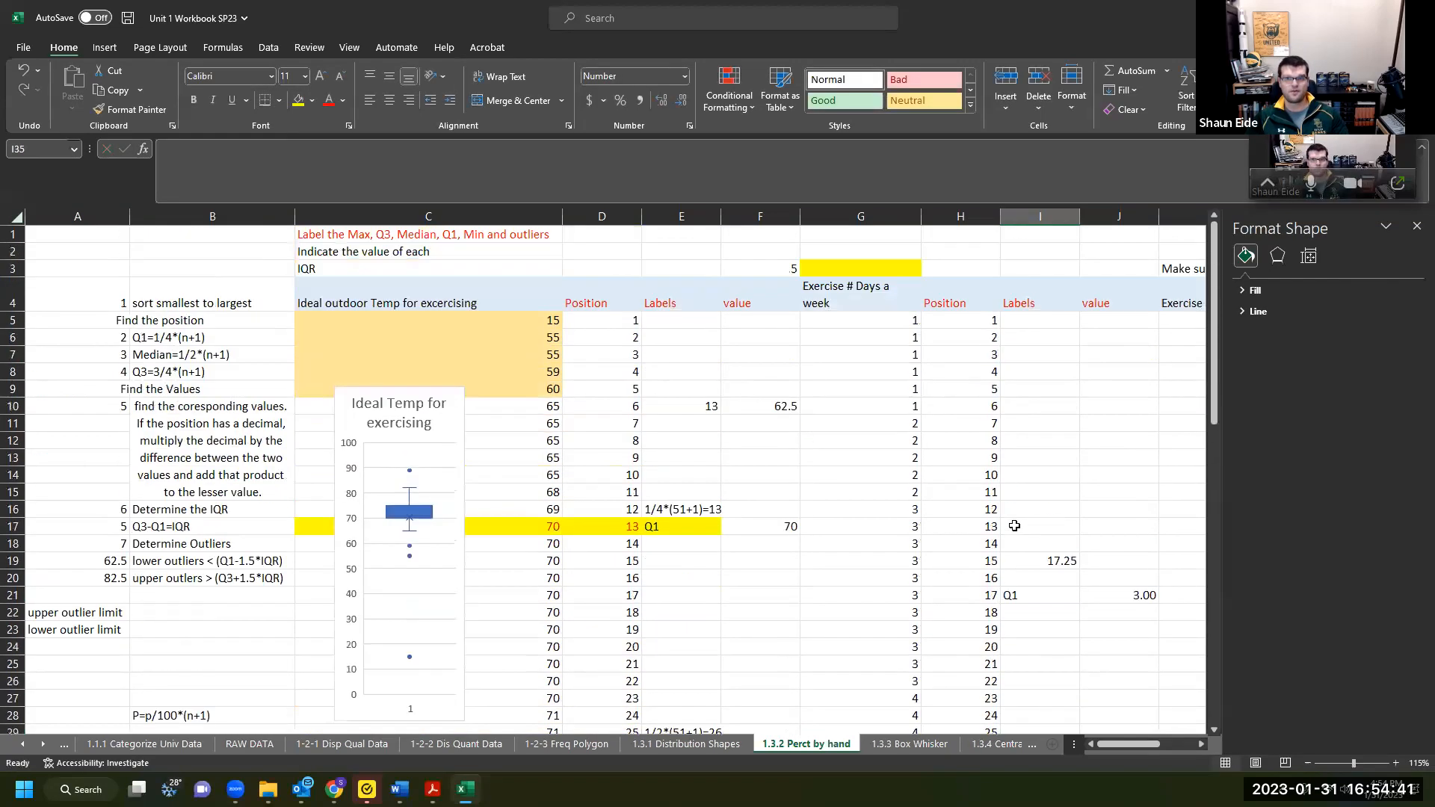
{"action": "scroll", "coordinate": [994, 396], "scroll_direction": "down", "scroll_amount": 5}
{"action": "left_click", "coordinate": [972, 630]}
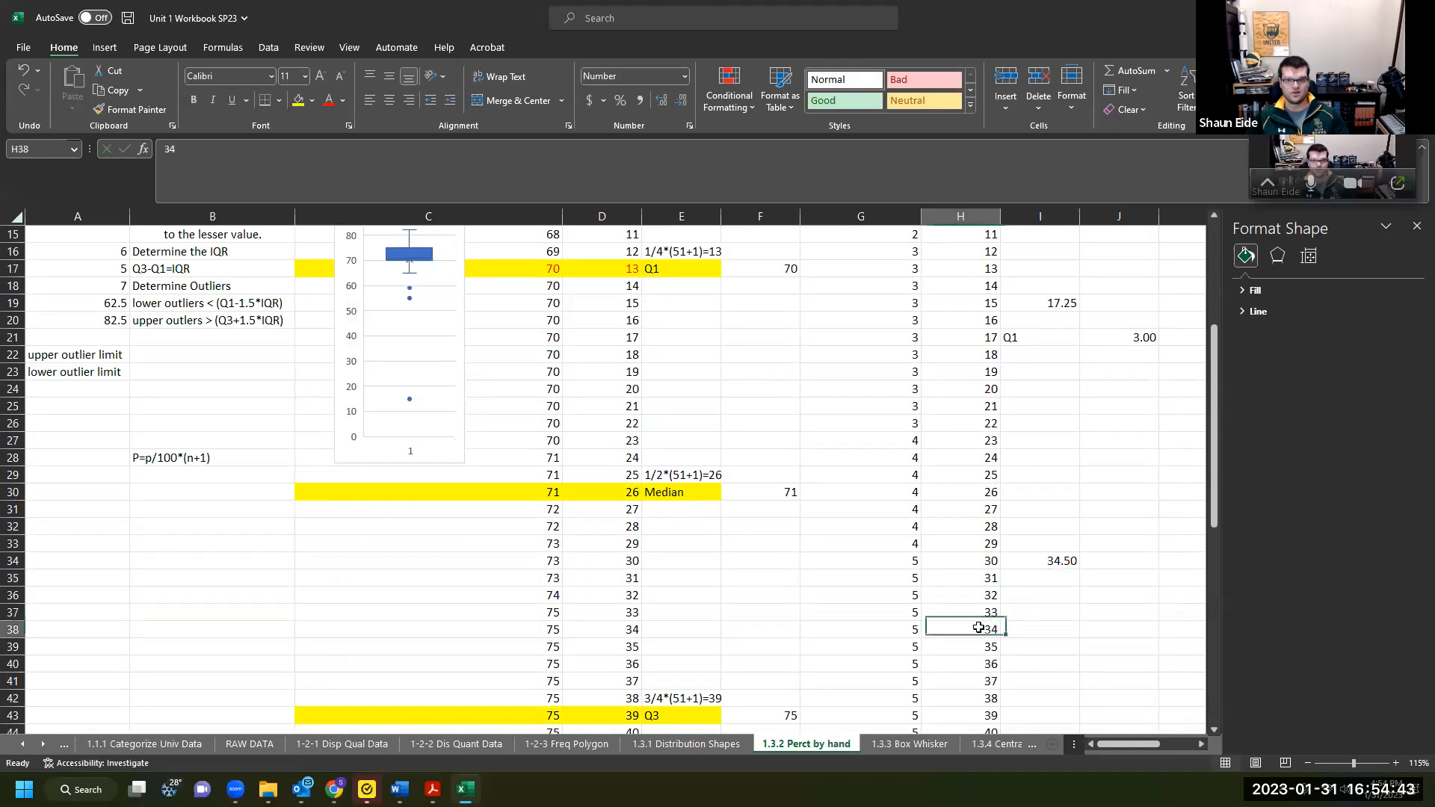
{"action": "left_click_drag", "start_coordinate": [971, 631], "coordinate": [948, 643]}
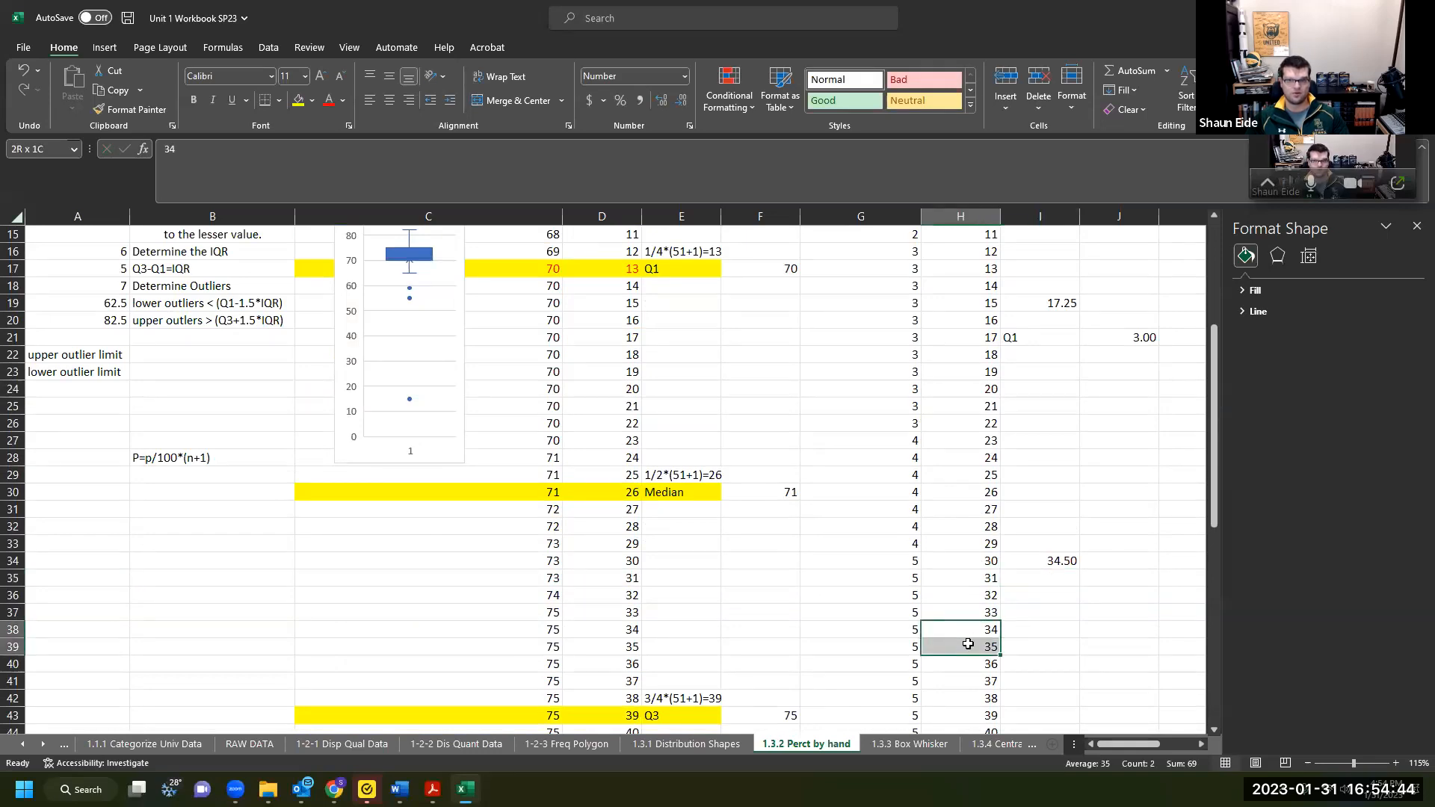
{"action": "left_click", "coordinate": [908, 645]}
{"action": "left_click", "coordinate": [1020, 566]}
{"action": "key", "text": "ctrl+c"}
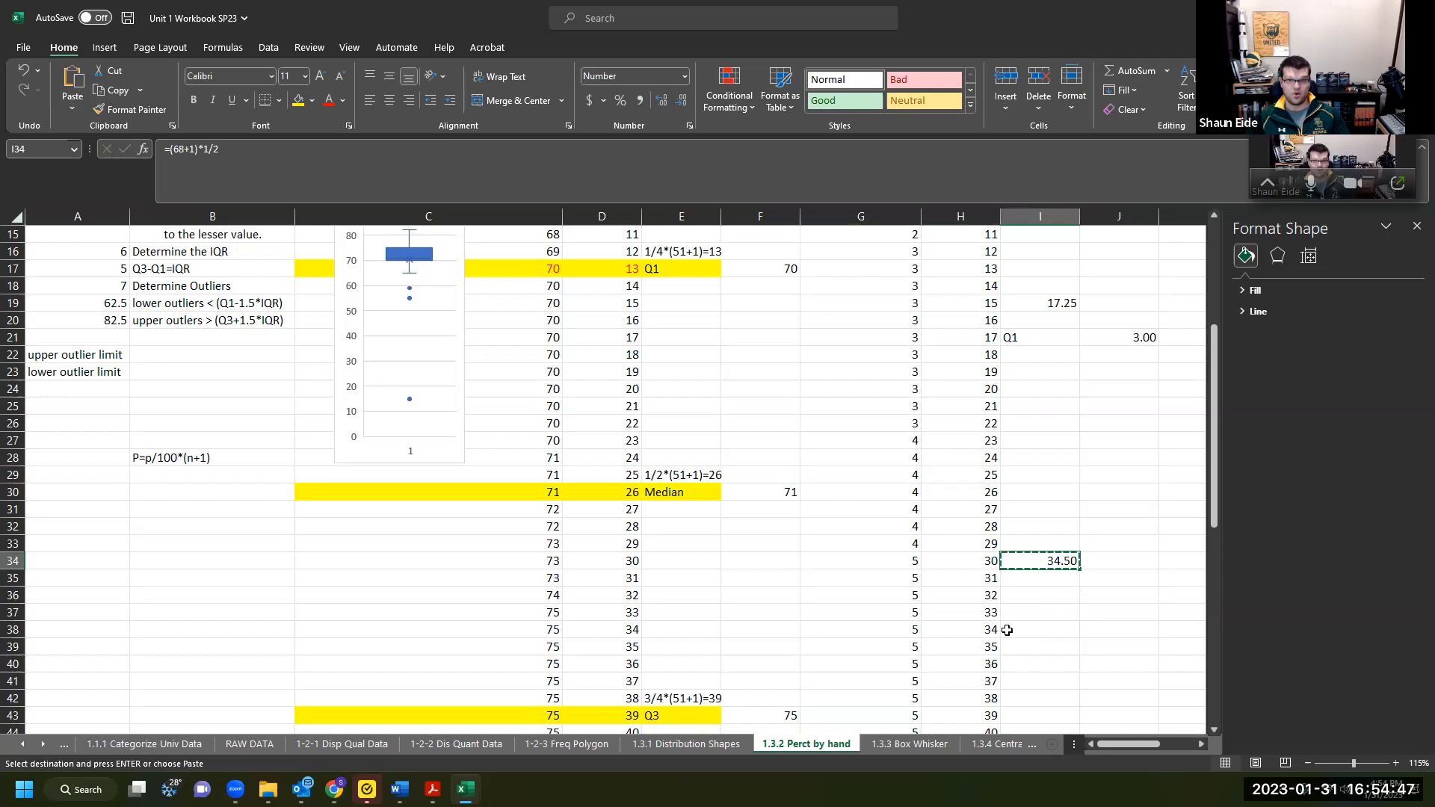
{"action": "left_click", "coordinate": [1033, 626]}
{"action": "left_click", "coordinate": [1046, 611]}
{"action": "key", "text": "ctrl+v"}
Label I38 as median and enter 5 as the median value of the days-a-week data in J38.
{"action": "left_click", "coordinate": [1042, 626]}
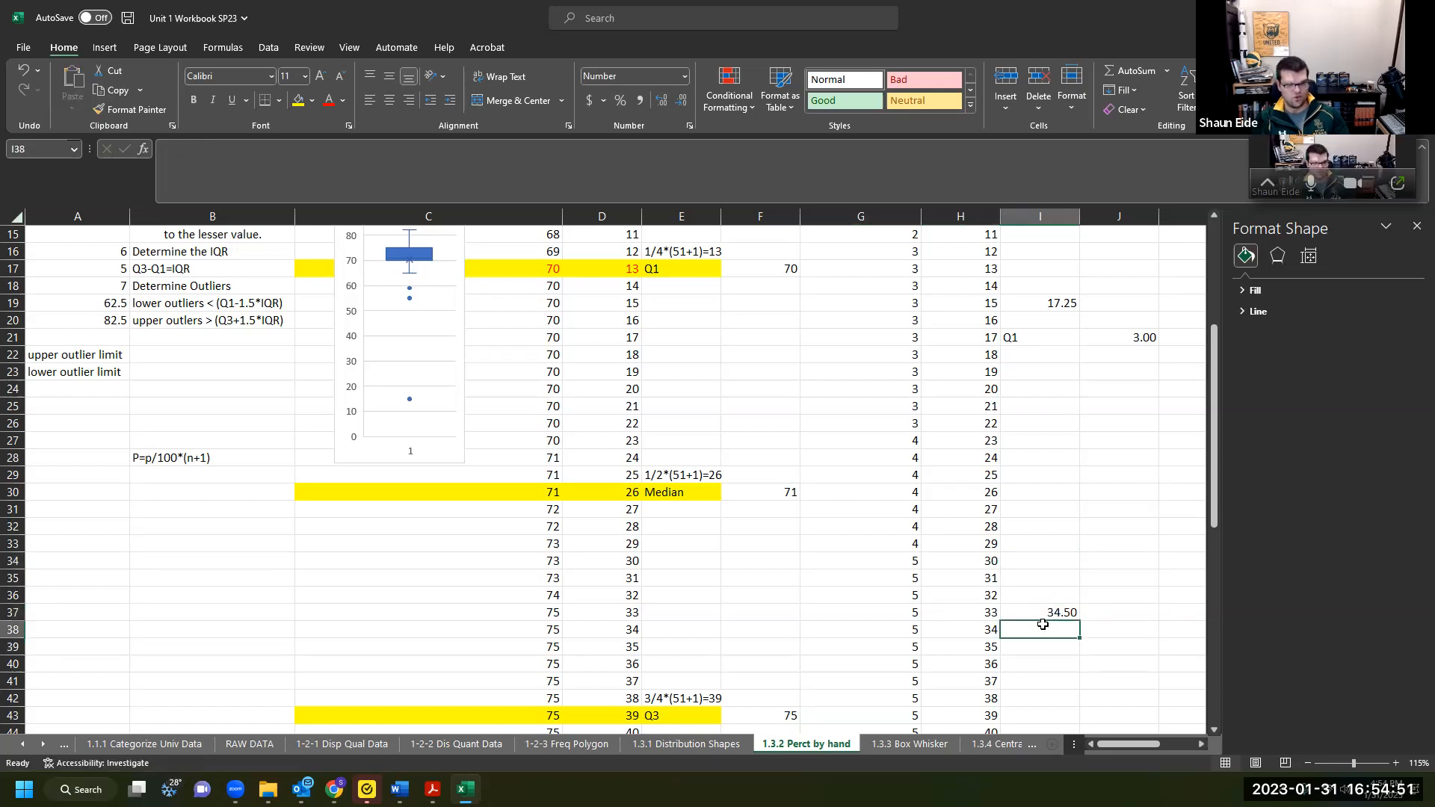
{"action": "type", "text": "Q1"}
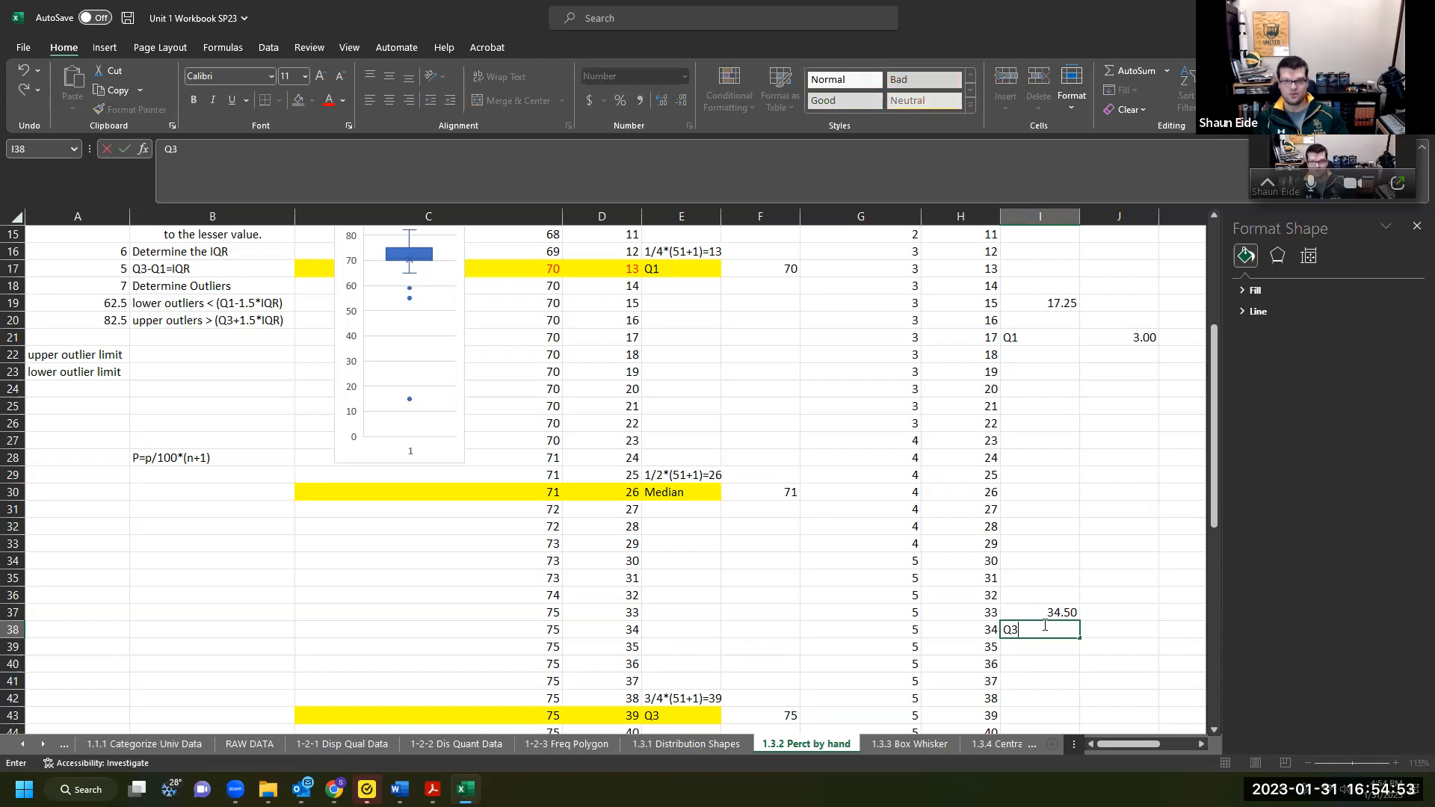
{"action": "key", "text": "BackSpace"}
{"action": "type", "text": "median"}
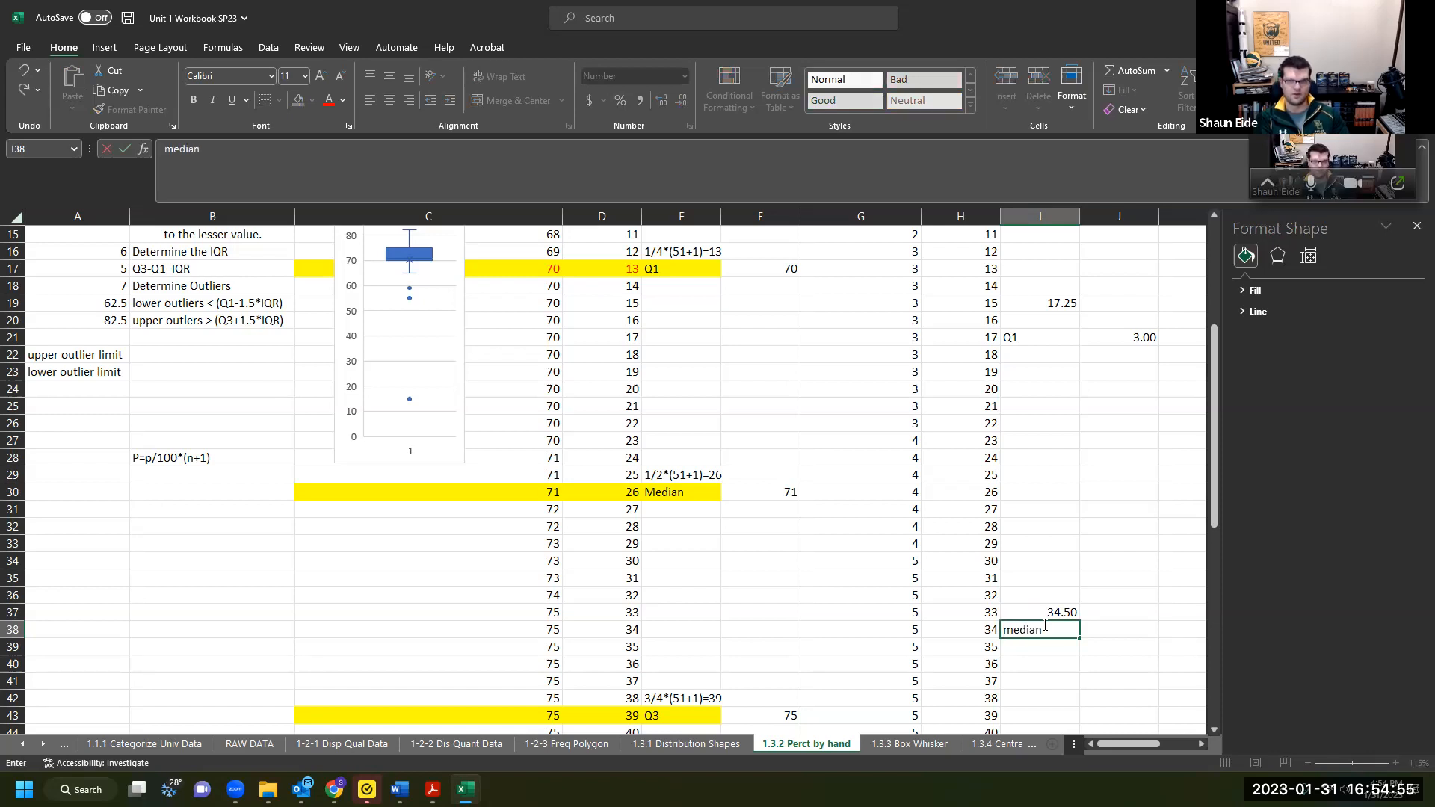
{"action": "key", "text": "Tab"}
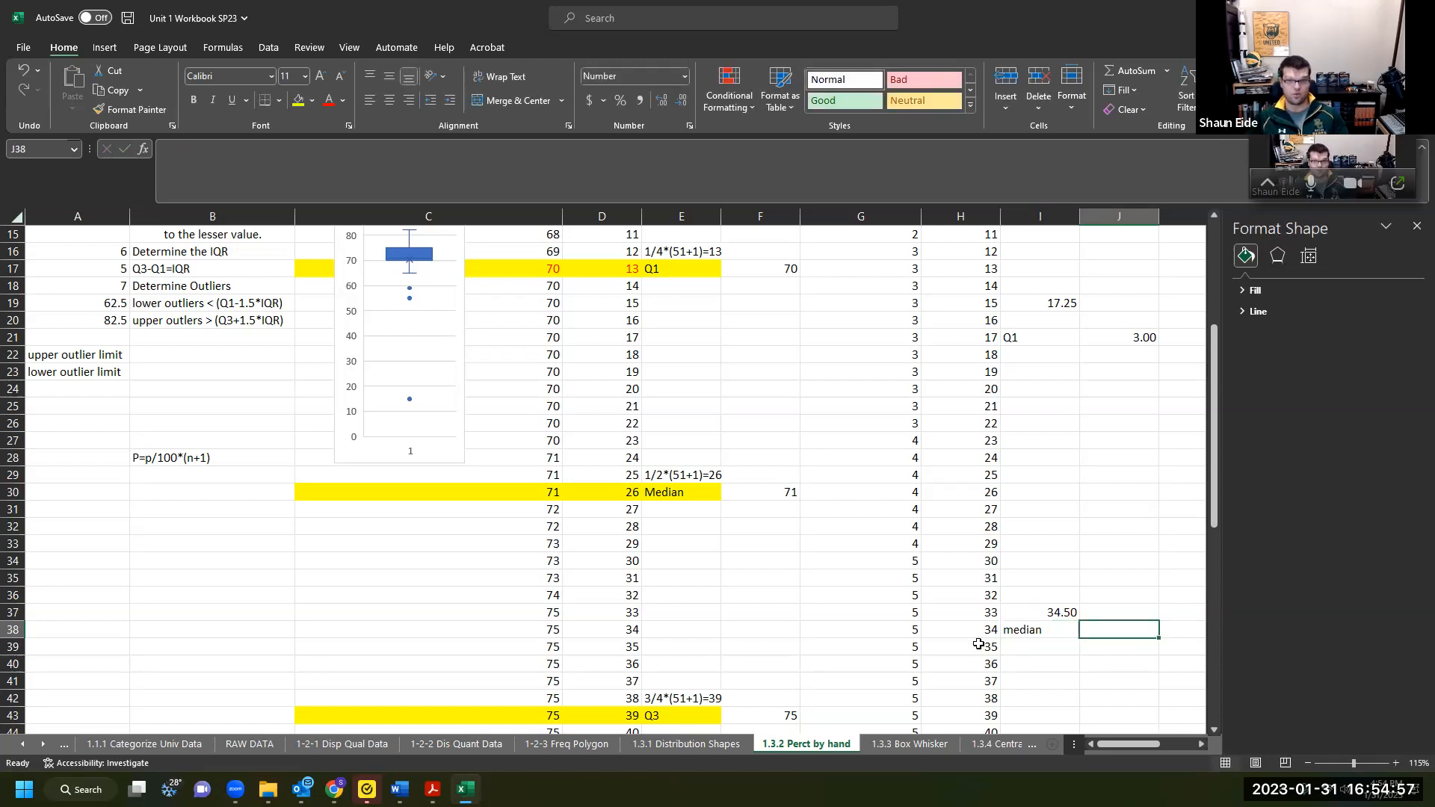
{"action": "type", "text": "5"}
{"action": "key", "text": "Return"}
Calculate the Q3 position of the days-a-week data in I50 with the formula =3/4*(68+1).
{"action": "left_click", "coordinate": [1035, 615]}
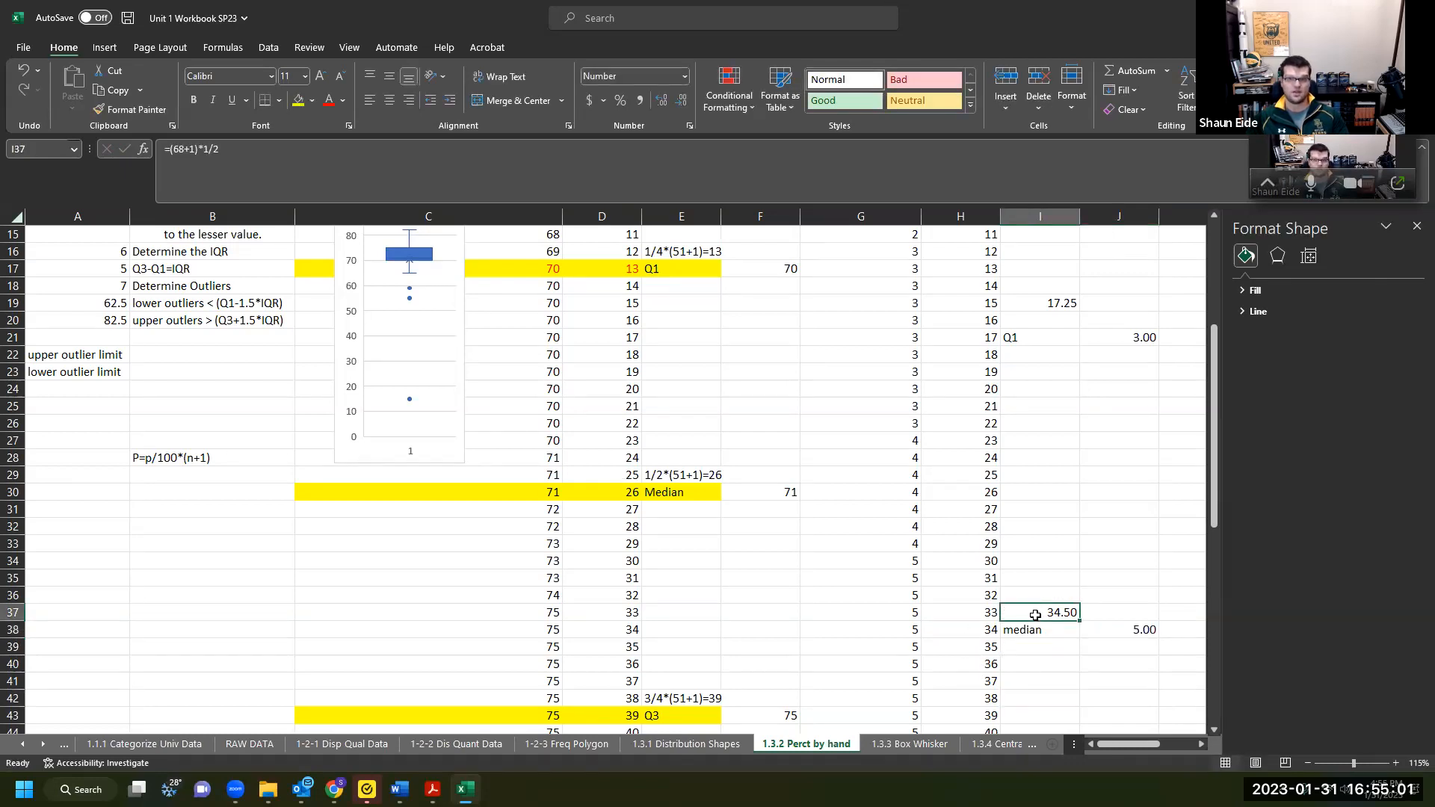
{"action": "scroll", "coordinate": [1037, 614], "scroll_direction": "down", "scroll_amount": 2}
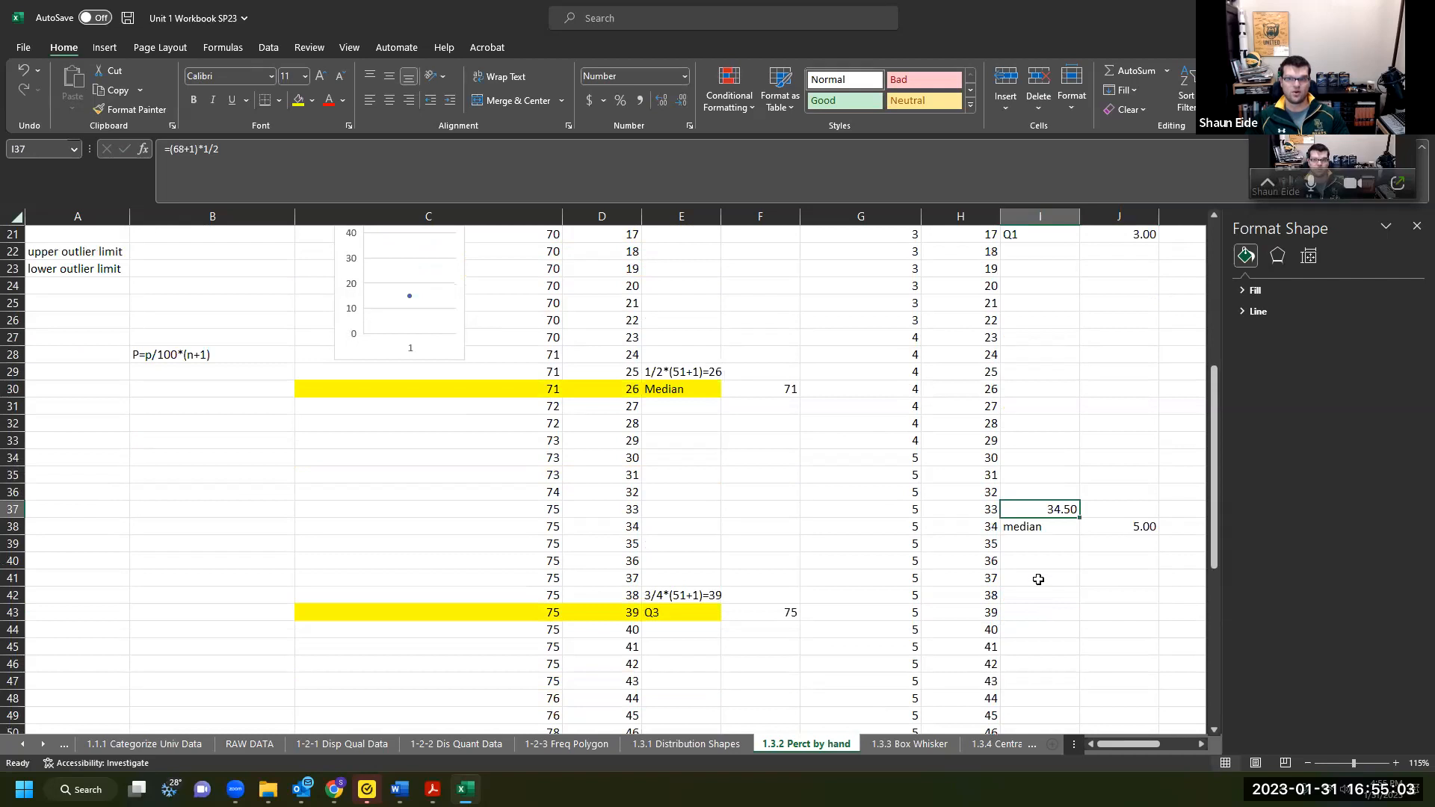
{"action": "left_click", "coordinate": [1051, 666]}
{"action": "scroll", "coordinate": [1052, 657], "scroll_direction": "down", "scroll_amount": 2}
{"action": "left_click", "coordinate": [1061, 622]}
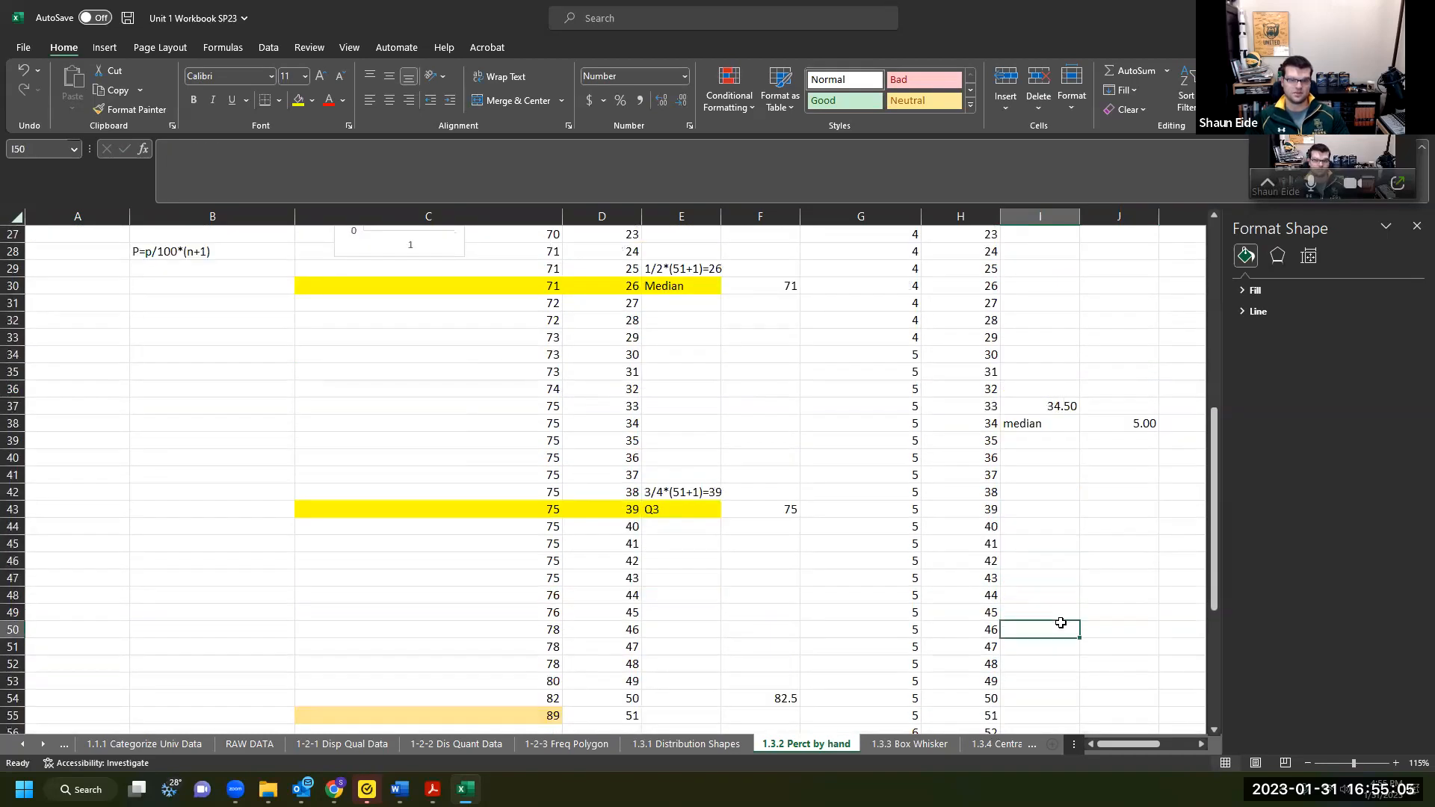
{"action": "type", "text": "=3/4&"}
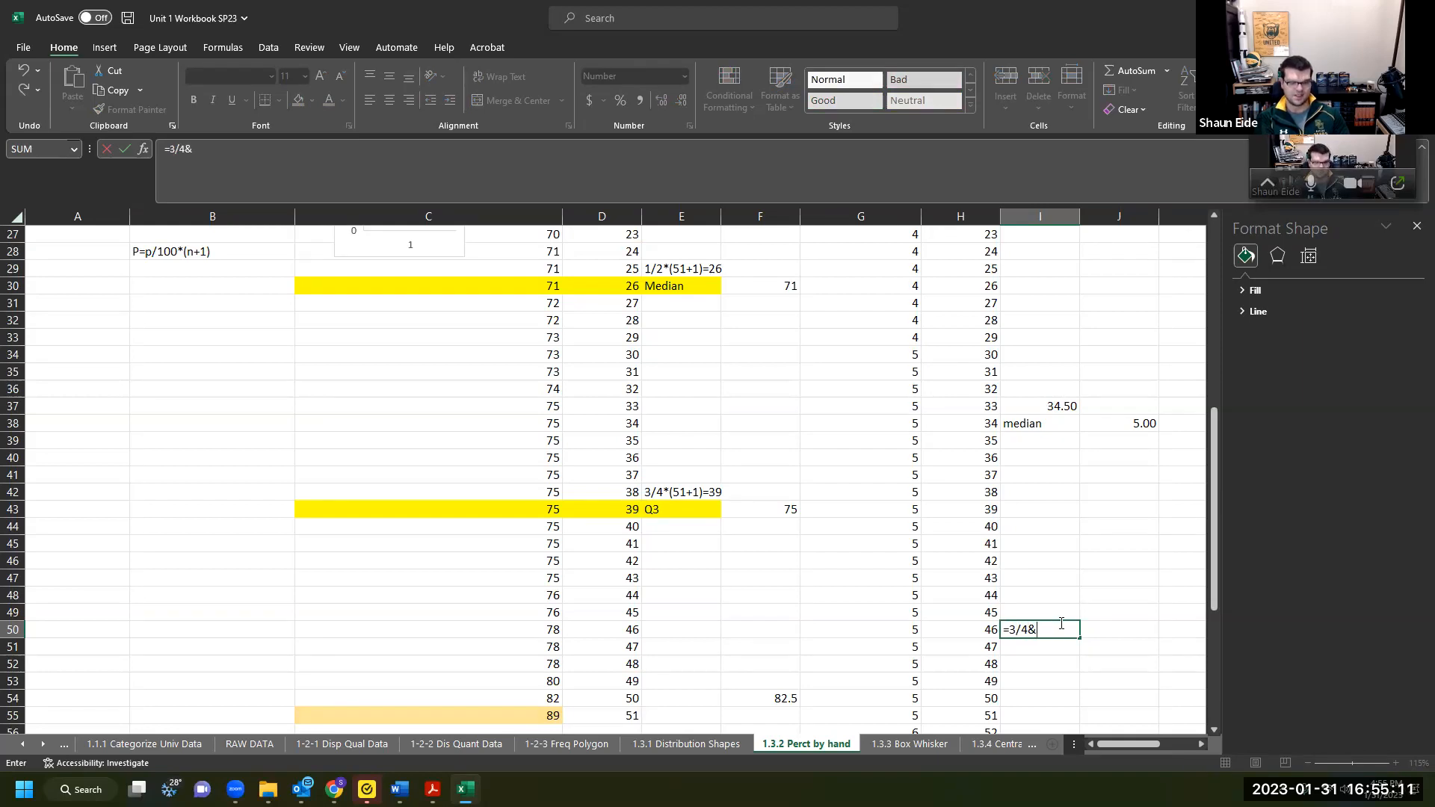
{"action": "key", "text": "BackSpace"}
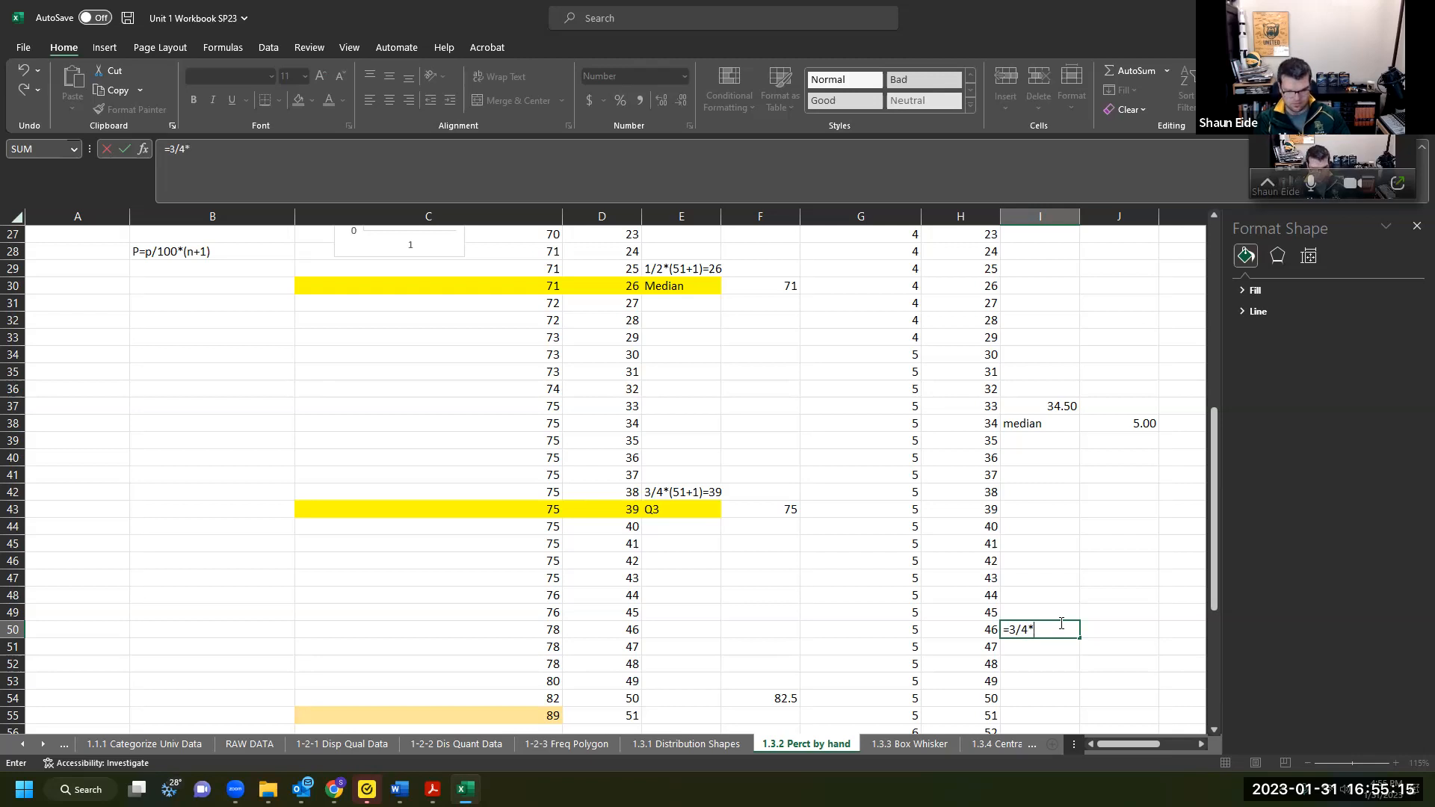
{"action": "type", "text": "*(68"}
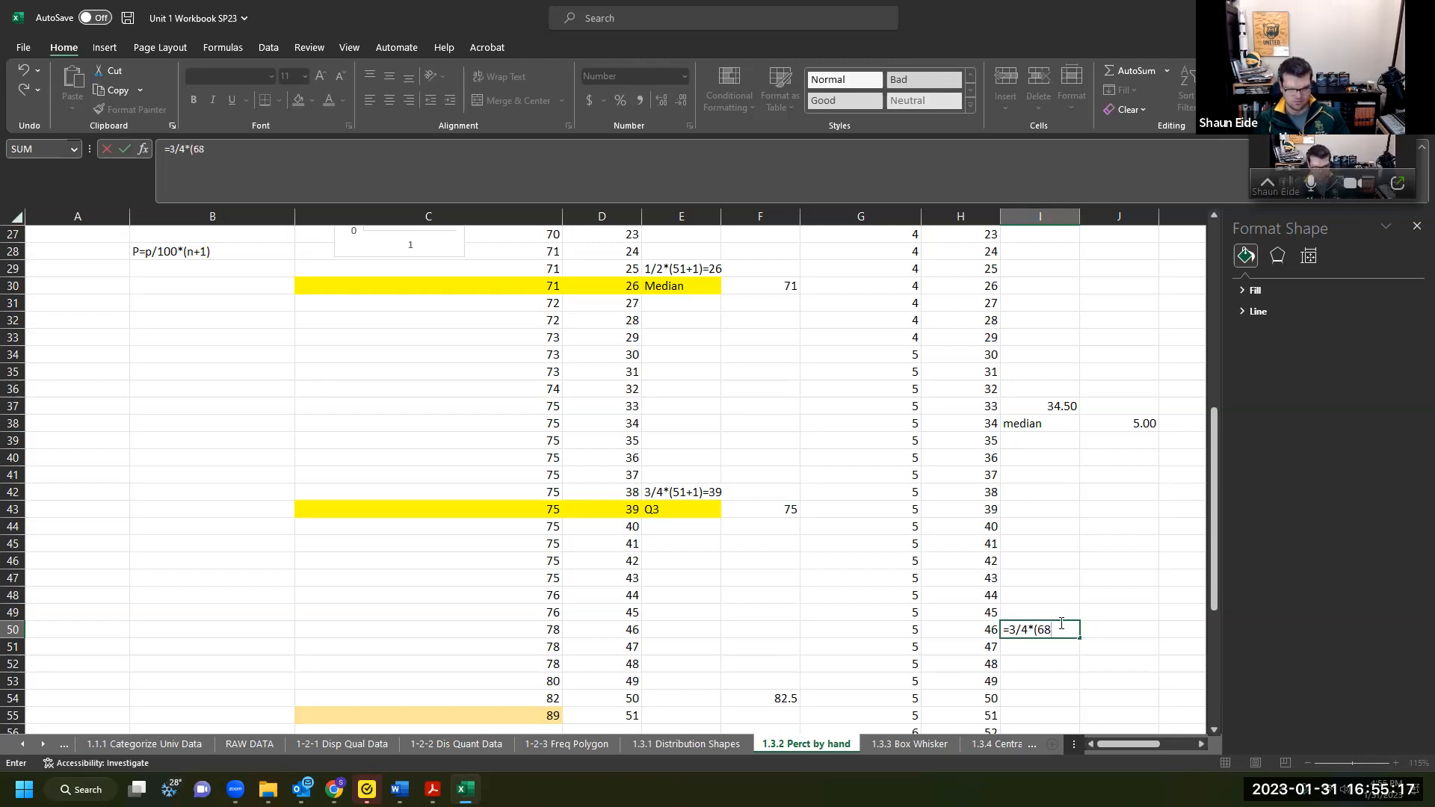
{"action": "type", "text": "+1)"}
{"action": "key", "text": "Return"}
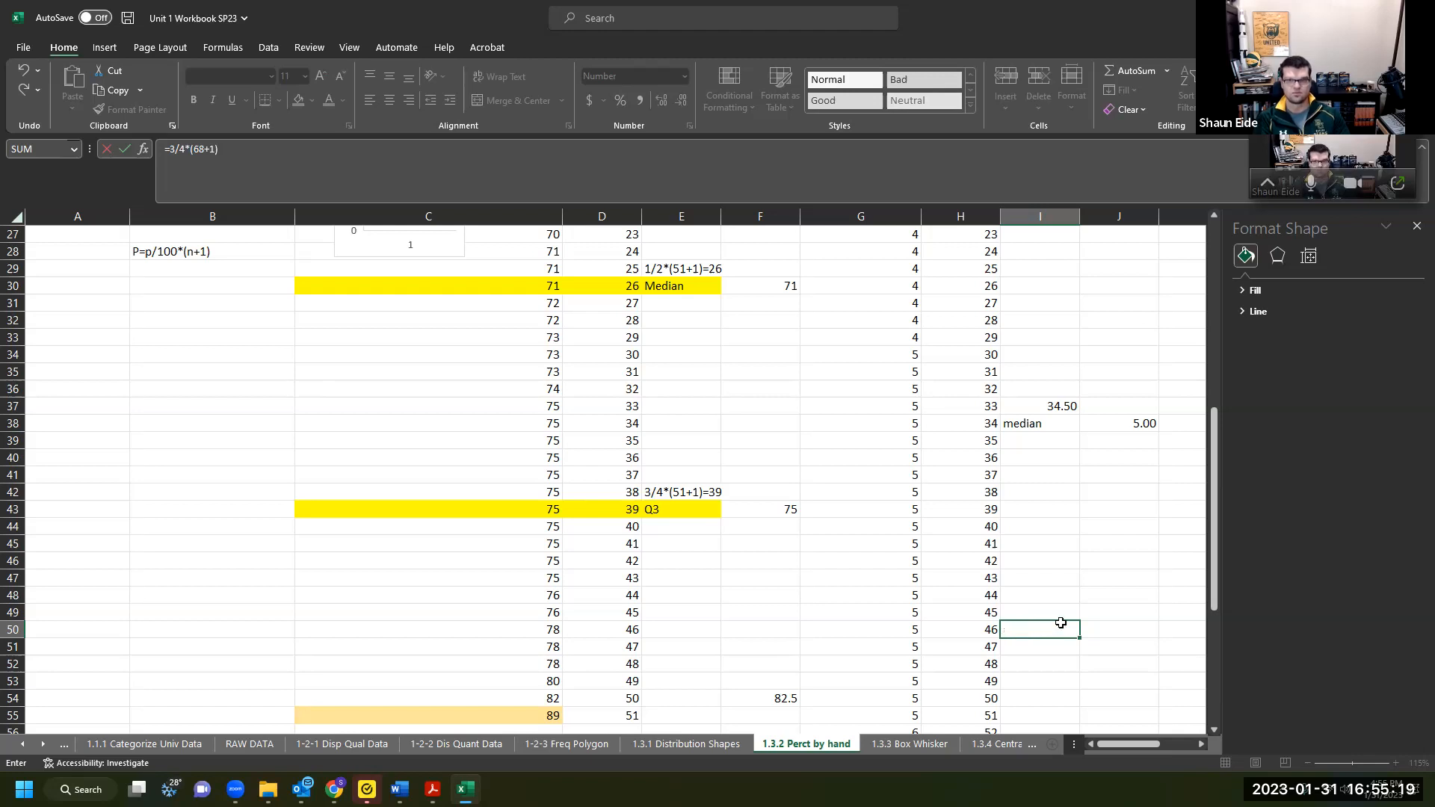
Check positions 51 and 52 of the days-a-week data and move the Q3 position formula from I50 to I54.
{"action": "scroll", "coordinate": [1084, 624], "scroll_direction": "down", "scroll_amount": 2}
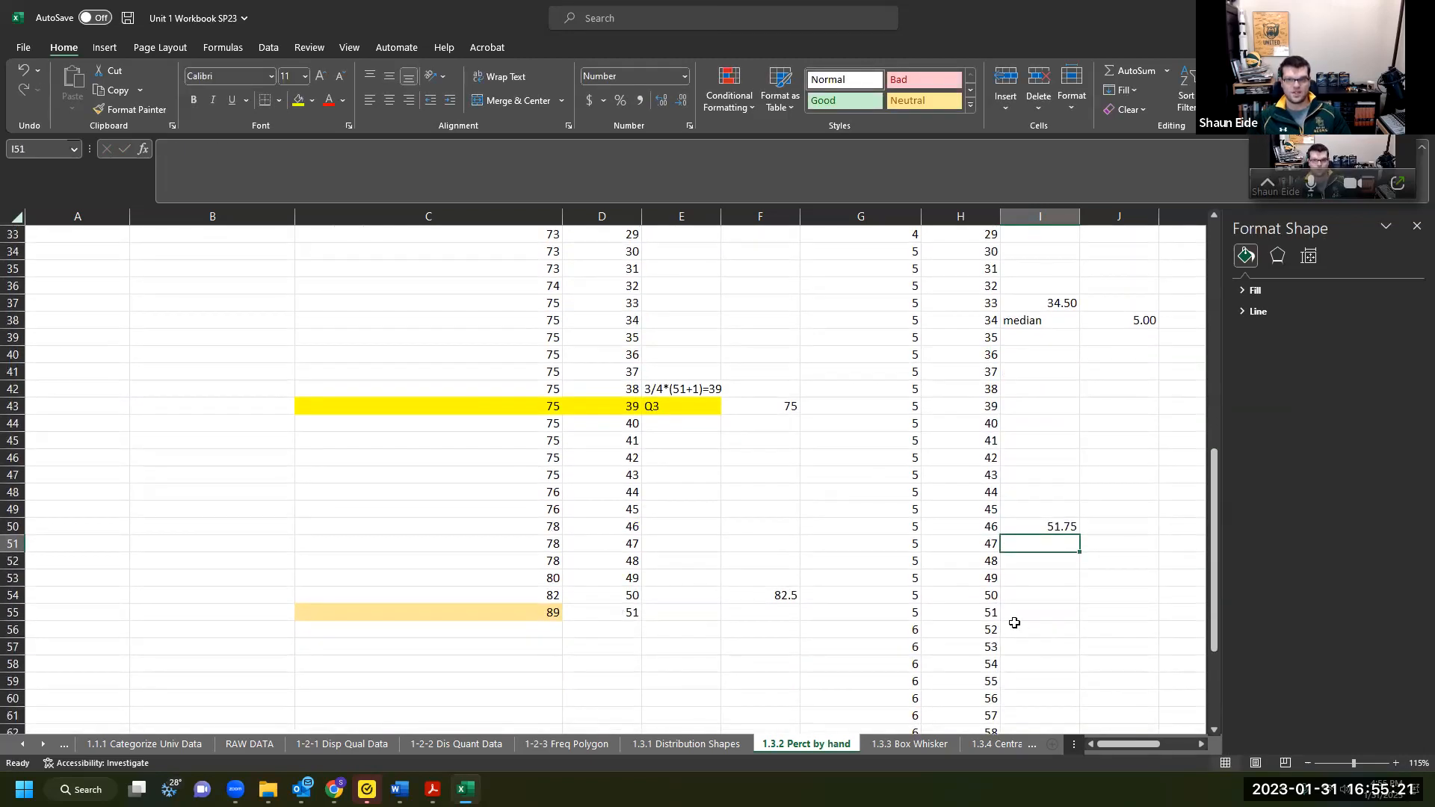
{"action": "left_click", "coordinate": [974, 609]}
{"action": "left_click_drag", "start_coordinate": [969, 618], "coordinate": [962, 634]}
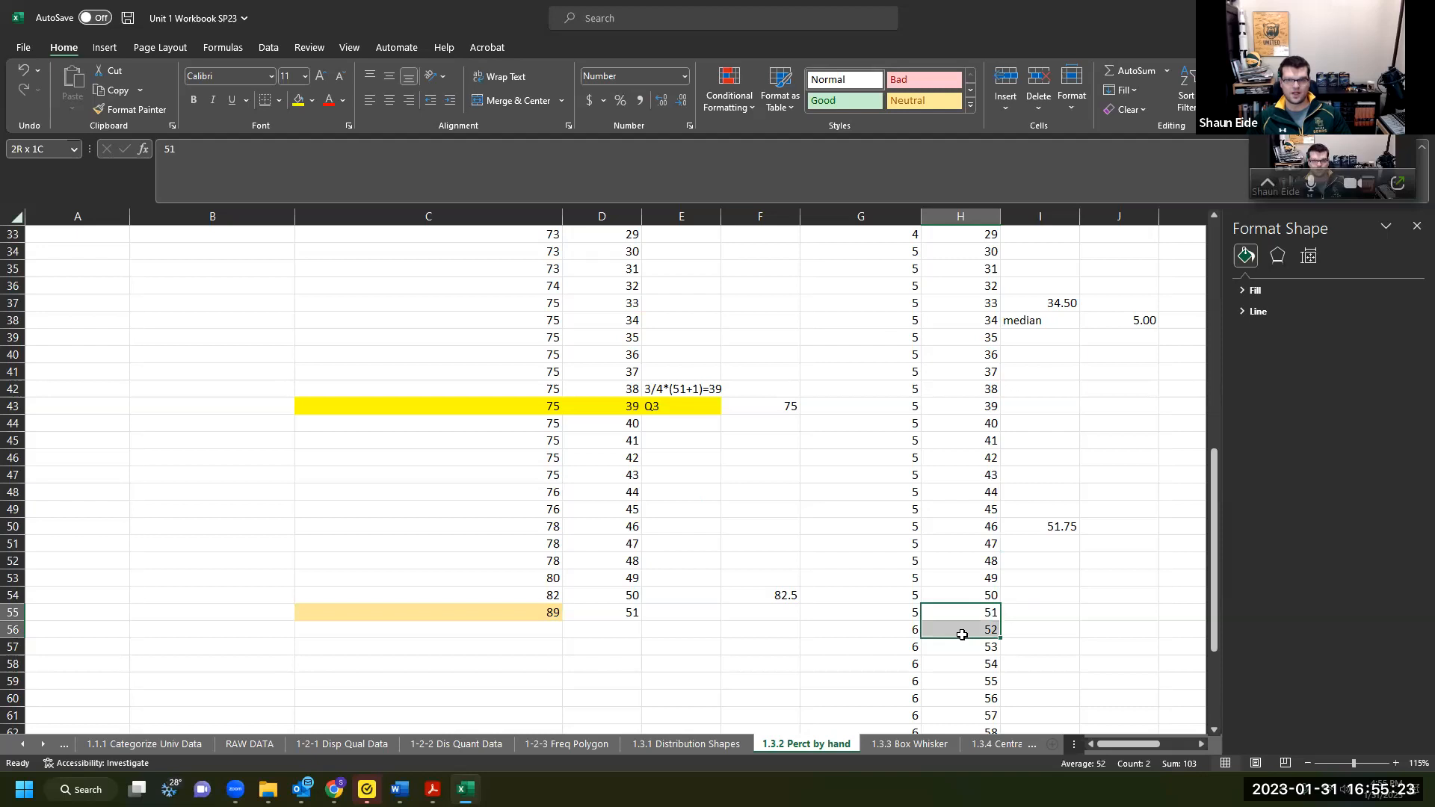
{"action": "left_click", "coordinate": [1014, 523]}
{"action": "key", "text": "ctrl+c"}
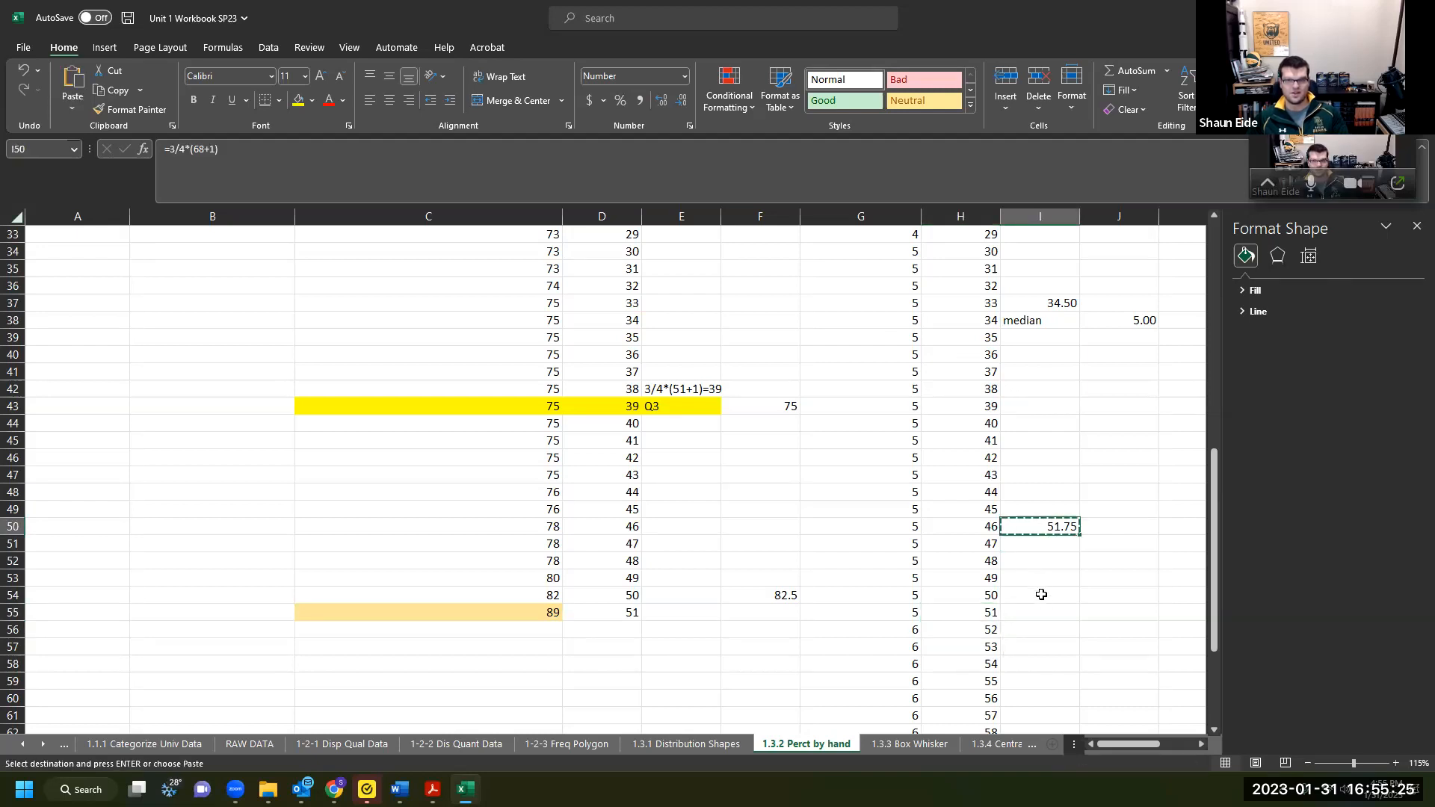
{"action": "left_click", "coordinate": [1041, 594]}
{"action": "key", "text": "Return"}
Label I55 as Q3 beside position 51 of the days-a-week data.
{"action": "mouse_move", "coordinate": [973, 612]}
{"action": "left_mouse_down"}
{"action": "mouse_move", "coordinate": [965, 643]}
{"action": "mouse_move", "coordinate": [961, 629]}
{"action": "left_mouse_up"}
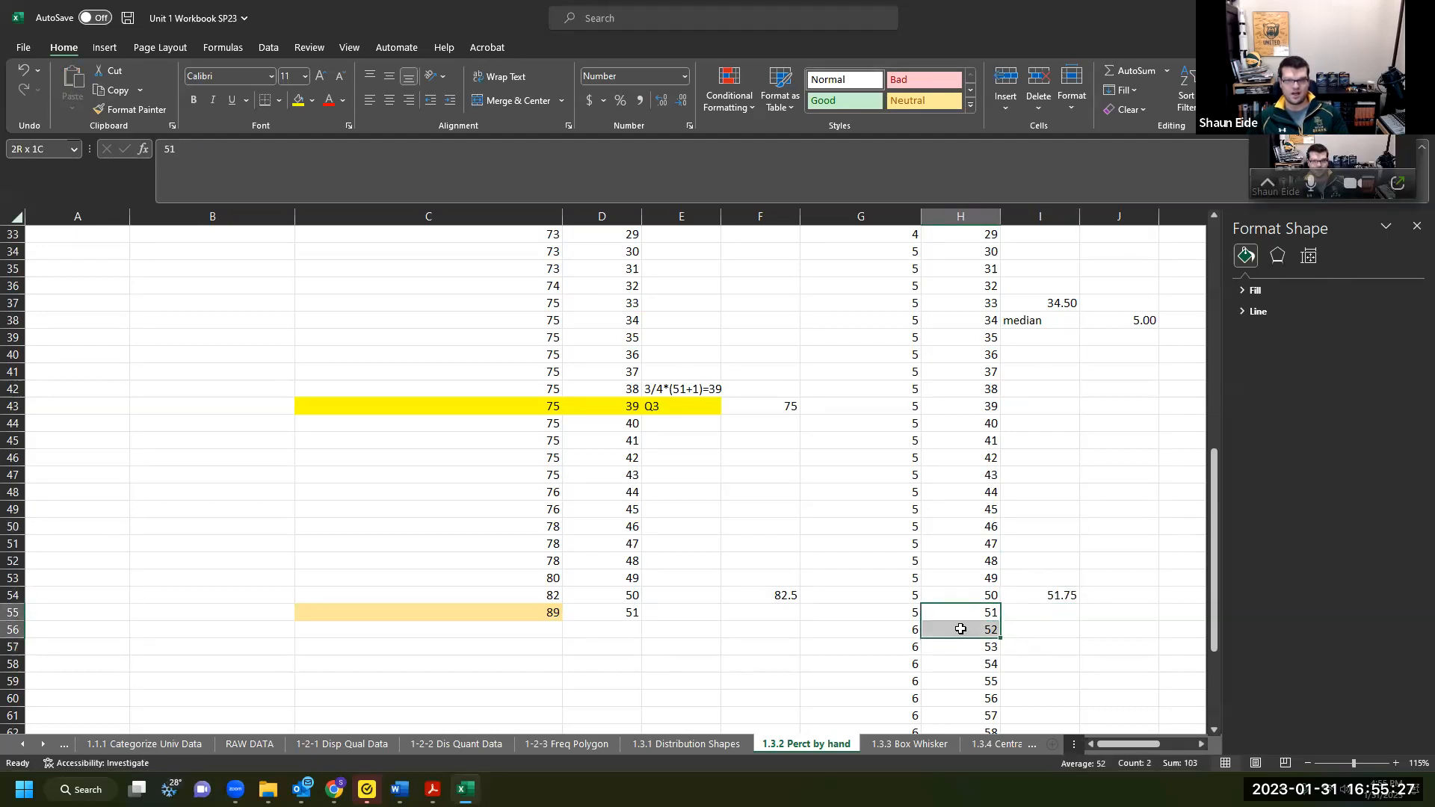
{"action": "left_click", "coordinate": [1027, 610]}
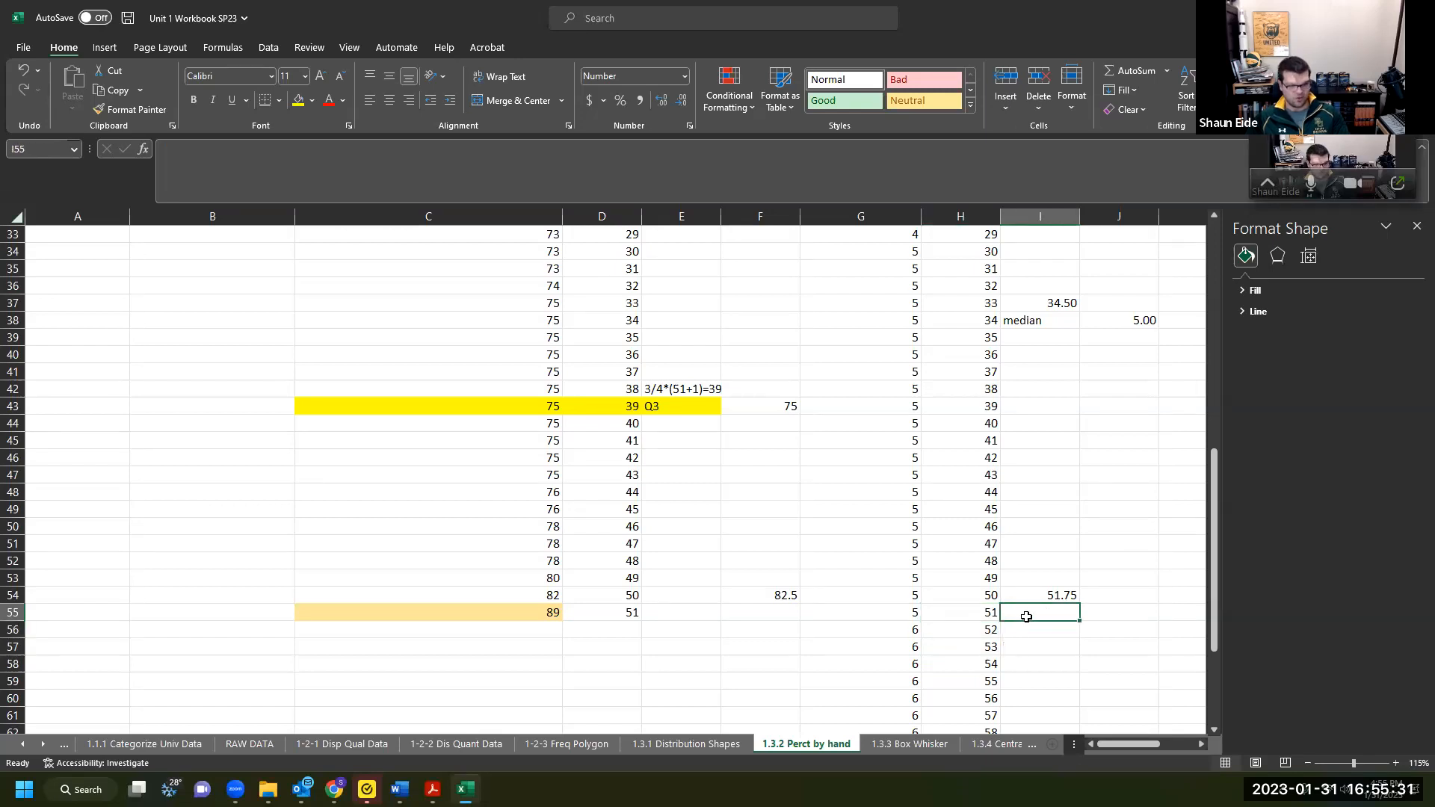
{"action": "type", "text": "Q1"}
{"action": "key", "text": "BackSpace"}
{"action": "type", "text": "3"}
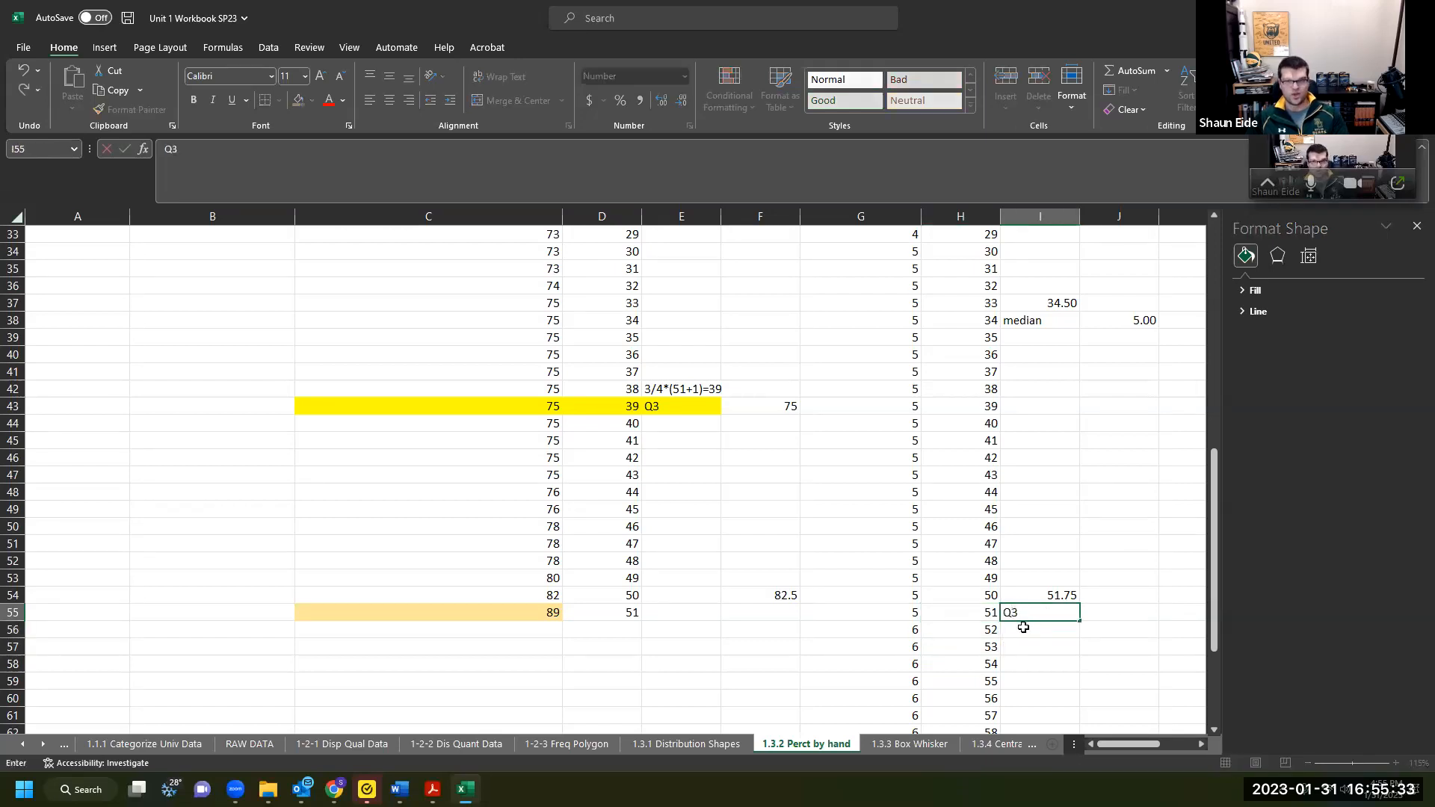
{"action": "key", "text": "Tab"}
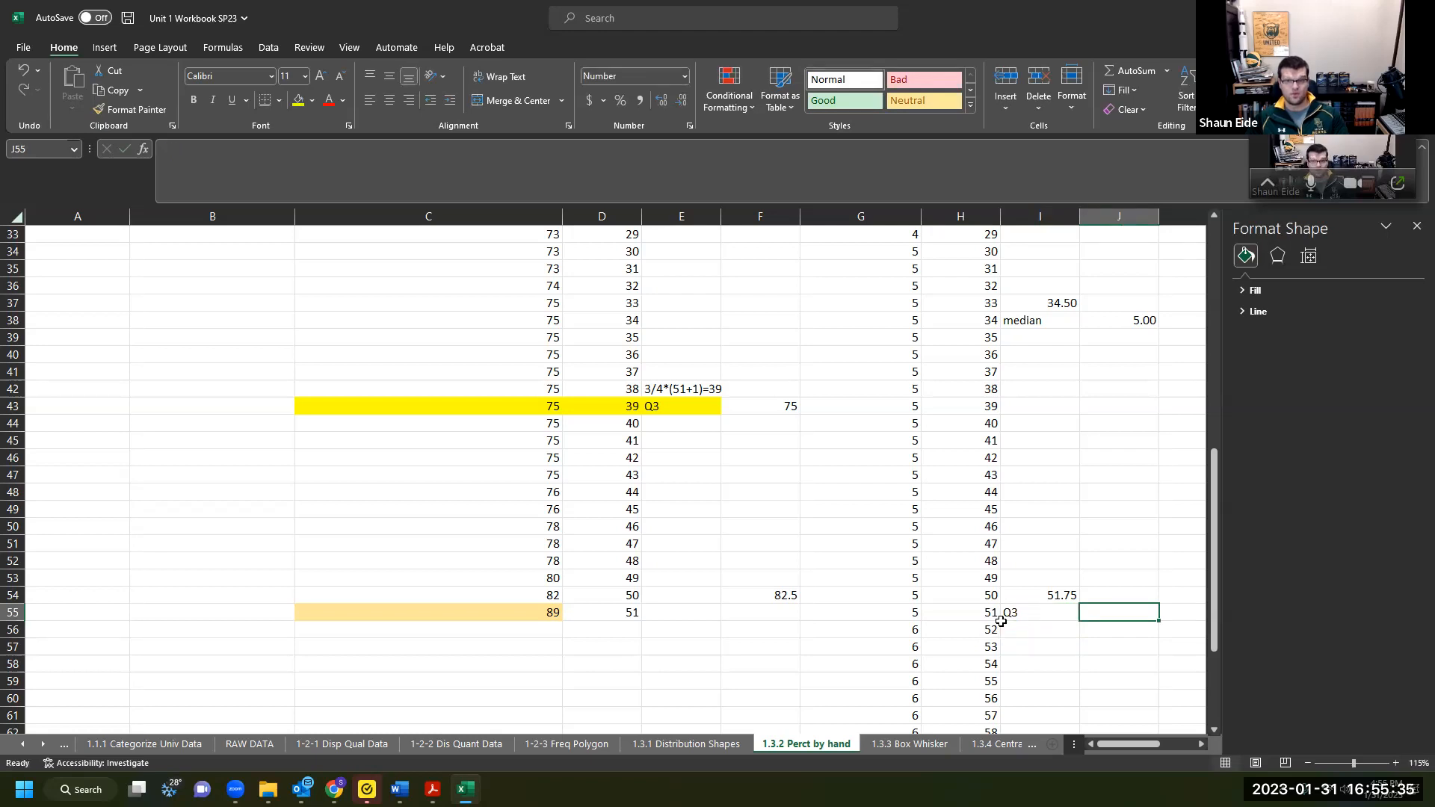
Calculate the interpolated Q3 value of the days-a-week data in J55 with the formula =(G56-G55)*.75+G55.
{"action": "type", "text": "="}
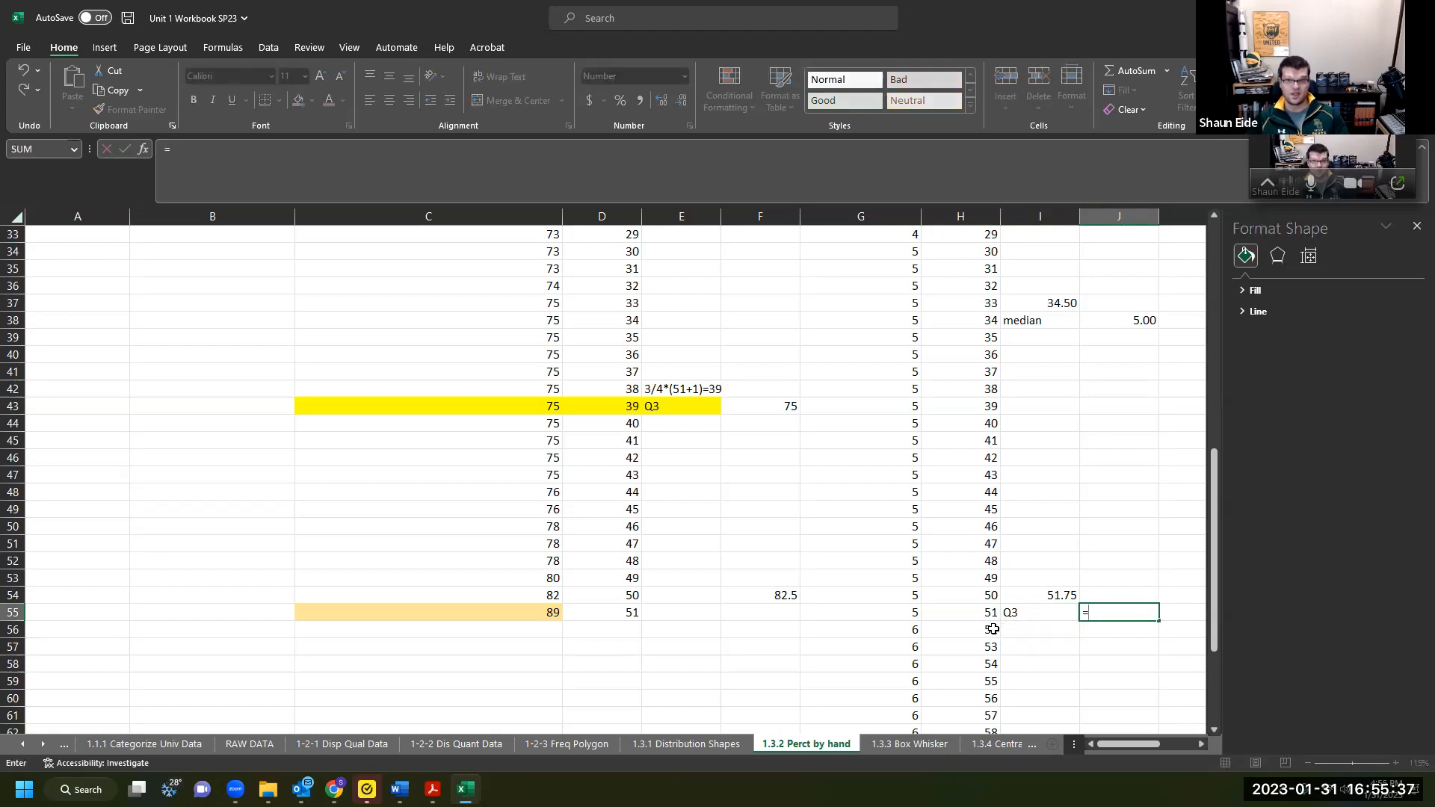
{"action": "type", "text": "("}
{"action": "left_click", "coordinate": [896, 629]}
{"action": "type", "text": "-"}
{"action": "left_click", "coordinate": [916, 612]}
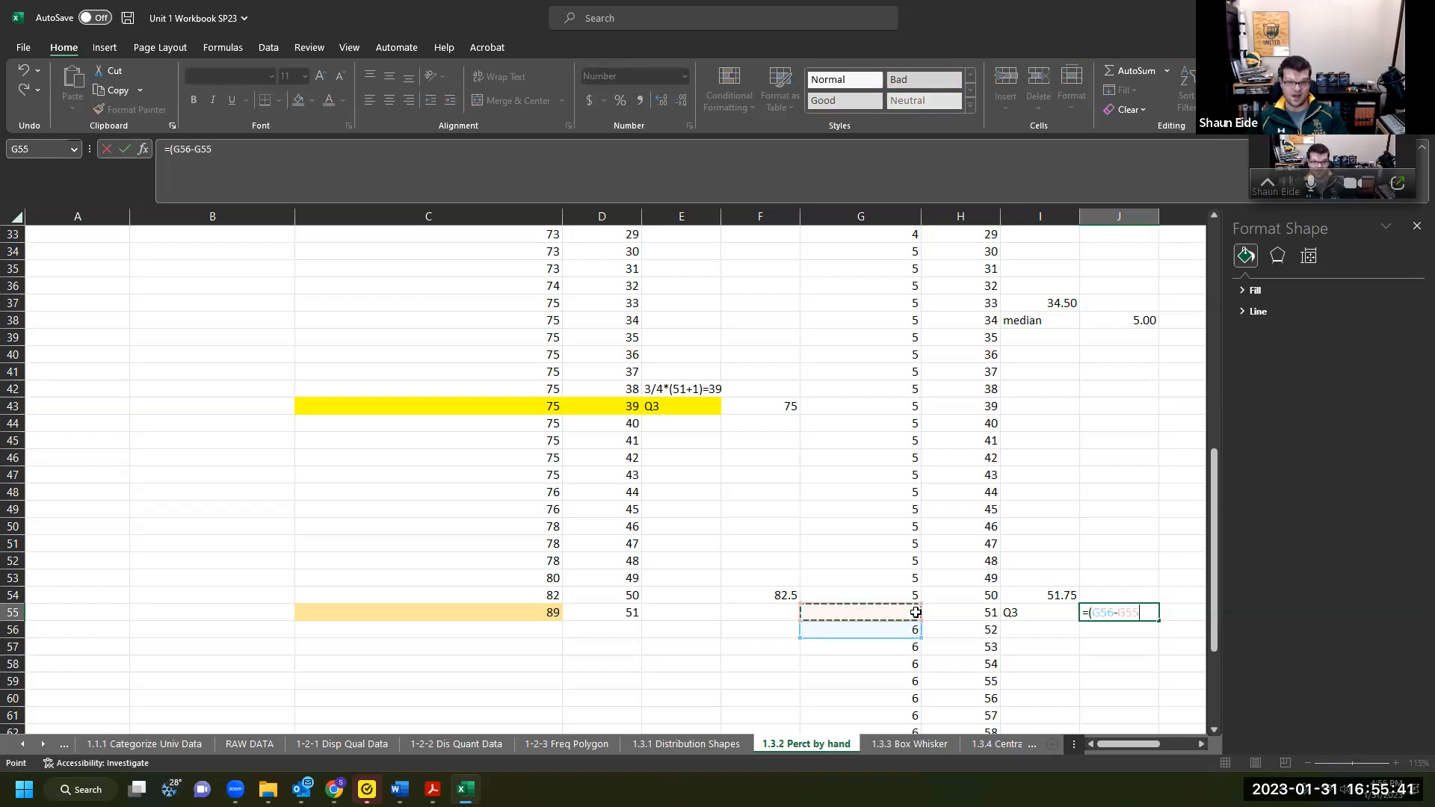
{"action": "type", "text": ")*.75+"}
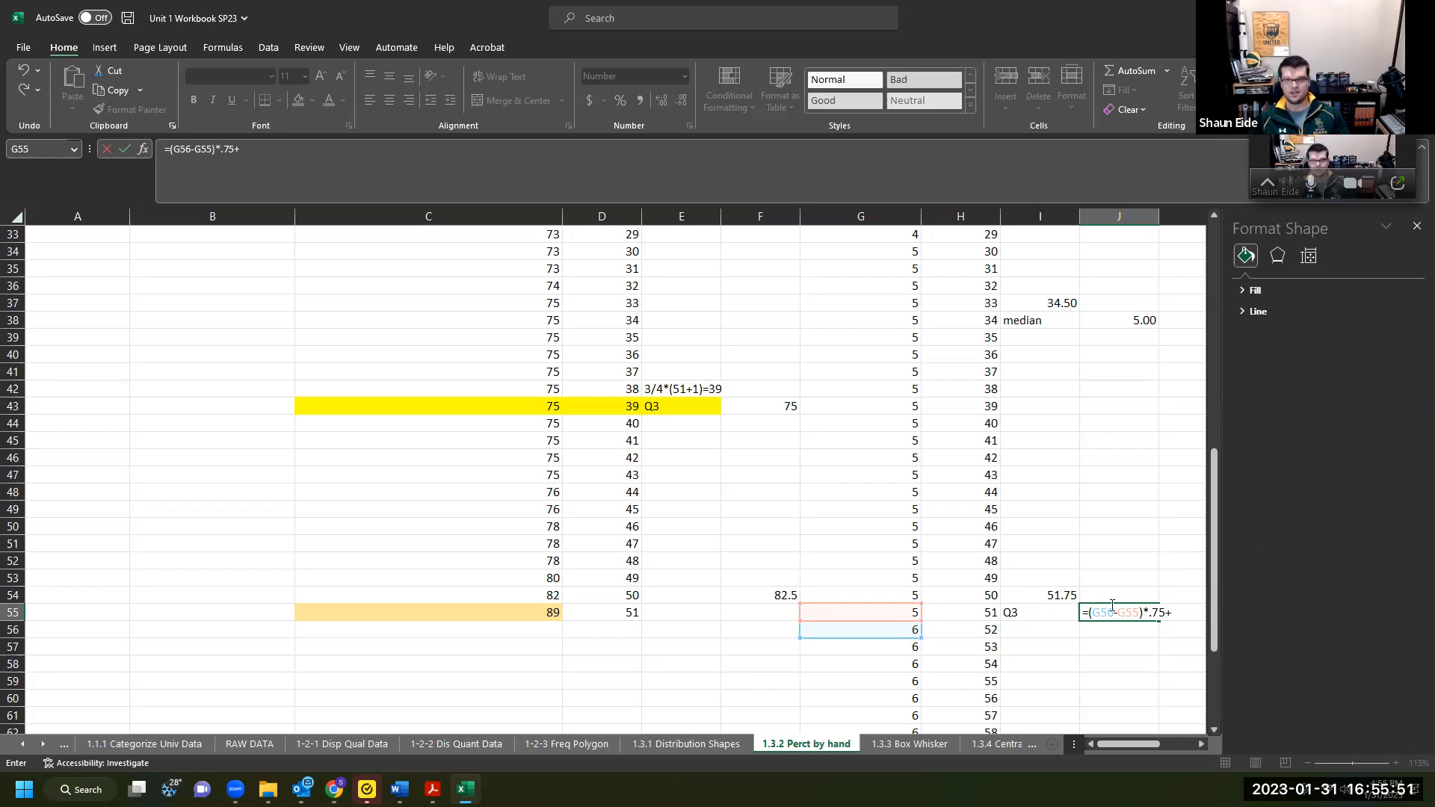
{"action": "left_click", "coordinate": [907, 614]}
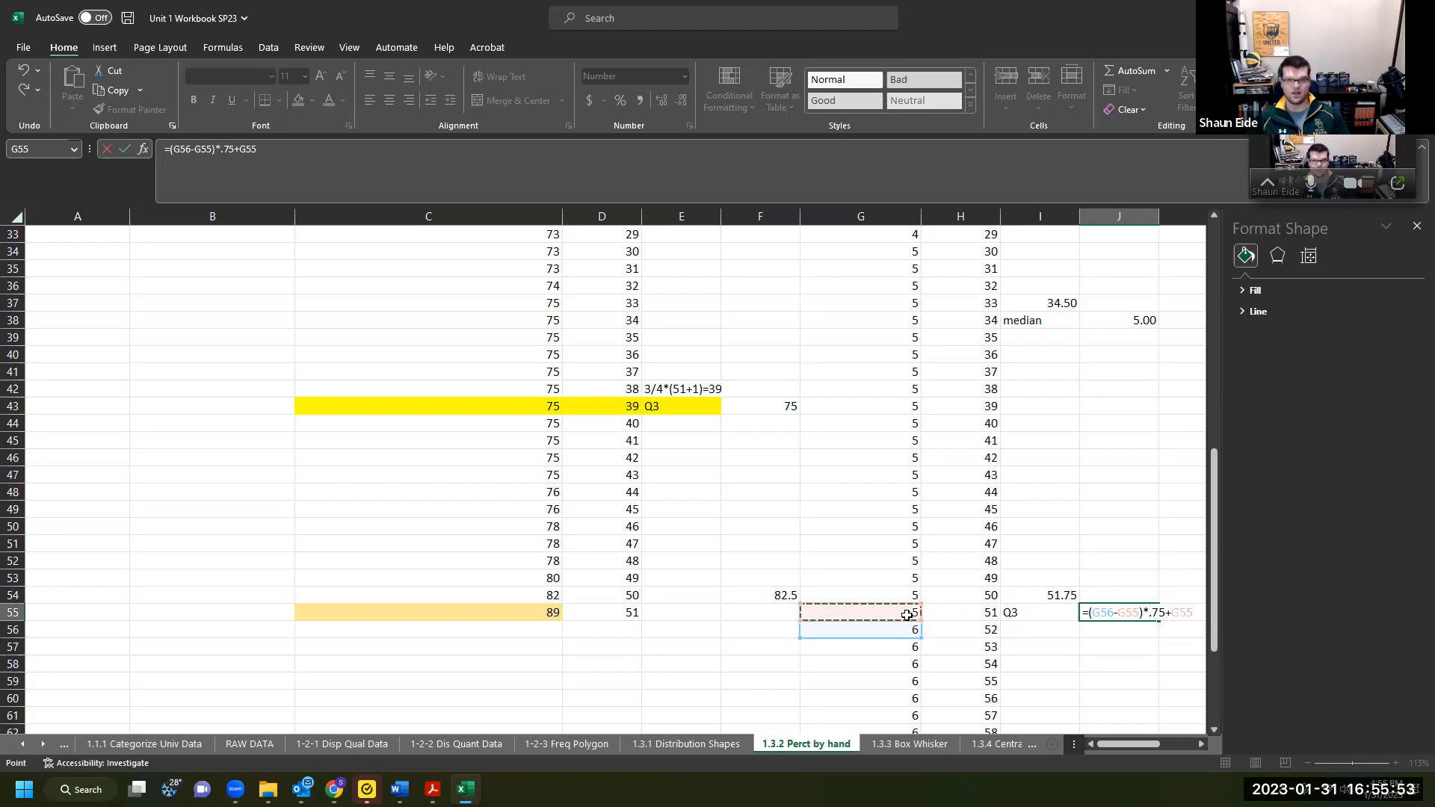
{"action": "key", "text": "Return"}
{"action": "left_click", "coordinate": [1155, 611]}
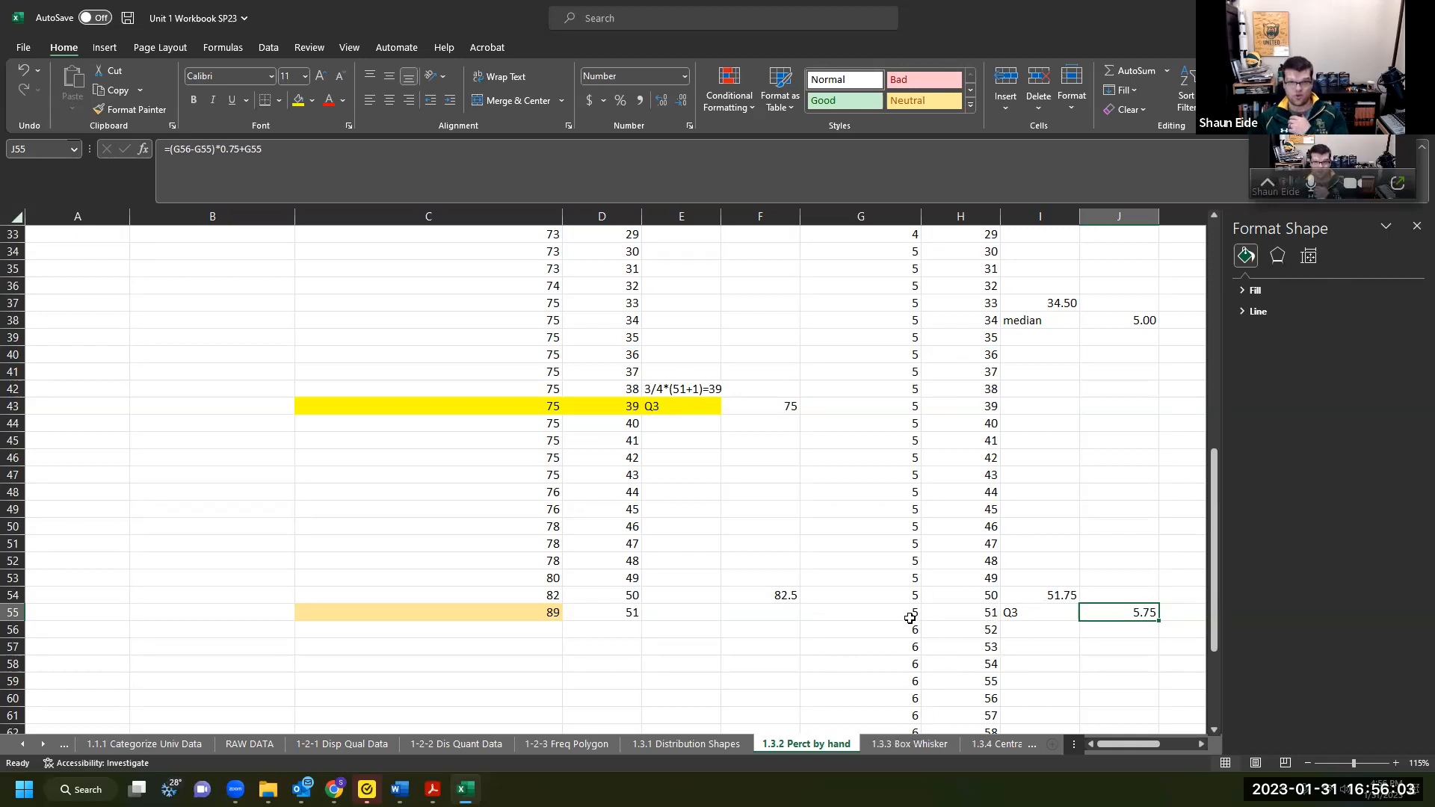
Fill the first quarter of the days-a-week data, G5:G21, with yellow.
{"action": "scroll", "coordinate": [900, 681], "scroll_direction": "down", "scroll_amount": 2}
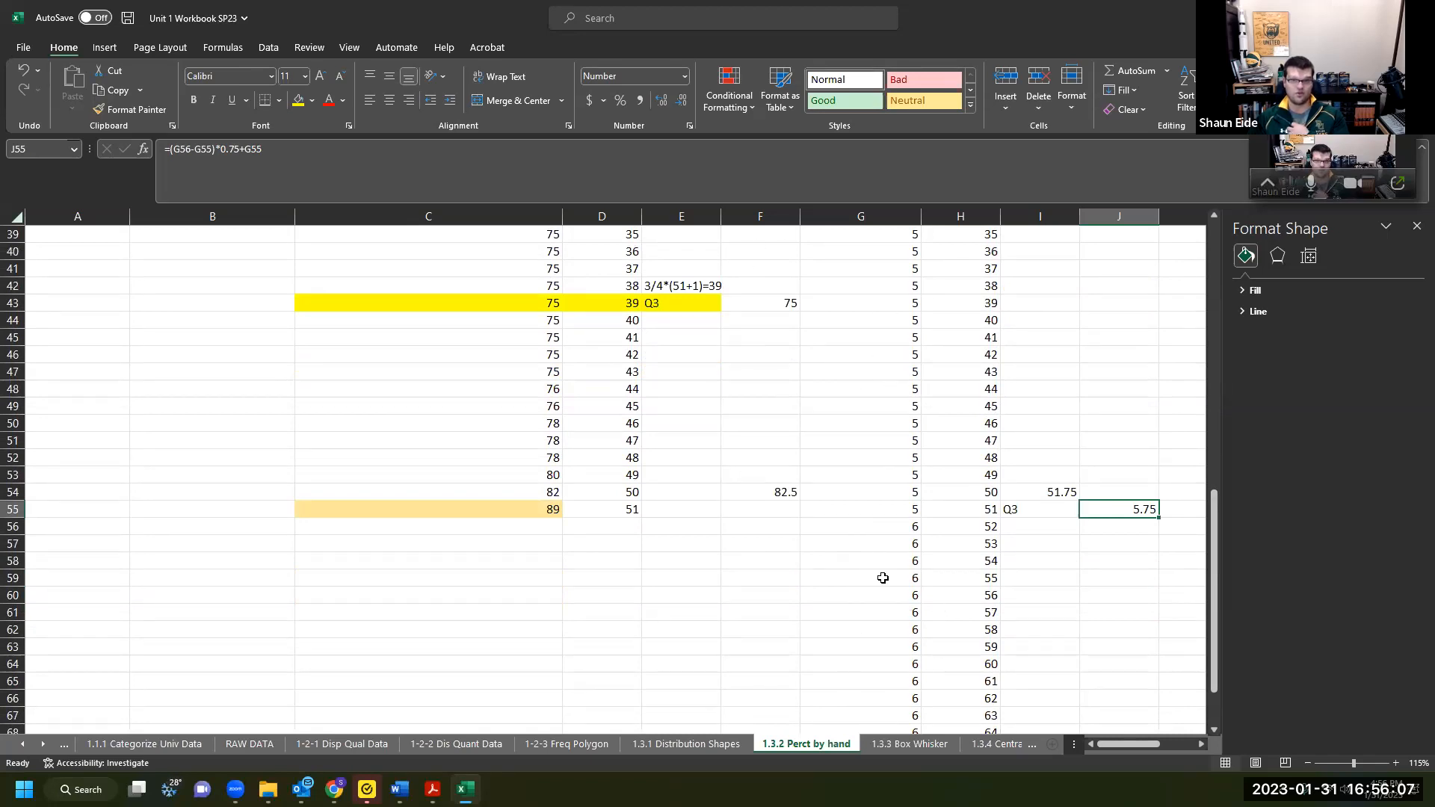
{"action": "scroll", "coordinate": [822, 553], "scroll_direction": "down", "scroll_amount": 2}
{"action": "scroll", "coordinate": [754, 523], "scroll_direction": "up", "scroll_amount": 10}
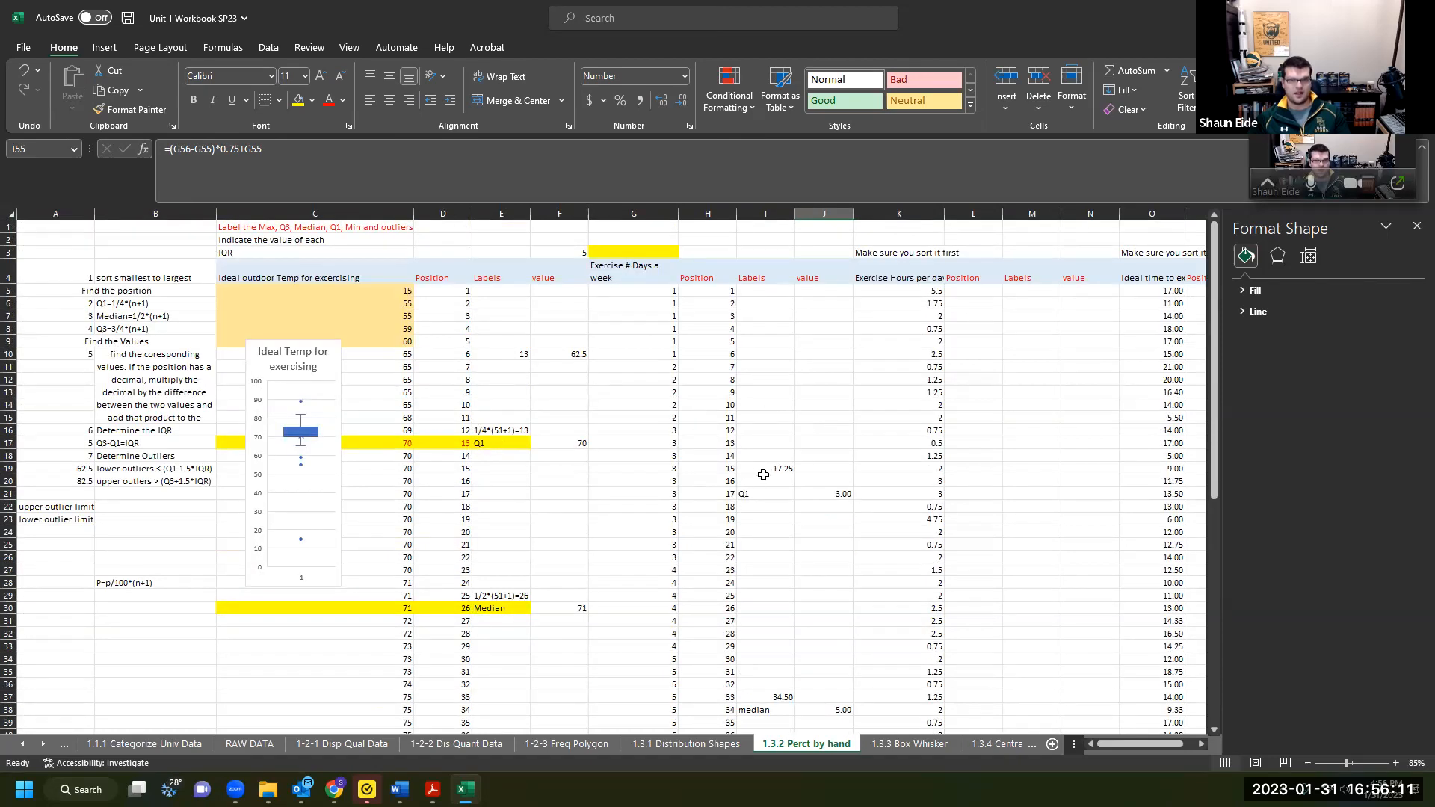
{"action": "left_click_drag", "start_coordinate": [654, 493], "coordinate": [598, 292]}
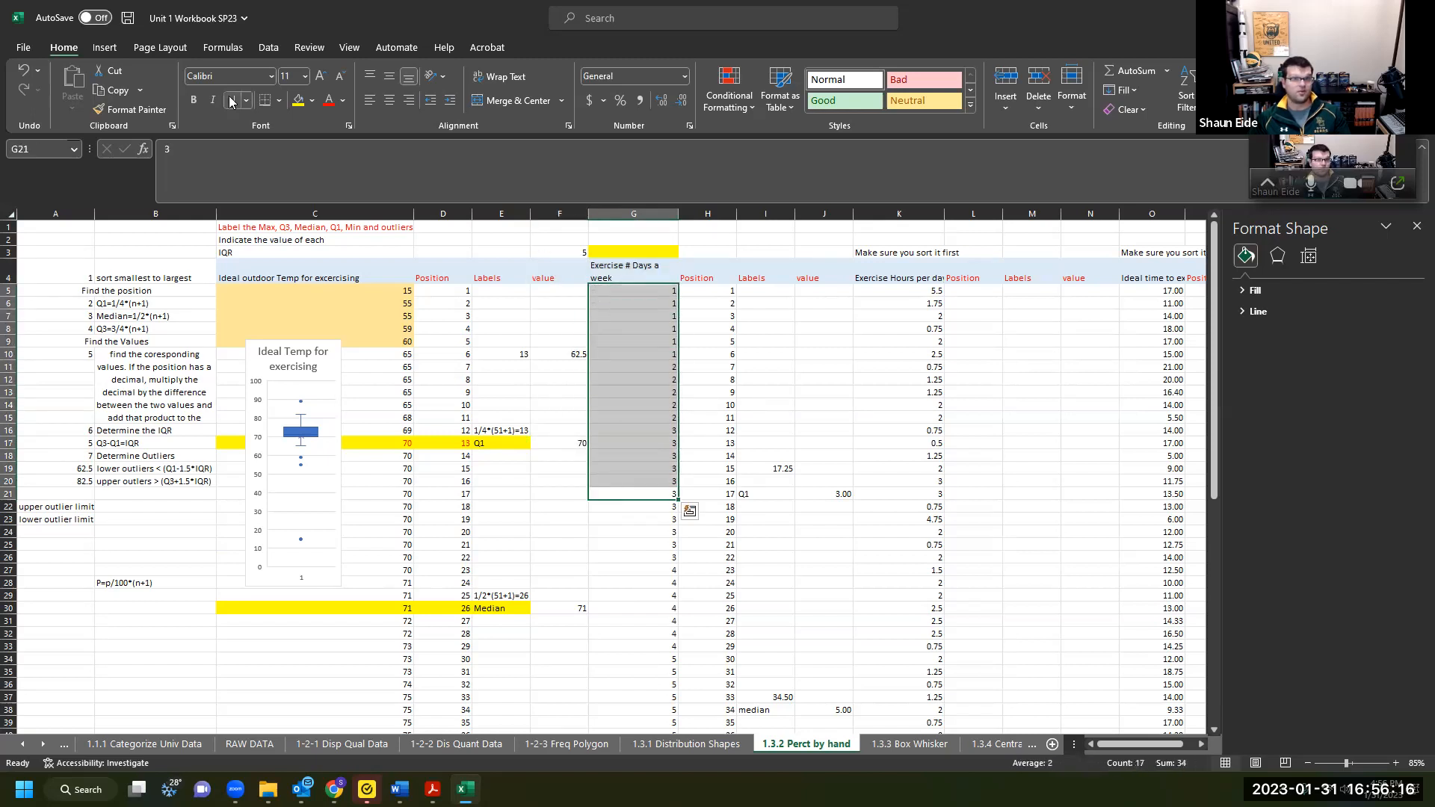
{"action": "left_click", "coordinate": [298, 100]}
Fill the second quarter of the days-a-week data, G22:G38, with light blue.
{"action": "left_click_drag", "start_coordinate": [663, 506], "coordinate": [649, 709]}
{"action": "left_click", "coordinate": [311, 100]}
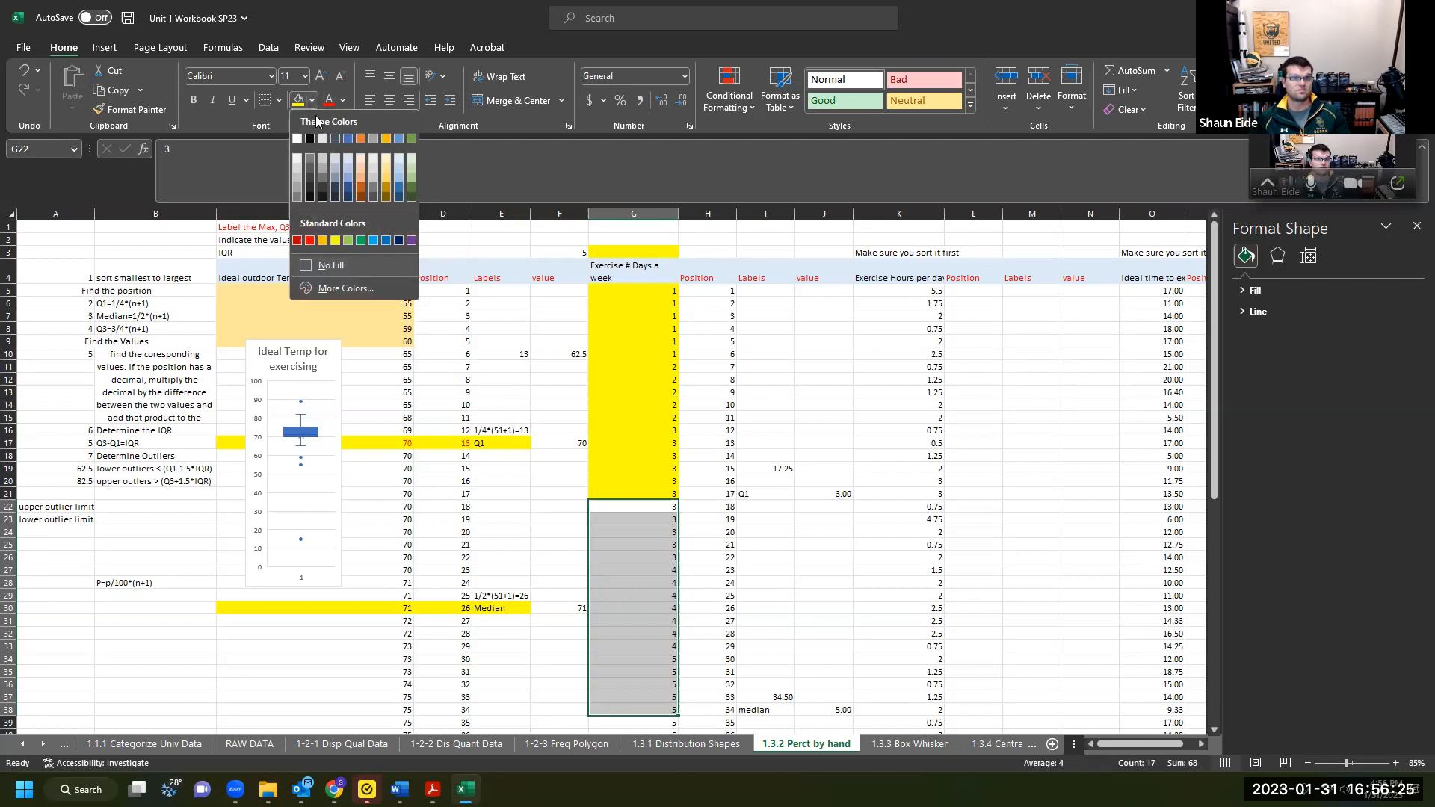
{"action": "left_click", "coordinate": [347, 170]}
Fill the third quarter of the days-a-week data, G39:G55, with light gray.
{"action": "scroll", "coordinate": [681, 479], "scroll_direction": "down", "scroll_amount": 3}
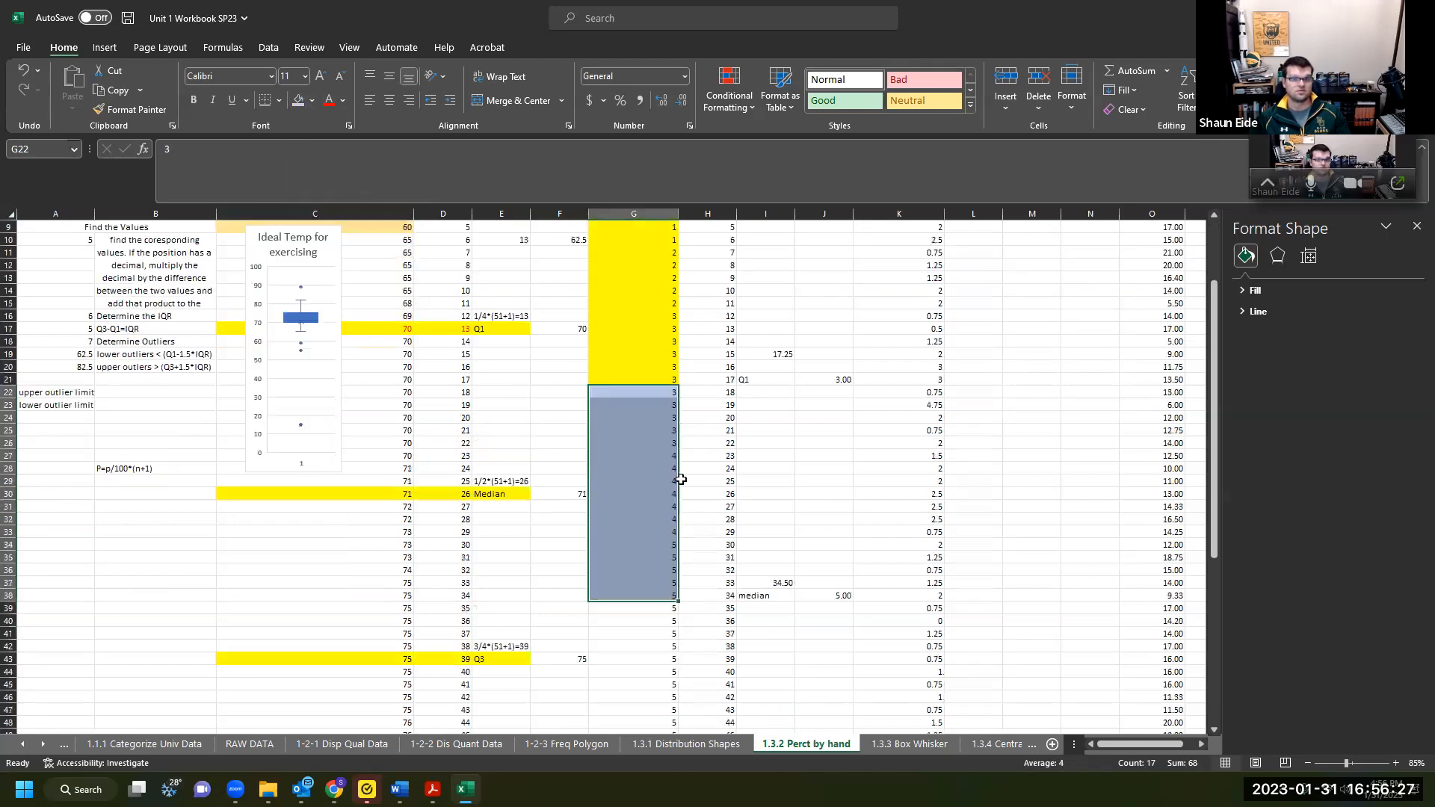
{"action": "scroll", "coordinate": [681, 479], "scroll_direction": "down", "scroll_amount": 1}
{"action": "left_click_drag", "start_coordinate": [641, 570], "coordinate": [619, 702]}
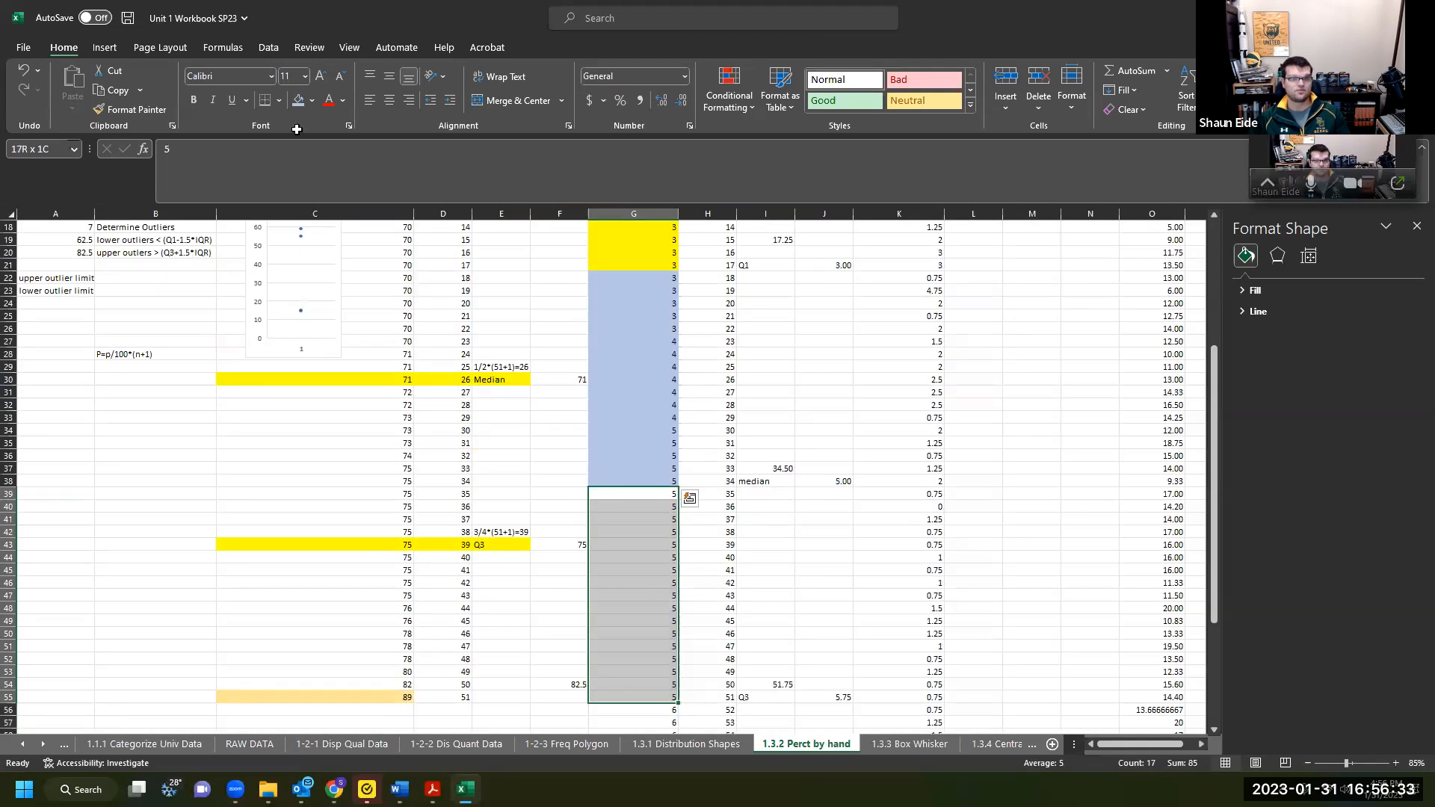
{"action": "left_click", "coordinate": [312, 100]}
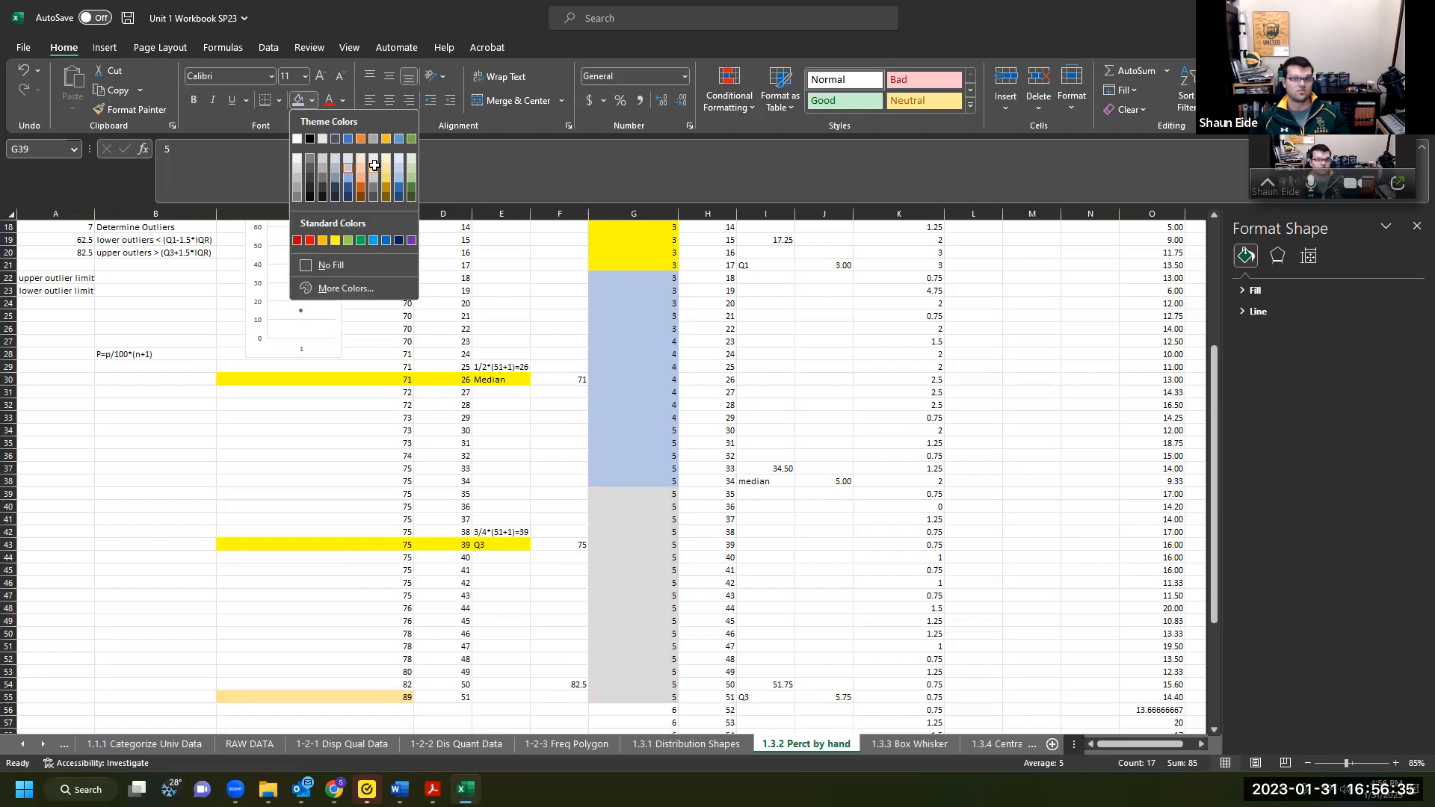
{"action": "left_click", "coordinate": [374, 164]}
Fill the last quarter of the days-a-week data, G56:G72, with light gold.
{"action": "scroll", "coordinate": [598, 474], "scroll_direction": "down", "scroll_amount": 5}
{"action": "left_click_drag", "start_coordinate": [608, 519], "coordinate": [595, 695]}
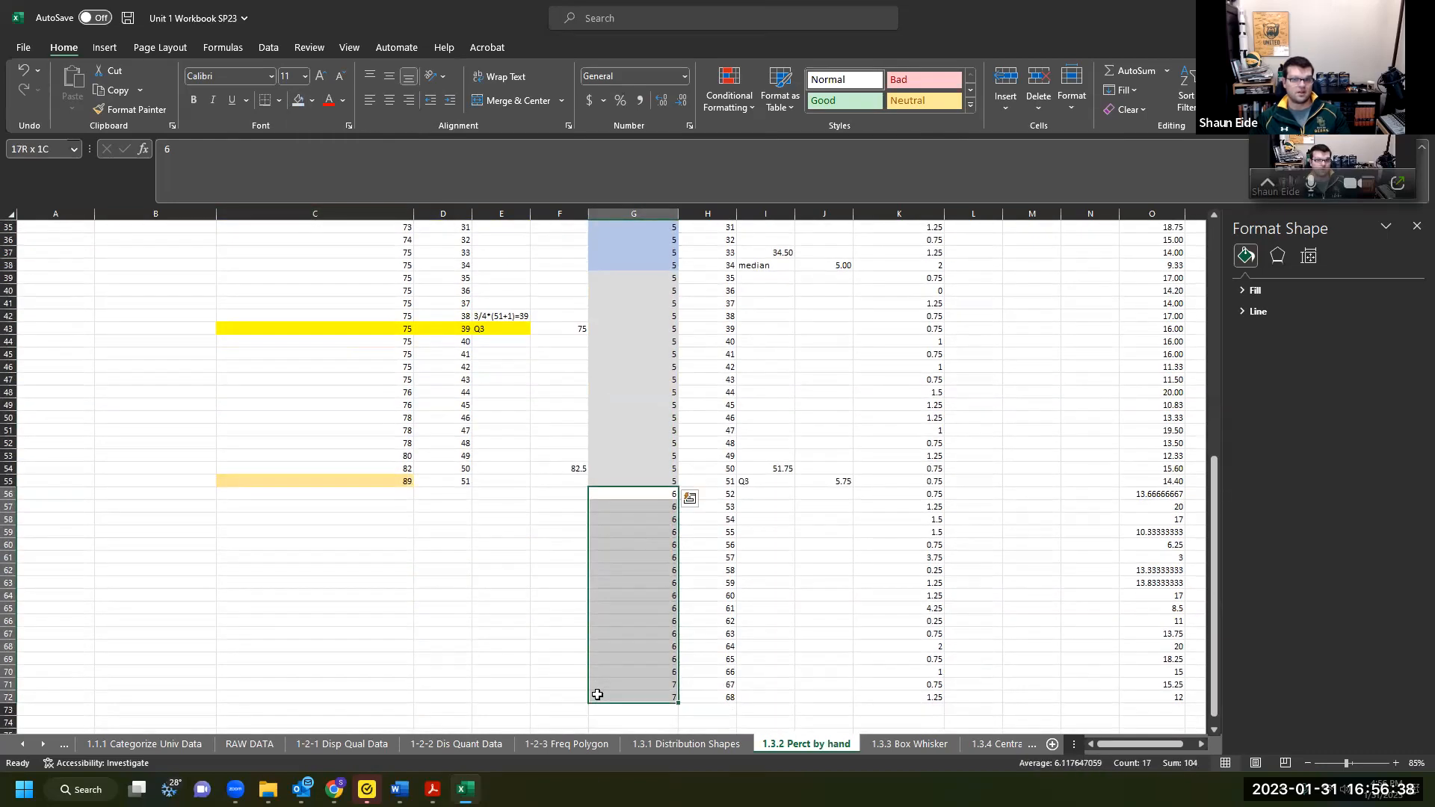
{"action": "left_click", "coordinate": [311, 100]}
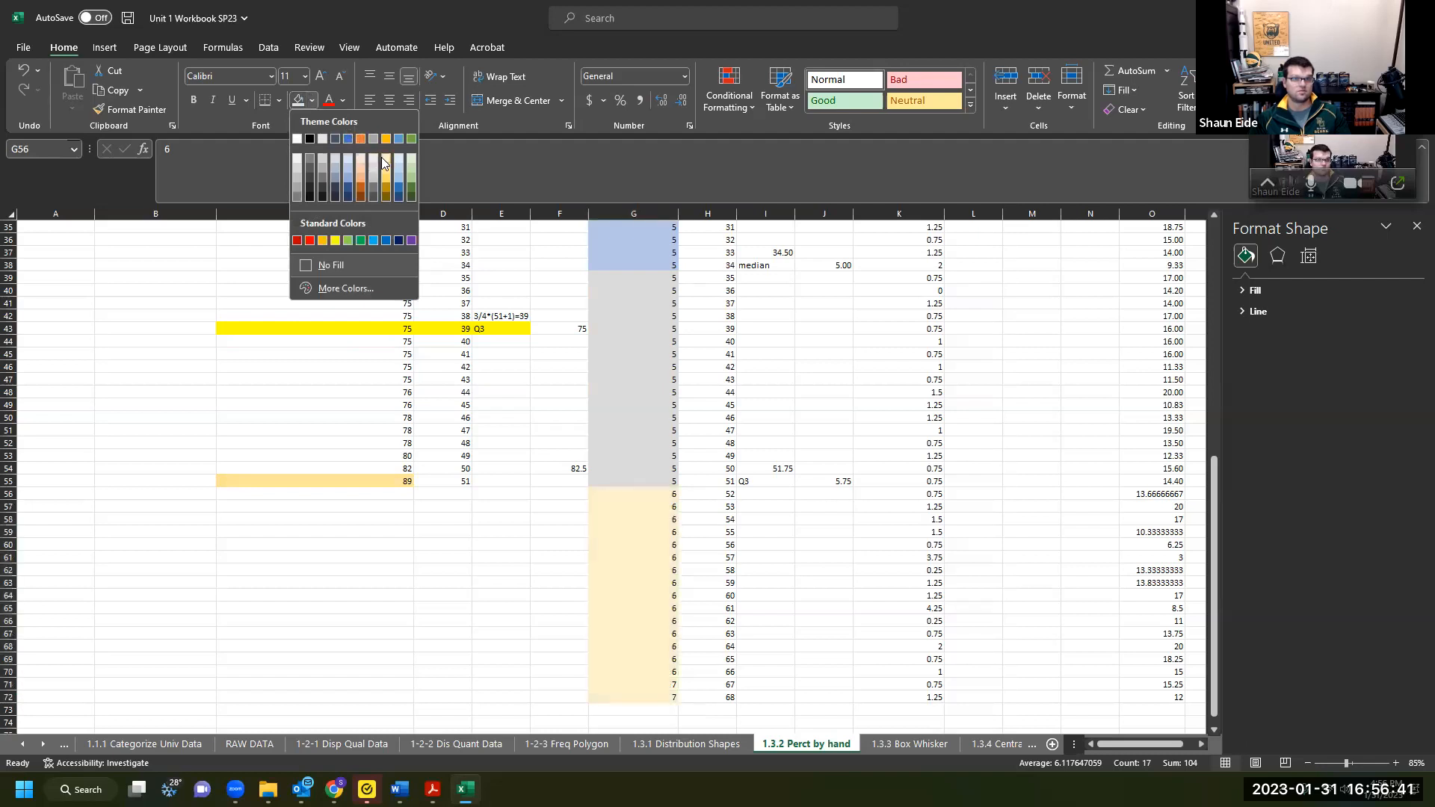
{"action": "left_click", "coordinate": [381, 163]}
Review the coloured quarters of the days-a-week data in column G block by block, down to G56:G72.
{"action": "scroll", "coordinate": [627, 327], "scroll_direction": "down", "scroll_amount": 2}
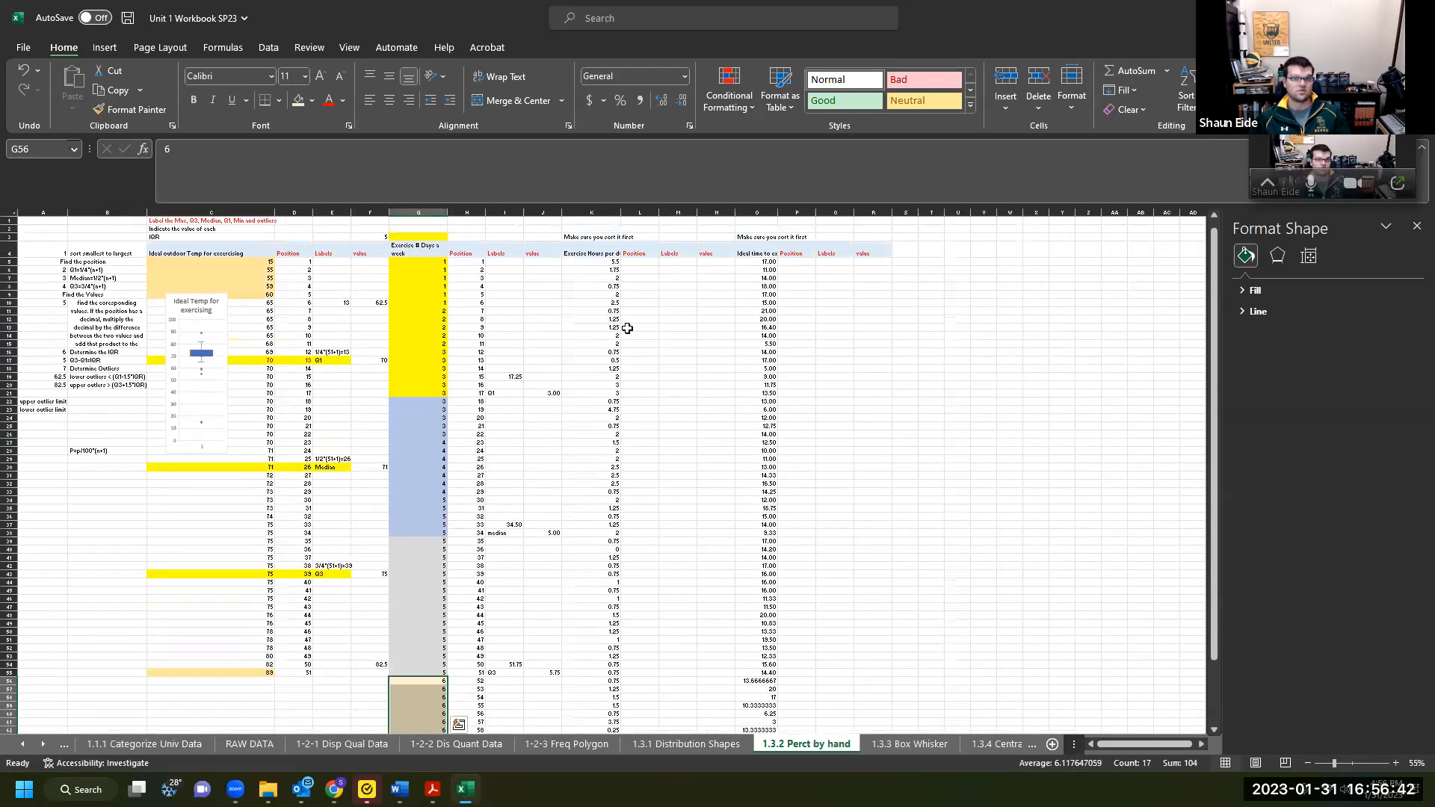
{"action": "left_click", "coordinate": [495, 336]}
{"action": "left_click_drag", "start_coordinate": [418, 261], "coordinate": [409, 674]}
{"action": "scroll", "coordinate": [409, 665], "scroll_direction": "down", "scroll_amount": 4}
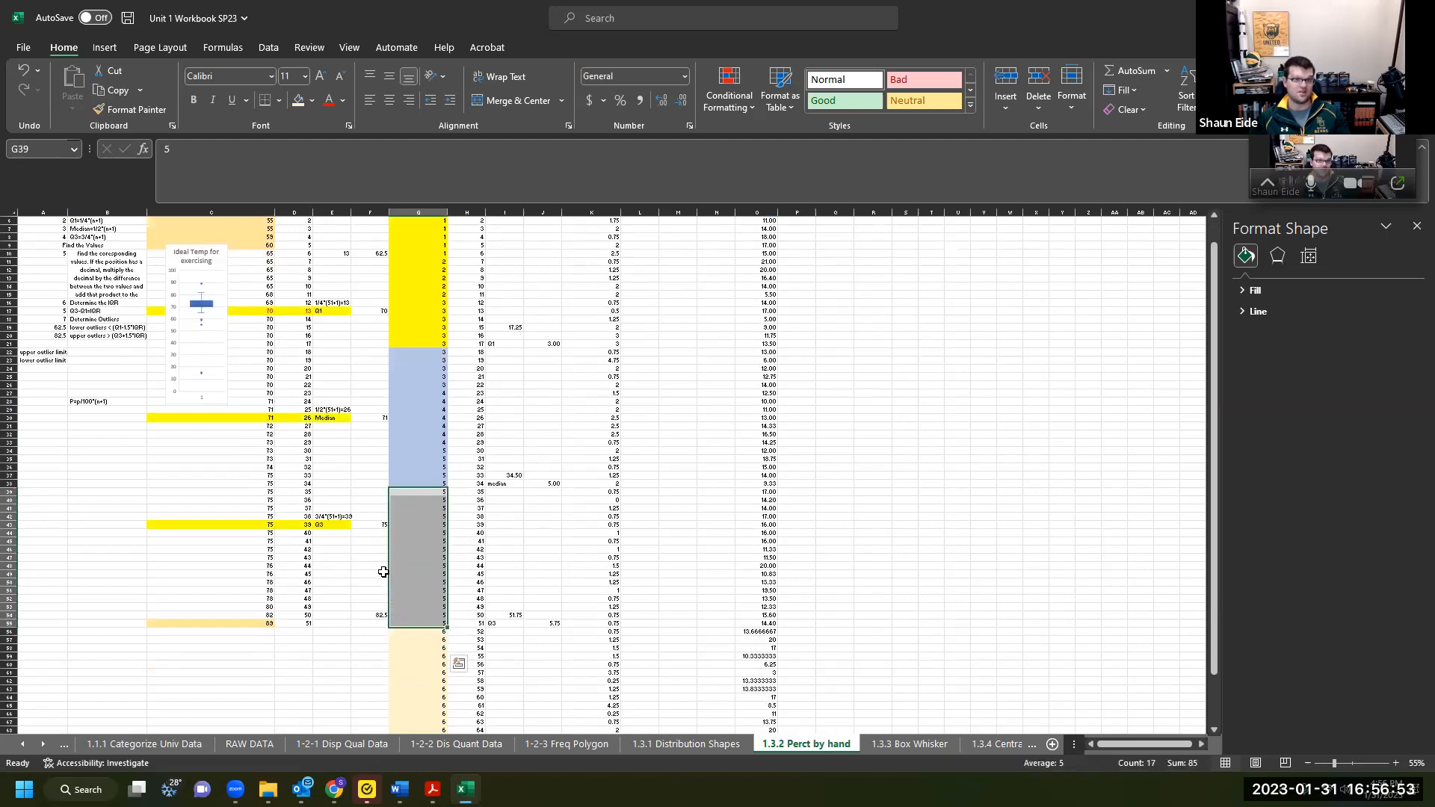
{"action": "left_click_drag", "start_coordinate": [400, 583], "coordinate": [416, 712]}
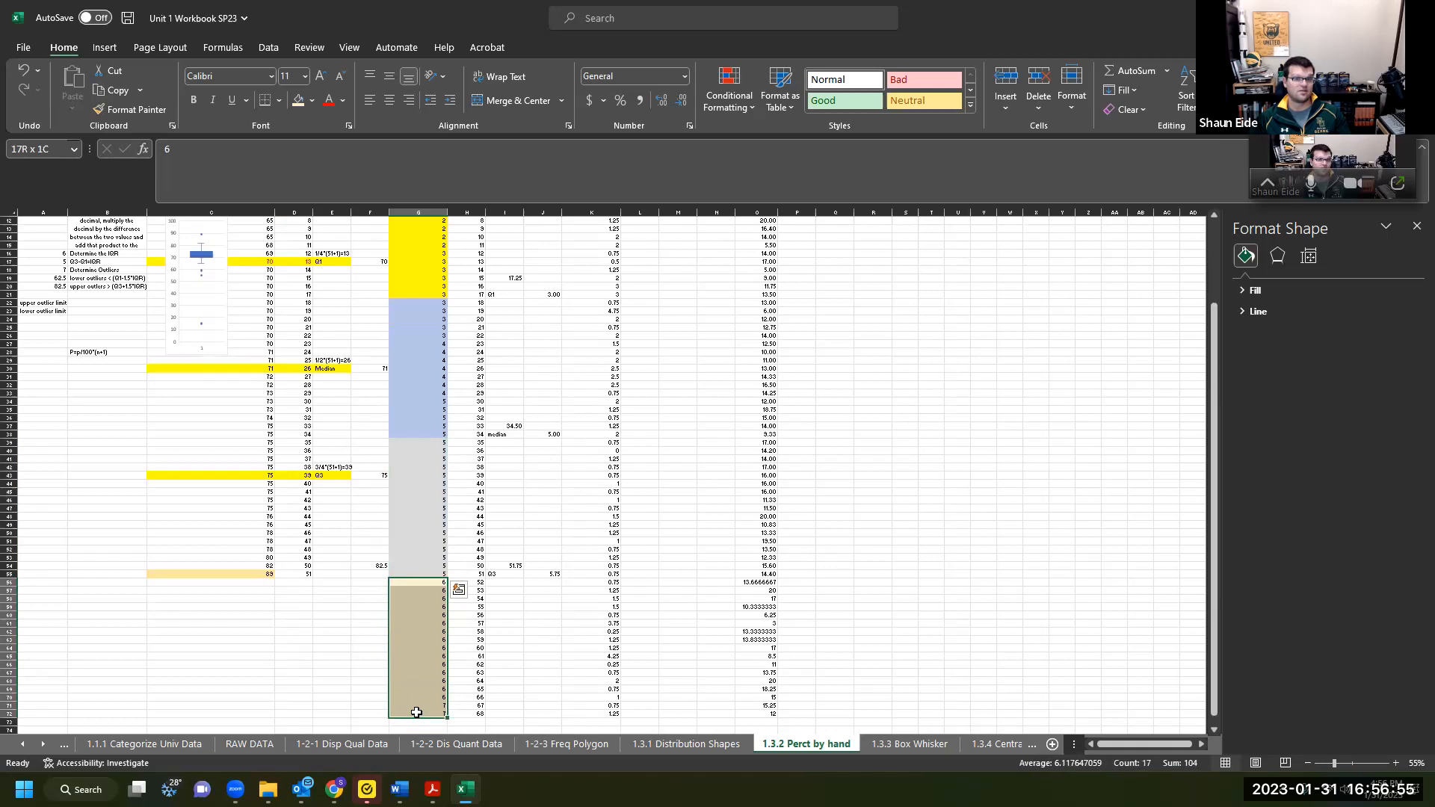
Insert a box and whisker chart from the Exercise # Days a week column, G4:G72.
{"action": "left_click", "coordinate": [502, 590]}
{"action": "scroll", "coordinate": [490, 540], "scroll_direction": "up", "scroll_amount": 4}
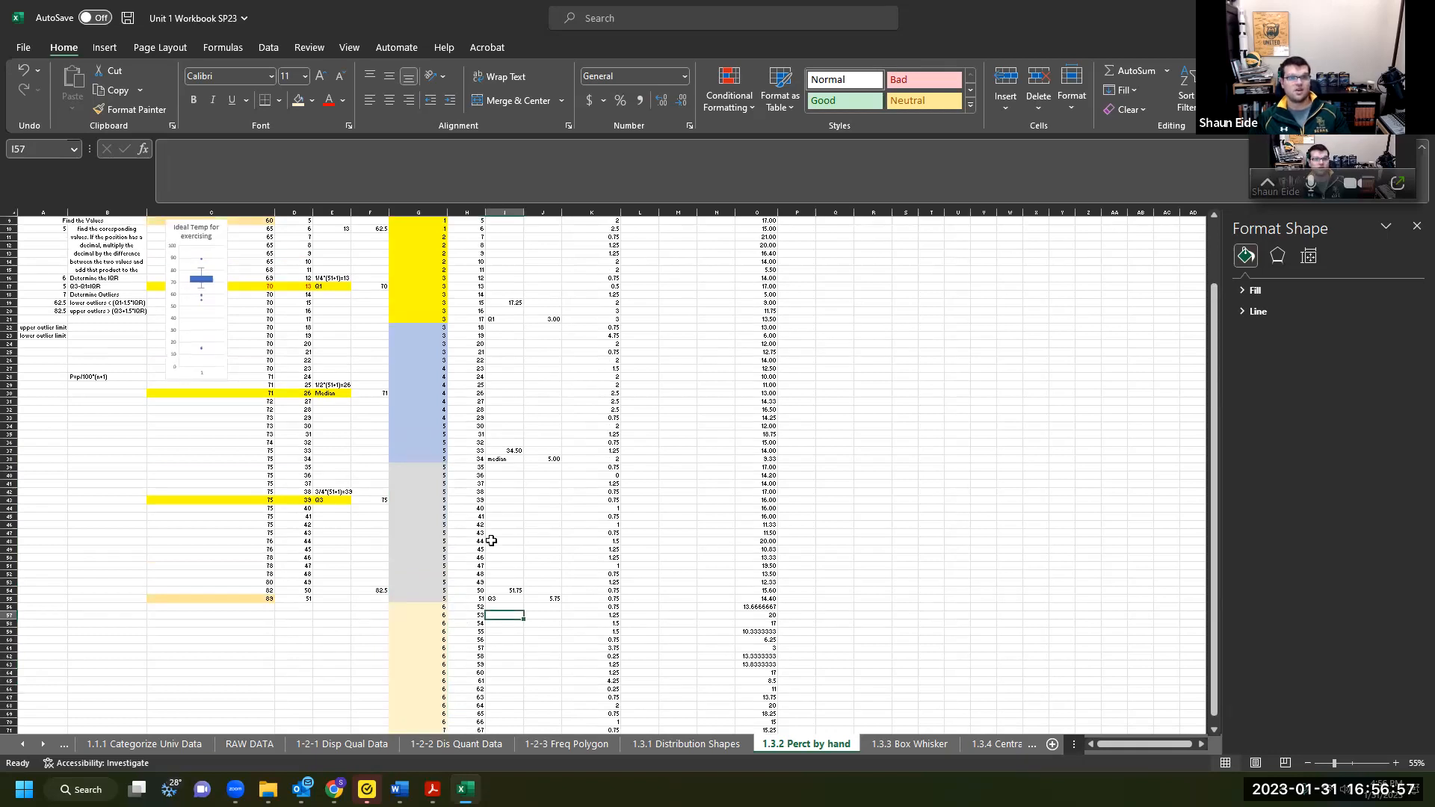
{"action": "scroll", "coordinate": [486, 527], "scroll_direction": "down", "scroll_amount": 2}
{"action": "scroll", "coordinate": [418, 418], "scroll_direction": "up", "scroll_amount": 2}
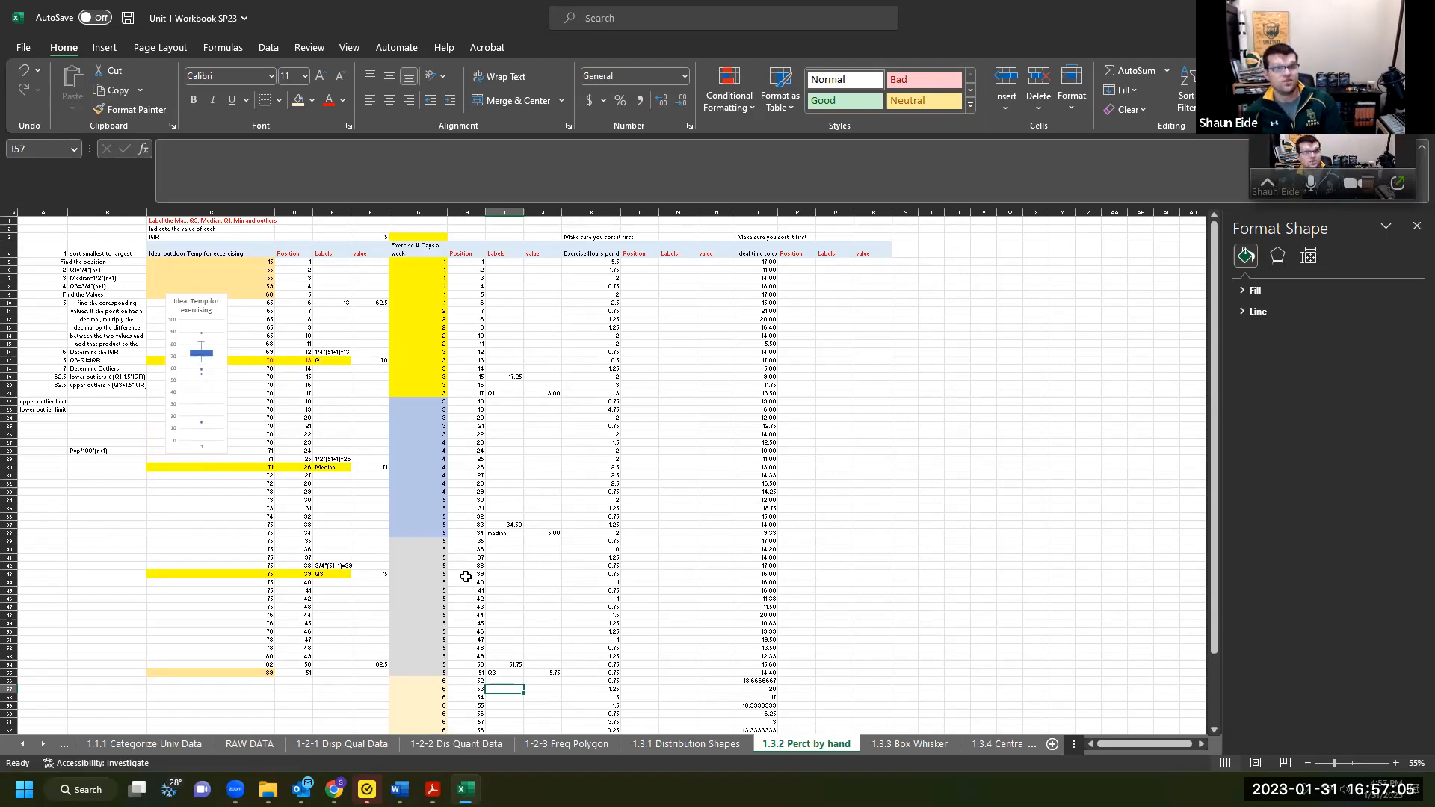
{"action": "left_click", "coordinate": [419, 249]}
{"action": "key", "text": "ctrl+shift+Down"}
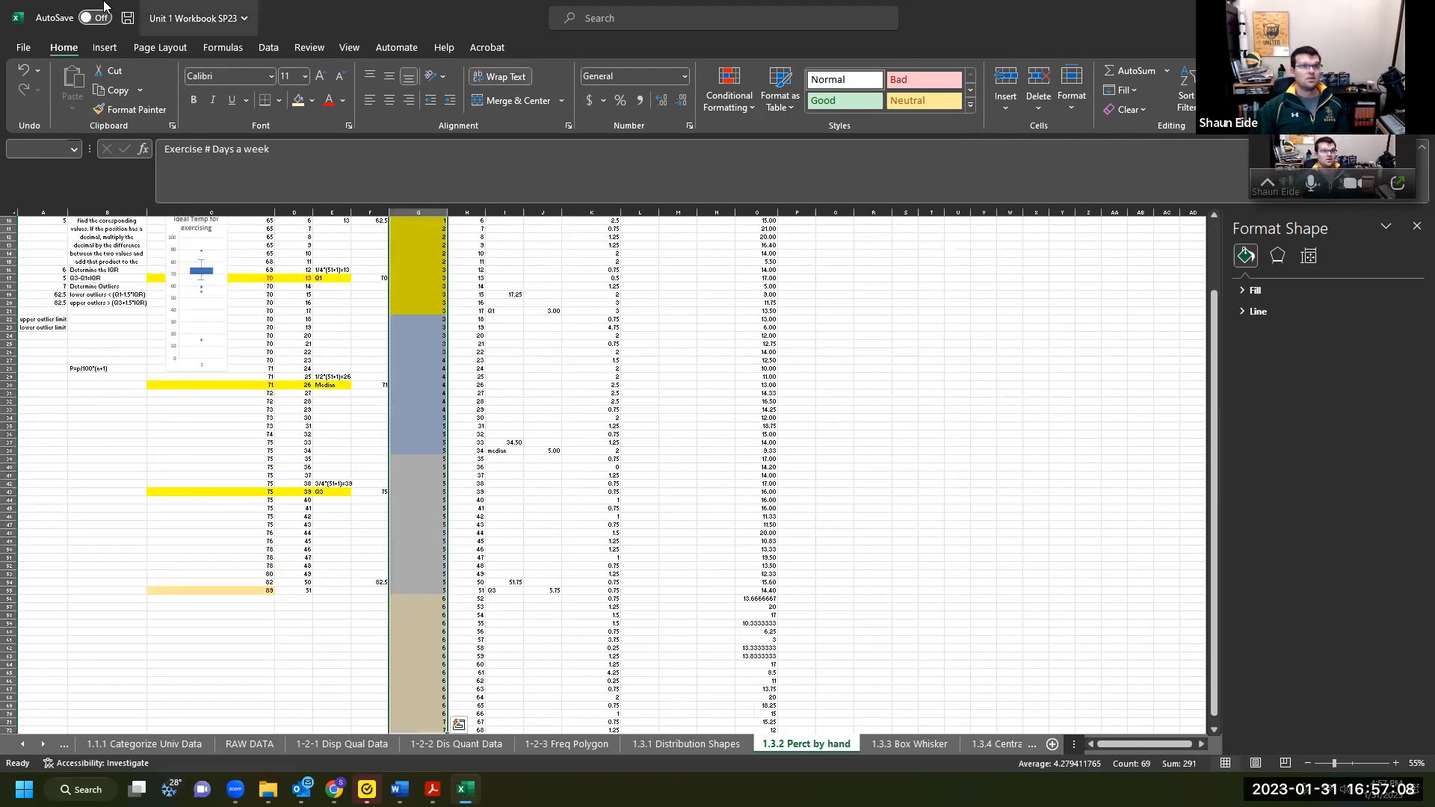
{"action": "left_click", "coordinate": [105, 47]}
{"action": "left_click", "coordinate": [674, 89]}
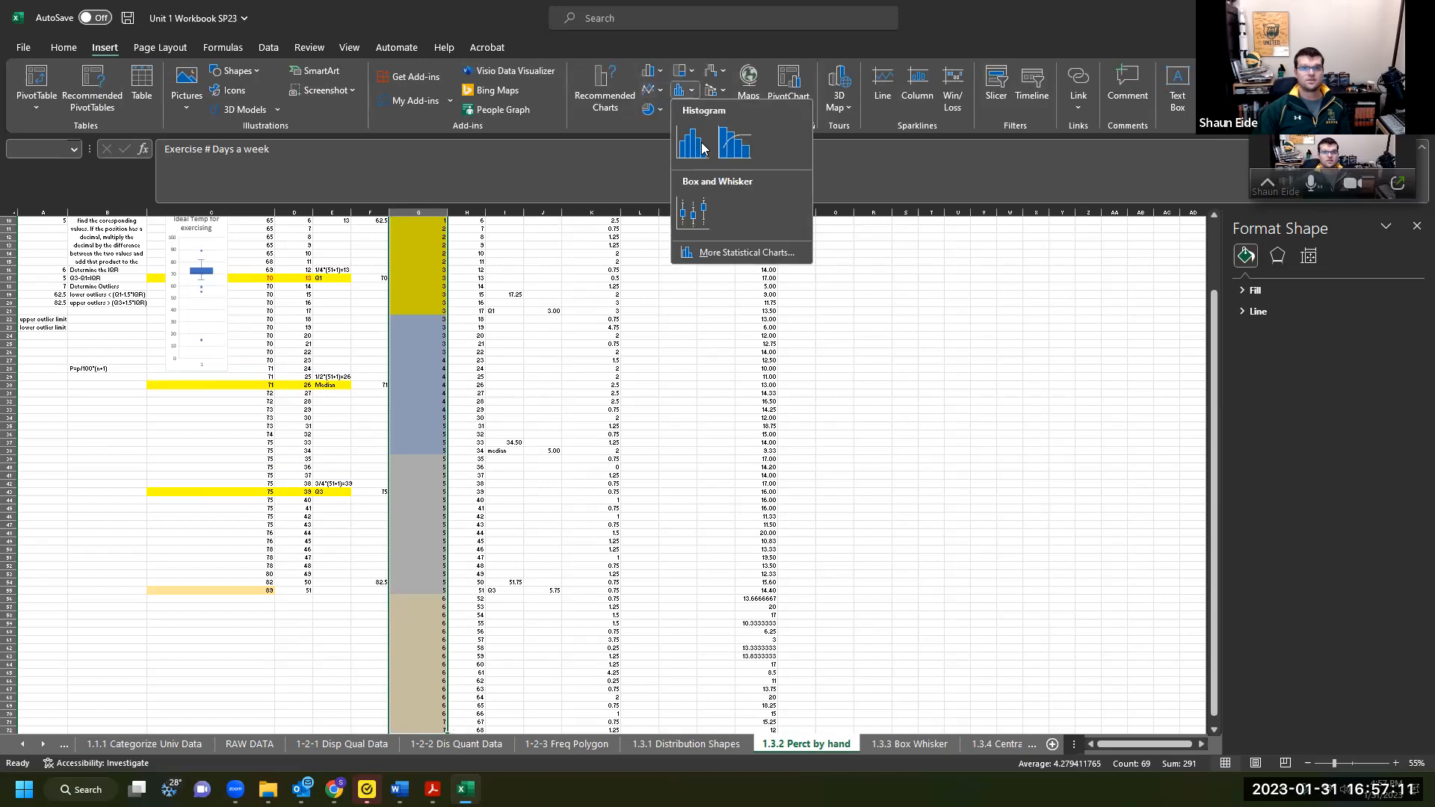
{"action": "left_click", "coordinate": [691, 211]}
Stretch the new box and whisker chart to more than the height of the data and move it directly beside column G.
{"action": "left_click_drag", "start_coordinate": [610, 533], "coordinate": [610, 634]}
{"action": "left_click_drag", "start_coordinate": [610, 415], "coordinate": [612, 320]}
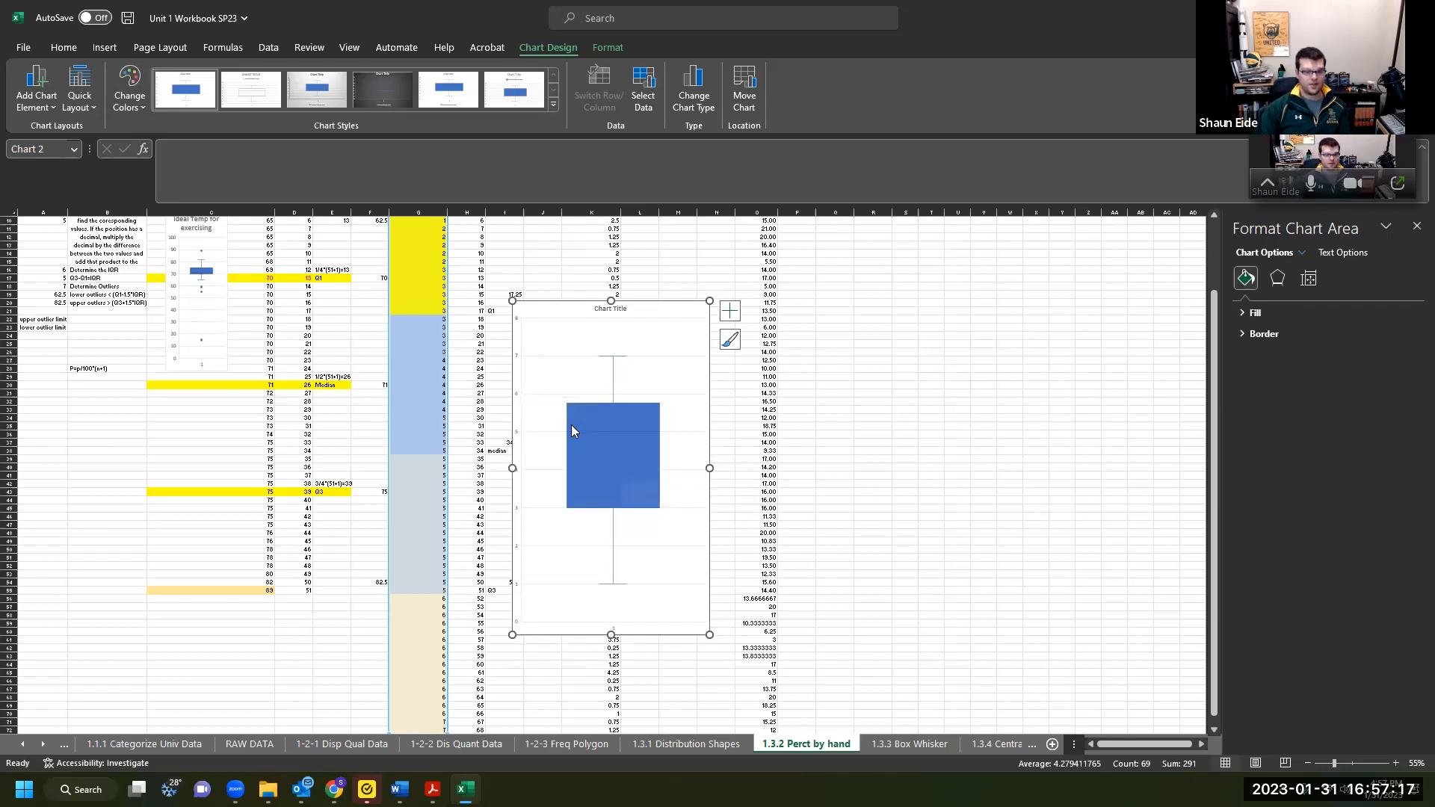
{"action": "scroll", "coordinate": [571, 414], "scroll_direction": "up", "scroll_amount": 1}
{"action": "scroll", "coordinate": [733, 568], "scroll_direction": "down", "scroll_amount": 2}
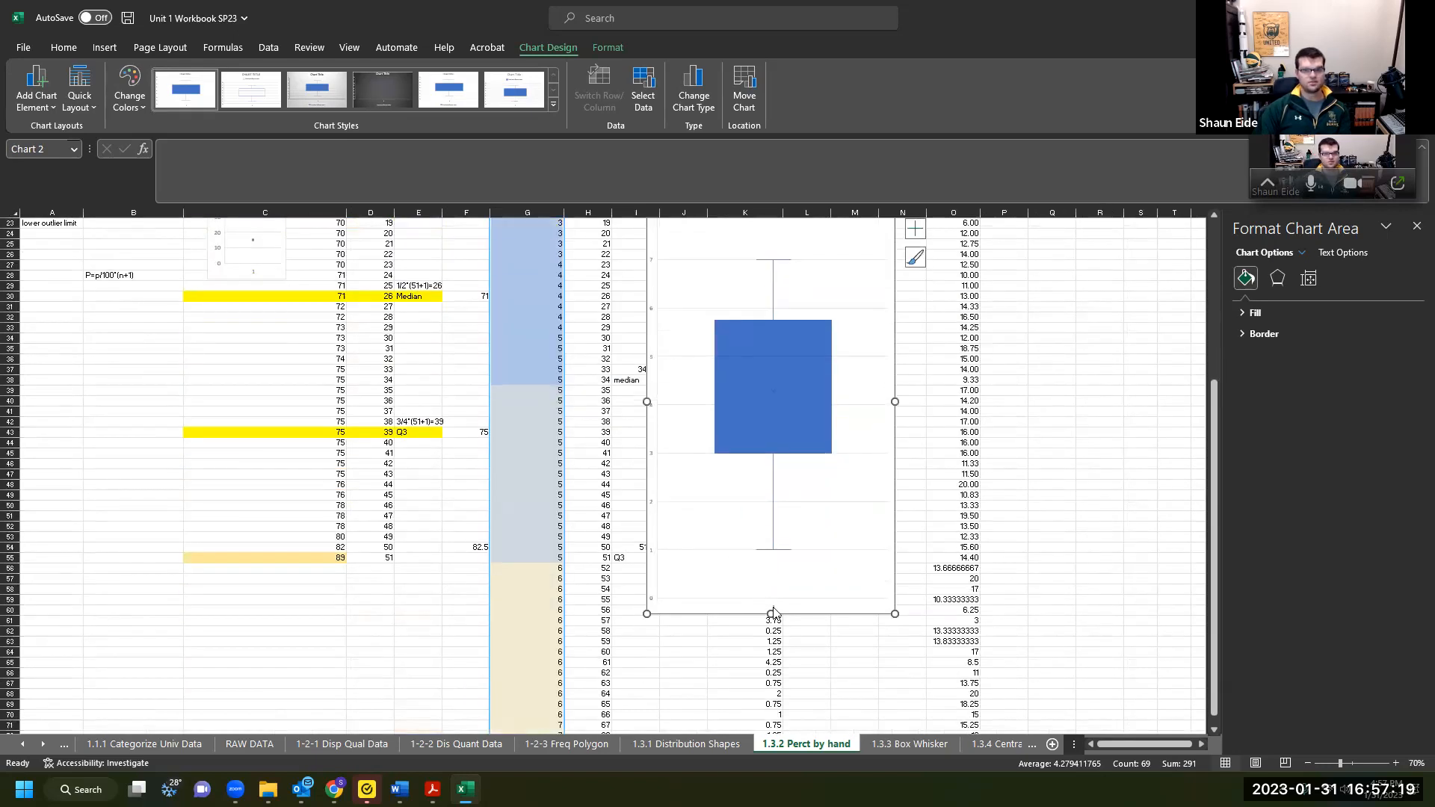
{"action": "scroll", "coordinate": [769, 677], "scroll_direction": "down", "scroll_amount": 3, "text": "ctrl"}
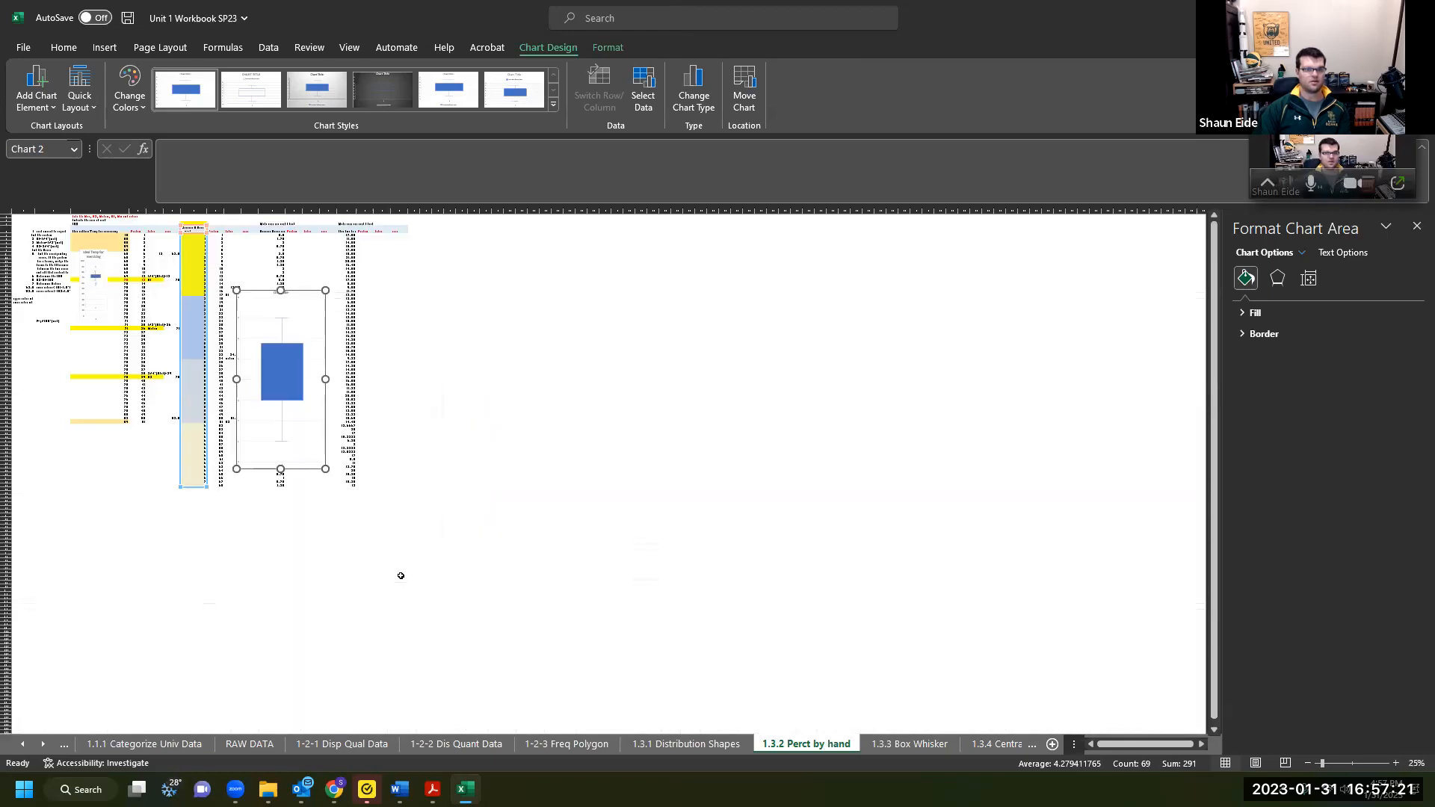
{"action": "left_click_drag", "start_coordinate": [282, 470], "coordinate": [281, 528]}
{"action": "left_click_drag", "start_coordinate": [282, 302], "coordinate": [287, 214]}
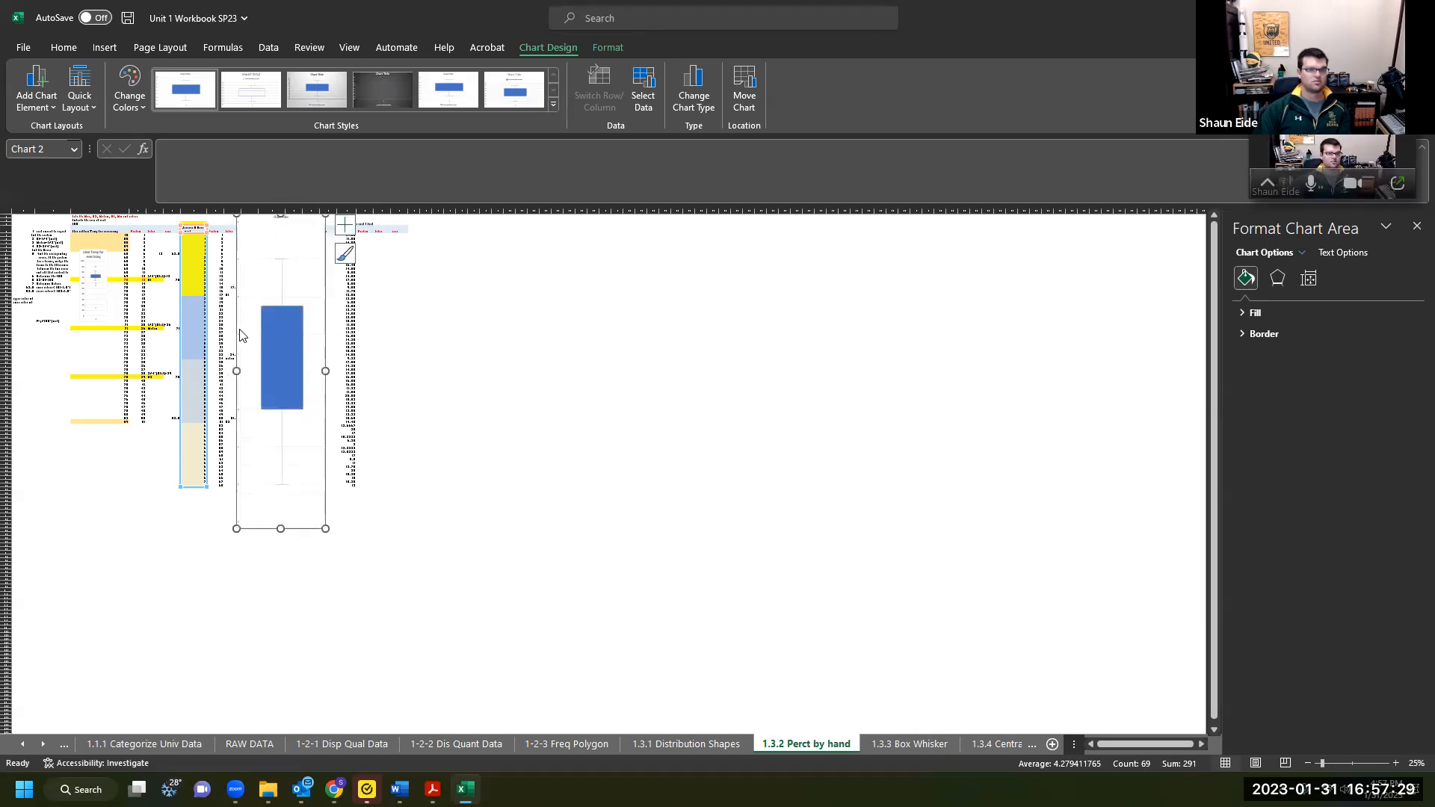
{"action": "left_click_drag", "start_coordinate": [243, 332], "coordinate": [215, 311]}
{"action": "left_click", "coordinate": [153, 435]}
{"action": "scroll", "coordinate": [568, 396], "scroll_direction": "up", "scroll_amount": 2}
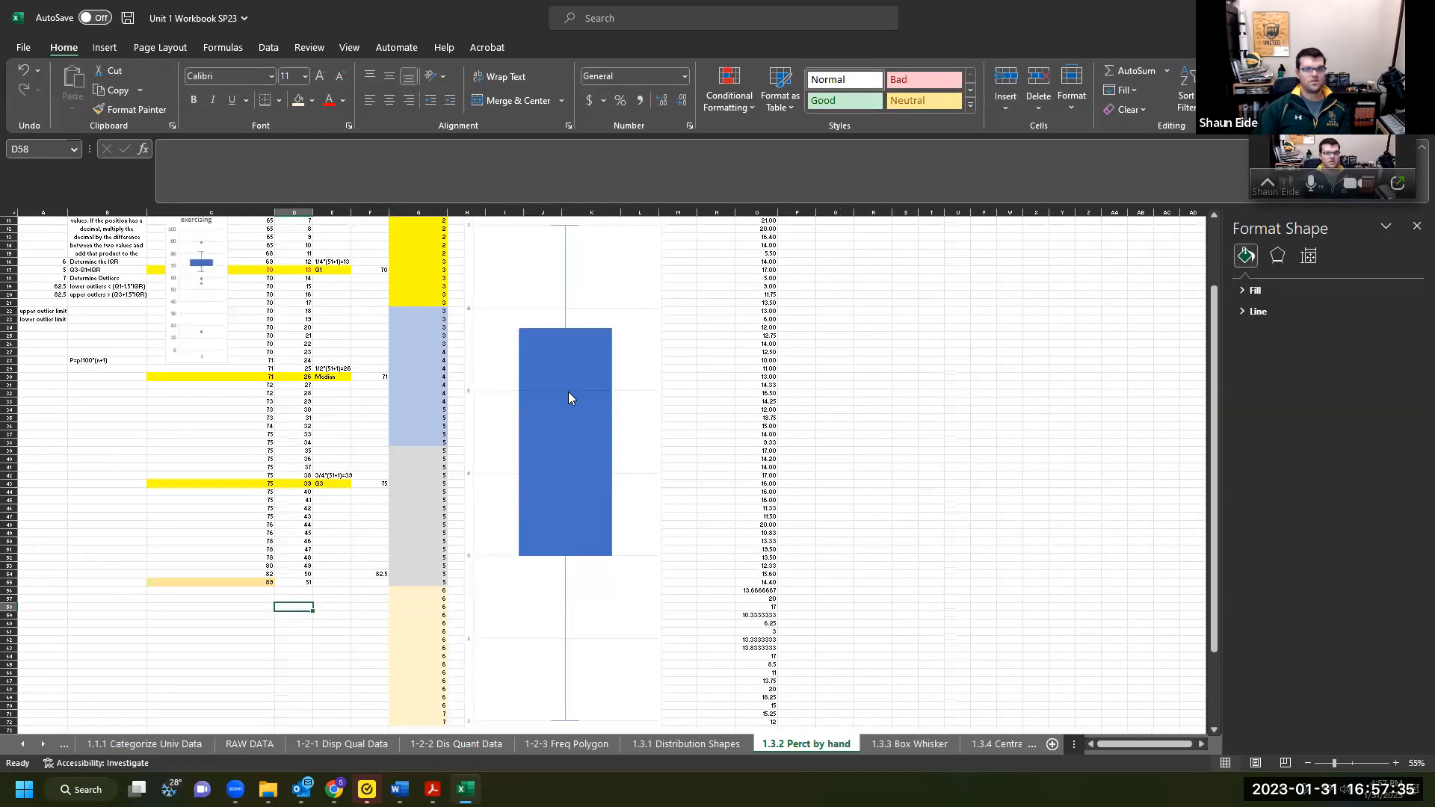
Compare the box plot's whiskers and box sections with the four coloured quarters of the days-a-week data.
{"action": "scroll", "coordinate": [568, 396], "scroll_direction": "up", "scroll_amount": 3}
{"action": "scroll", "coordinate": [562, 482], "scroll_direction": "down", "scroll_amount": 3}
{"action": "scroll", "coordinate": [557, 486], "scroll_direction": "up", "scroll_amount": 2}
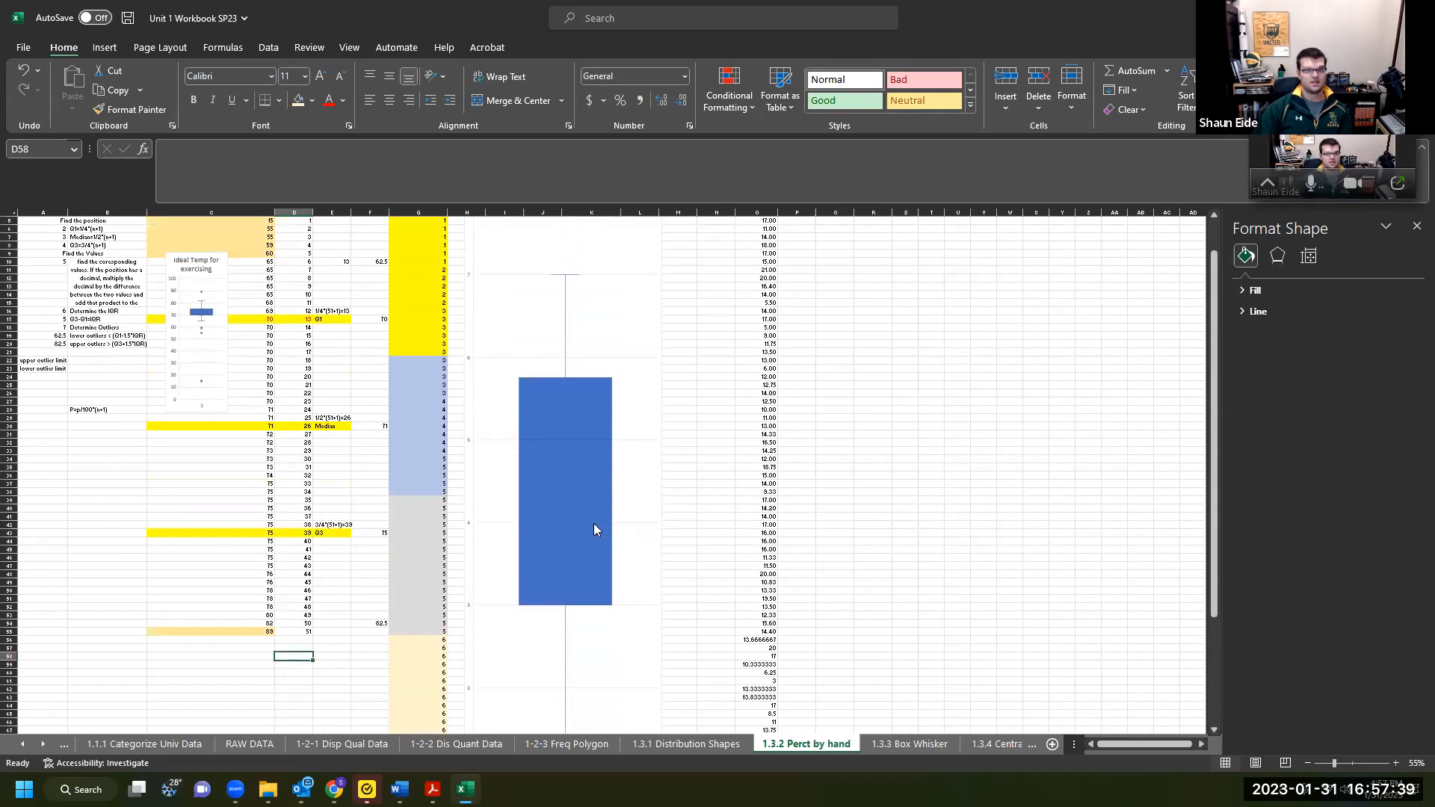
{"action": "scroll", "coordinate": [568, 628], "scroll_direction": "down", "scroll_amount": 4}
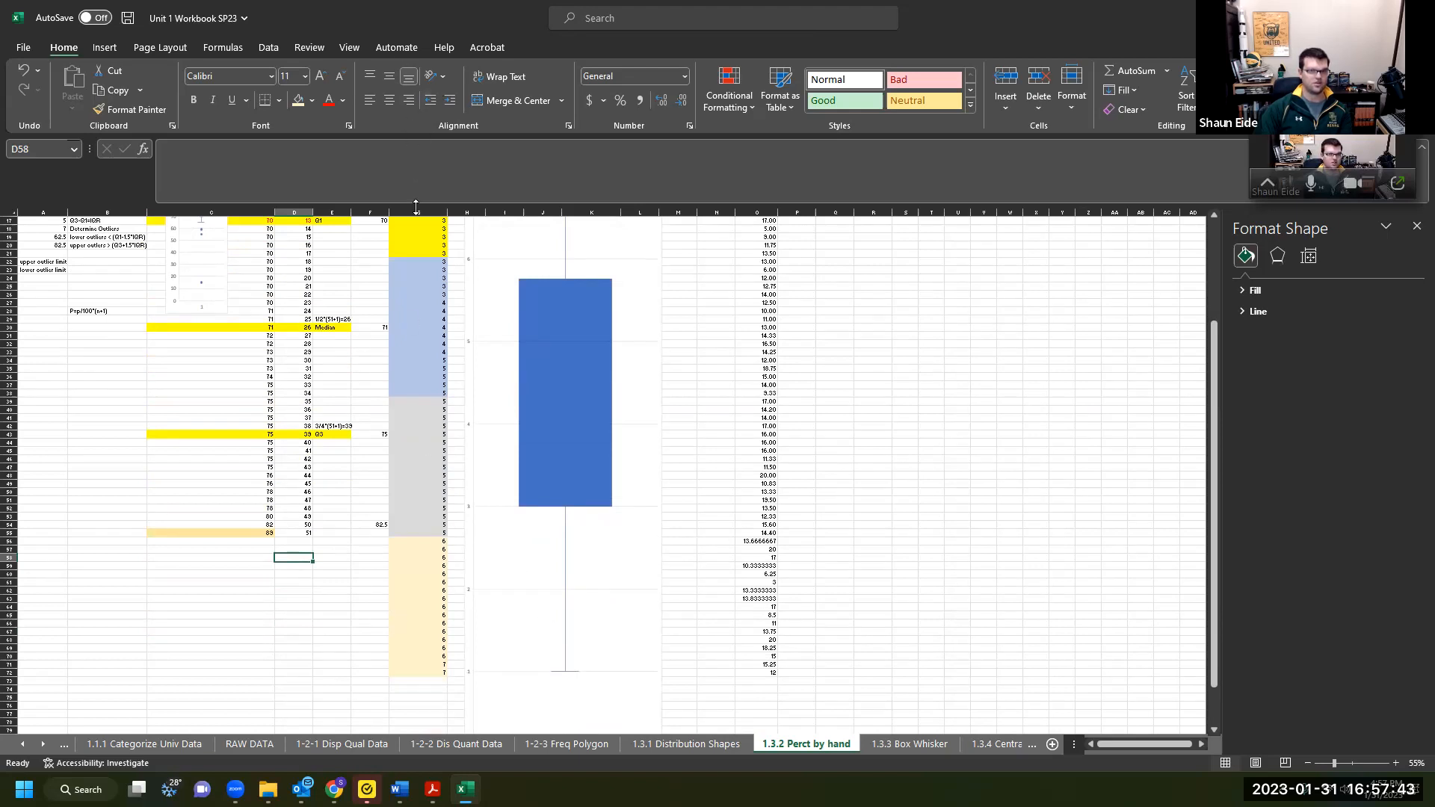
{"action": "scroll", "coordinate": [530, 495], "scroll_direction": "up", "scroll_amount": 5}
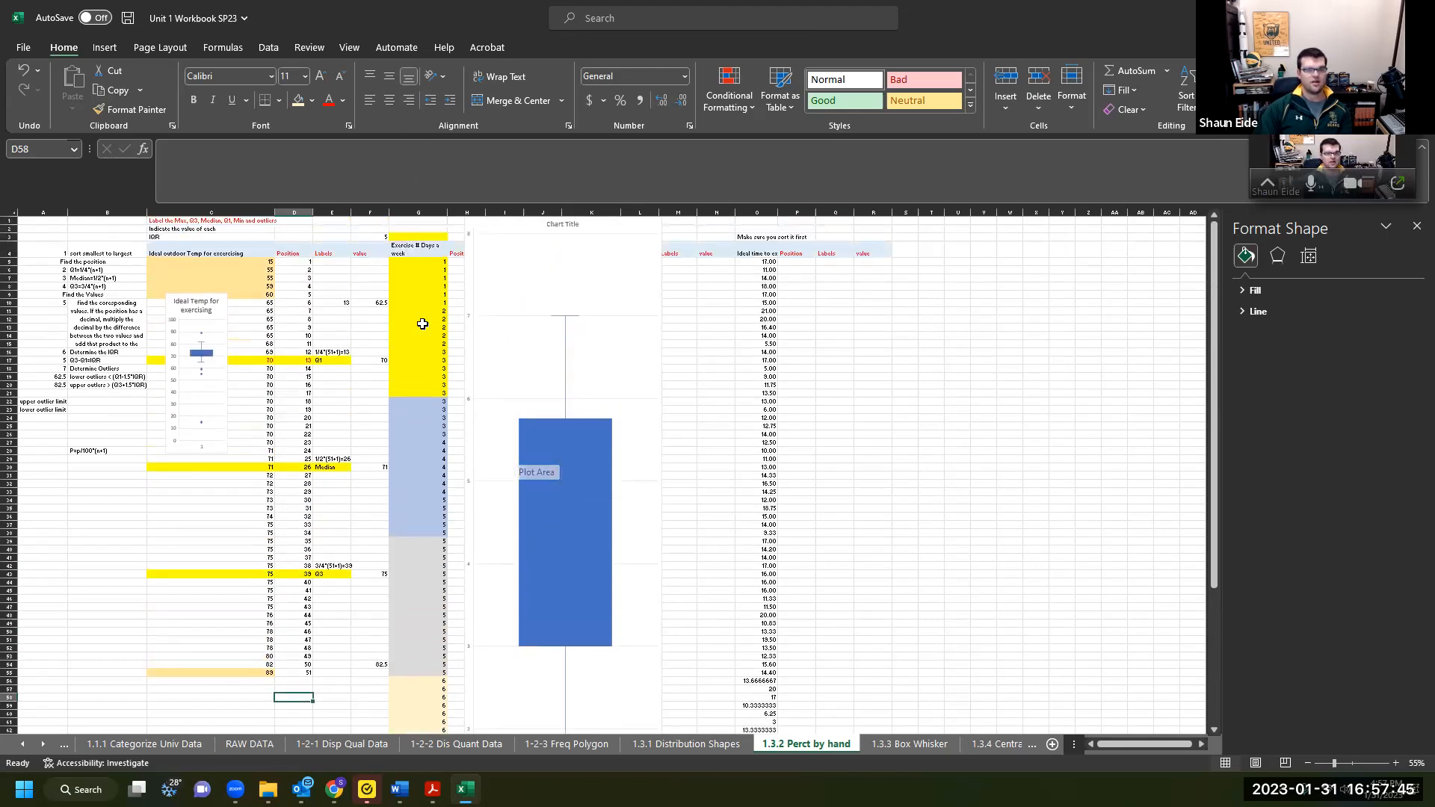
{"action": "scroll", "coordinate": [563, 488], "scroll_direction": "down", "scroll_amount": 4}
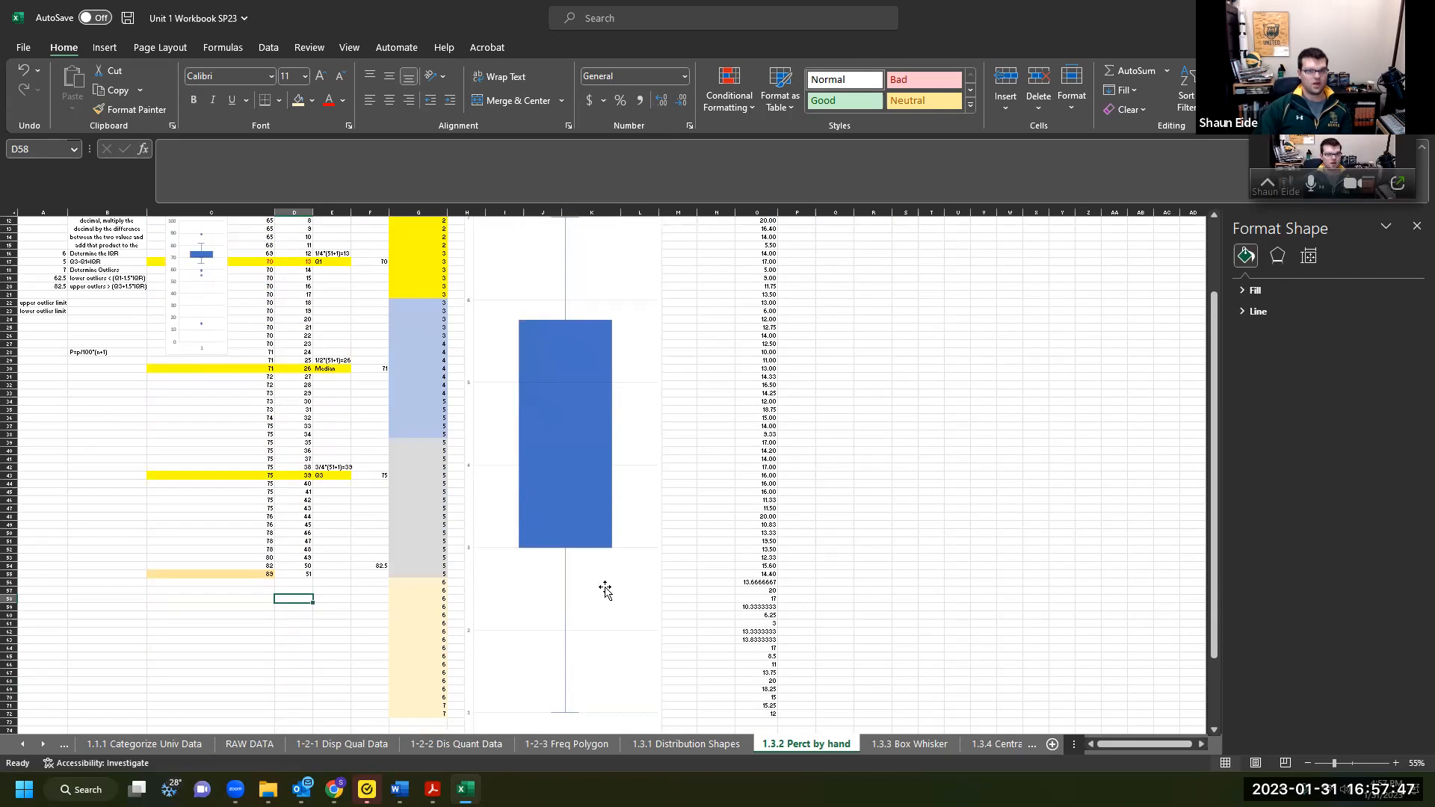
{"action": "scroll", "coordinate": [493, 523], "scroll_direction": "up", "scroll_amount": 3}
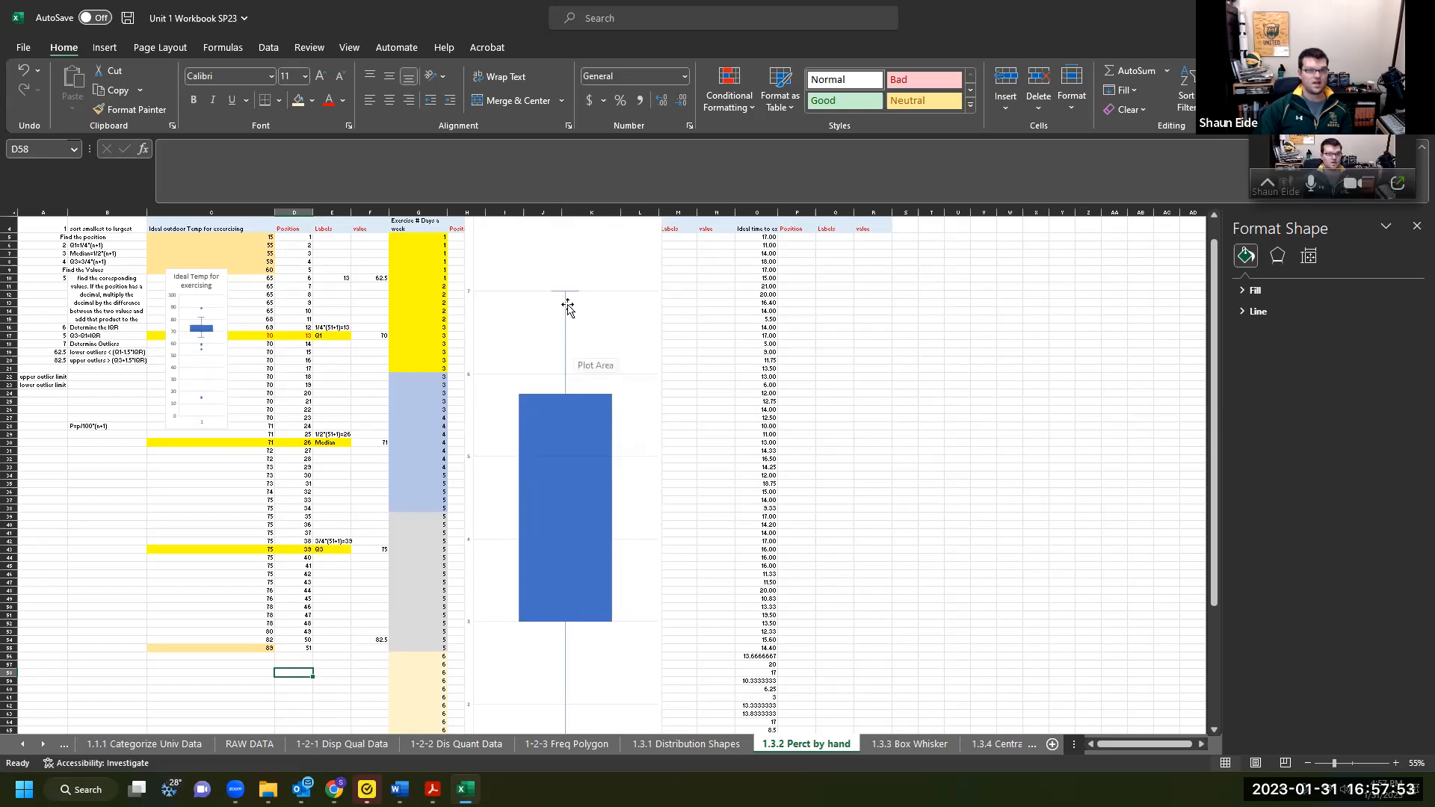
{"action": "scroll", "coordinate": [572, 555], "scroll_direction": "down", "scroll_amount": 4}
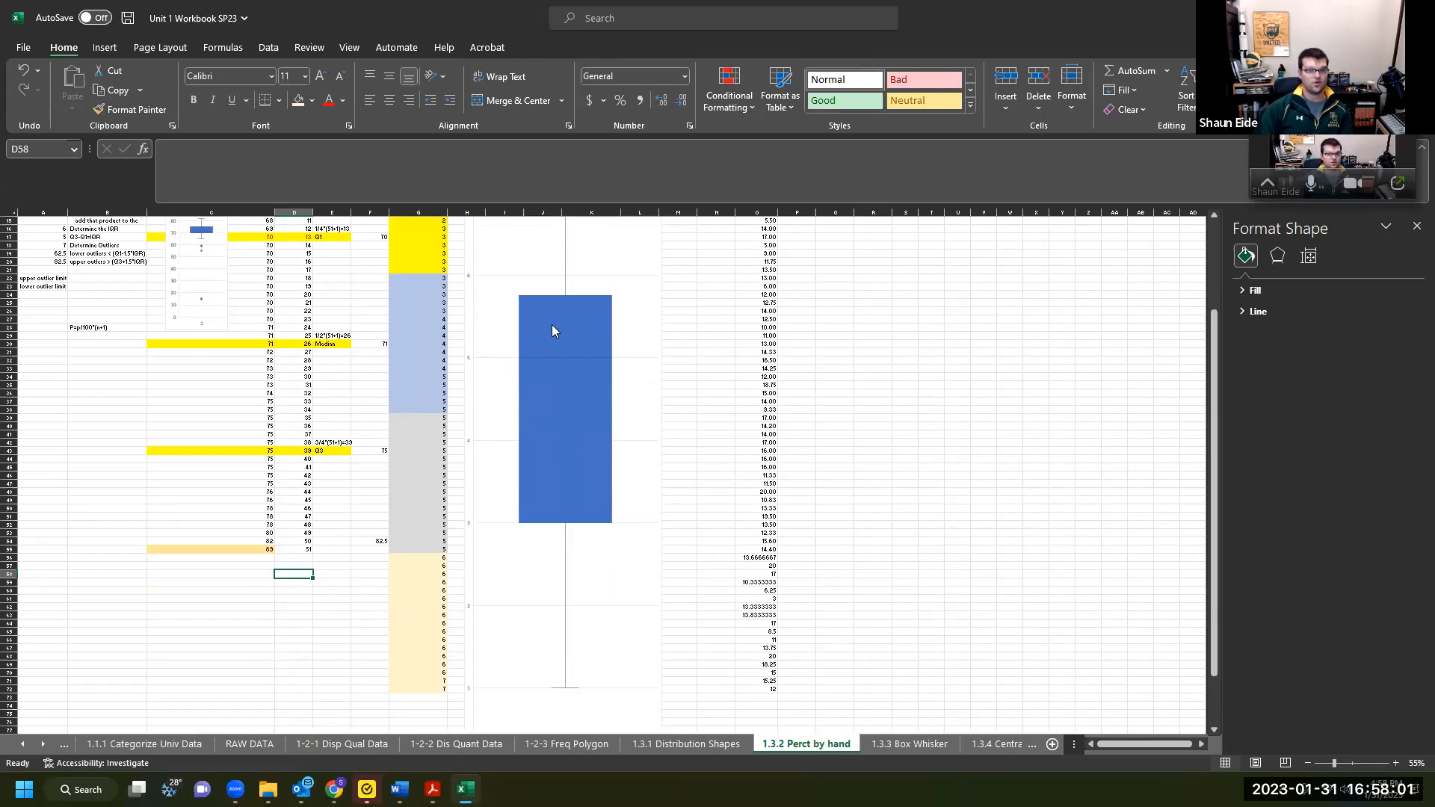
{"action": "scroll", "coordinate": [551, 331], "scroll_direction": "up", "scroll_amount": 2}
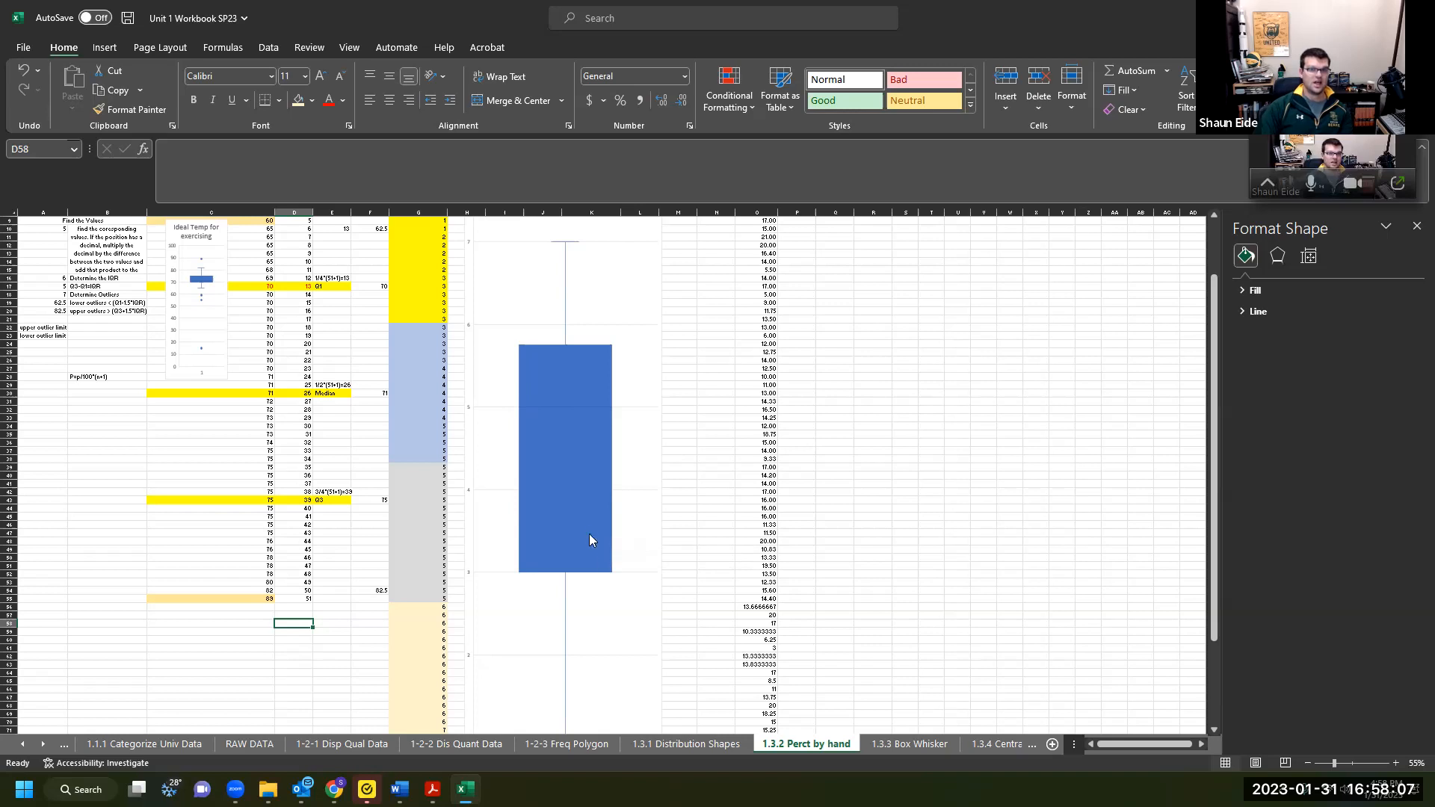
{"action": "scroll", "coordinate": [564, 486], "scroll_direction": "down", "scroll_amount": 2}
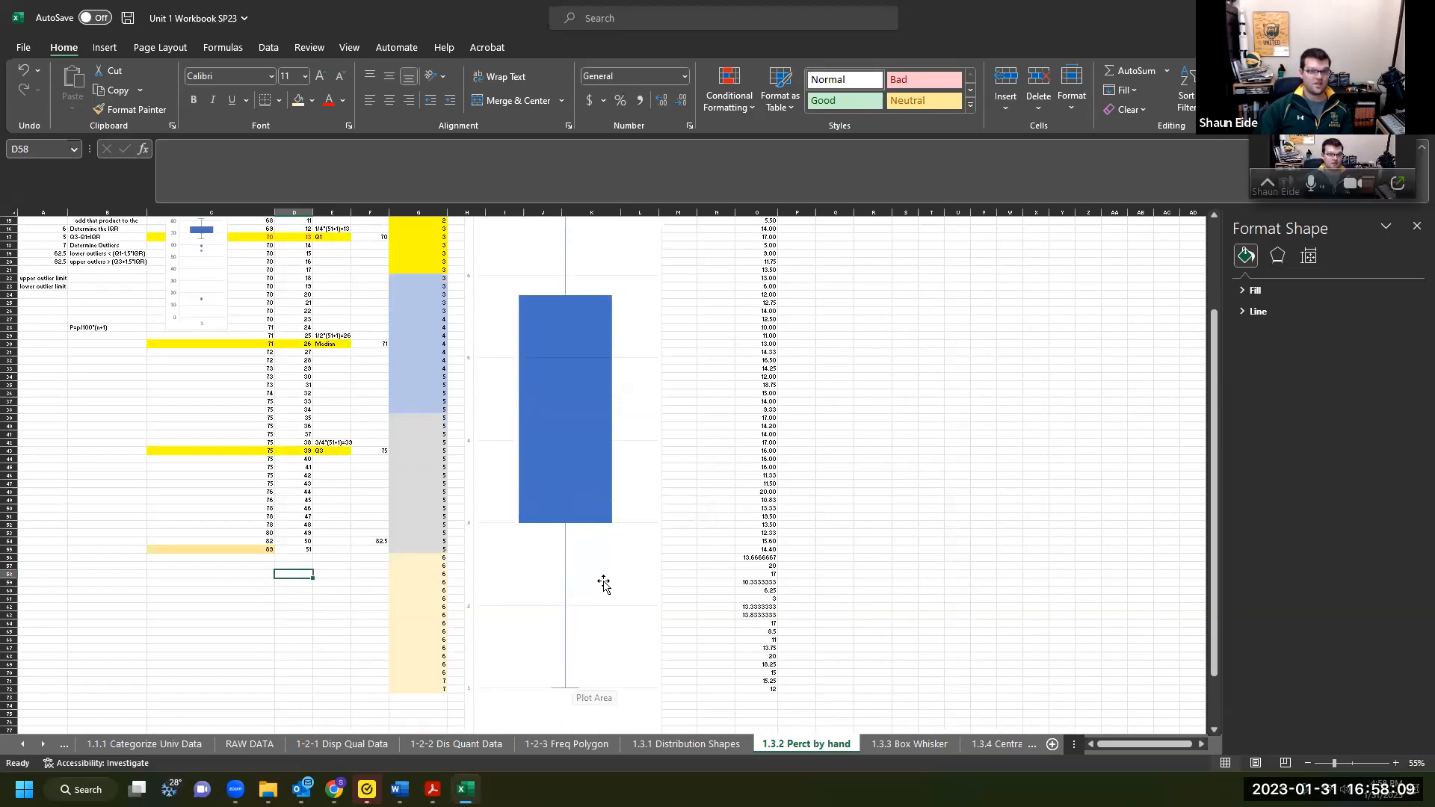
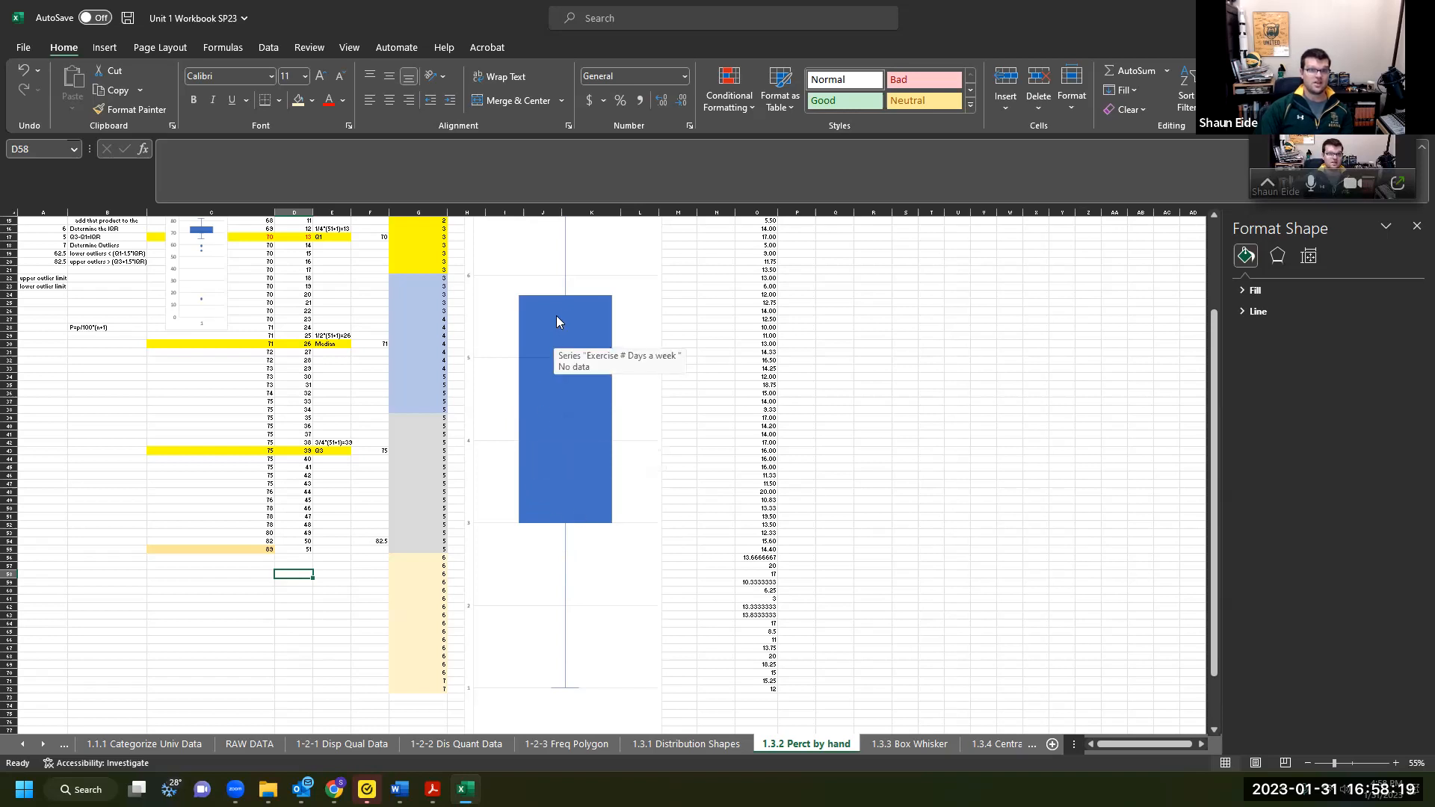
{"action": "scroll", "coordinate": [566, 325], "scroll_direction": "up", "scroll_amount": 2}
{"action": "scroll", "coordinate": [567, 254], "scroll_direction": "up", "scroll_amount": 1}
{"action": "scroll", "coordinate": [591, 388], "scroll_direction": "down", "scroll_amount": 1}
{"action": "scroll", "coordinate": [509, 436], "scroll_direction": "up", "scroll_amount": 1}
Add data labels with the Left position to the days-a-week box and whisker series.
{"action": "left_click", "coordinate": [653, 347]}
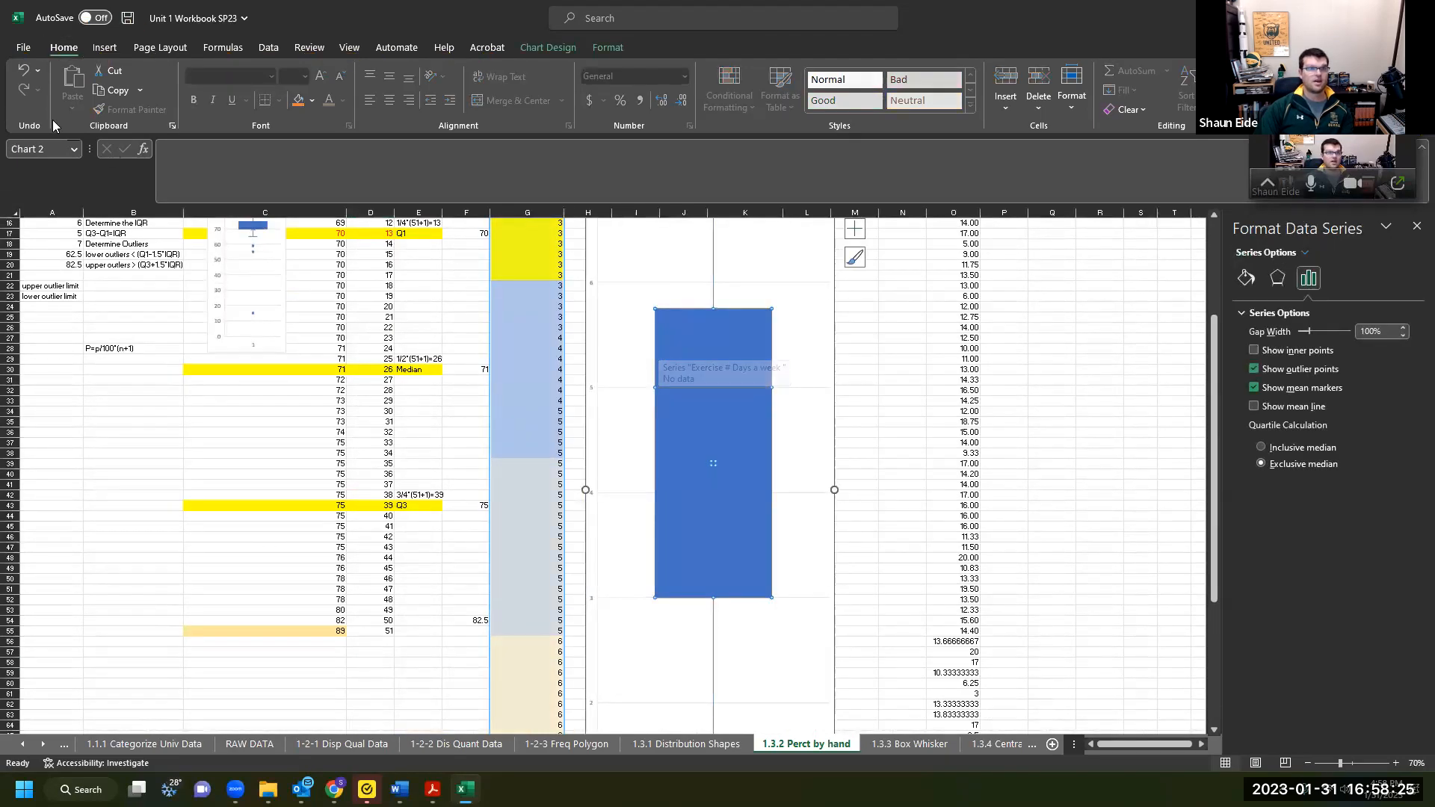
{"action": "left_click", "coordinate": [575, 47]}
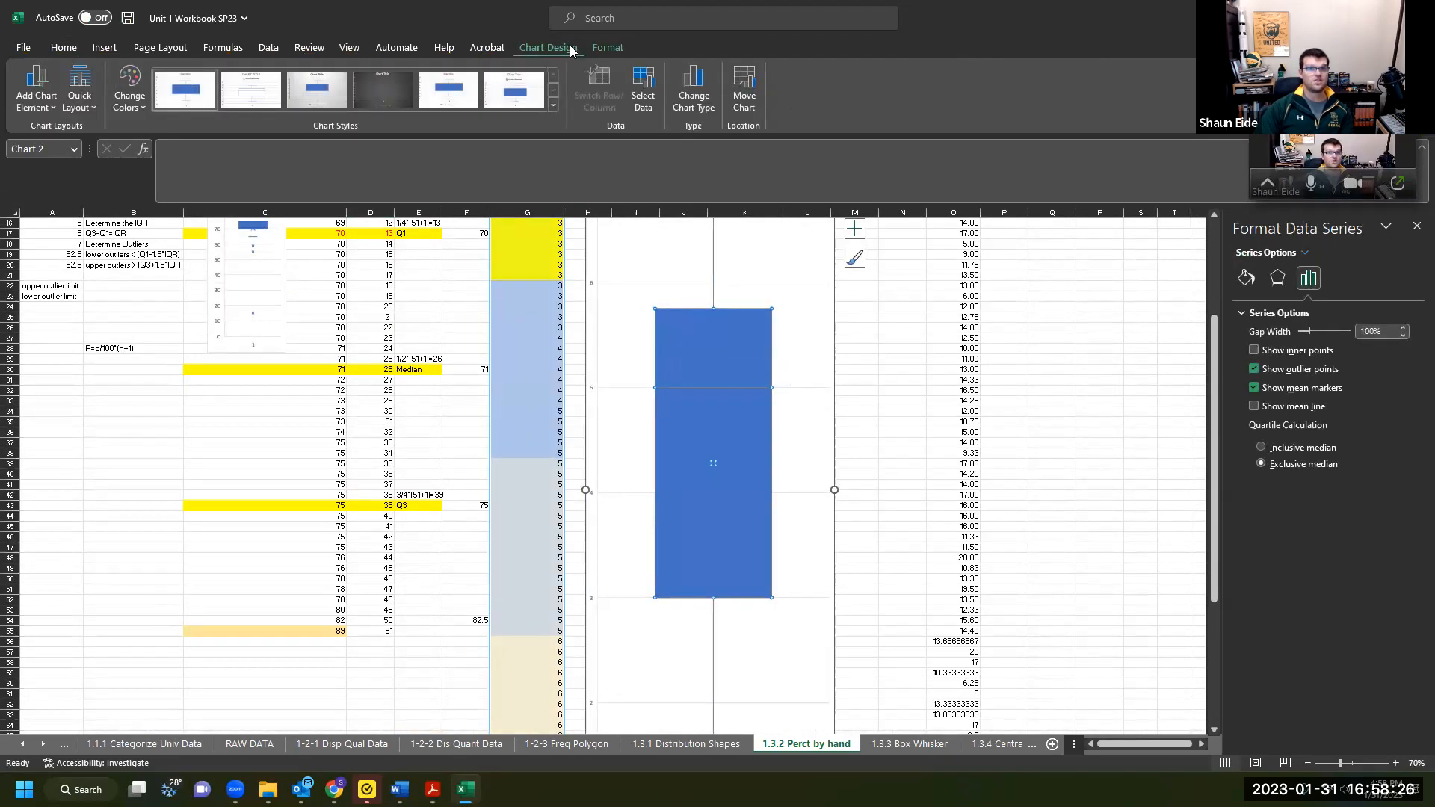
{"action": "left_click", "coordinate": [46, 94]}
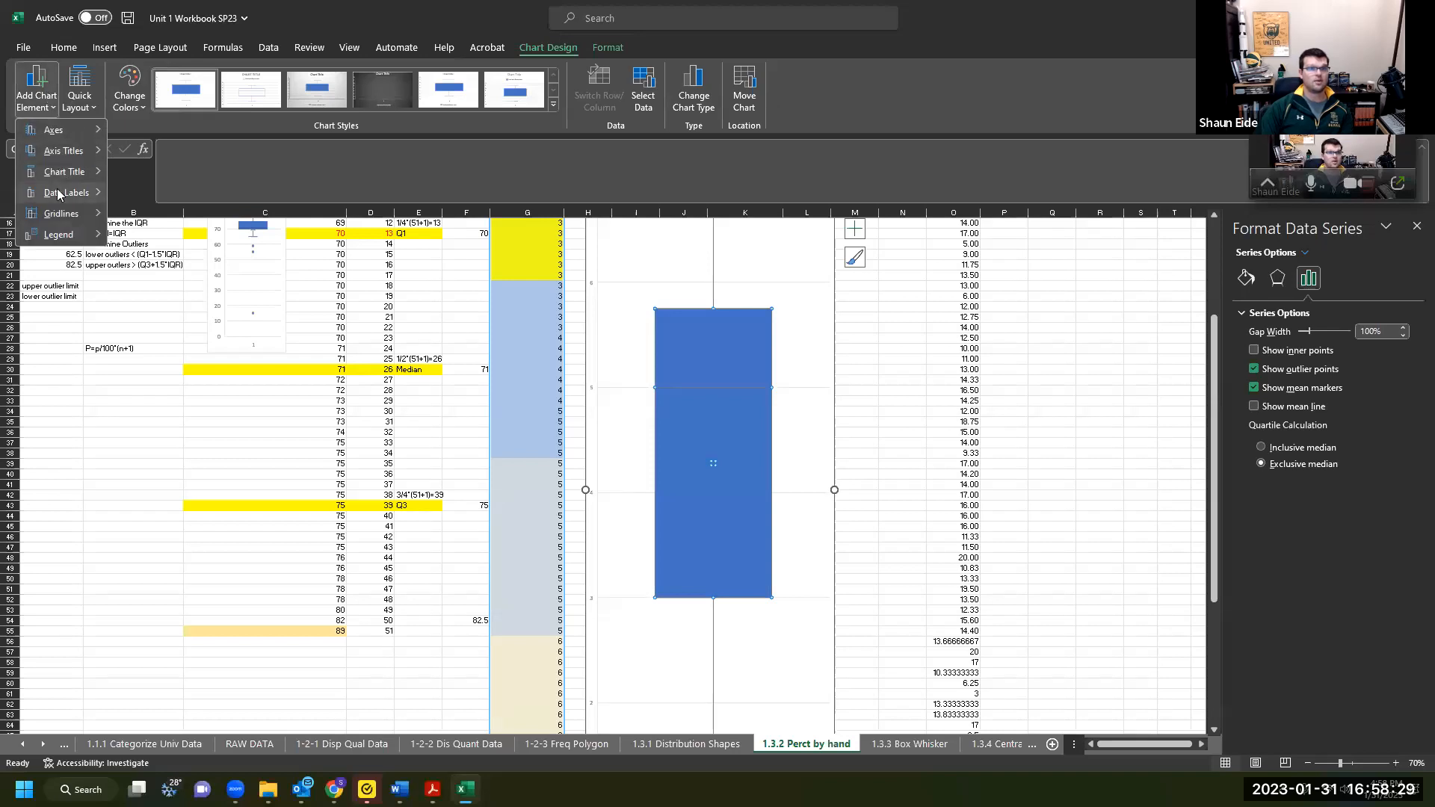
{"action": "mouse_move", "coordinate": [56, 188]}
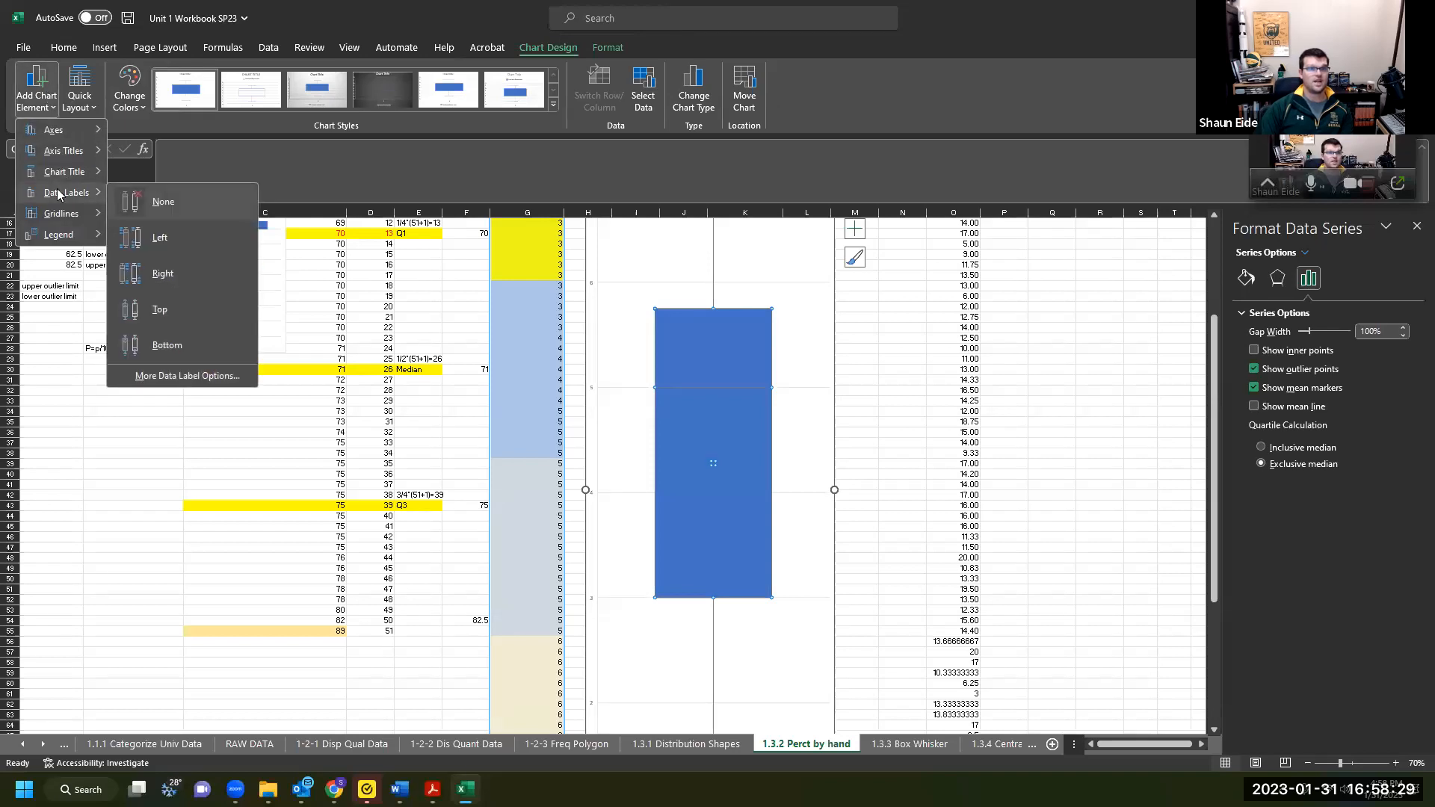
{"action": "left_click", "coordinate": [143, 247]}
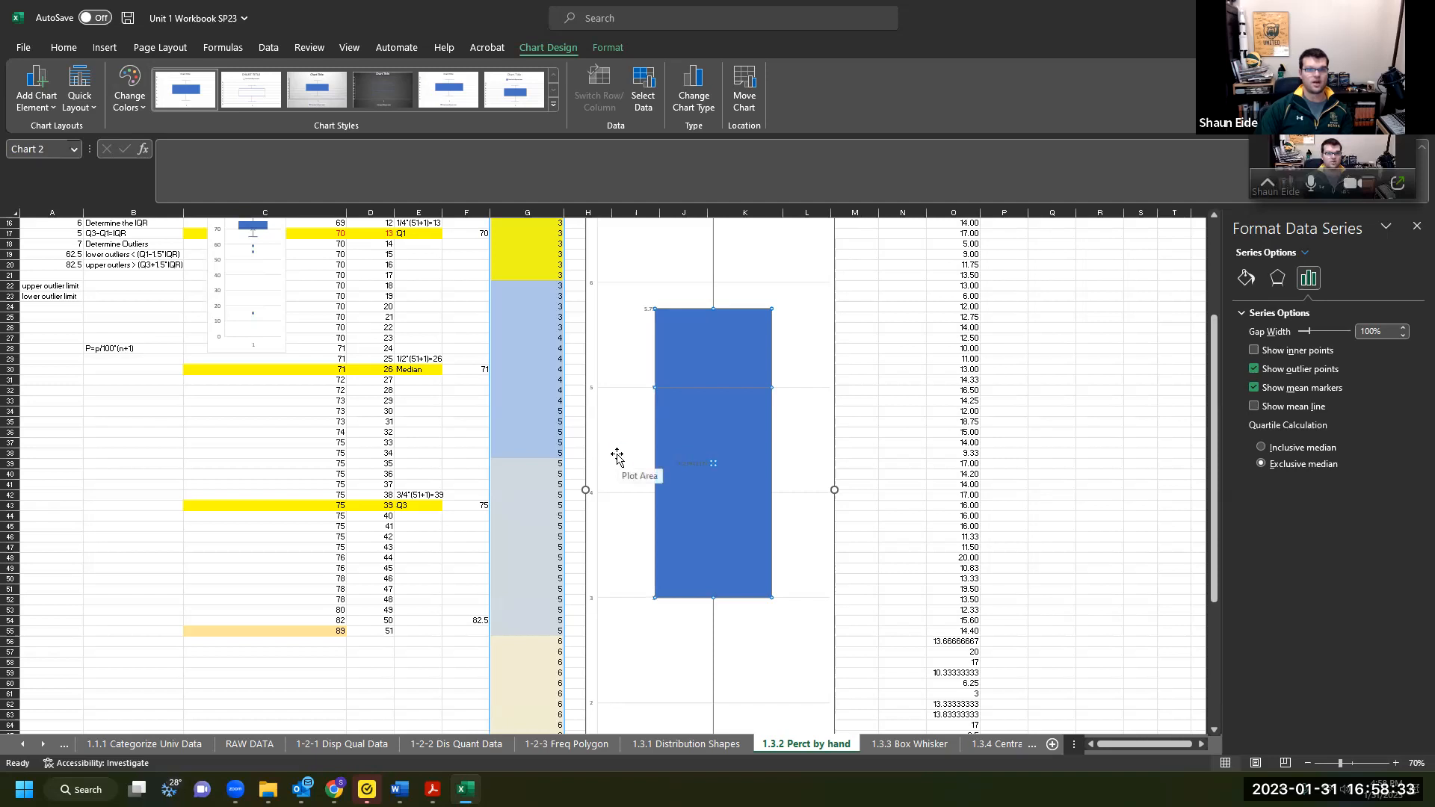
Shrink the labelled days-a-week chart to about rows 7 to 40 and examine its quartile, median, mean and whisker labels.
{"action": "scroll", "coordinate": [617, 456], "scroll_direction": "down", "scroll_amount": 1, "text": "ctrl"}
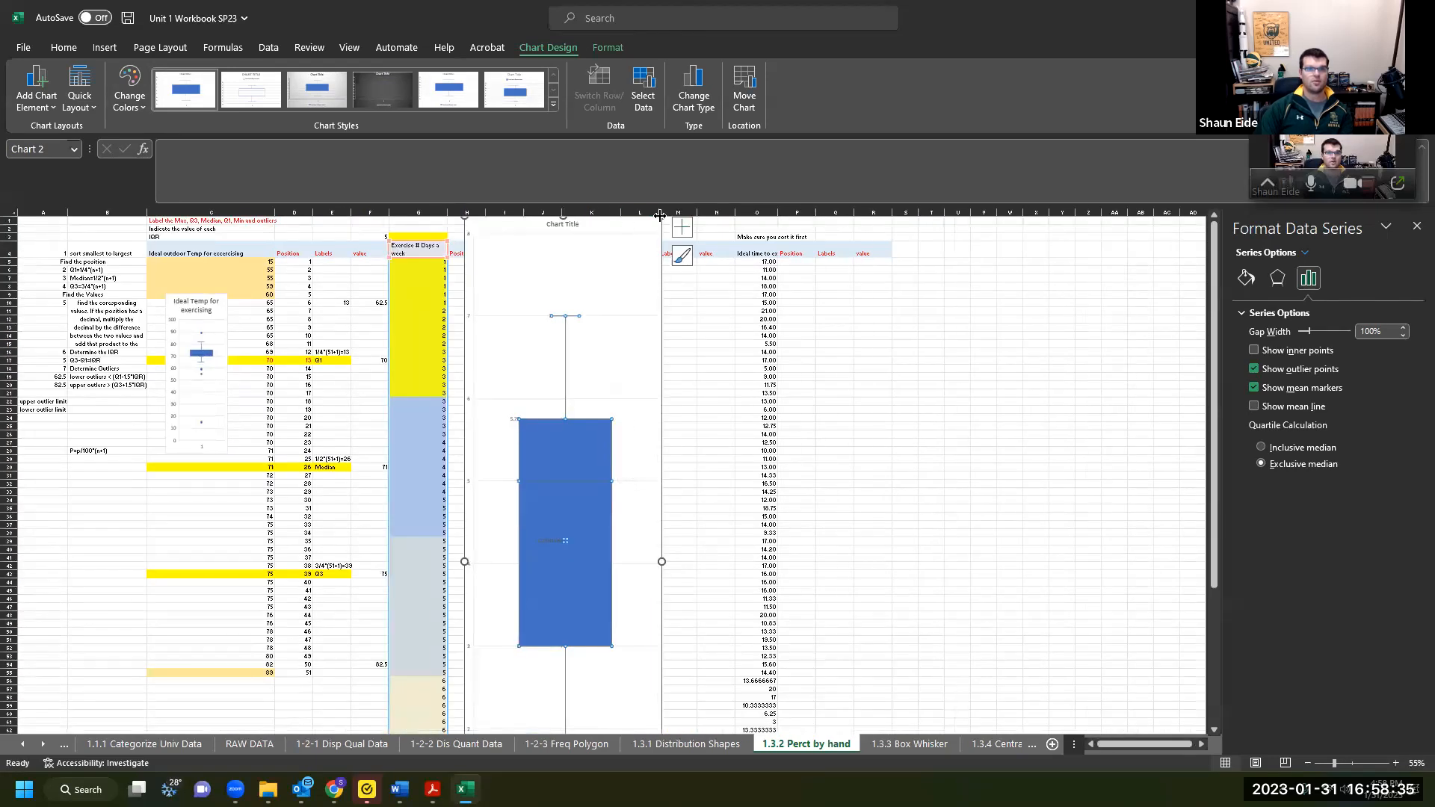
{"action": "left_click_drag", "start_coordinate": [661, 218], "coordinate": [566, 276]}
{"action": "left_click_drag", "start_coordinate": [541, 702], "coordinate": [571, 551]}
{"action": "scroll", "coordinate": [571, 551], "scroll_direction": "up", "scroll_amount": 3}
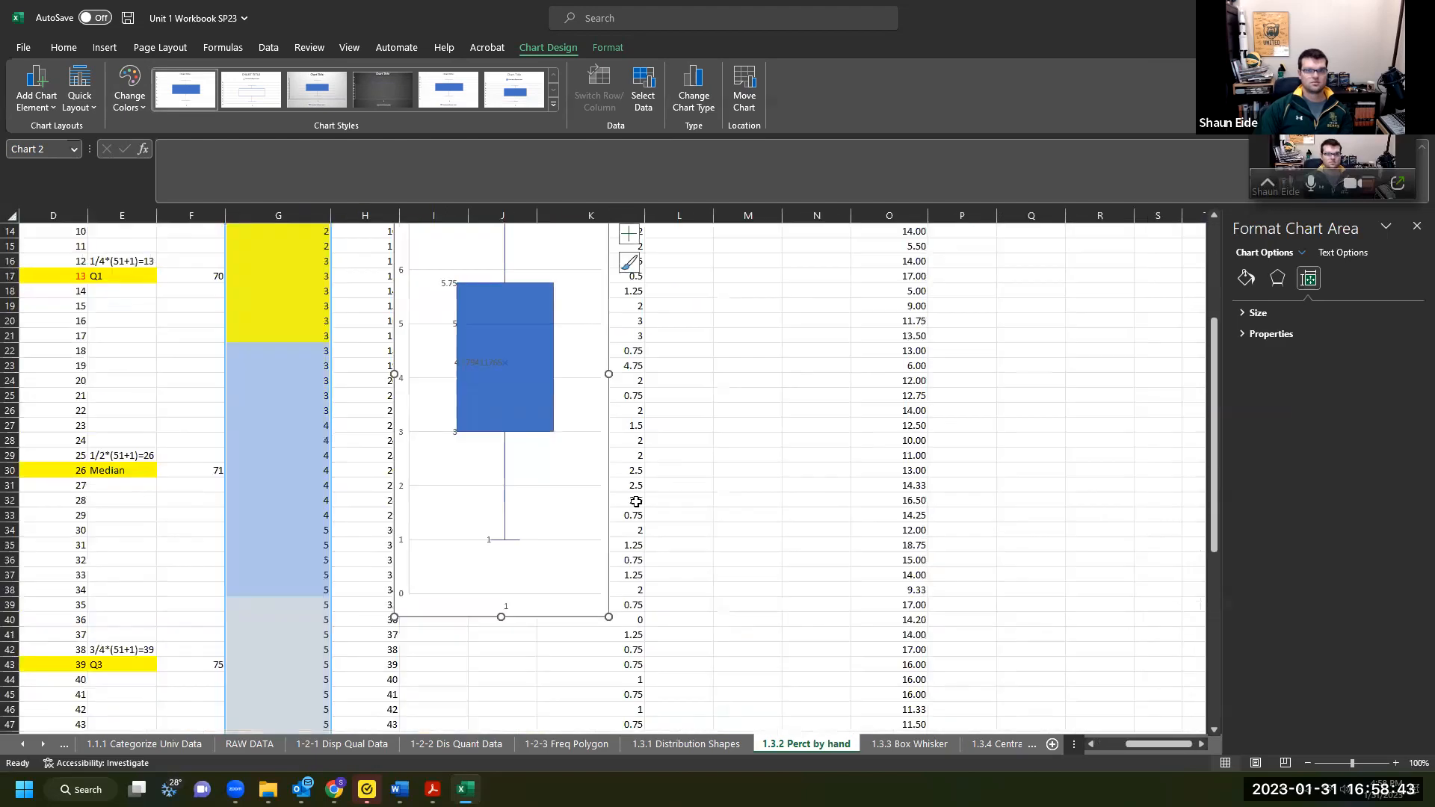
{"action": "scroll", "coordinate": [544, 480], "scroll_direction": "up", "scroll_amount": 2}
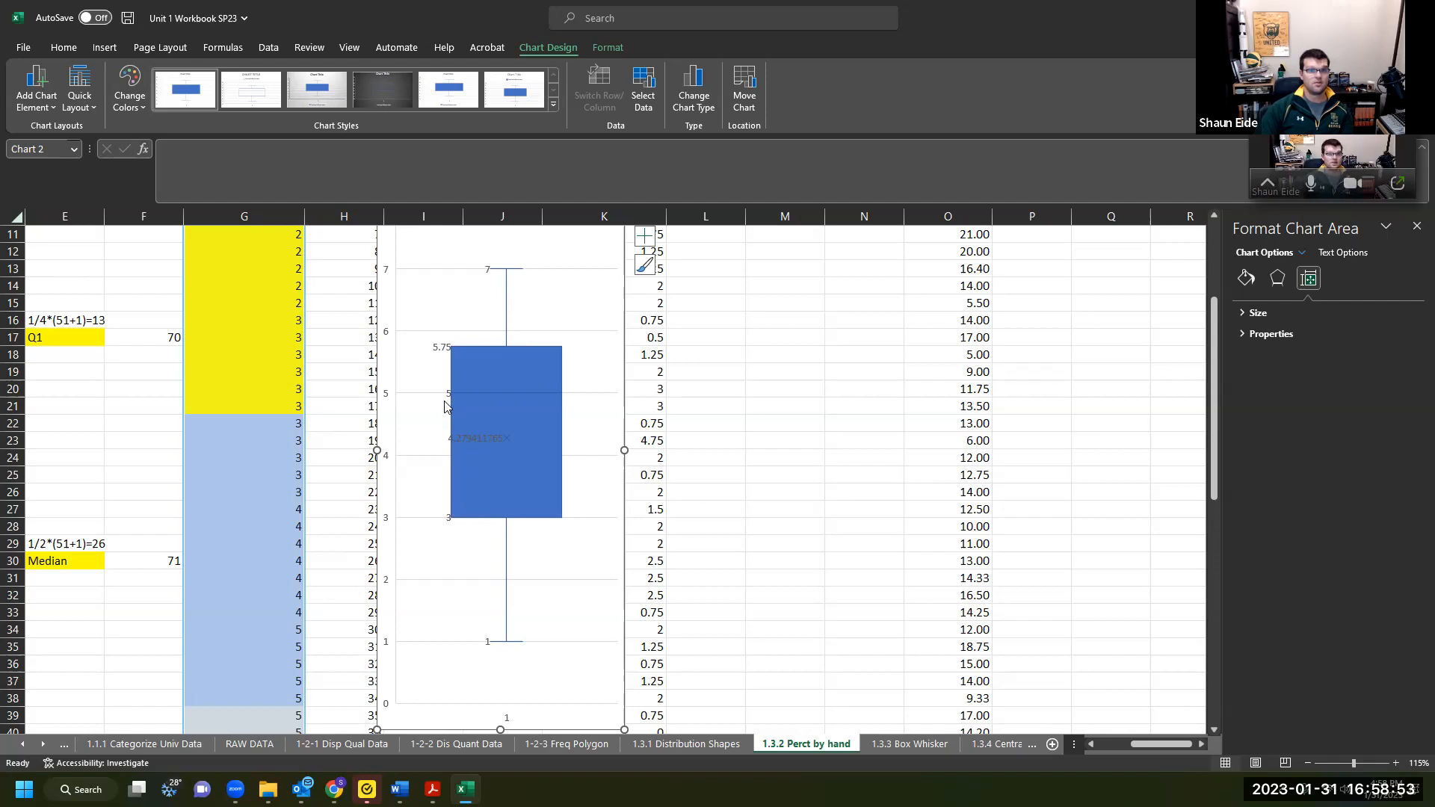
{"action": "mouse_move", "coordinate": [441, 354]}
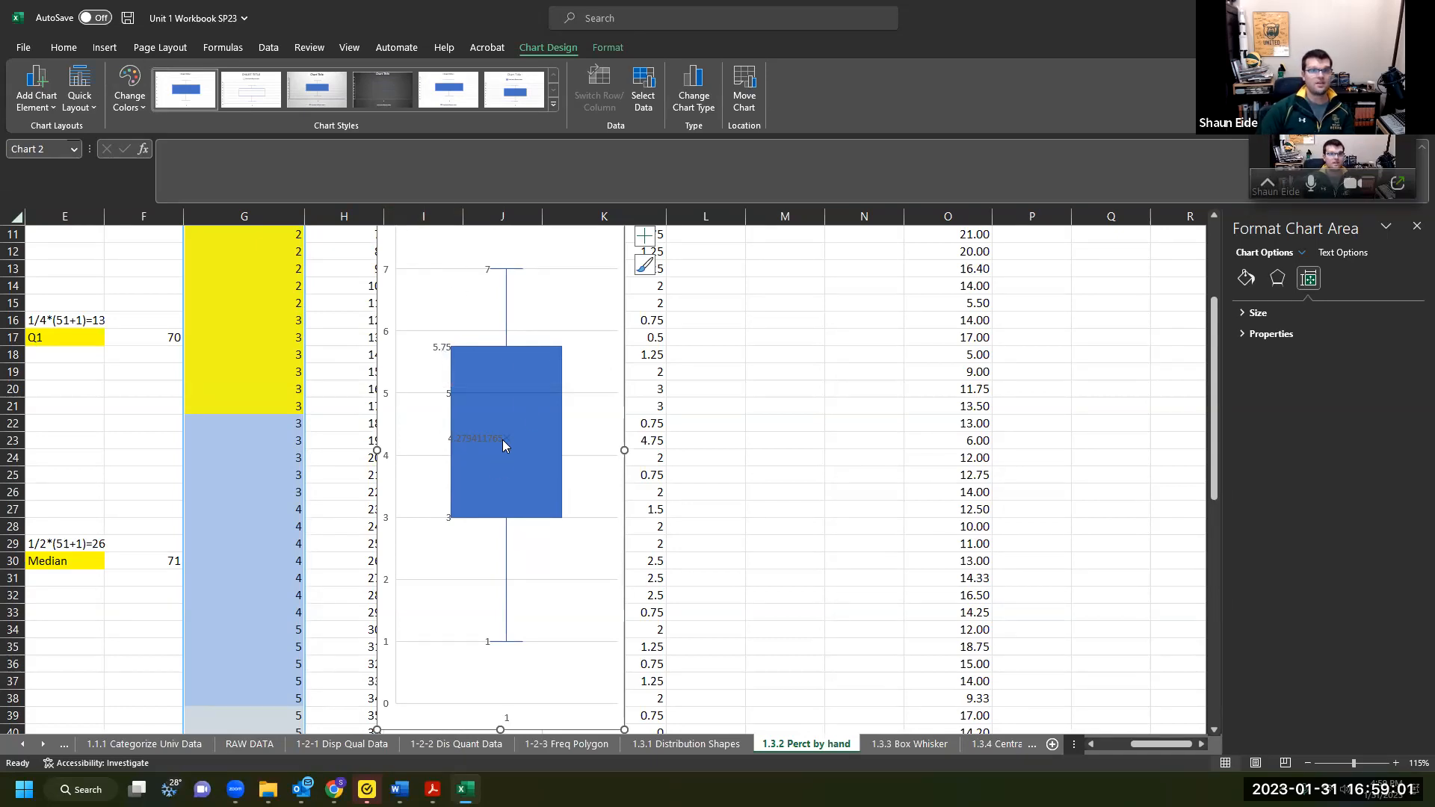
{"action": "mouse_move", "coordinate": [508, 441]}
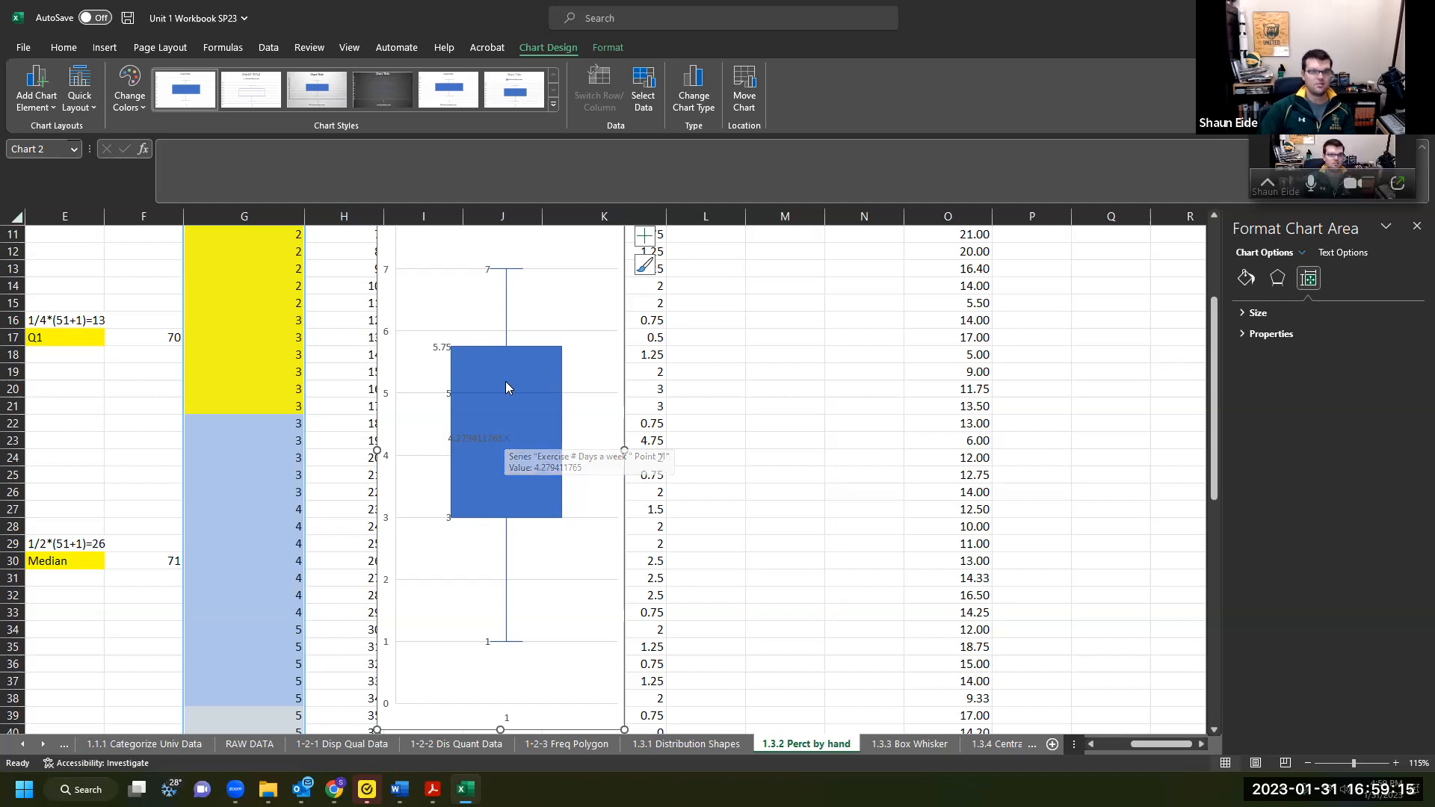
Review the 1.3.3 Box Whisker sheet's summary table and its instructions for making box plots with data labels.
{"action": "left_click", "coordinate": [917, 744]}
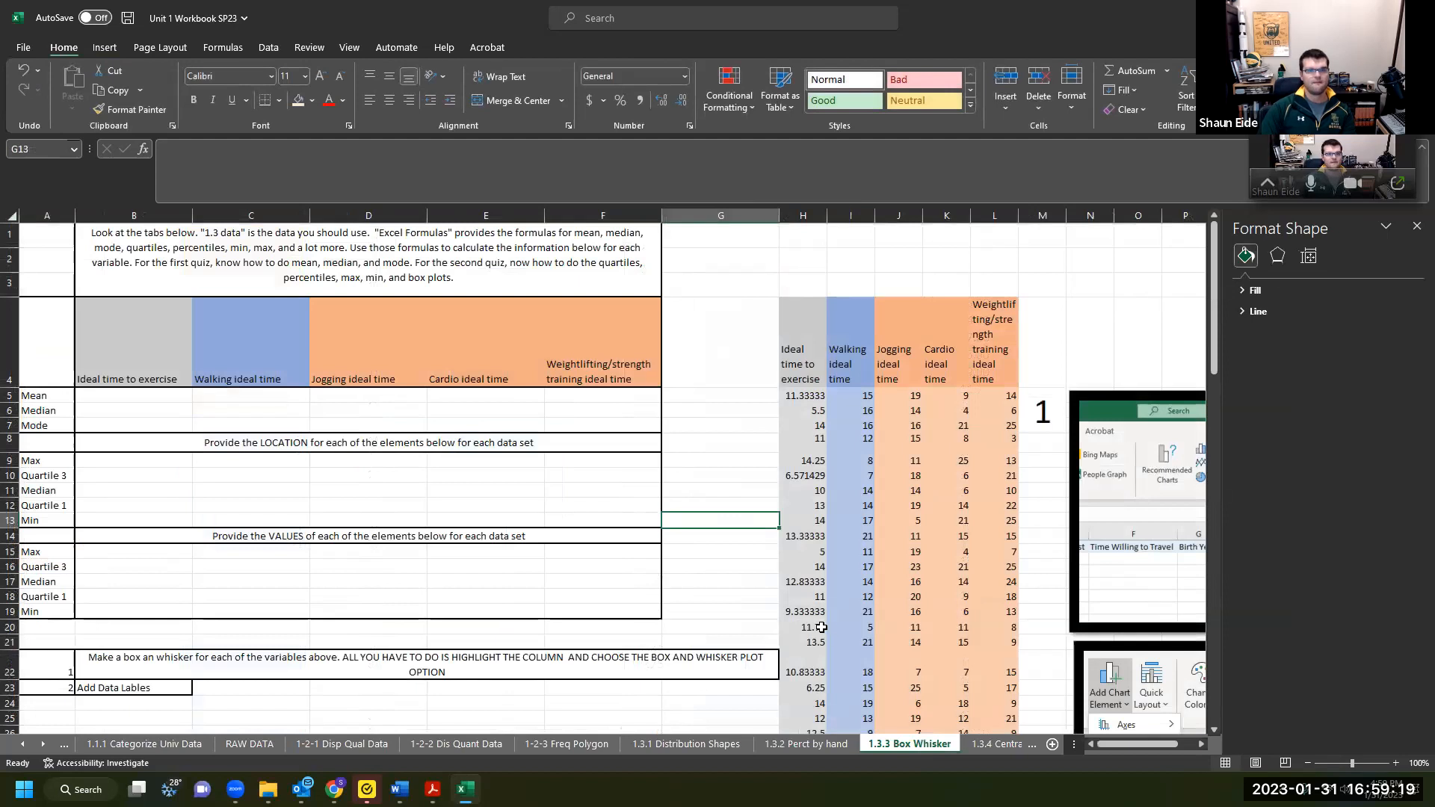
{"action": "left_click", "coordinate": [601, 605]}
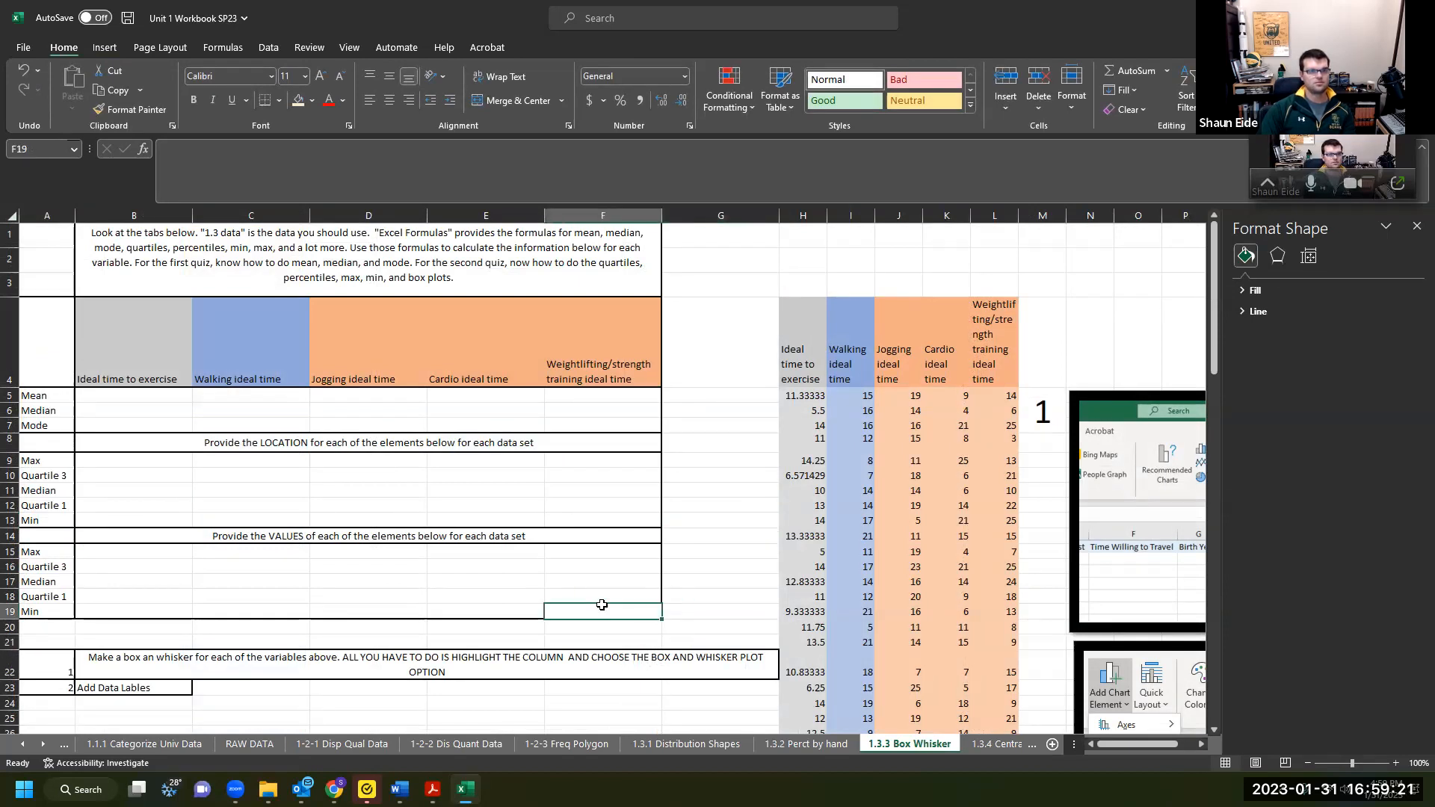
{"action": "scroll", "coordinate": [602, 605], "scroll_direction": "down", "scroll_amount": 1}
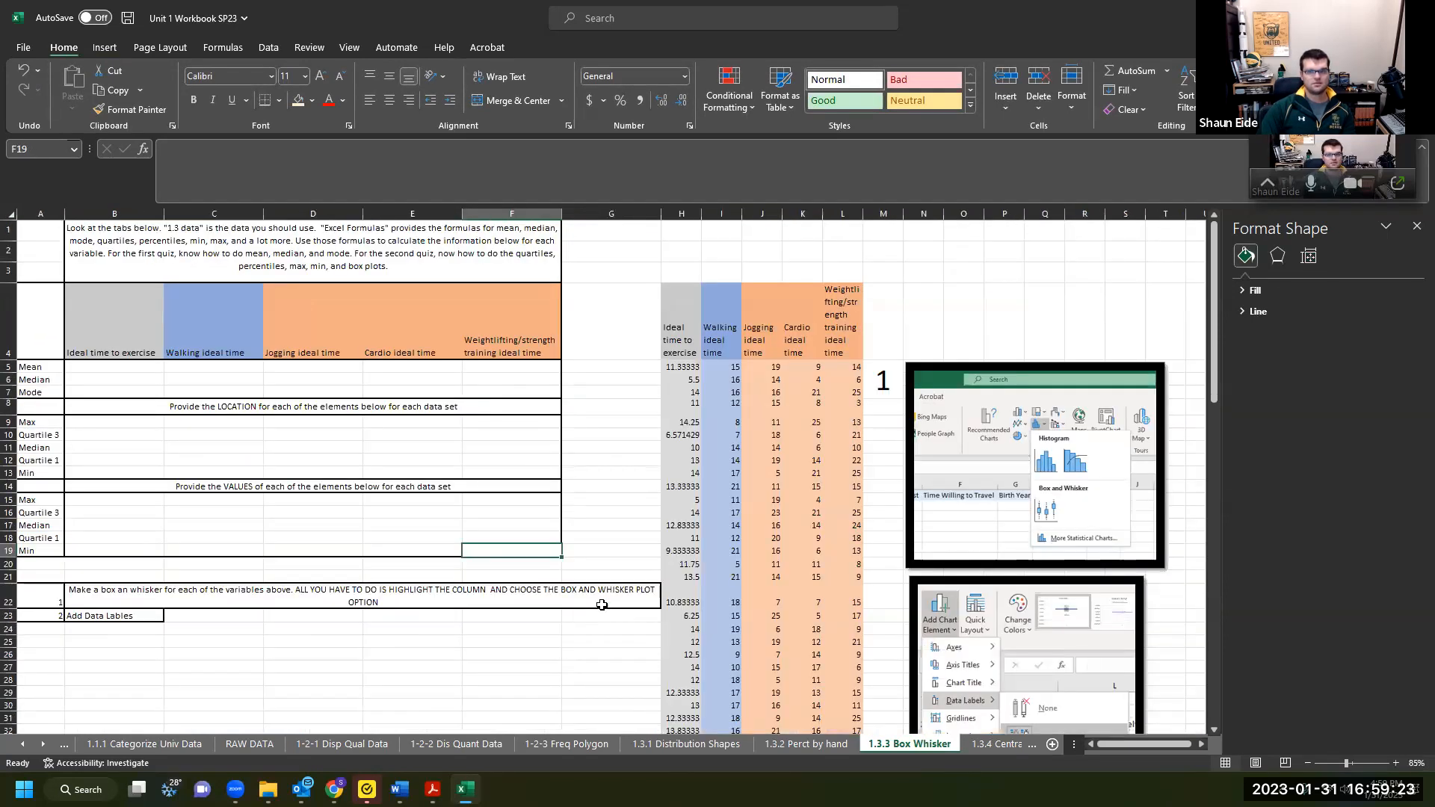
{"action": "left_click", "coordinate": [114, 595]}
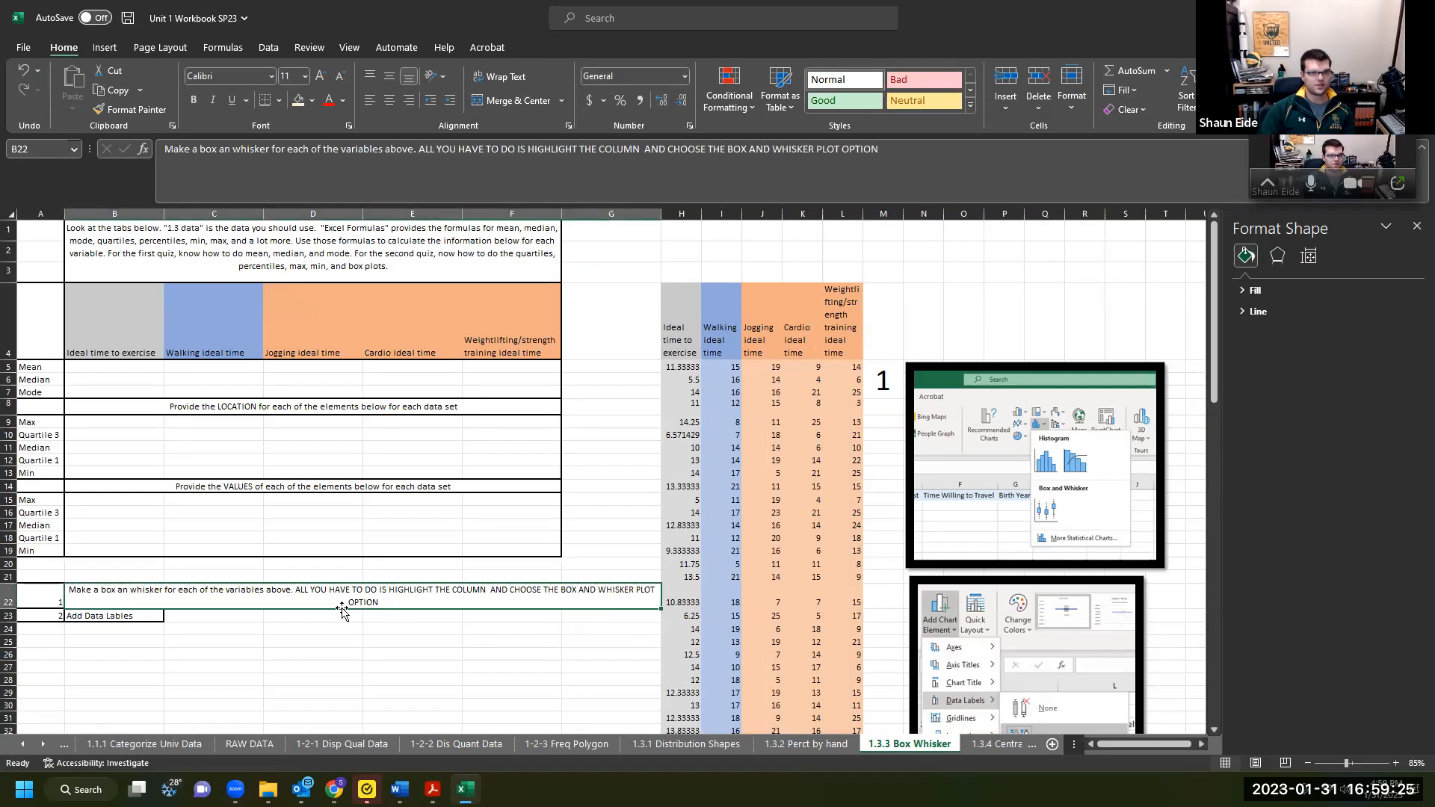
{"action": "left_click", "coordinate": [366, 639]}
{"action": "scroll", "coordinate": [363, 640], "scroll_direction": "down", "scroll_amount": 6}
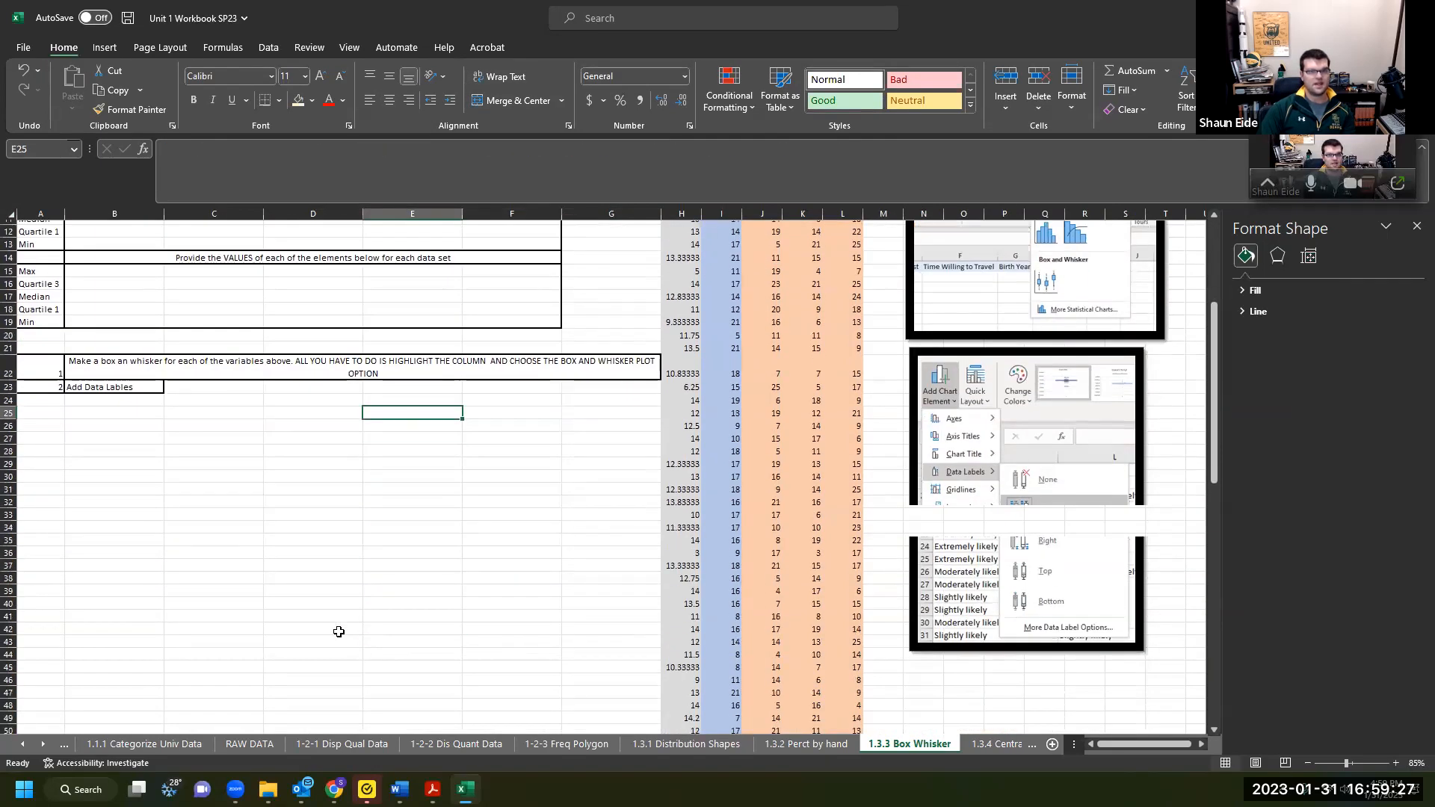
{"action": "scroll", "coordinate": [340, 627], "scroll_direction": "up", "scroll_amount": 6}
Review the Ideal time to exercise data and its empty position, label and value columns on the 1.3.2 Perct by hand sheet.
{"action": "left_click", "coordinate": [805, 744]}
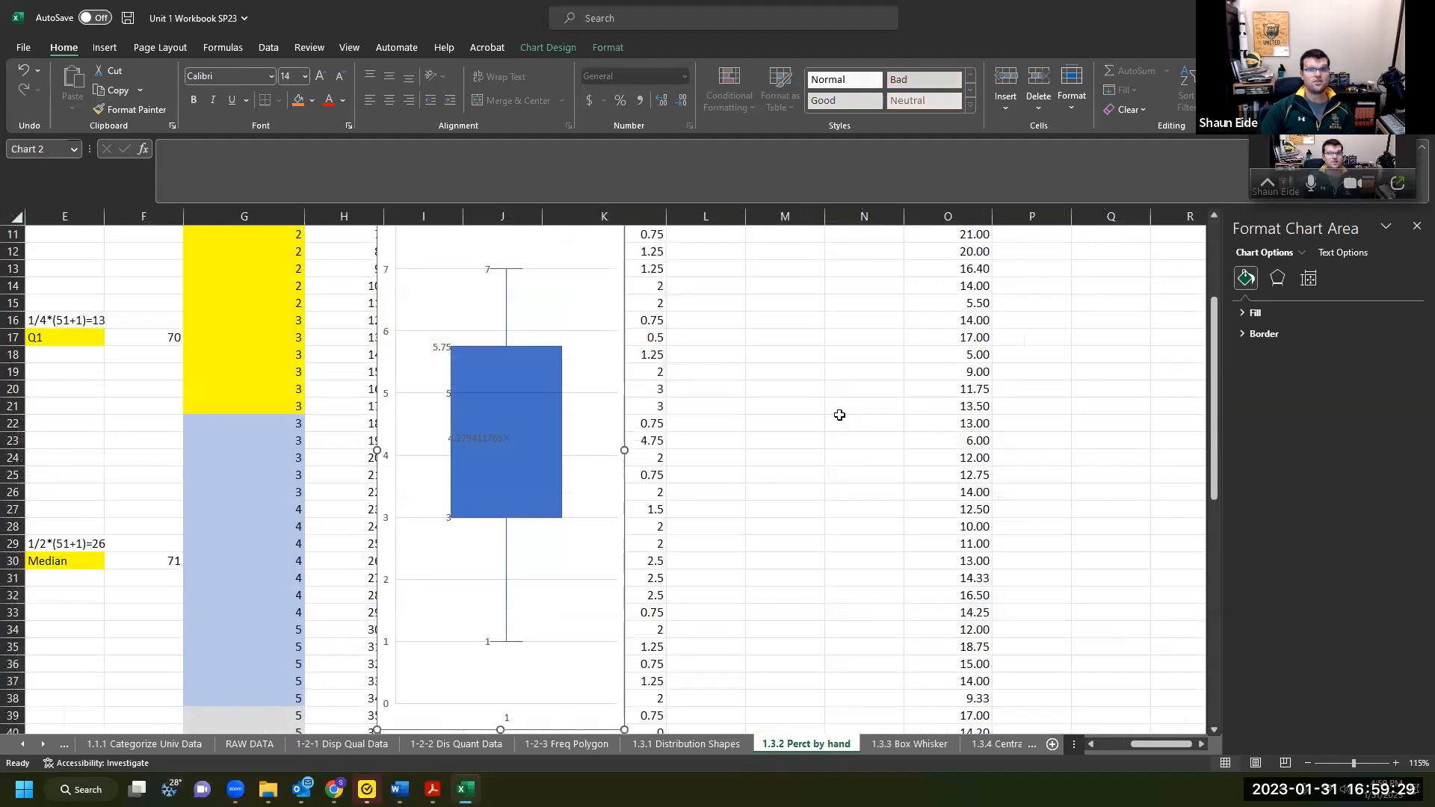
{"action": "left_click_drag", "start_coordinate": [961, 290], "coordinate": [960, 729]}
{"action": "scroll", "coordinate": [926, 535], "scroll_direction": "down", "scroll_amount": 1}
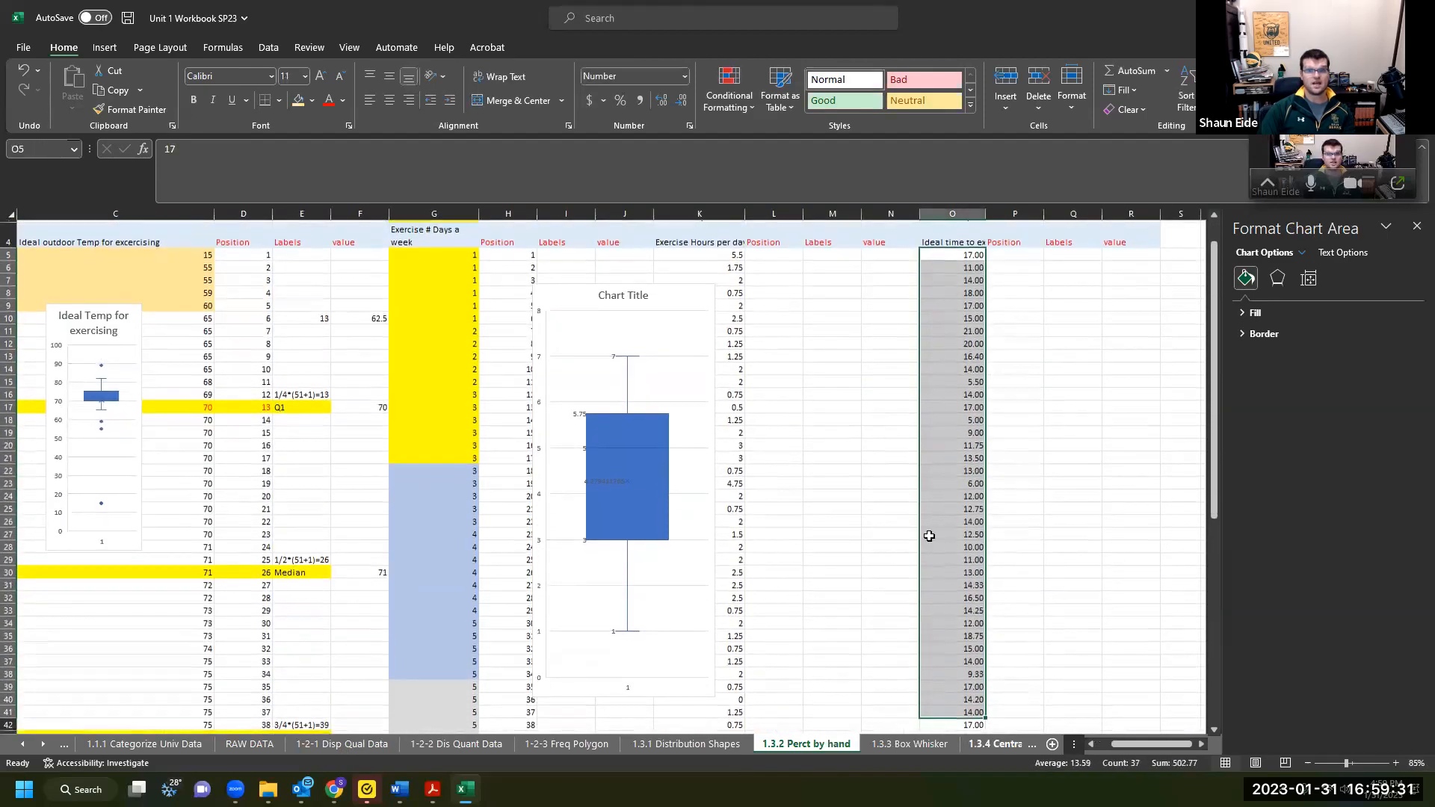
{"action": "left_click", "coordinate": [837, 495]}
{"action": "left_click", "coordinate": [1007, 366]}
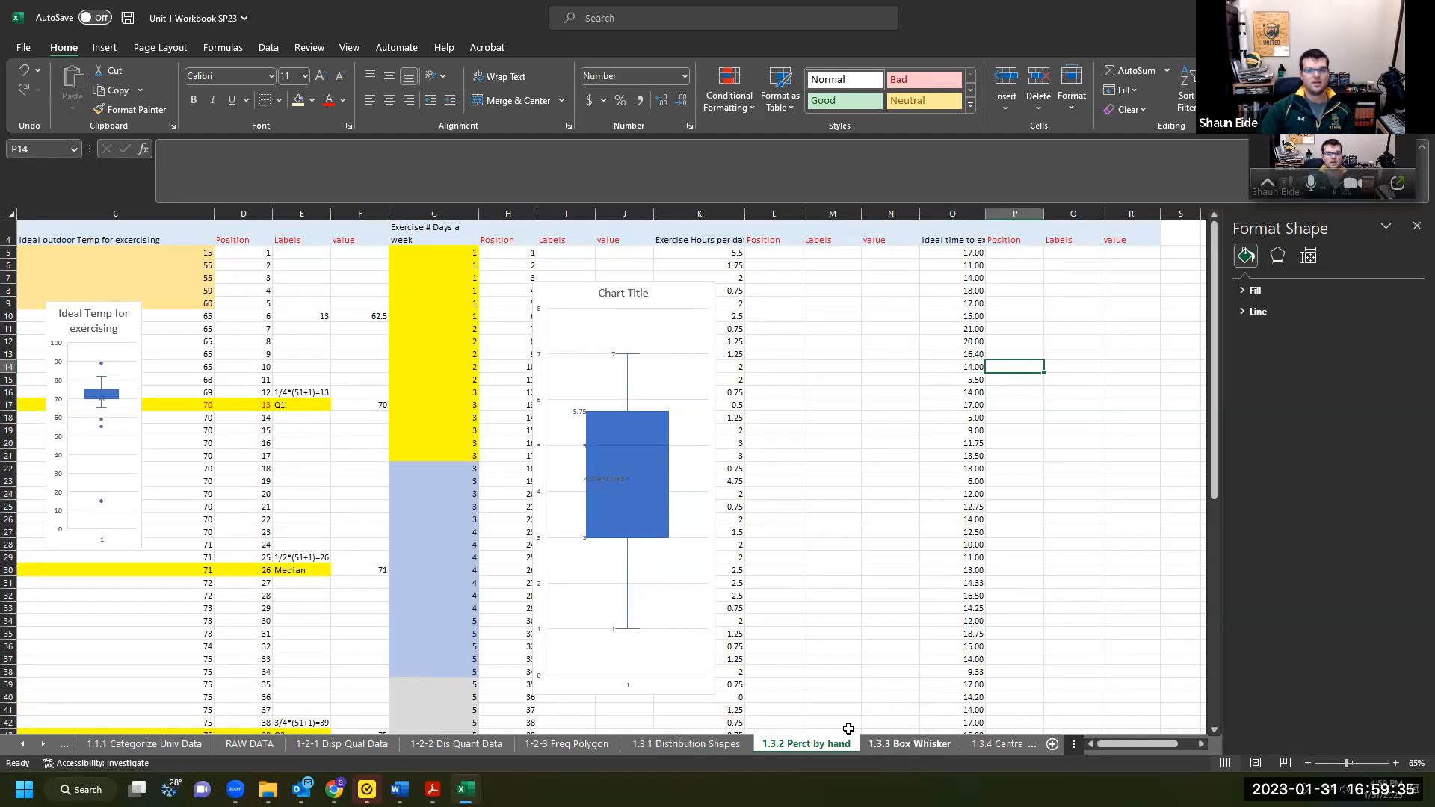
Insert one box and whisker chart on the 1.3.3 Box Whisker sheet from all five ideal-time columns in H to L, including headers.
{"action": "left_click", "coordinate": [908, 744]}
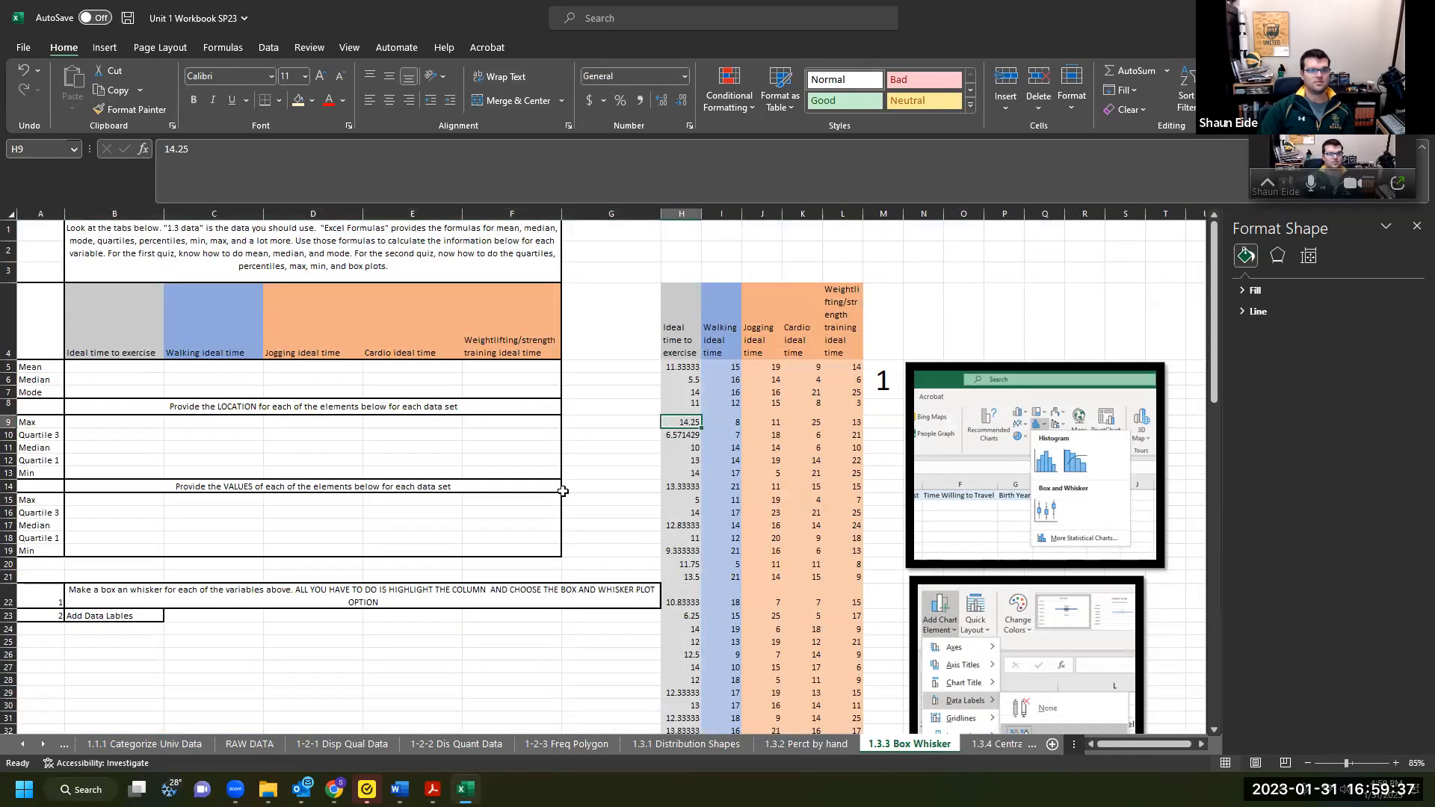
{"action": "key", "text": "Up"}
{"action": "key", "text": "Up"}
{"action": "key", "text": "Up"}
{"action": "key", "text": "Up"}
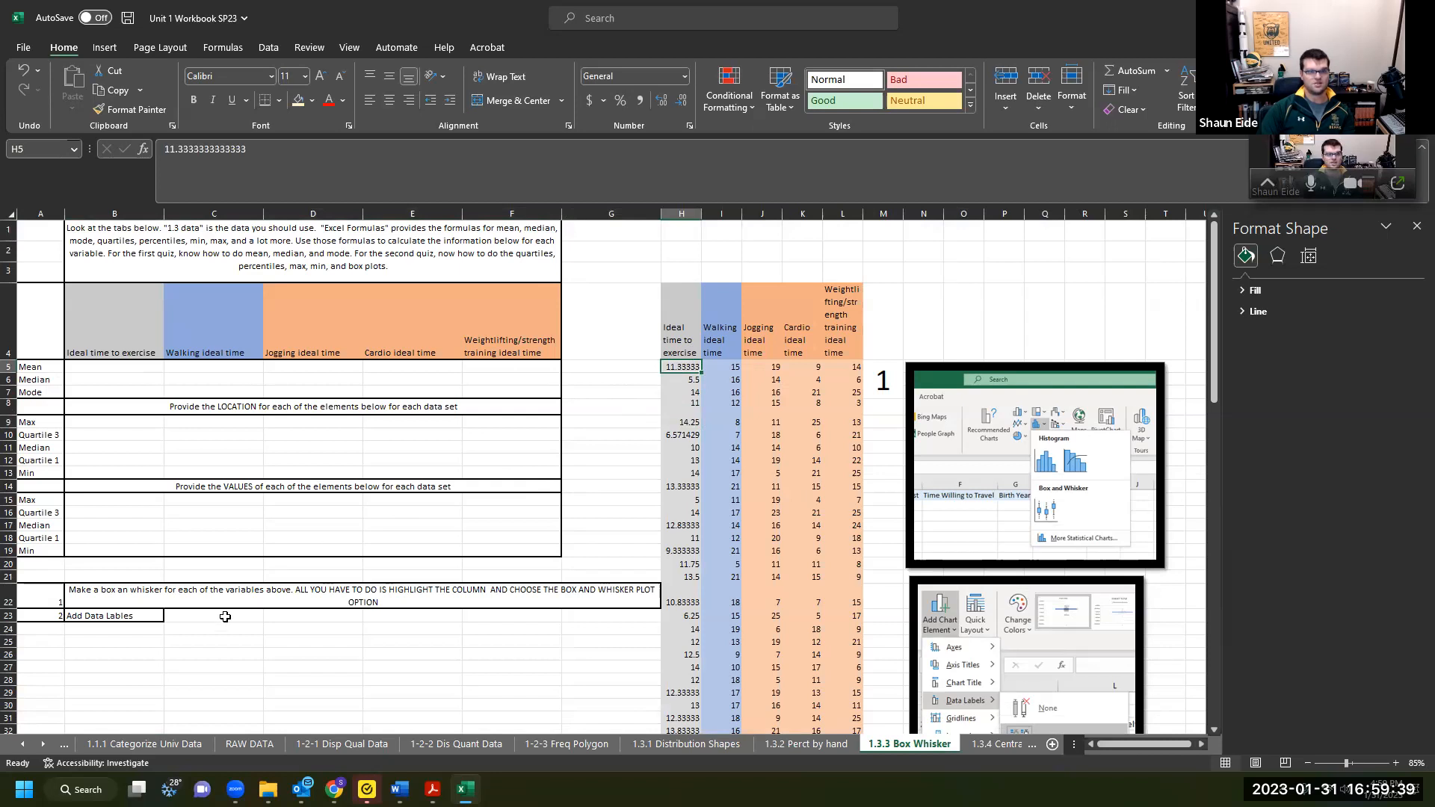
{"action": "left_click", "coordinate": [698, 323]}
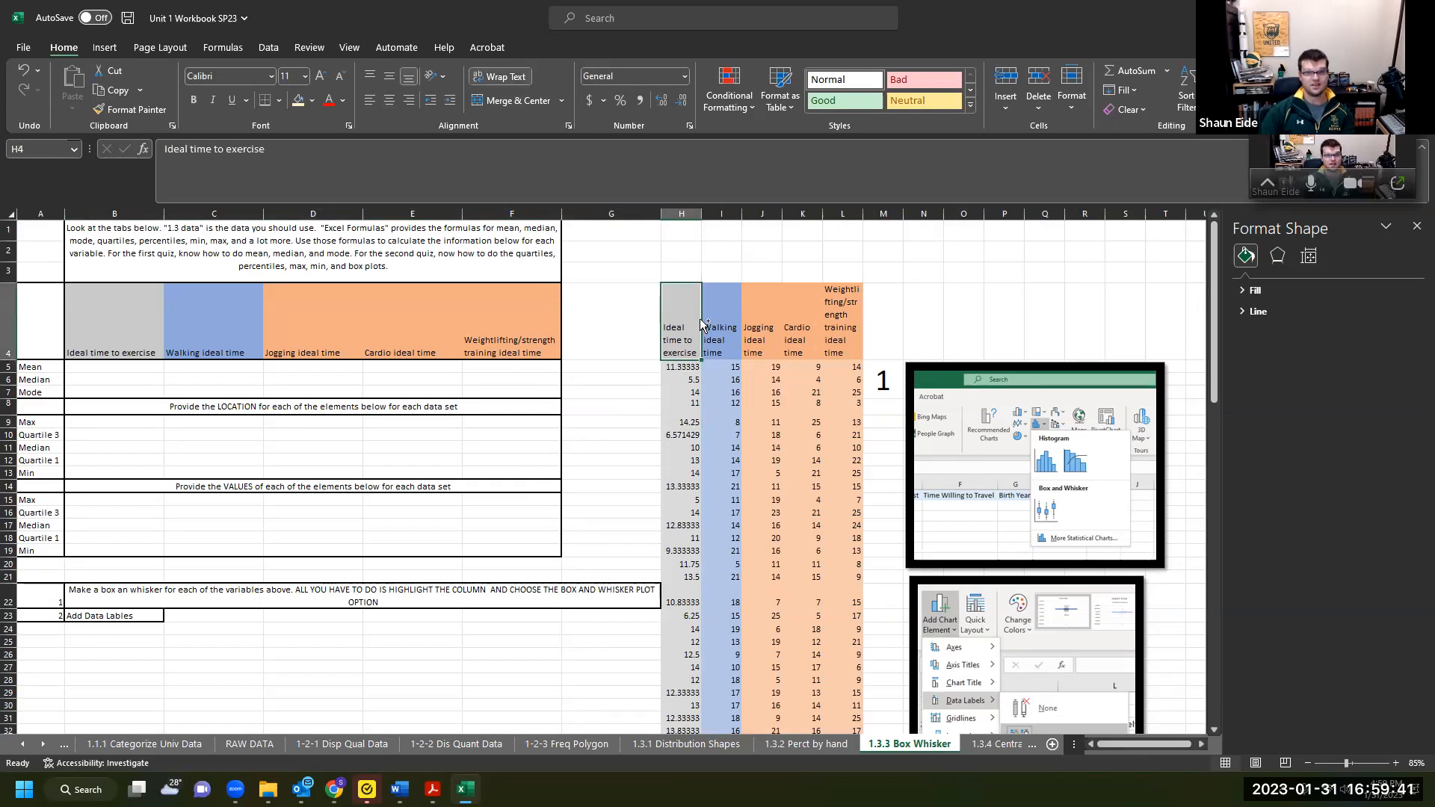
{"action": "key", "text": "ctrl+shift+Down"}
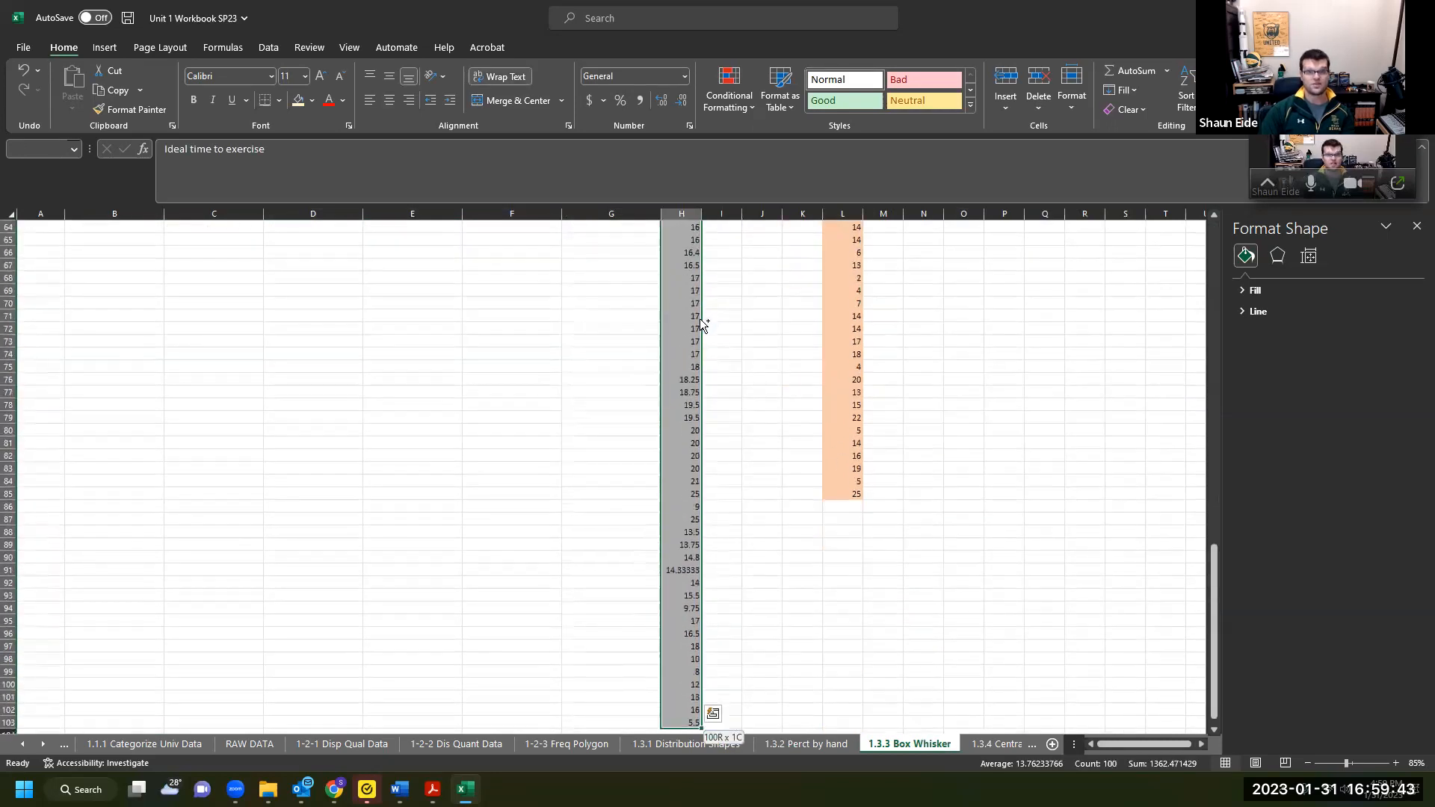
{"action": "key", "text": "shift+Right"}
{"action": "key", "text": "shift+Right"}
{"action": "key", "text": "shift+Right"}
{"action": "key", "text": "shift+Right"}
{"action": "scroll", "coordinate": [739, 372], "scroll_direction": "up", "scroll_amount": 20}
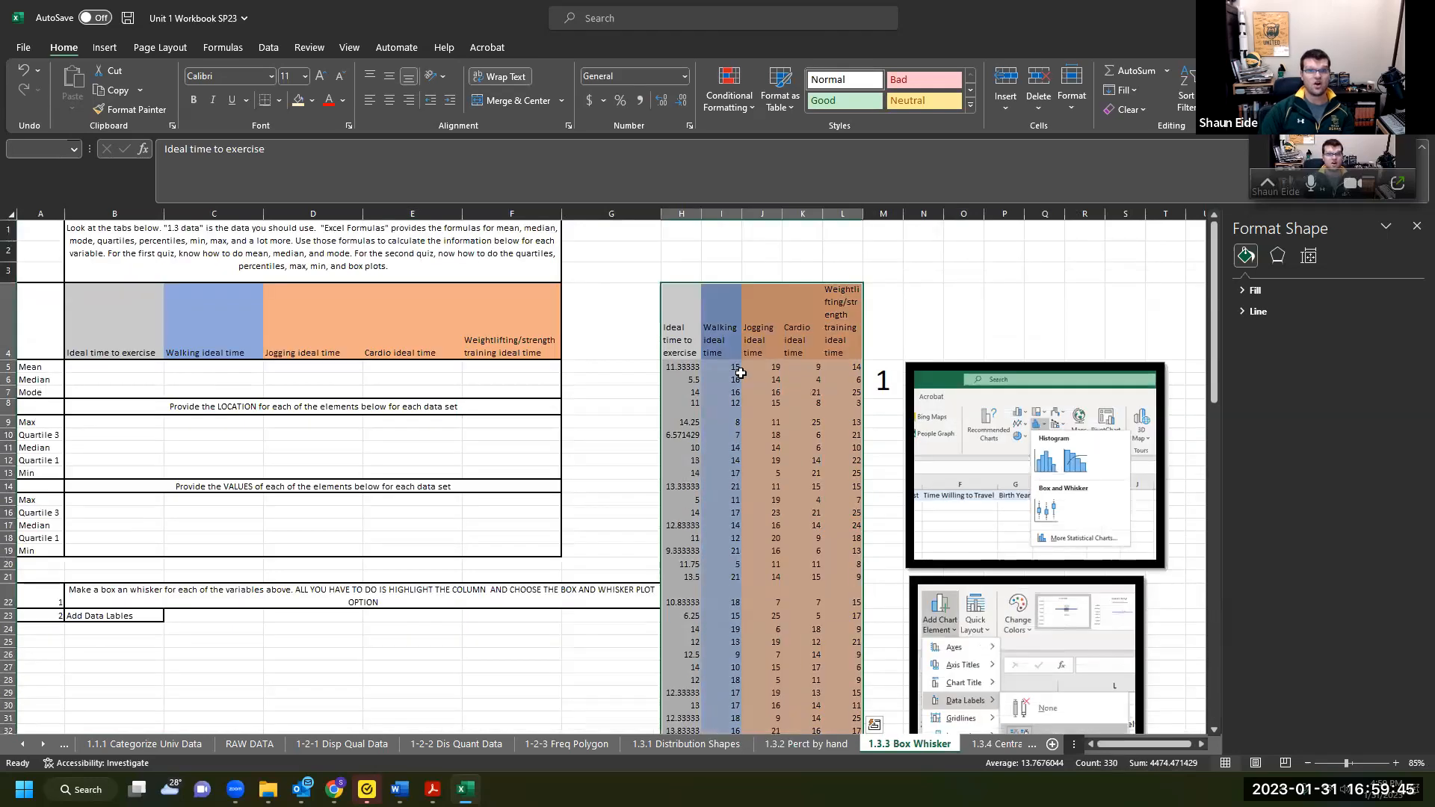
{"action": "left_click", "coordinate": [102, 51]}
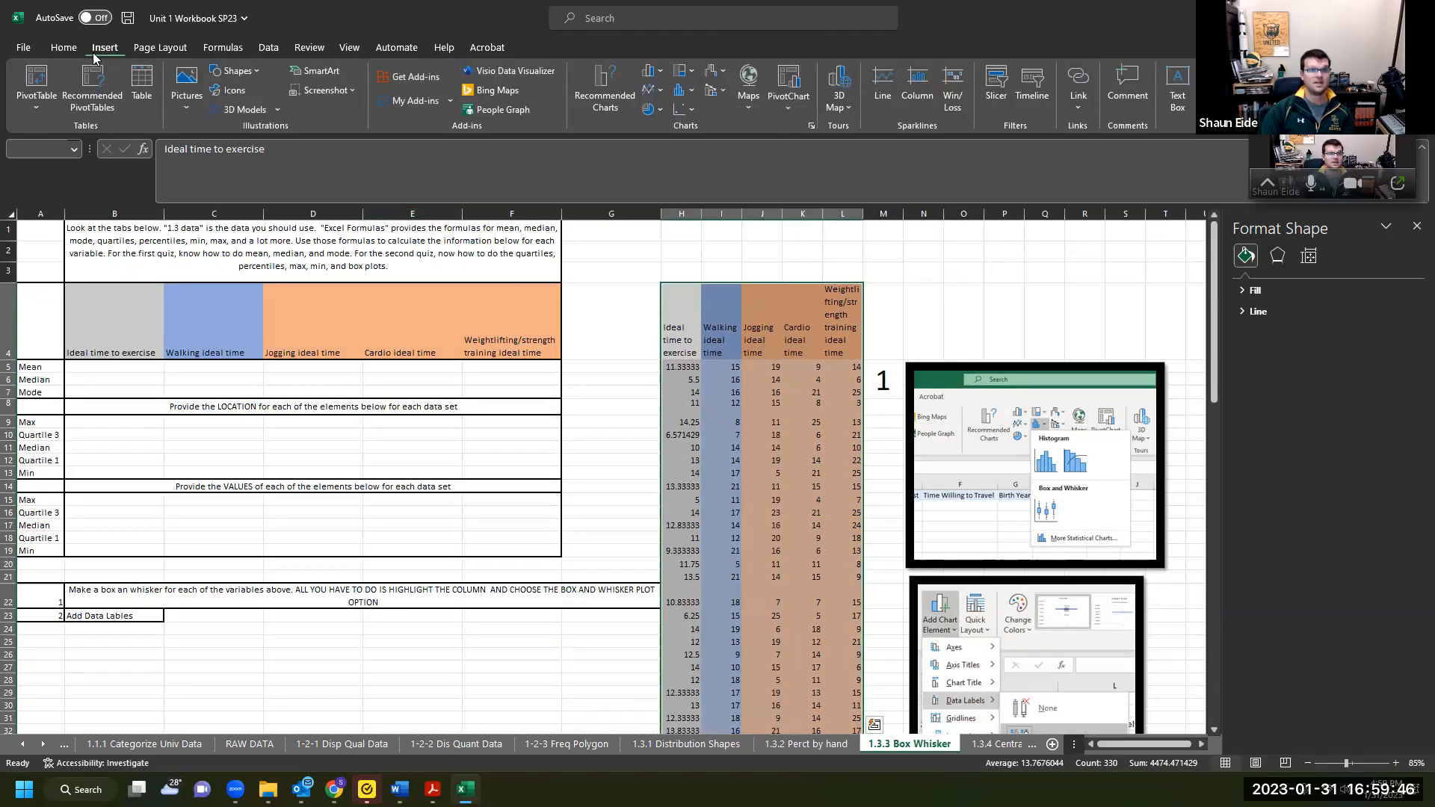
{"action": "left_click", "coordinate": [672, 89]}
{"action": "left_click", "coordinate": [686, 212]}
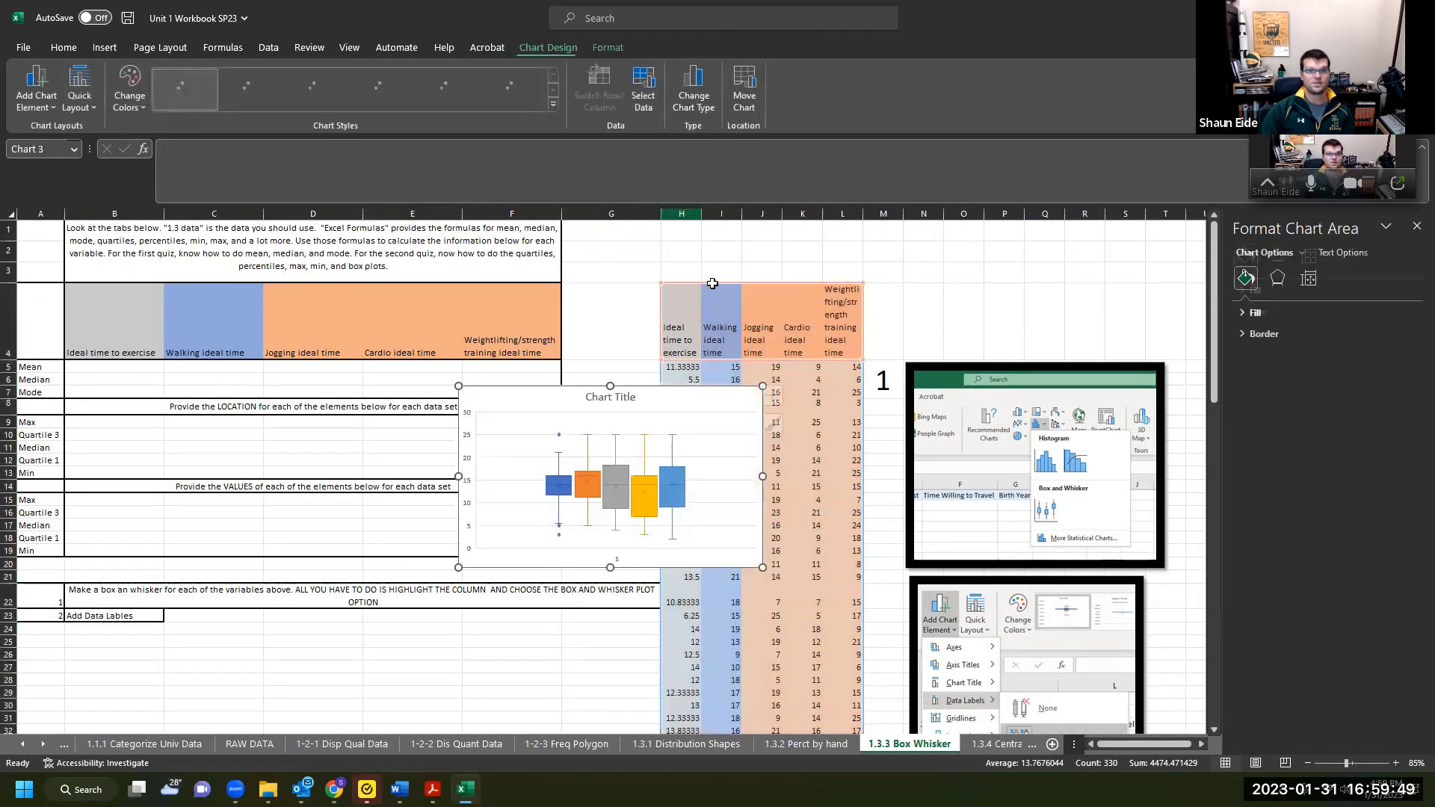
Move the five-variable chart below the Add Data Lables instruction and enlarge it to about rows 24 to 46 across columns A to G.
{"action": "left_click_drag", "start_coordinate": [537, 410], "coordinate": [137, 635]}
{"action": "scroll", "coordinate": [312, 709], "scroll_direction": "down", "scroll_amount": 3}
{"action": "scroll", "coordinate": [311, 709], "scroll_direction": "down", "scroll_amount": 4}
{"action": "left_click_drag", "start_coordinate": [322, 546], "coordinate": [633, 645]}
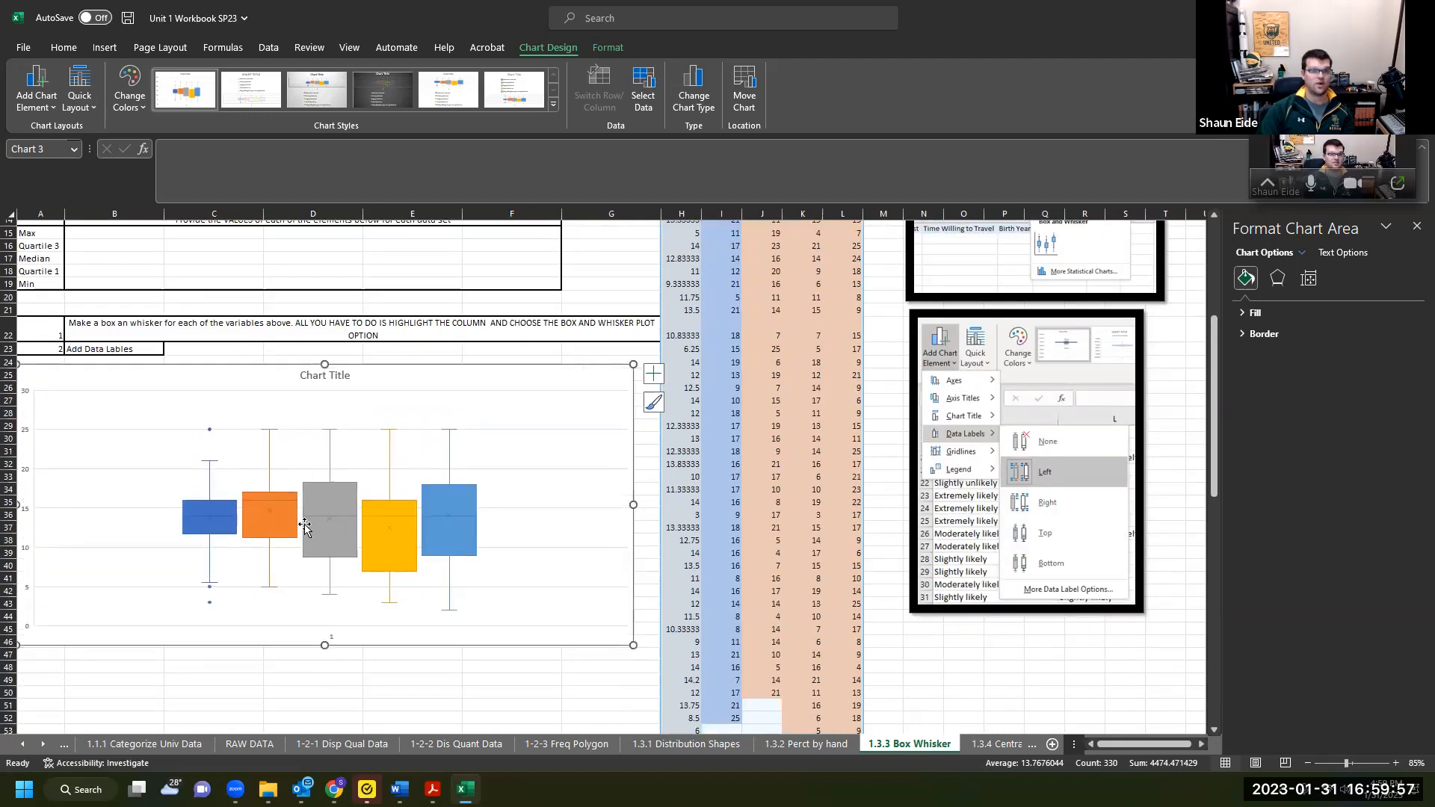
Add data labels to the right of the boxes and whiskers in the five-variable chart.
{"action": "left_click", "coordinate": [42, 103]}
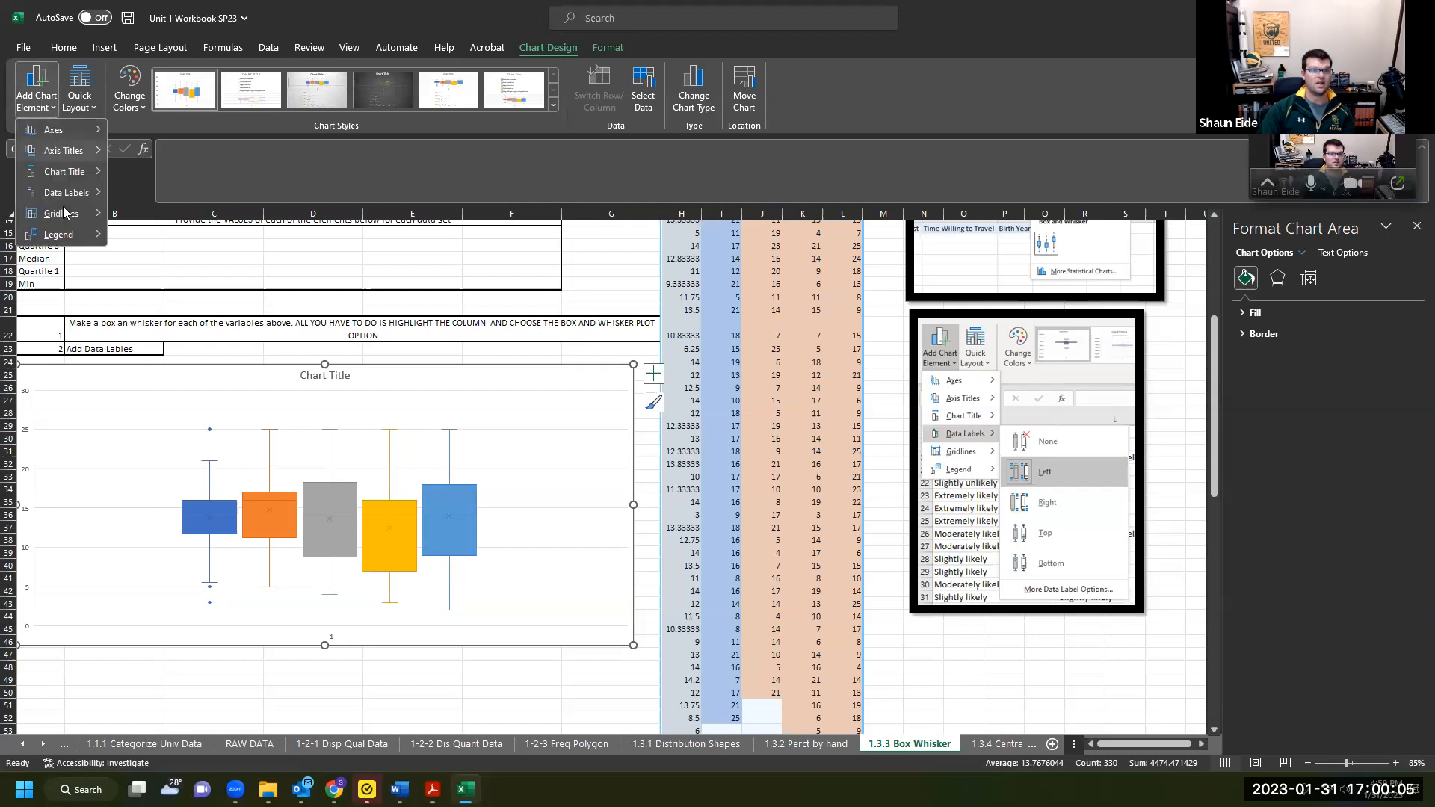
{"action": "mouse_move", "coordinate": [52, 191]}
{"action": "left_click", "coordinate": [142, 224]}
{"action": "scroll", "coordinate": [298, 634], "scroll_direction": "up", "scroll_amount": 4}
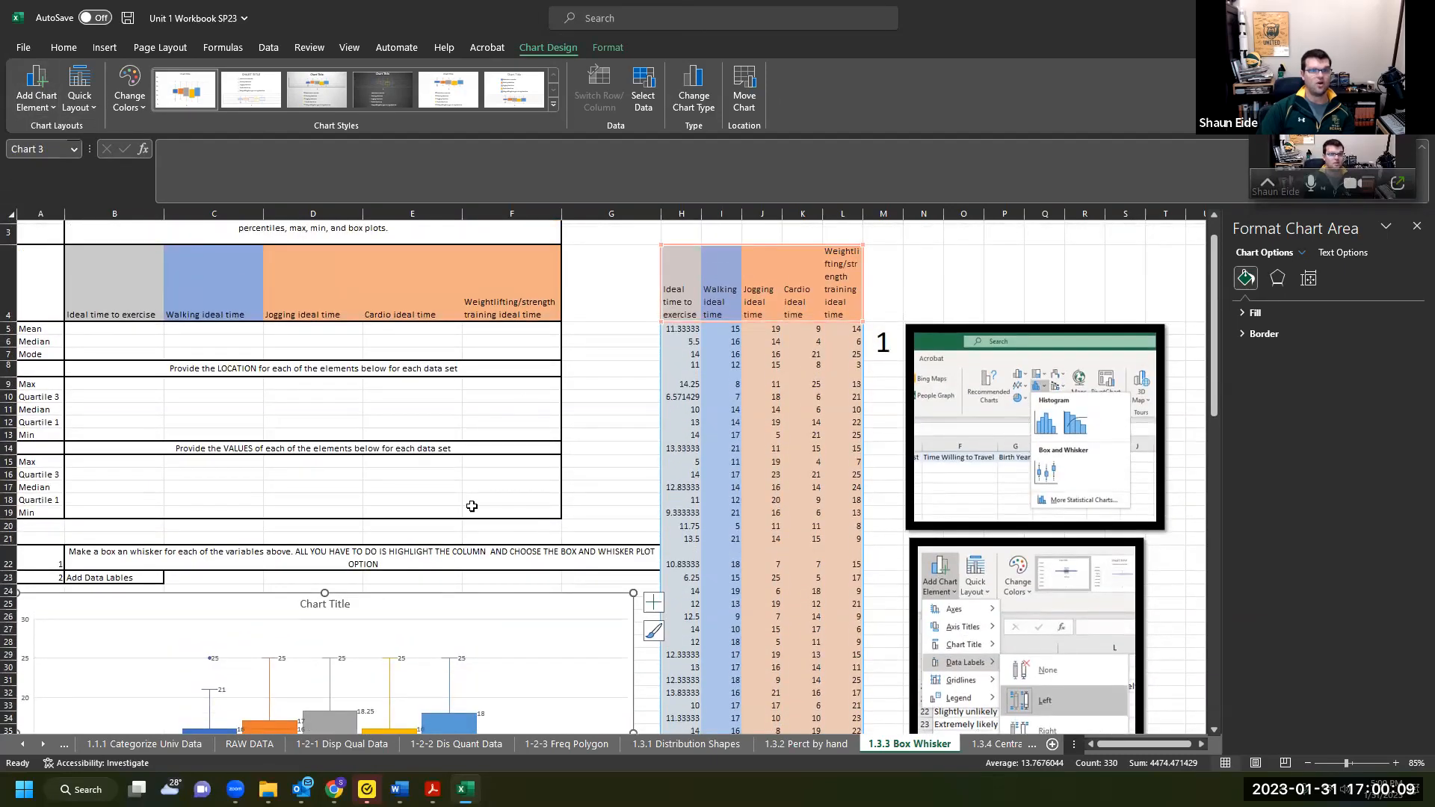
{"action": "scroll", "coordinate": [472, 505], "scroll_direction": "down", "scroll_amount": 2}
{"action": "scroll", "coordinate": [467, 497], "scroll_direction": "up", "scroll_amount": 3}
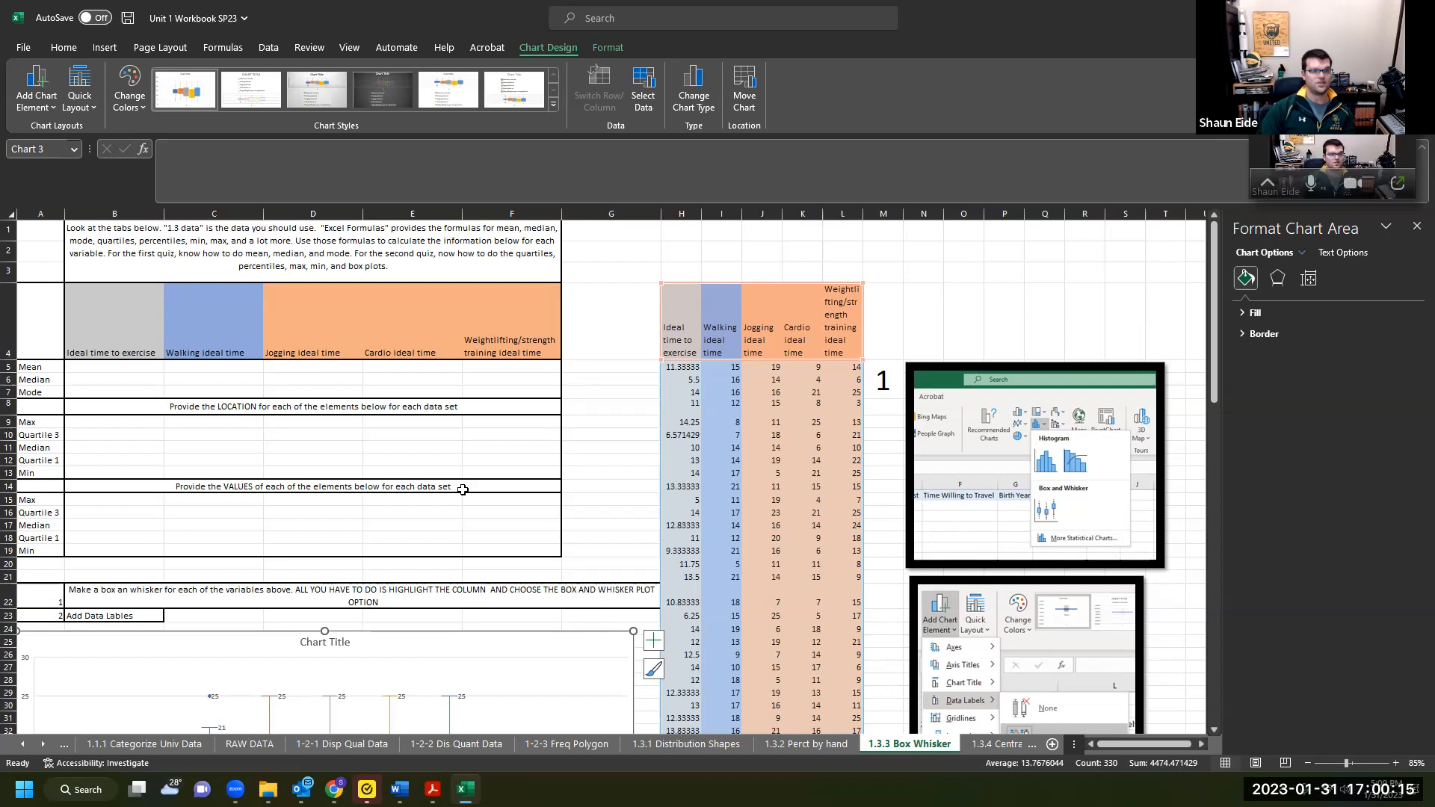
Compare the summary table's LOCATION section with the Q1, median and Q3 position formulas on the 1.3.2 Perct by hand sheet.
{"action": "left_click", "coordinate": [237, 407]}
{"action": "scroll", "coordinate": [237, 413], "scroll_direction": "down", "scroll_amount": 2}
{"action": "scroll", "coordinate": [236, 413], "scroll_direction": "up", "scroll_amount": 2}
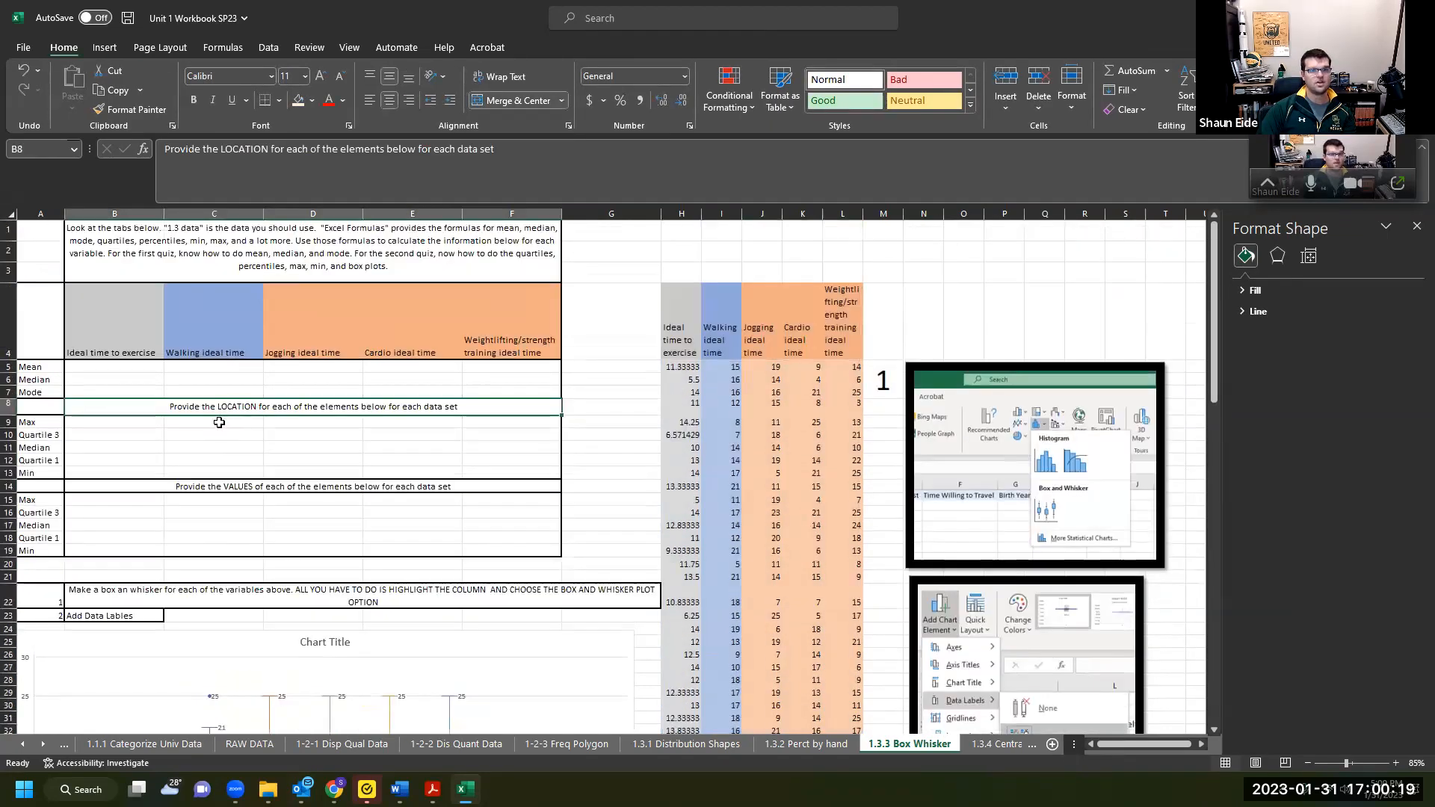
{"action": "left_click", "coordinate": [142, 421]}
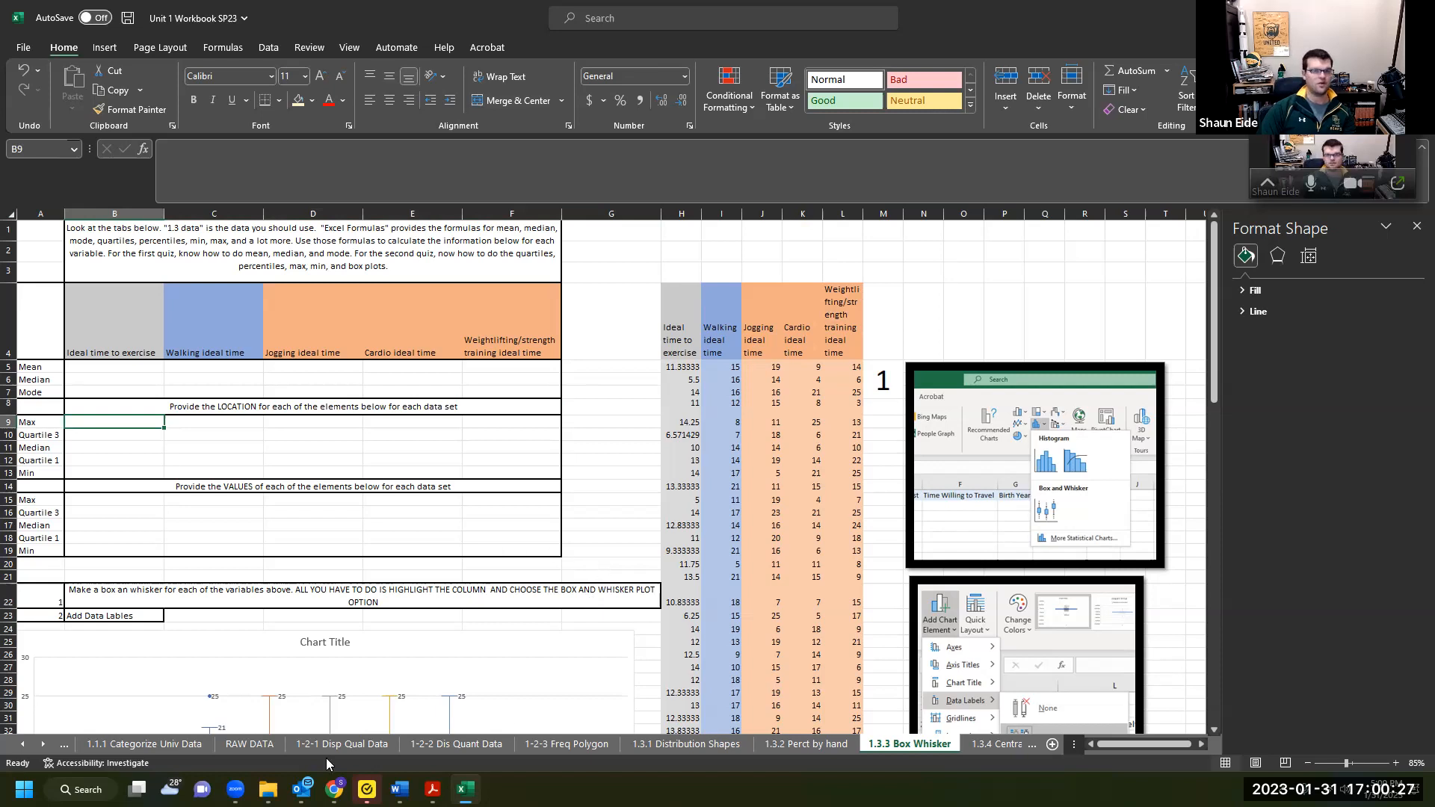
{"action": "key", "text": "ctrl+Page_Up"}
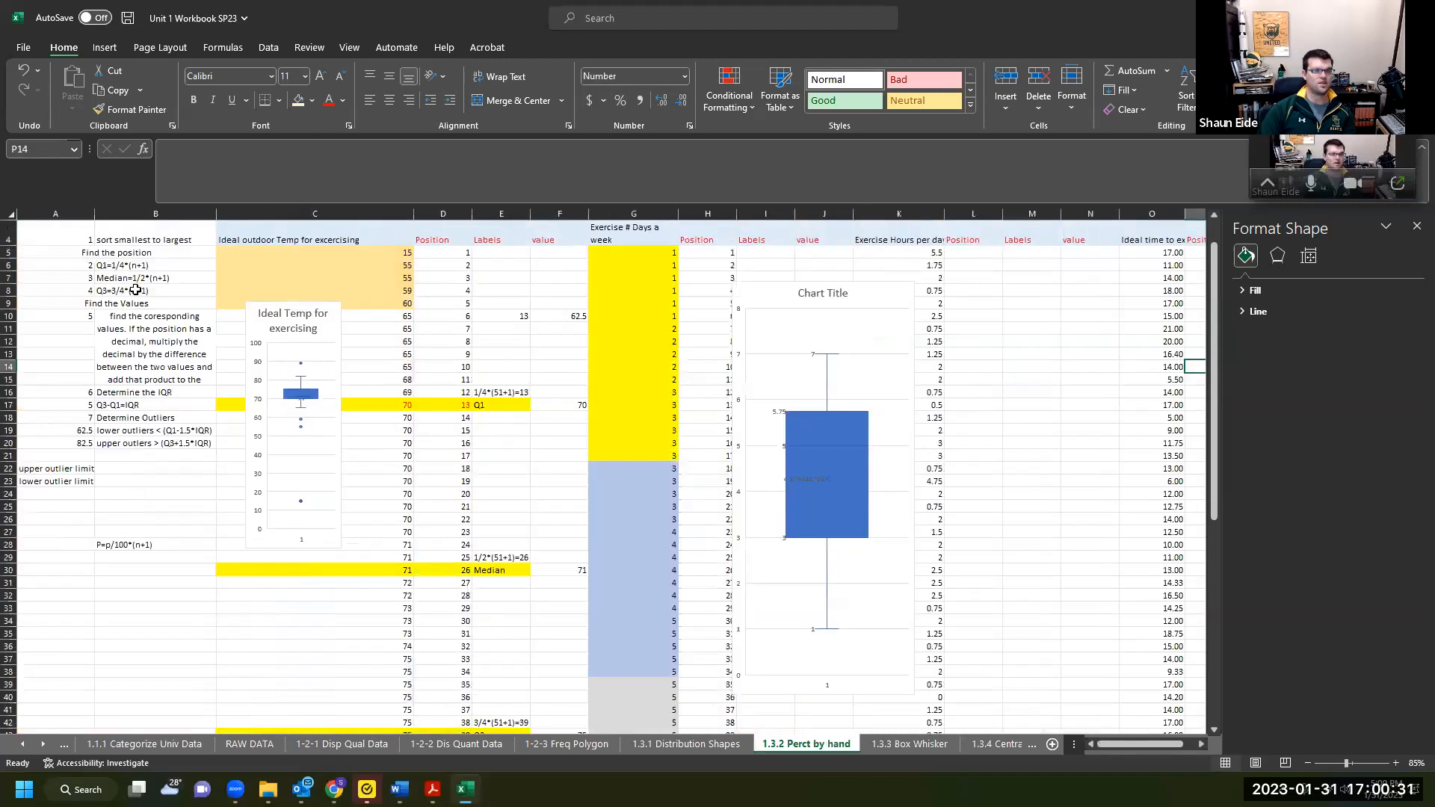
{"action": "left_click_drag", "start_coordinate": [135, 292], "coordinate": [135, 294]}
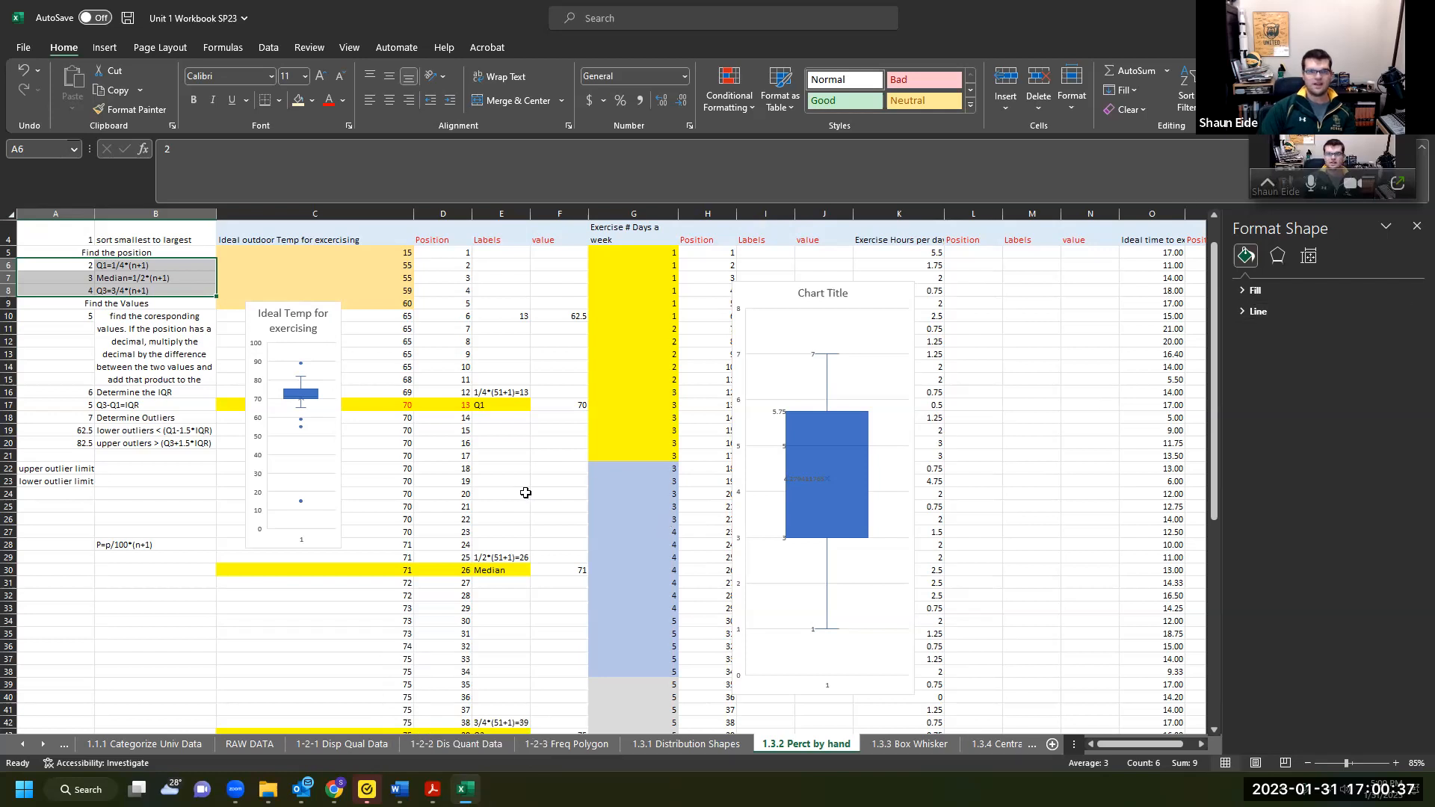
Look over the 1.3.4 Central Location, 1.3.4 Use Excel Formulas and 1.4.1 Standard Deviation sheets and their required calculations.
{"action": "left_click", "coordinate": [998, 745]}
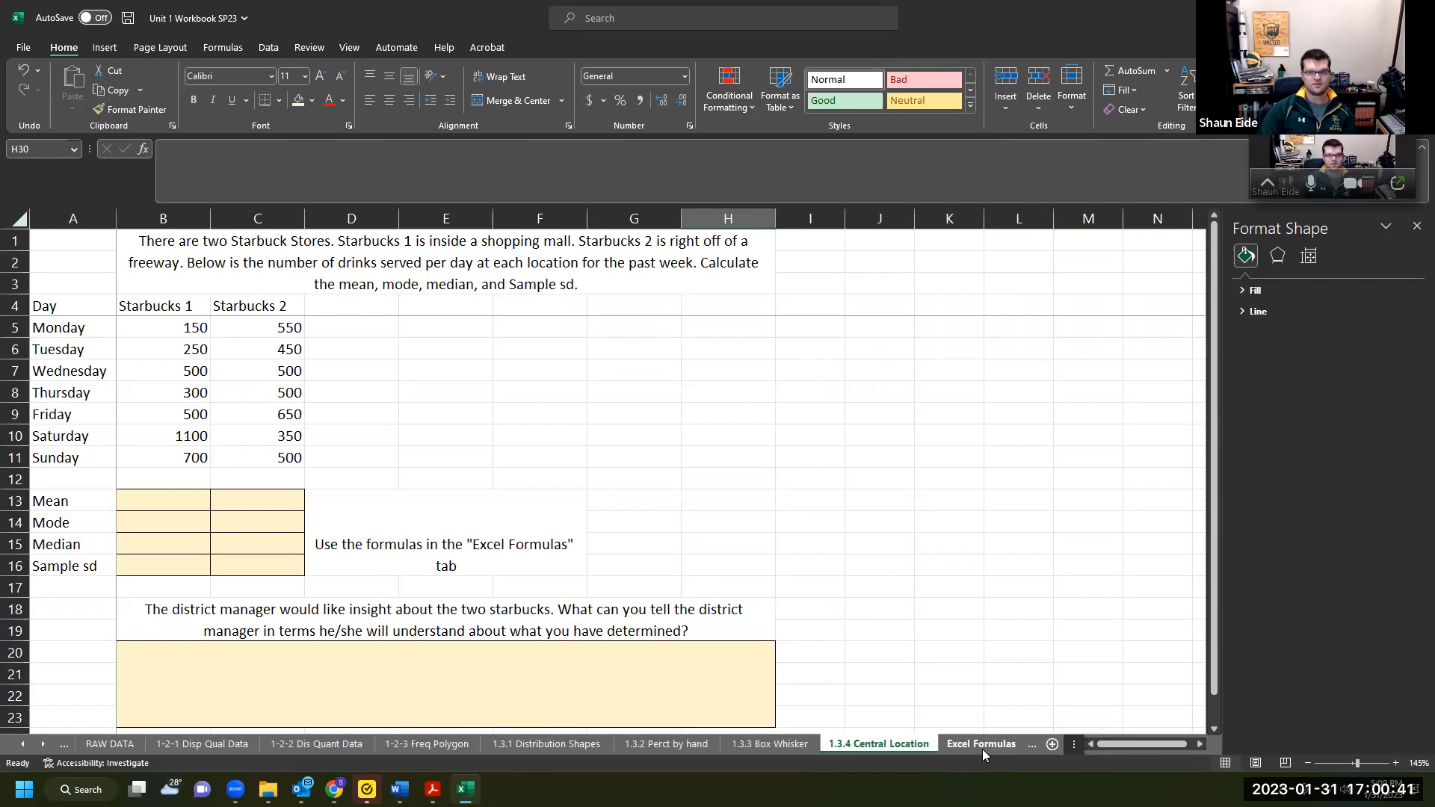
{"action": "left_click", "coordinate": [984, 745]}
{"action": "key", "text": "ctrl+Page_Down"}
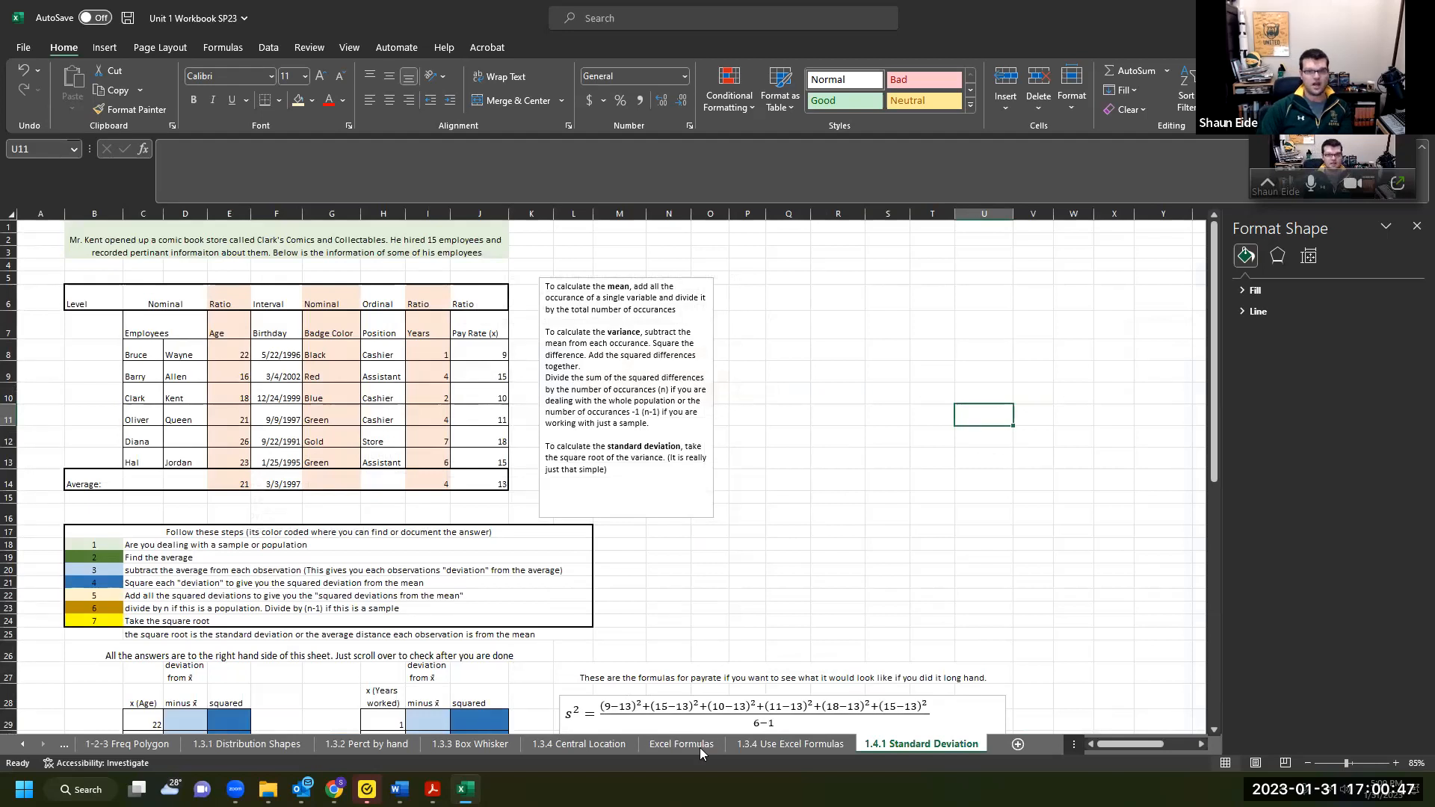
{"action": "key", "text": "ctrl+Page_Up"}
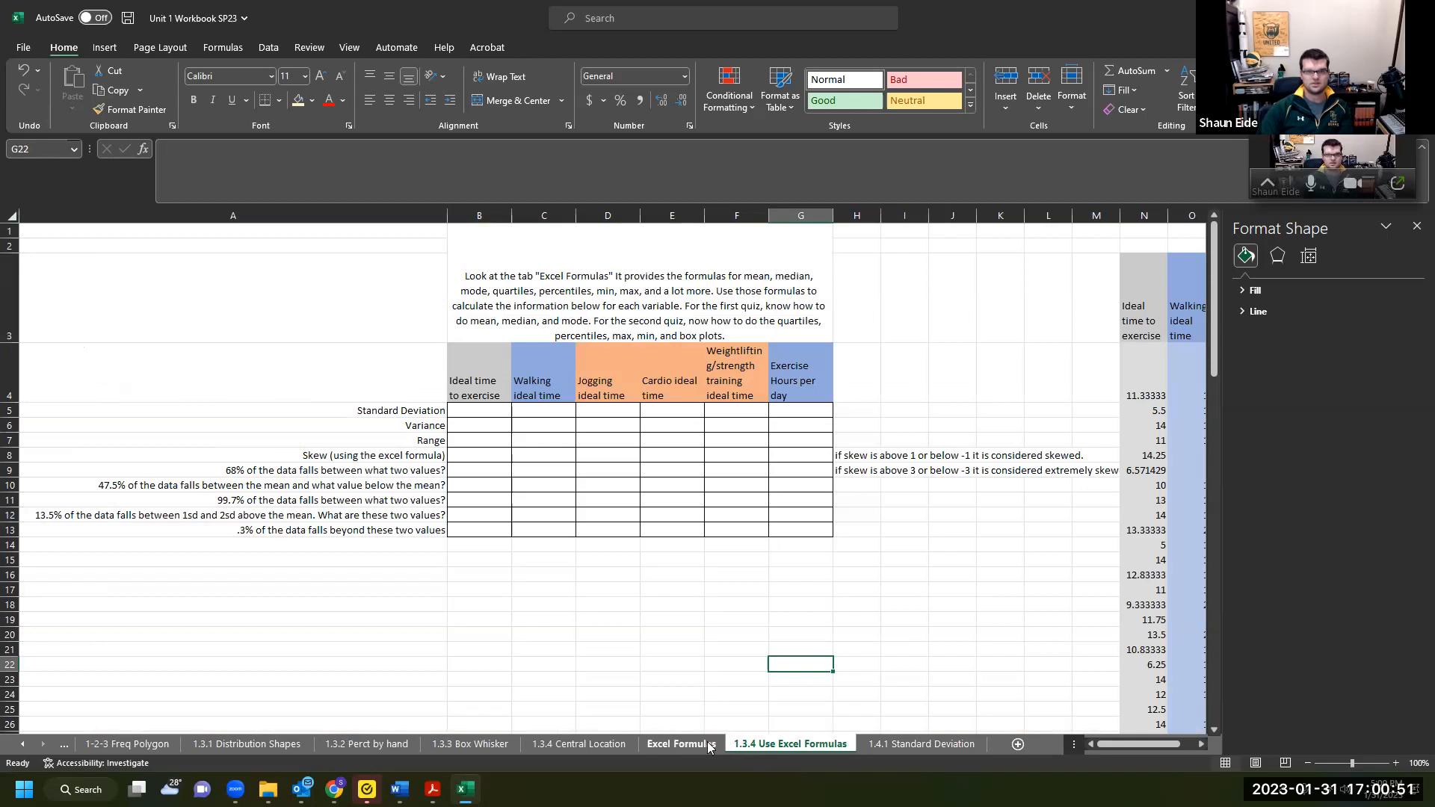
{"action": "scroll", "coordinate": [851, 673], "scroll_direction": "right", "scroll_amount": 4}
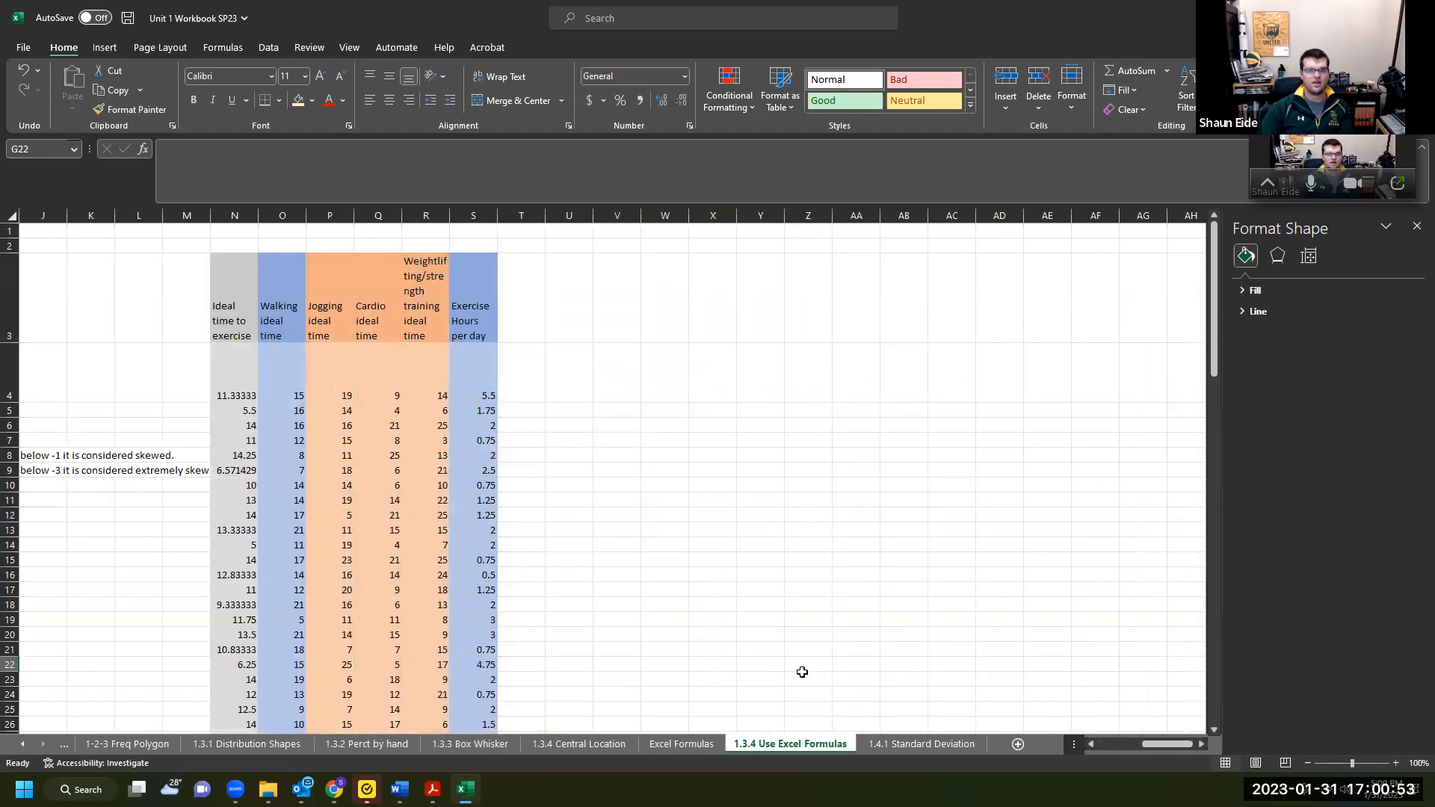
{"action": "scroll", "coordinate": [801, 673], "scroll_direction": "left", "scroll_amount": 3}
{"action": "left_click", "coordinate": [937, 750]}
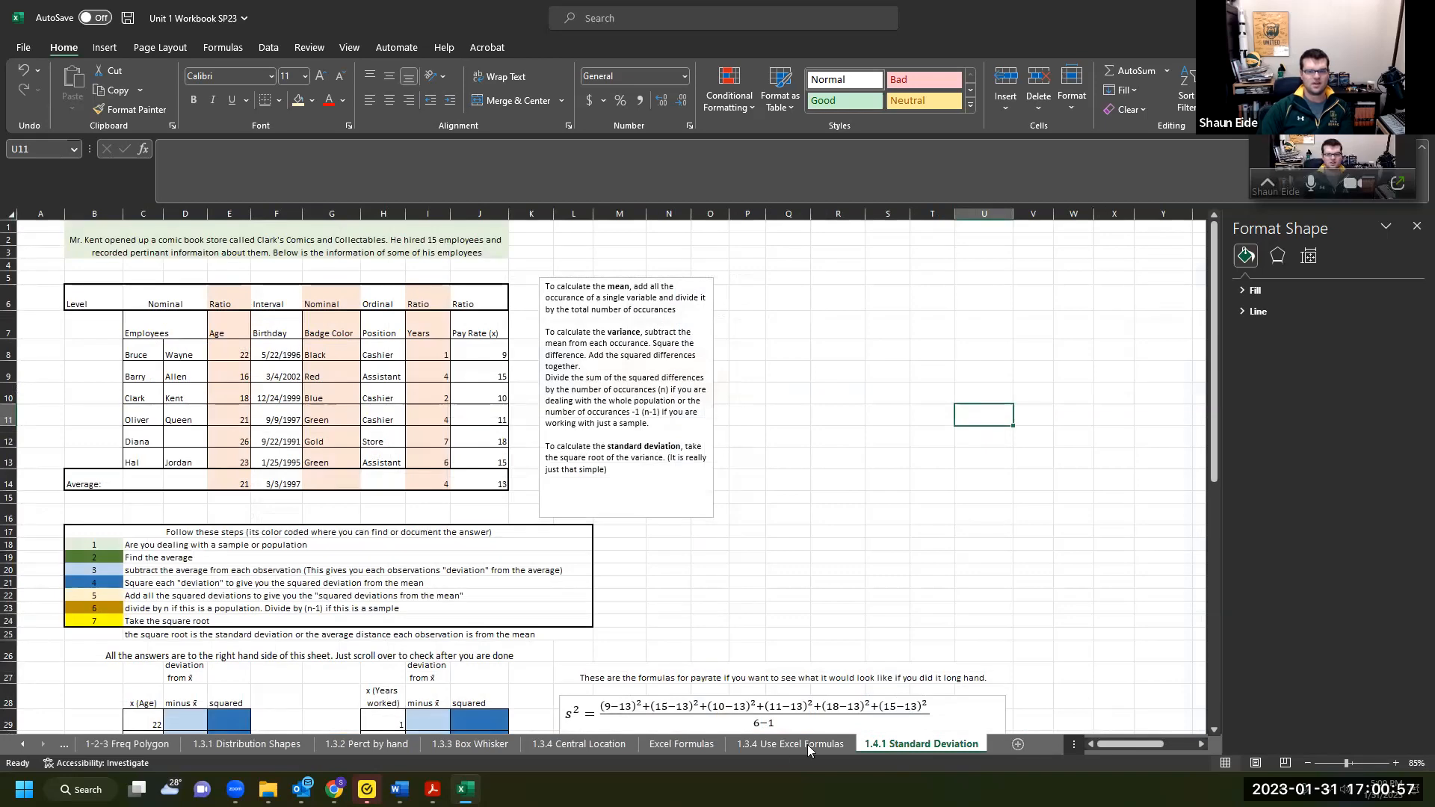
{"action": "key", "text": "ctrl+Page_Up"}
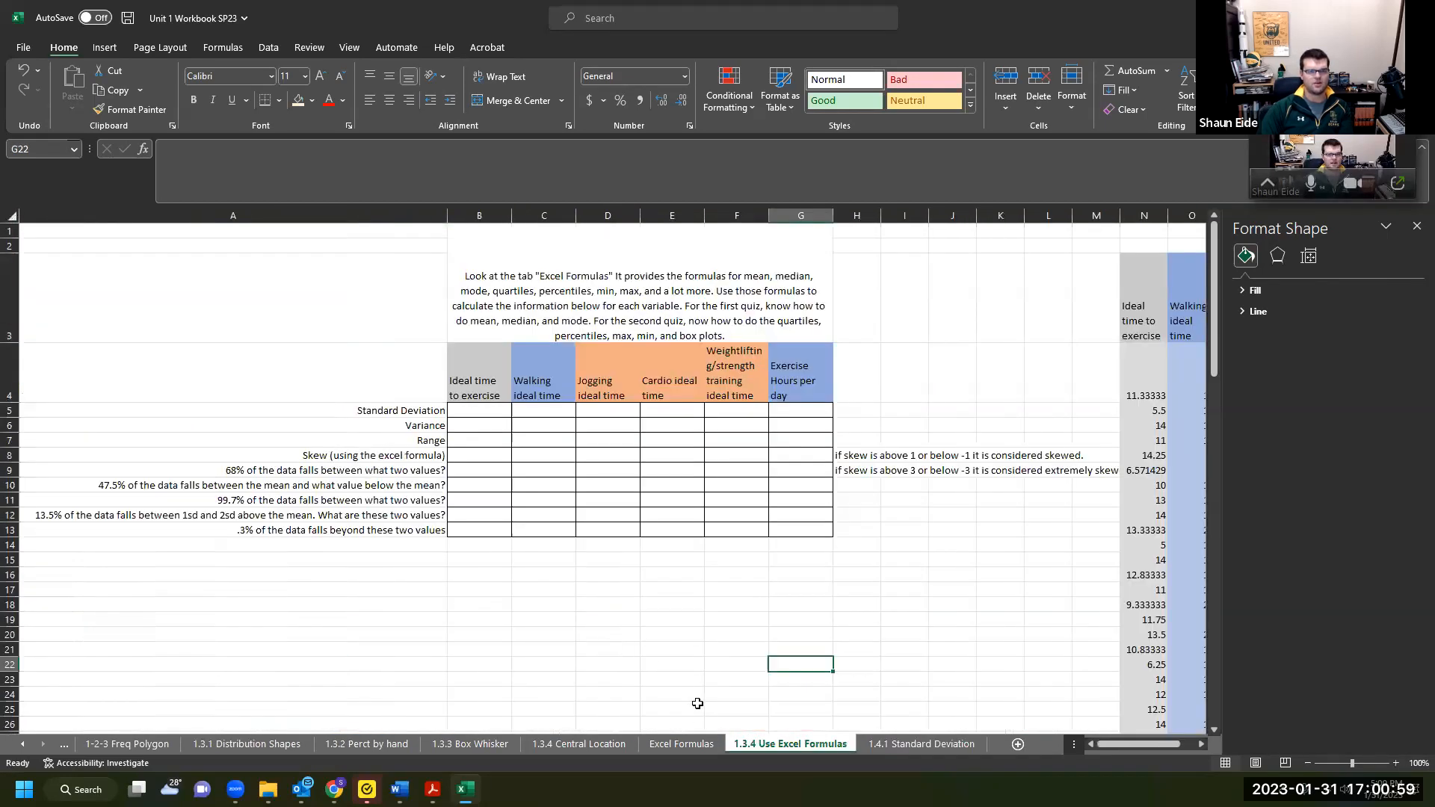
Revisit the 1.4.1 Standard Deviation and Excel Formulas sheets, then return to the 1.3.3 Box Whisker sheet.
{"action": "left_click", "coordinate": [956, 744]}
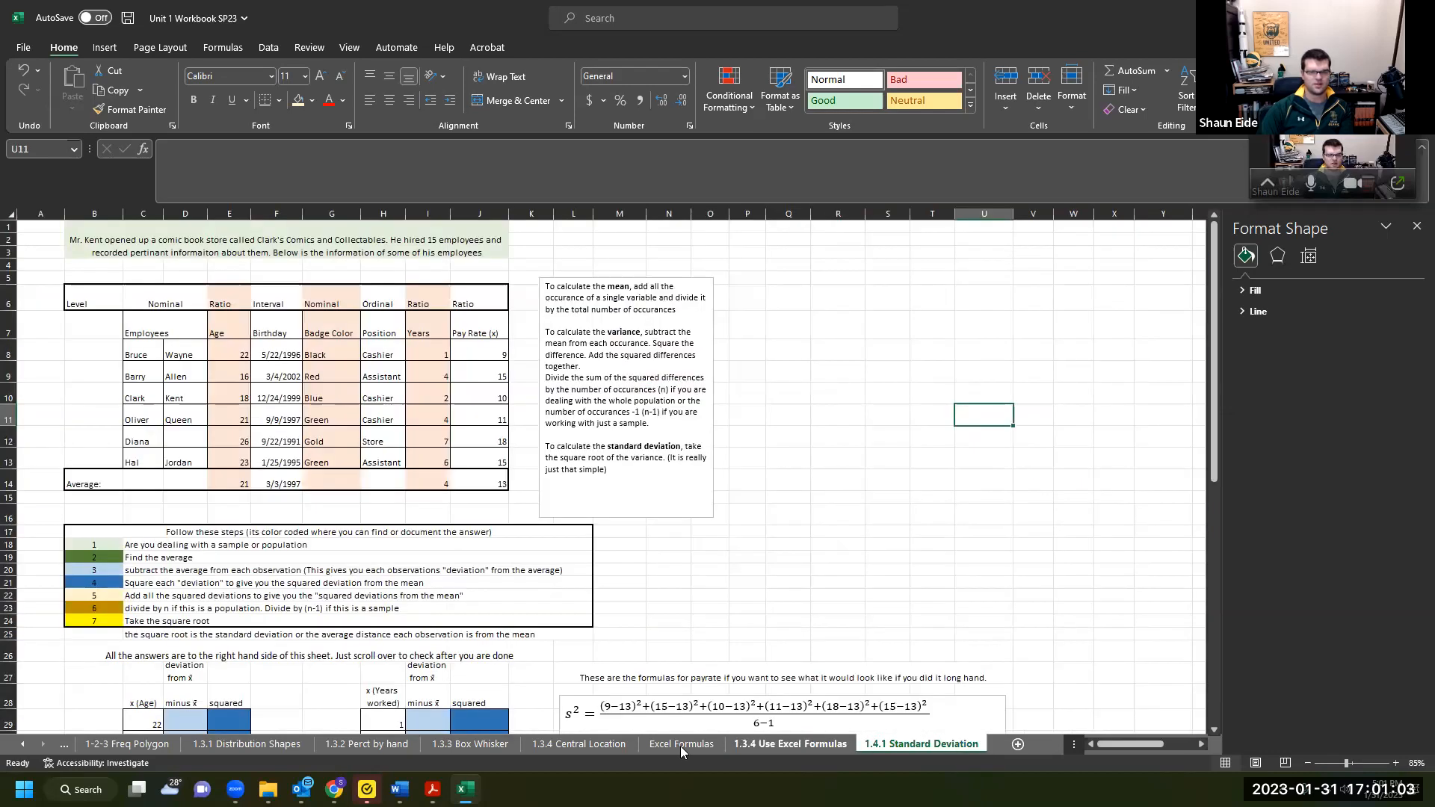
{"action": "key", "text": "ctrl+Page_Up"}
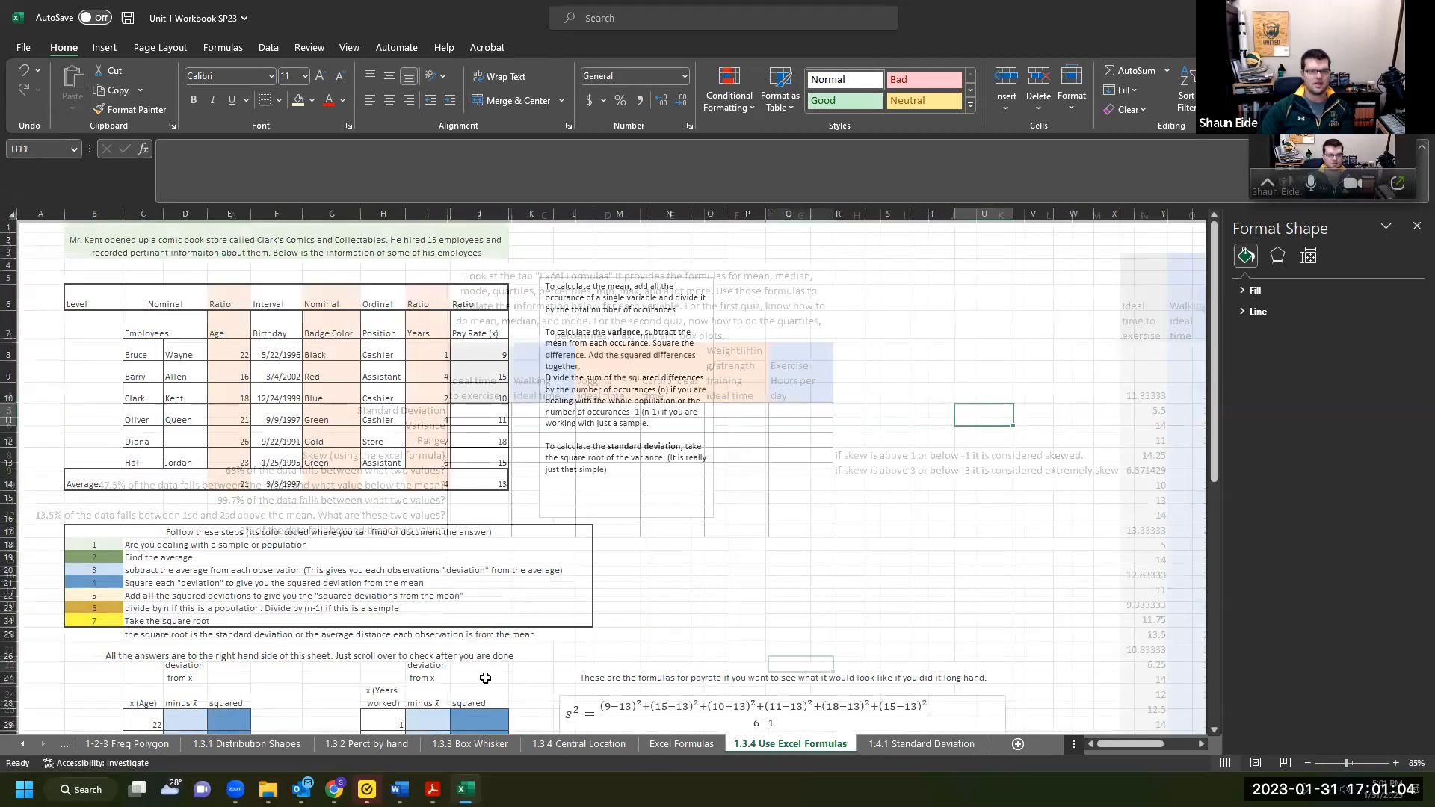
{"action": "key", "text": "ctrl+Page_Up"}
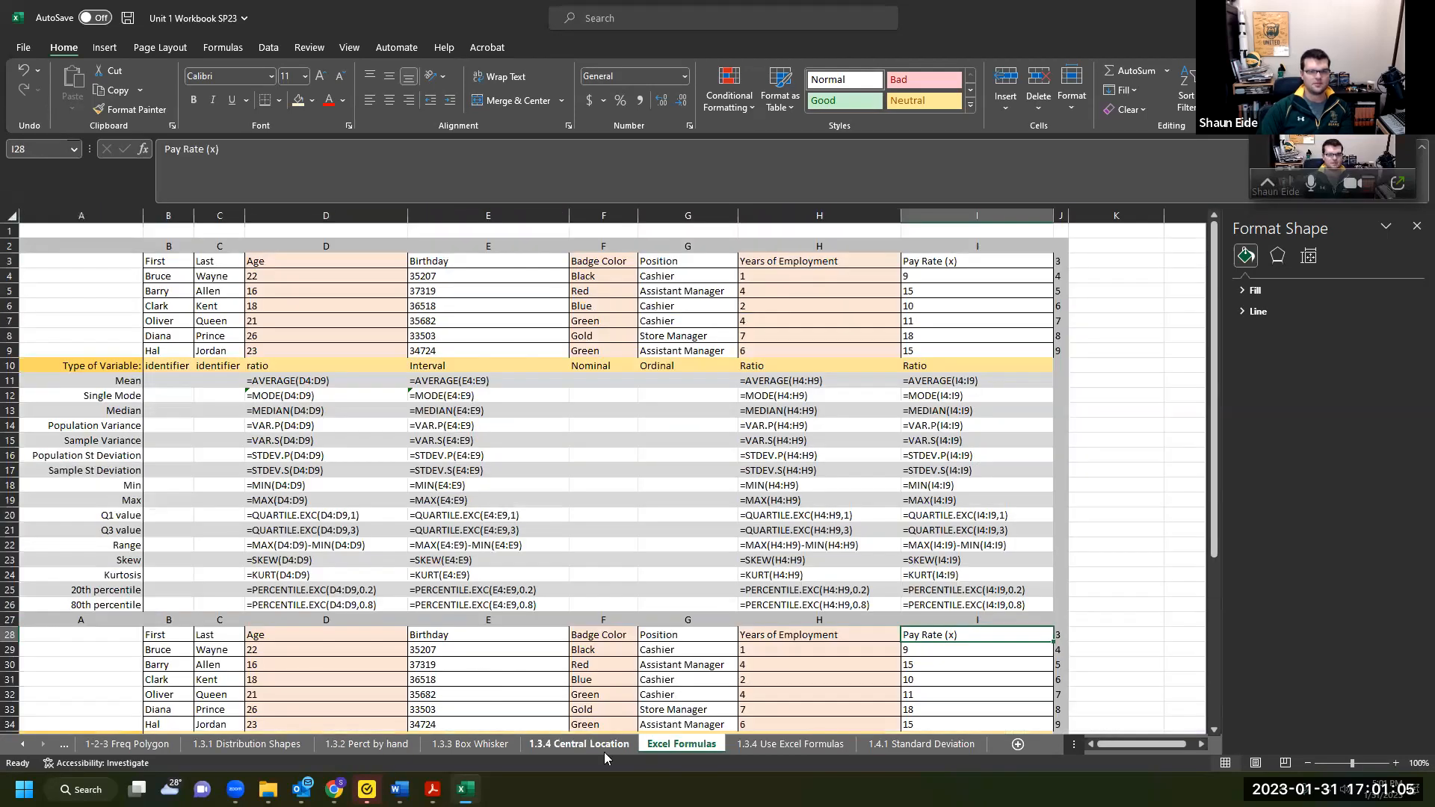
{"action": "left_click", "coordinate": [582, 740]}
{"action": "key", "text": "ctrl+Page_Up"}
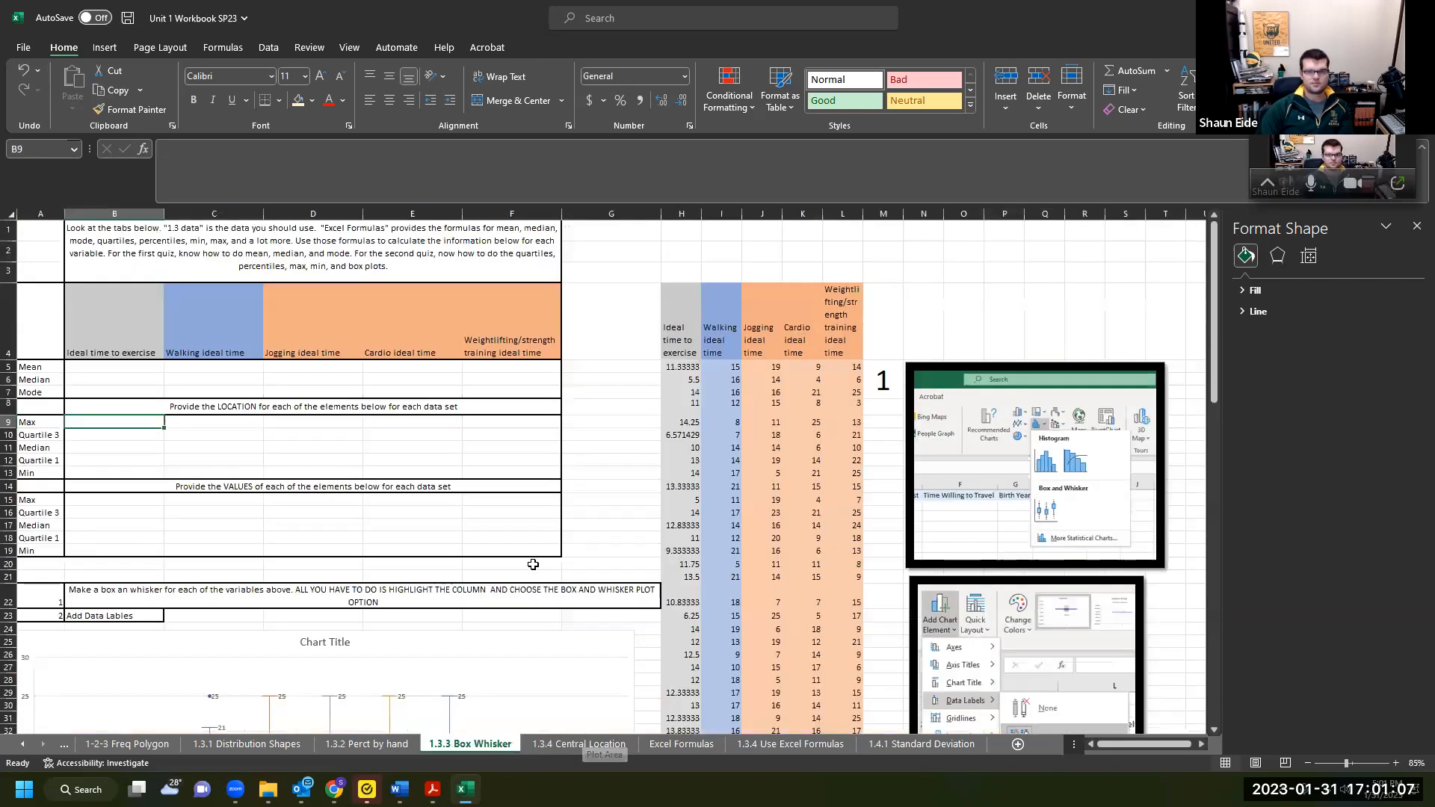
Switch to the Zoom meeting window and open its screen-sharing options.
{"action": "left_click", "coordinate": [1400, 180]}
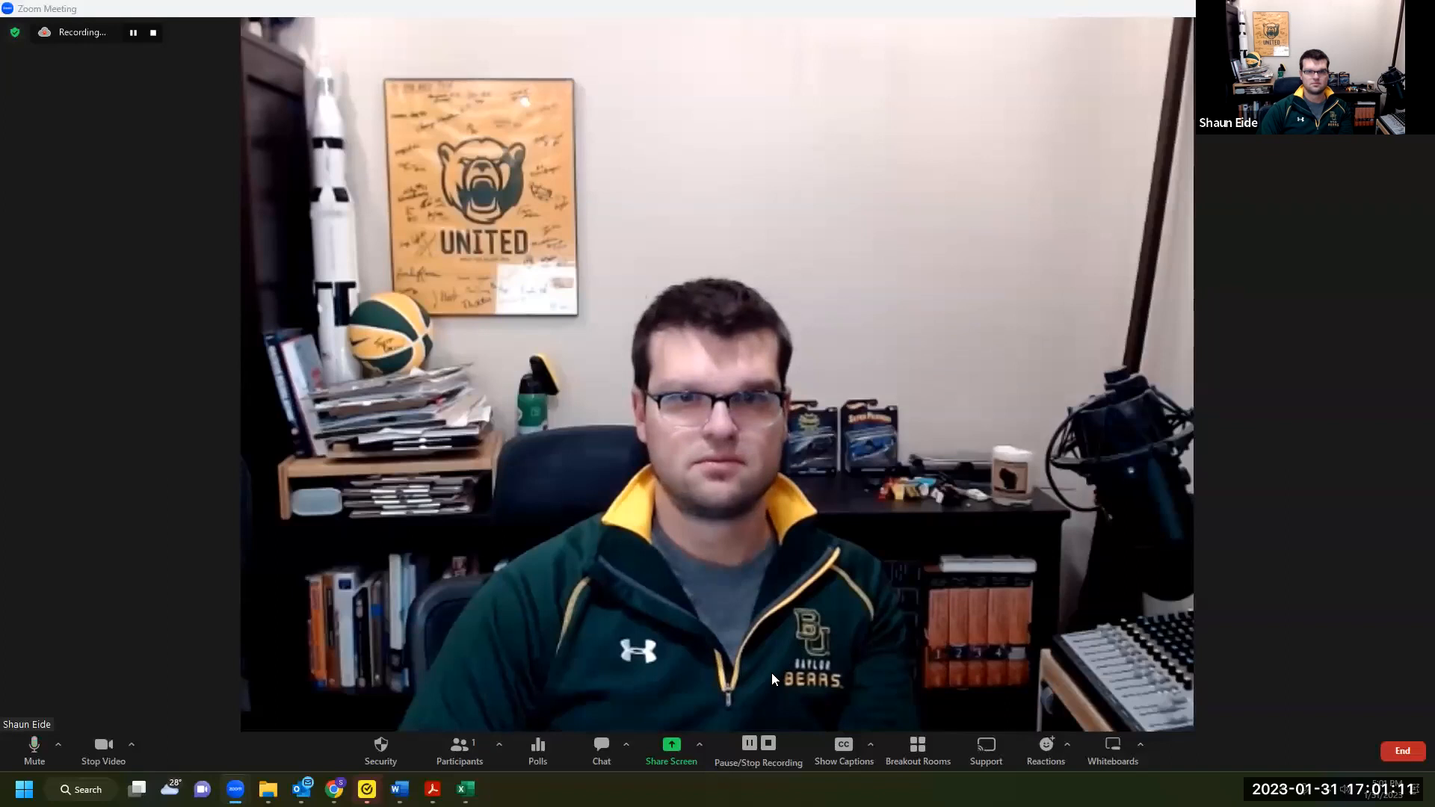
{"action": "left_click", "coordinate": [672, 747]}
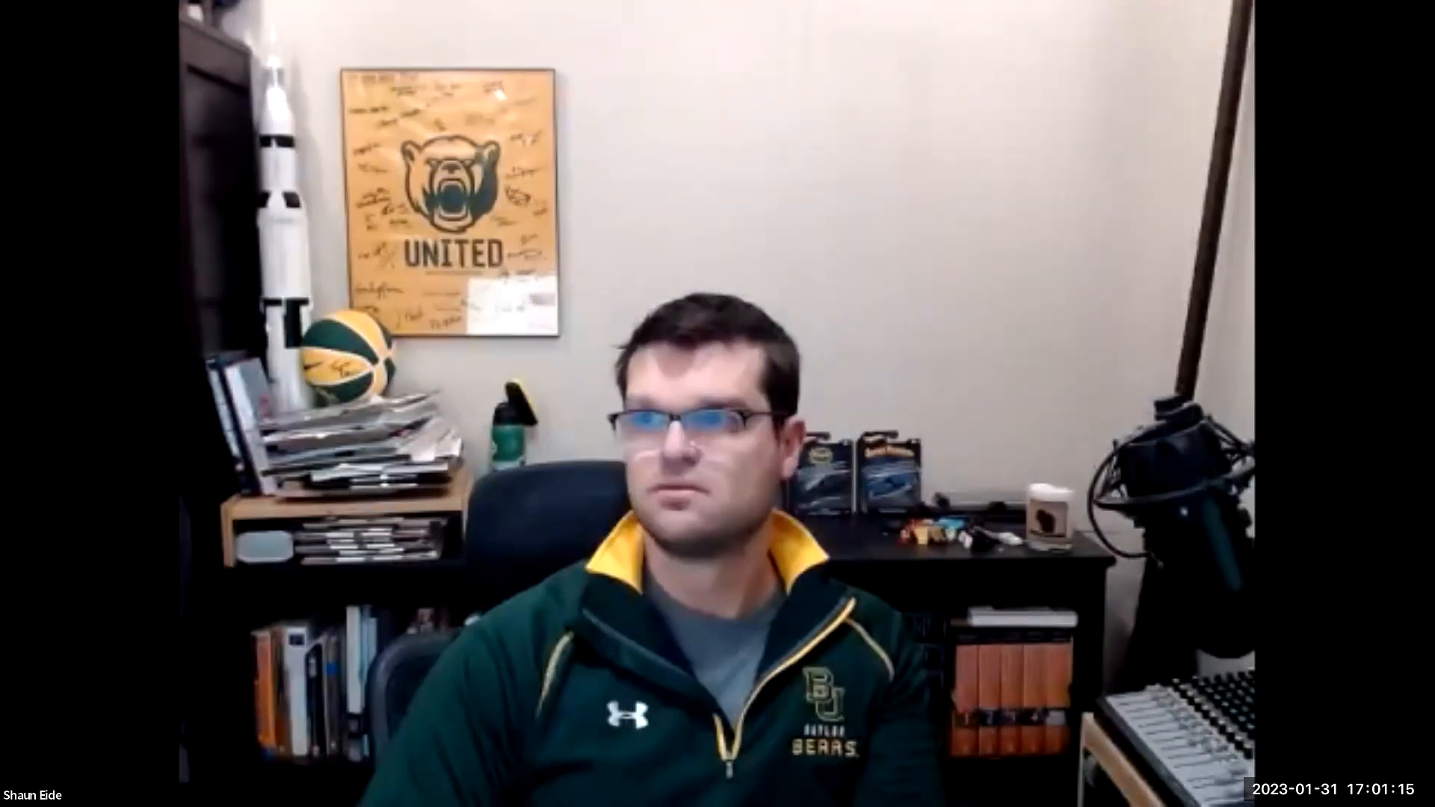